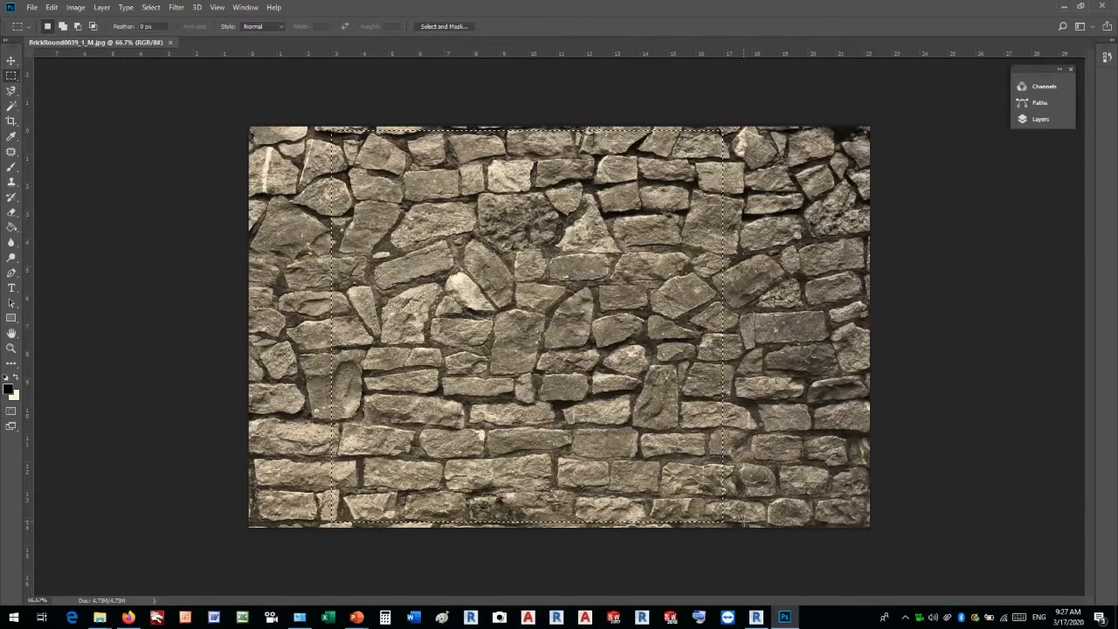
Crop the stone wall image to the existing square selection
click(356, 617)
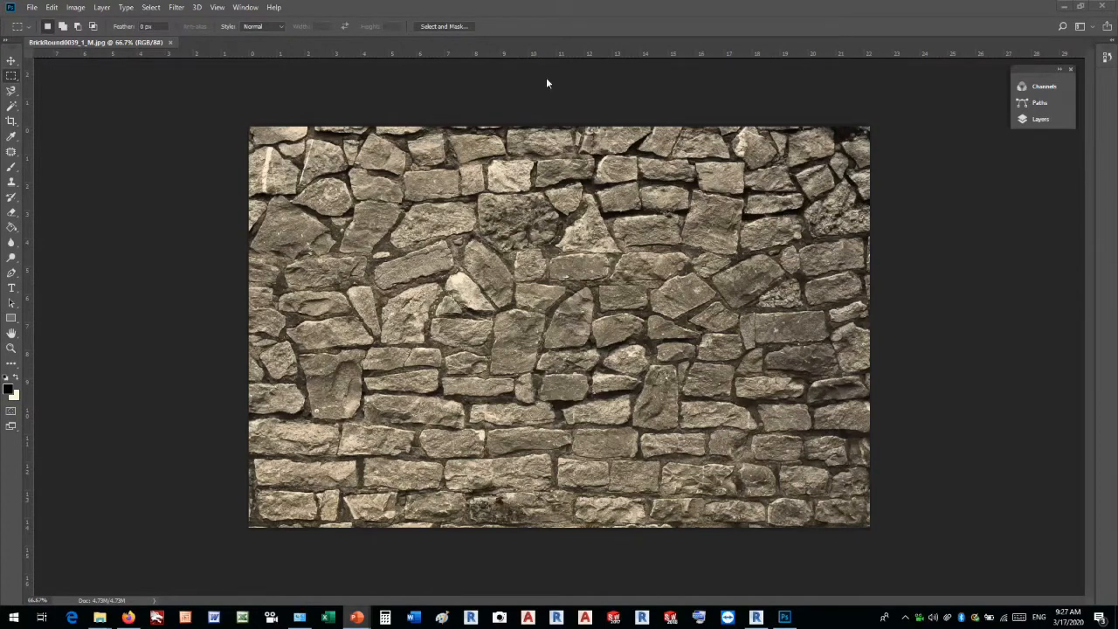
click(149, 8)
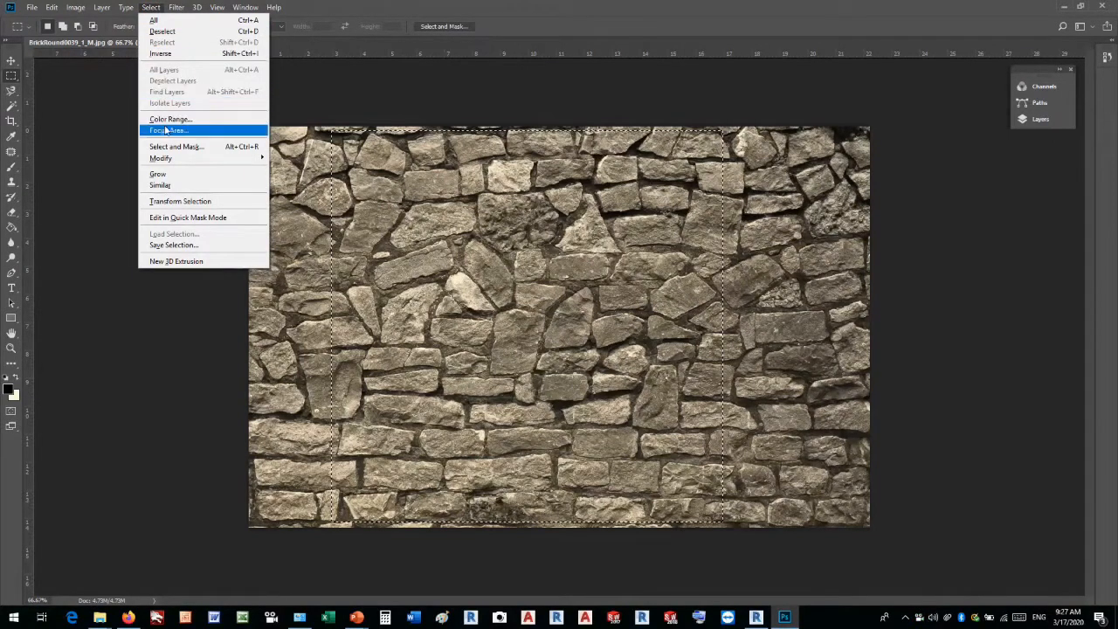
click(100, 42)
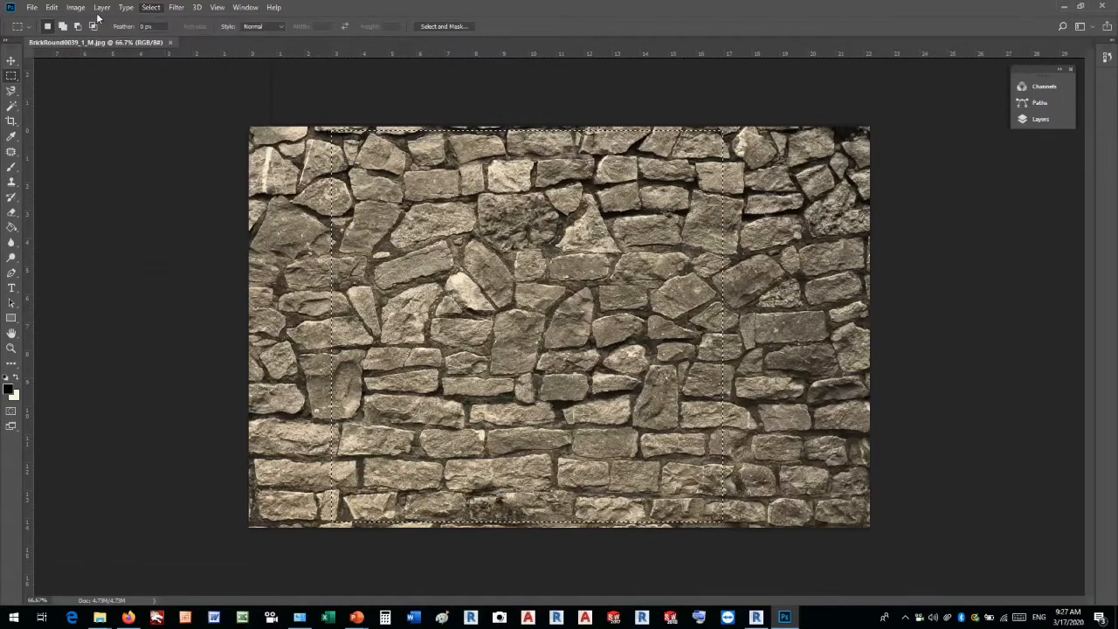
click(101, 8)
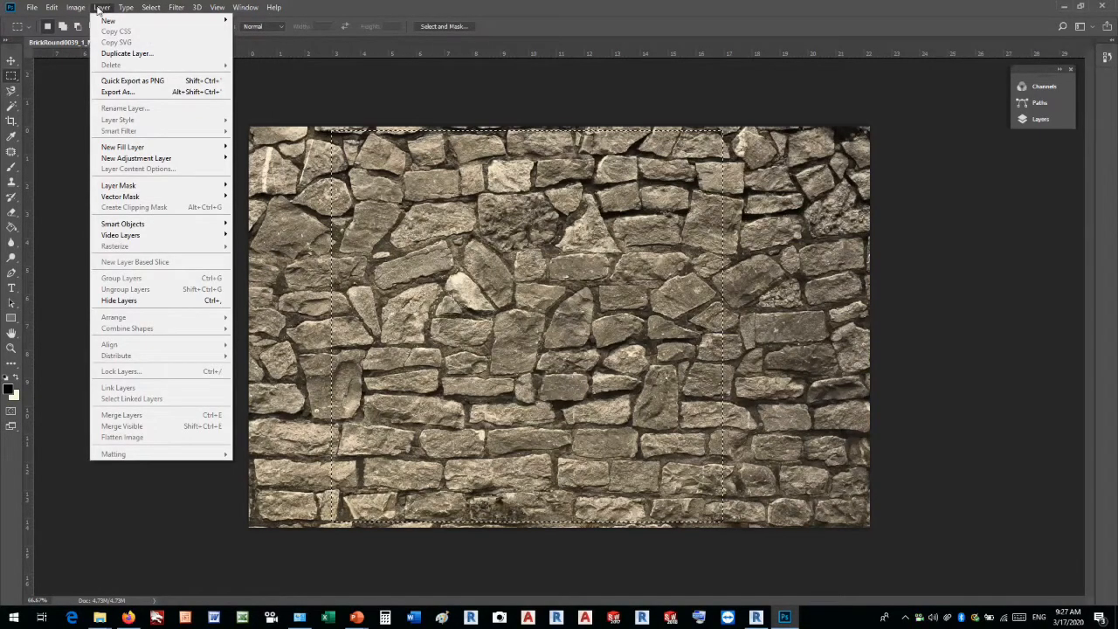
click(102, 8)
click(155, 8)
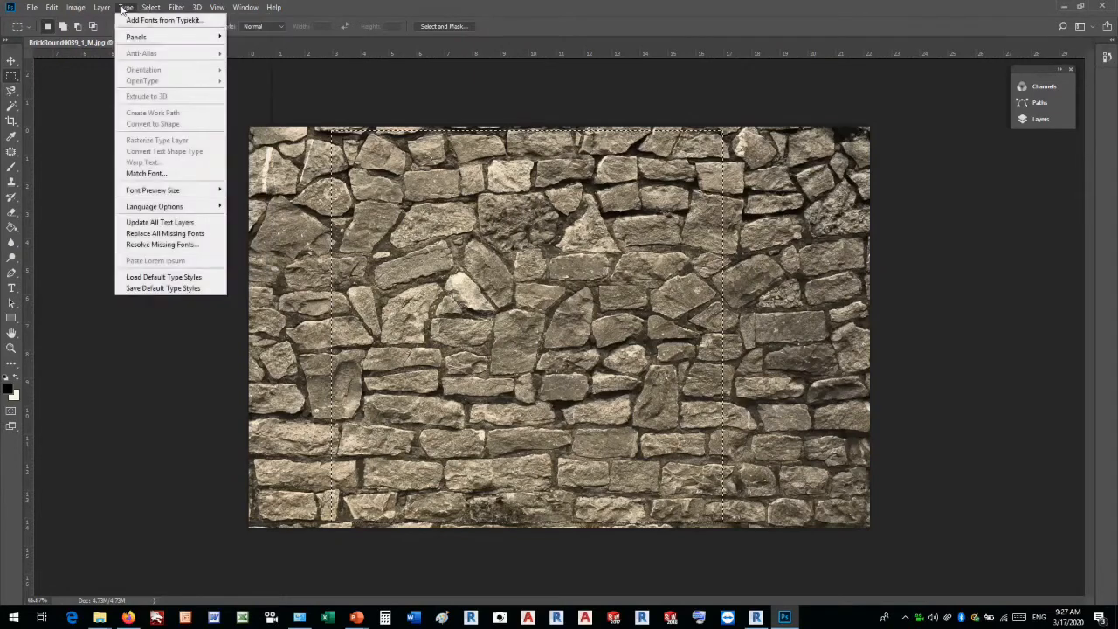
mouse_move(122, 9)
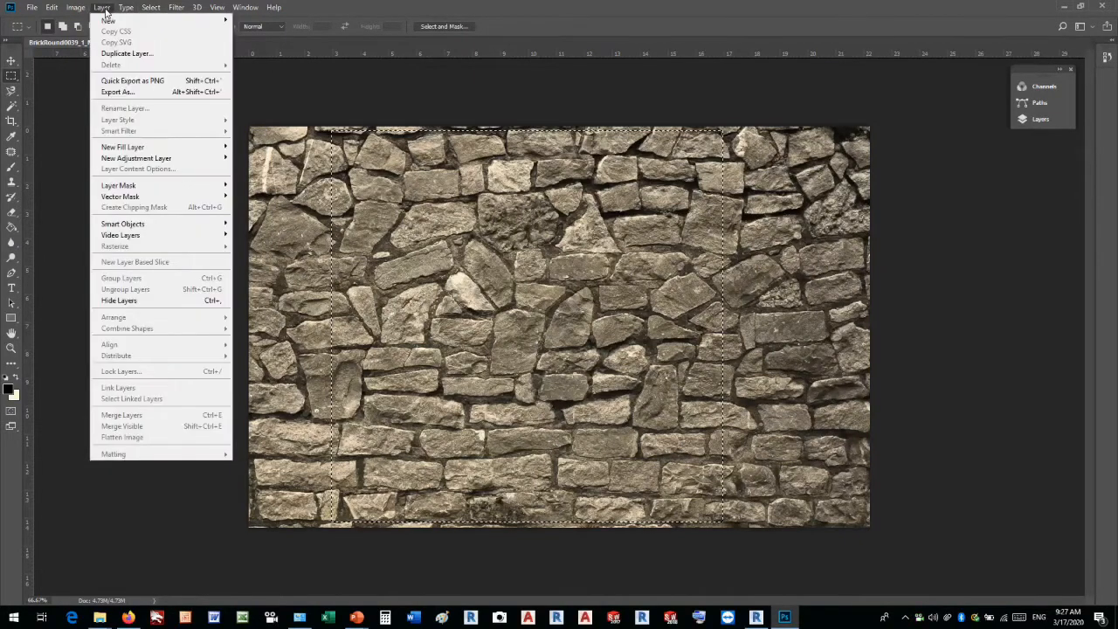
mouse_move(82, 10)
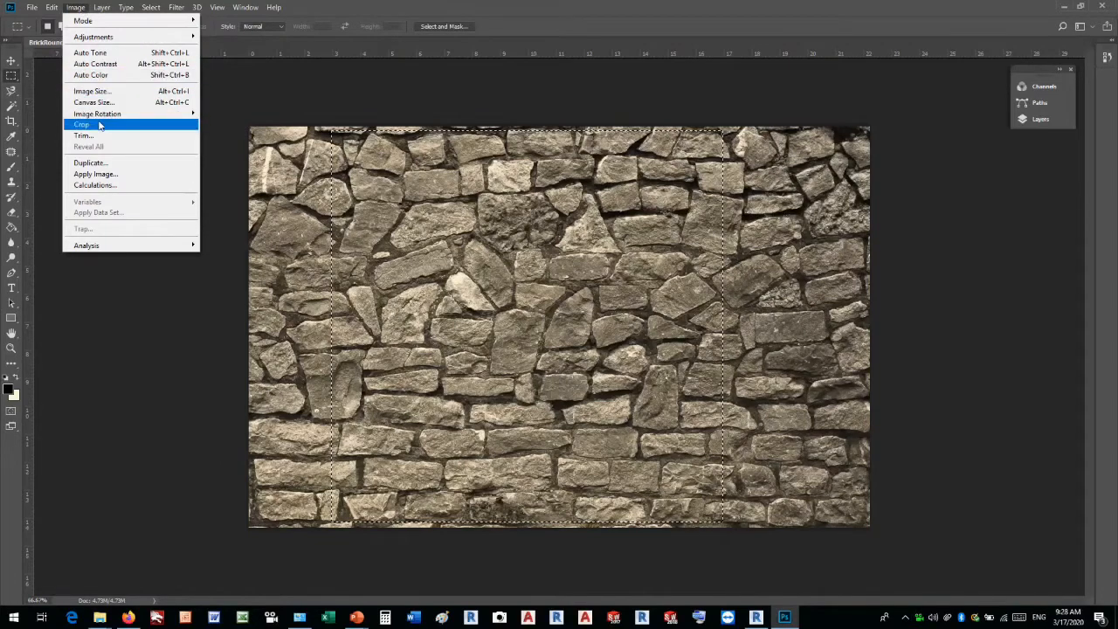
click(101, 128)
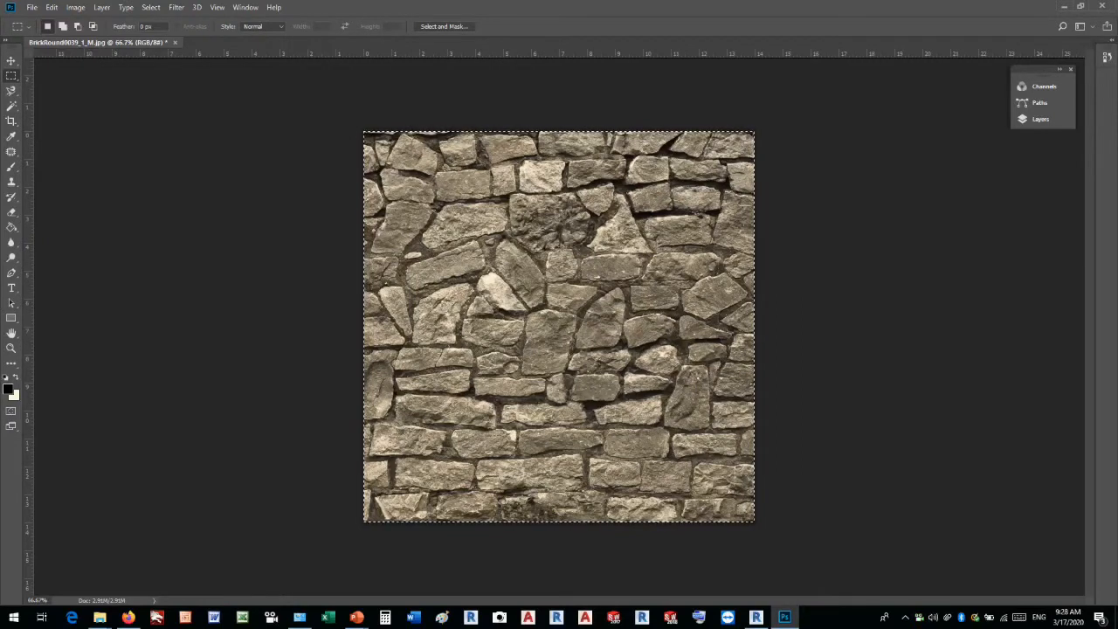
key(super+shift+q)
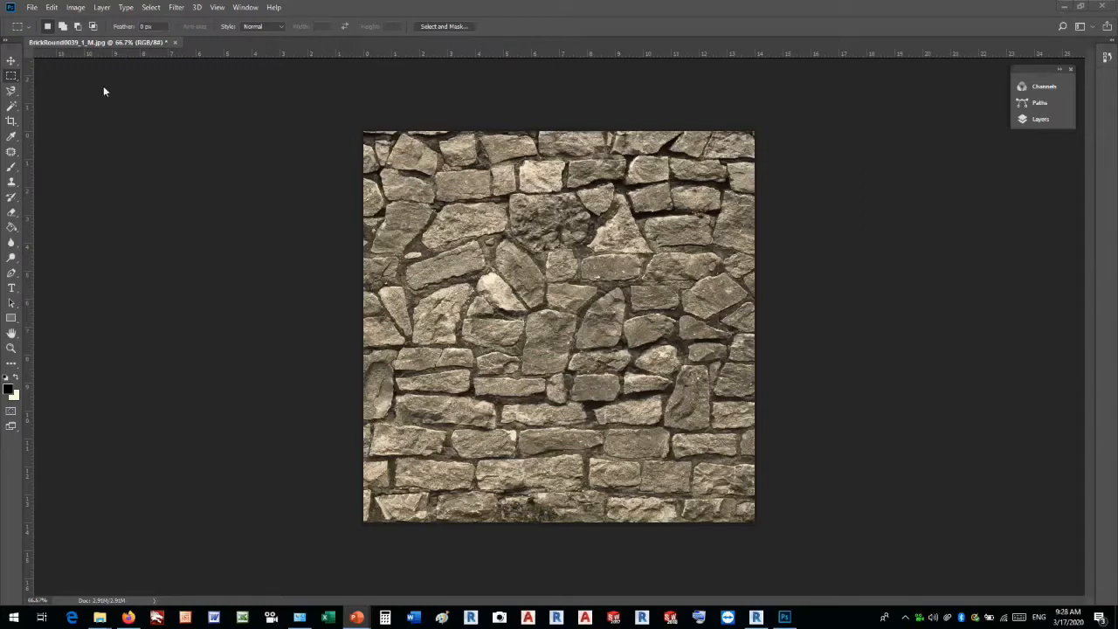
Resize the cropped image to 1000 by 1000 pixels
click(76, 8)
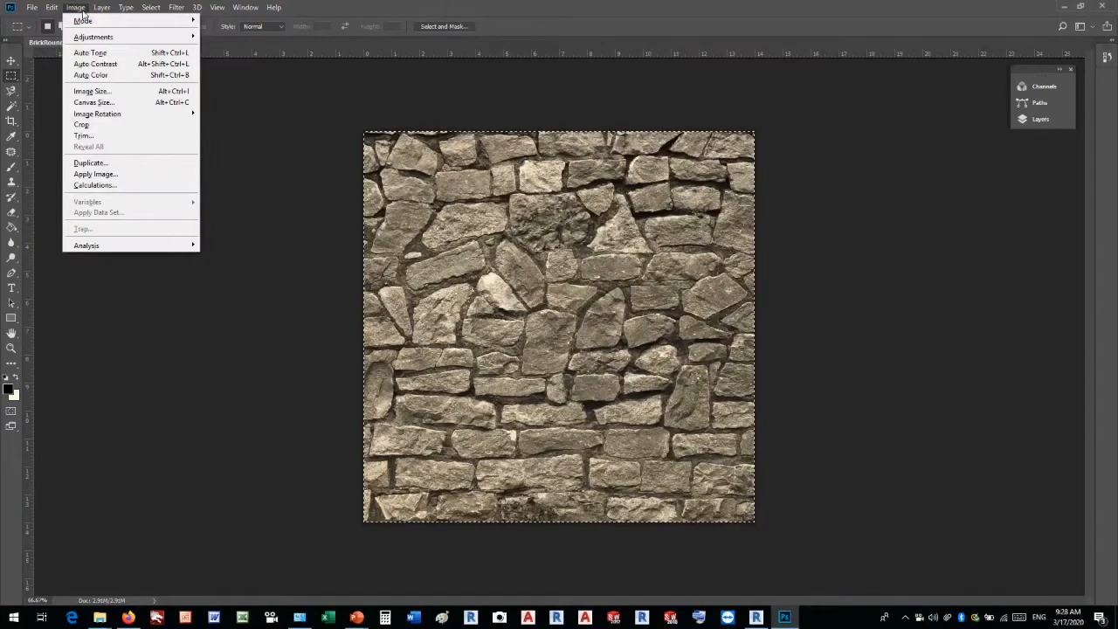
click(99, 93)
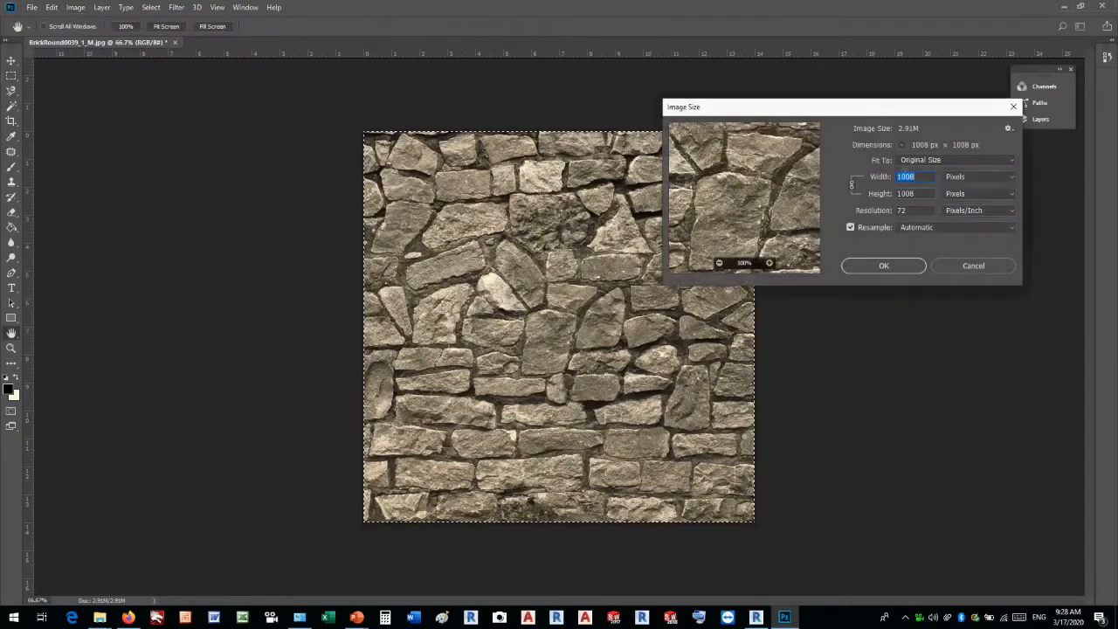
text(1)
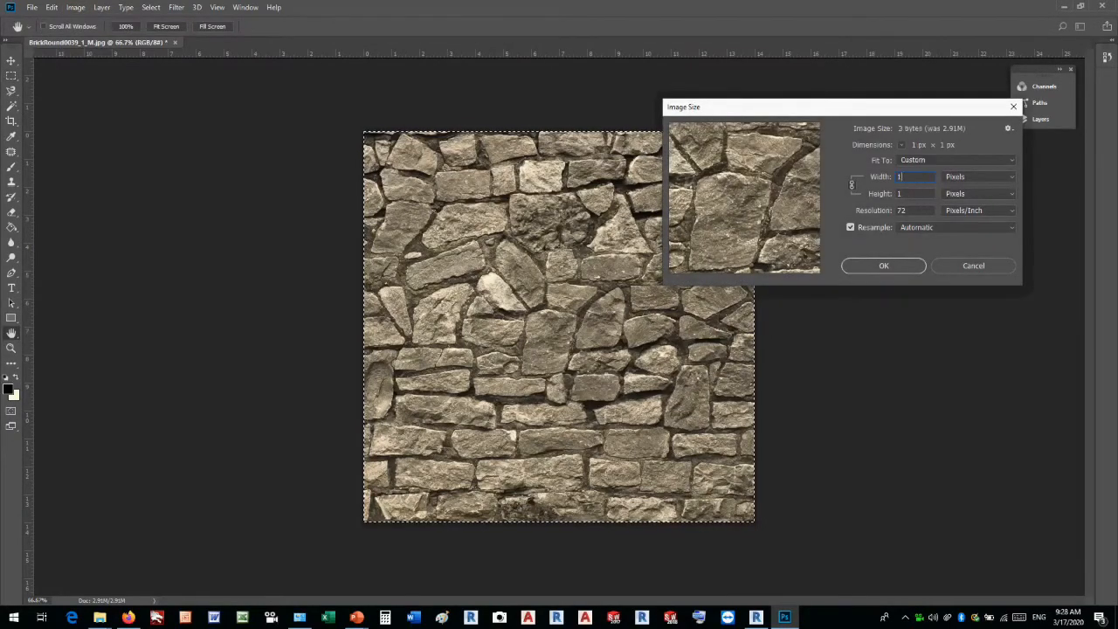
text(000)
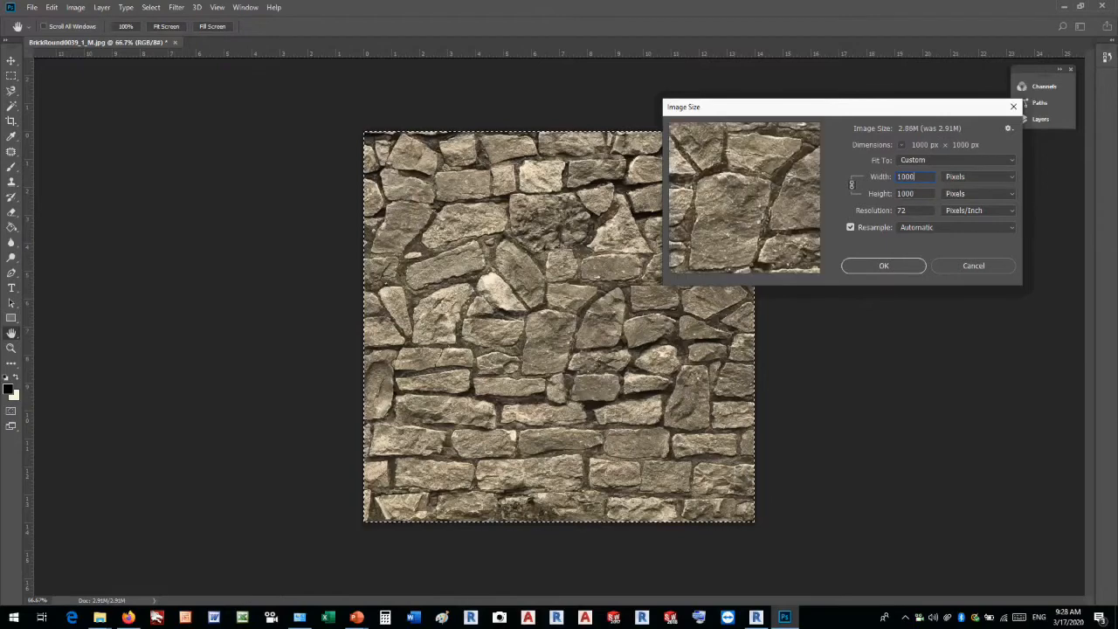
click(913, 266)
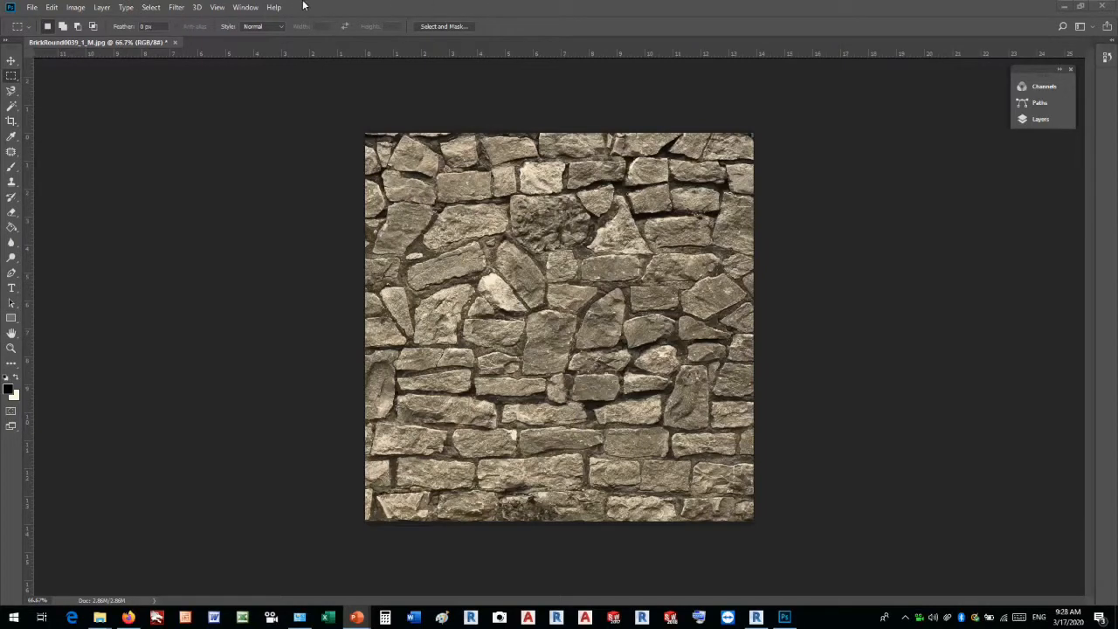
Apply the Offset filter to the image, 500 pixels right and 500 pixels down, with undefined areas set to Wrap Around
click(178, 11)
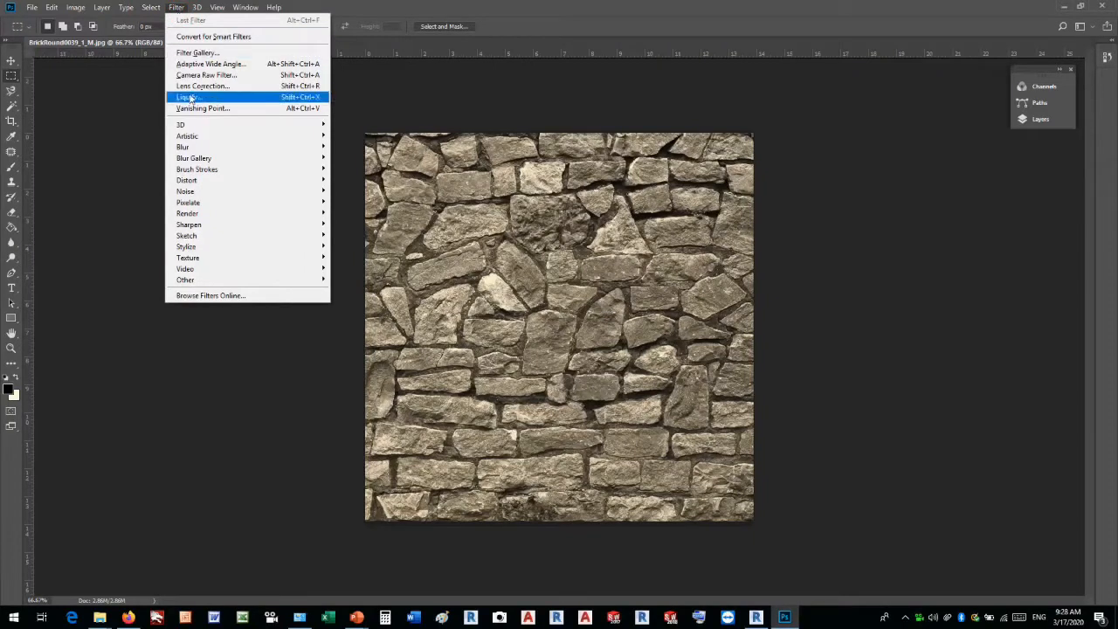
mouse_move(210, 284)
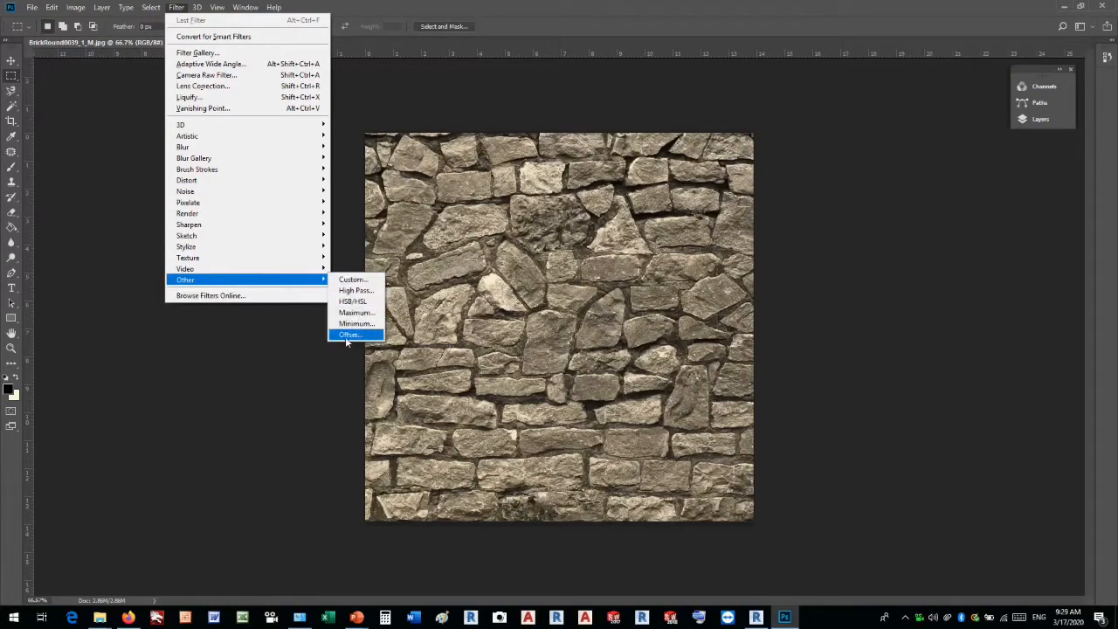
click(347, 334)
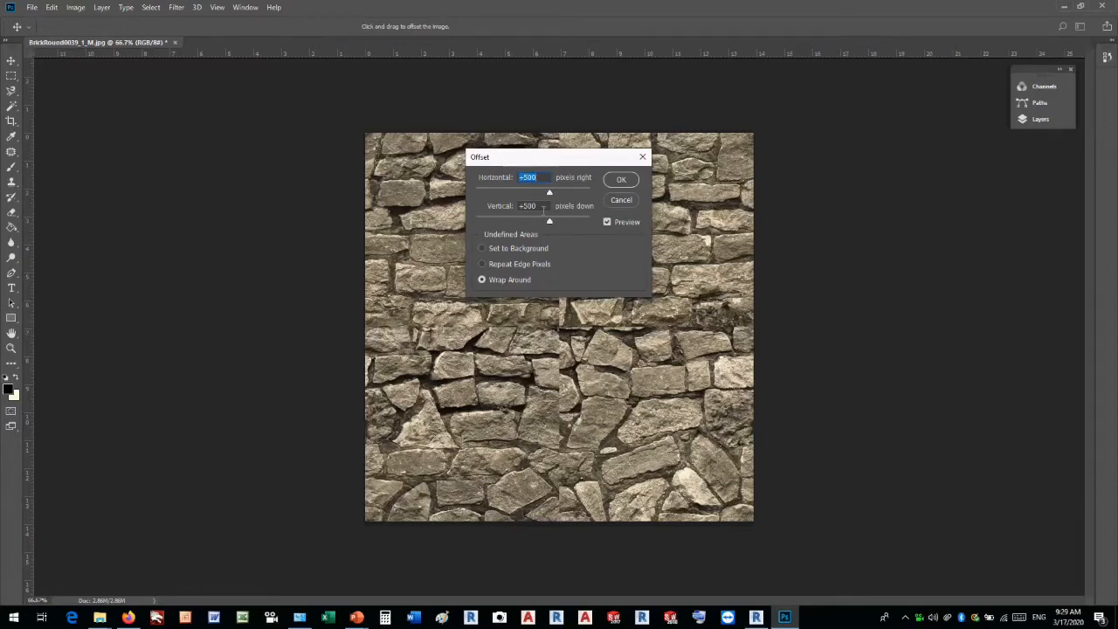
click(624, 179)
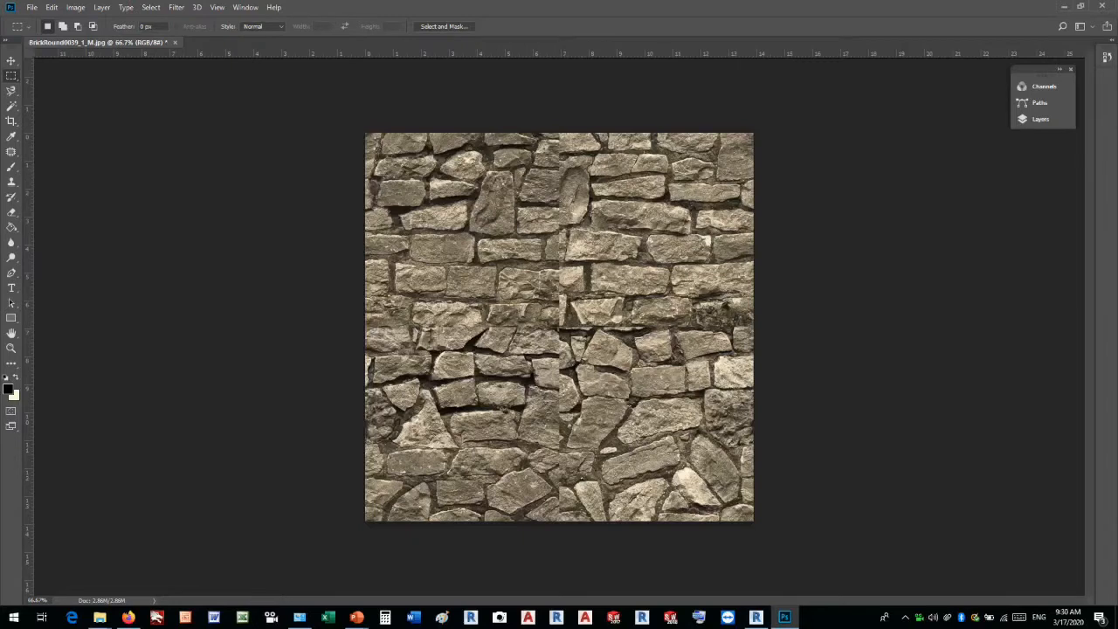
Patch the upper half of the central vertical seam with stonework from the area to its left using the Patch tool, and deselect
key(alt+Tab)
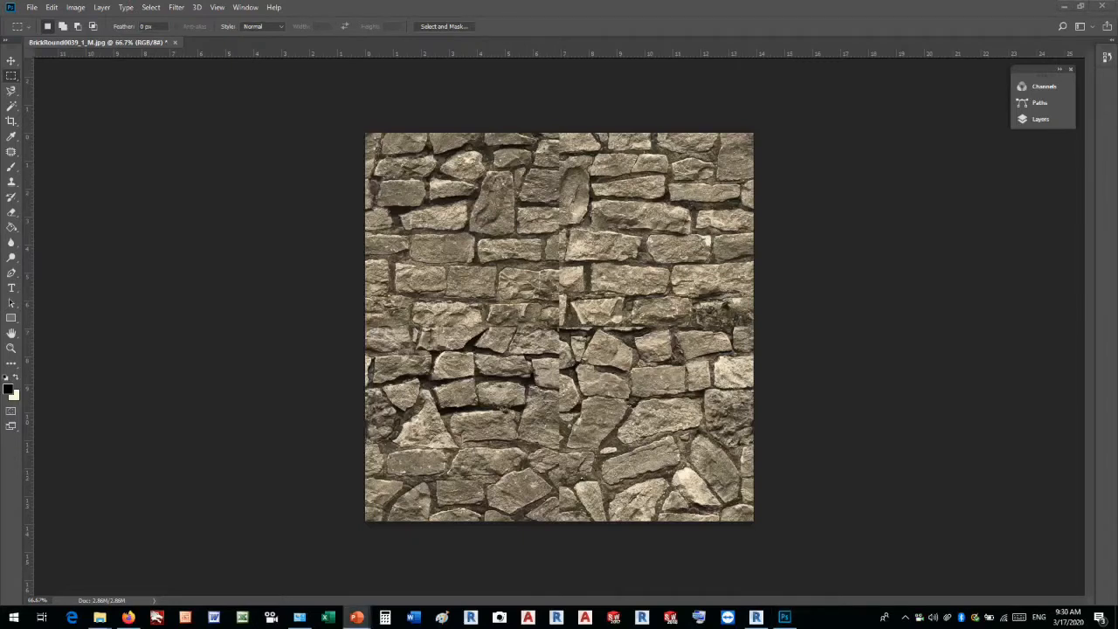
click(14, 155)
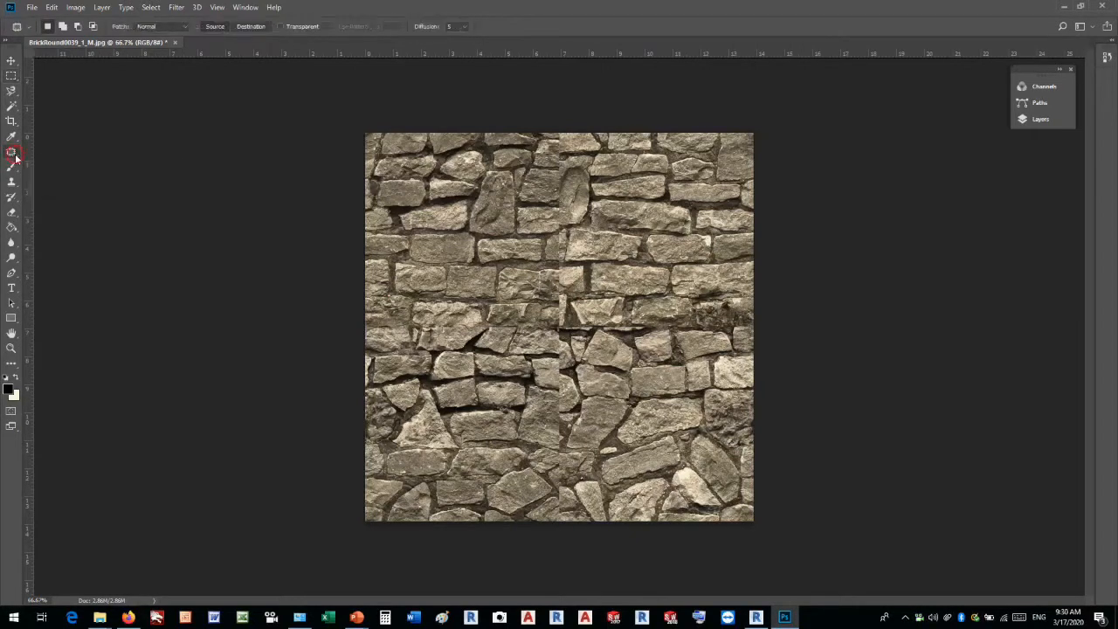
click(15, 158)
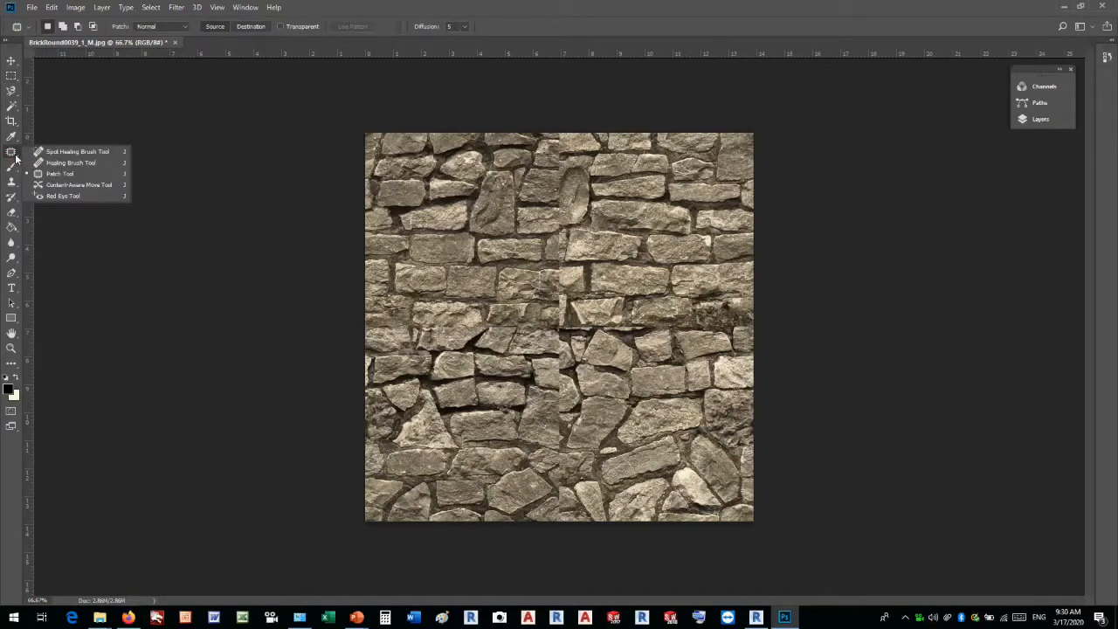
click(65, 175)
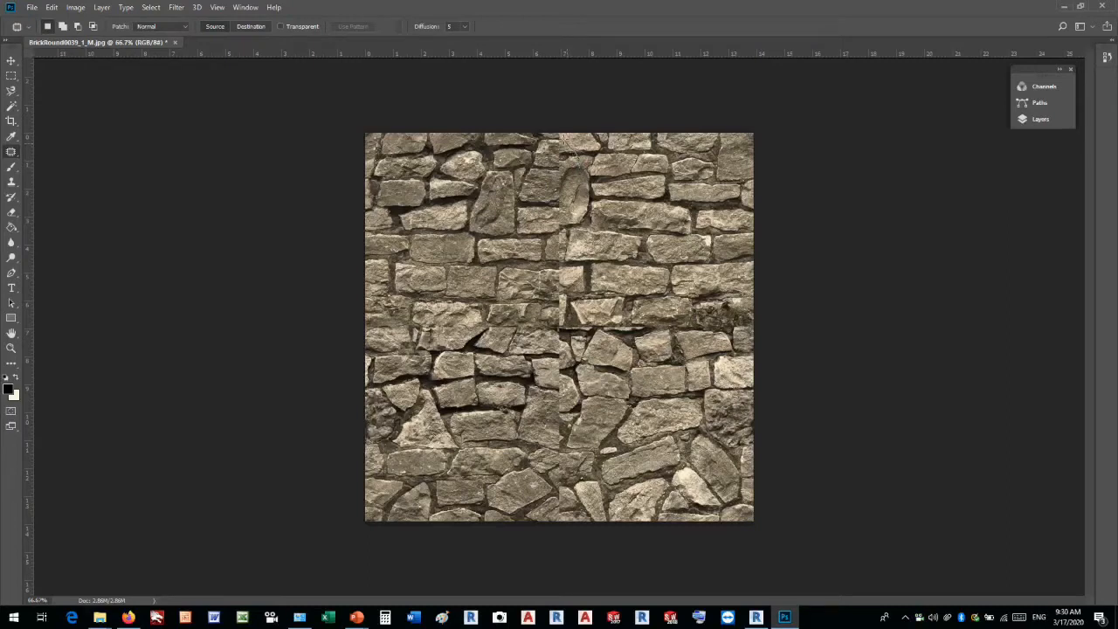
drag(551, 158, 553, 201)
drag(580, 164, 553, 141)
drag(580, 238, 671, 240)
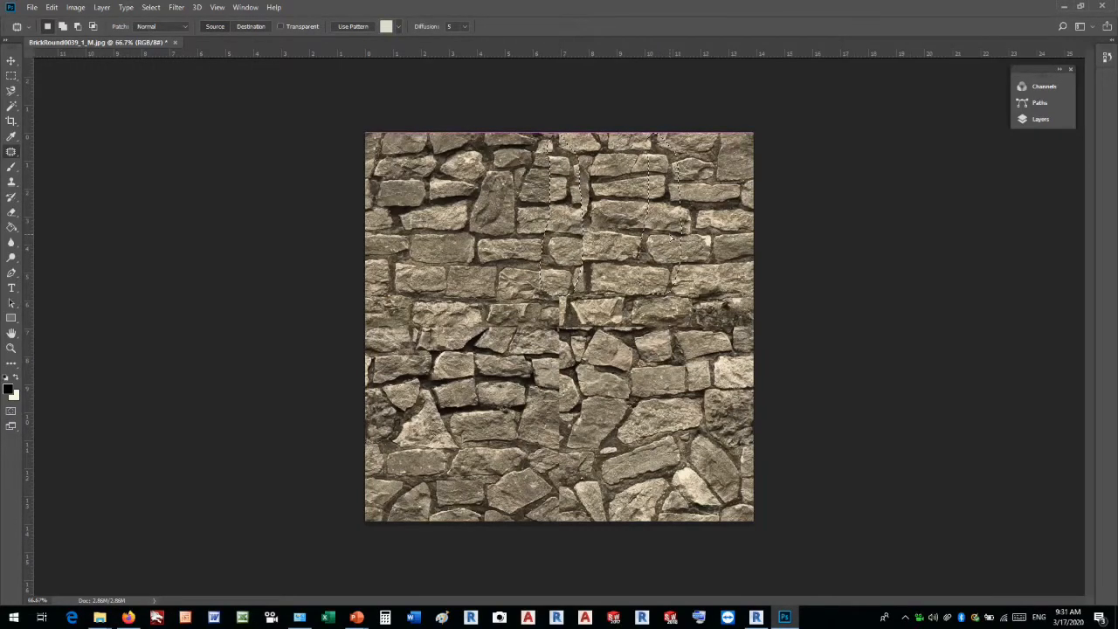
drag(671, 237, 689, 241)
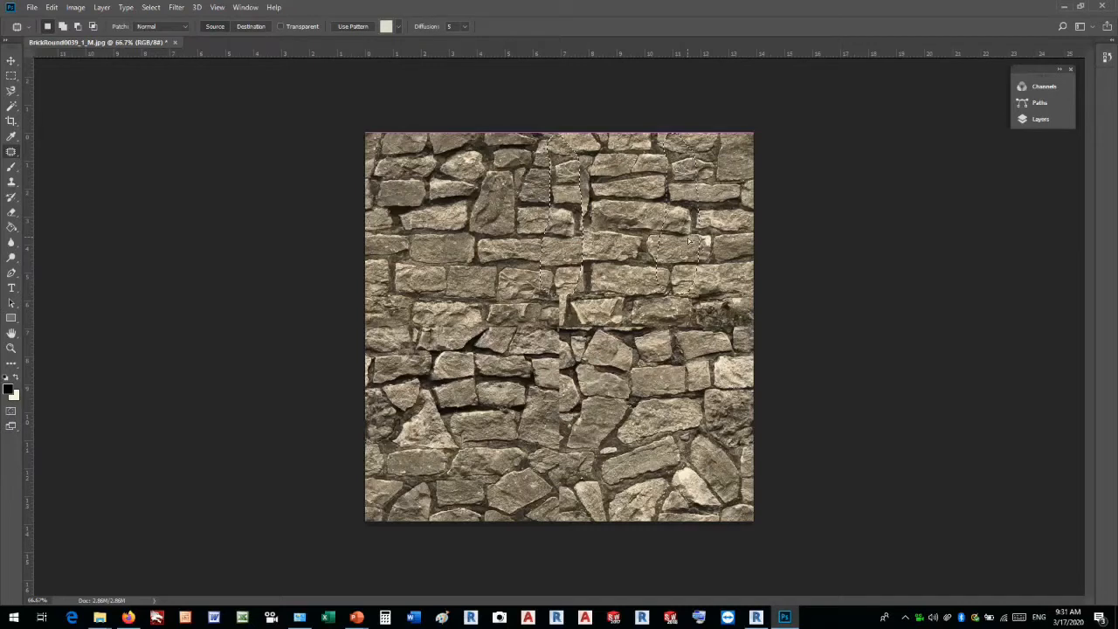
drag(689, 241, 472, 271)
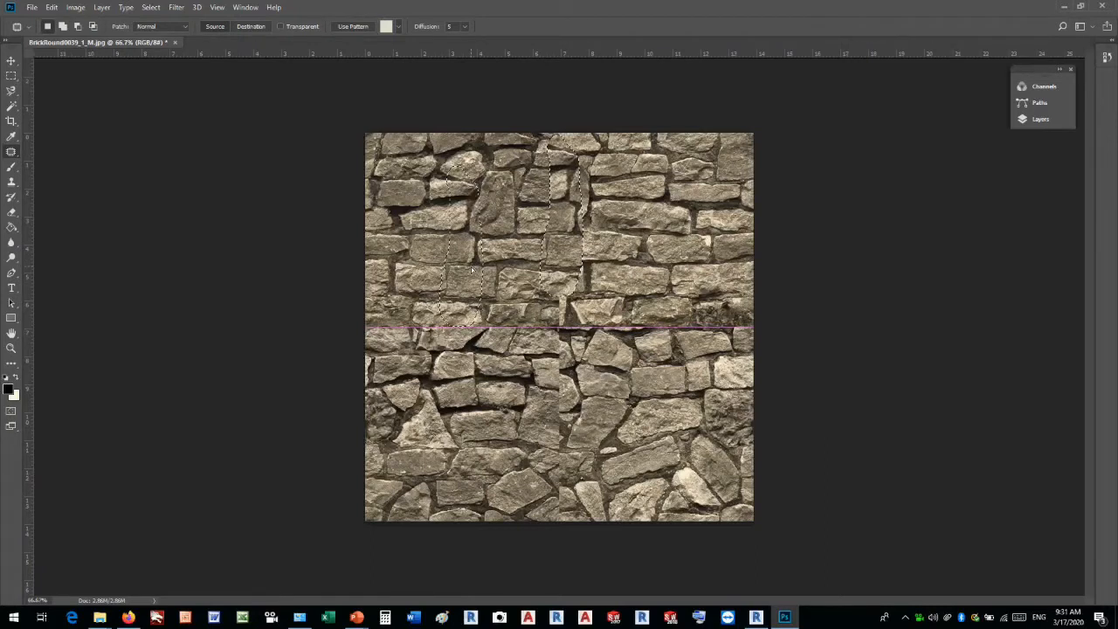
drag(472, 271, 471, 271)
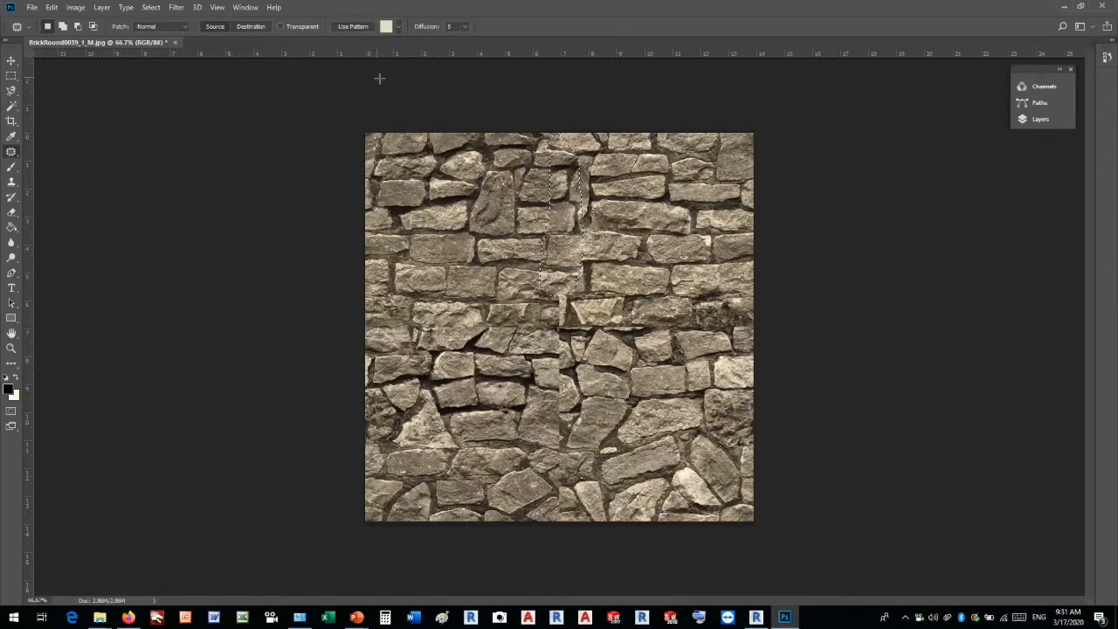
click(151, 7)
click(160, 31)
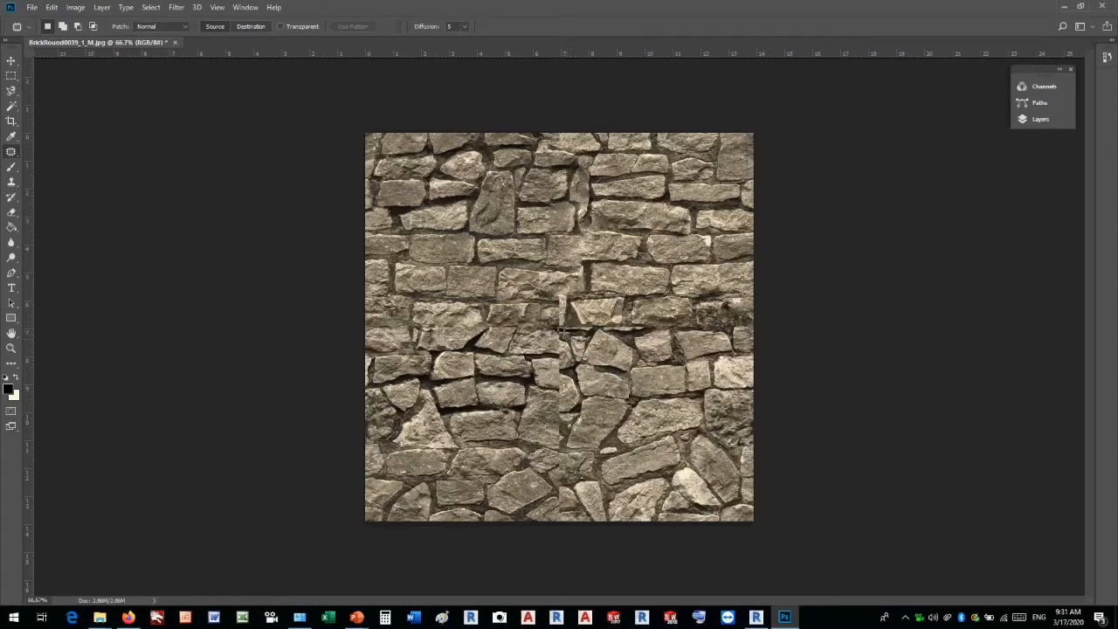
Patch the lower half of the central vertical seam with stonework from the area to its right, and deselect
mouse_move(551, 386)
mouse_down()
mouse_move(540, 515)
mouse_move(580, 512)
mouse_move(573, 339)
mouse_up()
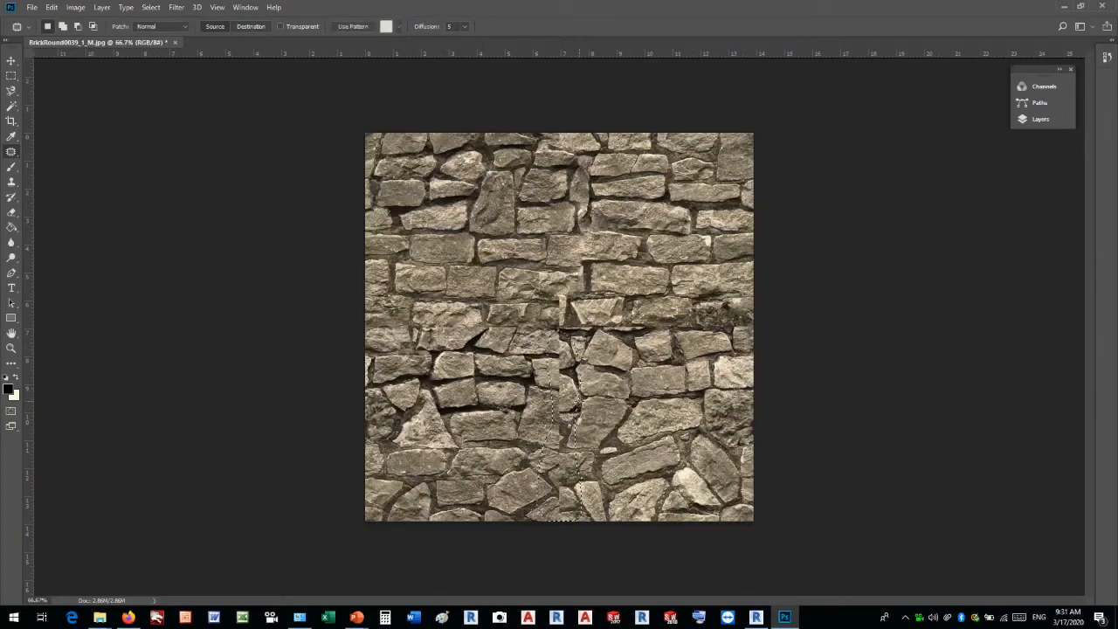
mouse_move(571, 398)
mouse_down()
mouse_move(644, 397)
mouse_move(642, 385)
mouse_up()
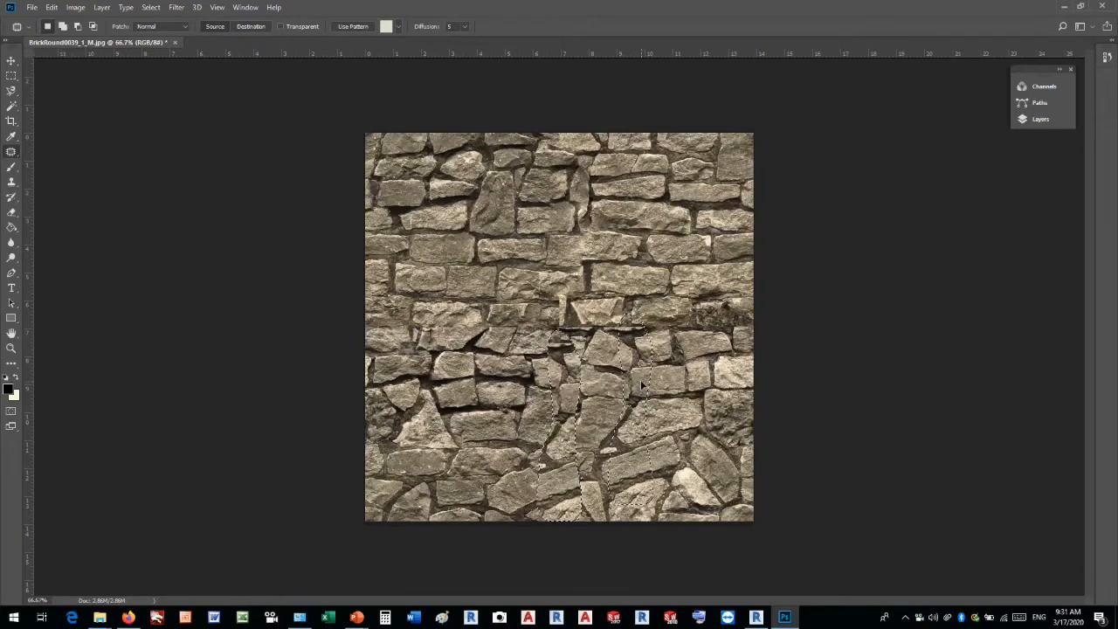
drag(642, 386, 642, 385)
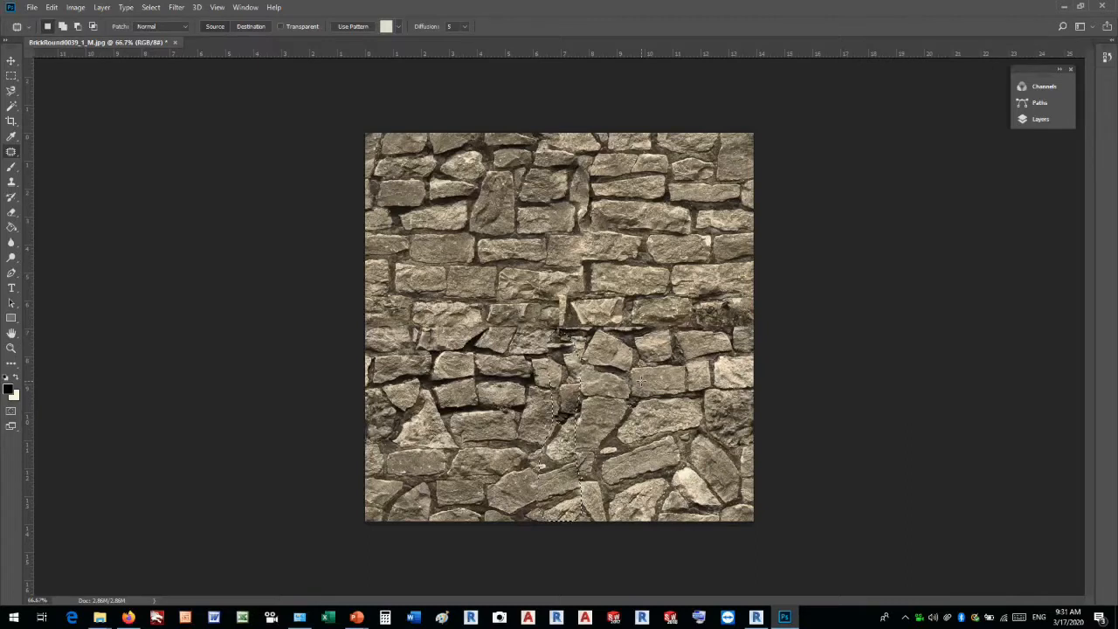
click(151, 7)
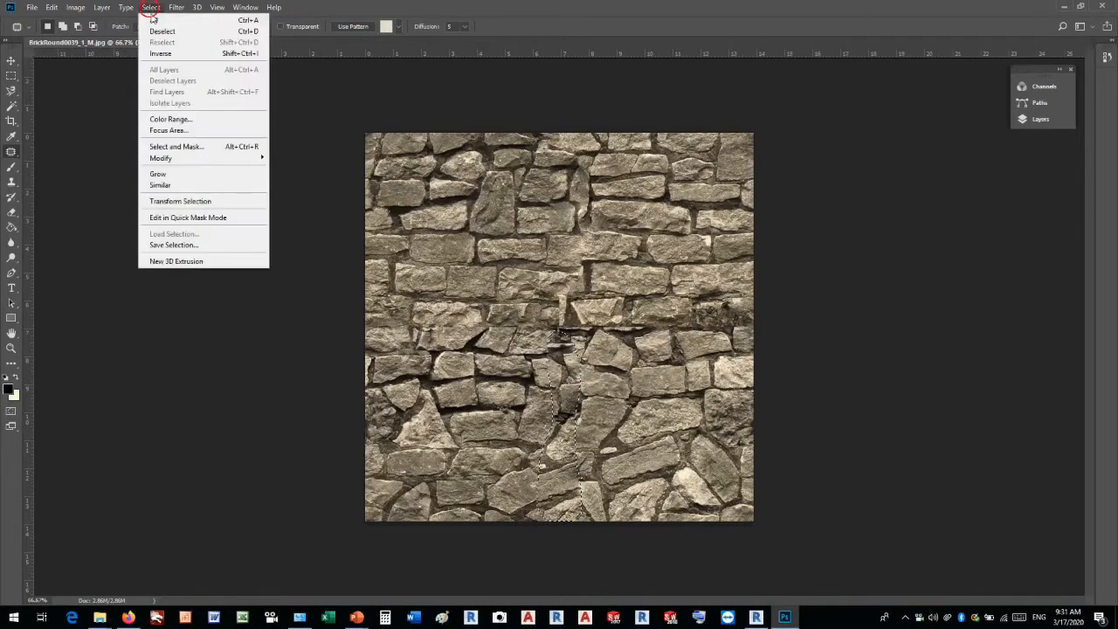
click(157, 32)
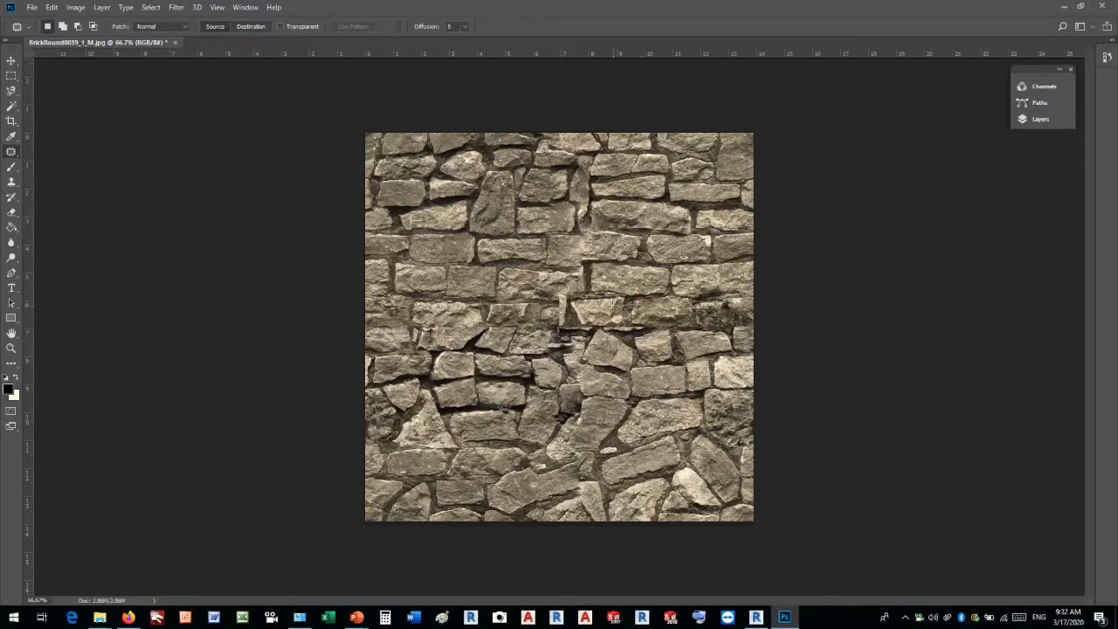
Patch the right half of the central horizontal seam with stonework from the area below it, and deselect
mouse_move(562, 330)
mouse_down()
mouse_move(732, 350)
mouse_move(745, 322)
mouse_move(714, 294)
mouse_move(648, 297)
mouse_up()
drag(563, 328, 564, 332)
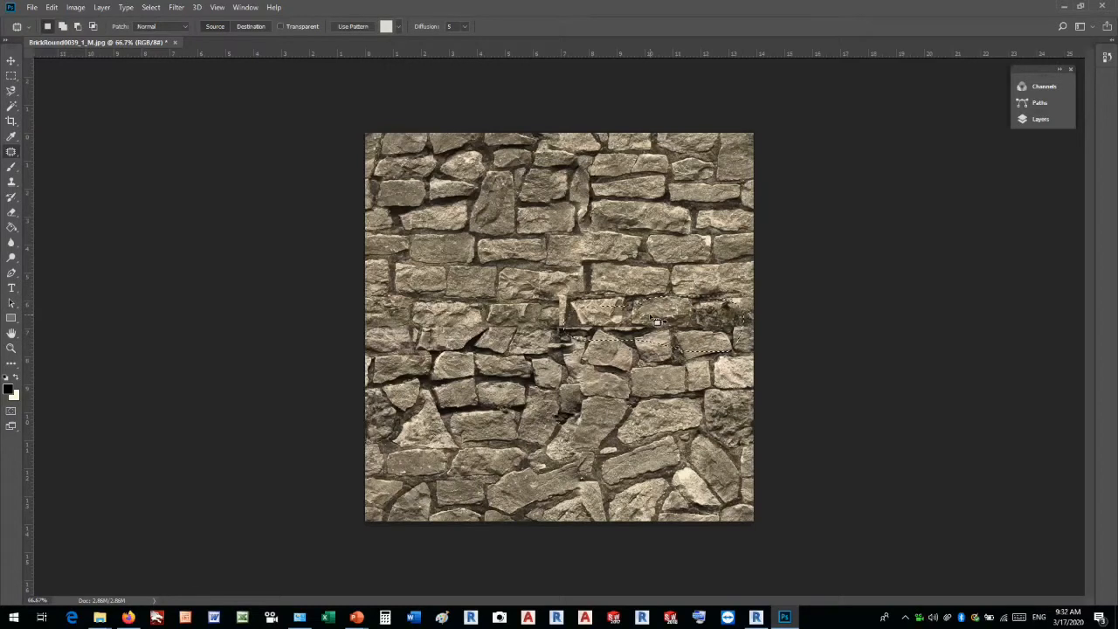
mouse_move(649, 314)
mouse_down()
mouse_move(648, 225)
mouse_move(668, 230)
mouse_move(654, 249)
mouse_move(642, 403)
mouse_move(655, 381)
mouse_move(659, 431)
mouse_up()
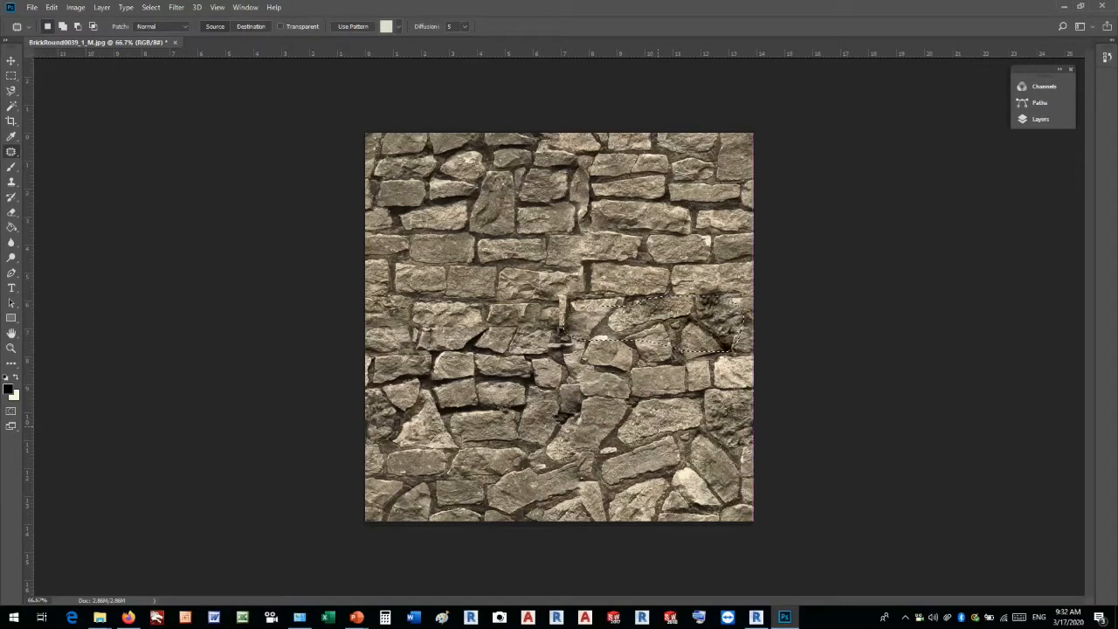
click(151, 8)
click(159, 32)
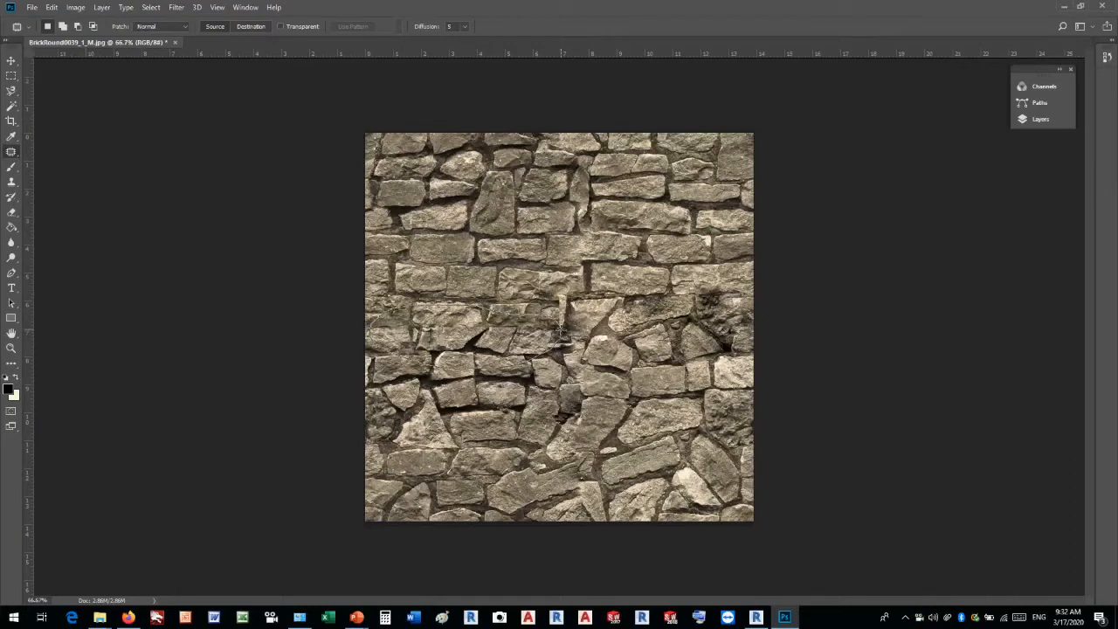
Patch the left half of the central horizontal seam with stonework from the area below it, and deselect
drag(561, 331, 560, 334)
drag(487, 328, 489, 449)
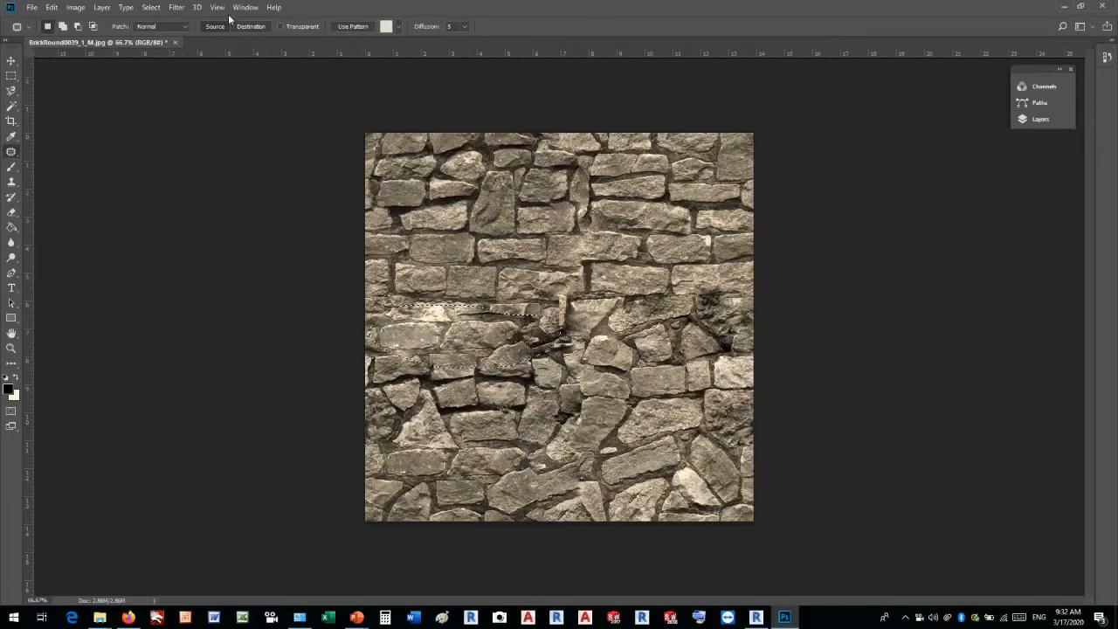
click(152, 8)
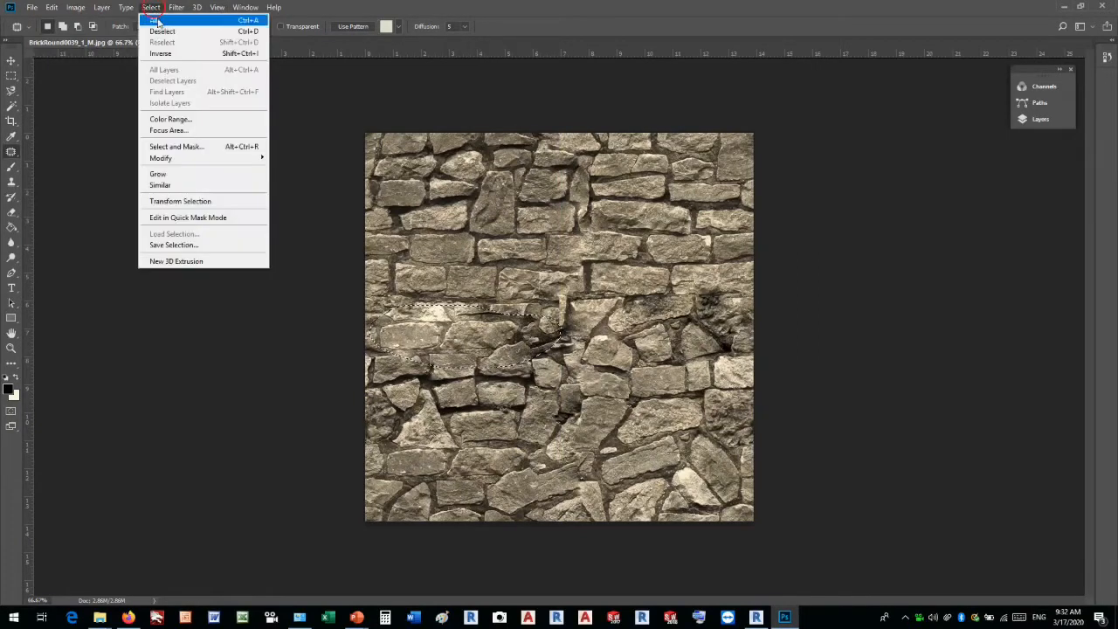
click(162, 31)
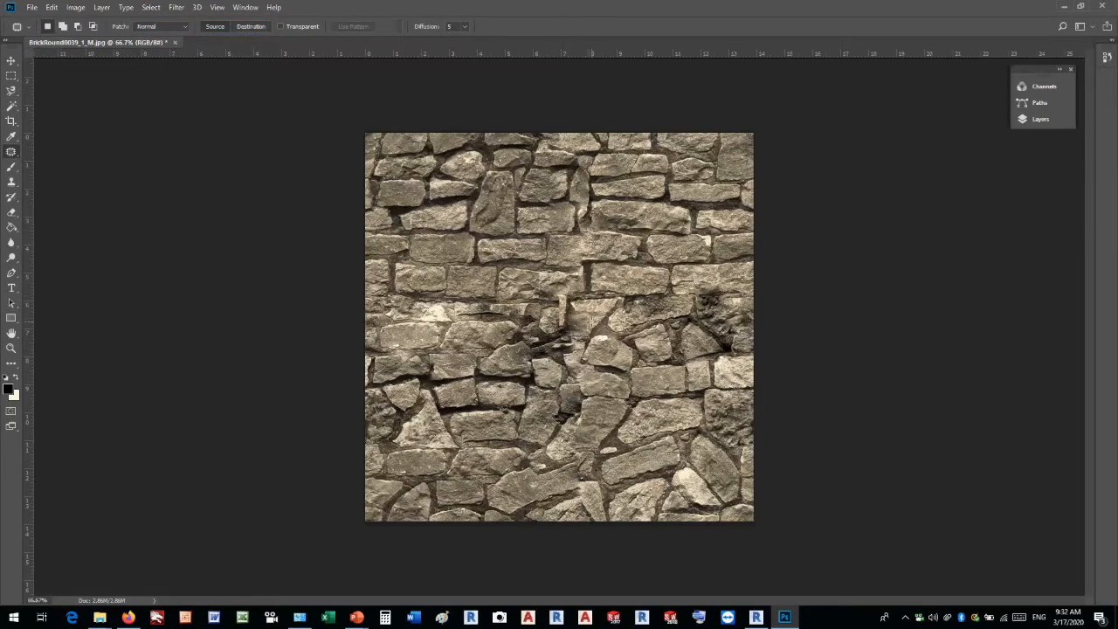
Patch the remaining seam at the image's centre with stonework from the area above and to its right, and deselect
mouse_move(586, 327)
mouse_down()
mouse_move(564, 292)
mouse_move(535, 304)
mouse_move(533, 354)
mouse_move(549, 380)
mouse_move(588, 358)
mouse_move(588, 324)
mouse_move(647, 288)
mouse_move(672, 308)
mouse_move(671, 260)
mouse_up()
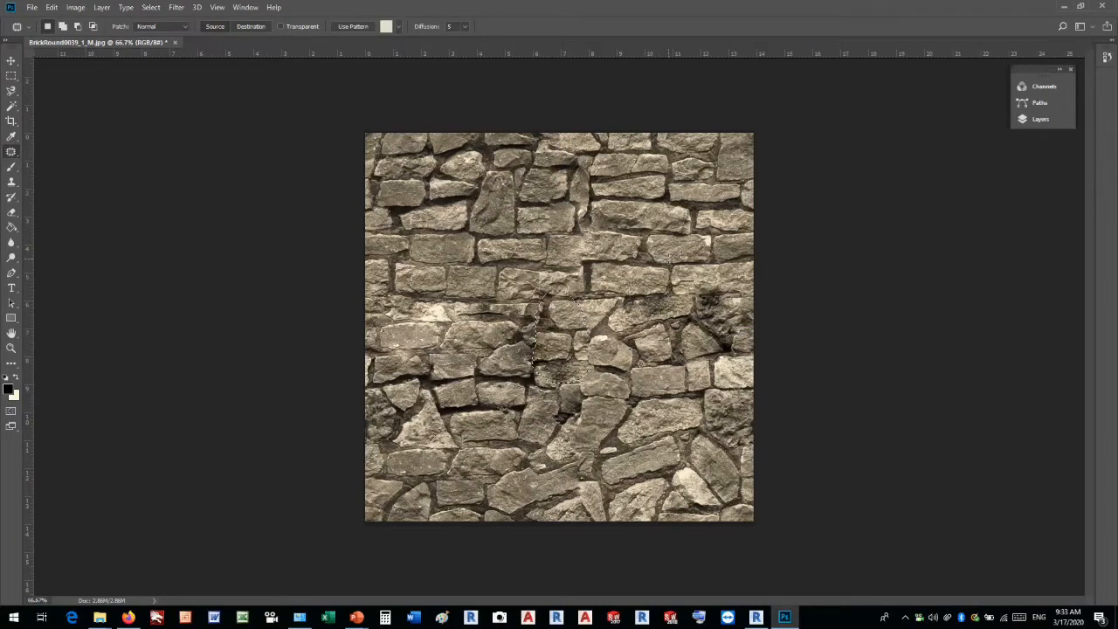
click(144, 8)
click(154, 31)
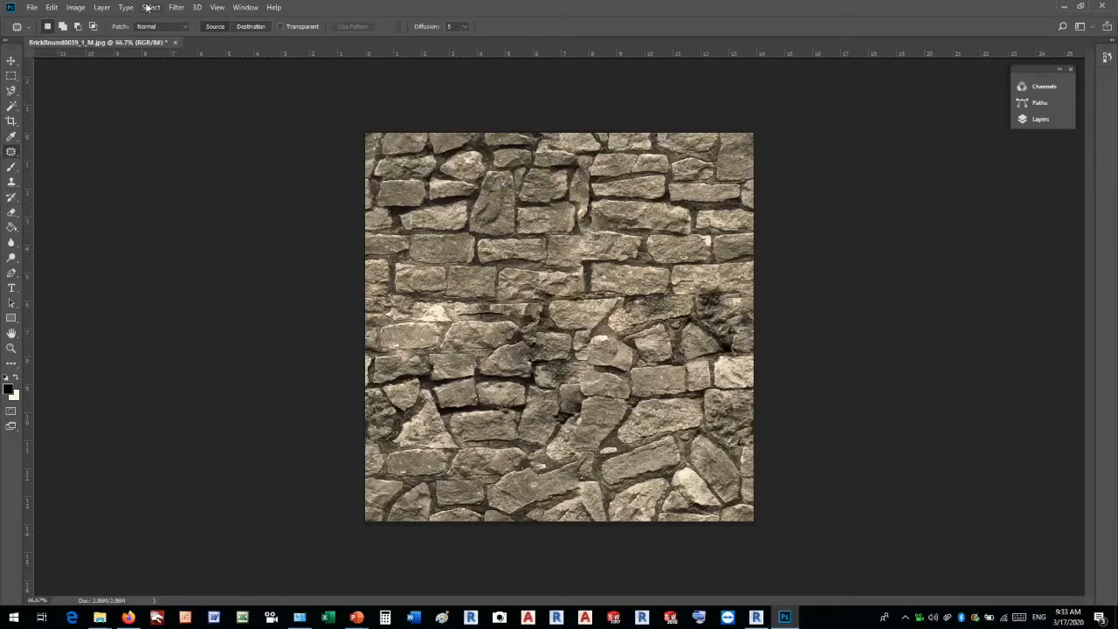
Save the stone texture as the JPEG file BrickRound-SEAMLESS in the MATERIAL MAPS folder, with Maximum quality 12 and Baseline ("Standard") format
click(32, 7)
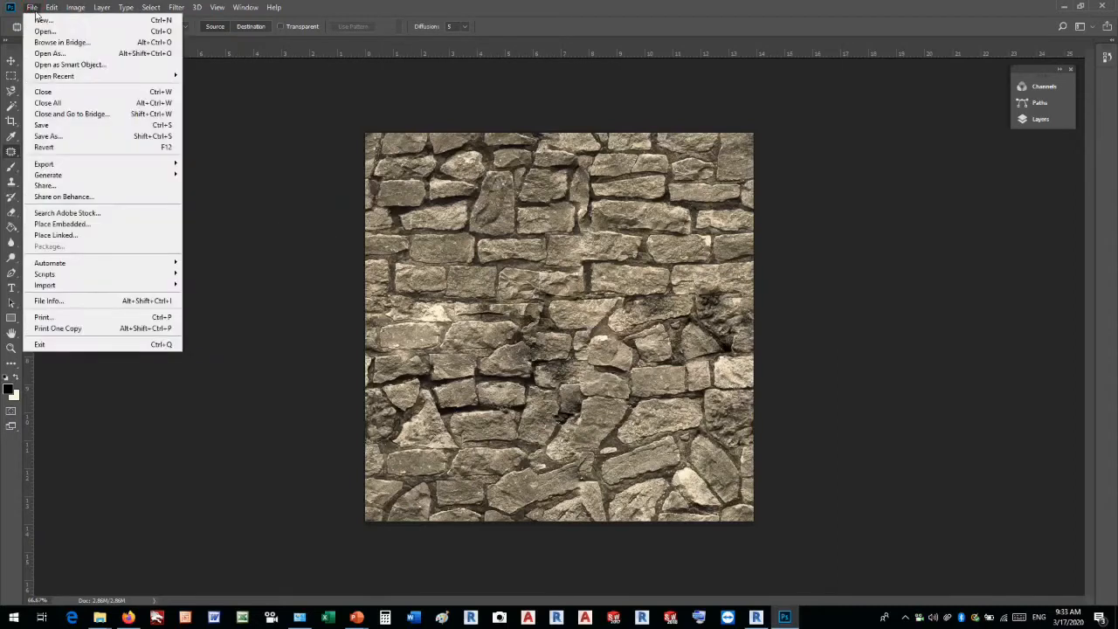
click(54, 138)
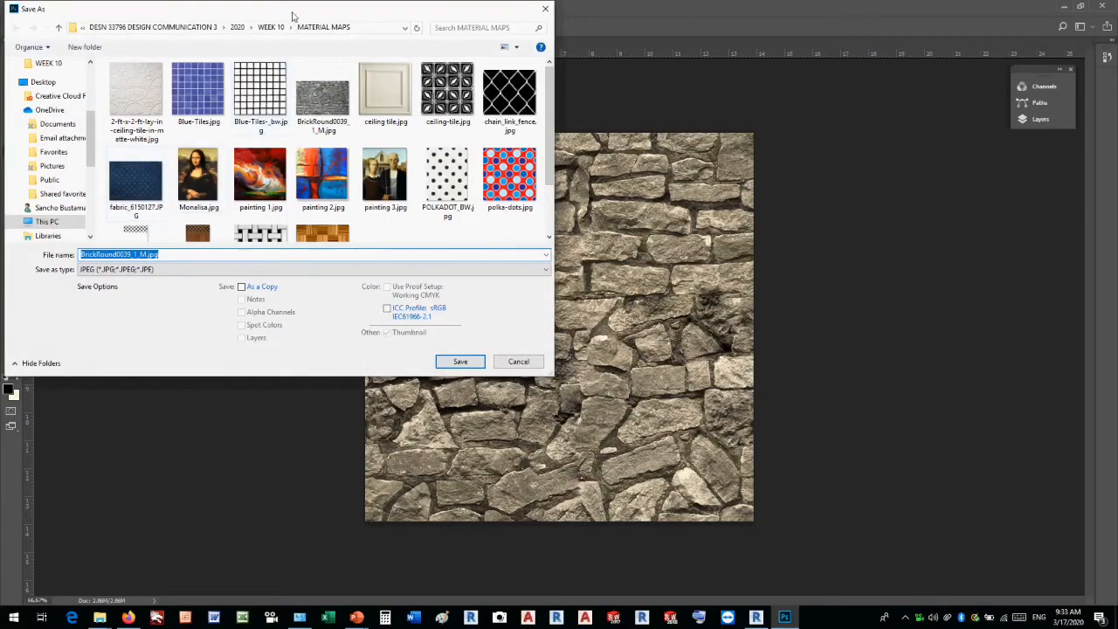
drag(292, 12, 469, 102)
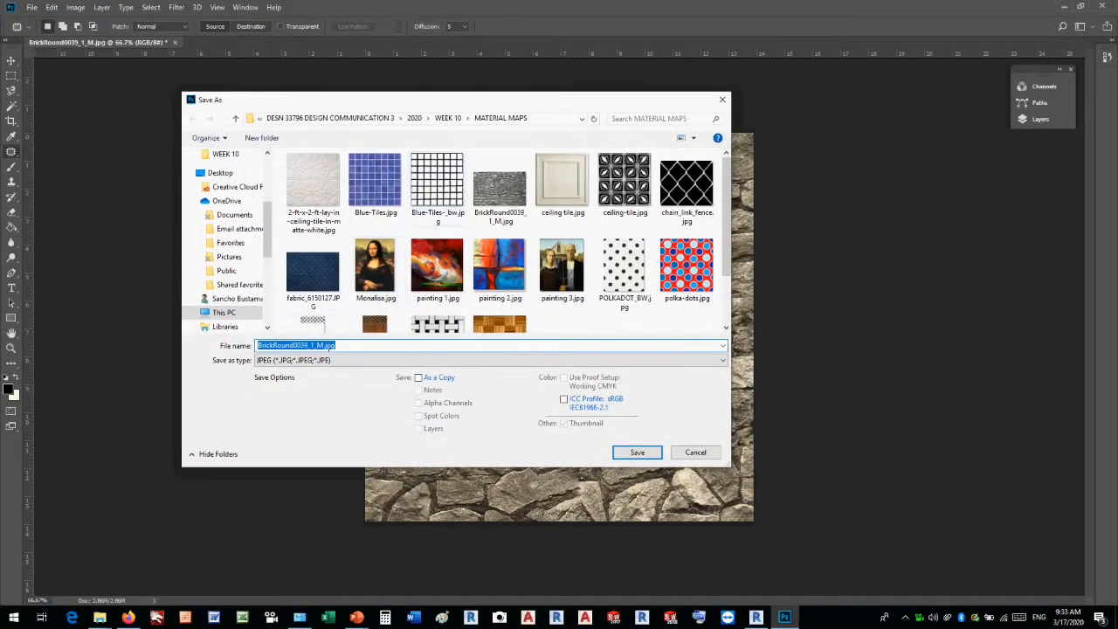
click(346, 346)
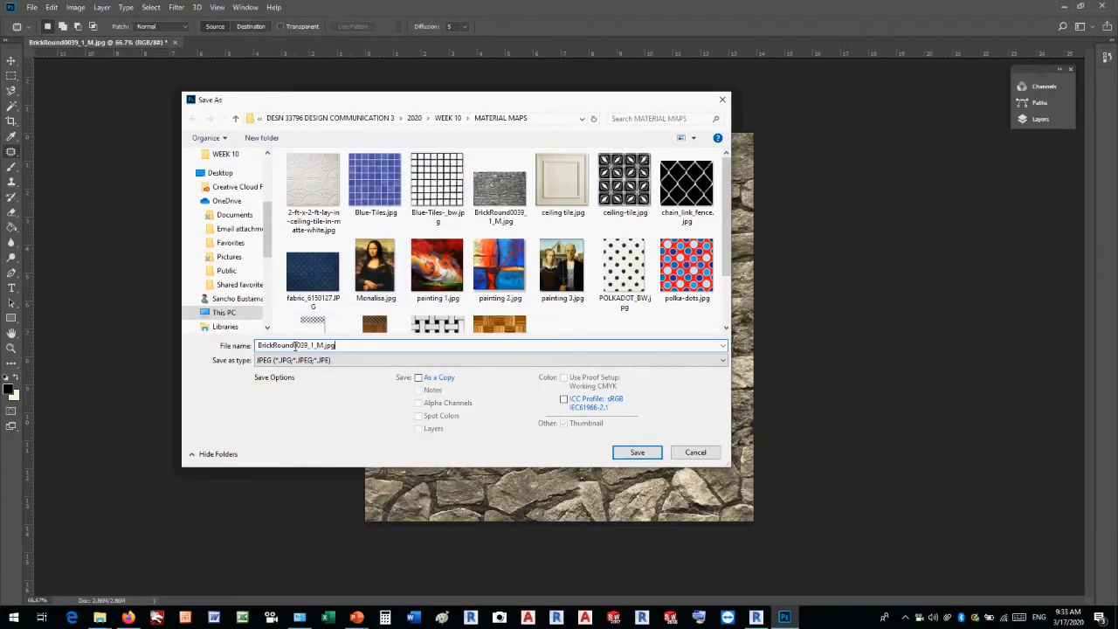
drag(294, 346, 363, 343)
text(-SEAMLESS)
click(637, 453)
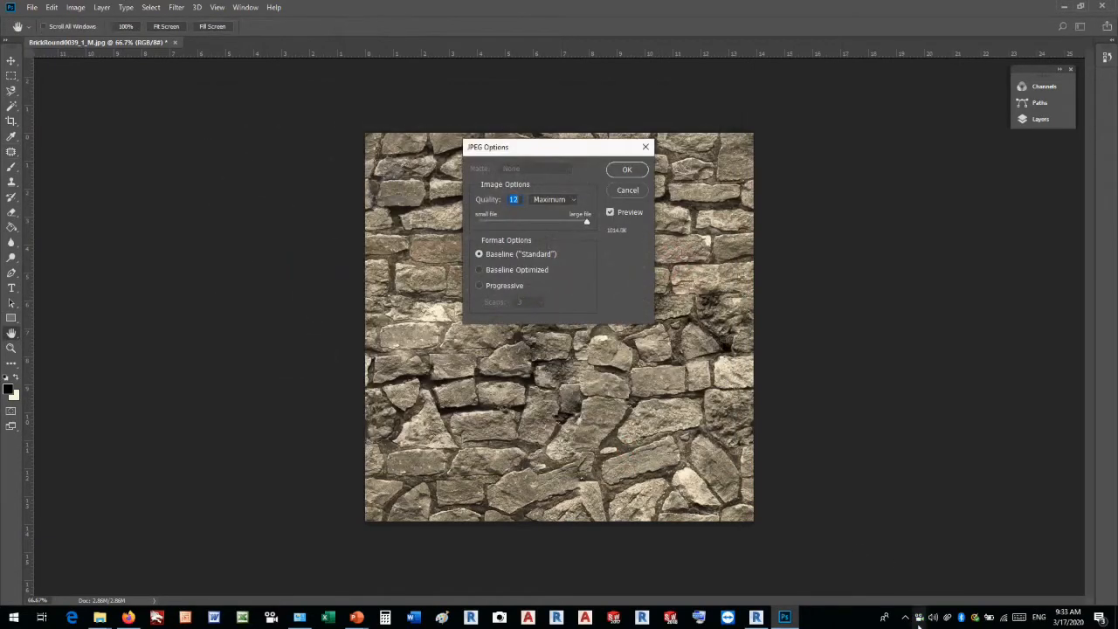
click(626, 168)
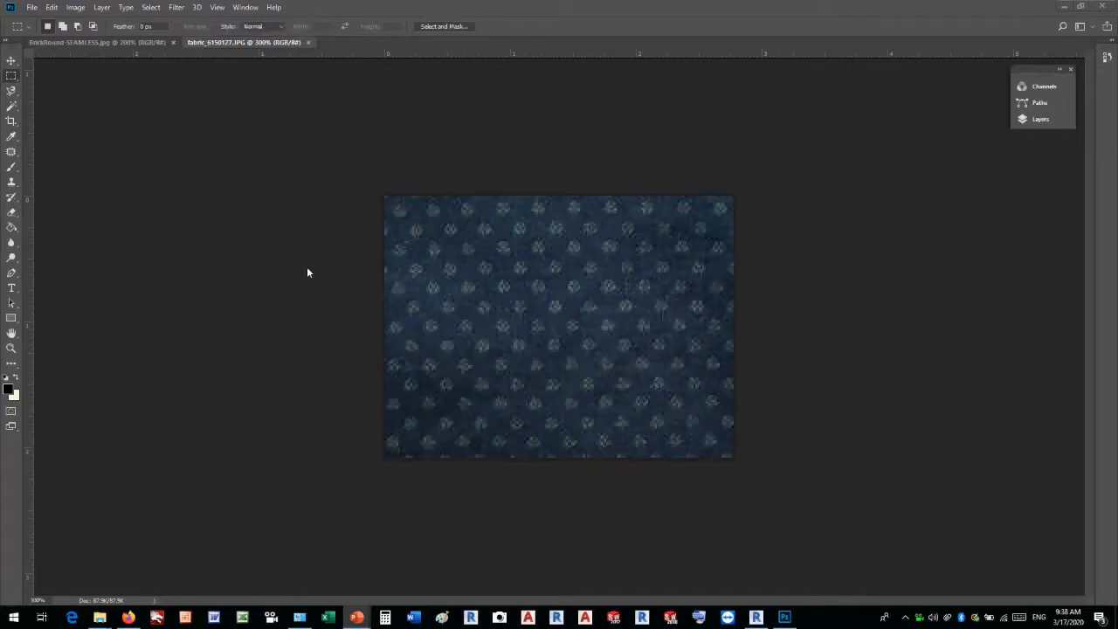
Crop the dotted fabric image to a square marquee selection of about 134 by 134 pixels
click(12, 77)
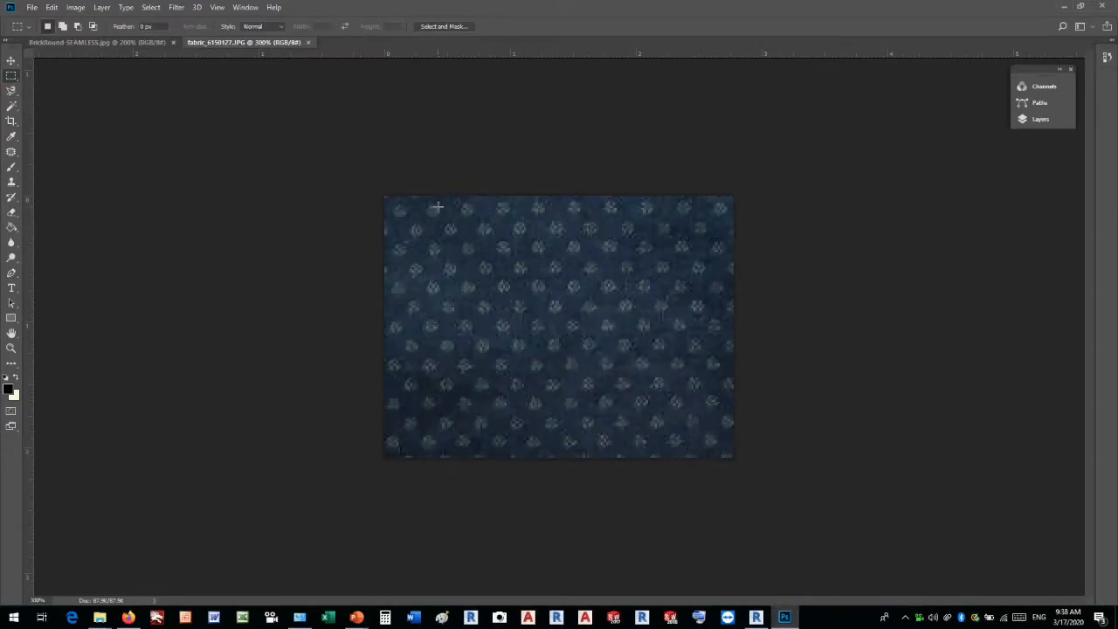
shift+drag(433, 210, 711, 442)
click(84, 8)
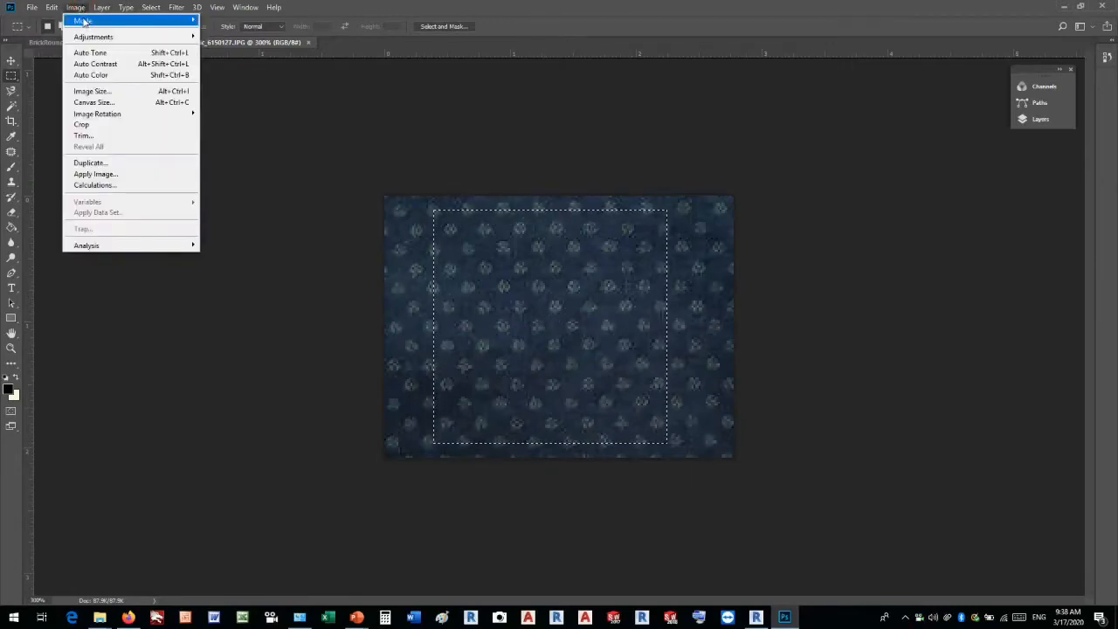
click(95, 126)
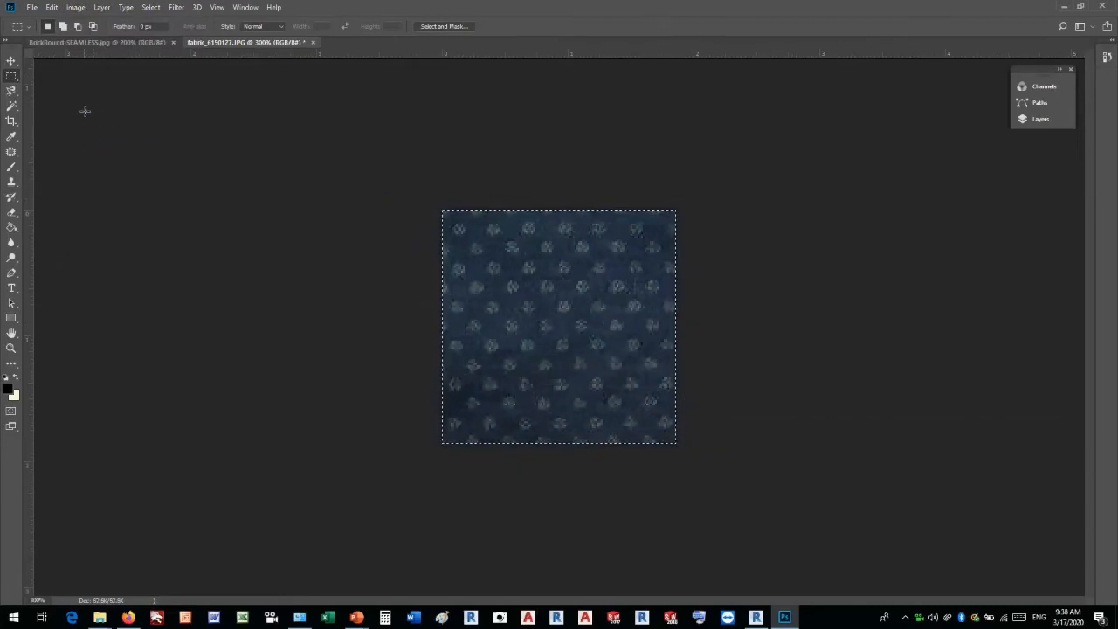
Resize the cropped fabric image to 150 by 150 pixels
click(77, 7)
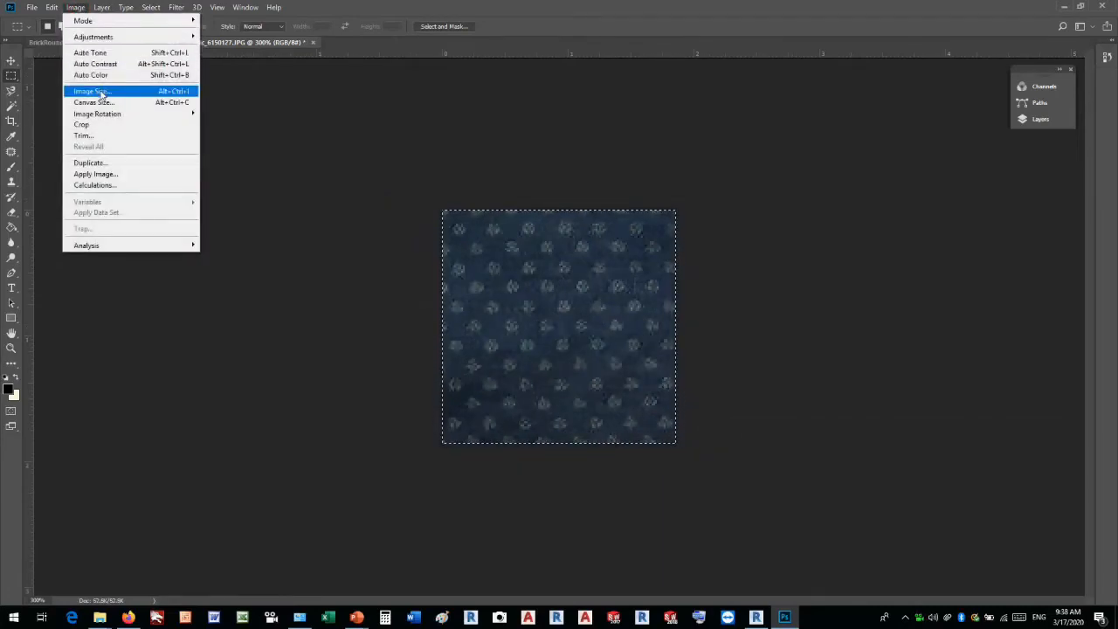
click(98, 91)
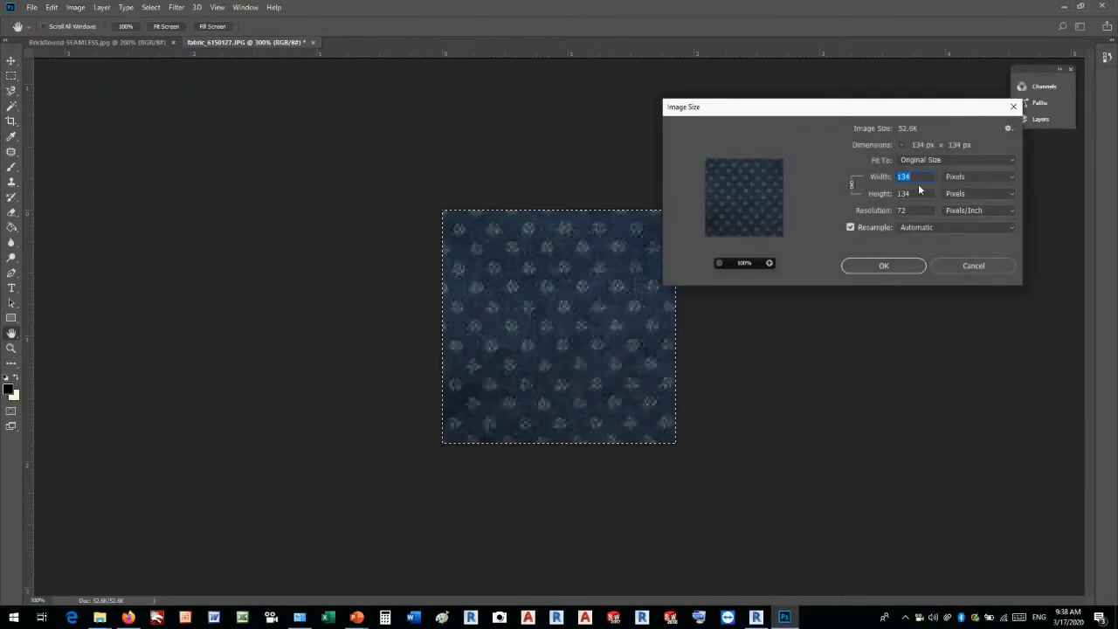
text(150)
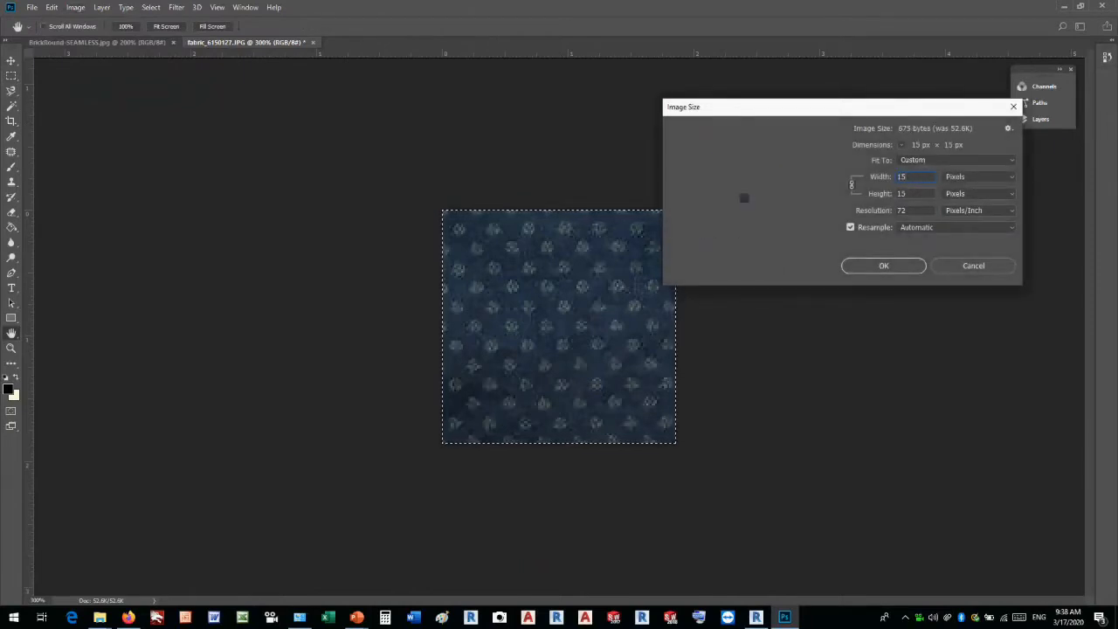
click(902, 264)
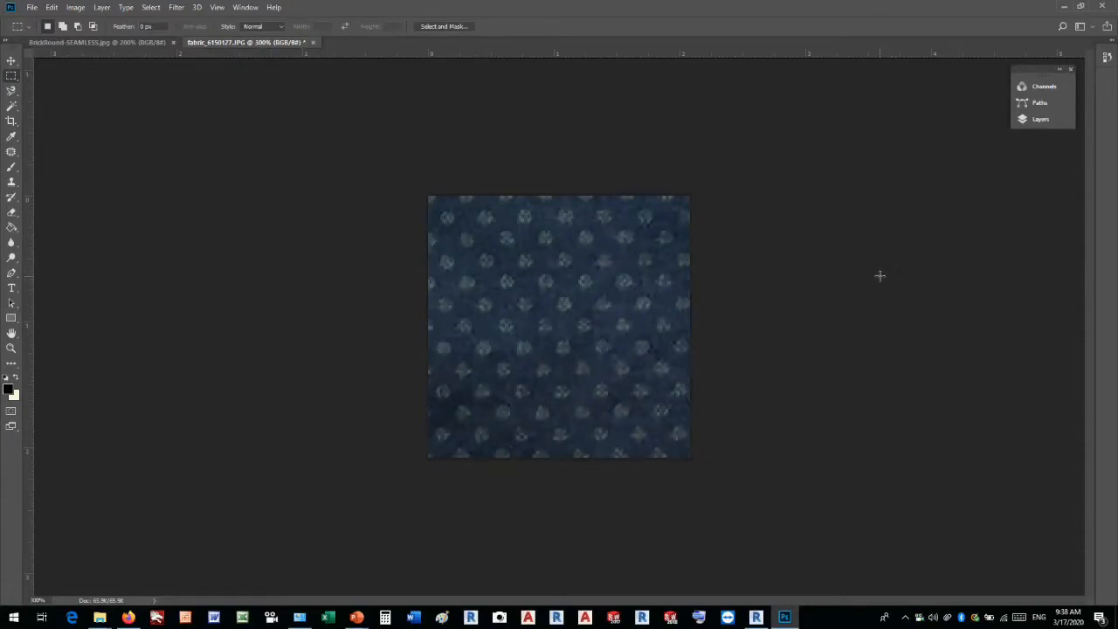
Create a new document 300 pixels wide and 300 pixels high with a resolution of 72 pixels per inch
click(31, 8)
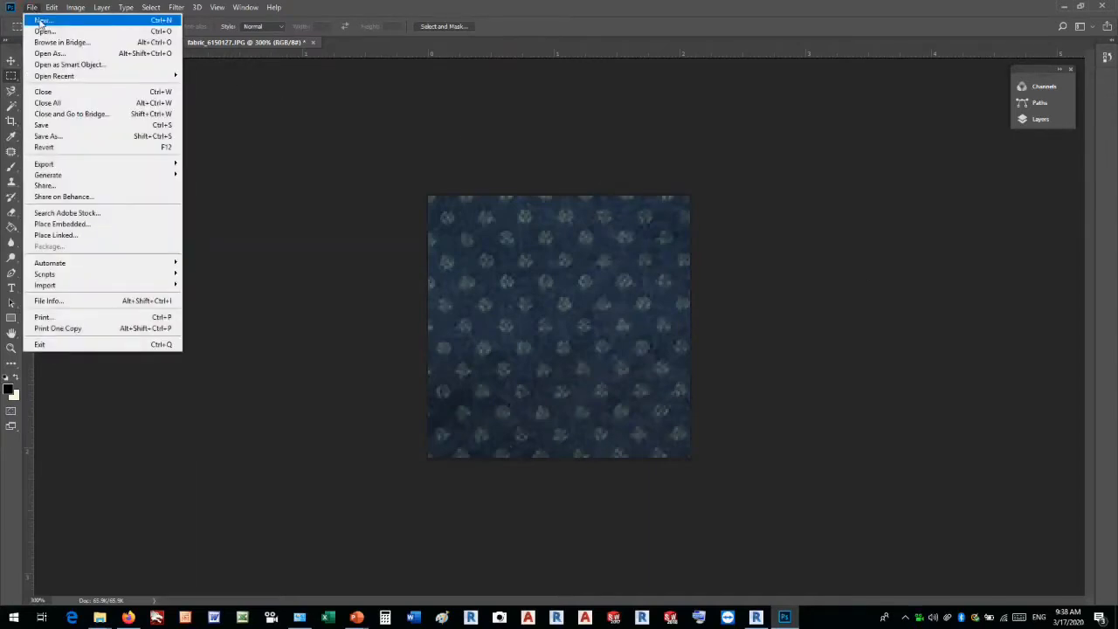
click(41, 20)
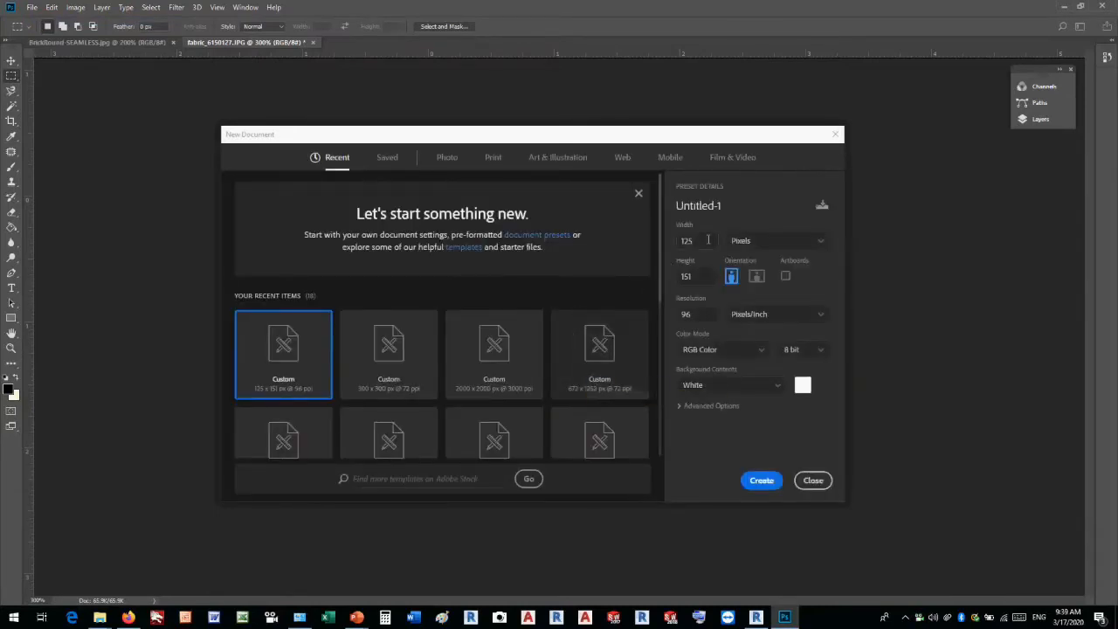
double_click(708, 240)
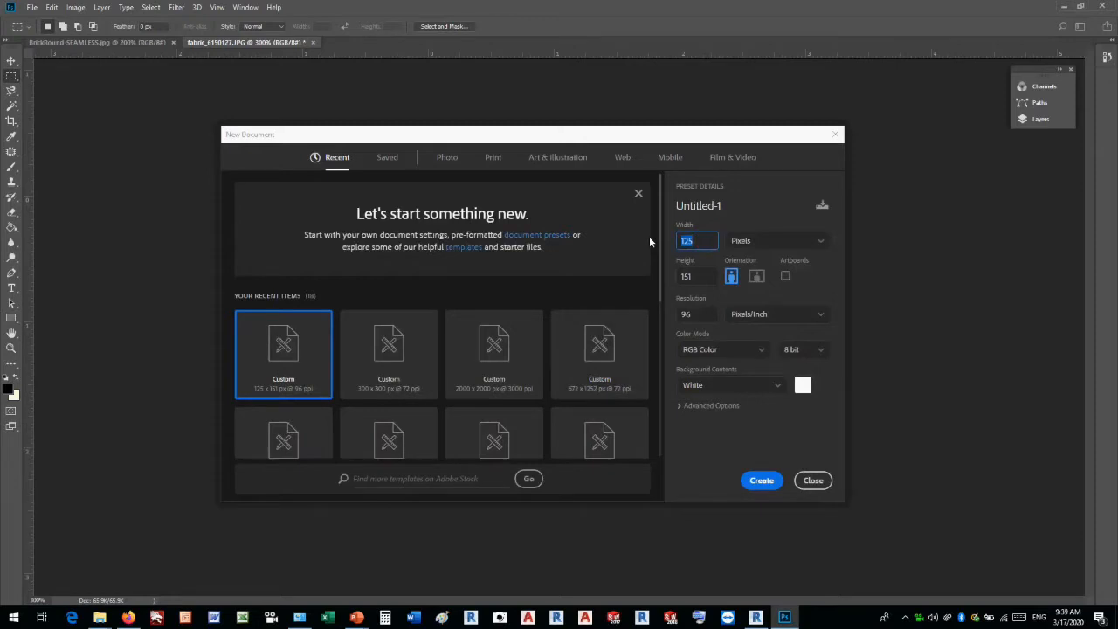
text(300)
double_click(699, 276)
text(30)
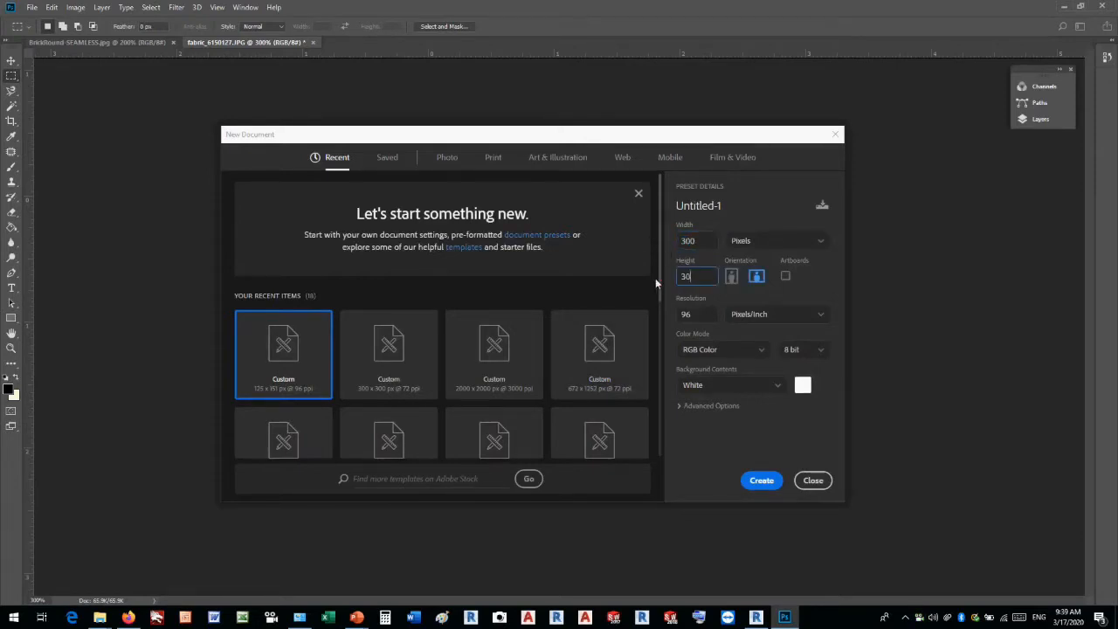
text(0)
double_click(690, 314)
text(72)
click(758, 482)
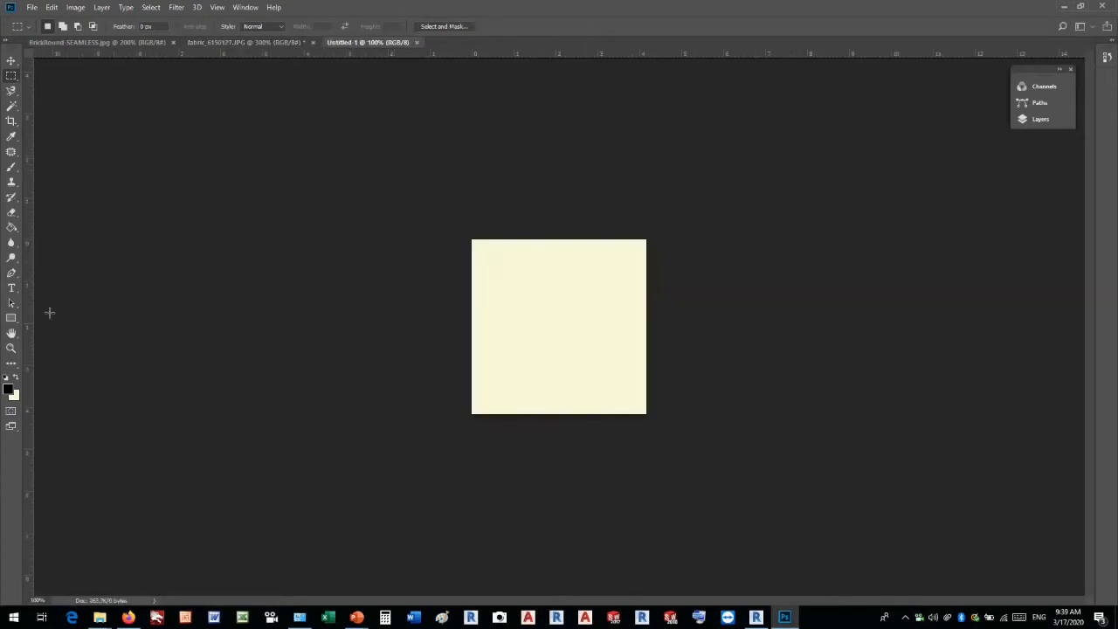
Zoom in on the blank document, and check the fabric image's pixel dimensions without changing them
click(10, 348)
click(560, 326)
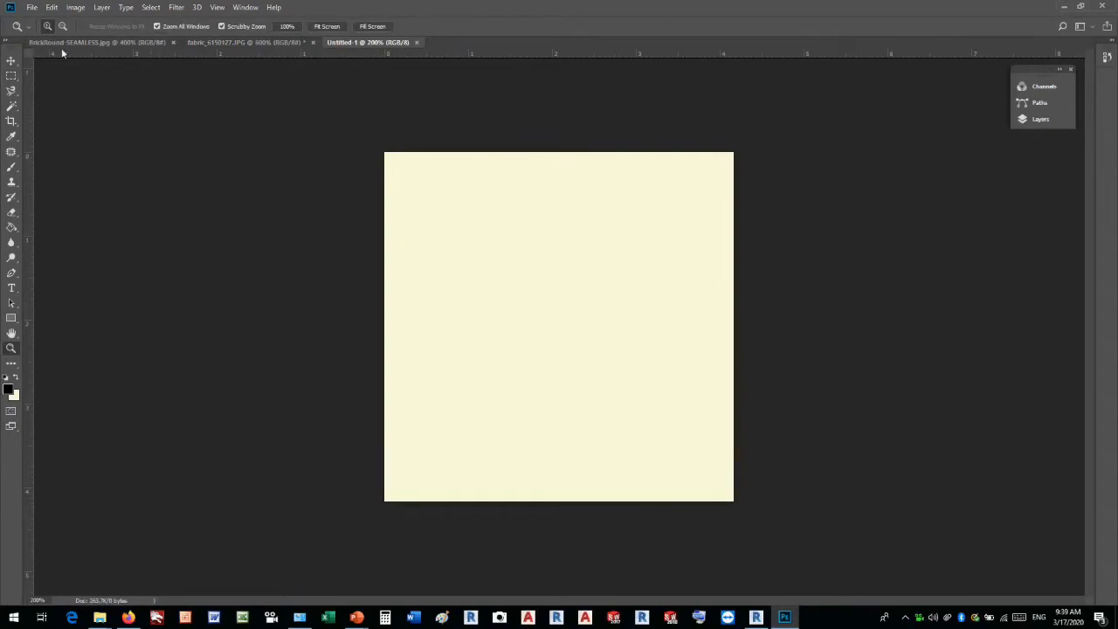
click(219, 43)
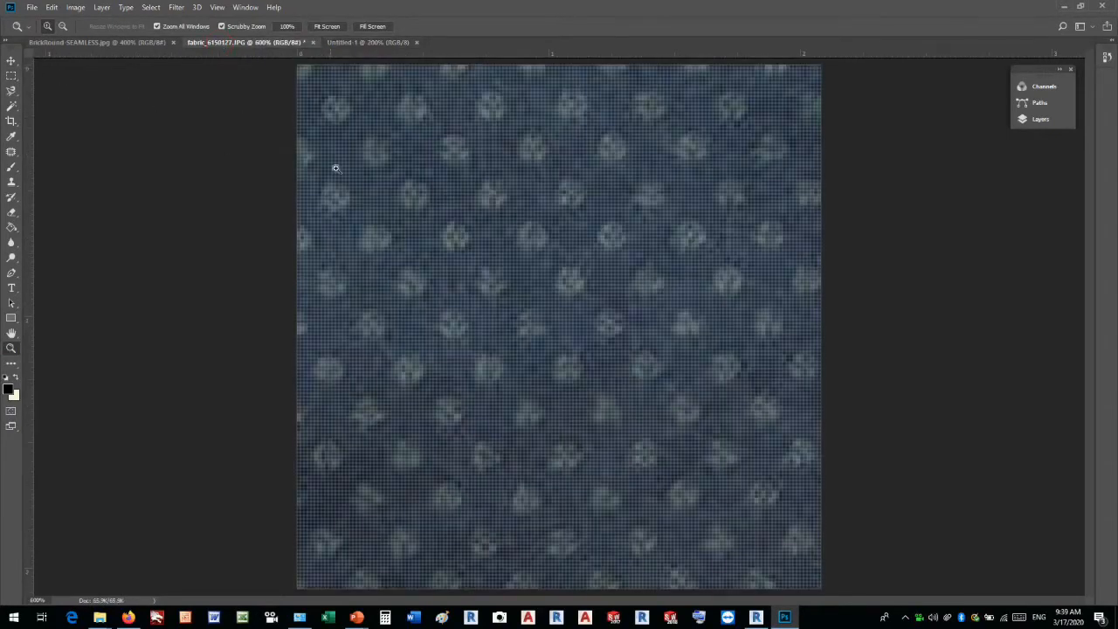
right_click(394, 223)
click(402, 231)
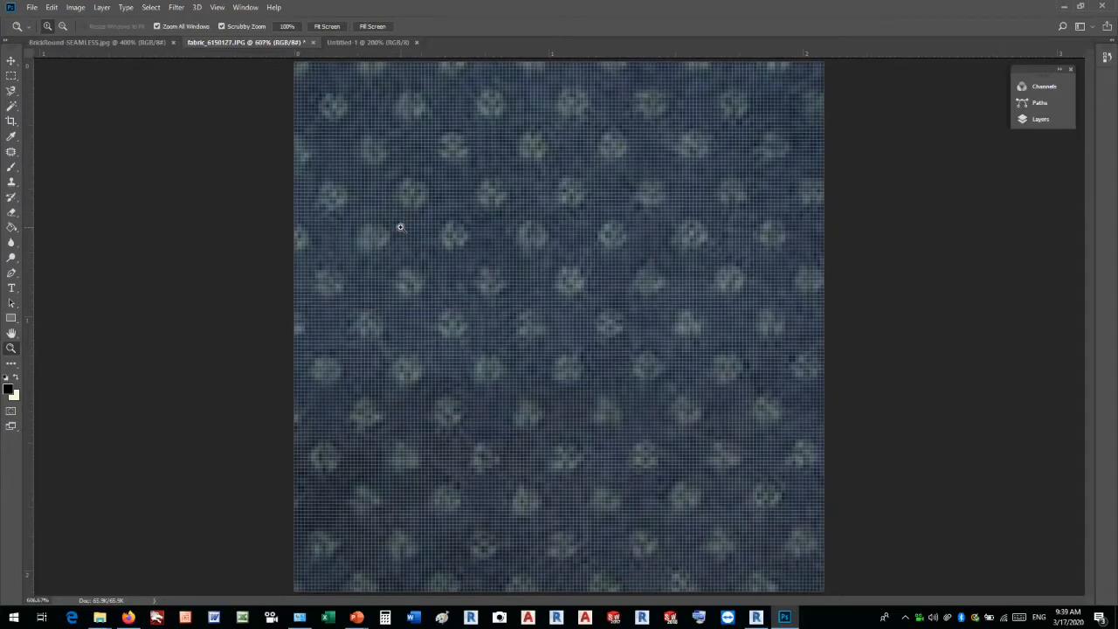
right_click(445, 244)
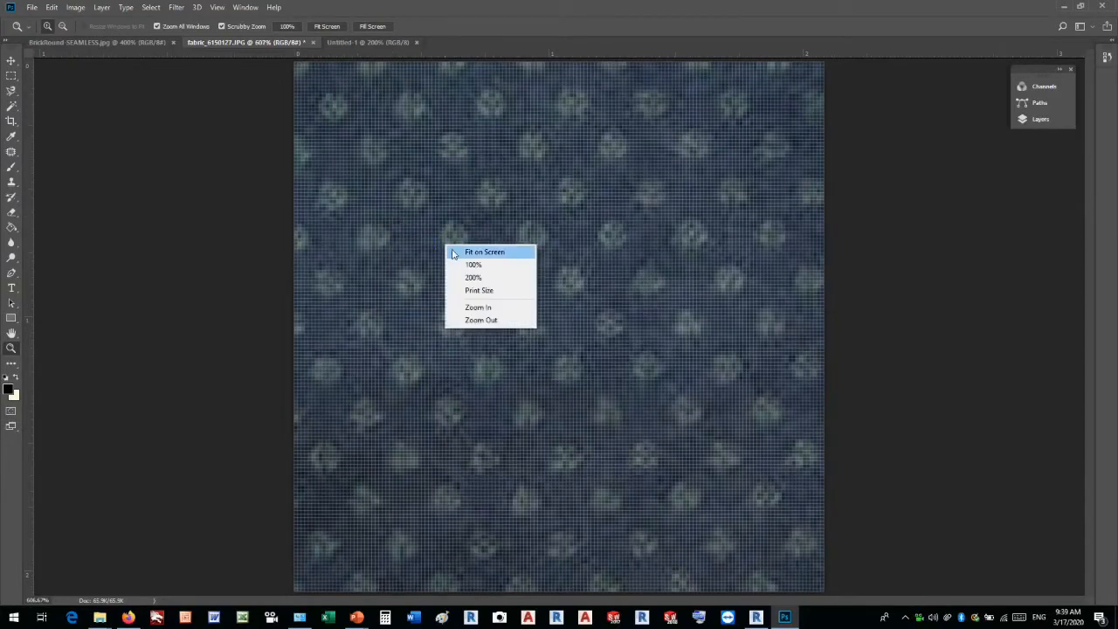
click(472, 320)
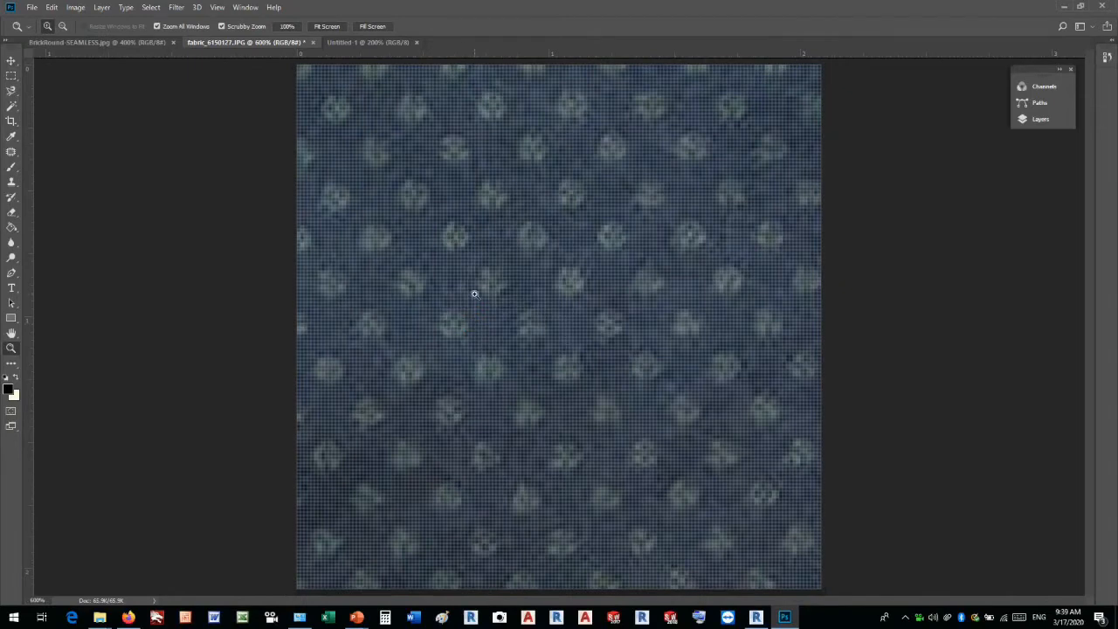
right_click(476, 293)
click(502, 367)
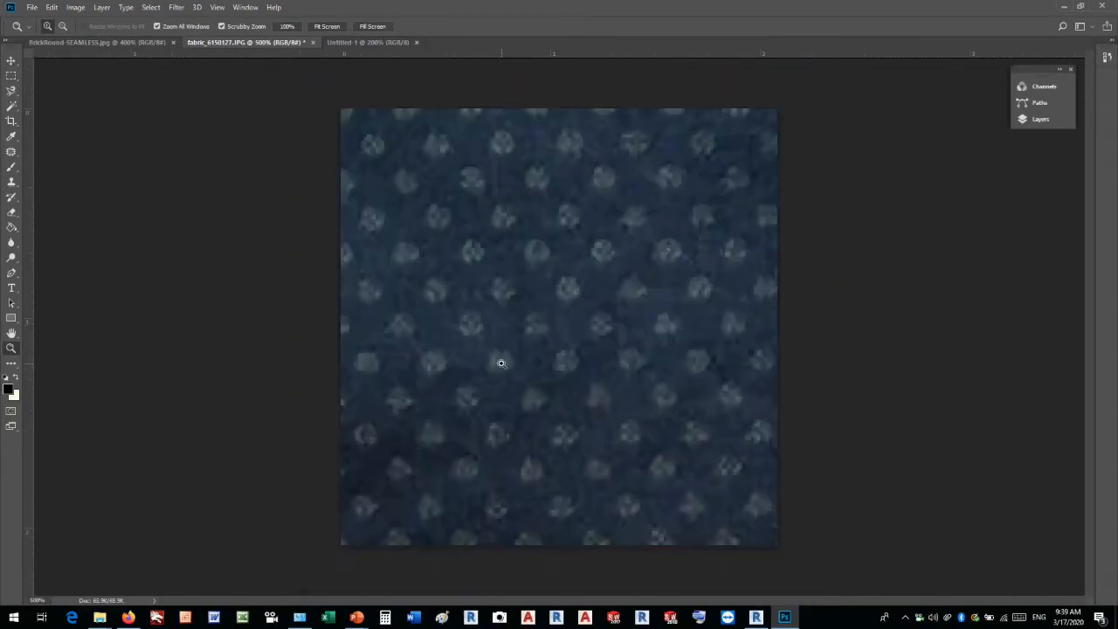
click(78, 9)
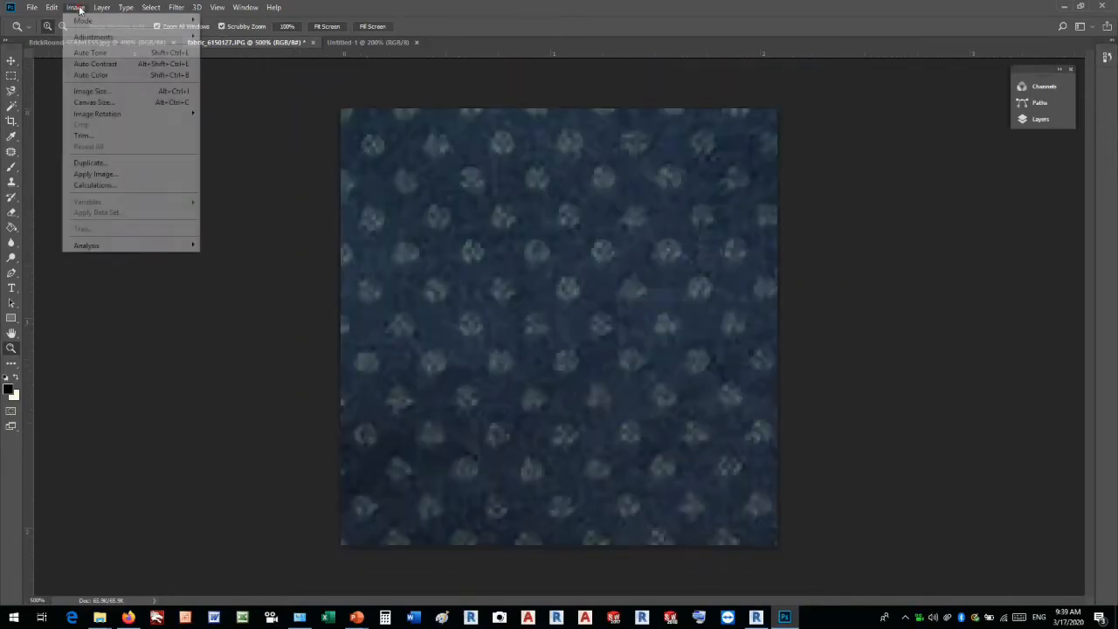
click(92, 91)
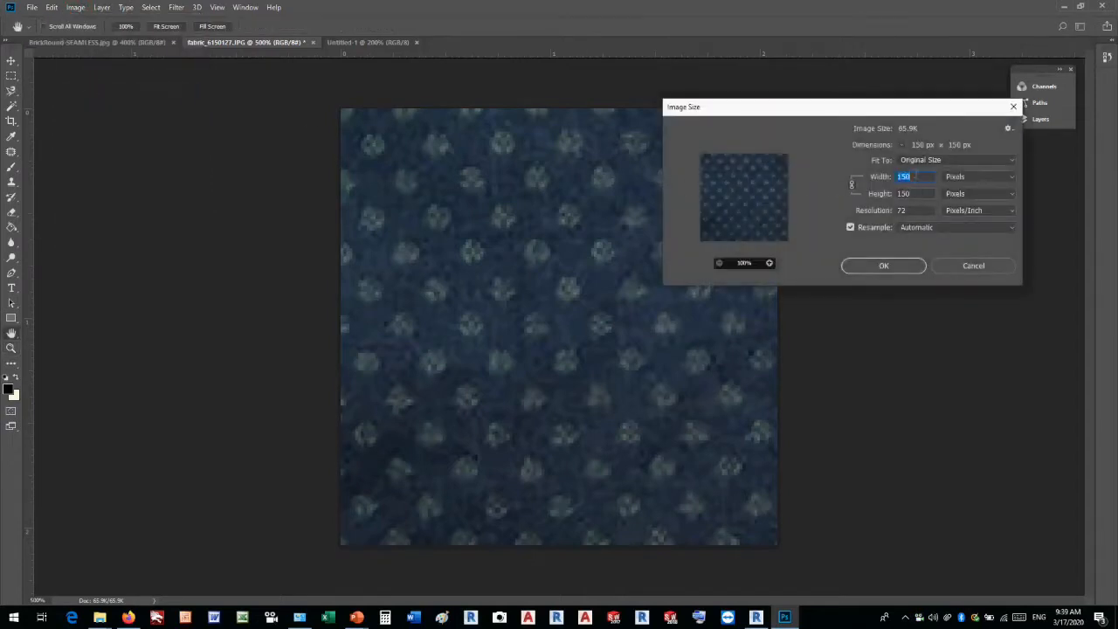
click(954, 268)
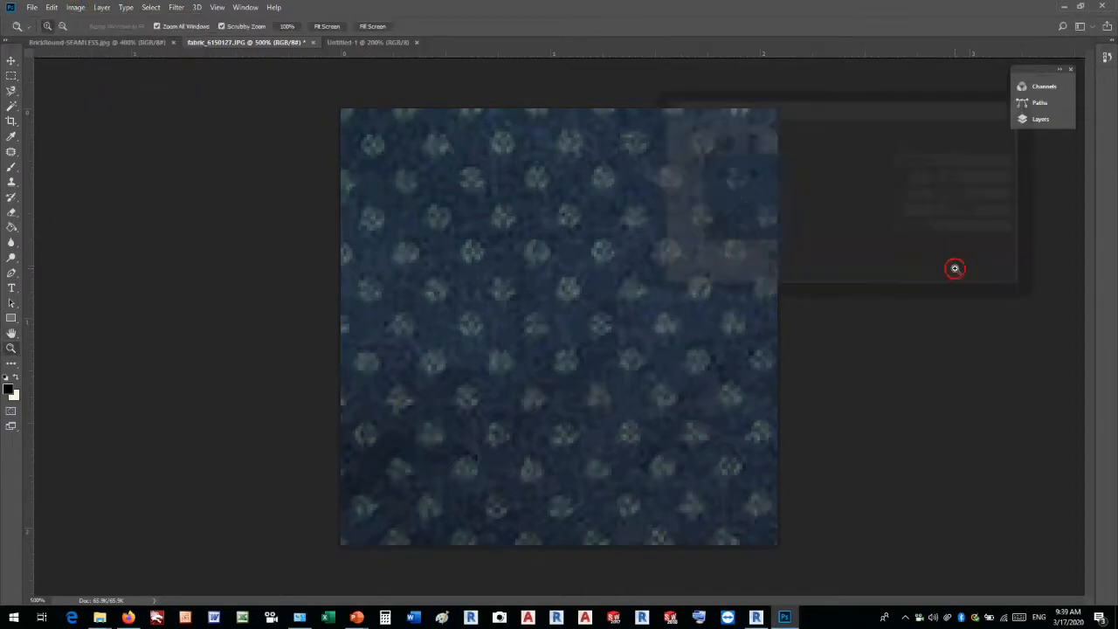
Select the entire dotted fabric image and copy it
click(398, 42)
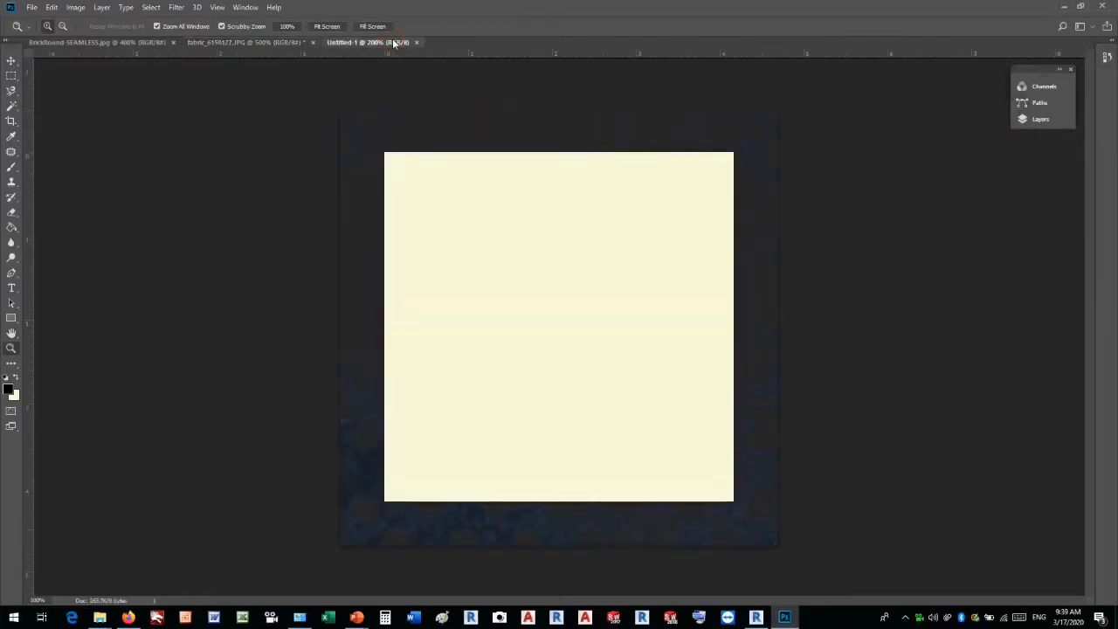
click(267, 42)
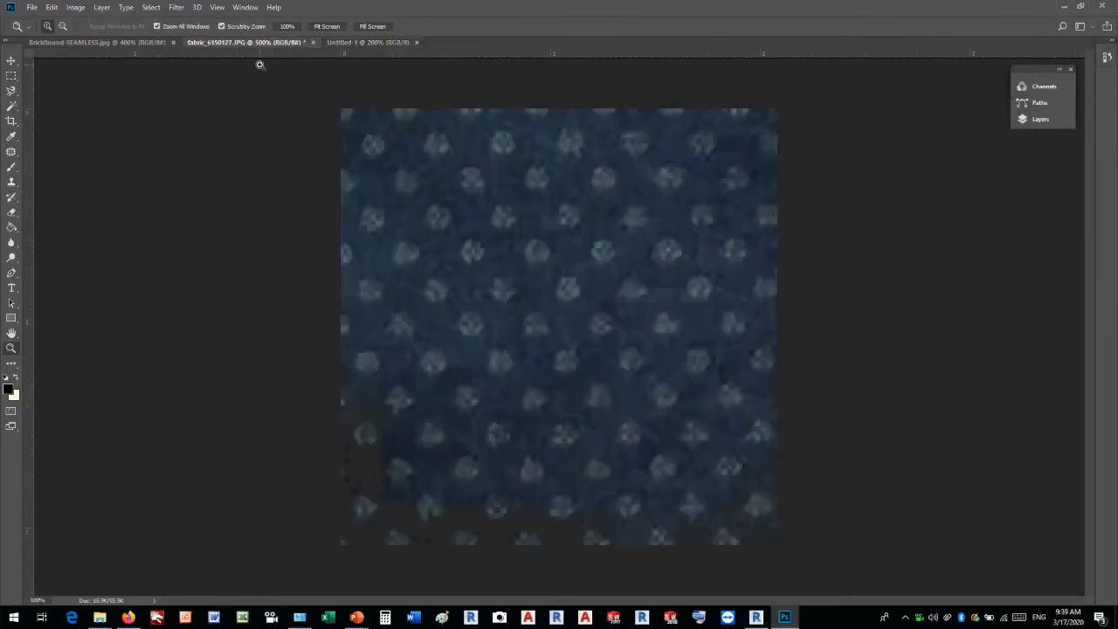
click(154, 7)
click(154, 19)
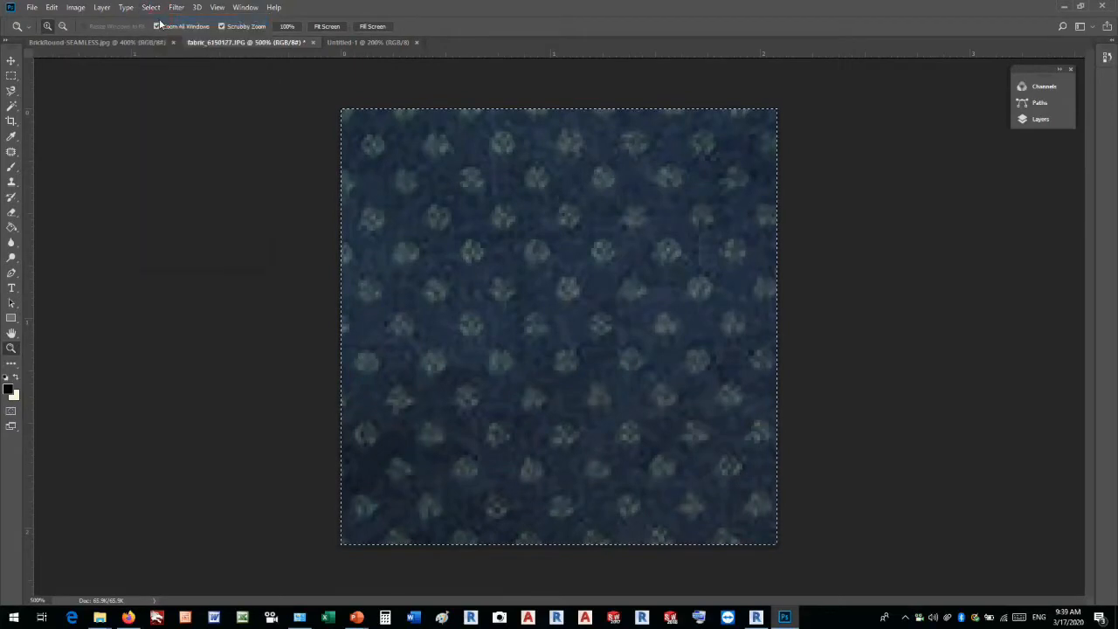
click(52, 7)
click(66, 86)
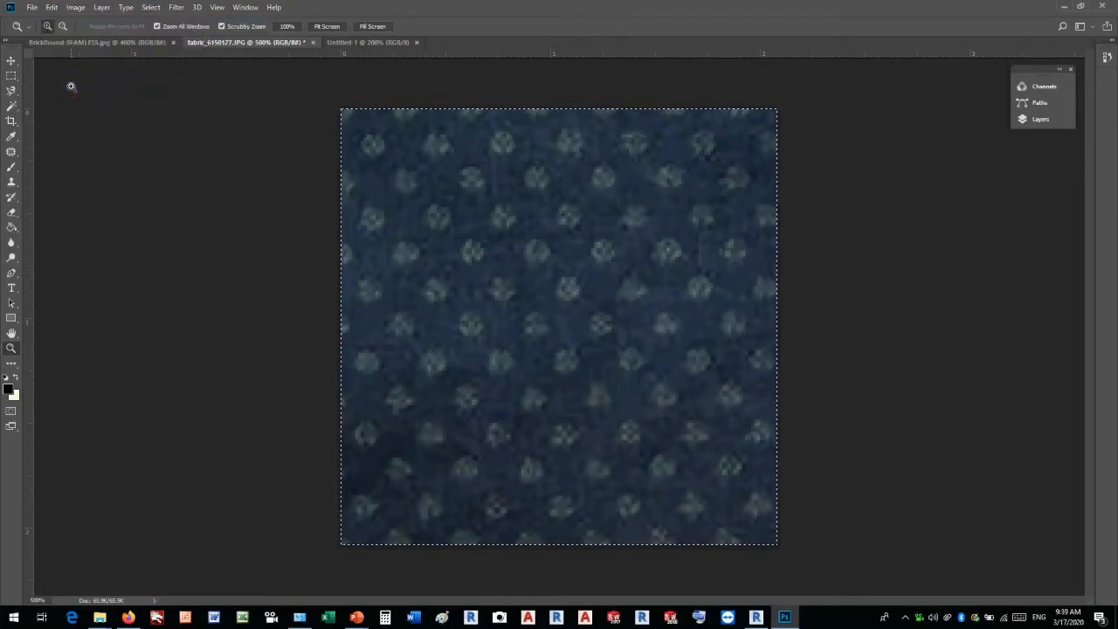
Paste the copied fabric tile into the blank 300-pixel document and move it into the upper-left quadrant of the canvas
click(377, 44)
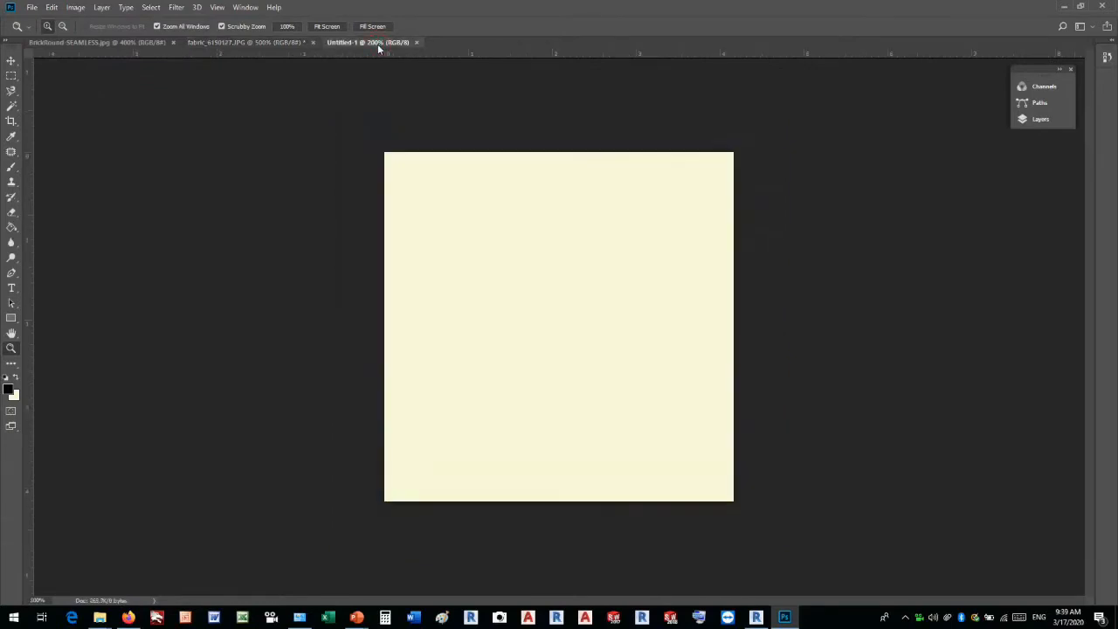
click(53, 7)
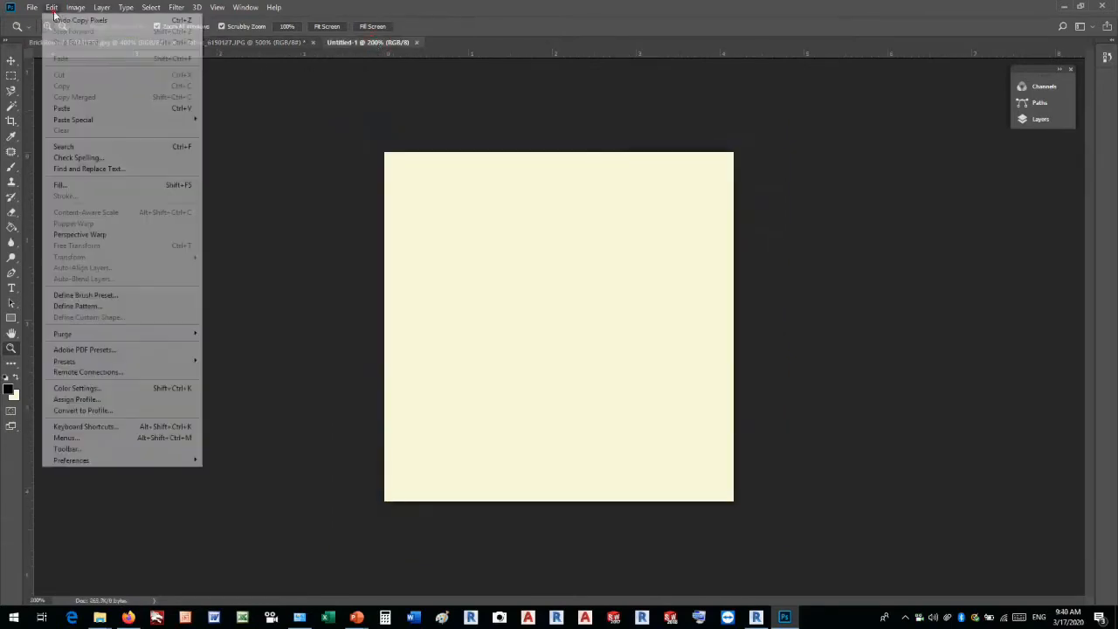
click(76, 109)
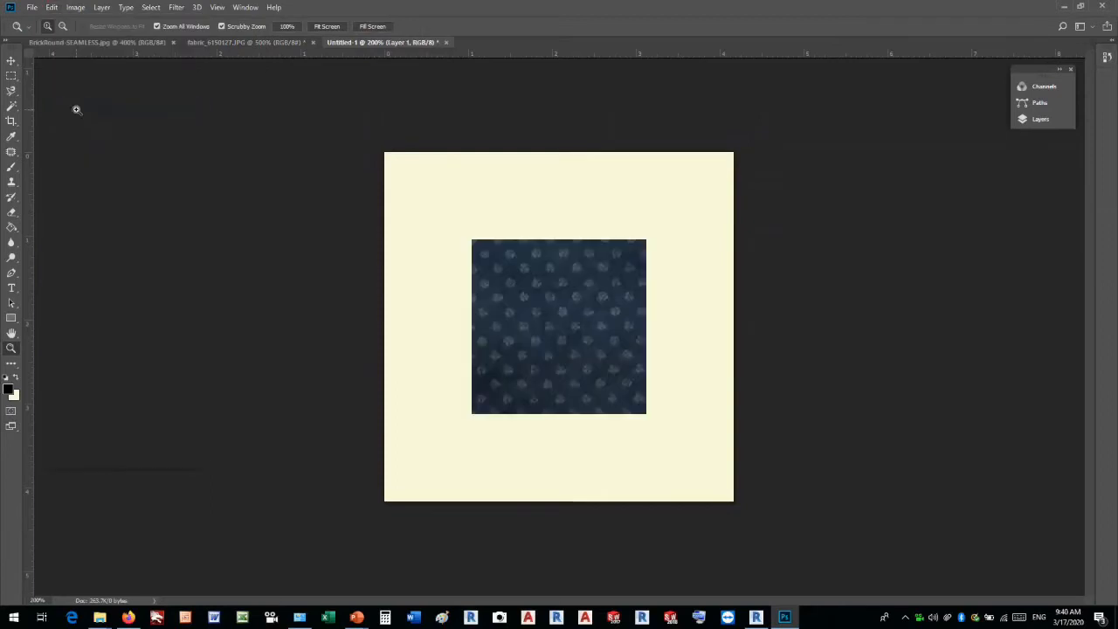
click(11, 61)
drag(542, 303, 455, 210)
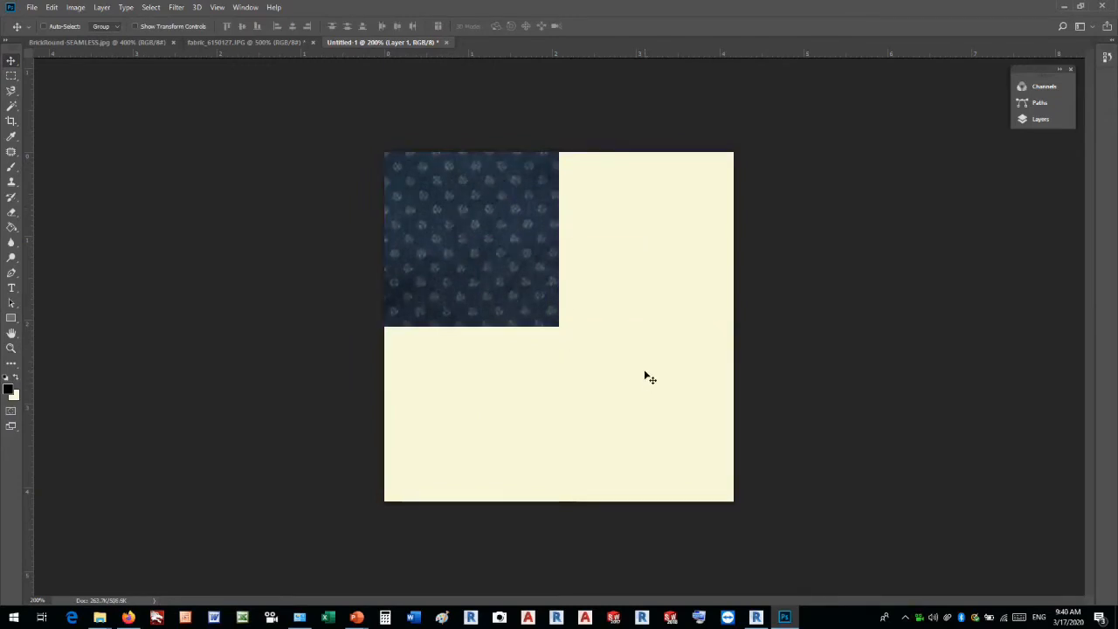
Paste a second fabric tile and move it into the upper-right quadrant, flush against the first tile
click(52, 8)
click(71, 110)
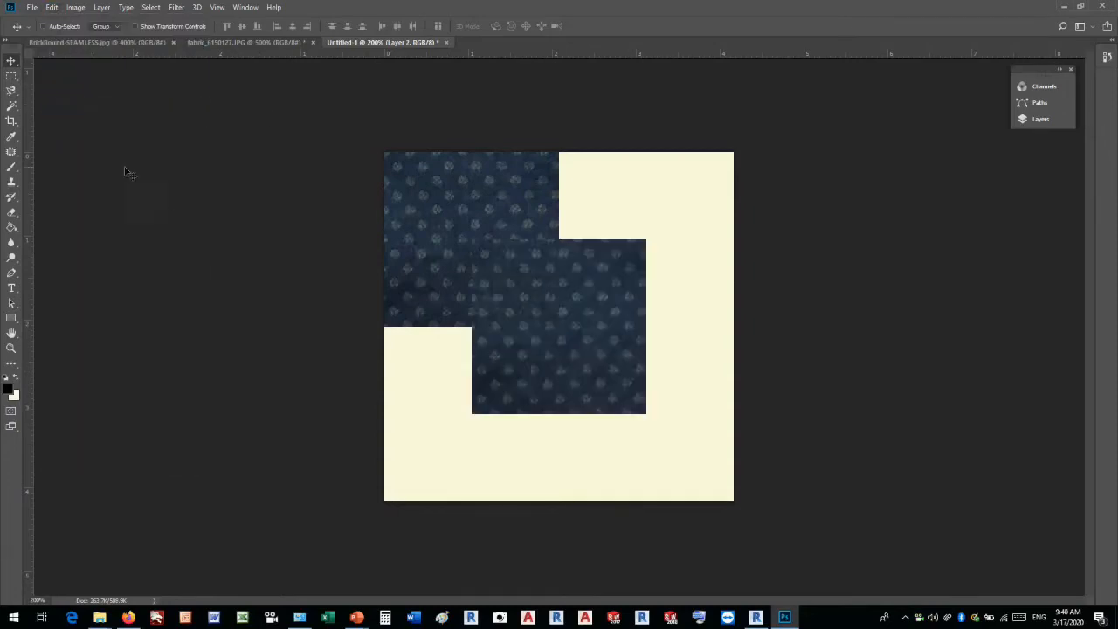
drag(512, 342, 601, 258)
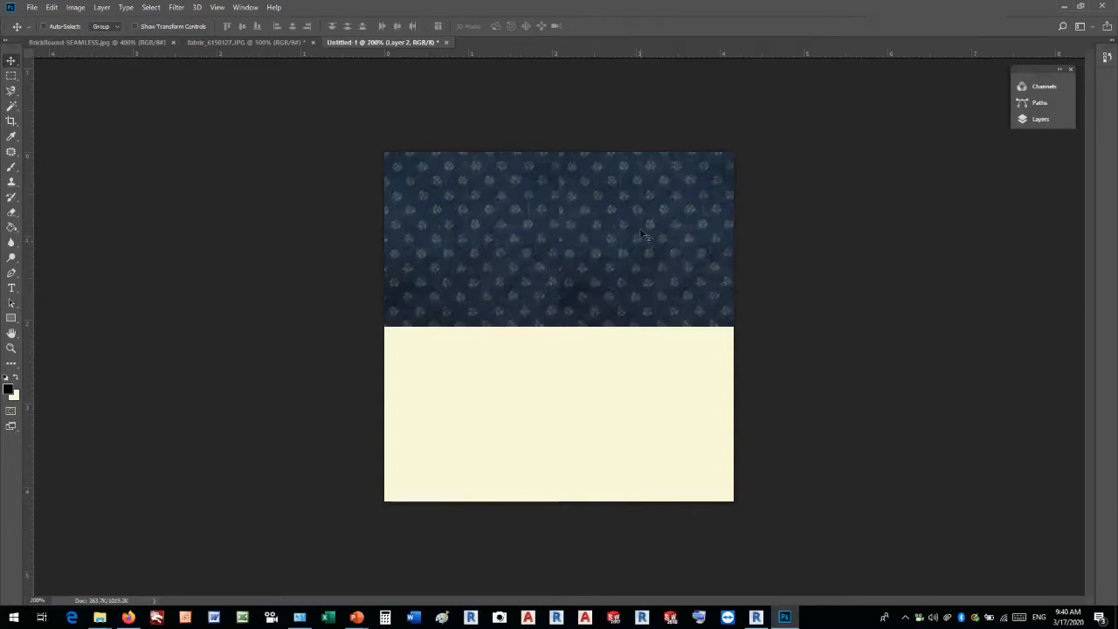
Try flipping the whole canvas horizontally, and undo the flip
click(76, 7)
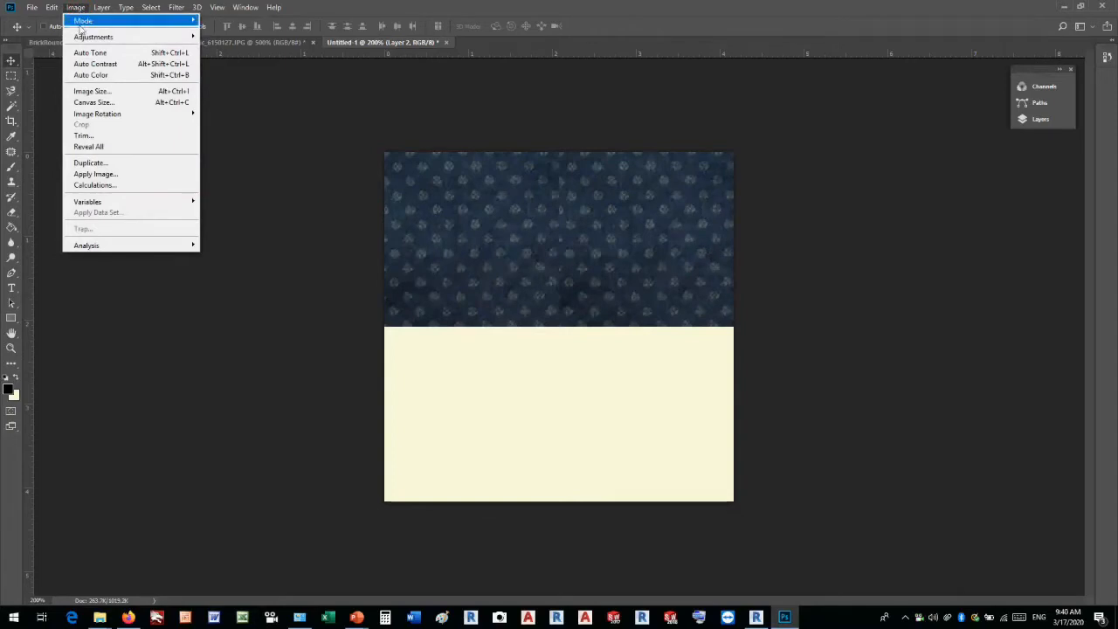
mouse_move(97, 113)
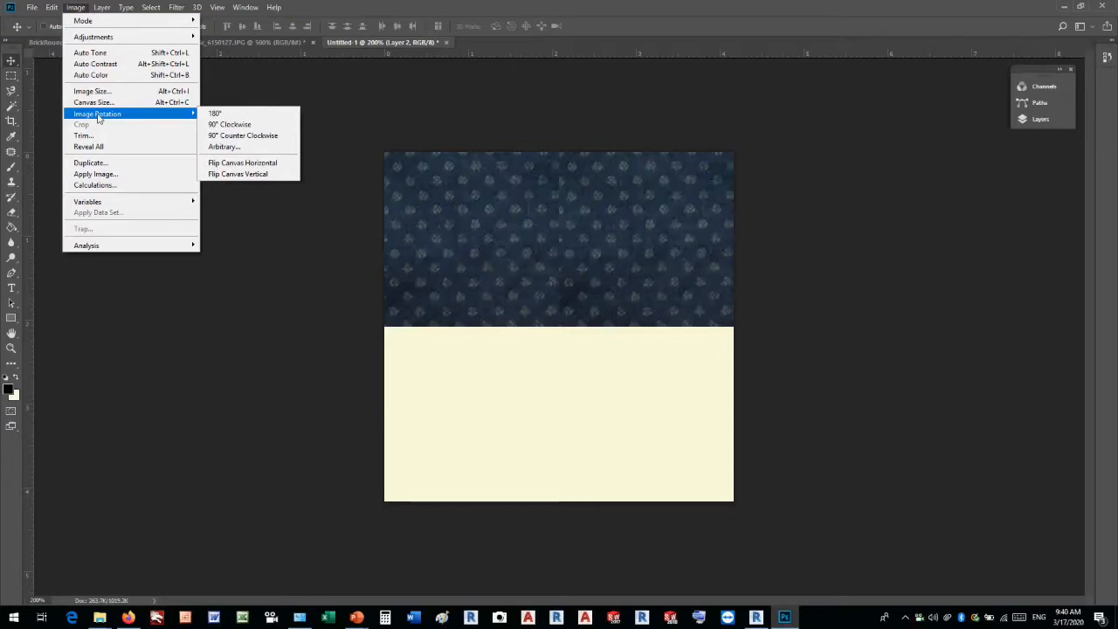
click(276, 167)
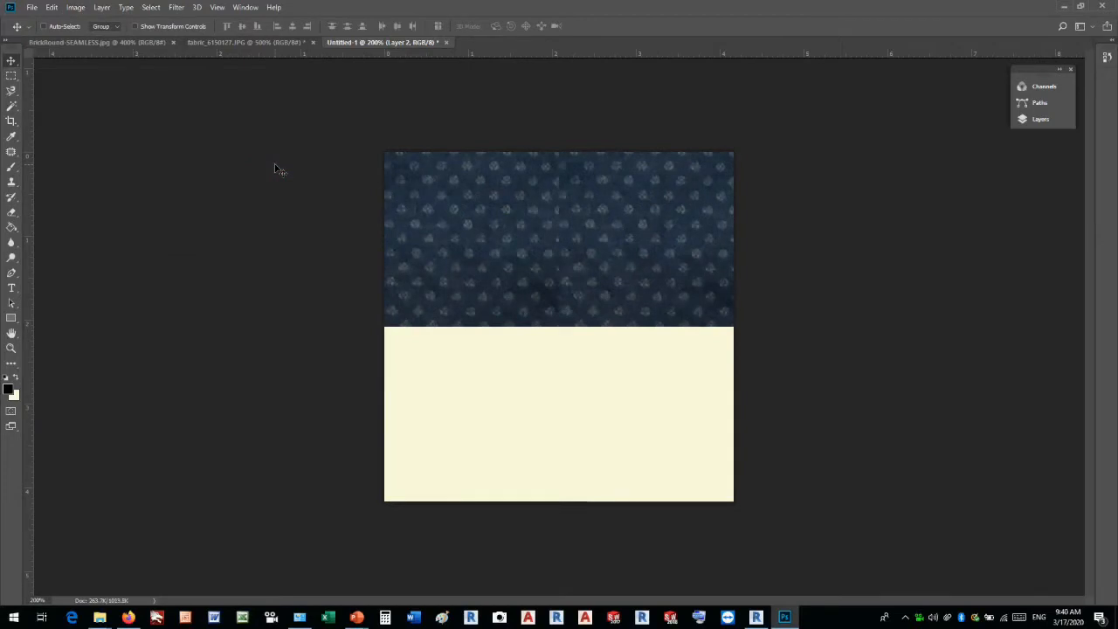
click(52, 8)
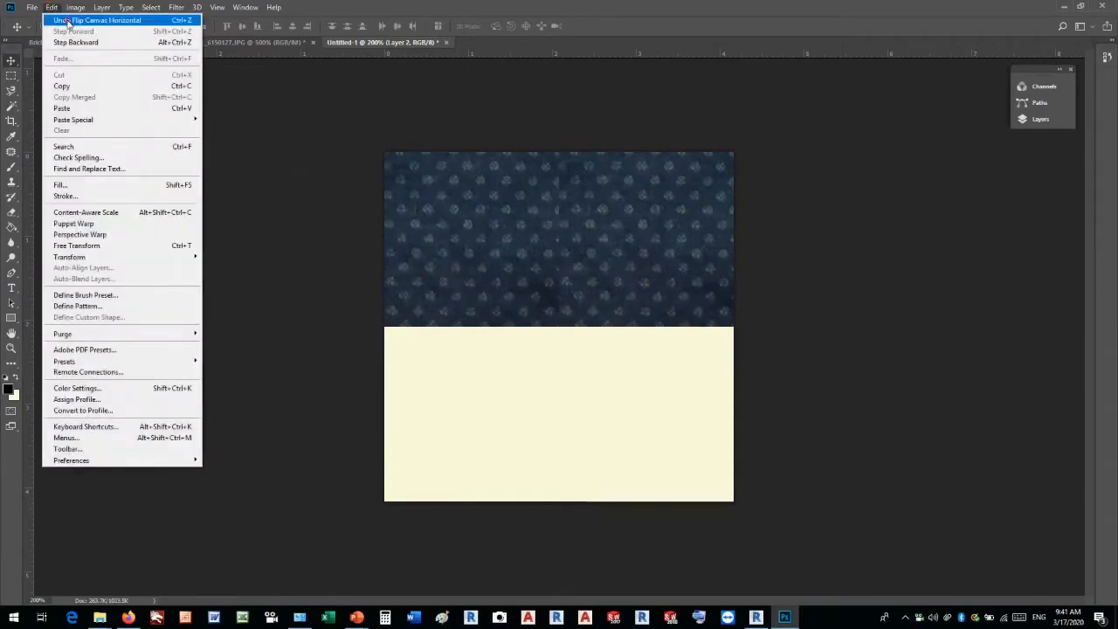
click(68, 21)
Flip only the upper-right fabric tile horizontally so that it mirrors the first tile
click(53, 9)
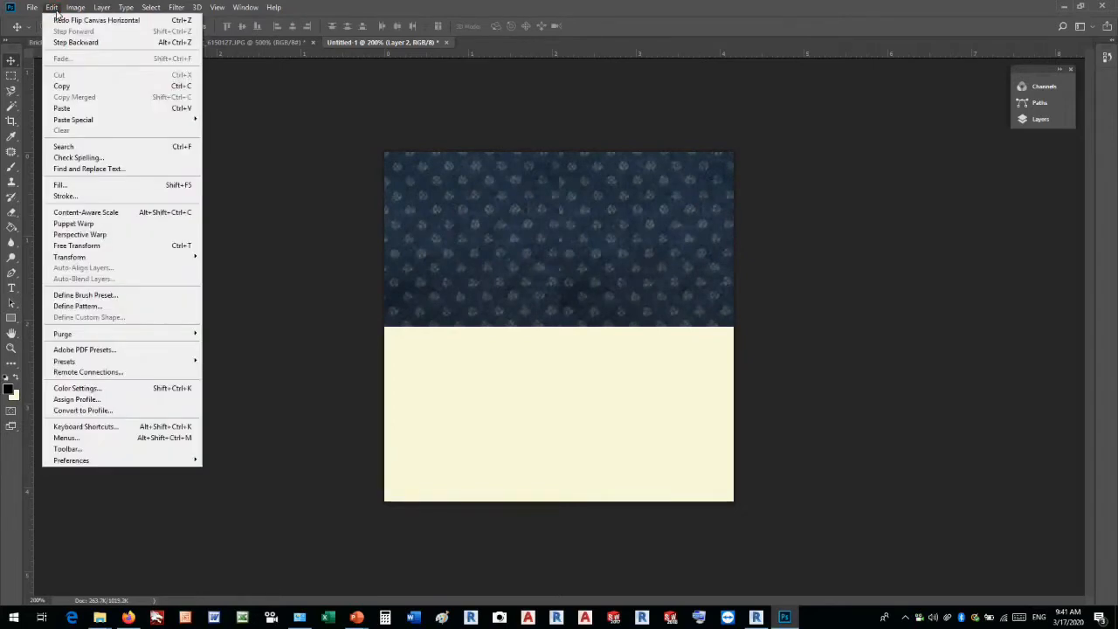
mouse_move(109, 260)
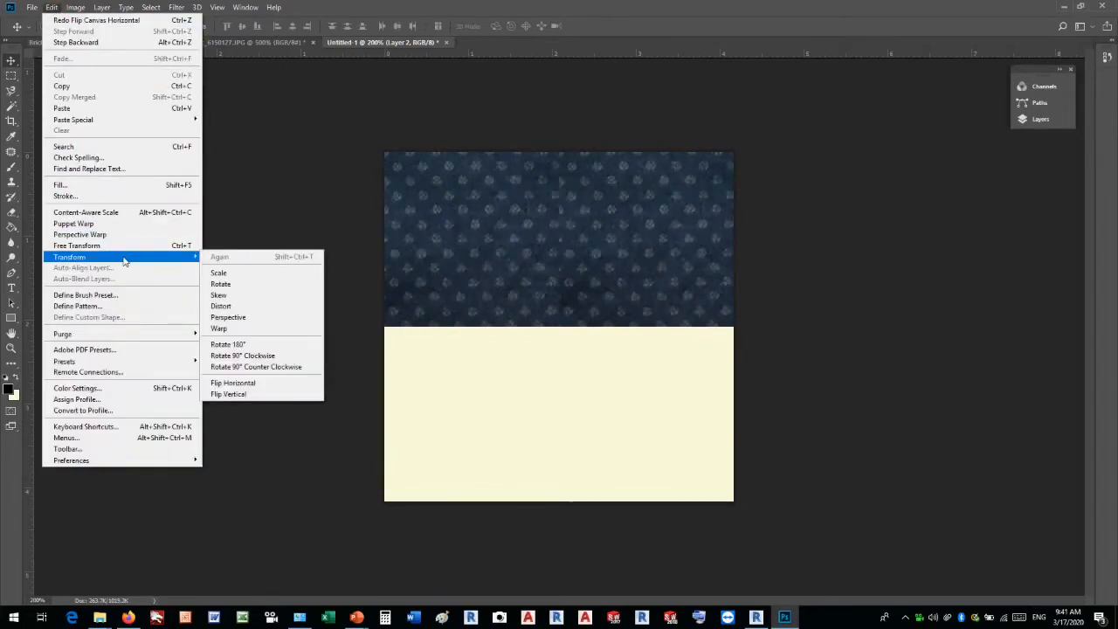
click(261, 385)
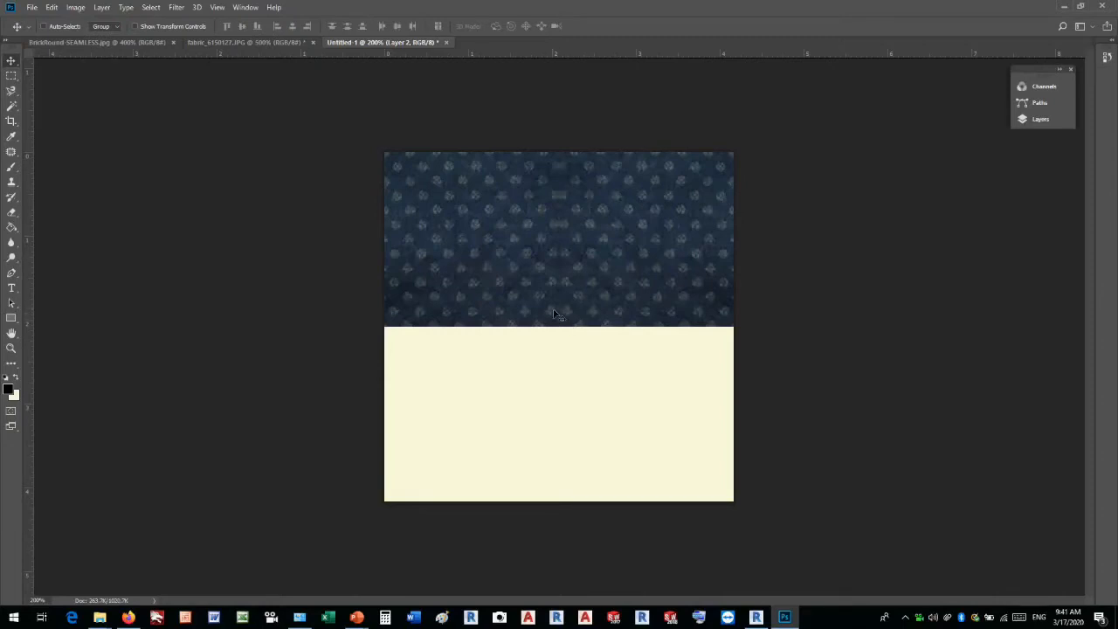
Paste a third fabric tile into the lower-left quadrant and flip it vertically to mirror the tile above
click(51, 7)
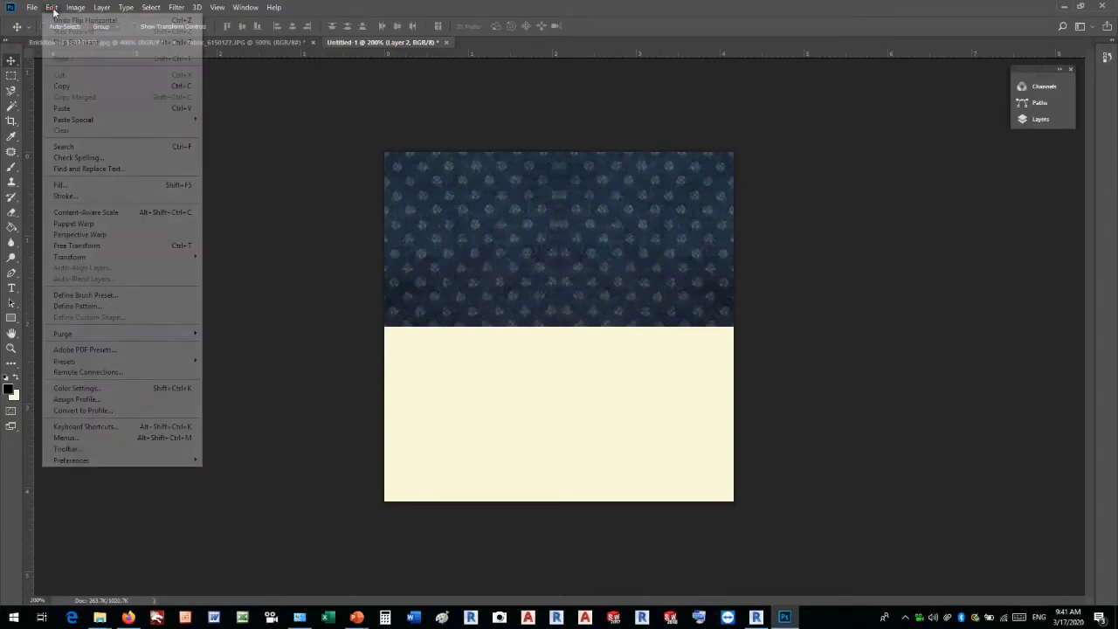
click(73, 109)
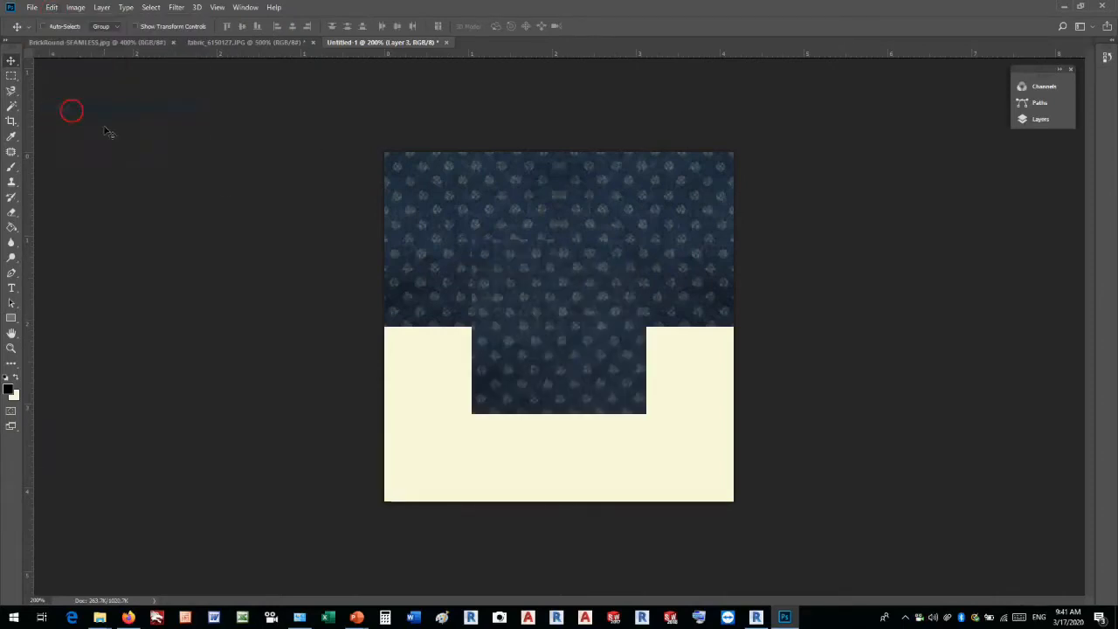
drag(526, 282, 439, 370)
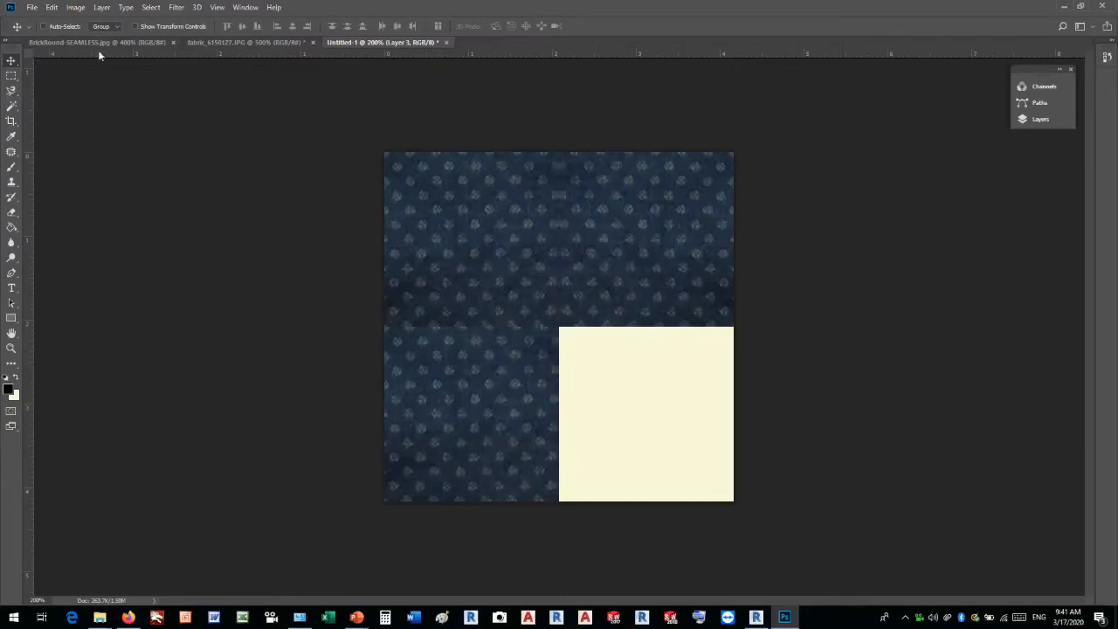
click(52, 7)
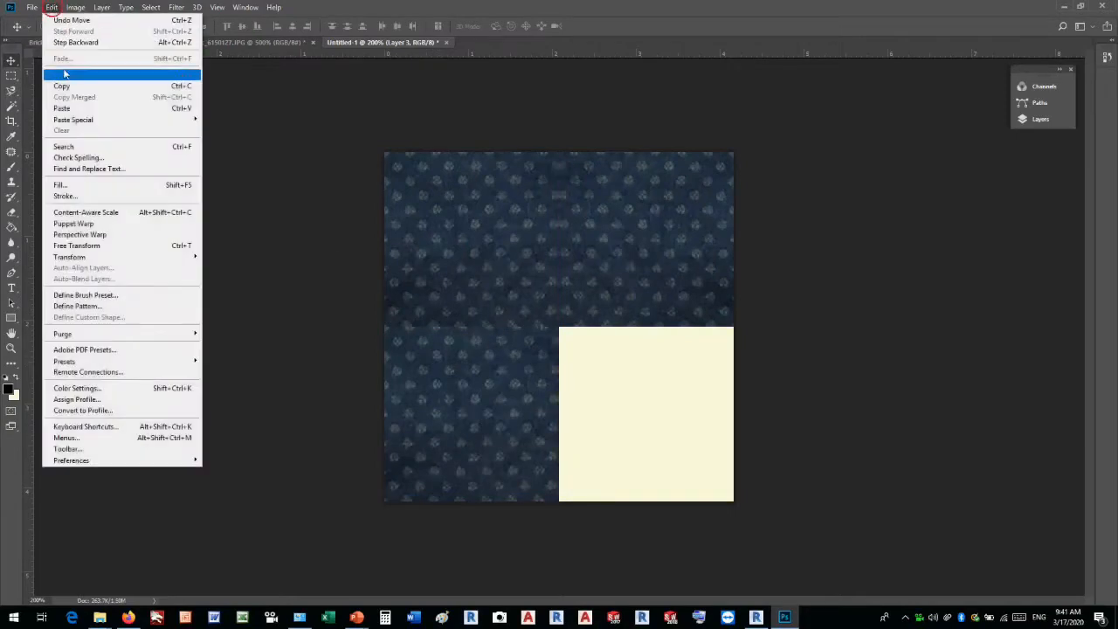
click(73, 257)
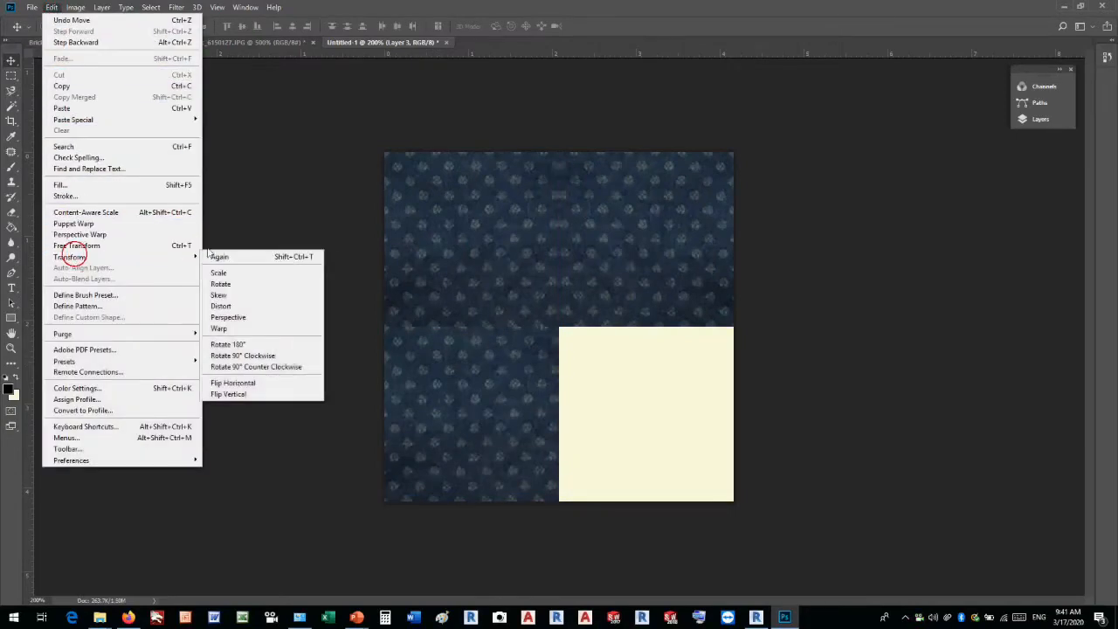
click(243, 395)
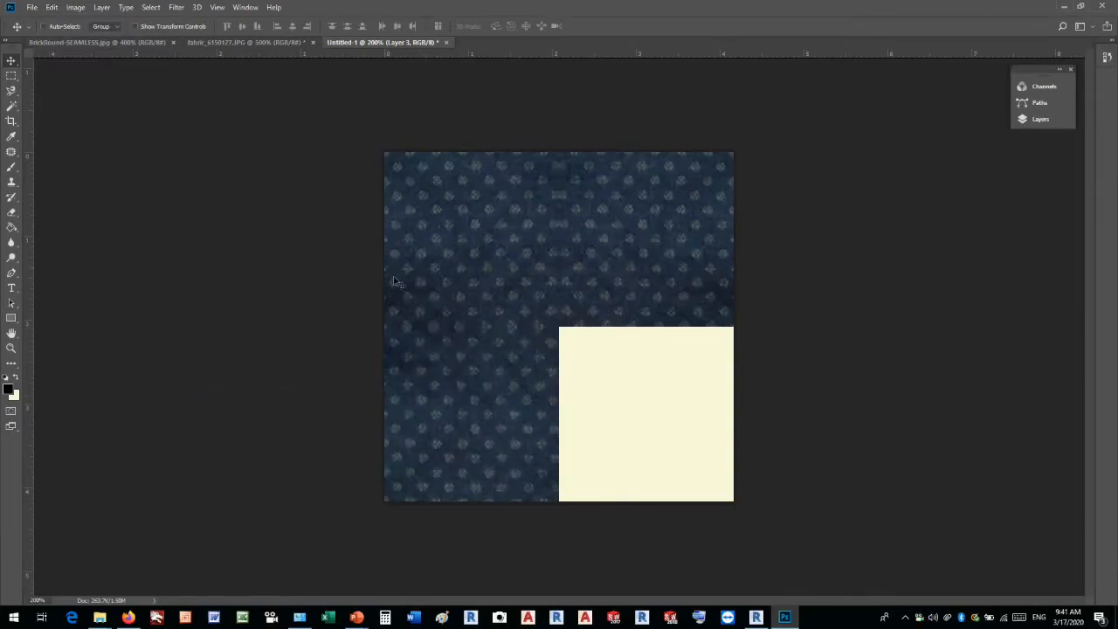
Paste a fourth fabric tile and move it into the empty lower-right quadrant
click(52, 7)
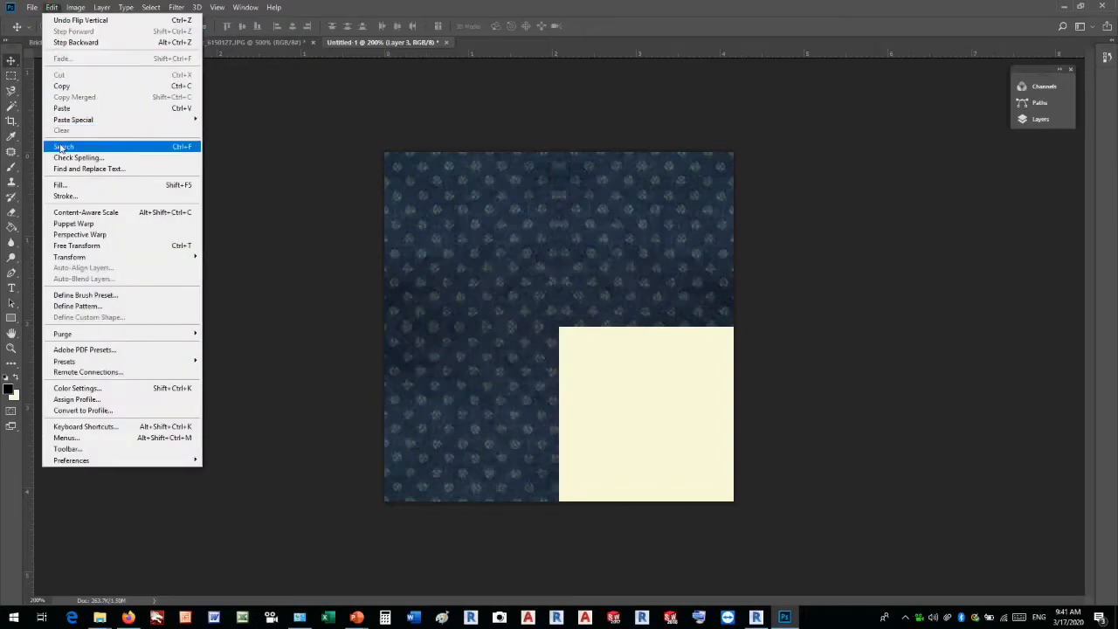
click(59, 108)
drag(573, 320, 658, 408)
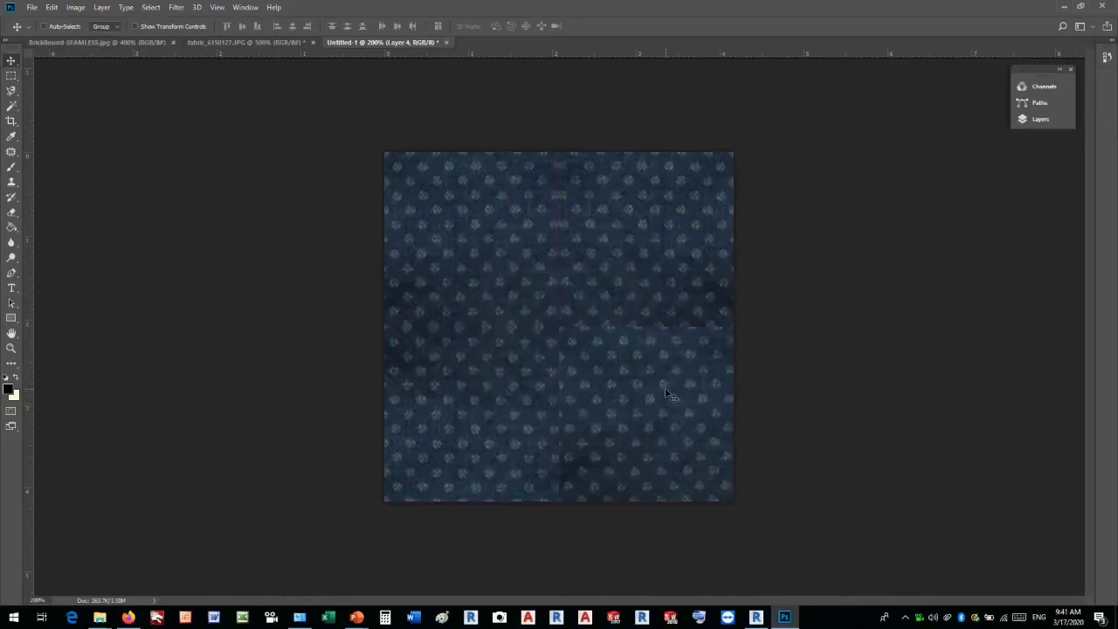
Flip the lower-right fabric tile both horizontally and vertically to match its neighbouring tiles
click(52, 7)
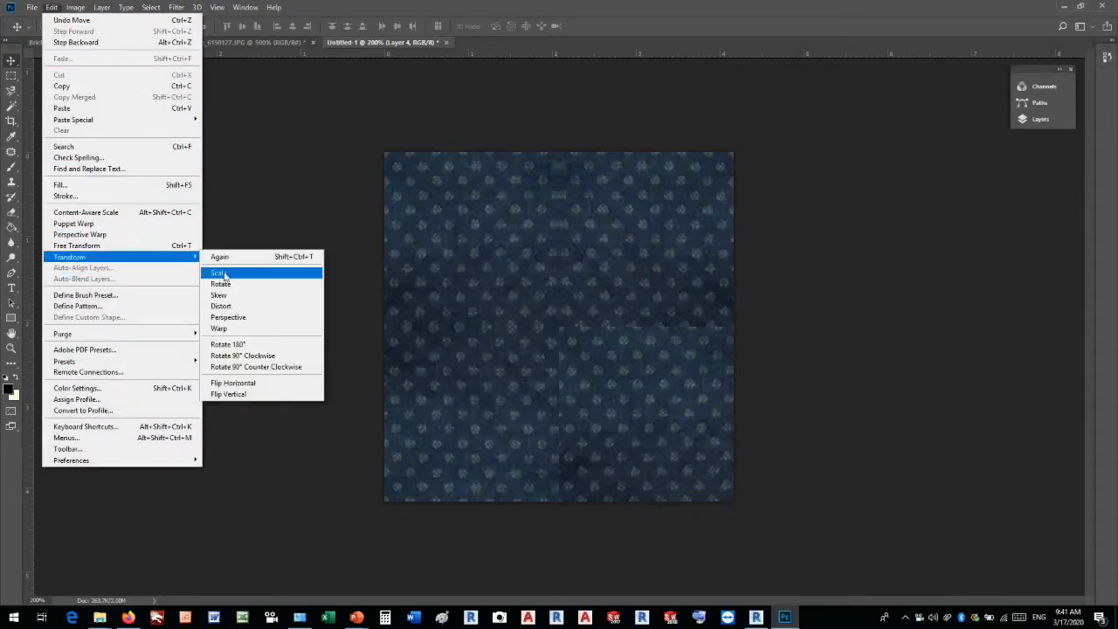
click(248, 386)
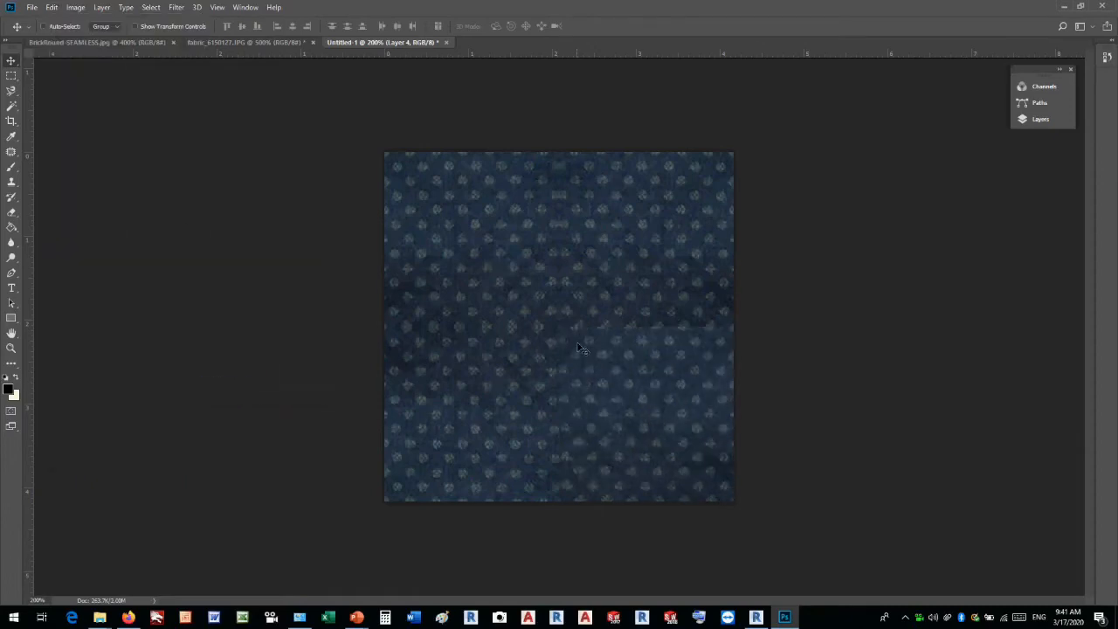
click(52, 7)
mouse_move(80, 258)
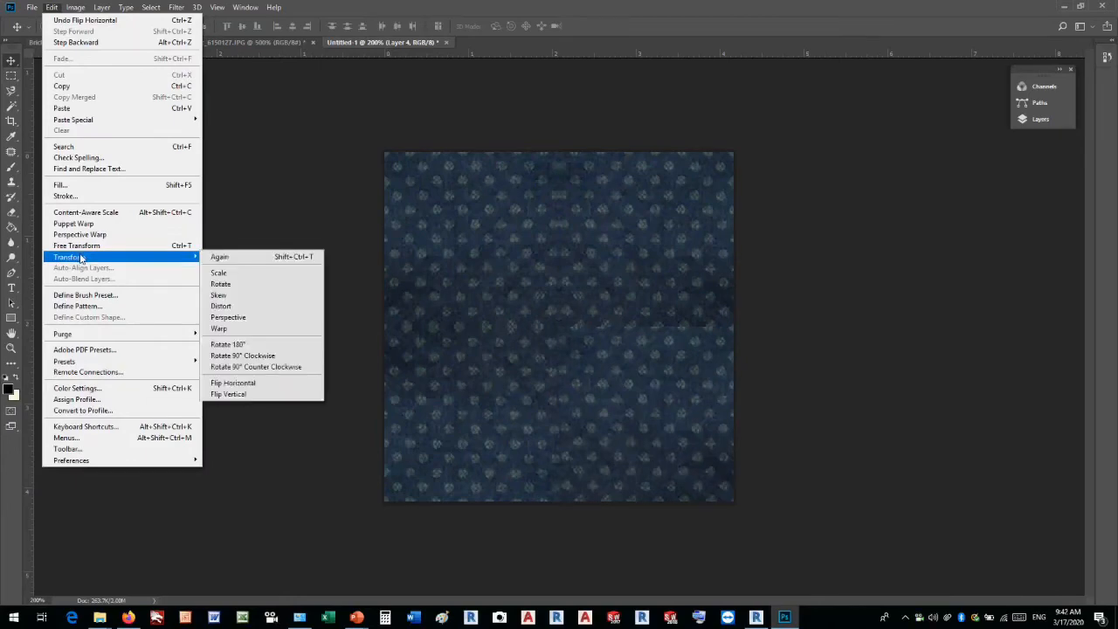
click(239, 395)
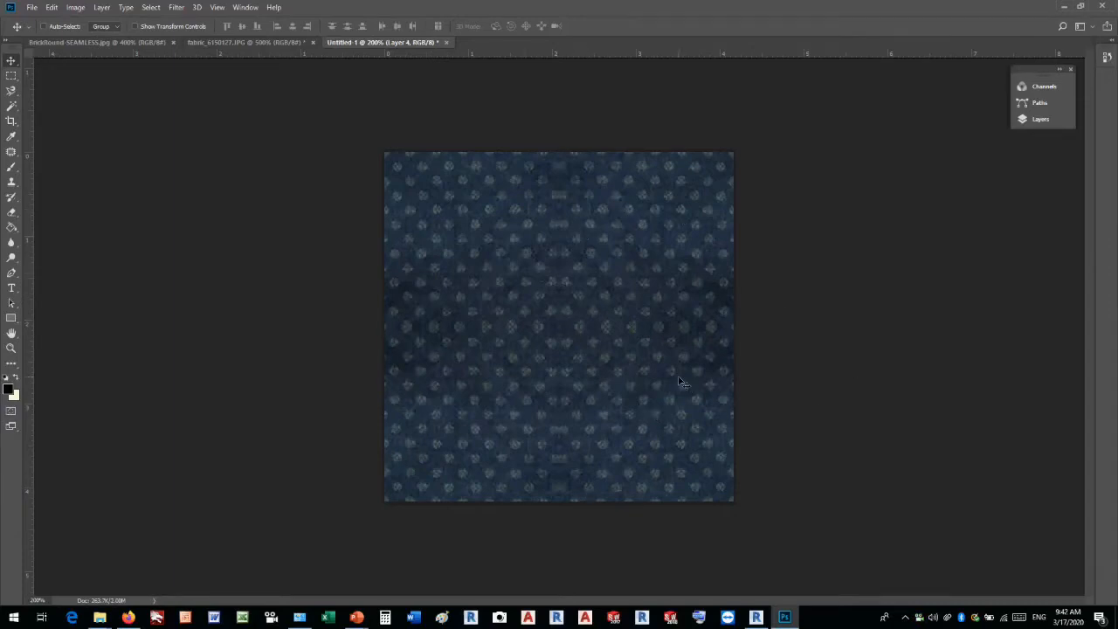
Flatten the fabric image and save it as a maximum-quality JPEG named FABRIC-SEAMLESS in the MATERIAL MAPS folder
click(101, 7)
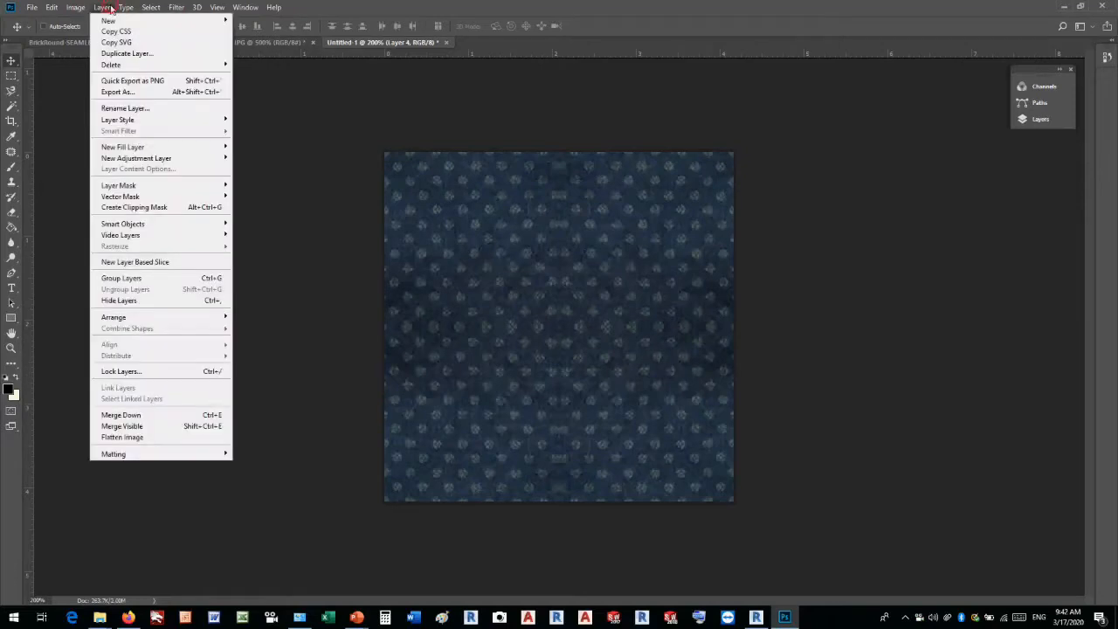
click(121, 437)
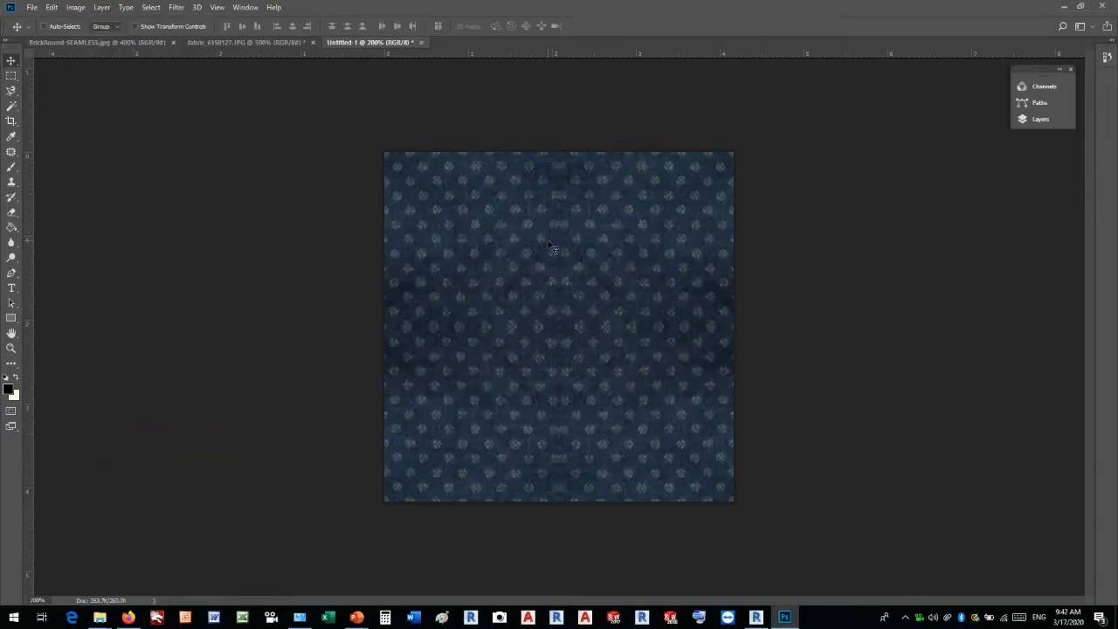
click(31, 7)
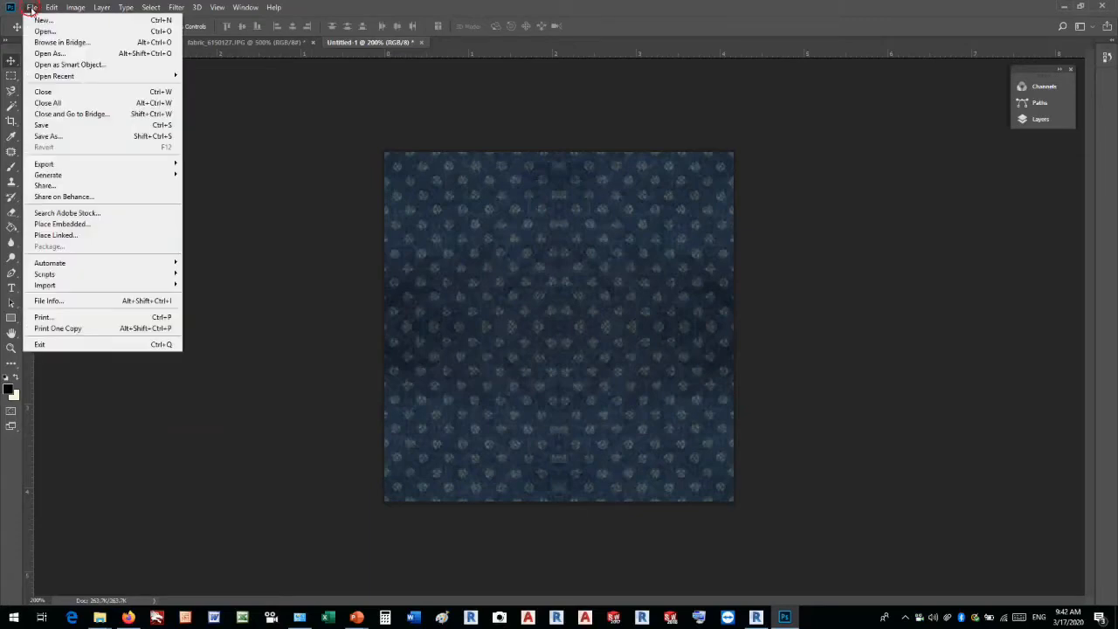
click(54, 138)
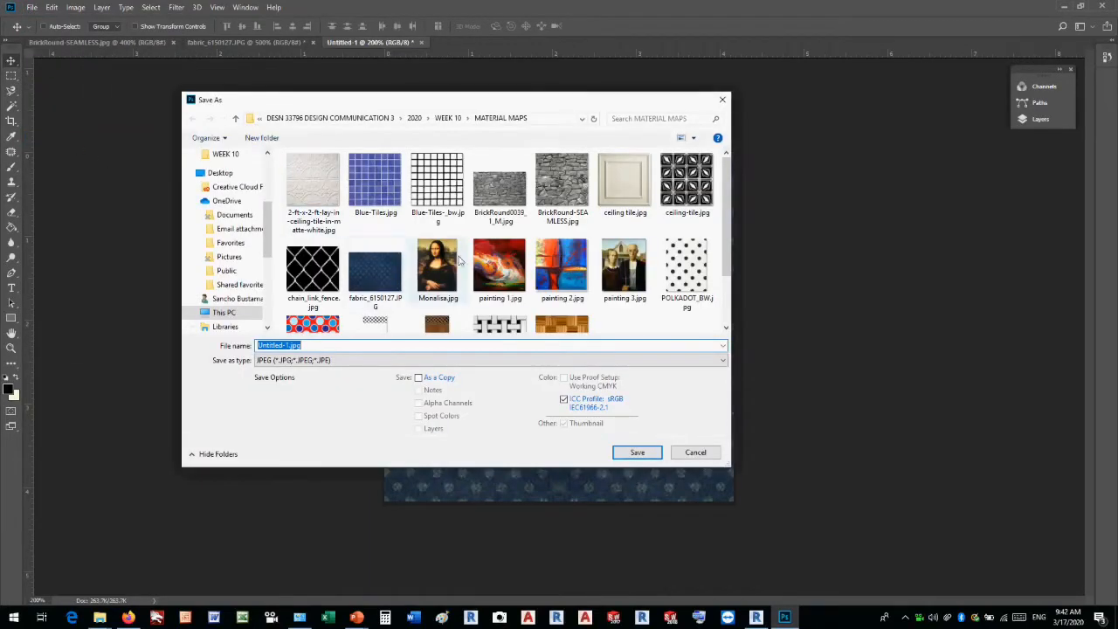
drag(729, 229, 732, 267)
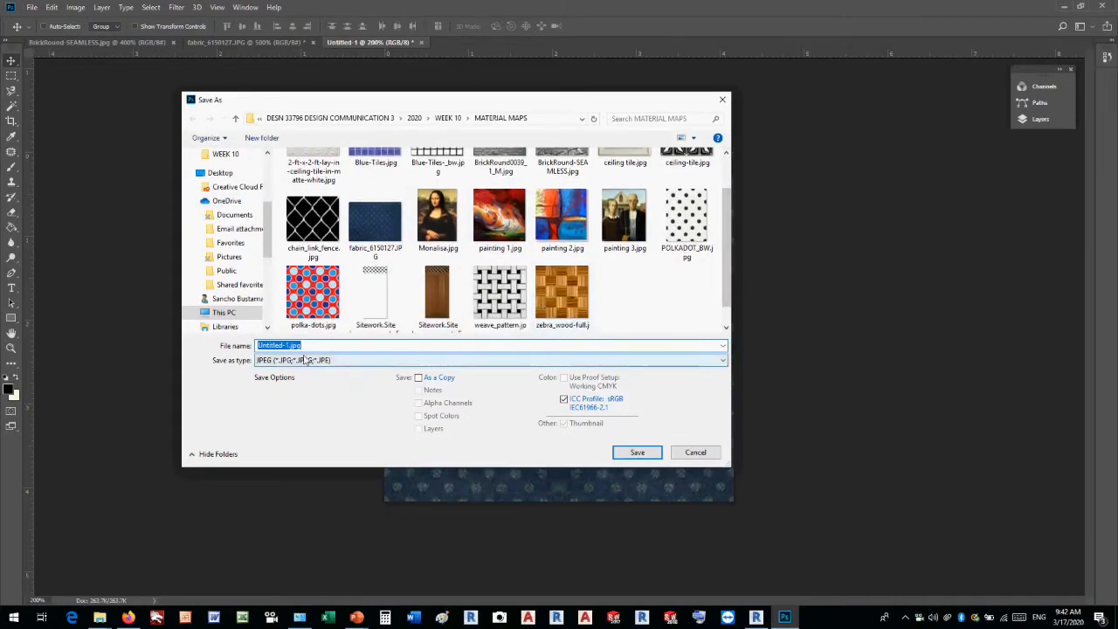
text(FABR)
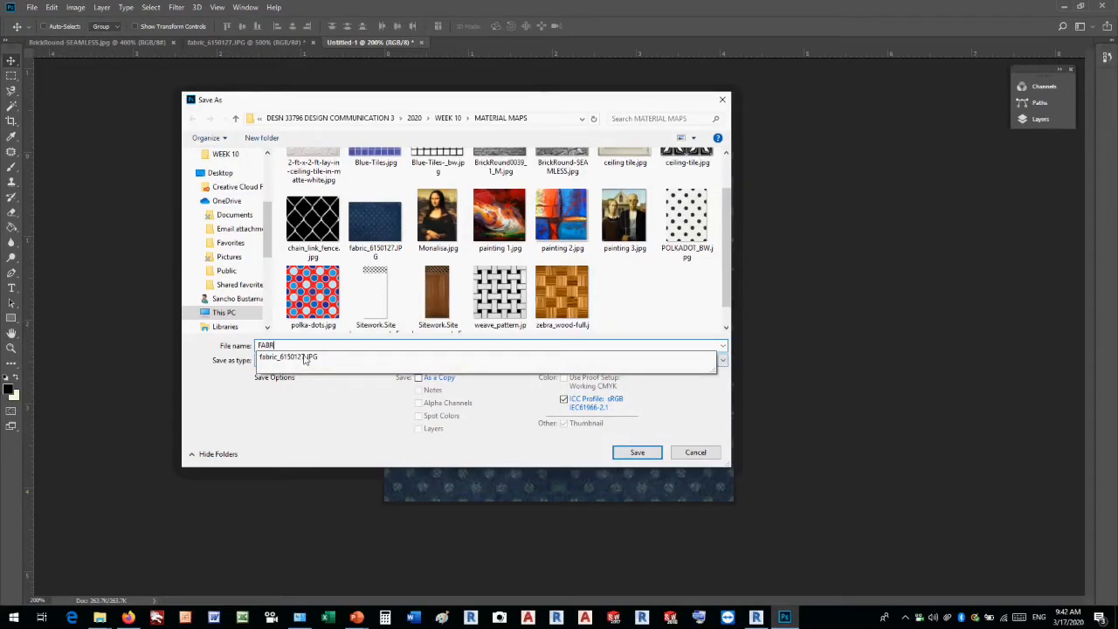
text(IC-SEAML)
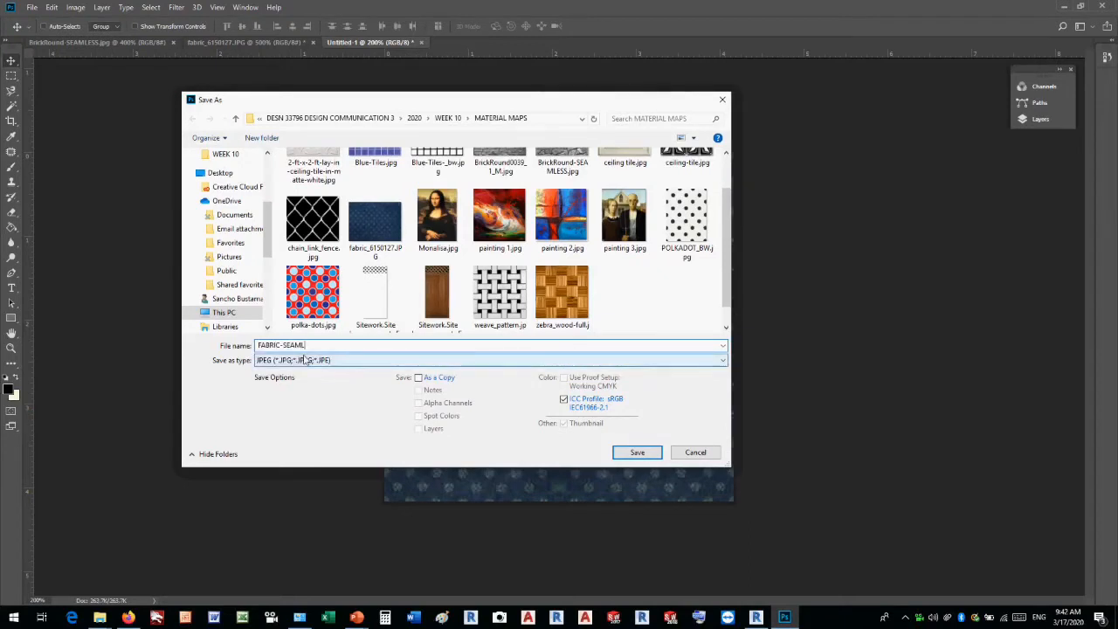
text(ESS)
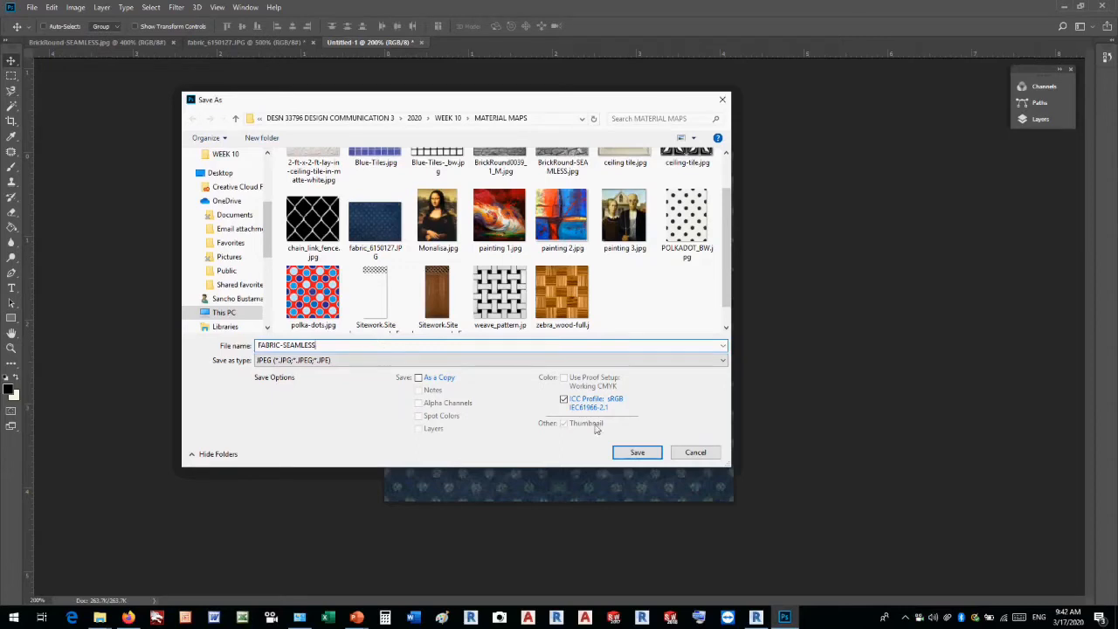
click(633, 452)
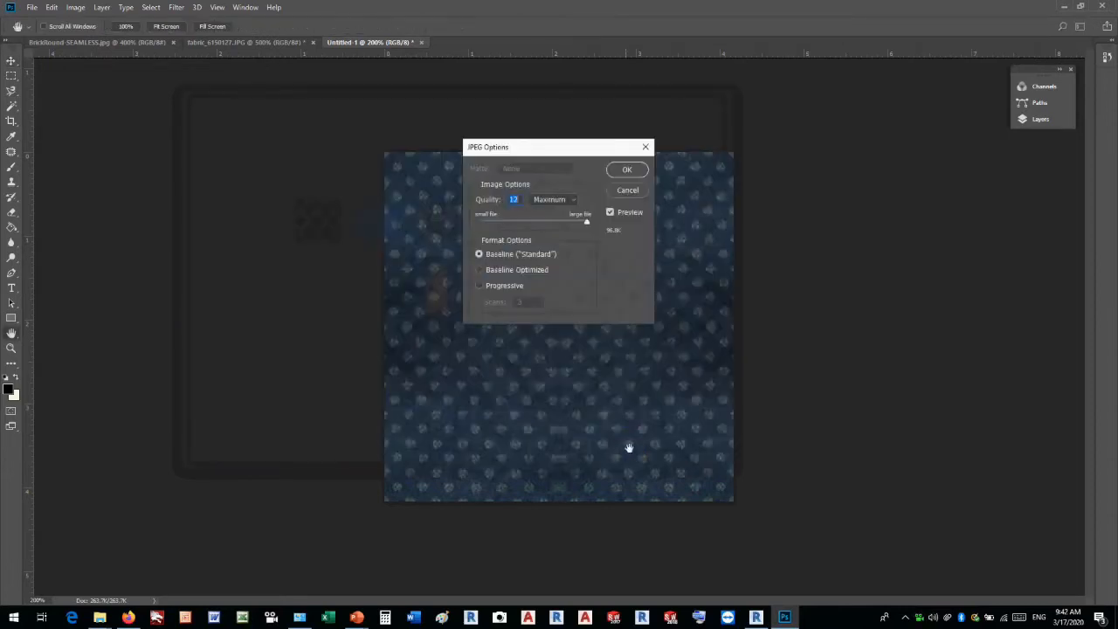
click(624, 169)
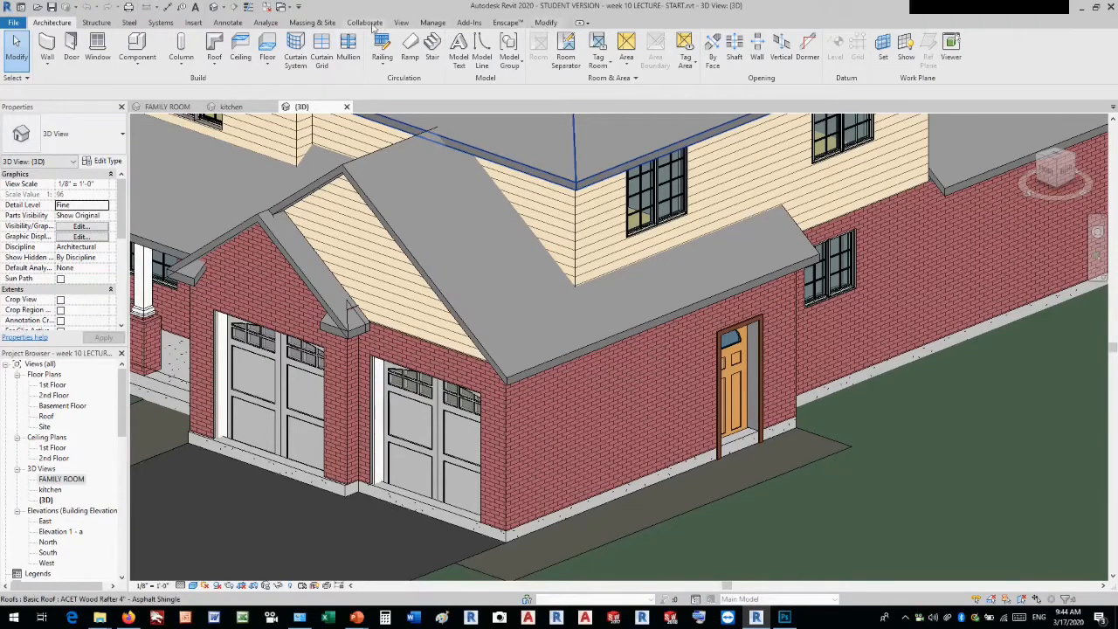
Create a new material in the Revit house project and name it NONE SEAMLESS
click(428, 23)
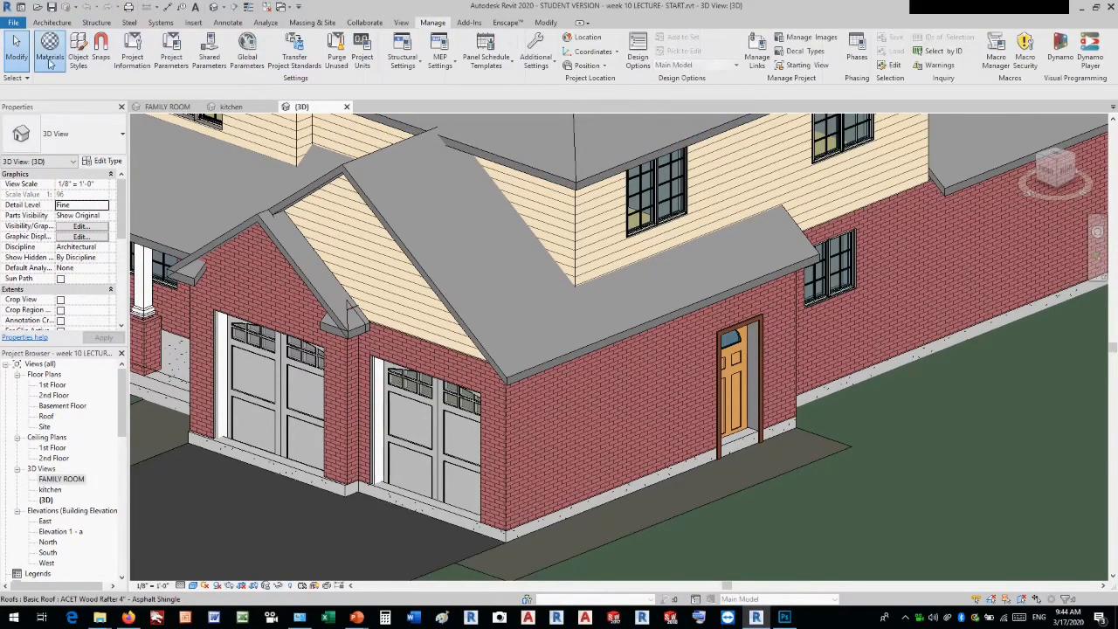
click(55, 58)
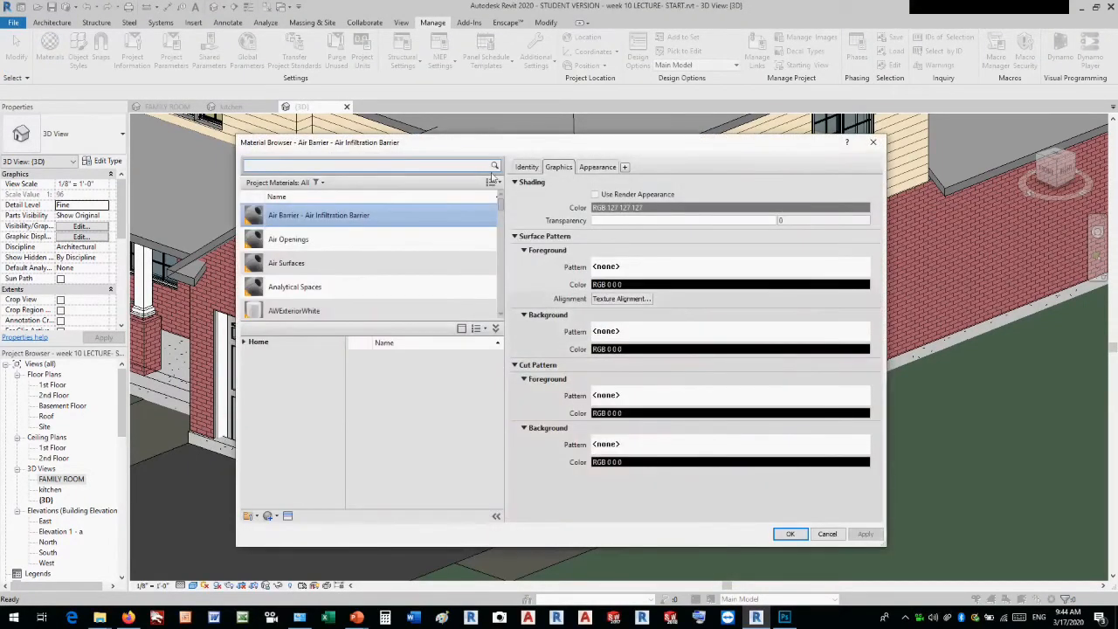
drag(487, 145, 554, 144)
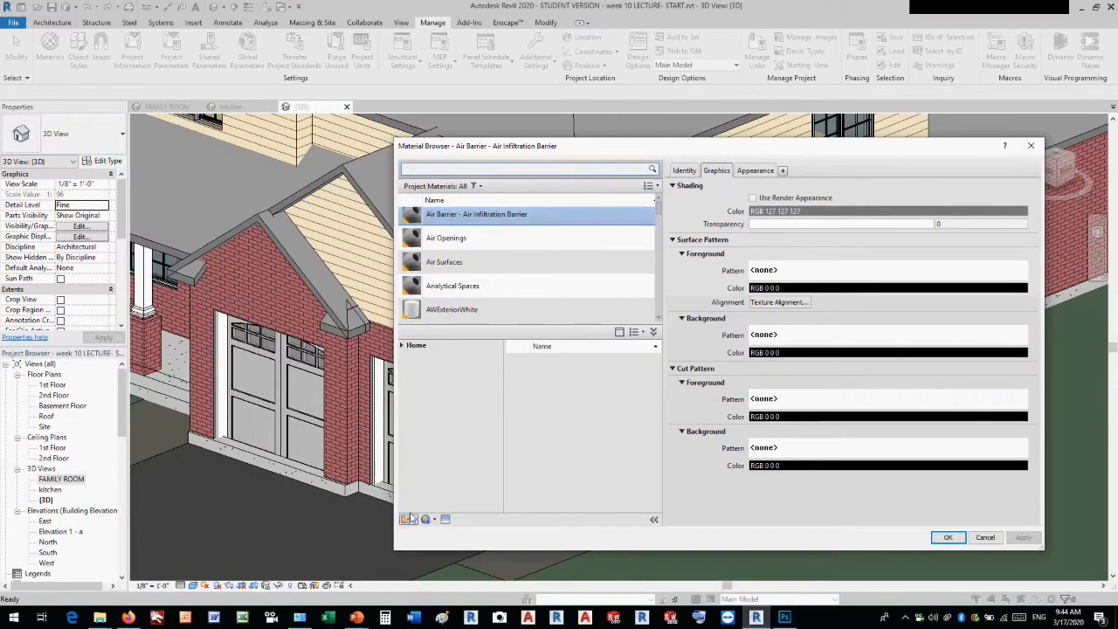
click(427, 519)
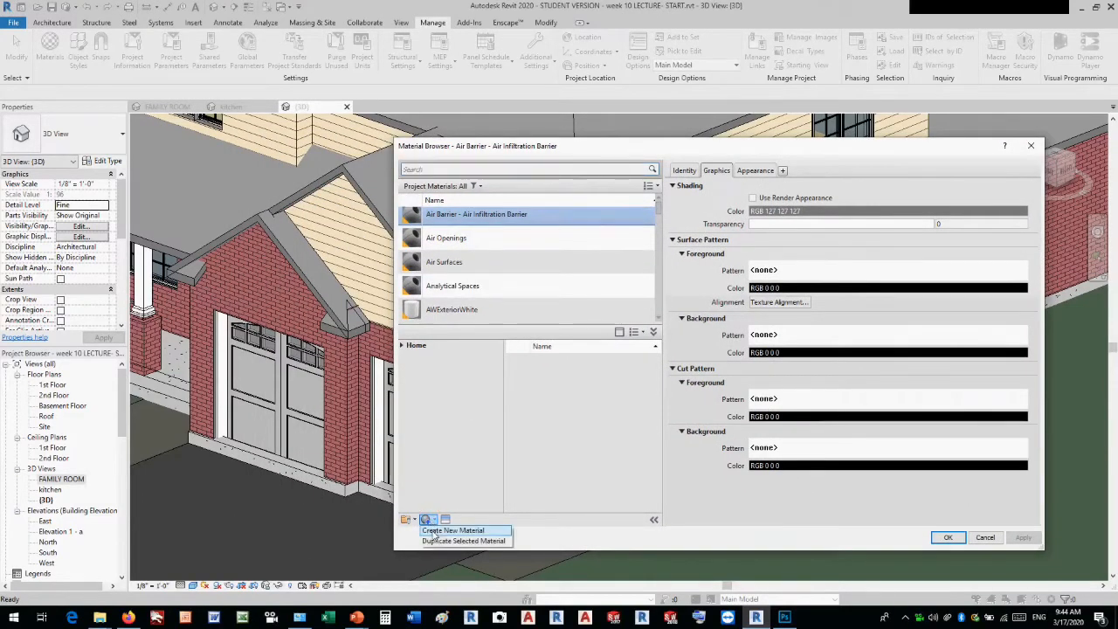
click(435, 532)
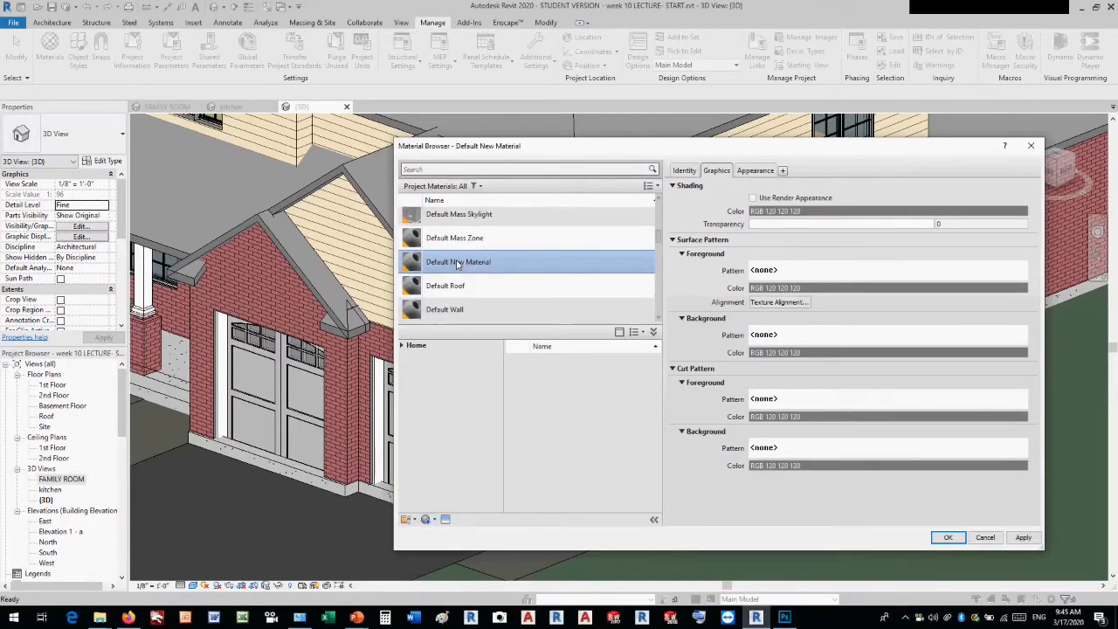
click(684, 170)
click(829, 186)
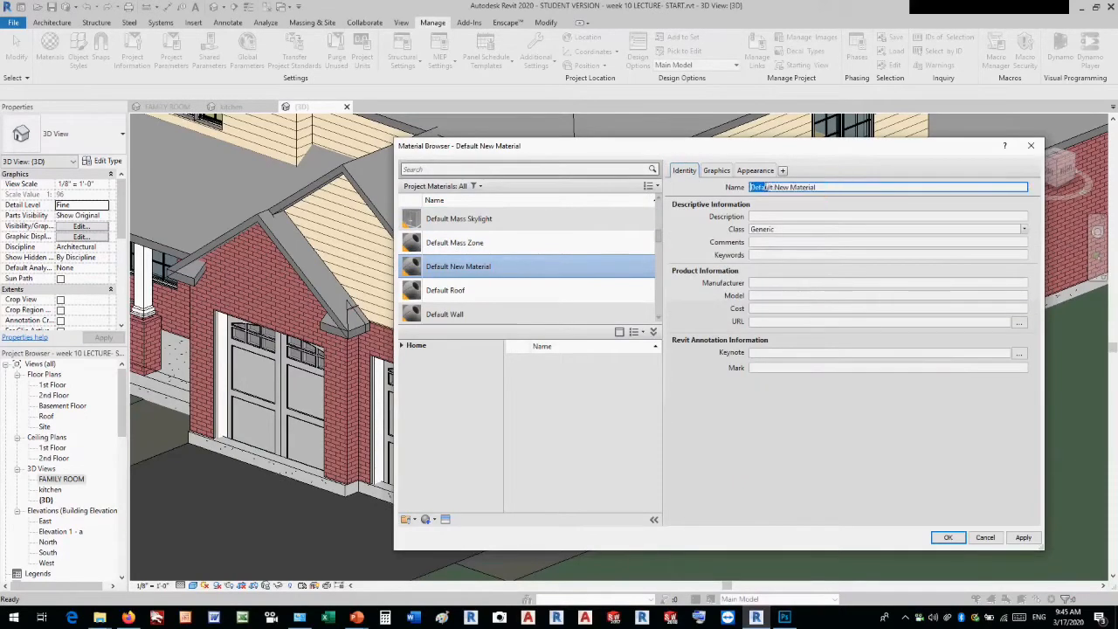
text(NONE SEAMLESS)
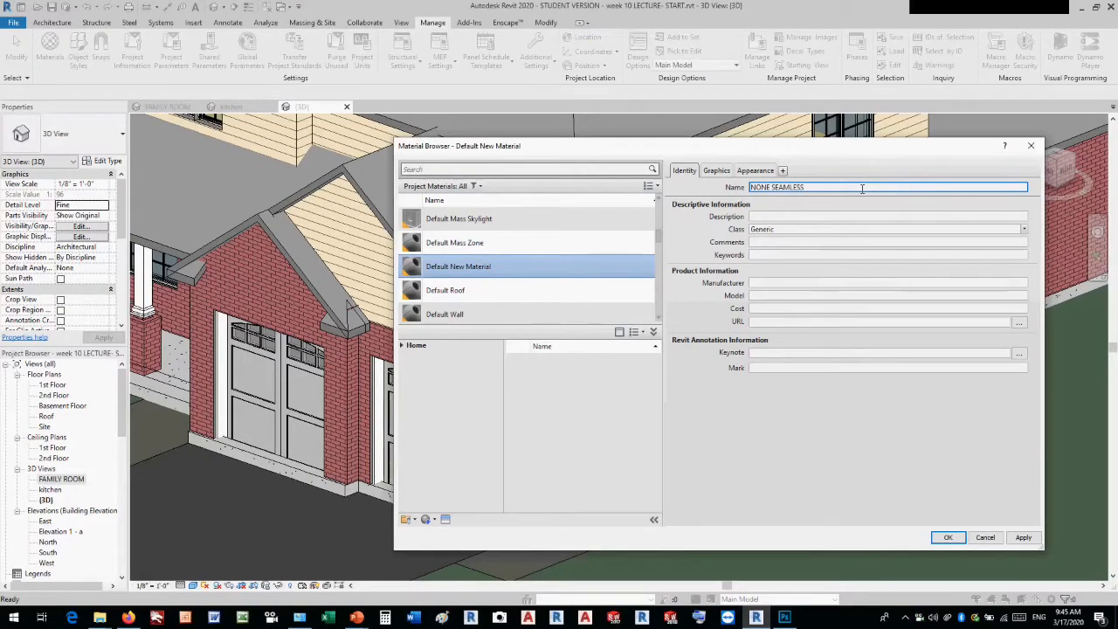
key(Return)
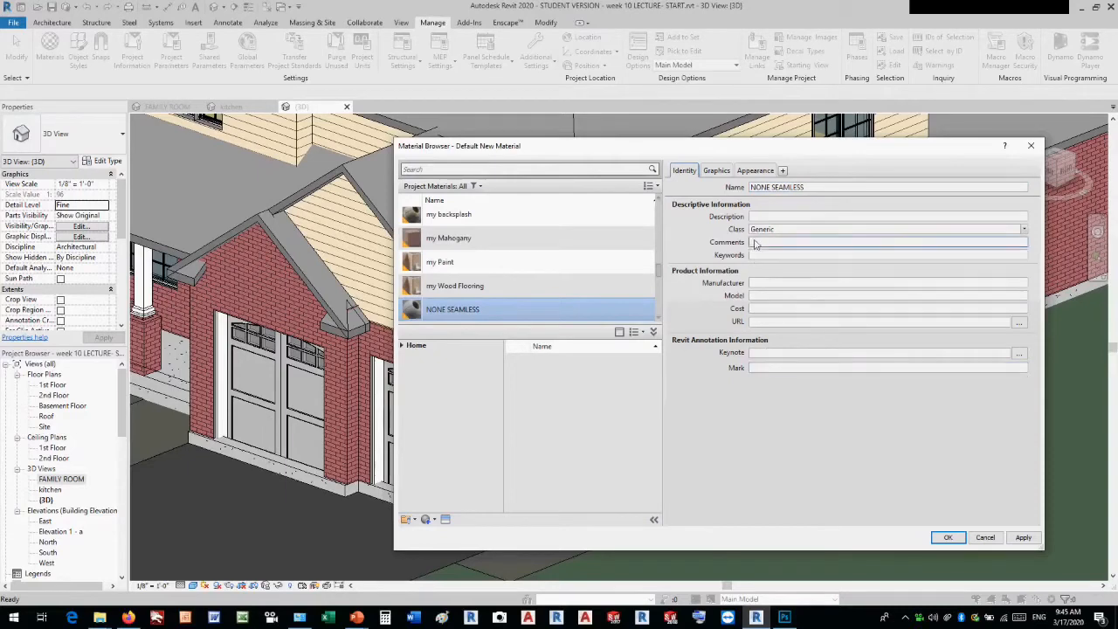
Assign BrickRound0039_1_M.jpg from the 2020 course's WEEK 10 MATERIAL MAPS folder as the appearance image of the NONE SEAMLESS material
click(755, 170)
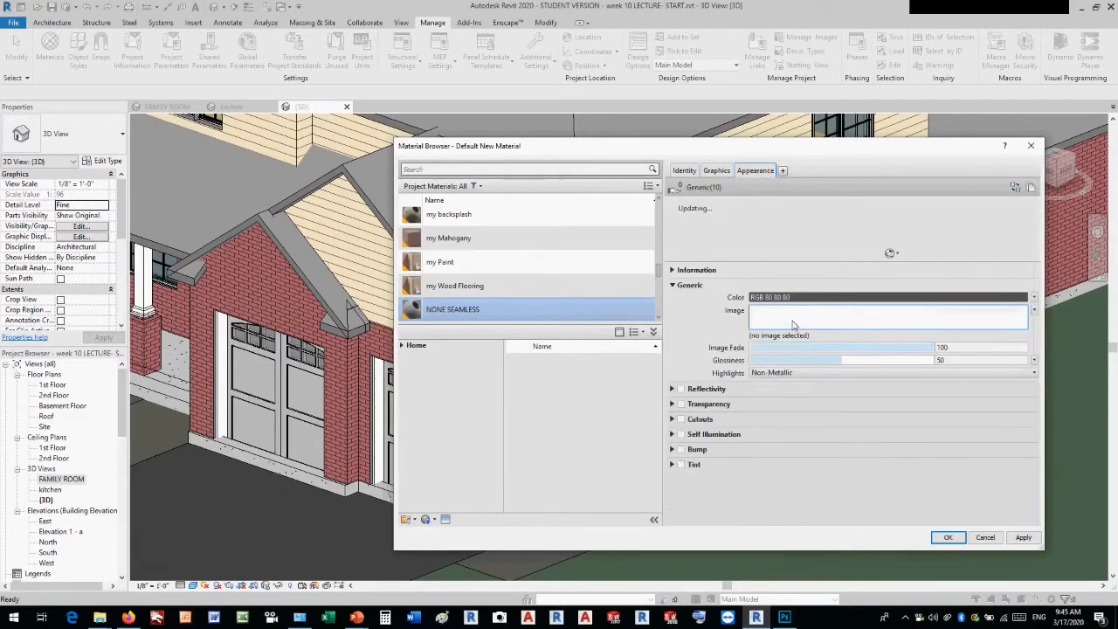
click(782, 335)
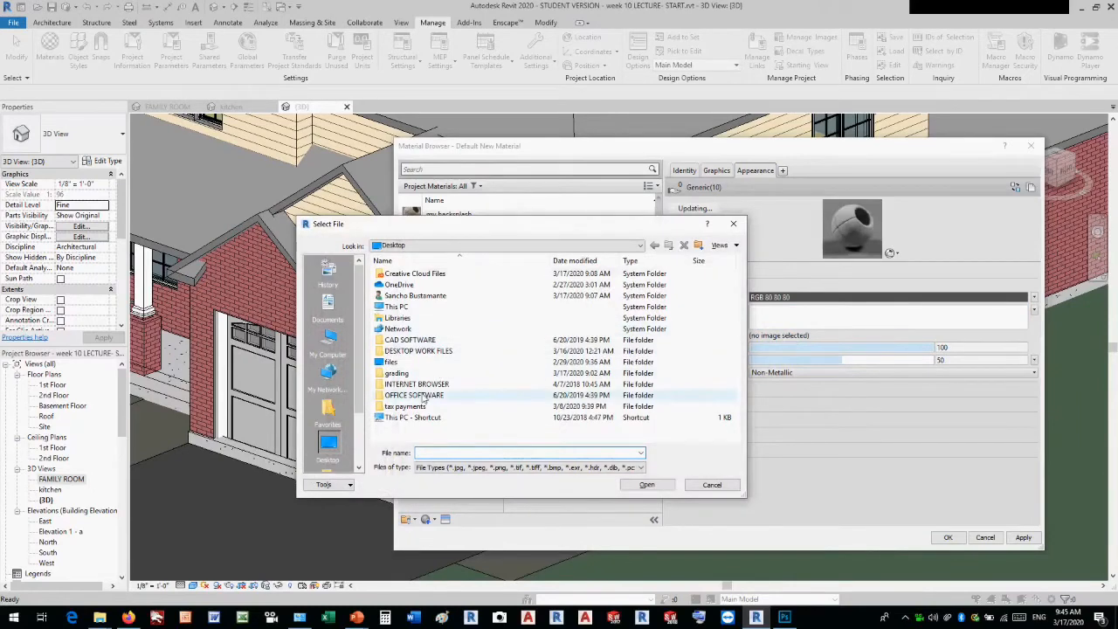
click(421, 351)
double_click(421, 351)
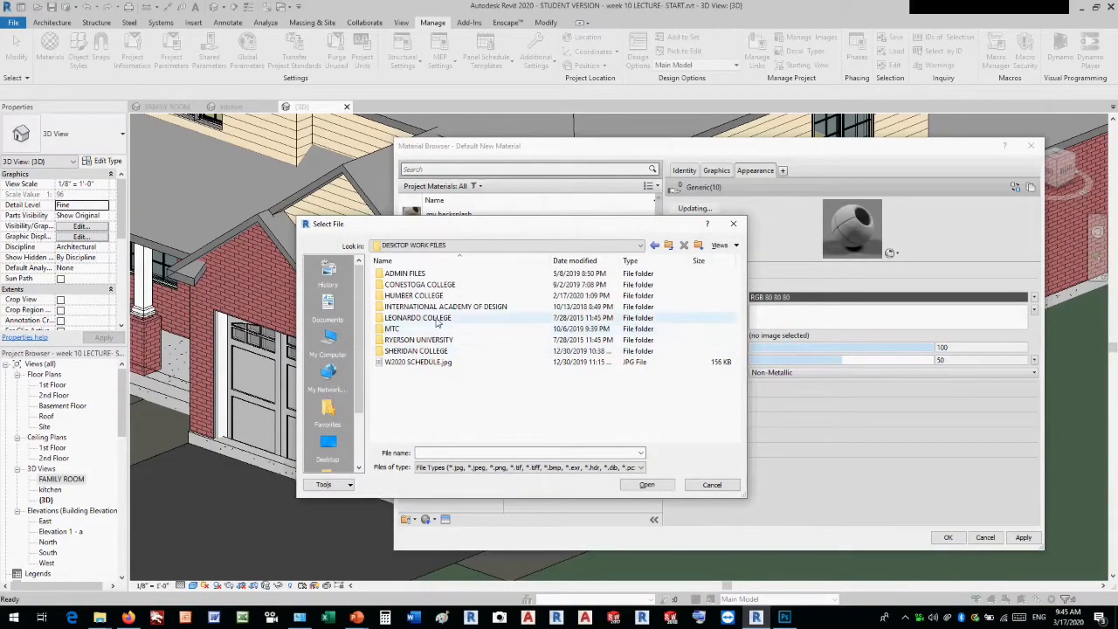
click(435, 350)
double_click(435, 350)
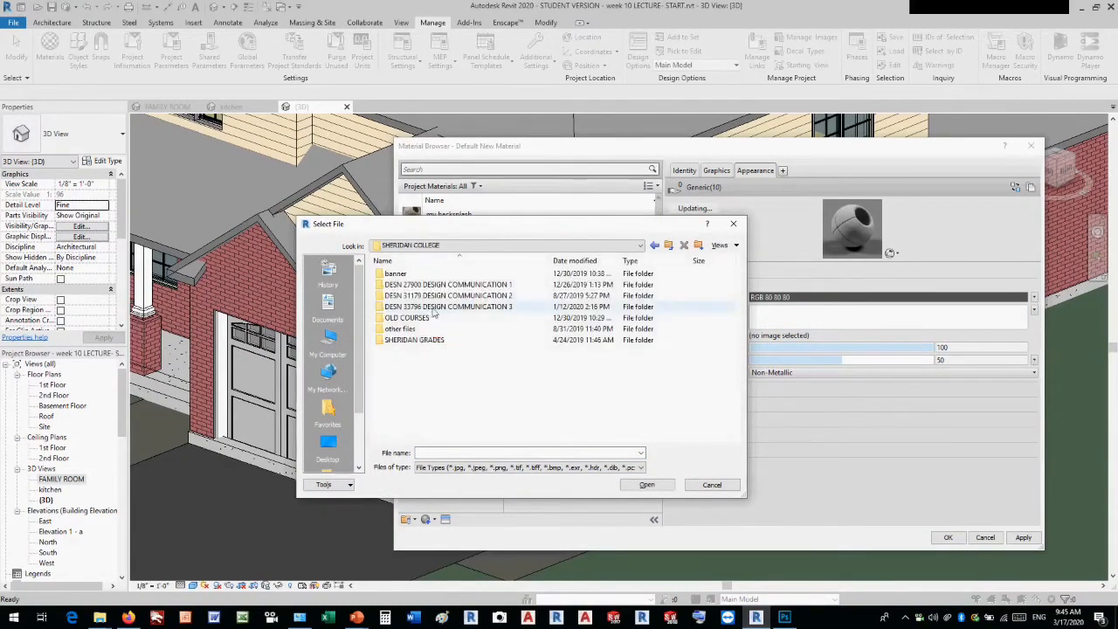
double_click(433, 307)
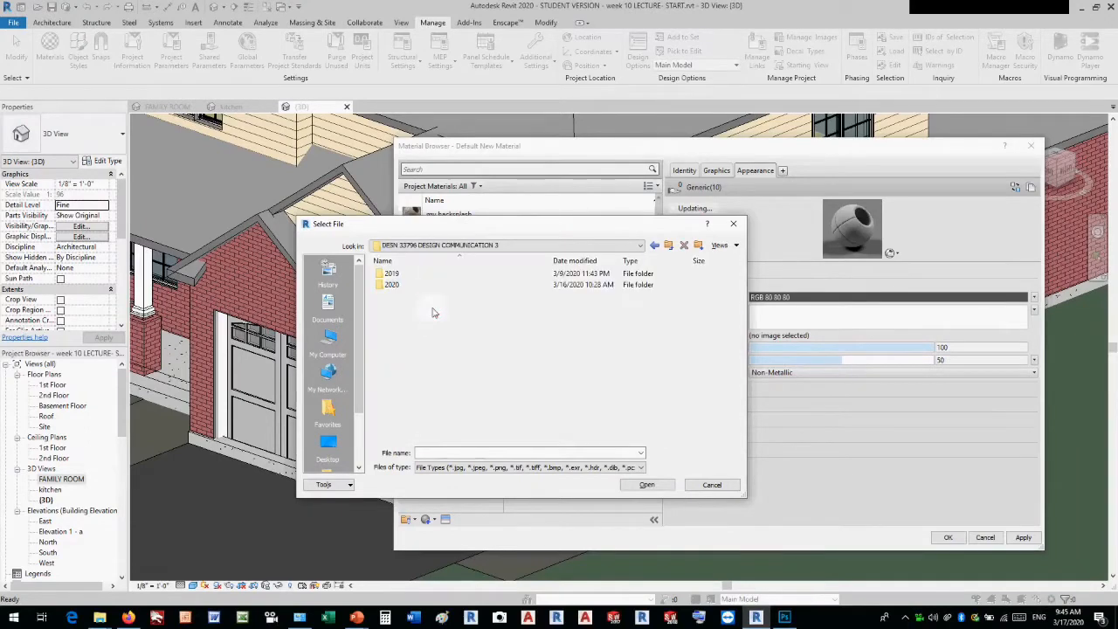
click(424, 285)
double_click(424, 285)
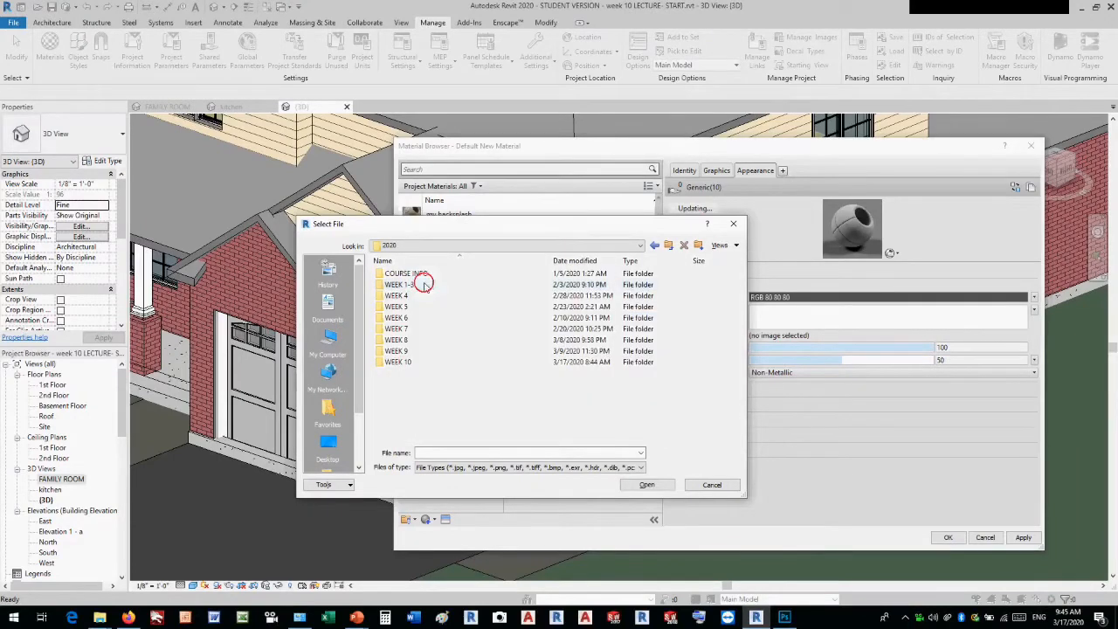
double_click(429, 362)
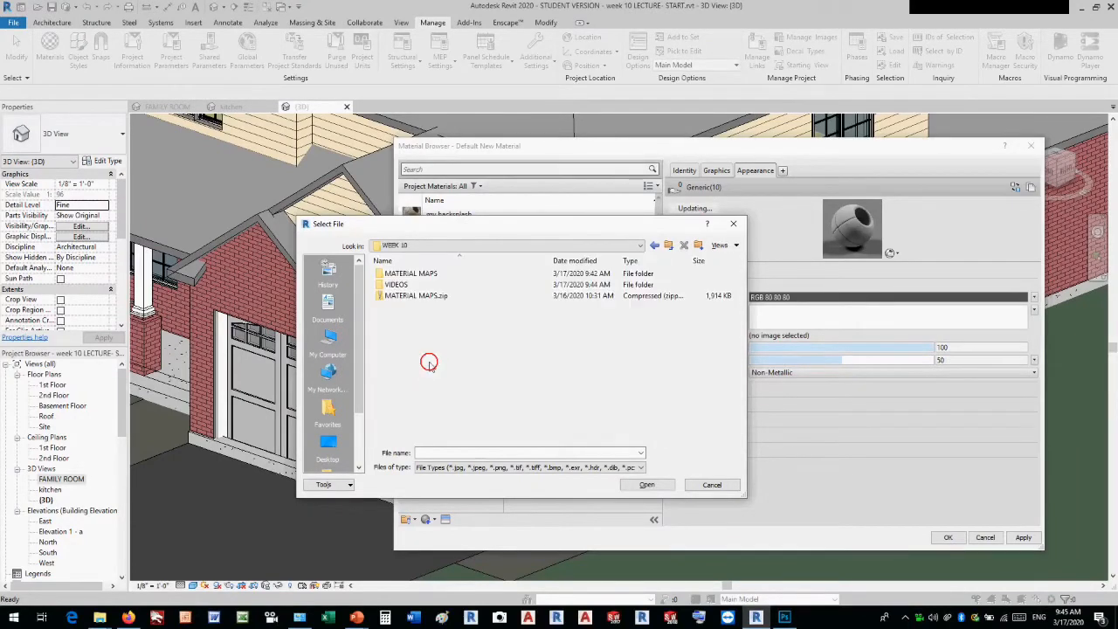
double_click(427, 275)
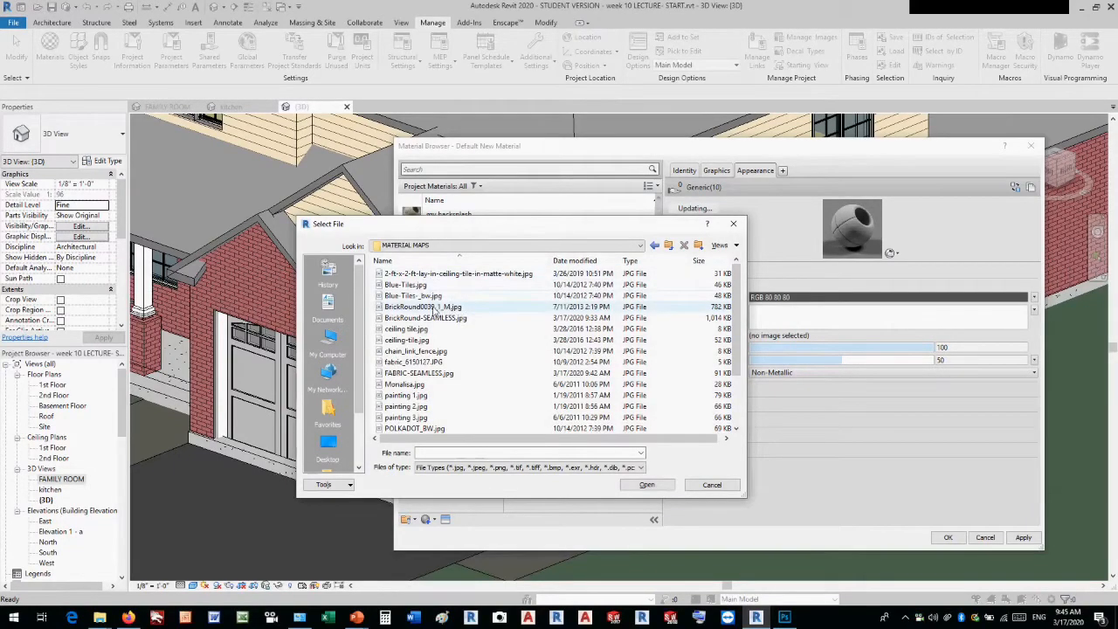
click(434, 308)
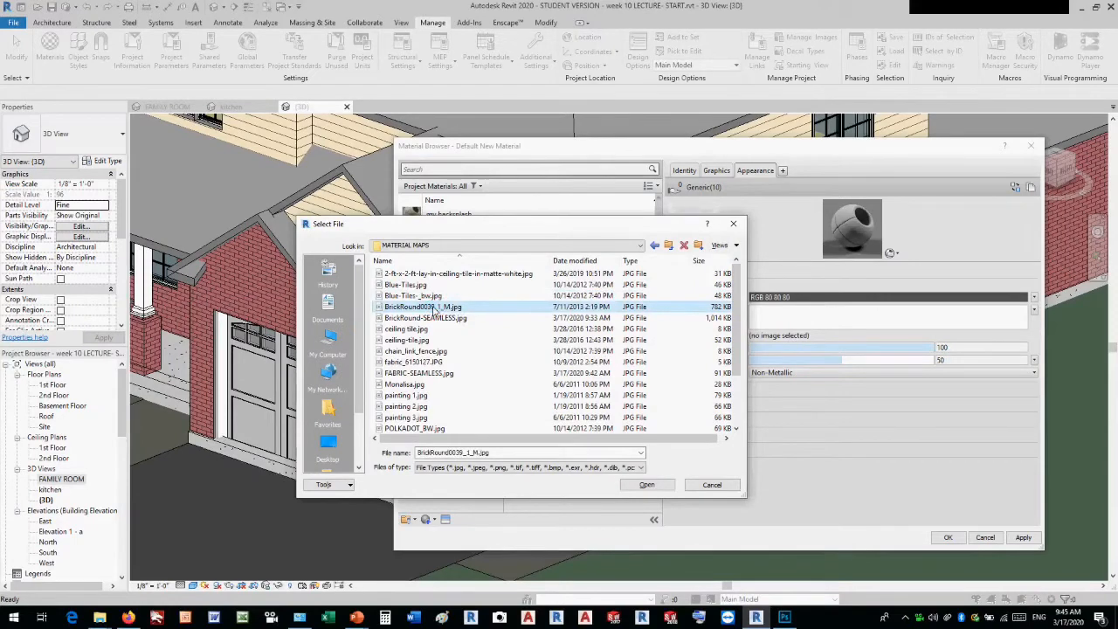
double_click(434, 310)
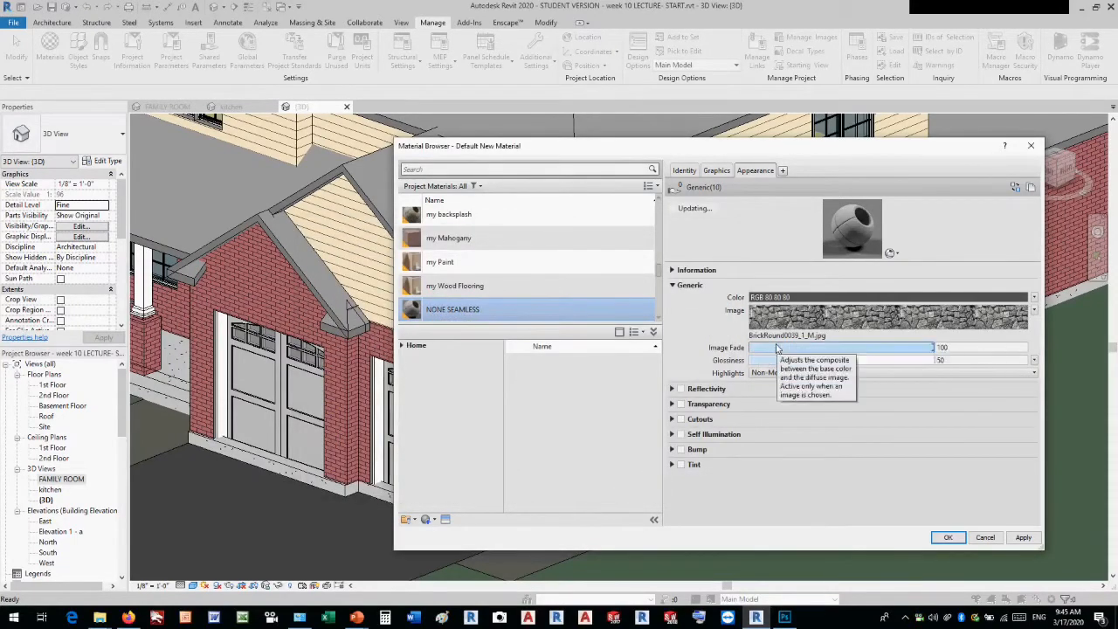
mouse_move(804, 324)
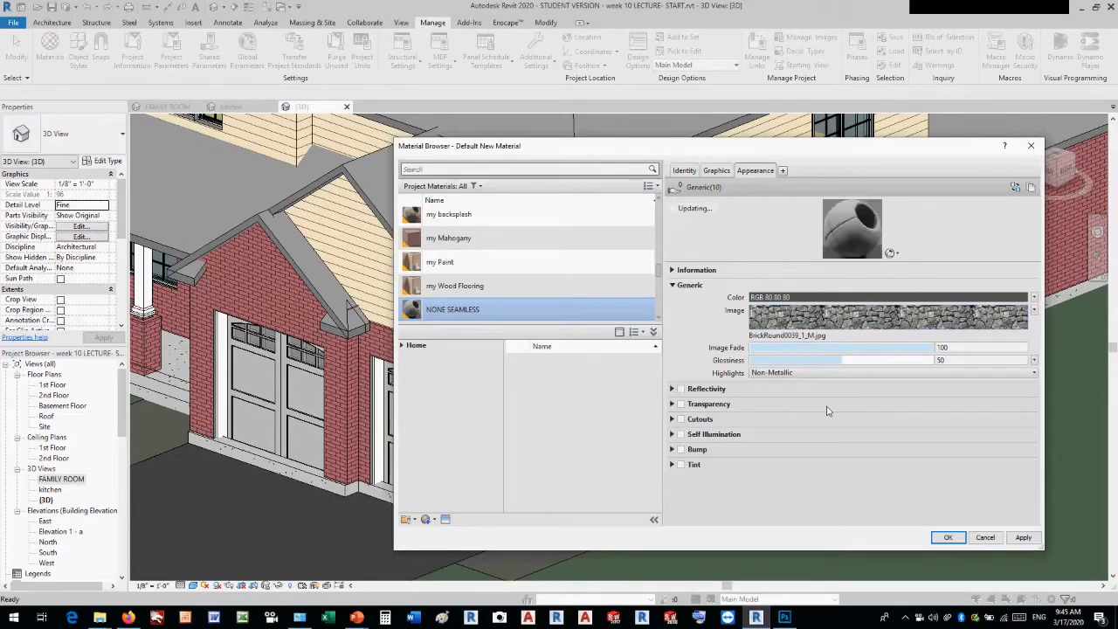
Create another new material and name it SEAMLESS
click(426, 519)
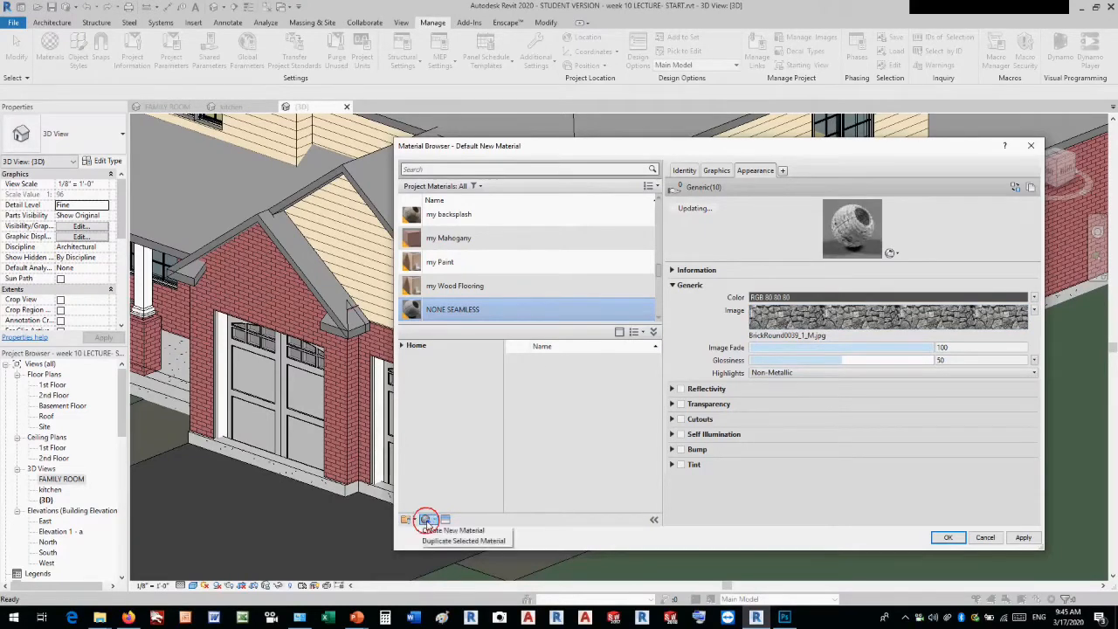
click(432, 530)
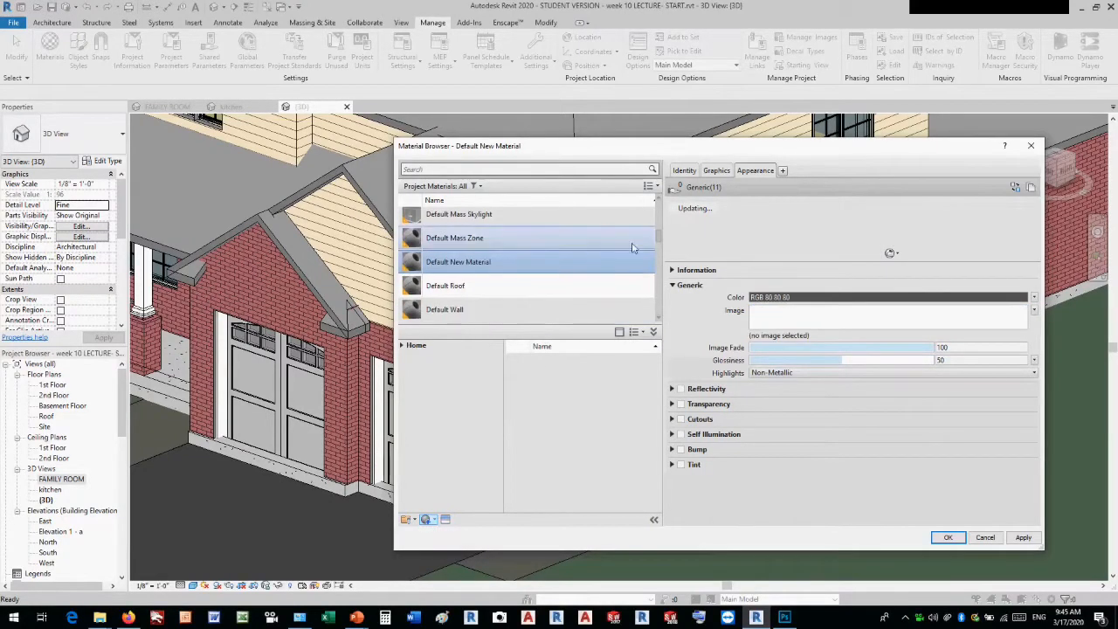
click(684, 170)
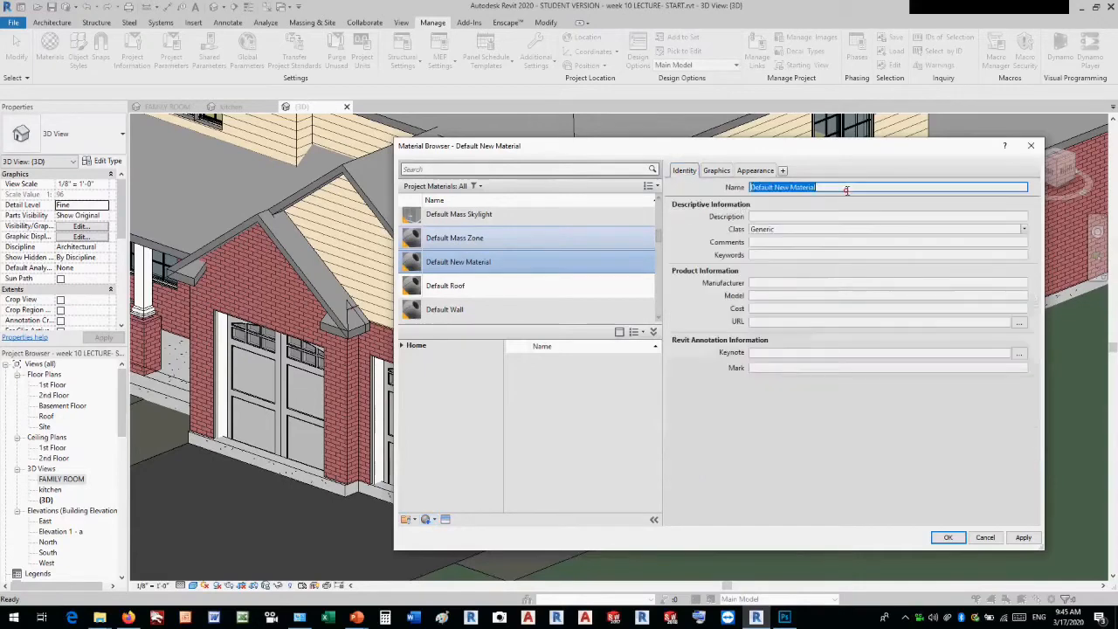
triple_click(875, 186)
text(SEAM)
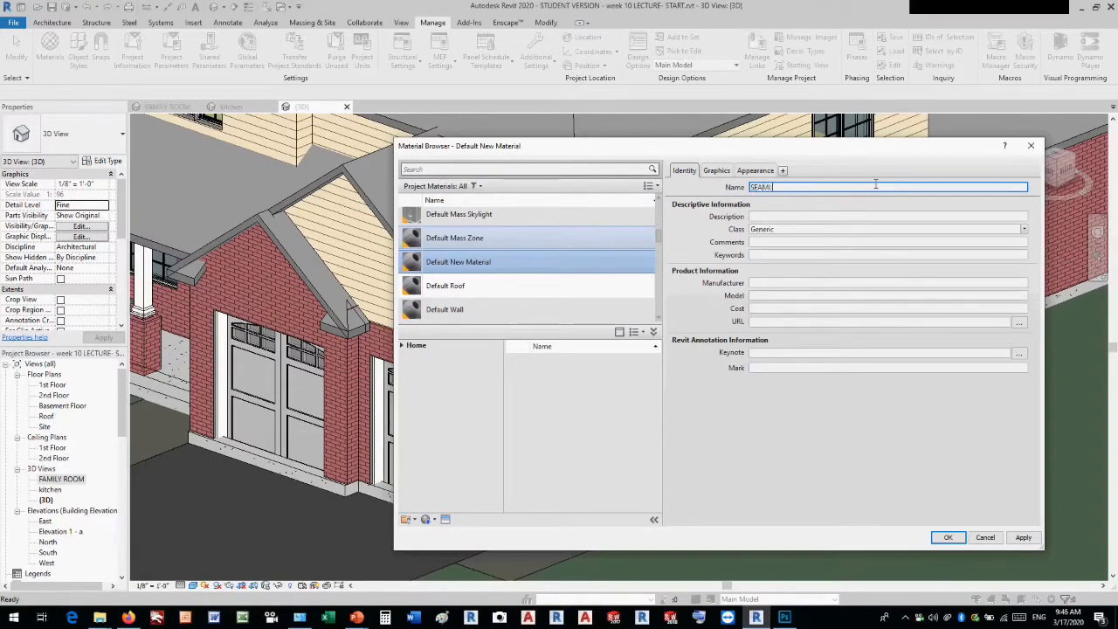
text(LESS)
Assign BrickRound-SEAMLESS.jpg from the MATERIAL MAPS folder as the SEAMLESS material's appearance image and accept the material changes
click(756, 170)
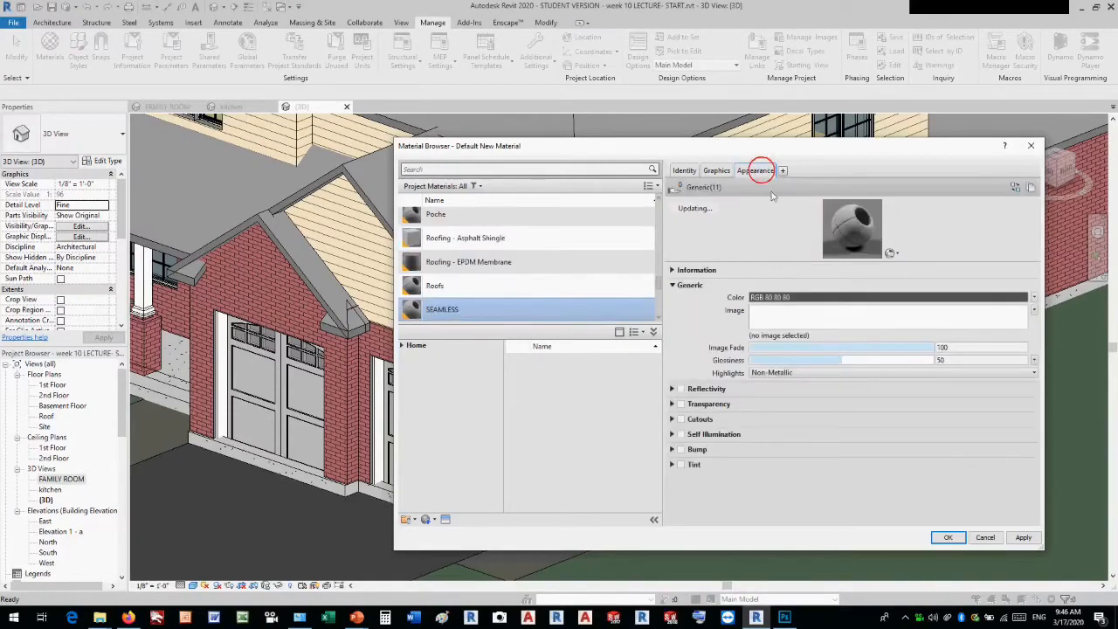
click(799, 335)
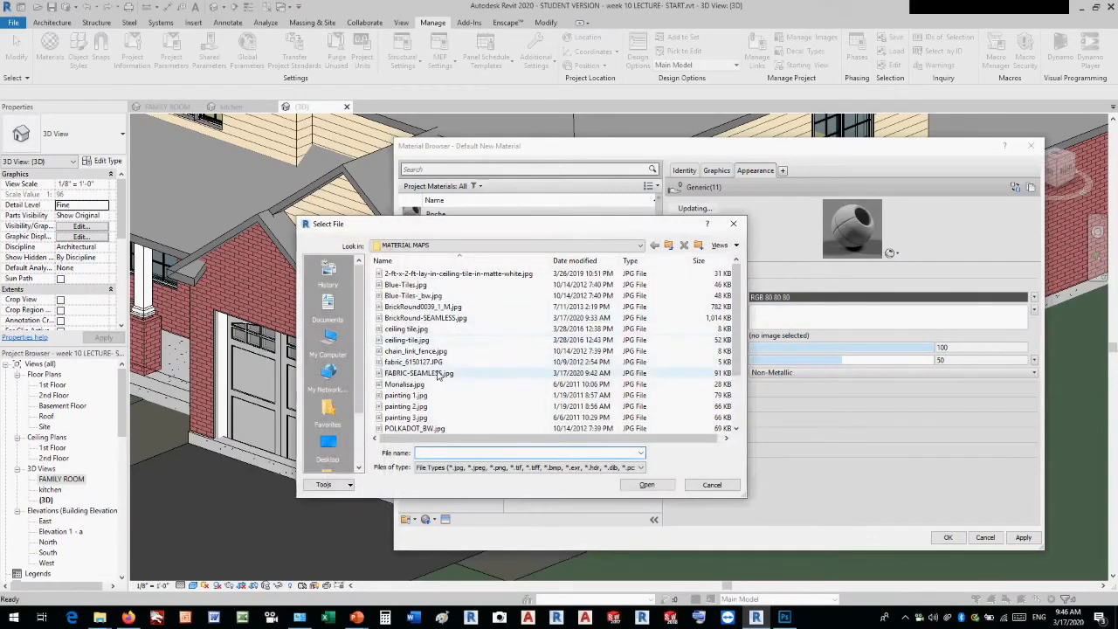
click(429, 320)
double_click(429, 320)
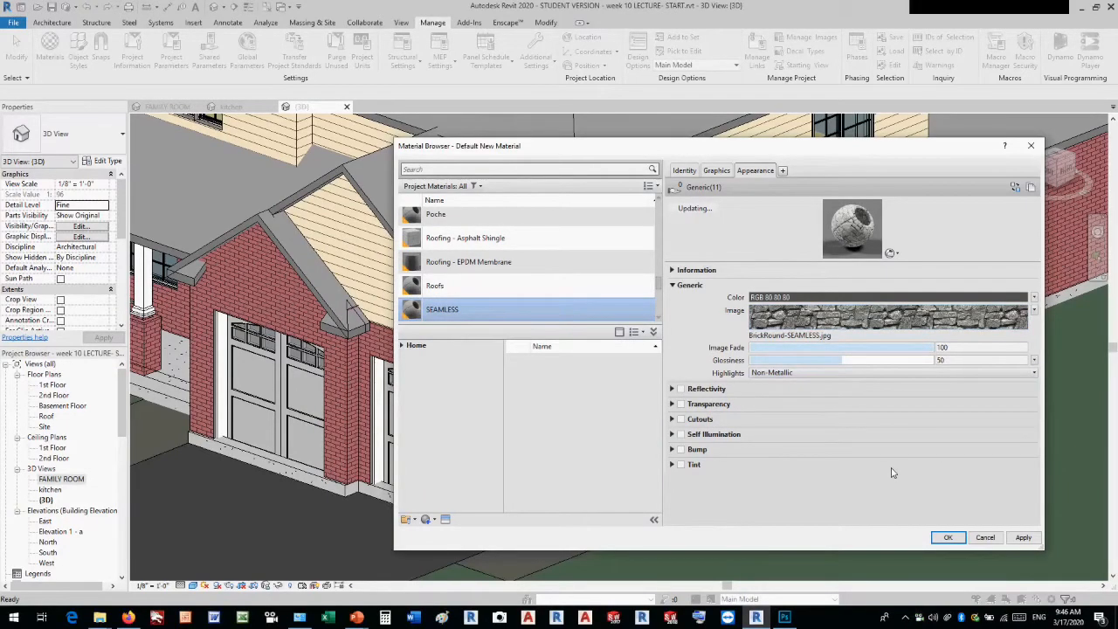
click(949, 538)
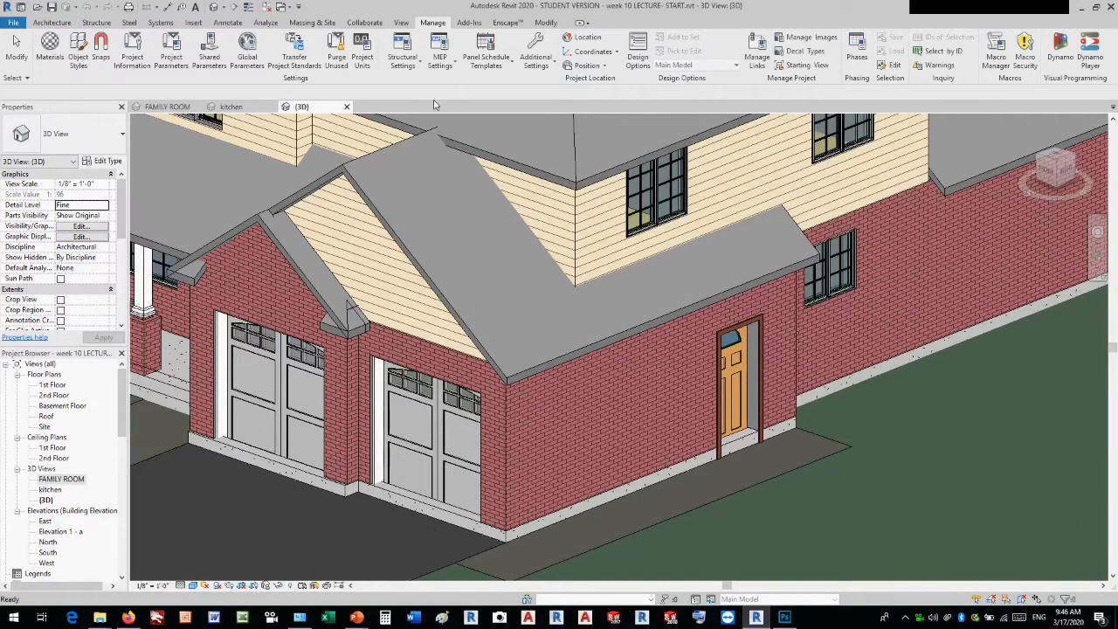
Set the 3D view's visual style to Realistic
click(546, 22)
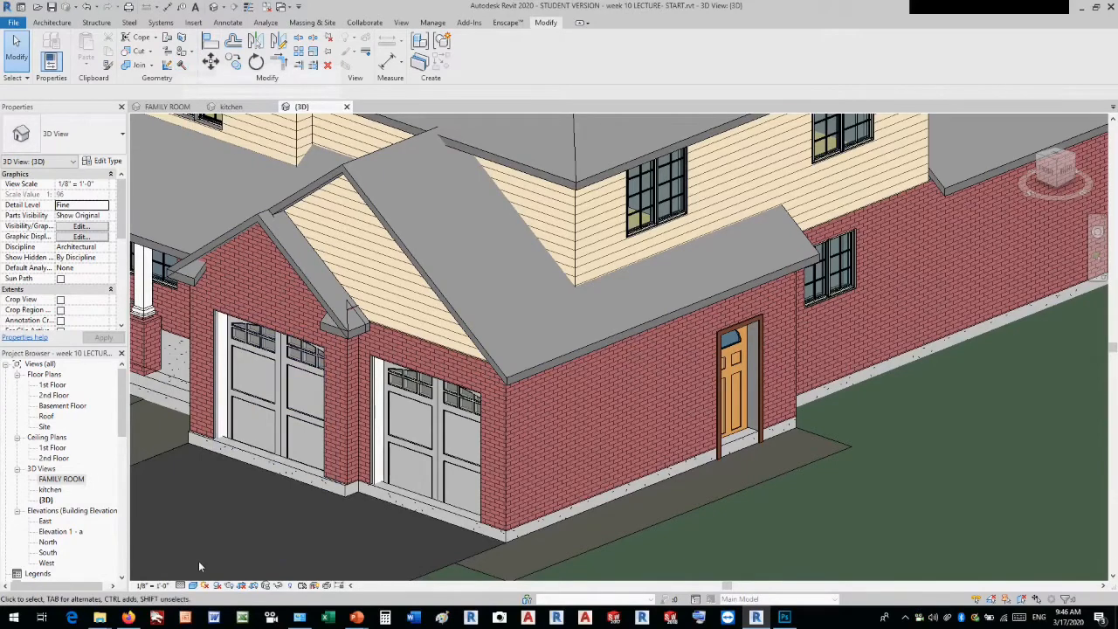
click(193, 585)
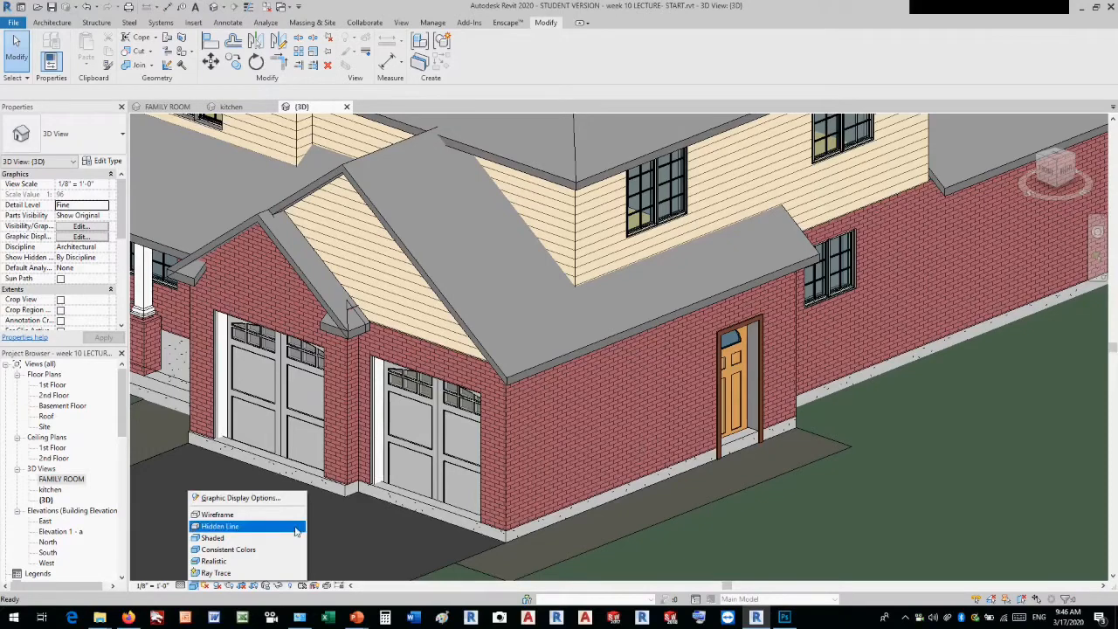
click(218, 572)
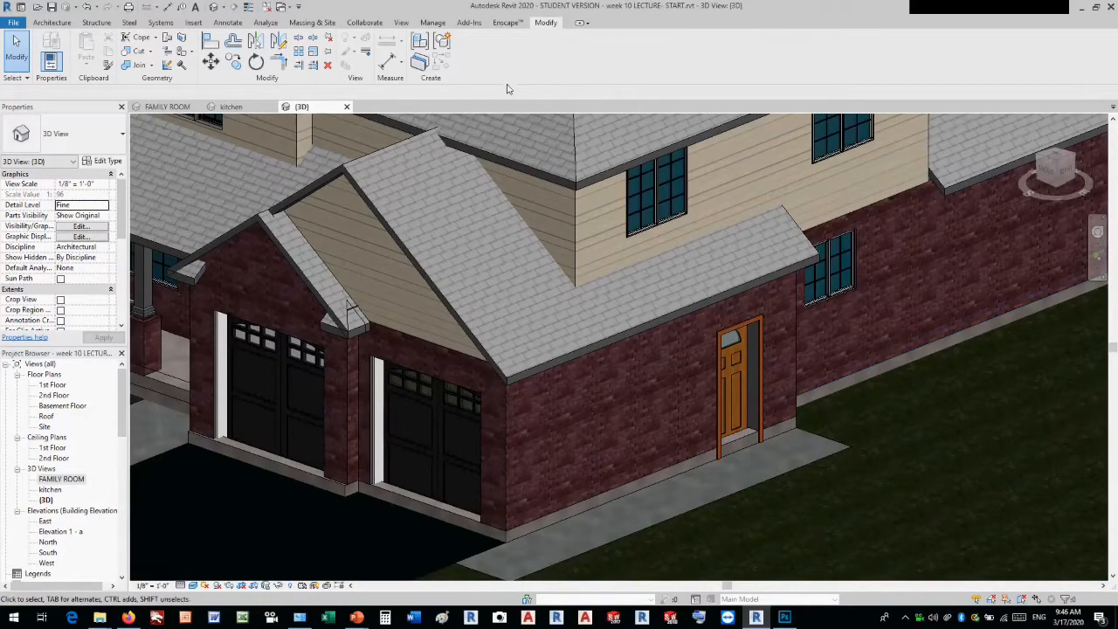
Paint the garage's exterior side wall around the orange door with the NONE SEAMLESS material
click(183, 51)
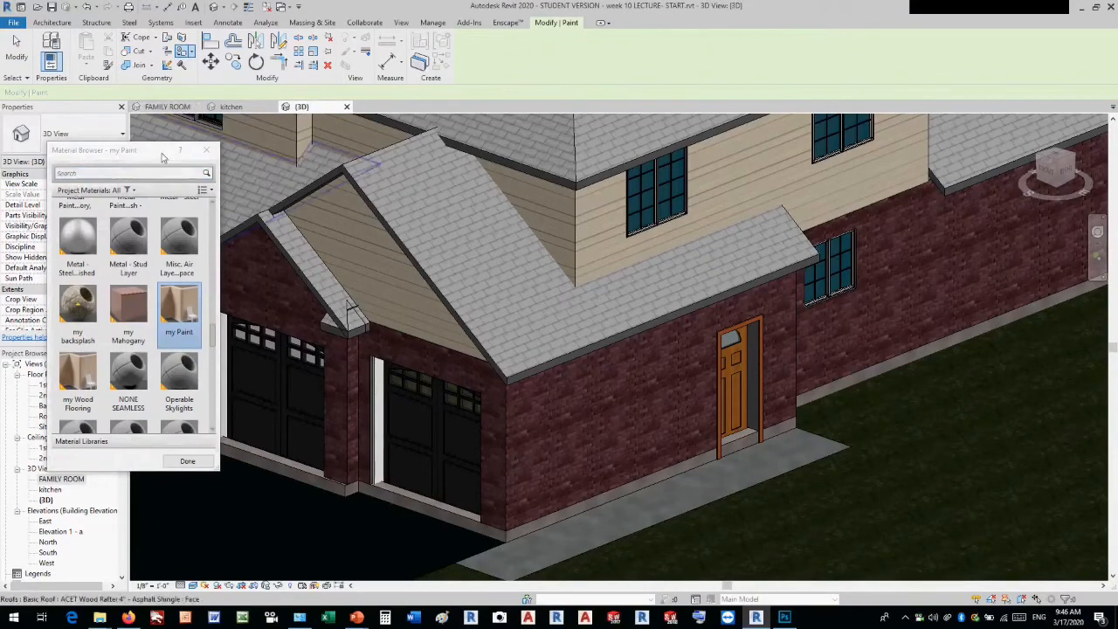
click(149, 171)
scroll(166, 288, up, 1)
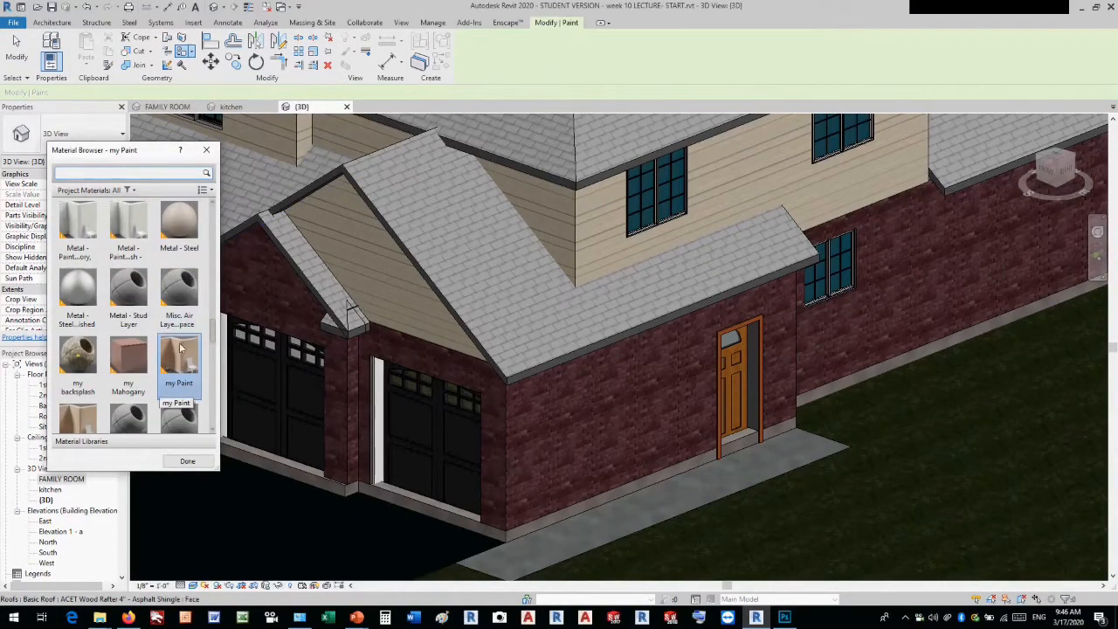
mouse_move(213, 342)
mouse_down()
mouse_move(209, 319)
mouse_move(208, 341)
mouse_up()
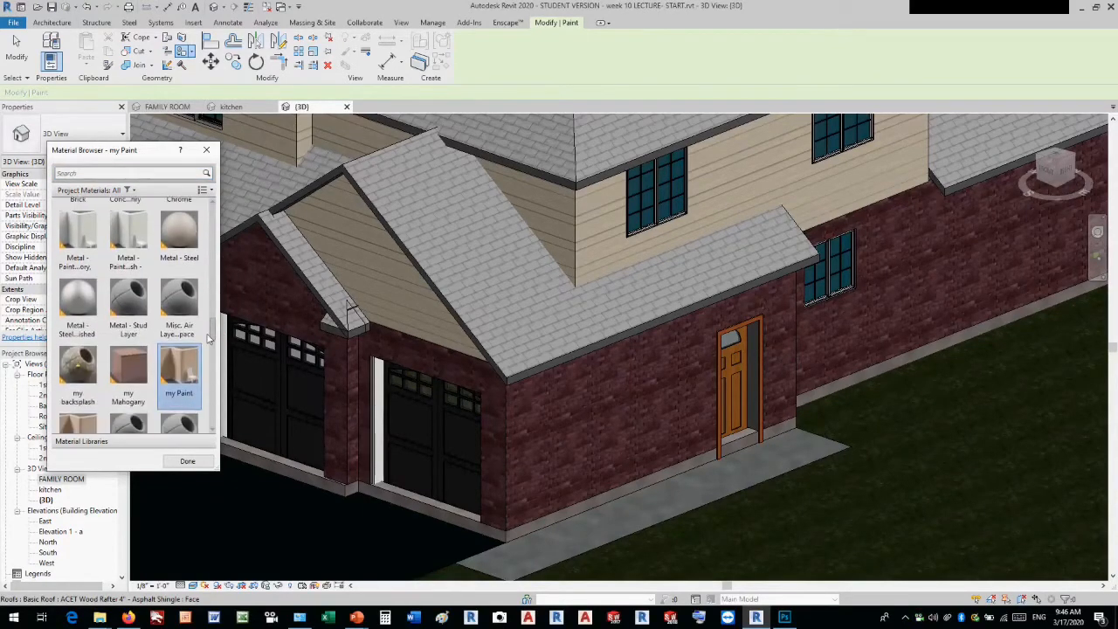
scroll(196, 341, down, 4)
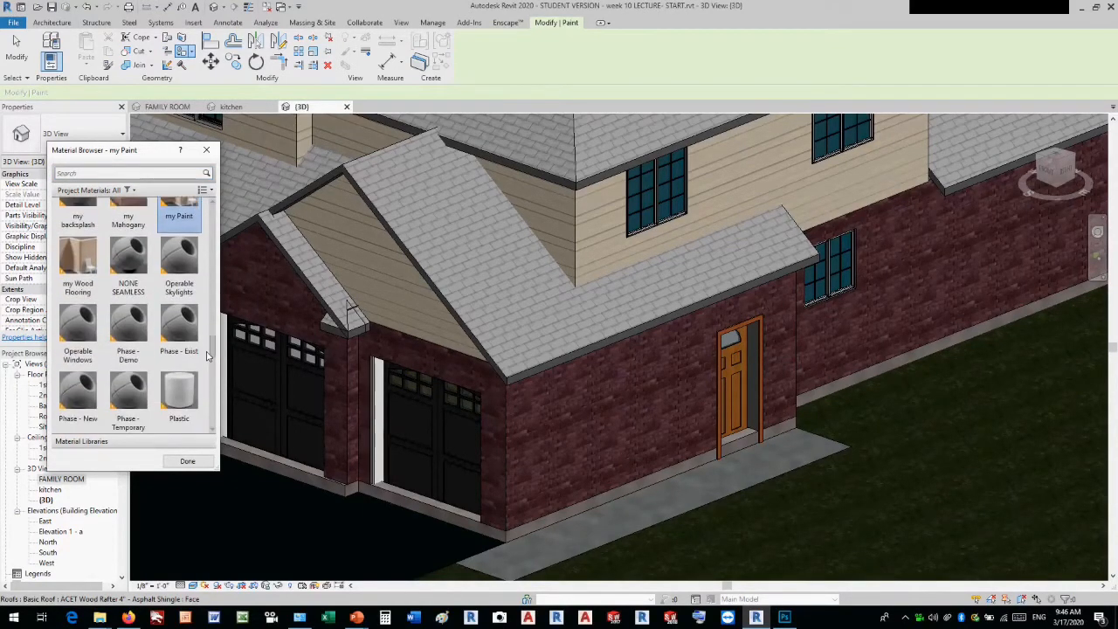
click(130, 260)
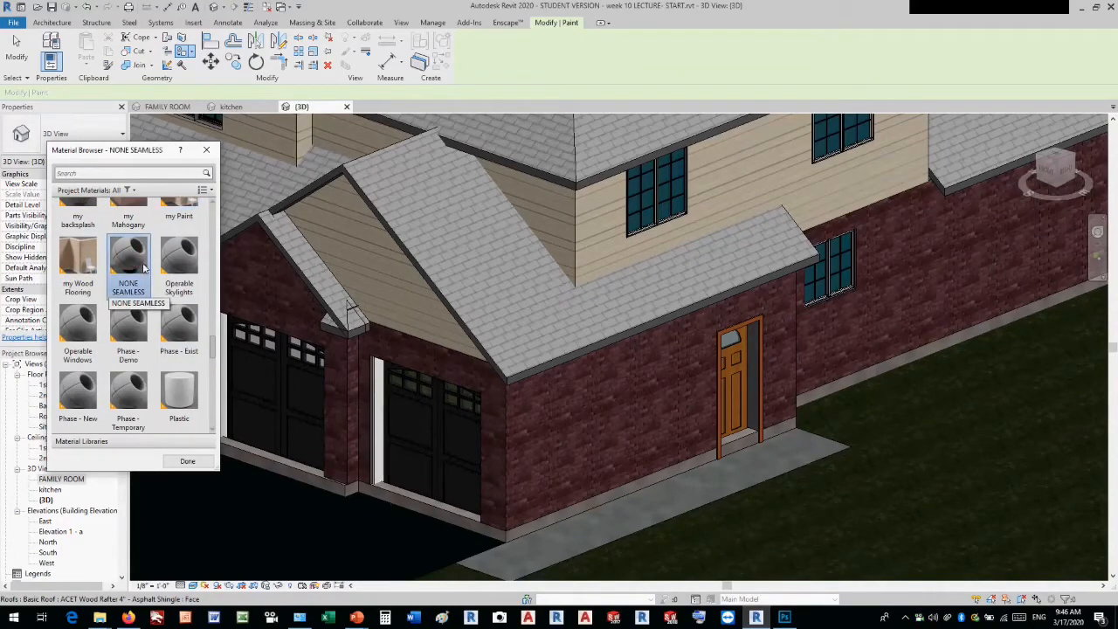
click(565, 406)
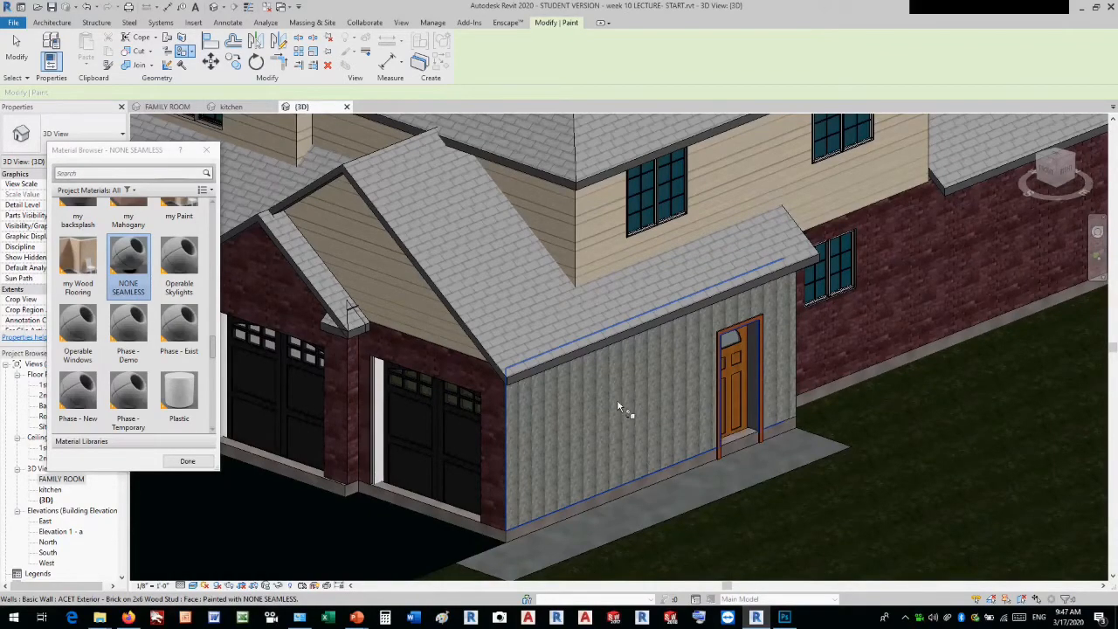
Examine the stone pattern's repetition and joints on the painted garage side wall, both up close and from a distance
scroll(617, 399, up, 2)
scroll(617, 405, up, 4)
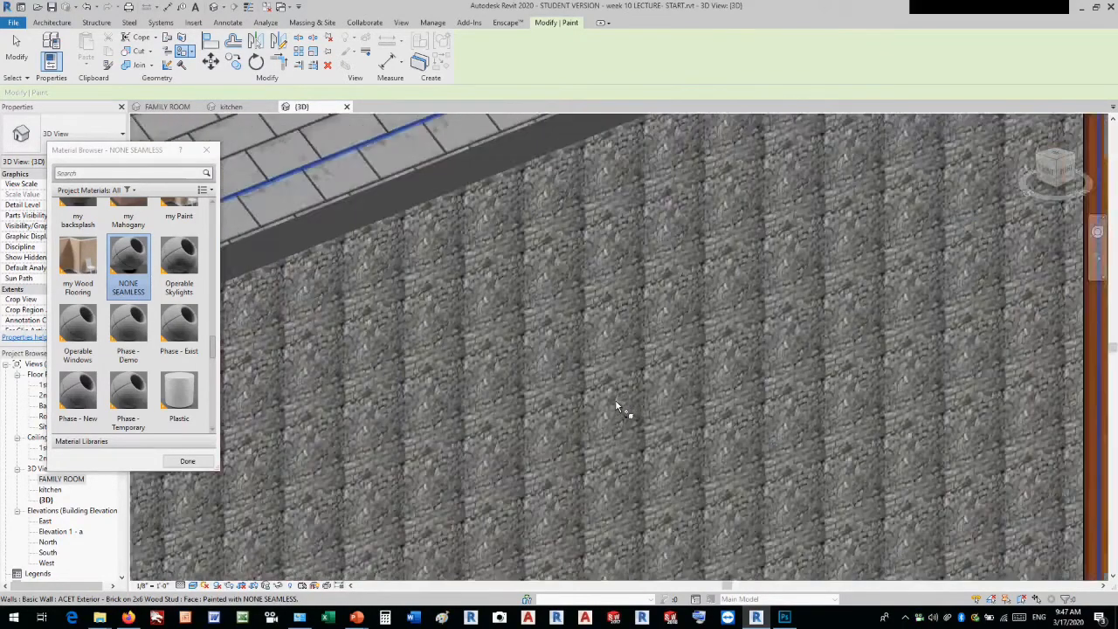
scroll(616, 407, up, 3)
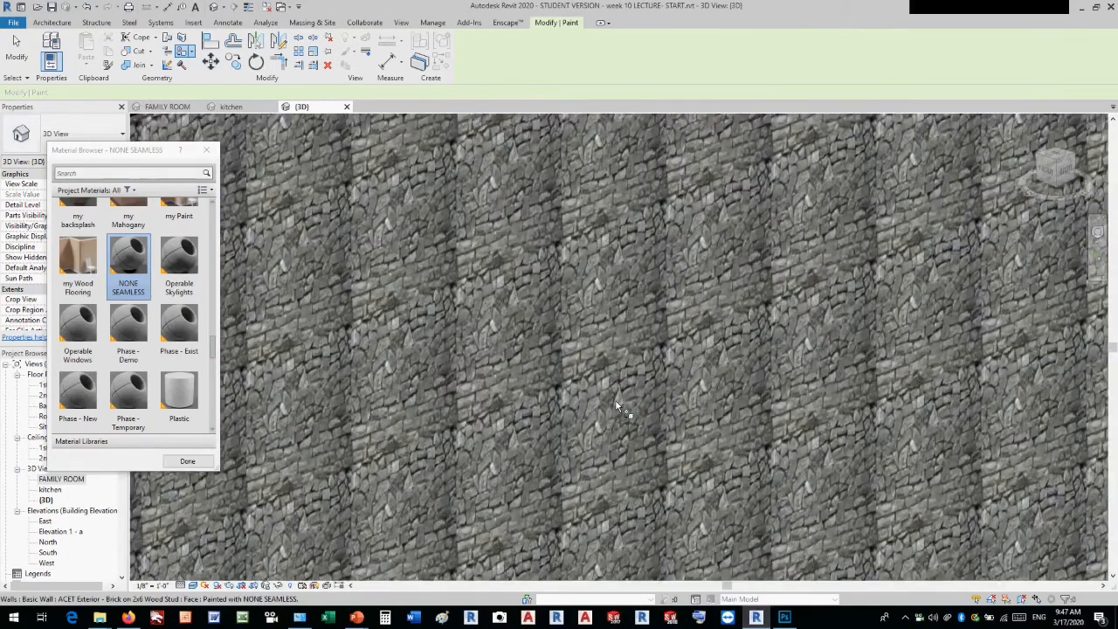
scroll(616, 406, up, 1)
scroll(615, 406, down, 6)
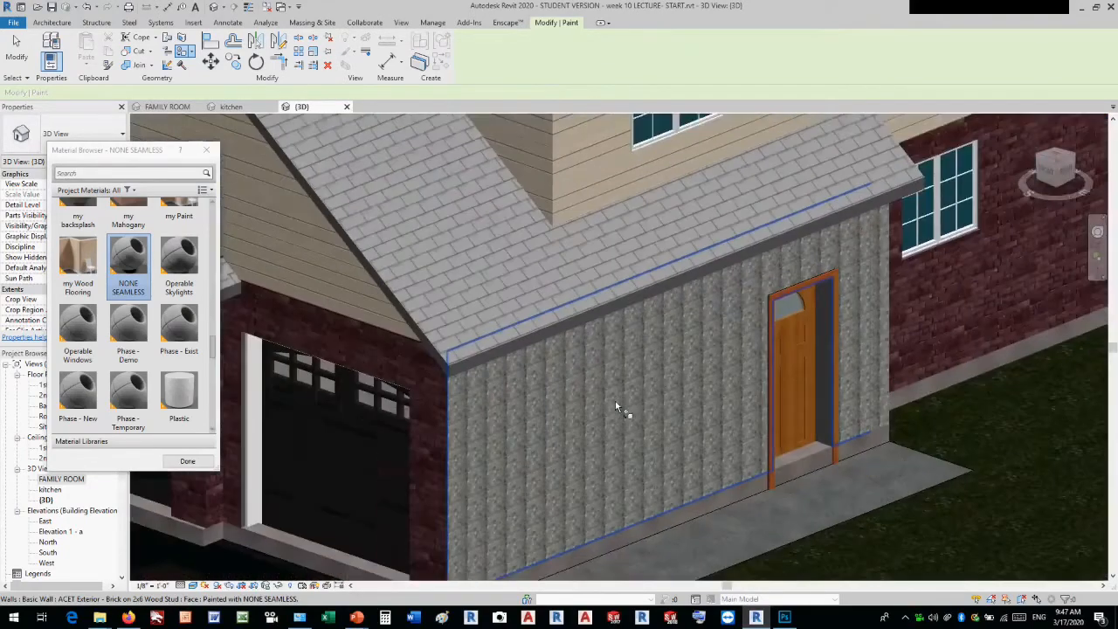
scroll(601, 446, up, 3)
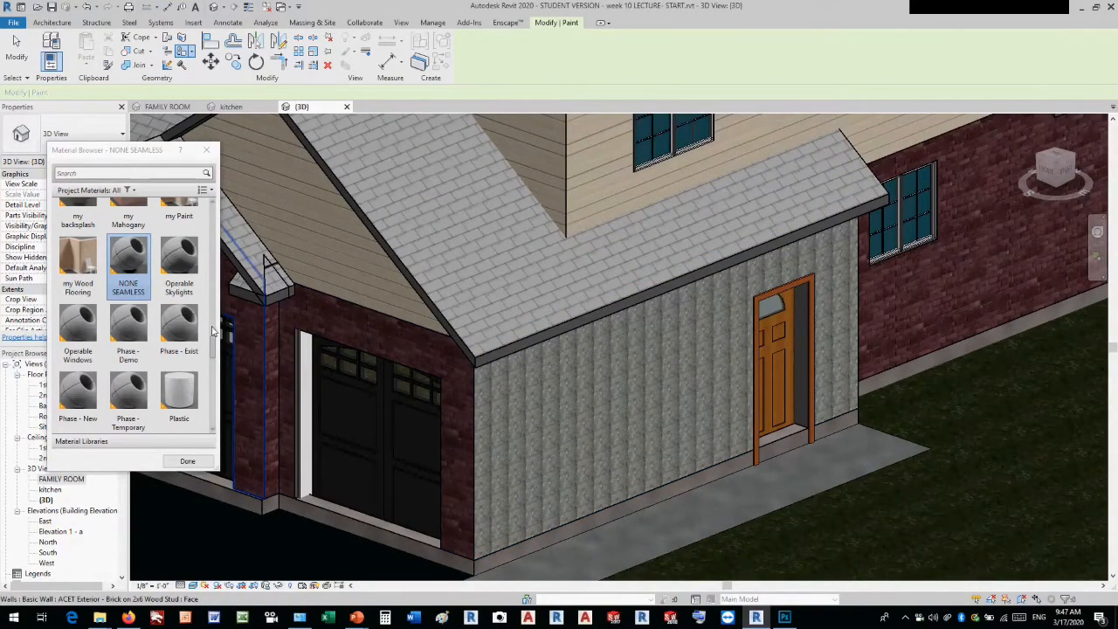
Find the SEAMLESS material among the project materials and paint the same garage side wall with it
scroll(212, 341, up, 4)
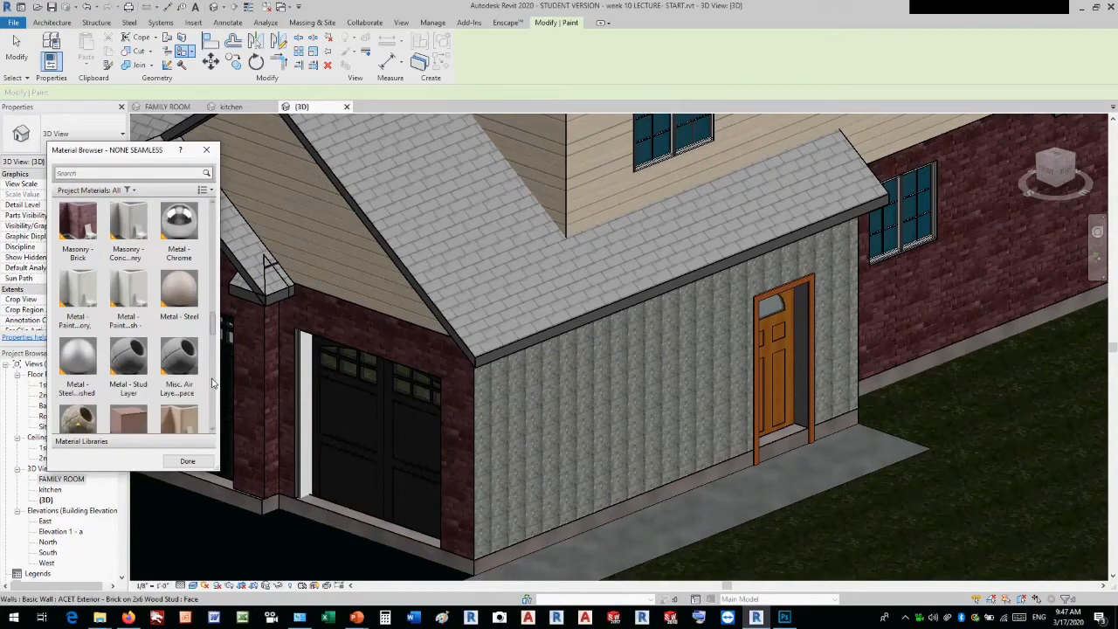
scroll(128, 358, down, 6)
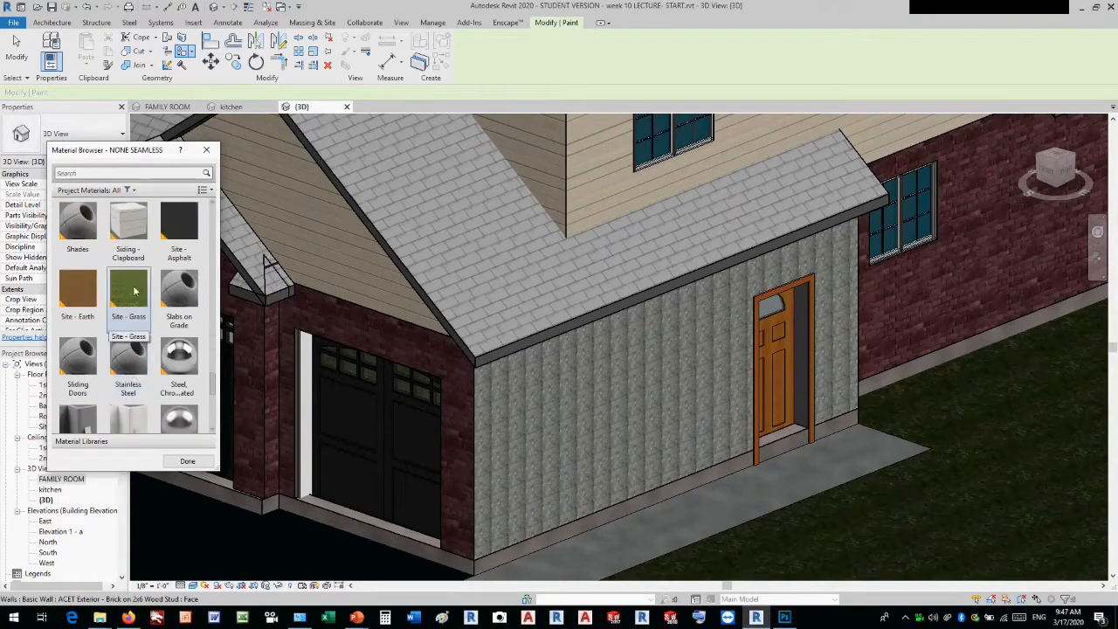
scroll(133, 293, up, 1)
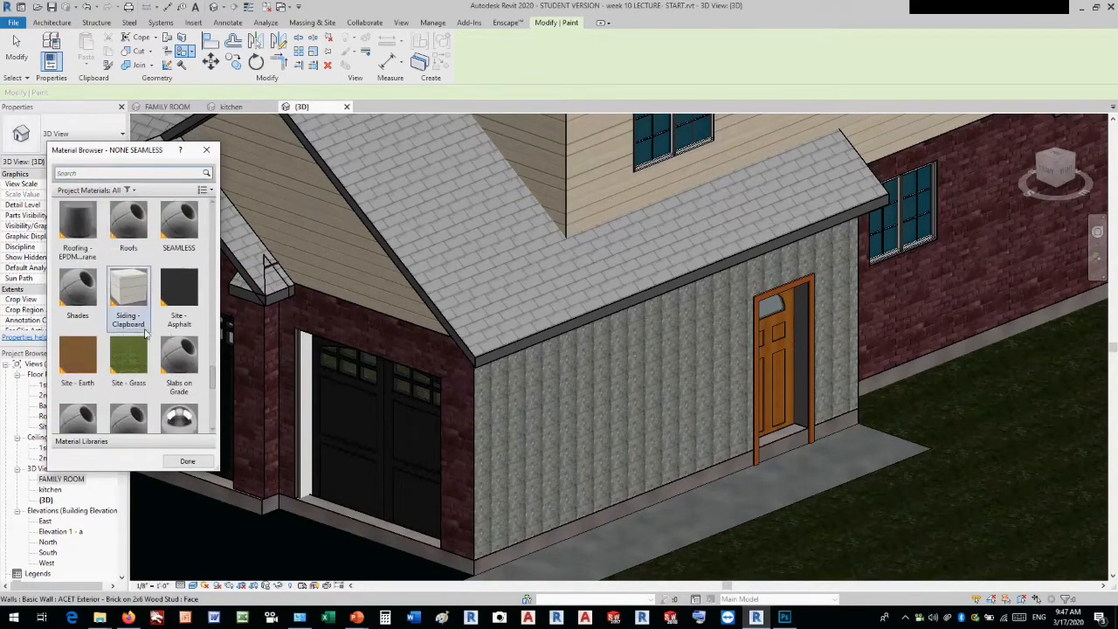
scroll(145, 332, down, 5)
scroll(146, 314, up, 5)
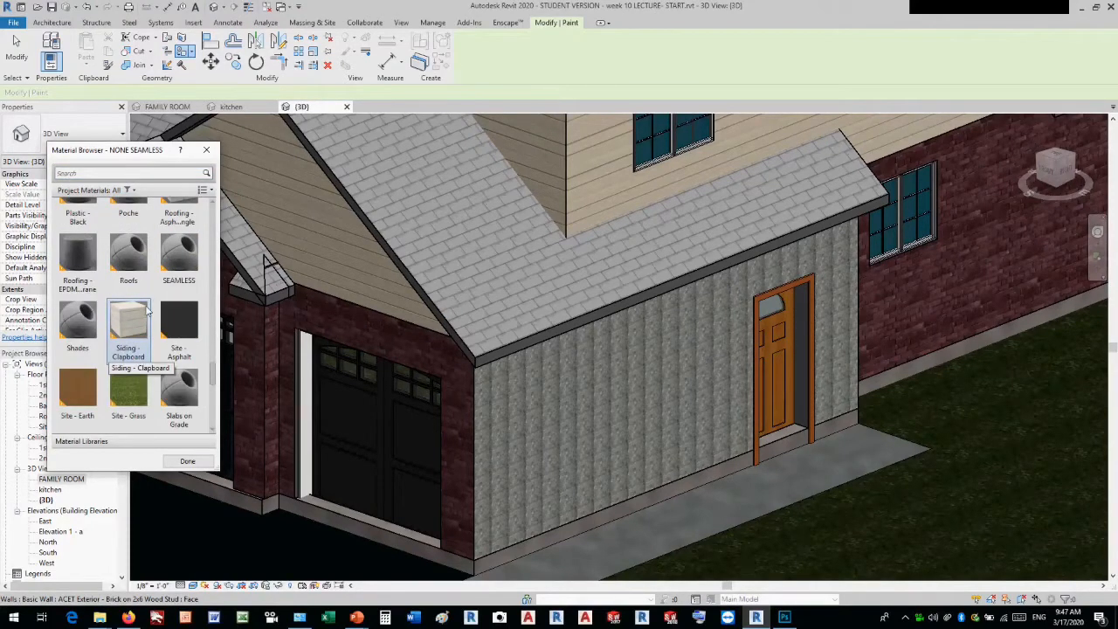
click(179, 258)
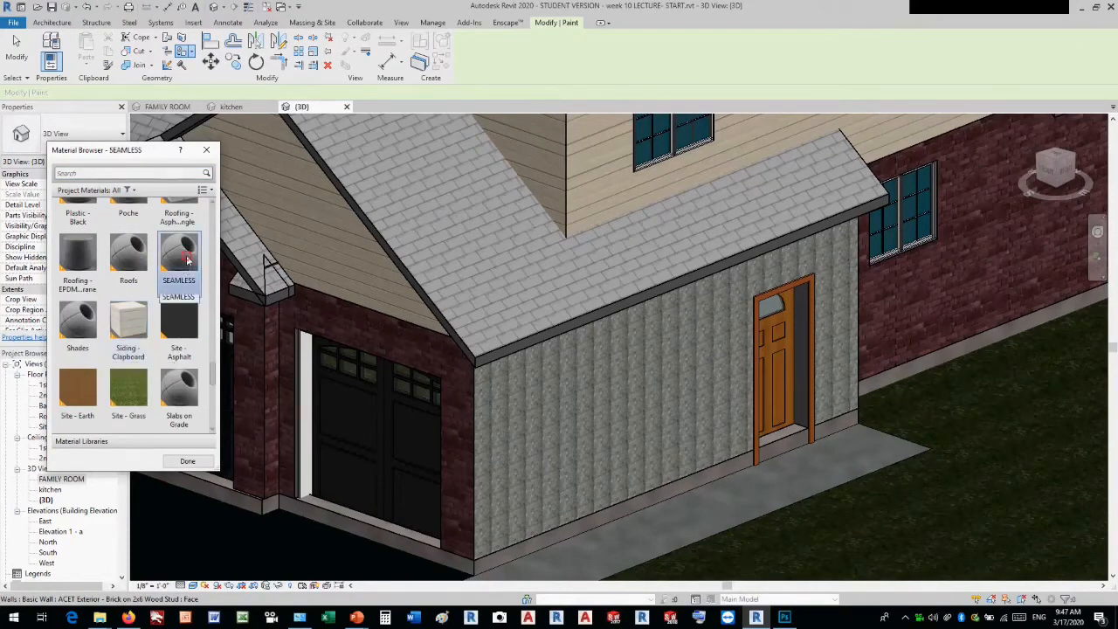
click(590, 448)
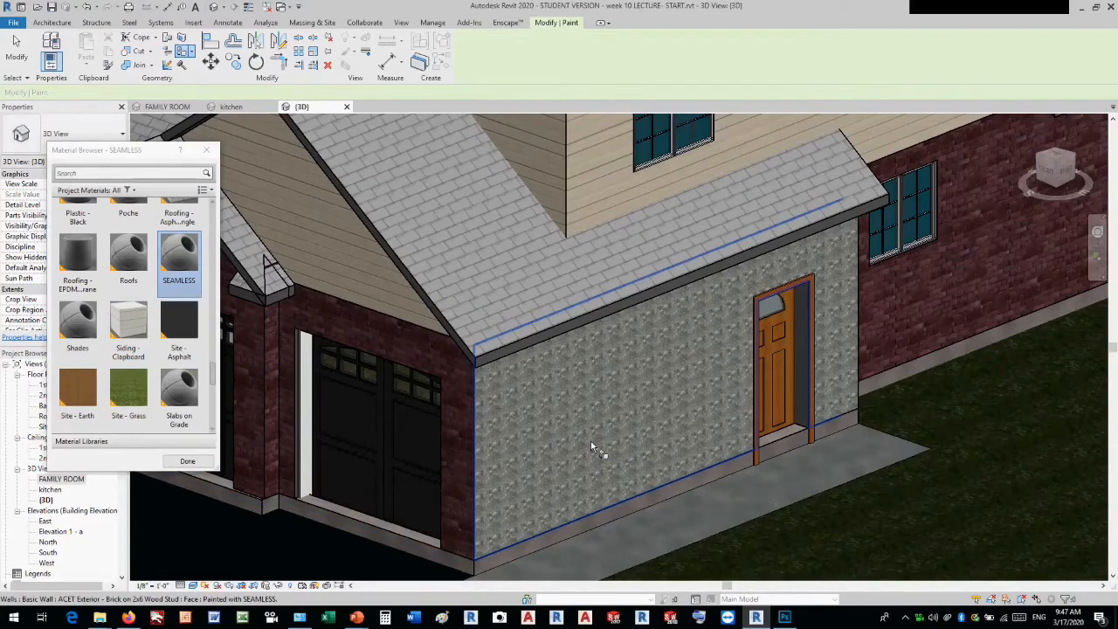
Inspect the SEAMLESS stone texture on the garage side wall up close and from a distance for visible seams and repetition
scroll(624, 393, up, 2)
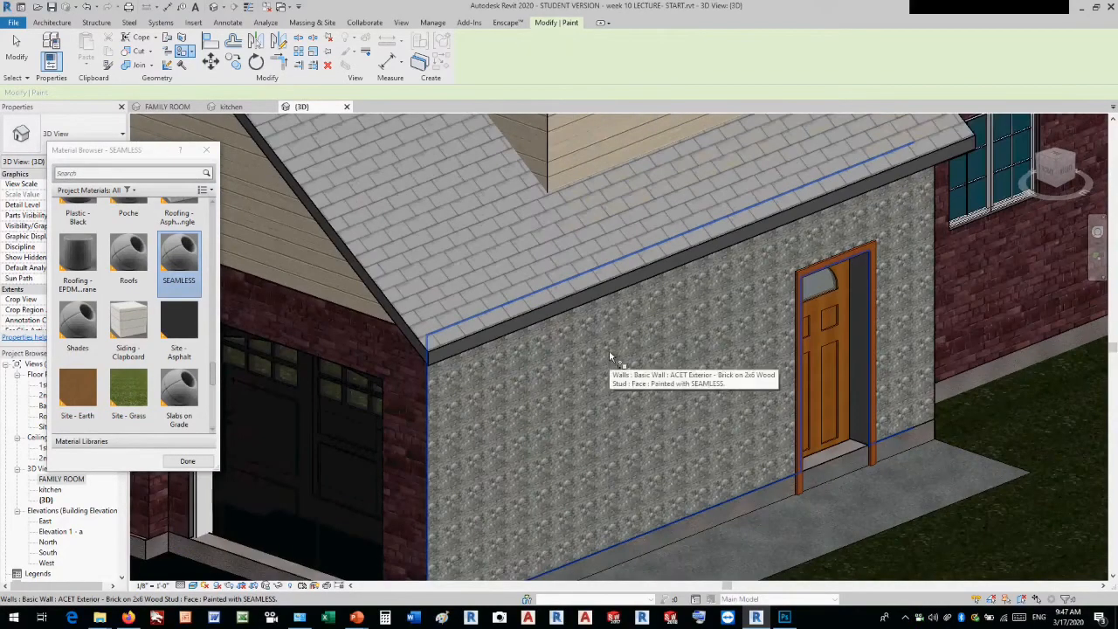
scroll(609, 358, up, 3)
scroll(610, 357, up, 4)
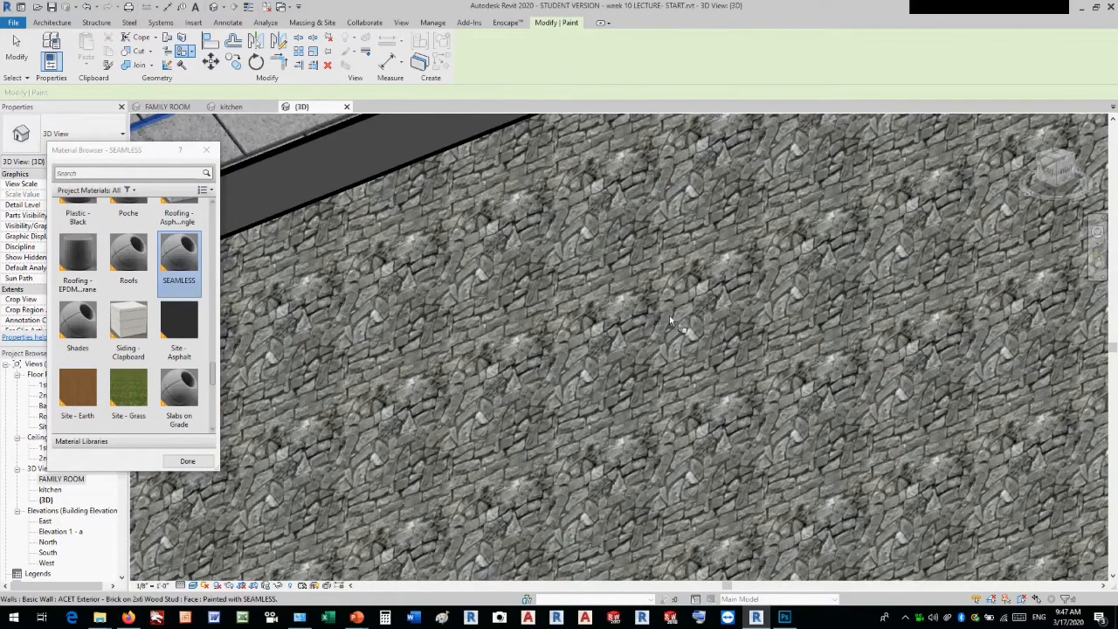
scroll(669, 316, up, 2)
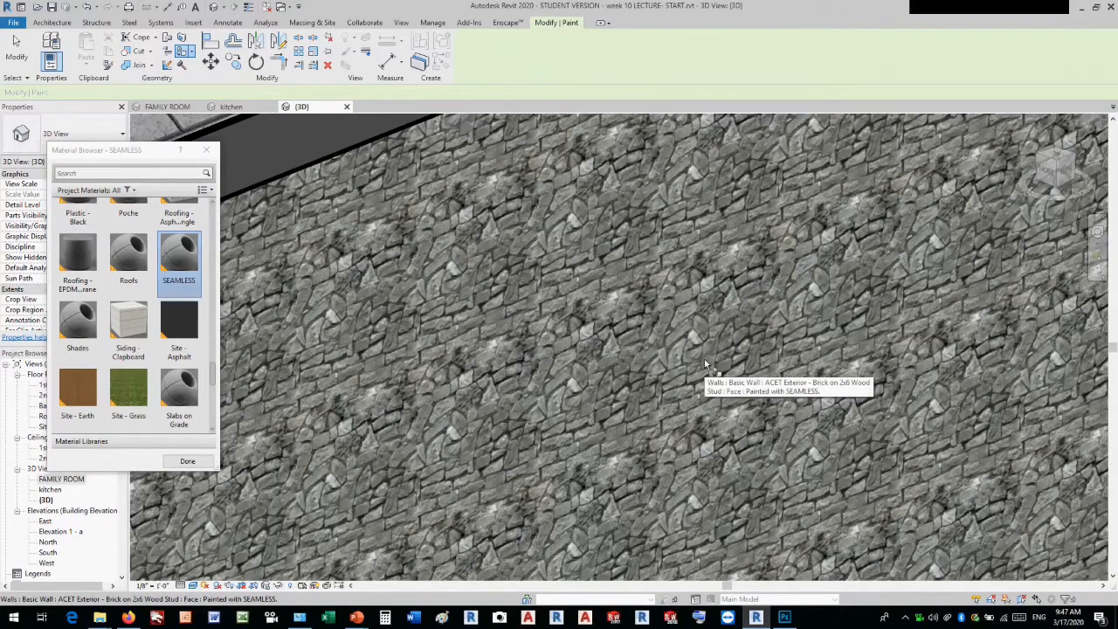
scroll(704, 359, down, 2)
scroll(706, 365, down, 4)
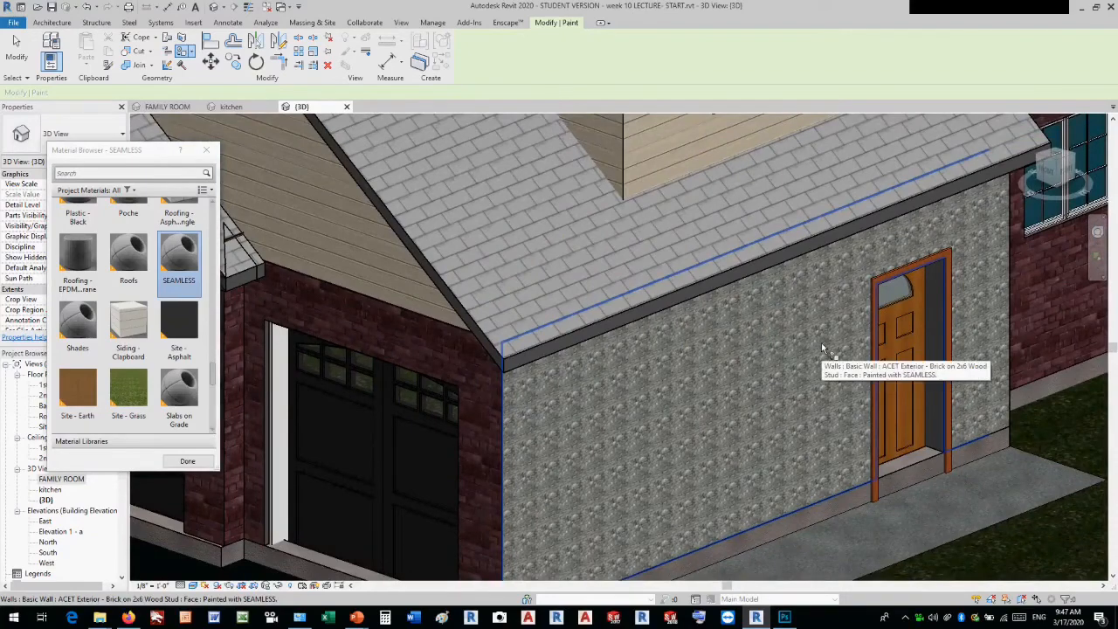
scroll(821, 349, up, 3)
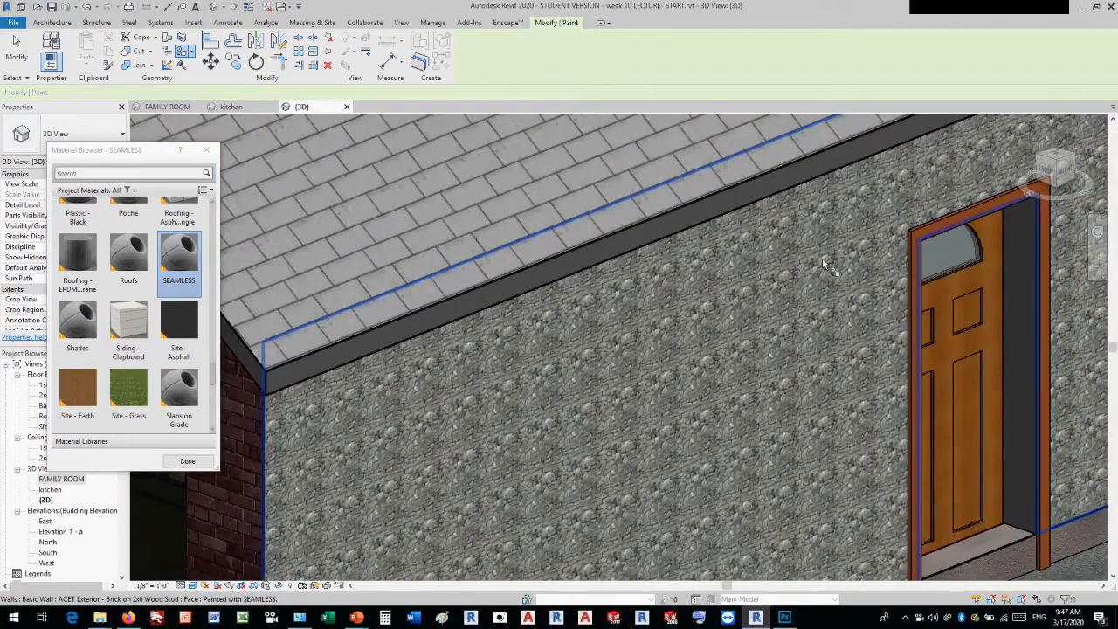
scroll(827, 330, down, 2)
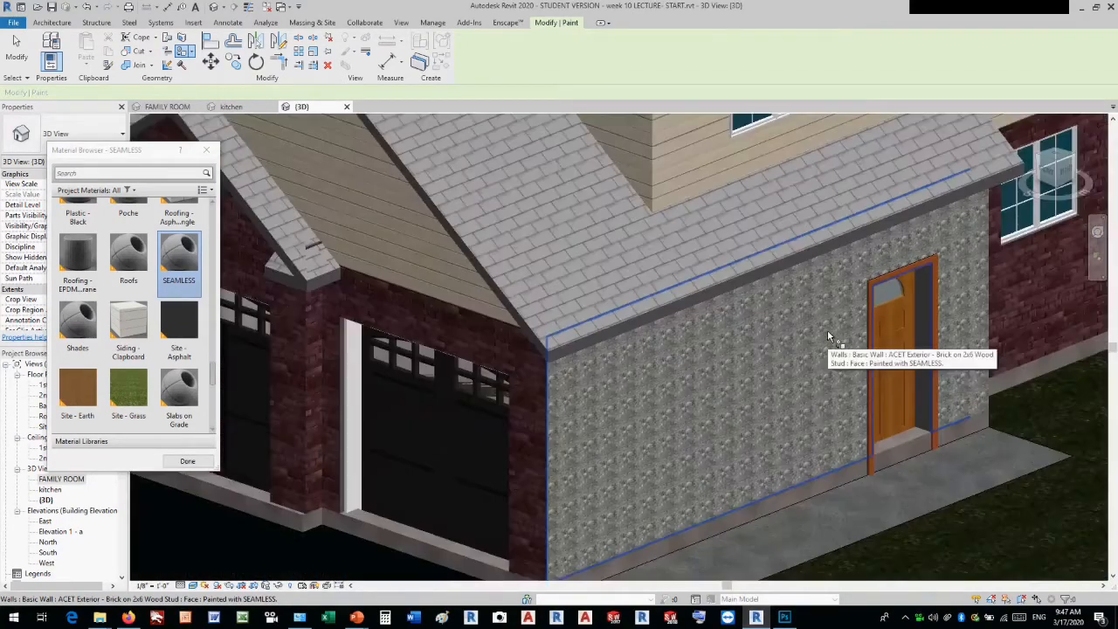
scroll(160, 246, up, 1)
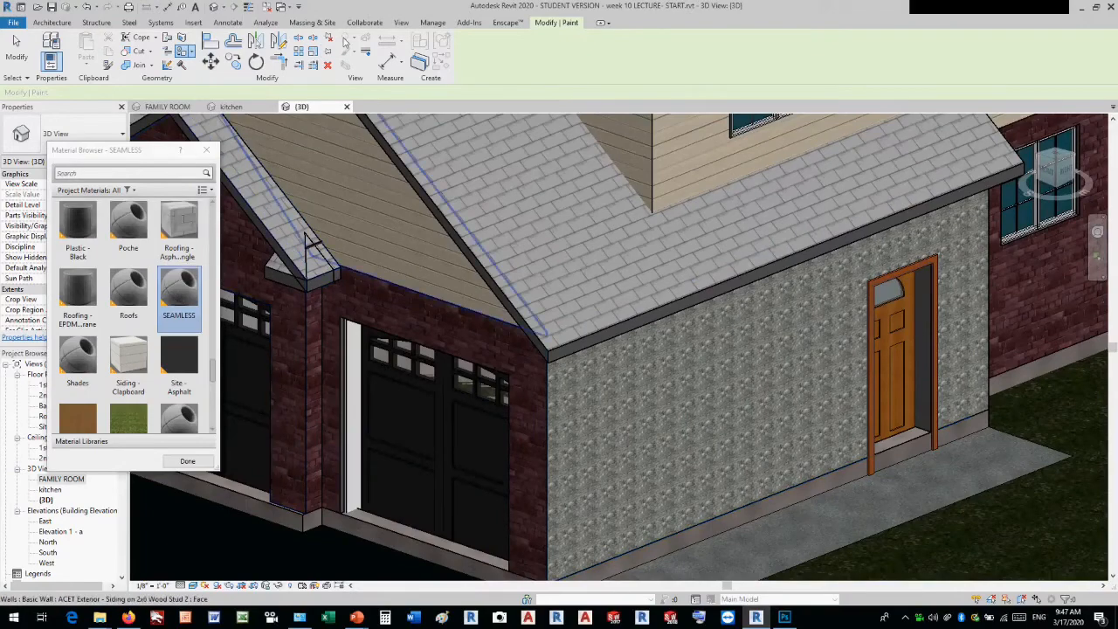
Open the SEAMLESS material's BrickRound-SEAMLESS.jpg appearance image for texture editing
click(431, 24)
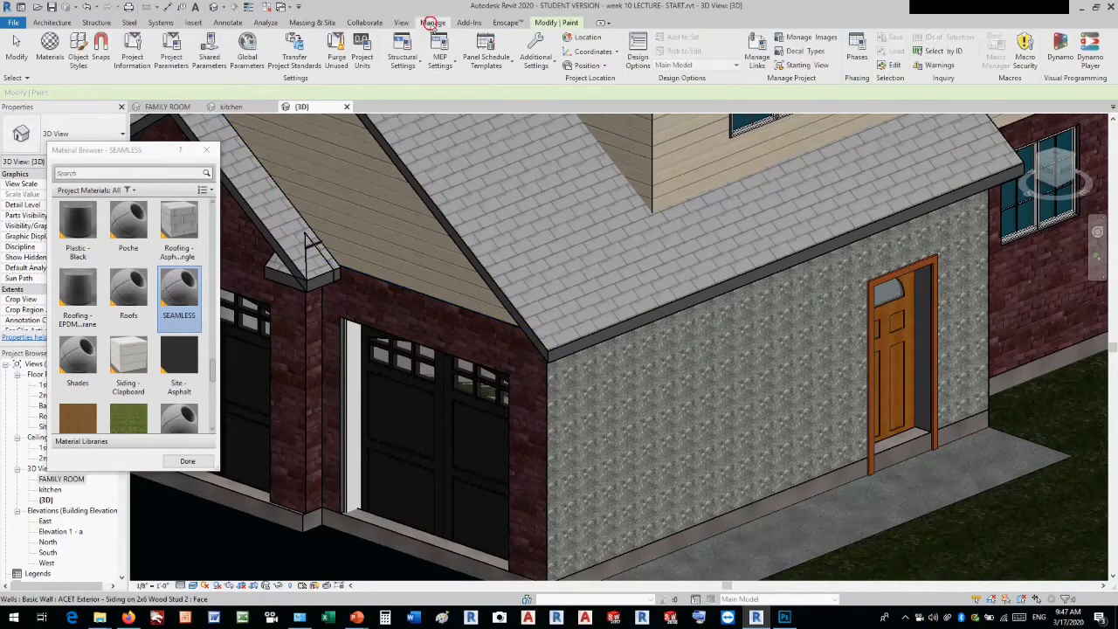
click(55, 61)
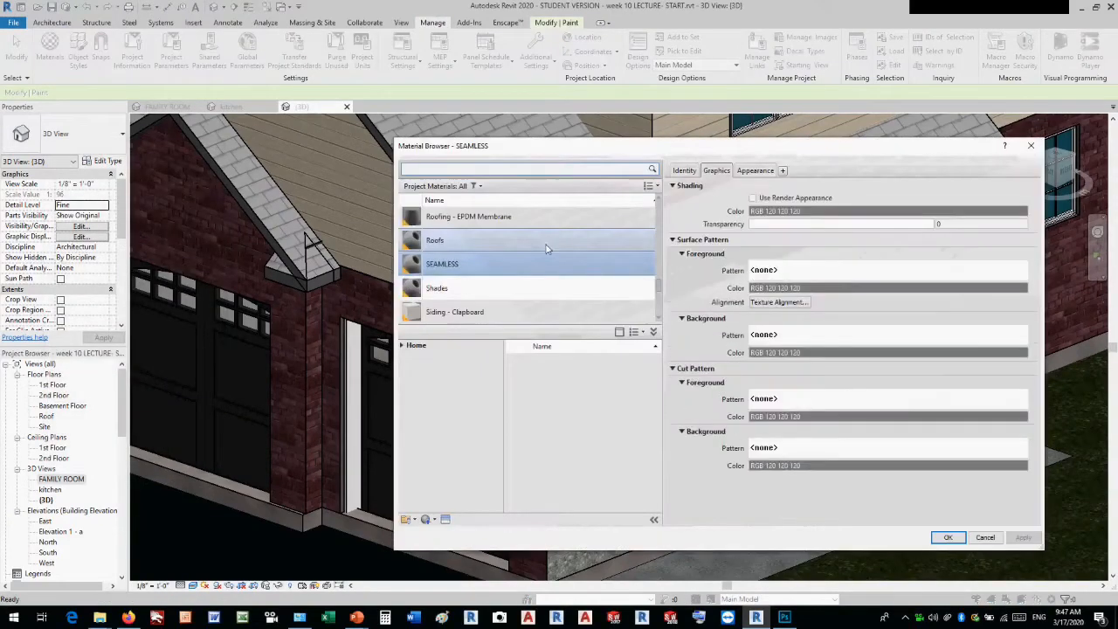
click(468, 264)
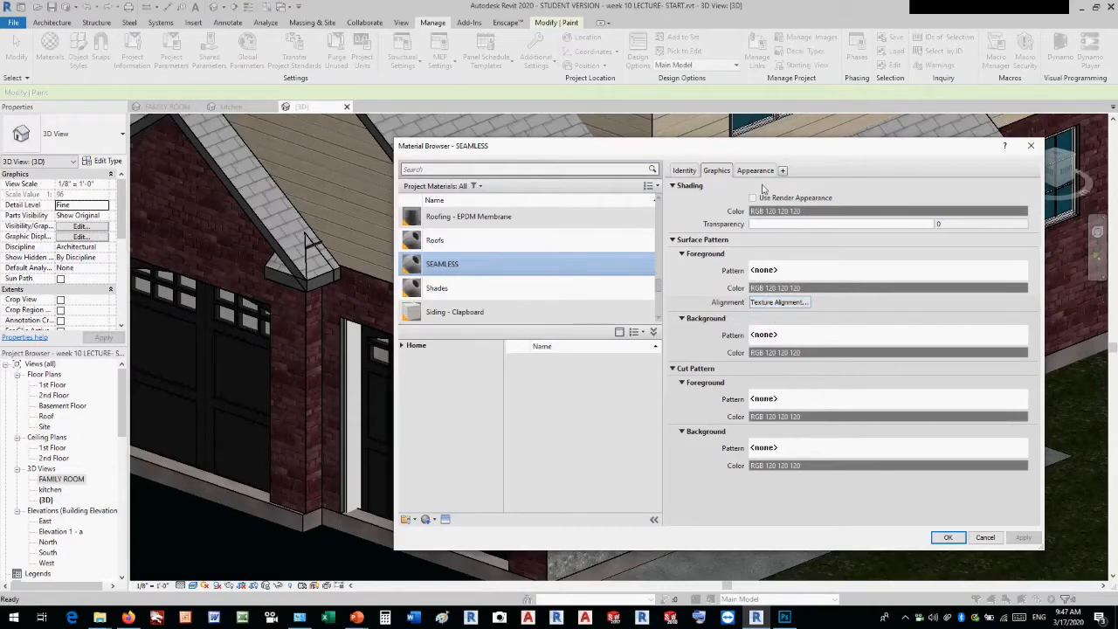
click(755, 171)
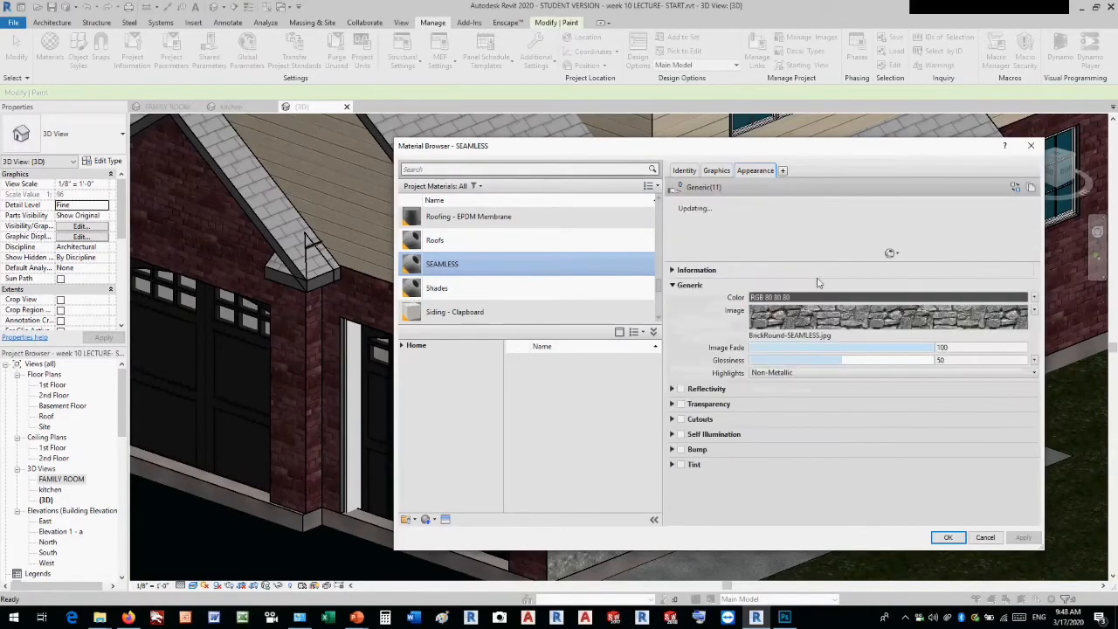
click(1034, 311)
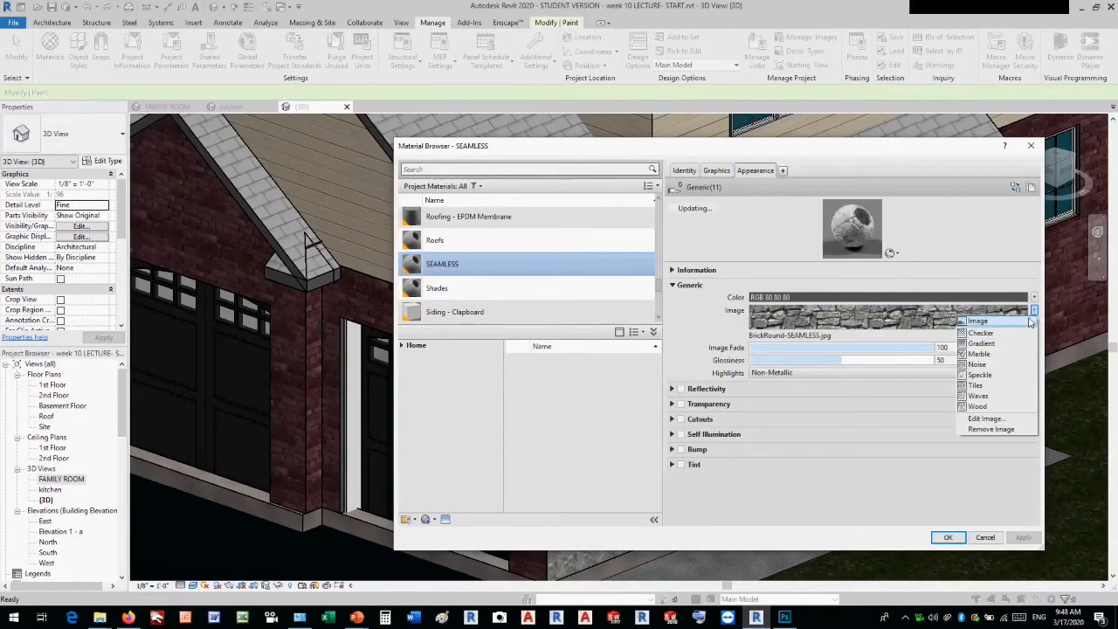
click(985, 419)
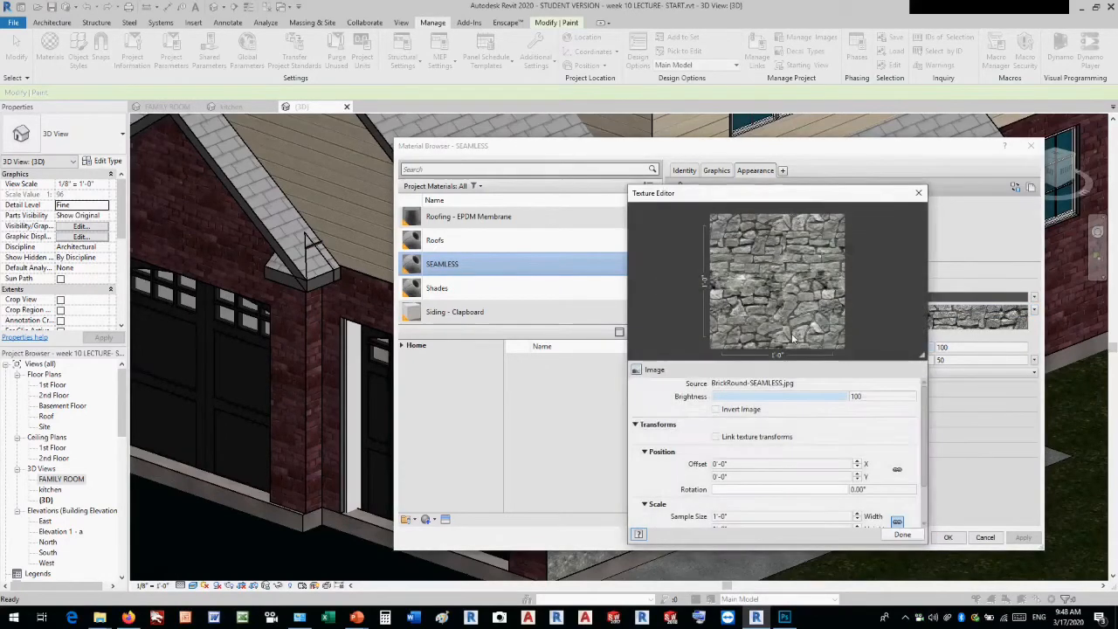
Set the SEAMLESS stone texture's sample size to 5 with width and height linked, and apply the material change
scroll(796, 411, down, 1)
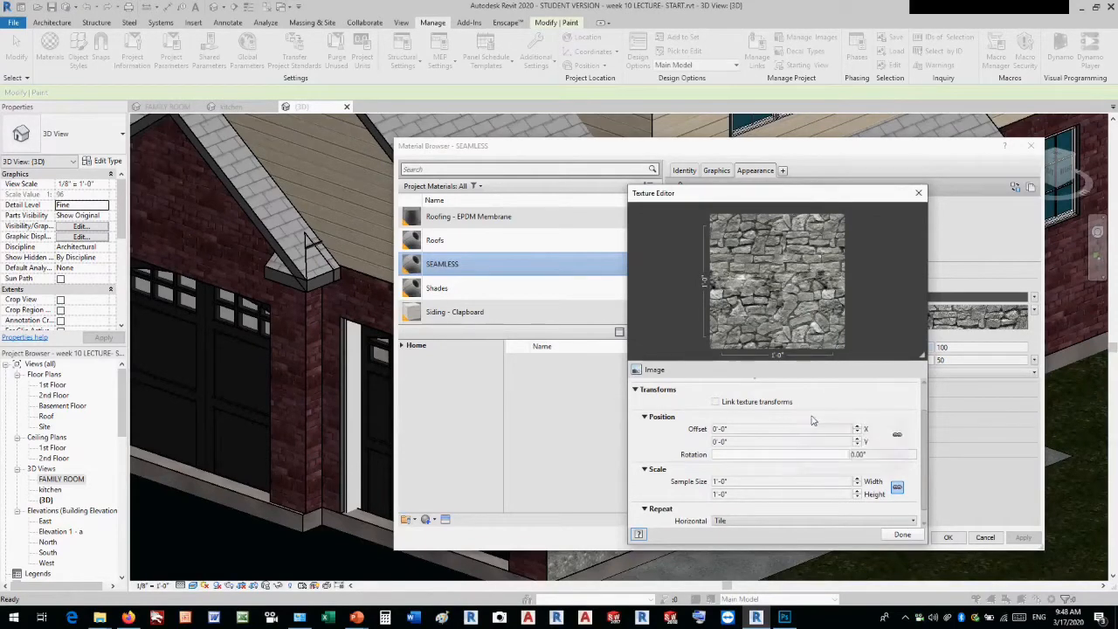
scroll(808, 419, down, 2)
scroll(808, 418, down, 1)
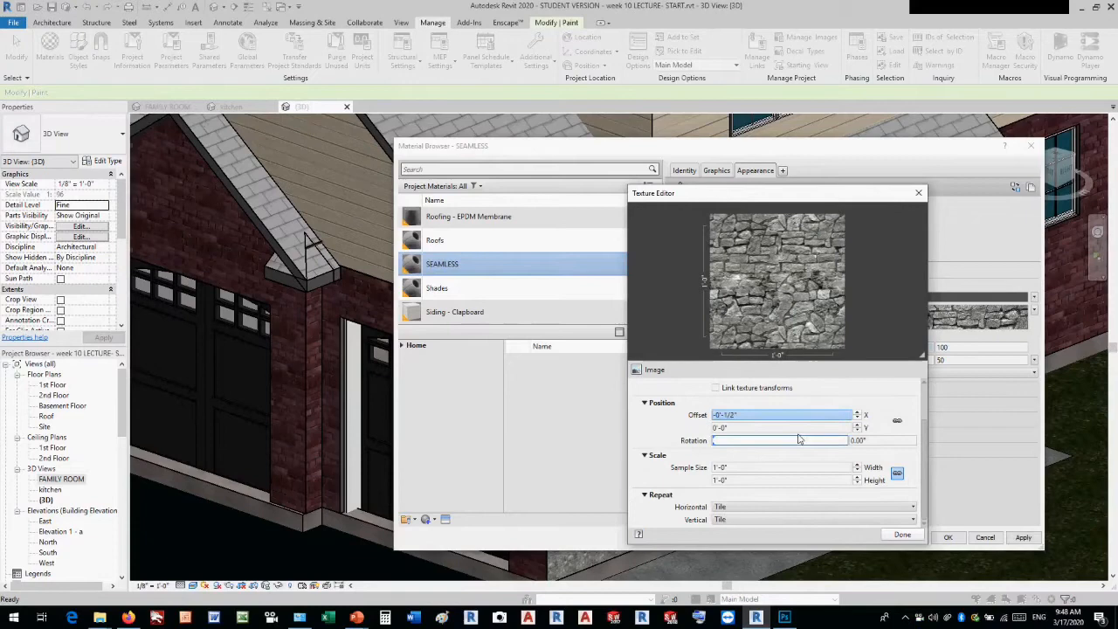
click(765, 469)
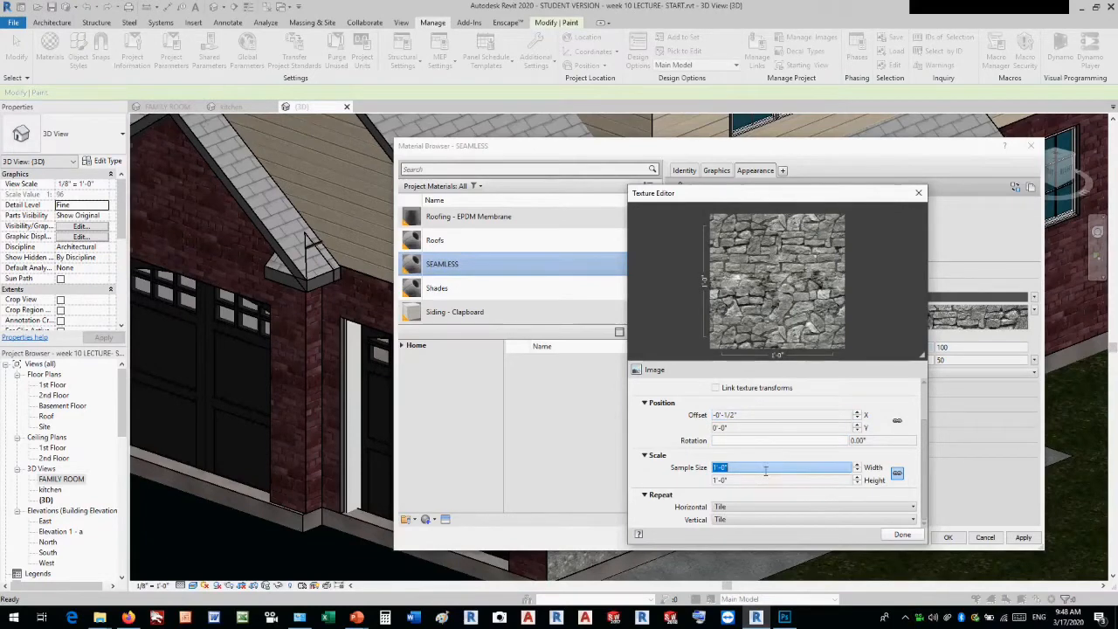
text(4)
drag(766, 471, 696, 472)
click(729, 479)
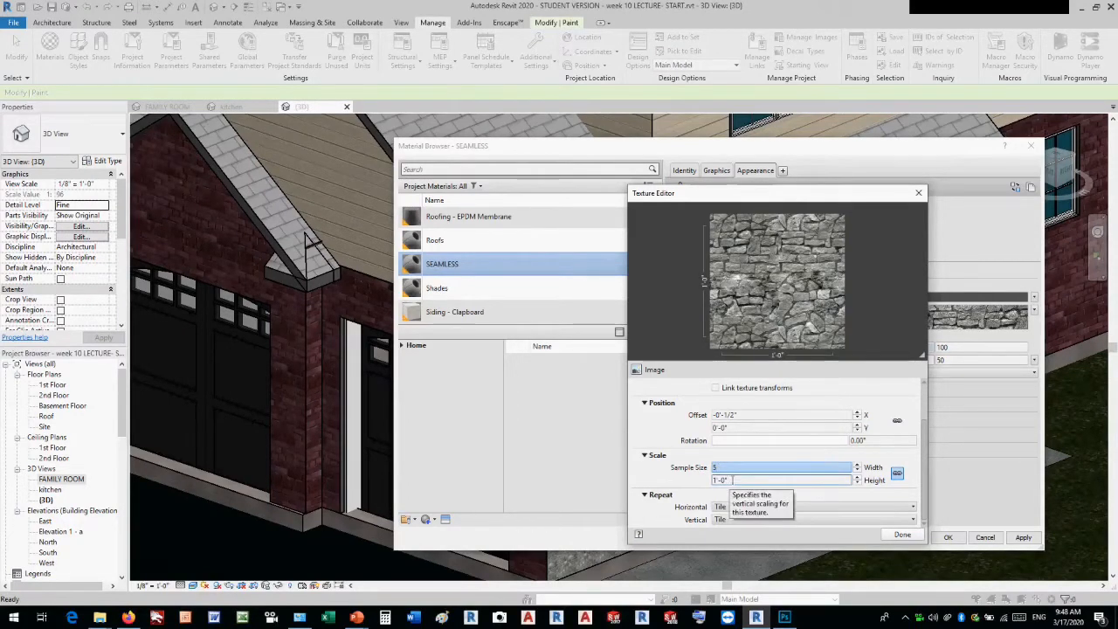
click(903, 534)
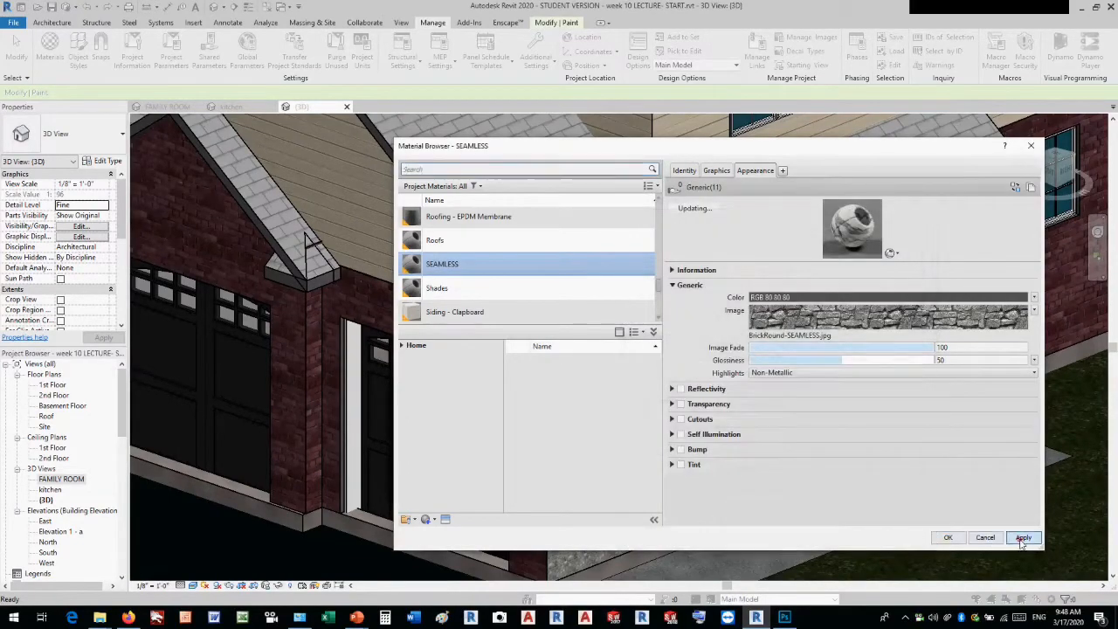
click(947, 537)
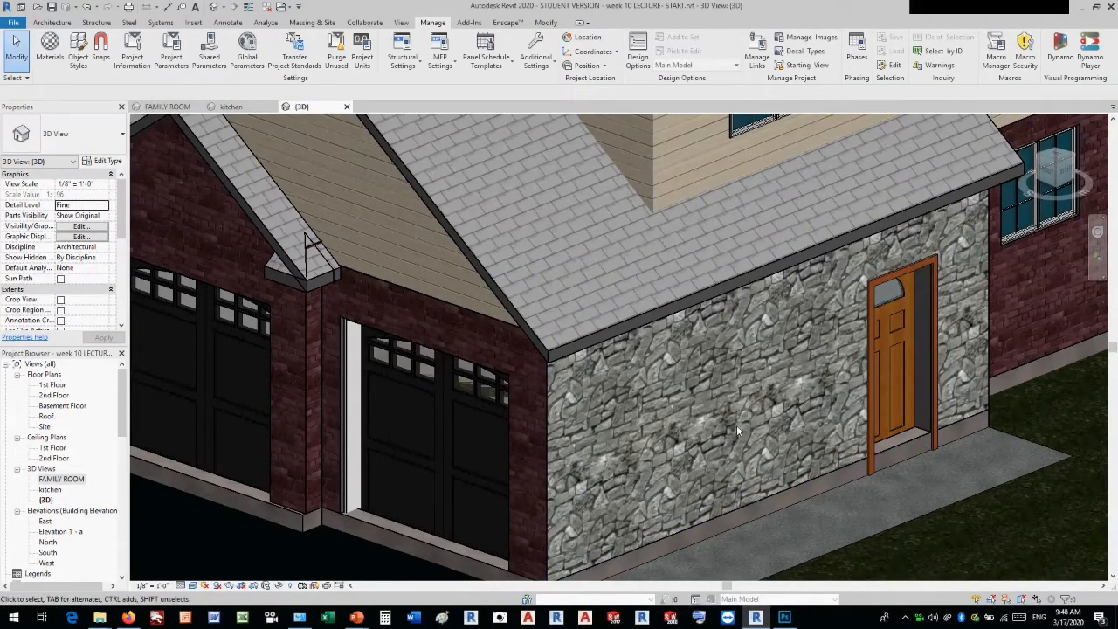
Examine the rescaled stone texture on the garage side wall up close and from a distance
scroll(736, 431, down, 2)
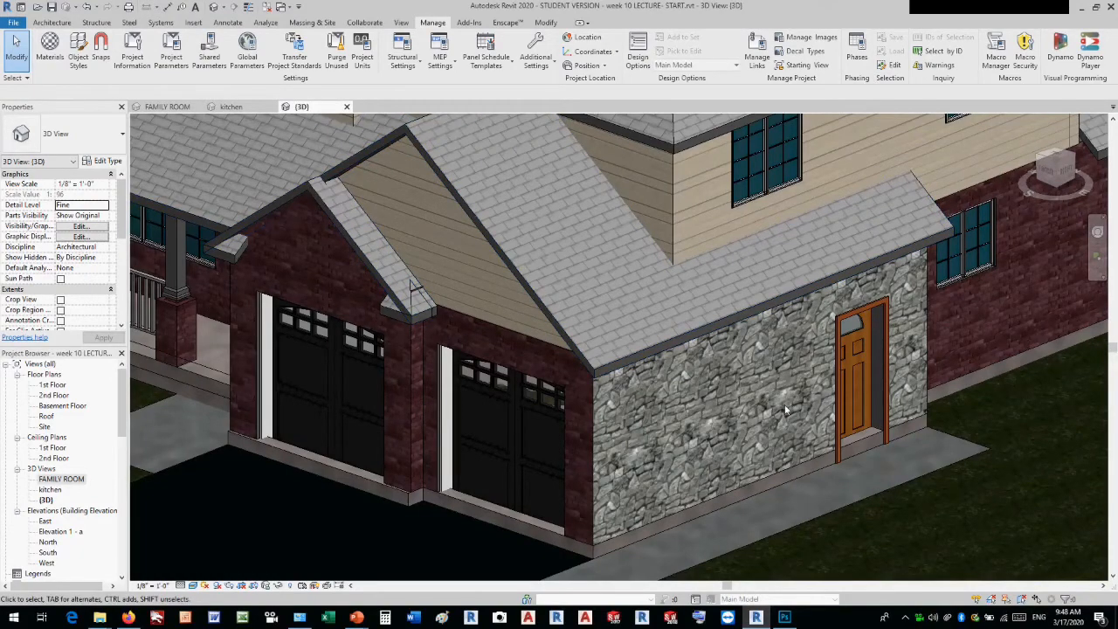
scroll(784, 407, up, 2)
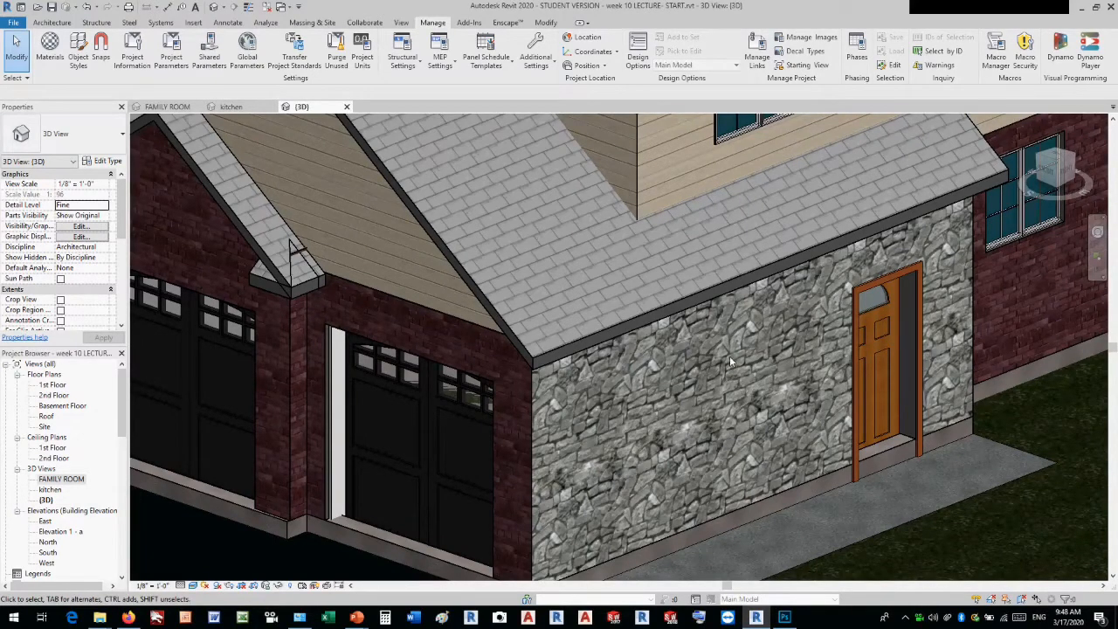
scroll(762, 331, down, 3)
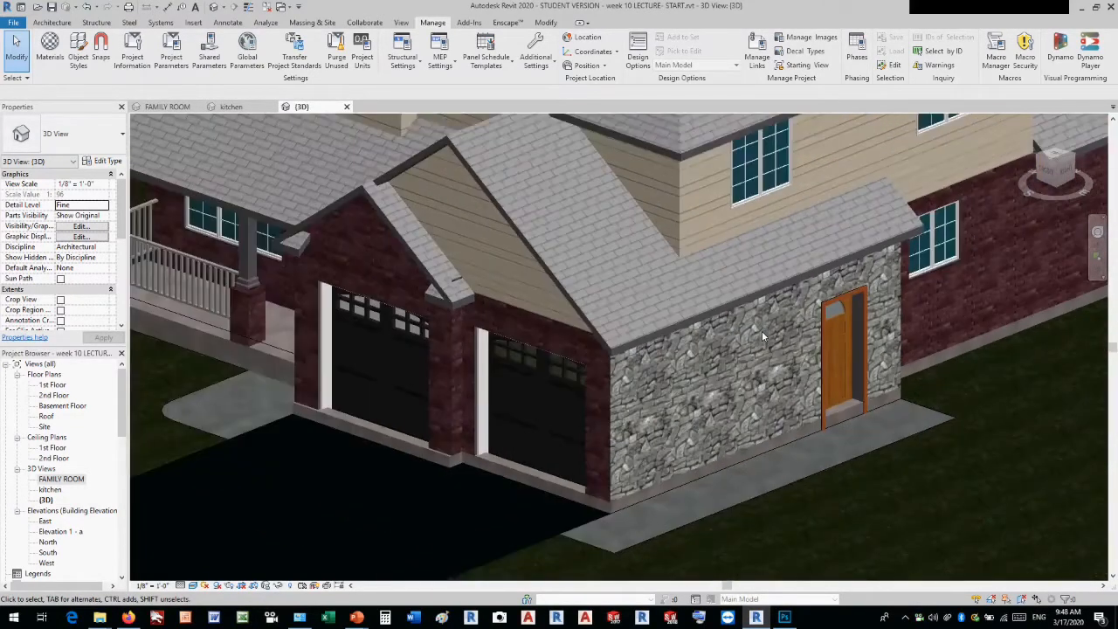
scroll(760, 362, down, 3)
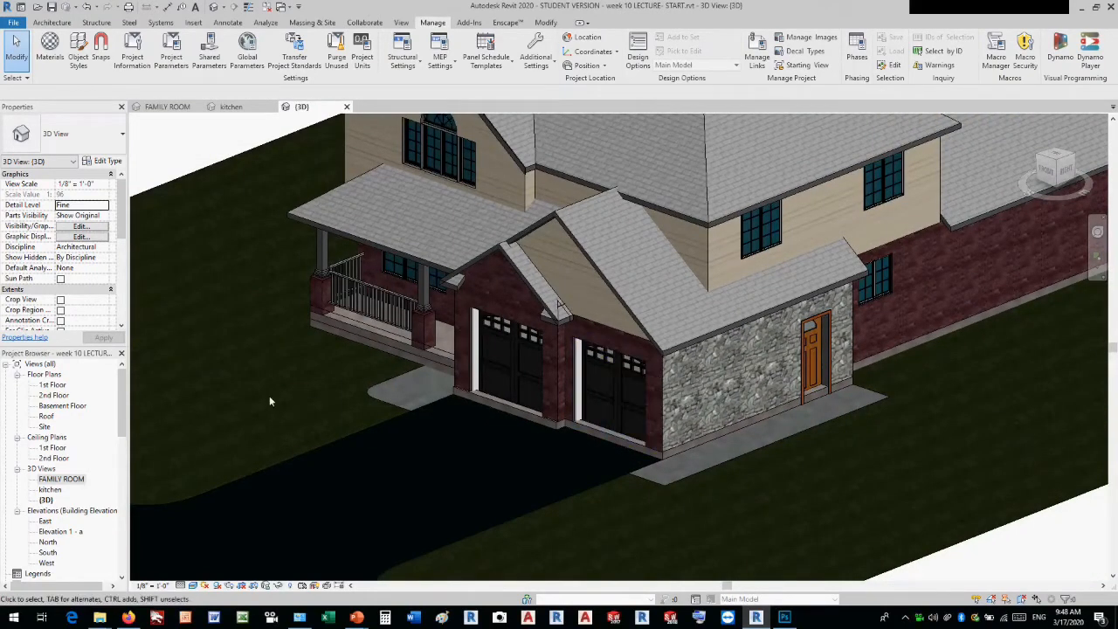
Open the FAMILY ROOM 3D view and frame the sofa beneath the windows
double_click(61, 479)
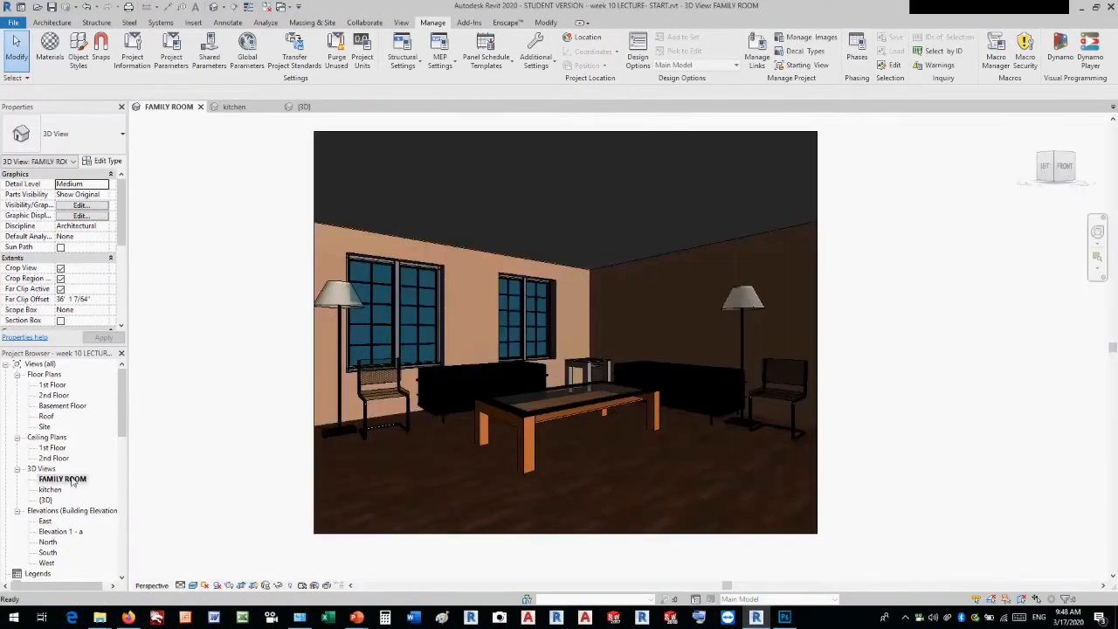
scroll(470, 384, up, 5)
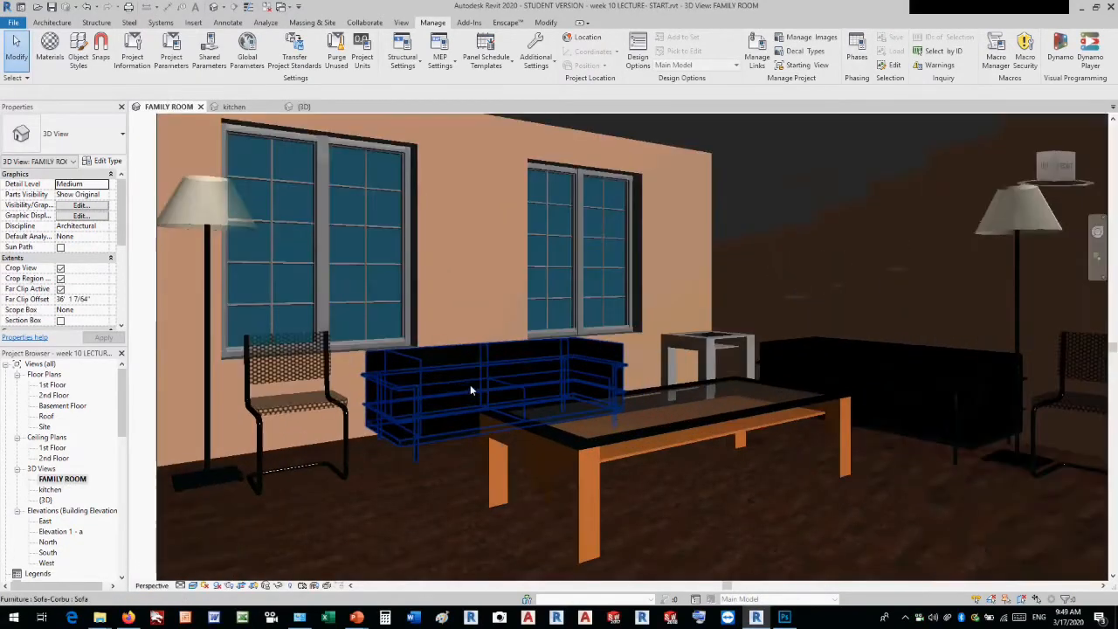
scroll(470, 389, up, 3)
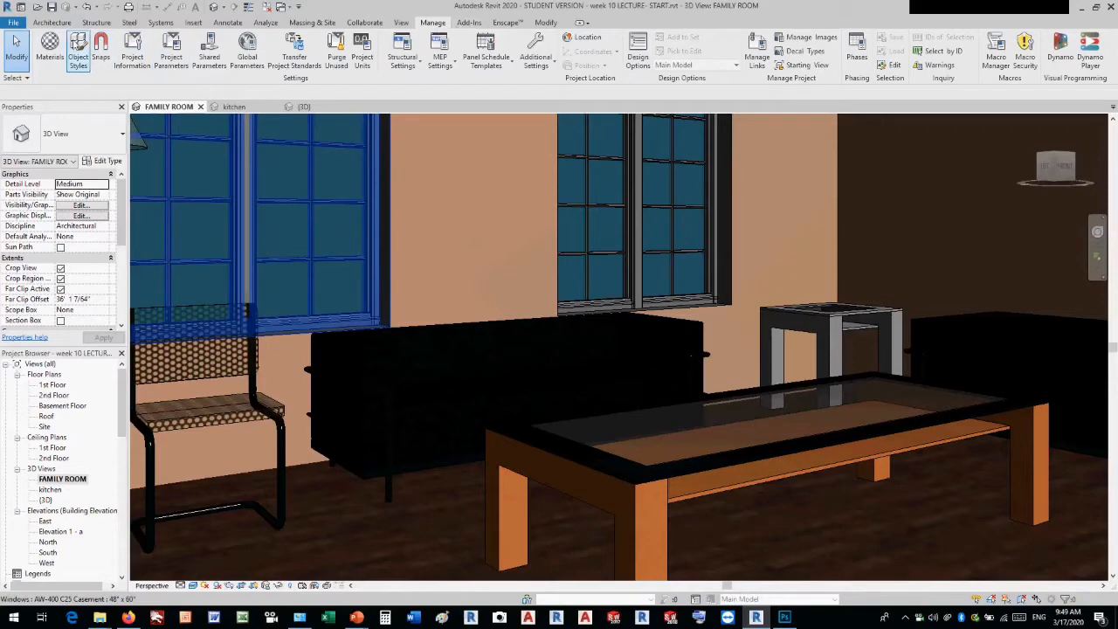
Replace the SEAMLESS material's appearance image with FABRIC-SEAMLESS.jpg from the MATERIAL MAPS folder
click(51, 46)
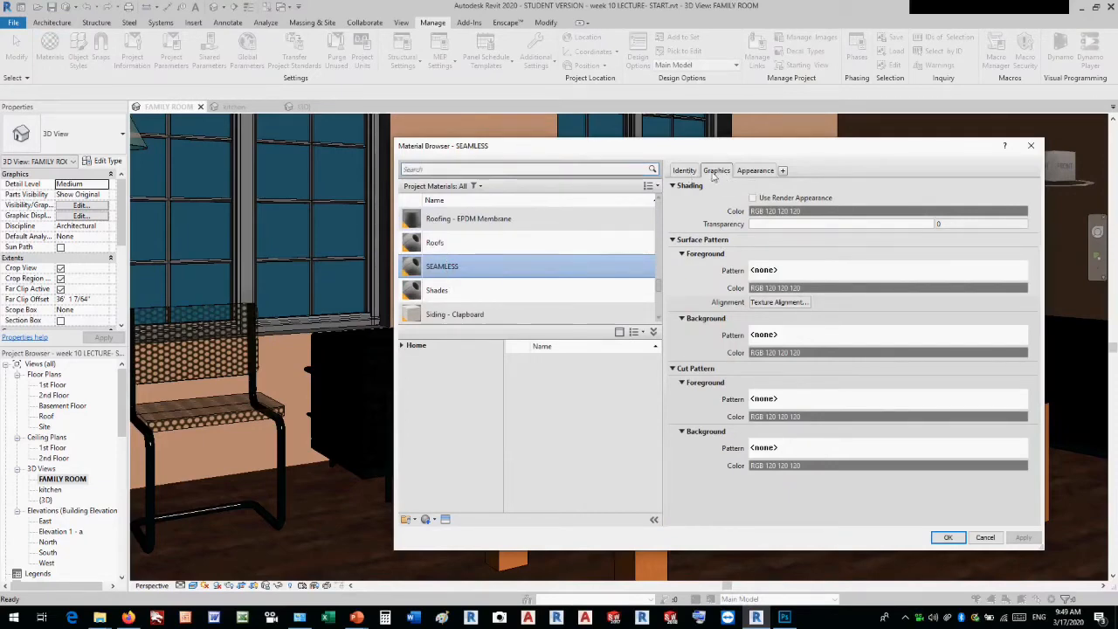
click(754, 171)
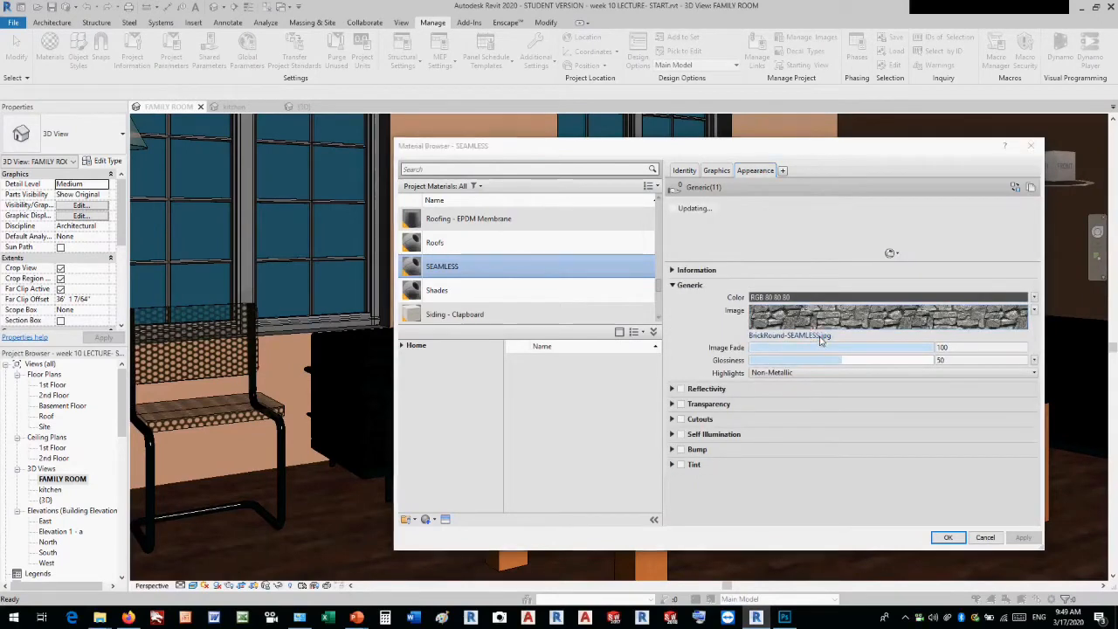
click(818, 335)
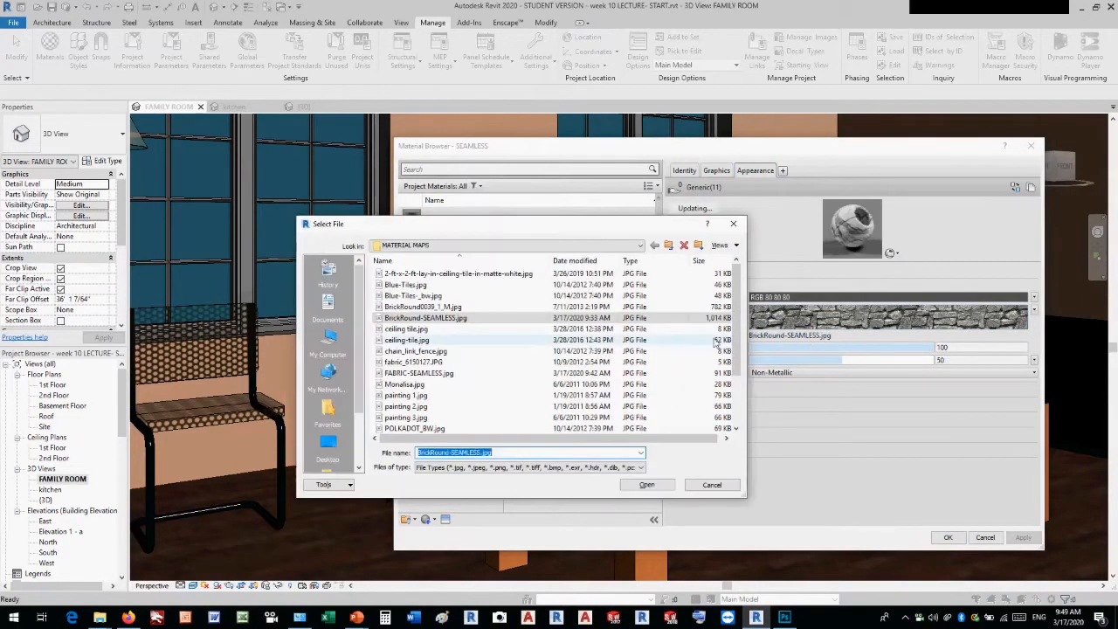
double_click(441, 373)
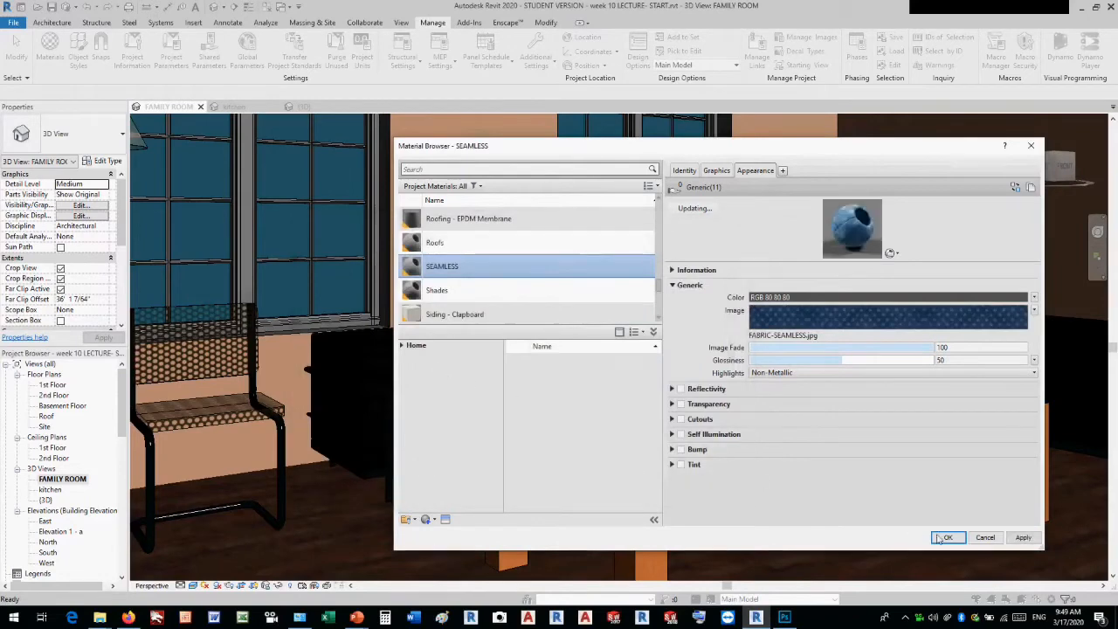
Replace the NONE SEAMLESS material's appearance image with fabric_6150127.JPG and accept the material changes
scroll(480, 267, up, 3)
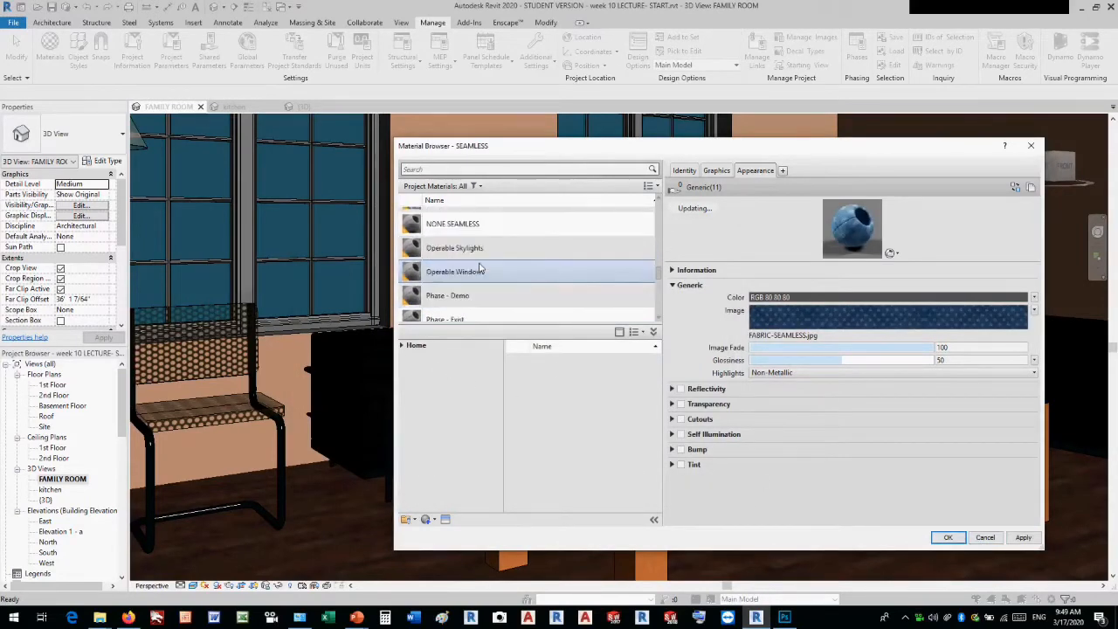
click(477, 225)
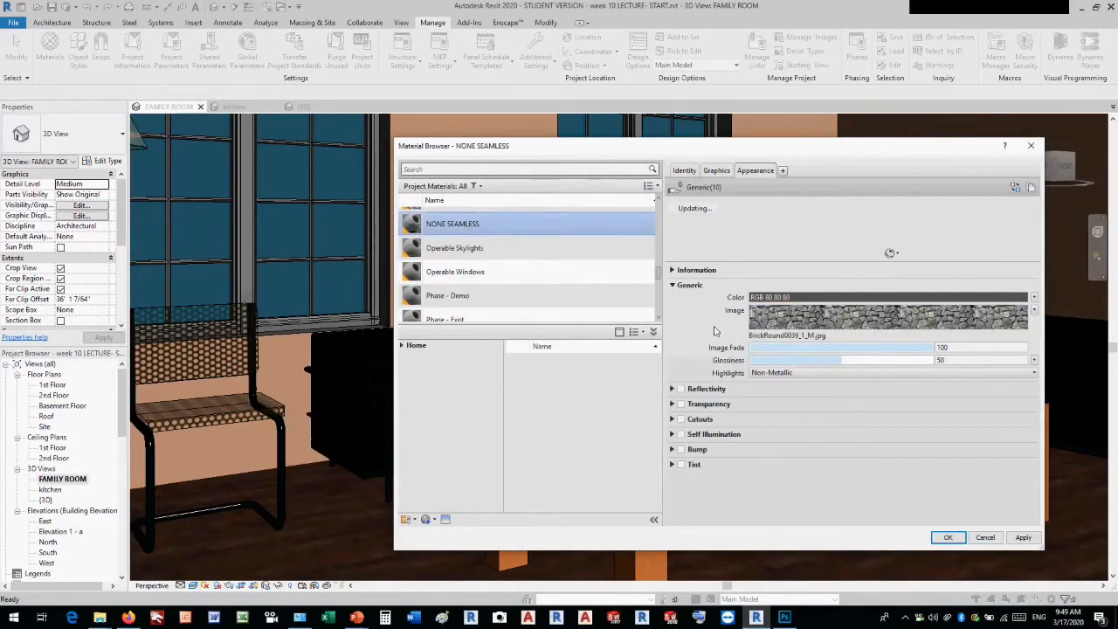
click(775, 335)
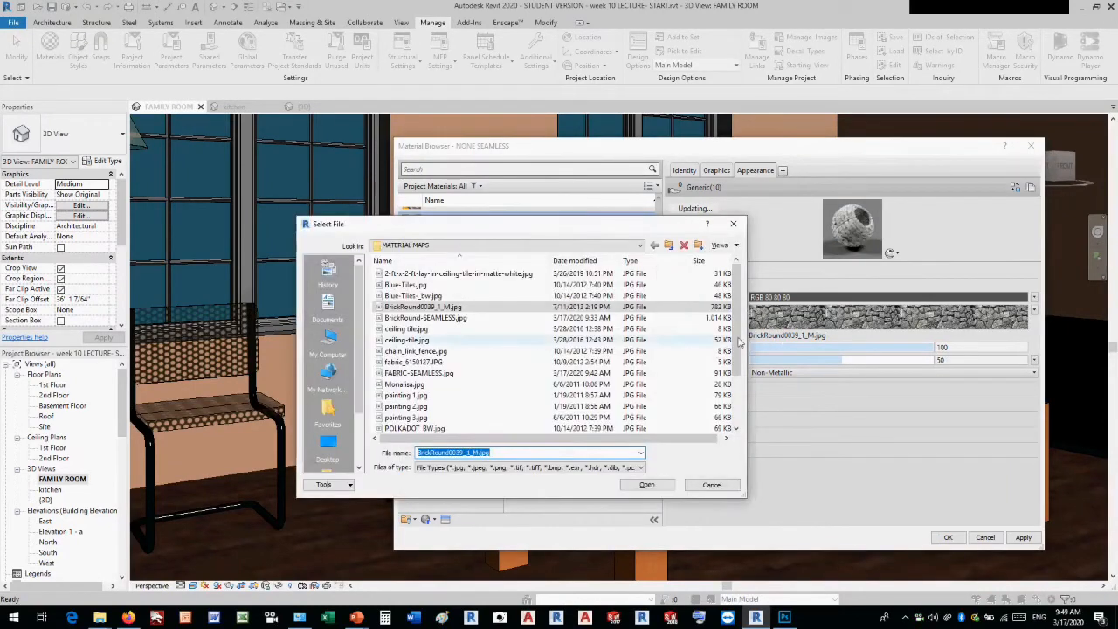
double_click(440, 361)
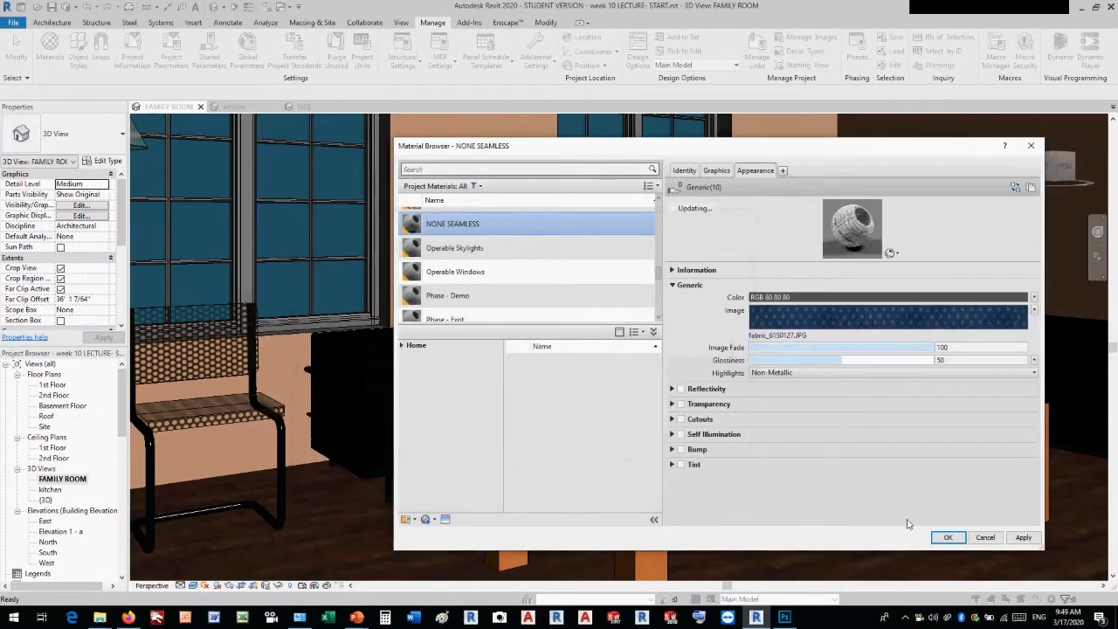
click(941, 536)
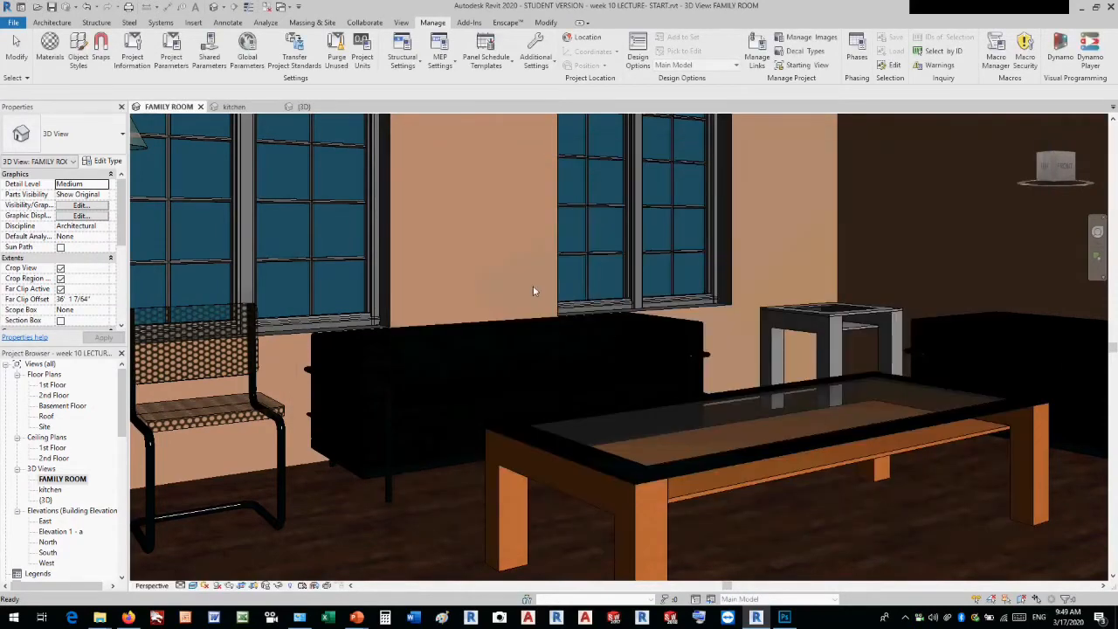
Set the Cushion Material of the Sofa-Corbu type beneath the windows to NONE SEAMLESS and apply it
click(509, 326)
click(118, 162)
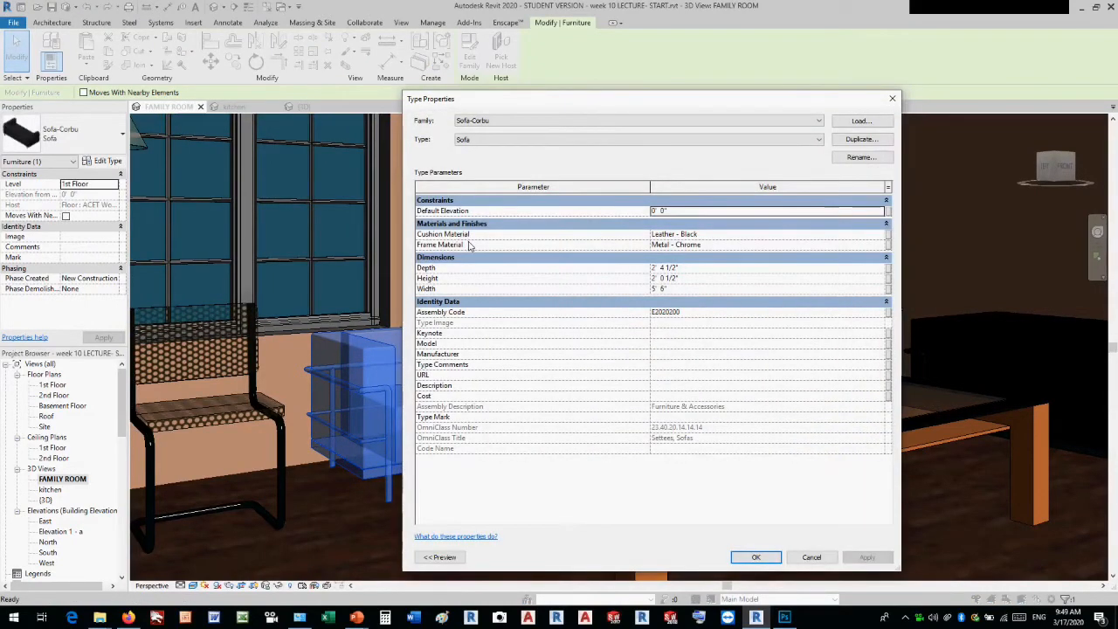
click(704, 236)
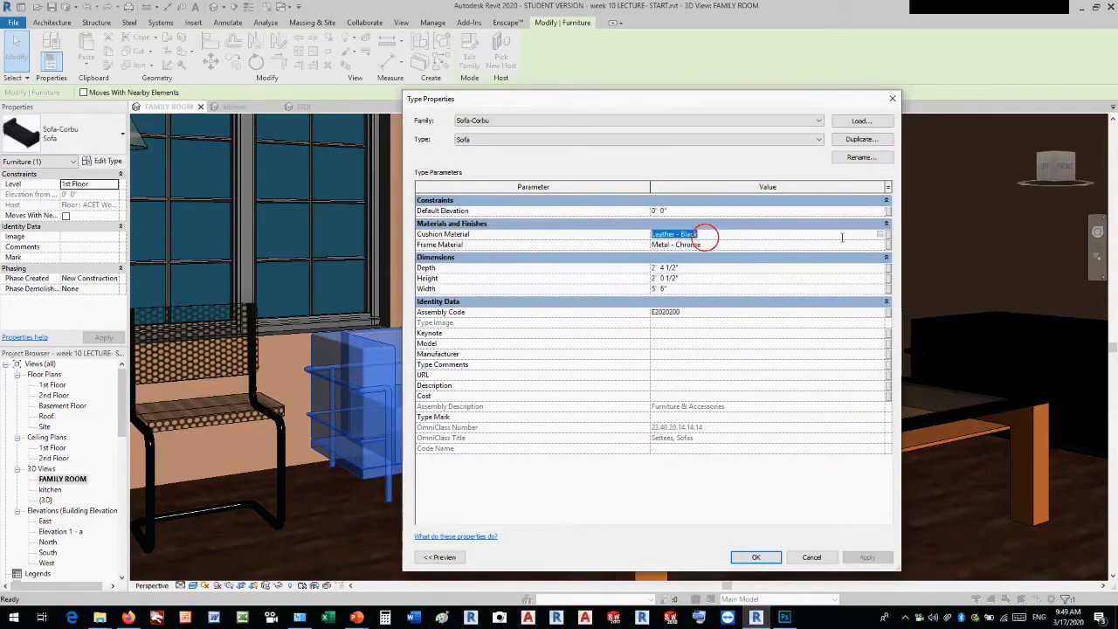
click(882, 235)
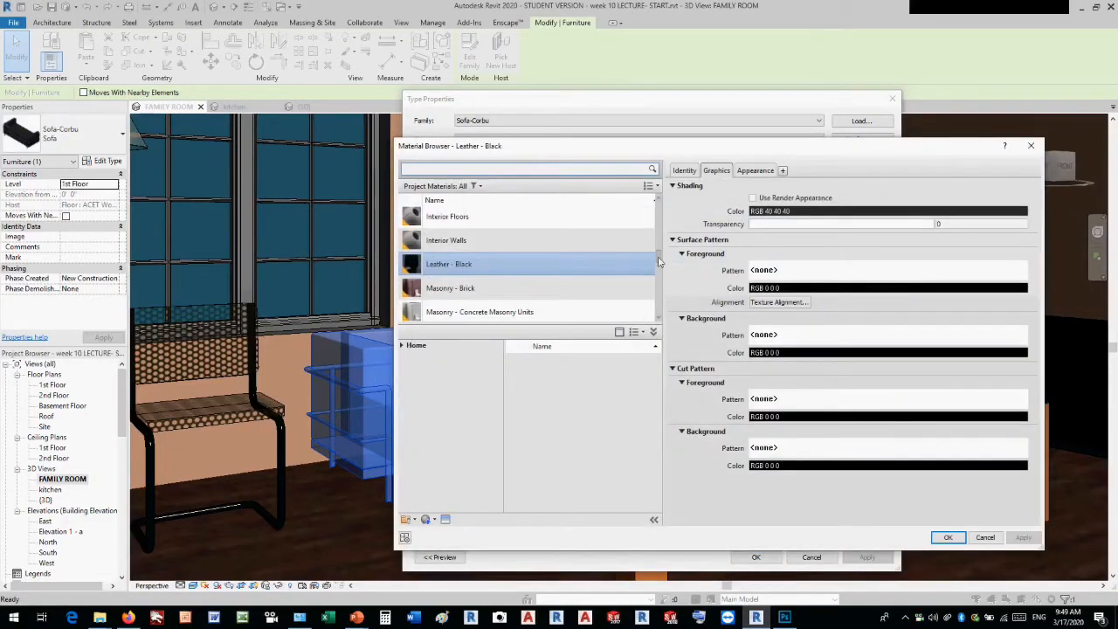
click(483, 168)
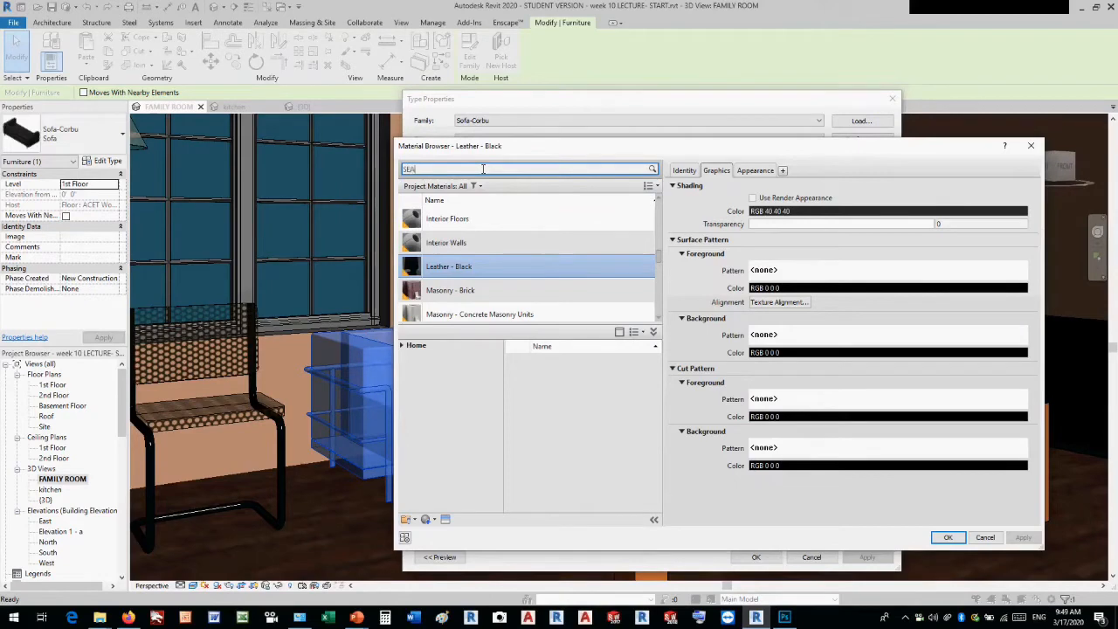
text(SEAM)
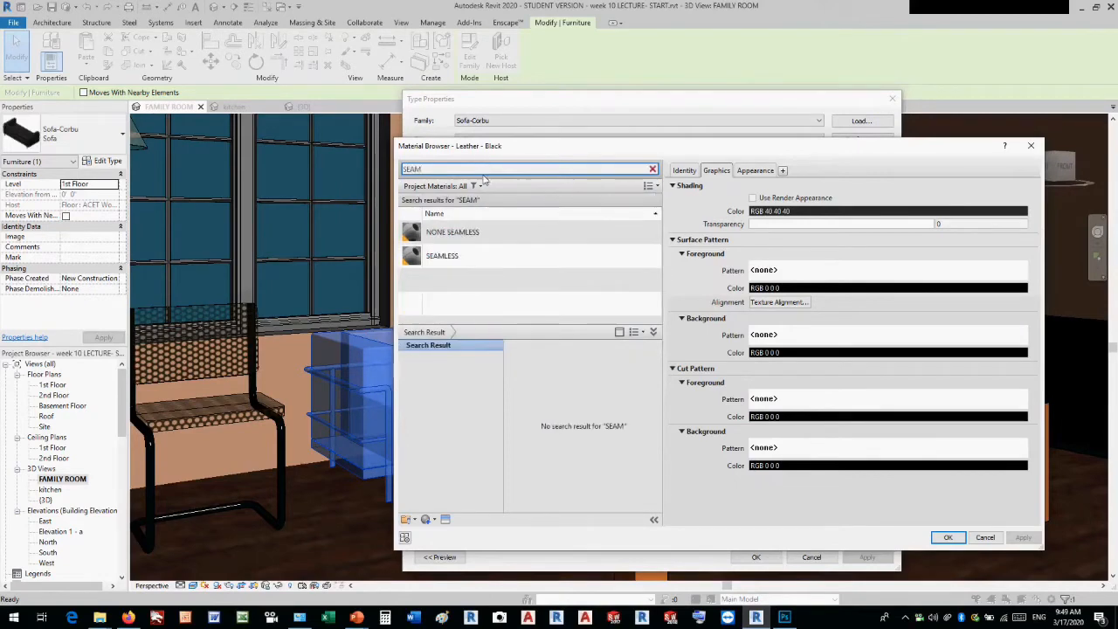
click(477, 233)
click(948, 537)
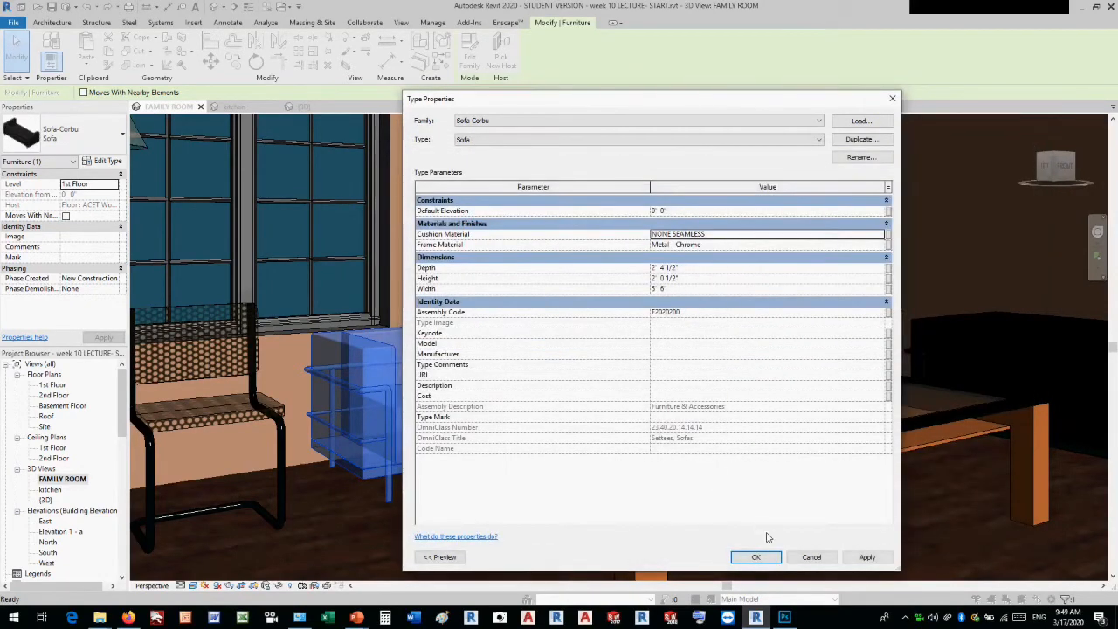
click(853, 559)
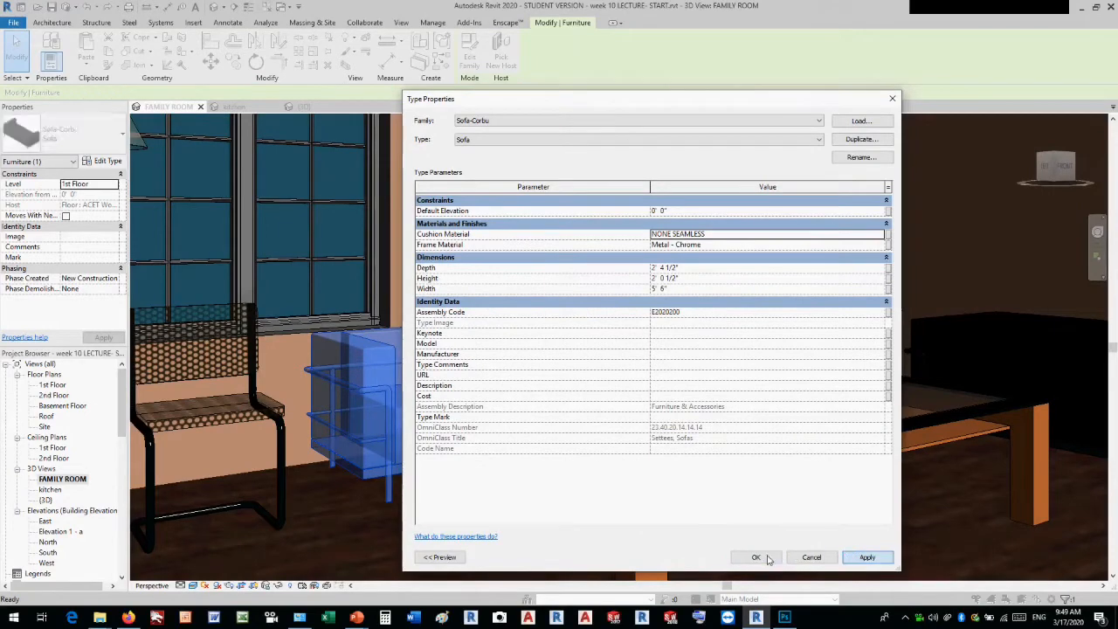
Accept the sofa's type properties and examine the cushion fabric on the sofa beneath the windows
click(757, 557)
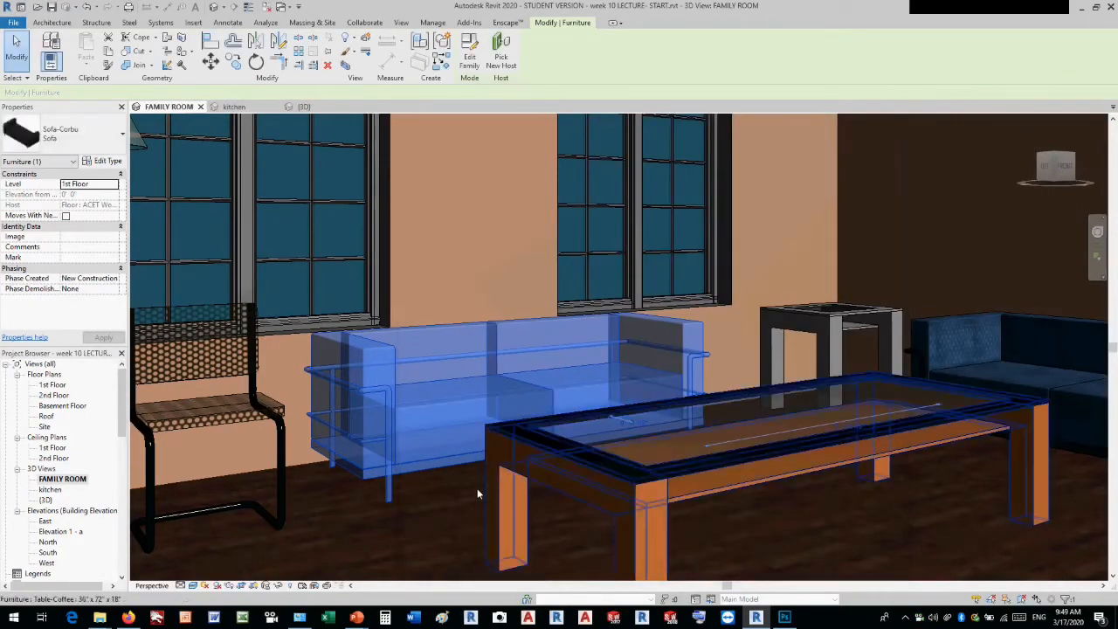
key(Escape)
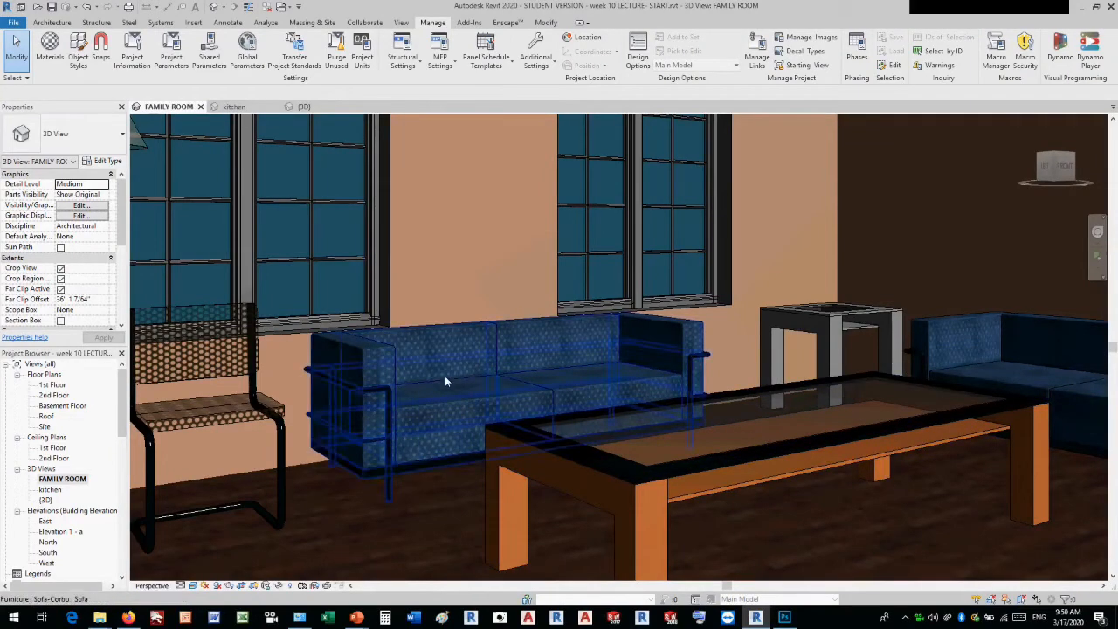
scroll(445, 382, up, 3)
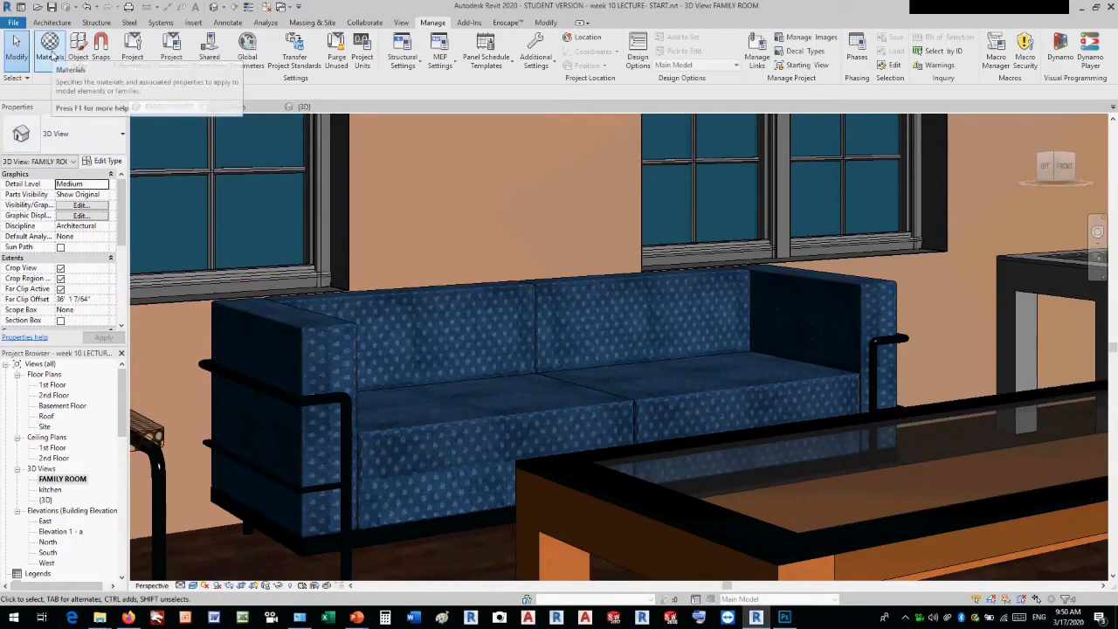
Compare the appearance images of the NONE SEAMLESS and SEAMLESS materials, and try to assign SEAMLESS as the sofa's Cushion Material
click(405, 286)
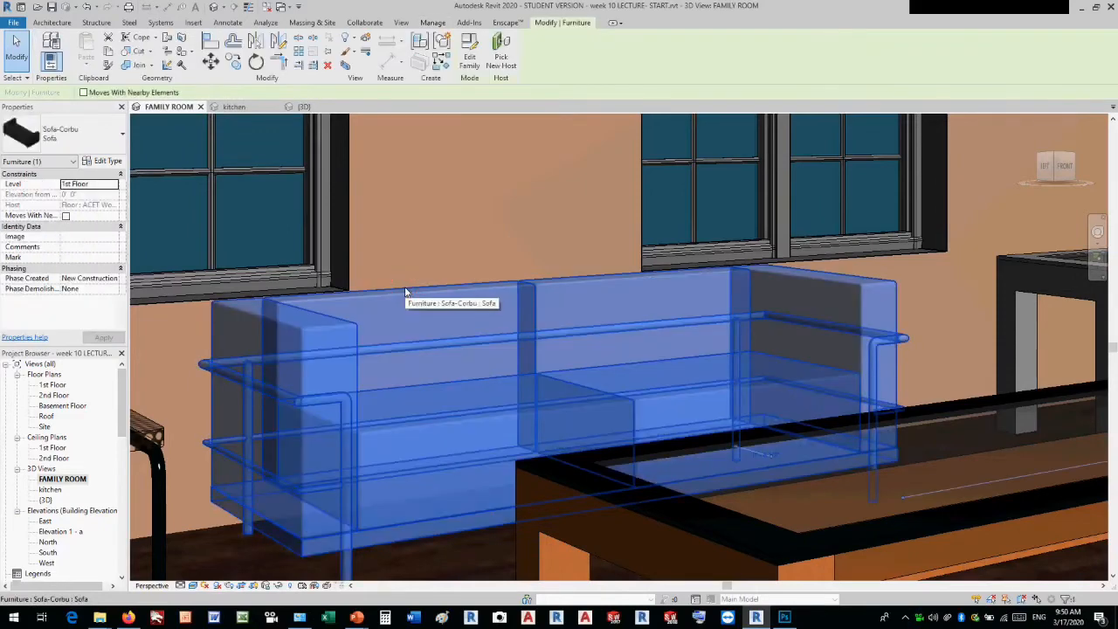
click(104, 161)
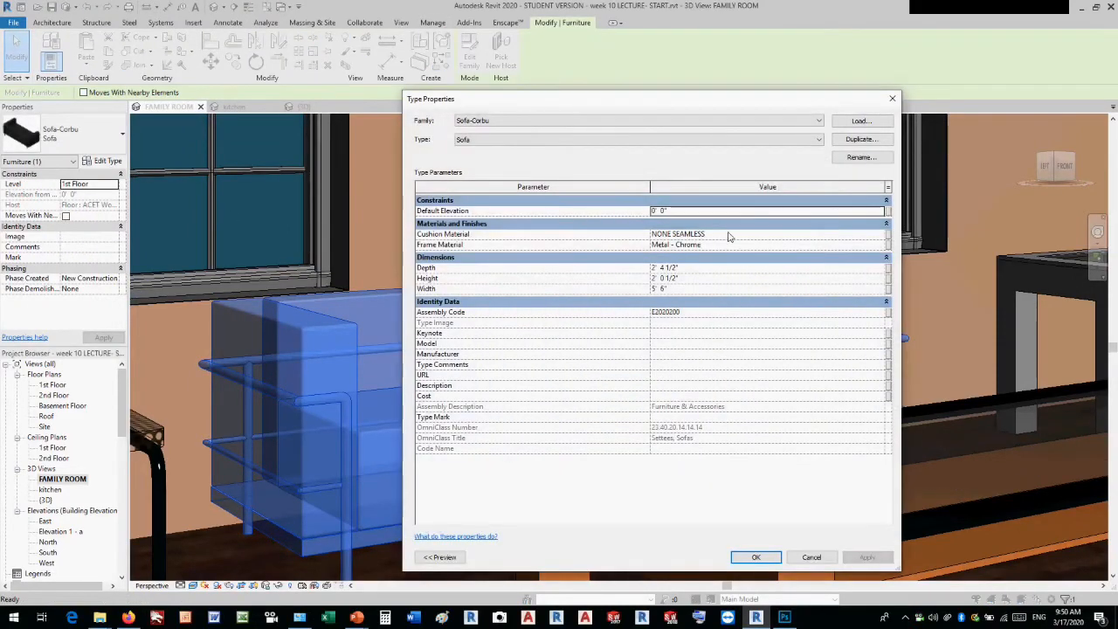
click(819, 235)
click(878, 235)
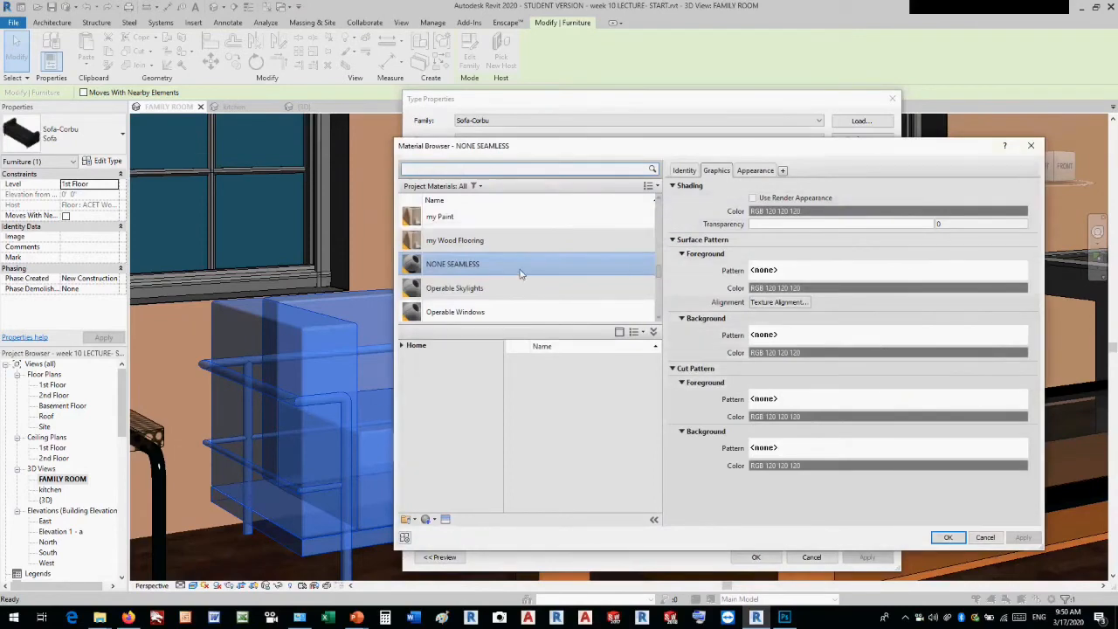
click(753, 171)
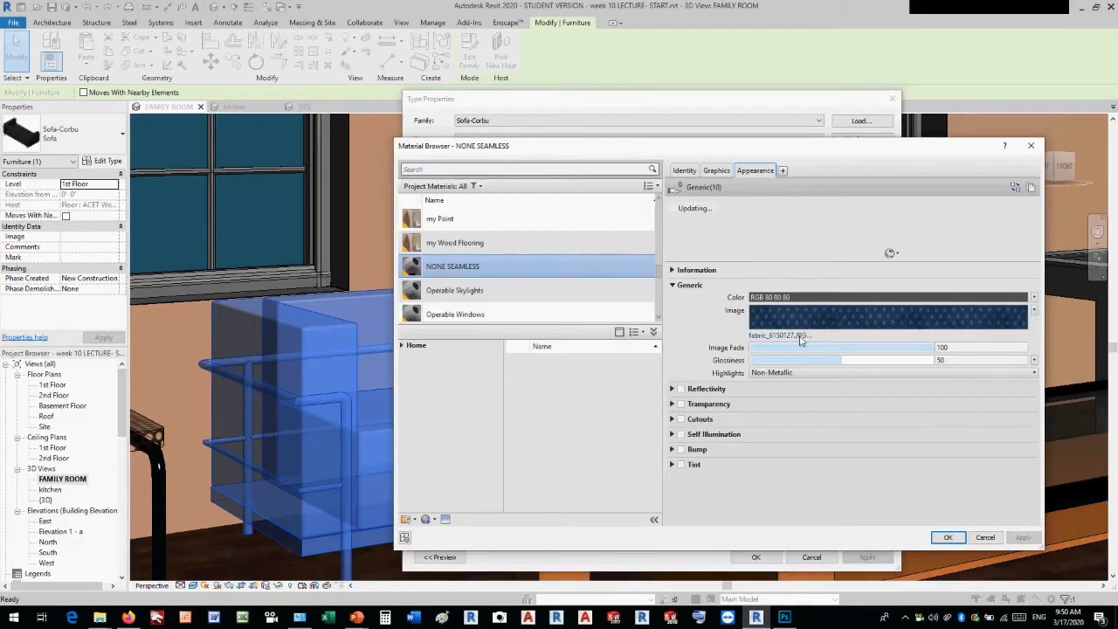
scroll(660, 275, down, 5)
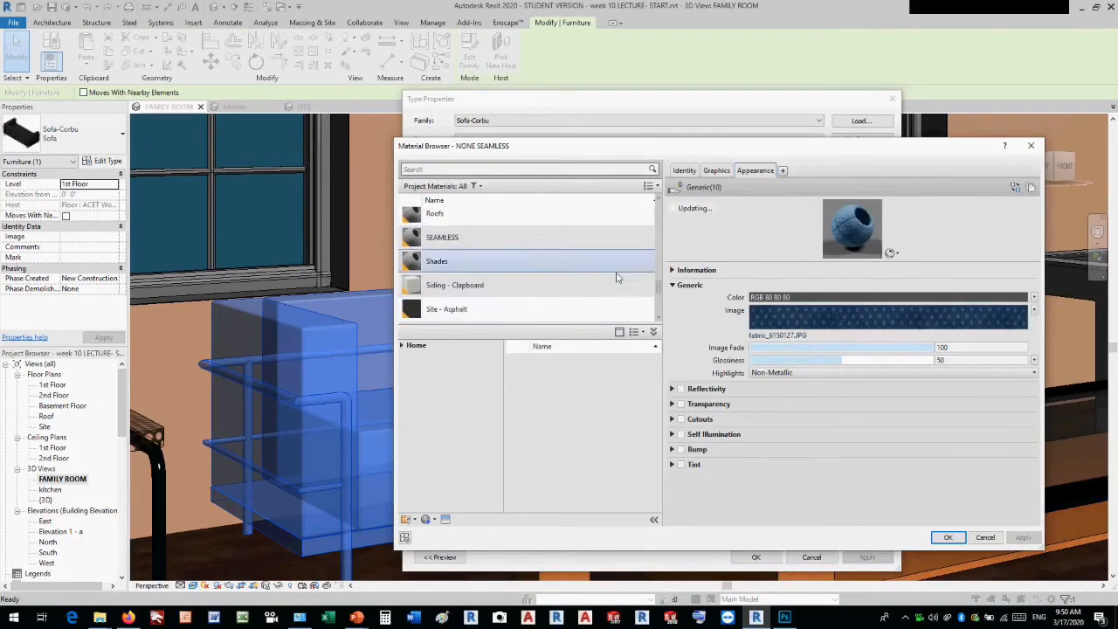
click(491, 242)
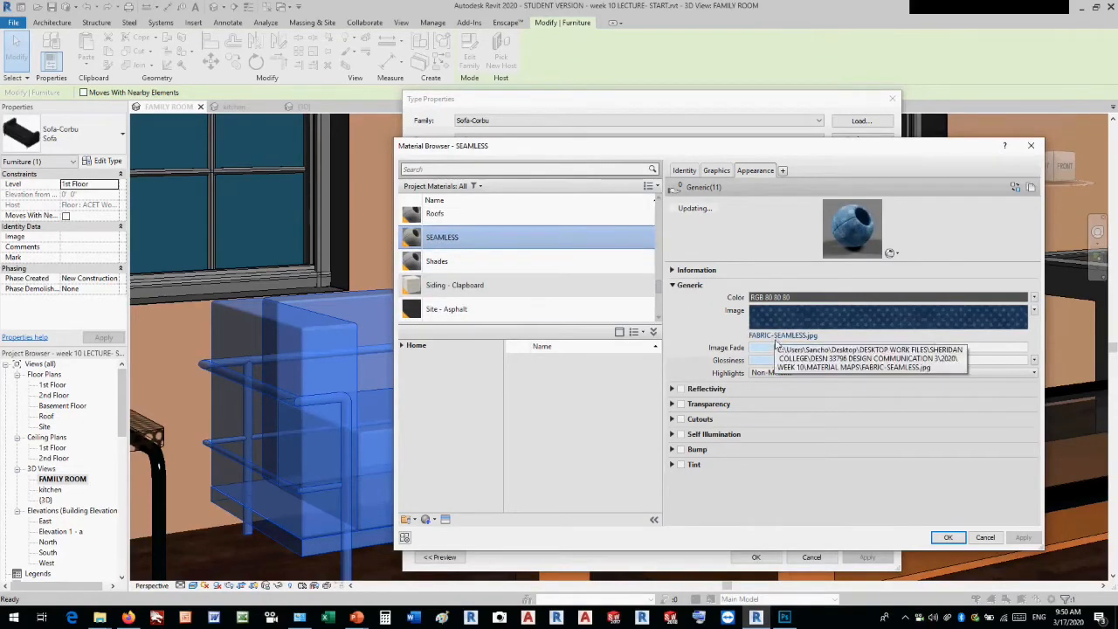
click(961, 538)
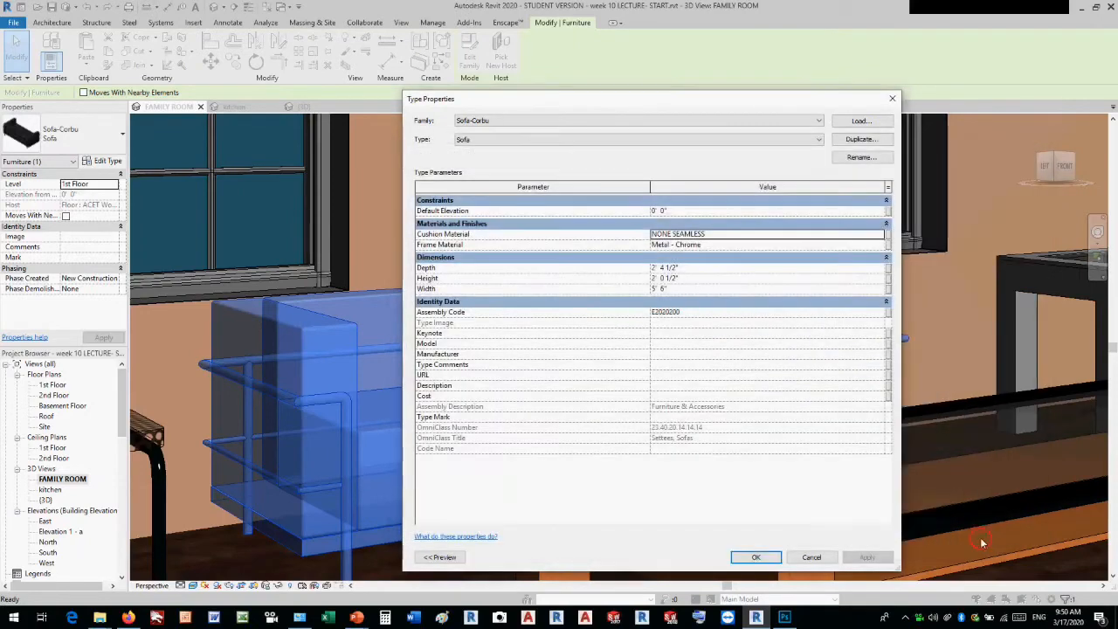
Search the project materials for SEAM and apply SEAMLESS as the Cushion Material of the Sofa-Corbu type
click(872, 237)
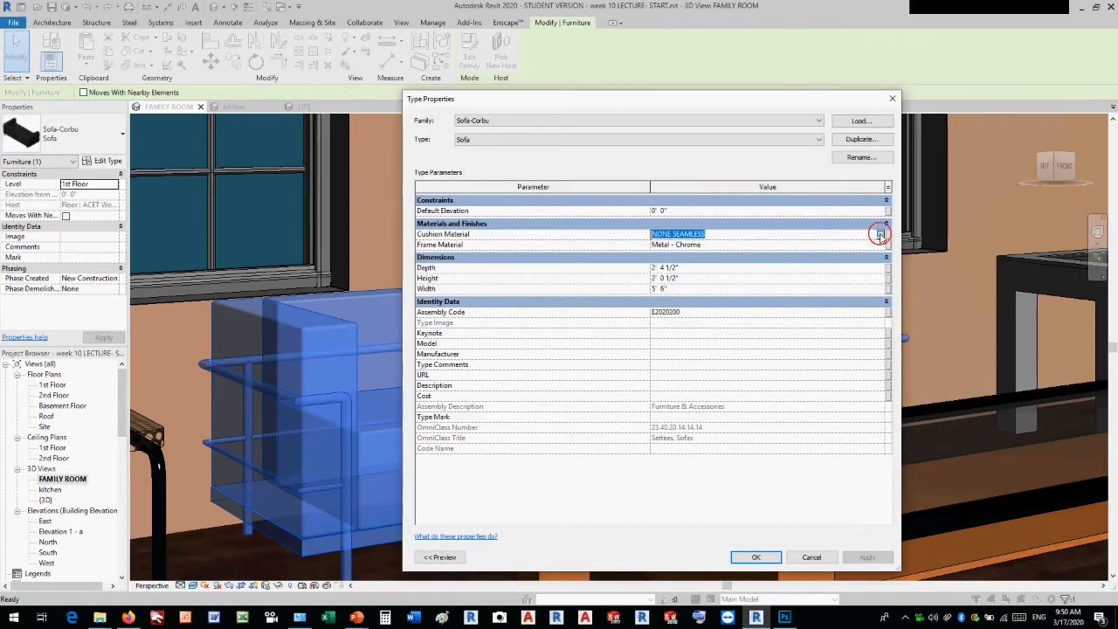
click(879, 234)
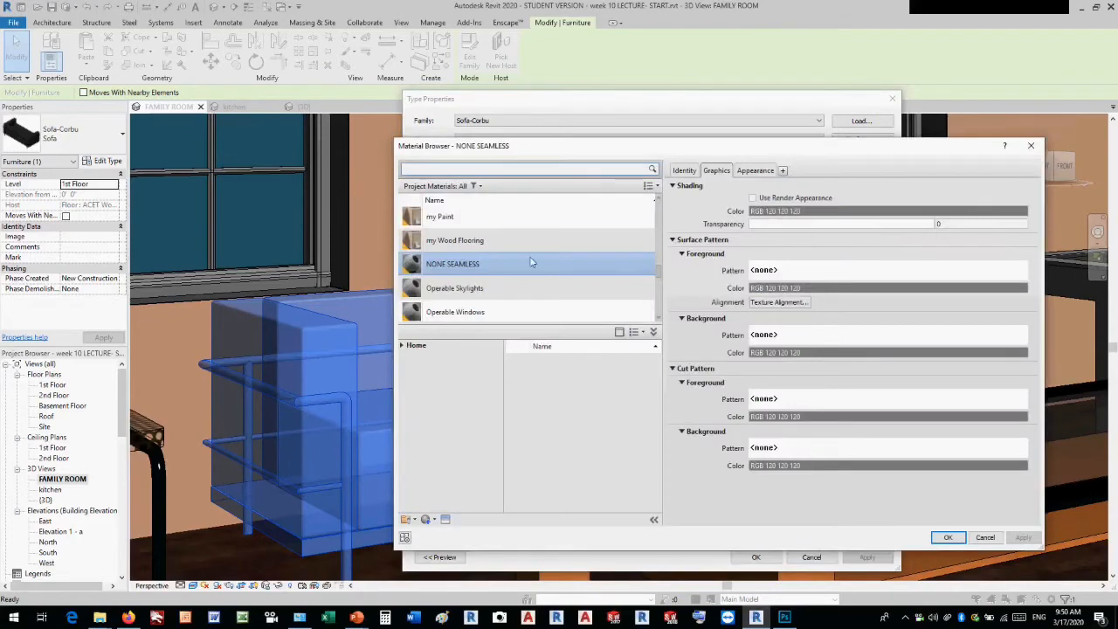
scroll(529, 262, down, 5)
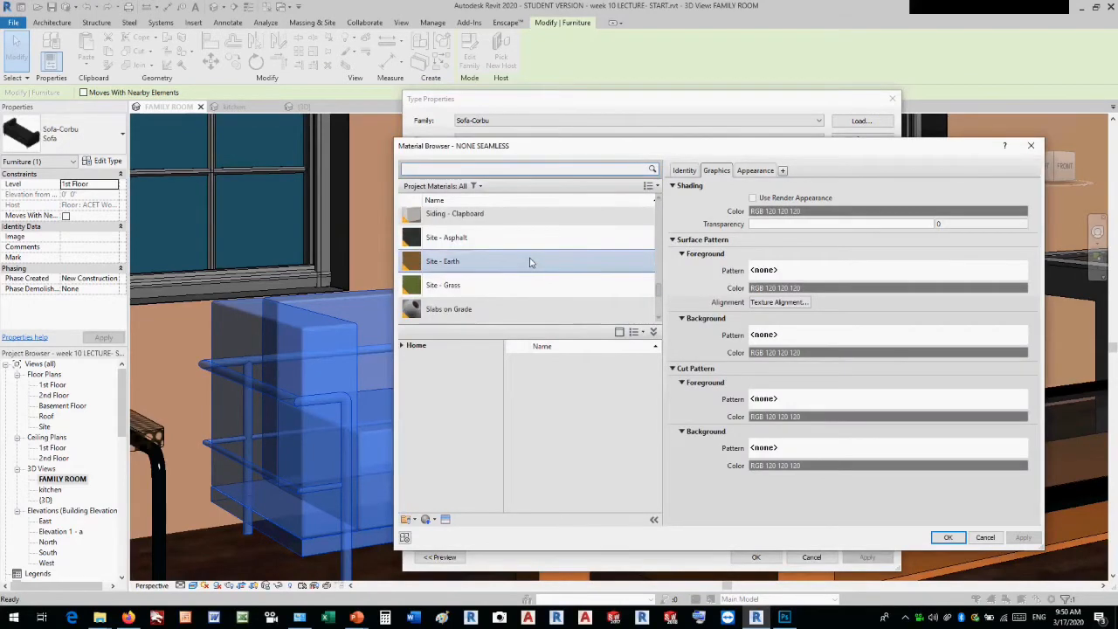
scroll(530, 262, down, 3)
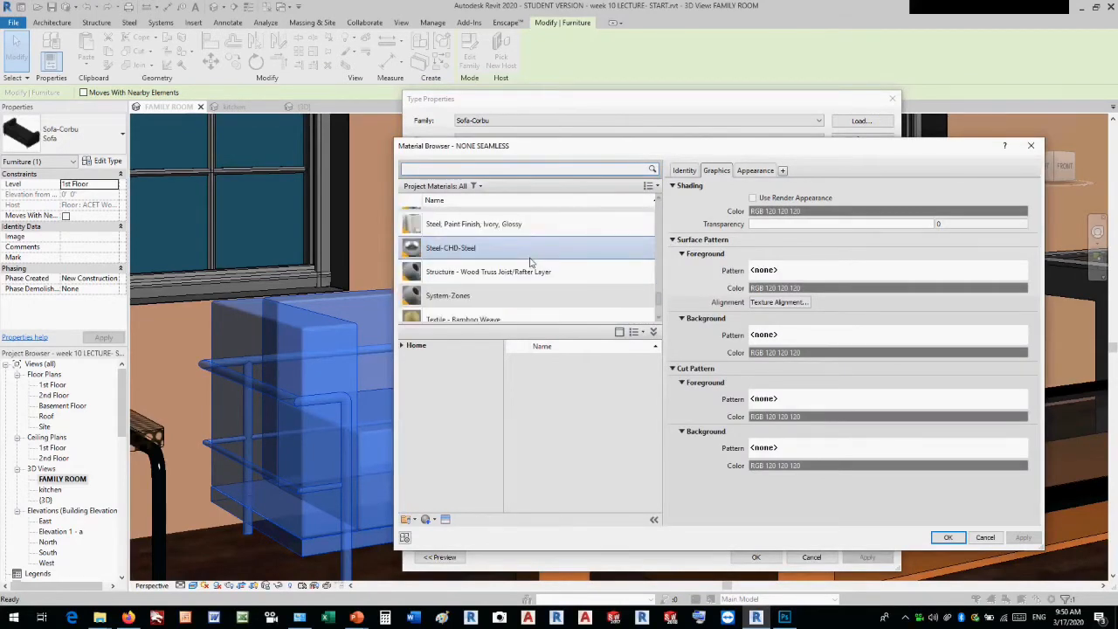
scroll(529, 262, up, 3)
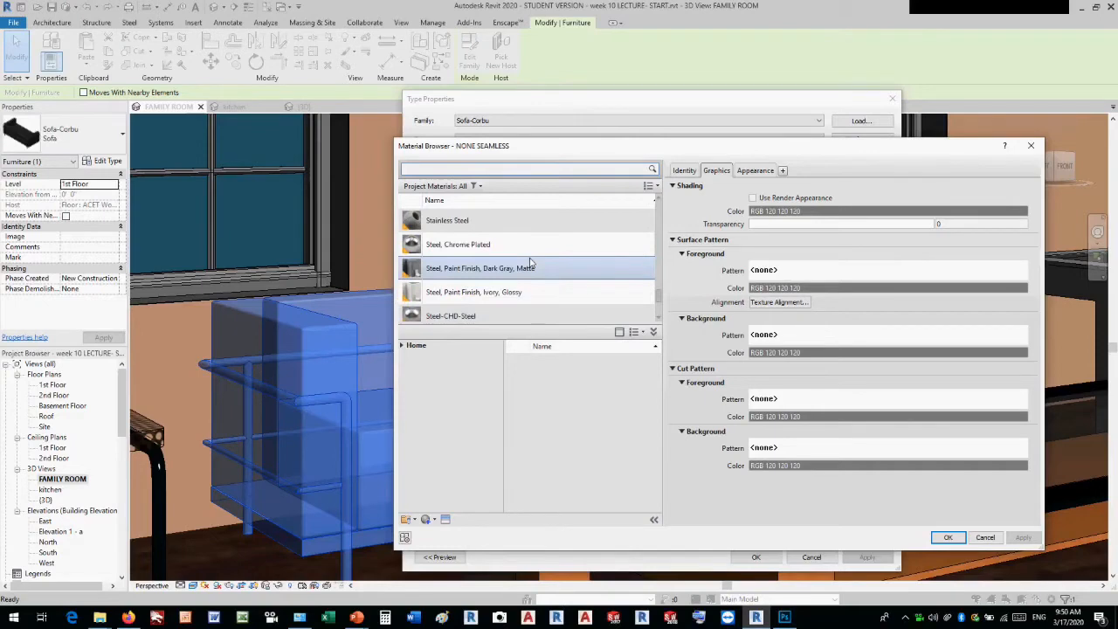
click(505, 172)
text(SEAM)
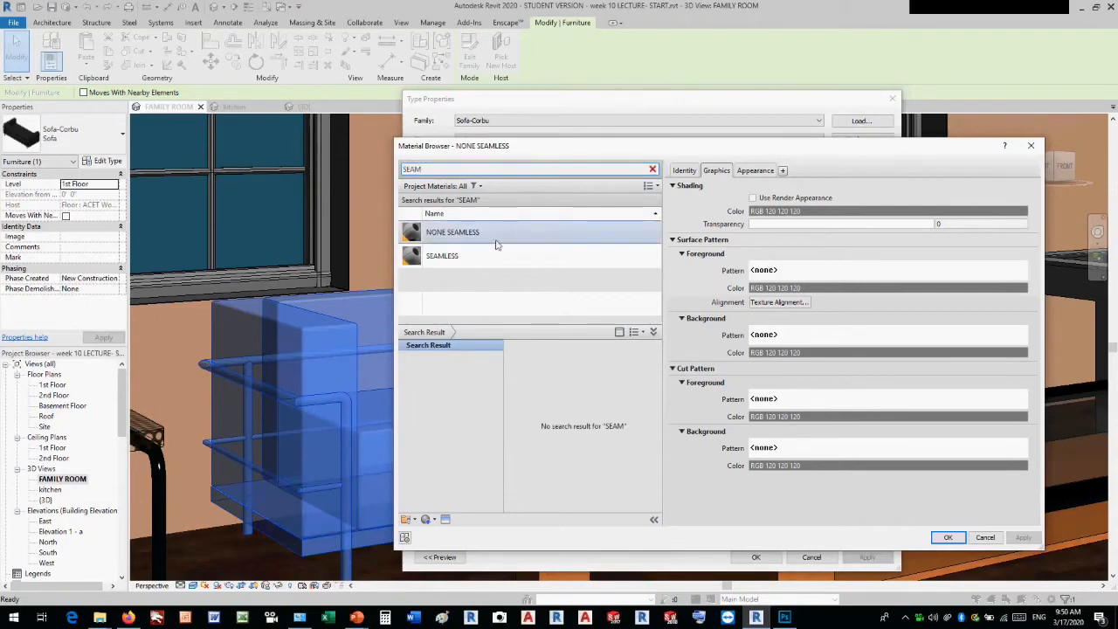
click(493, 256)
double_click(494, 256)
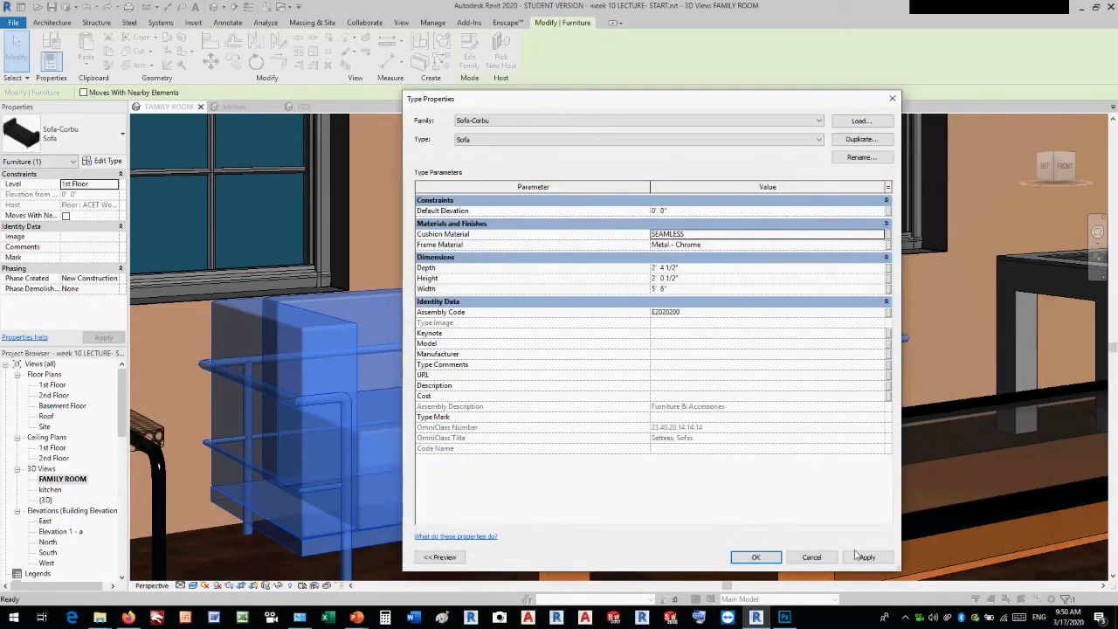
click(862, 557)
click(765, 557)
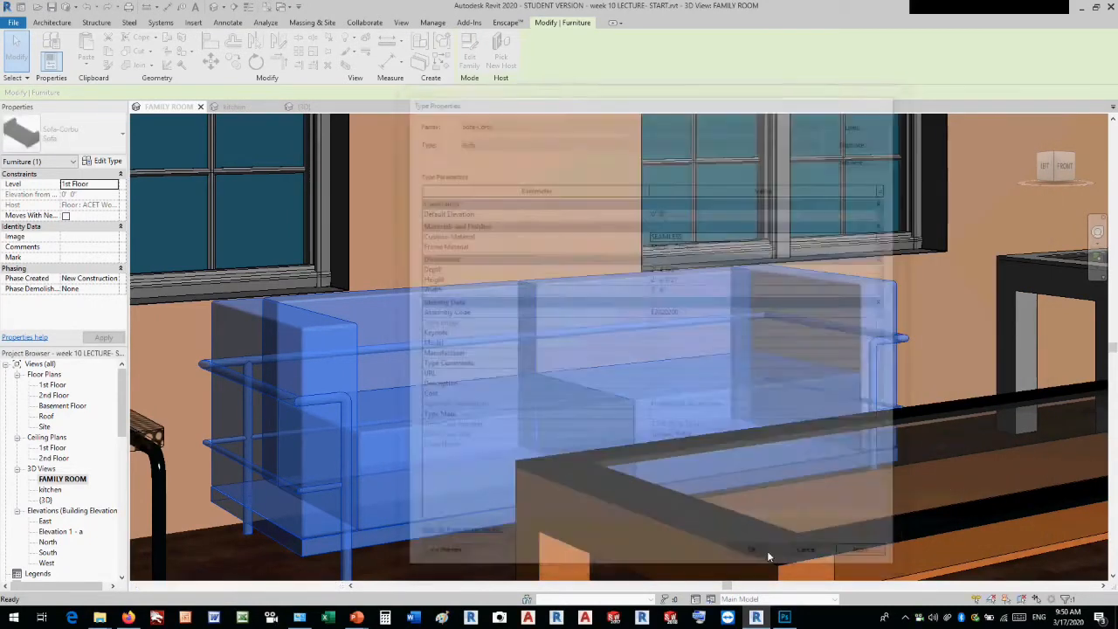
click(234, 542)
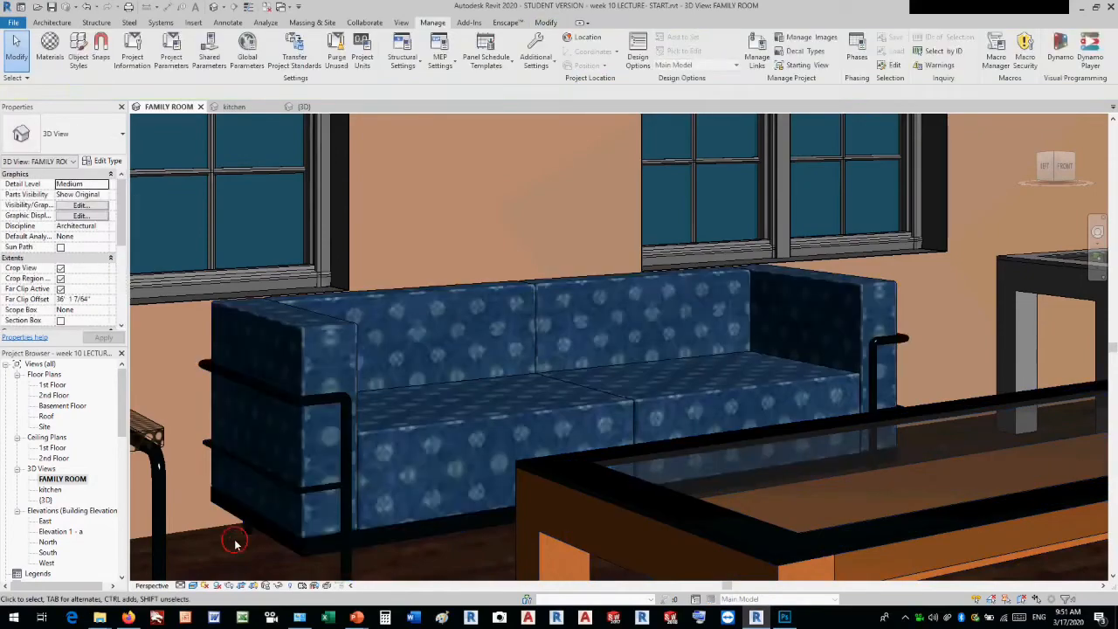
scroll(568, 349, down, 3)
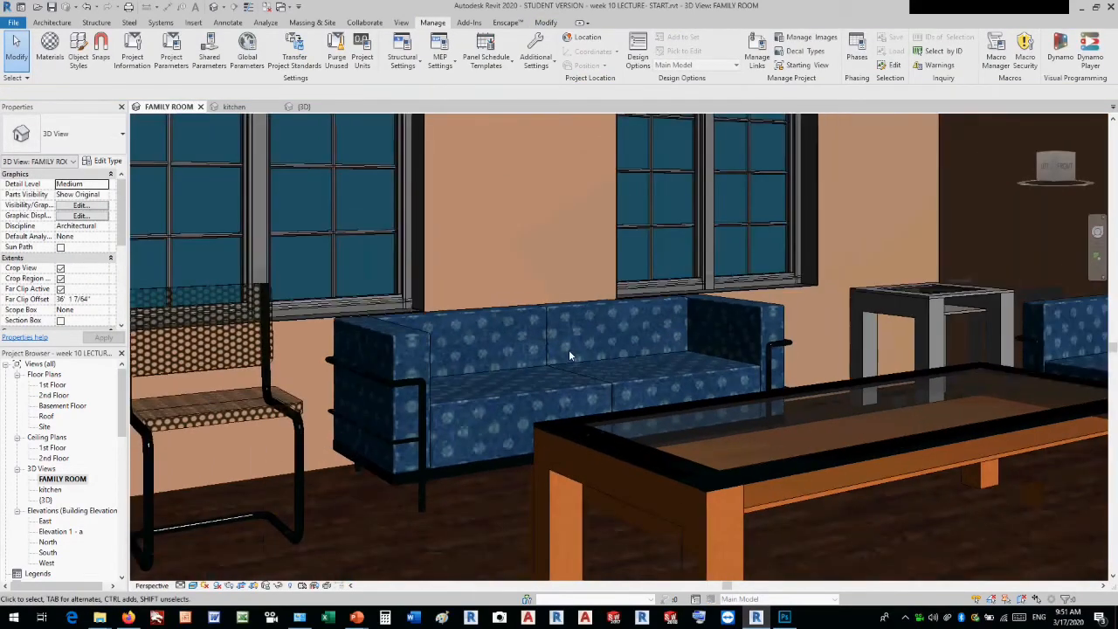
scroll(569, 349, down, 2)
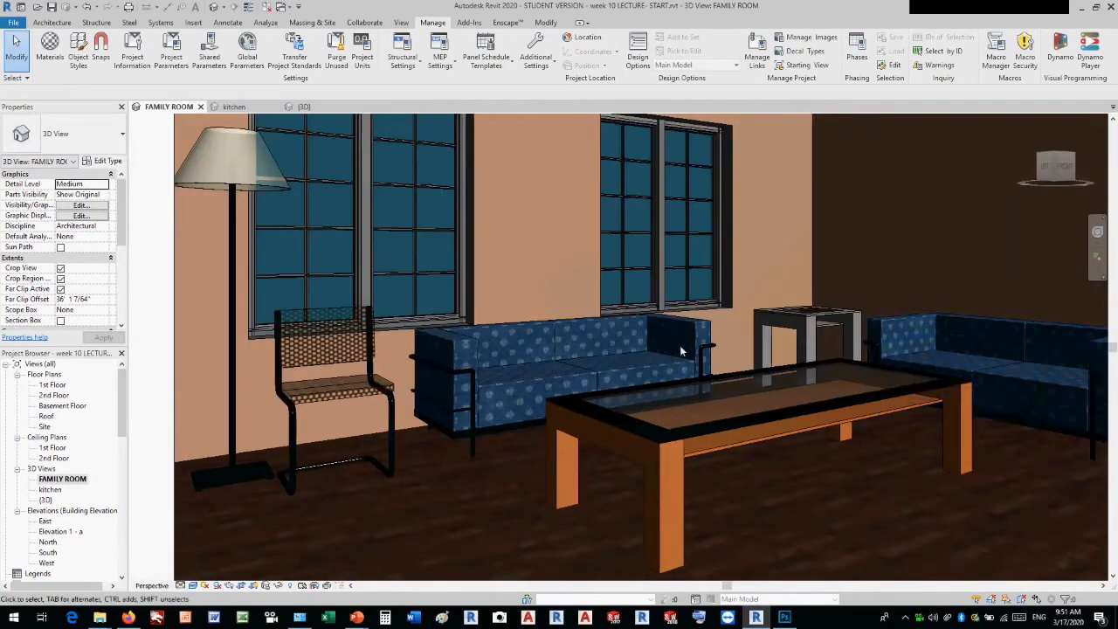
scroll(623, 345, up, 2)
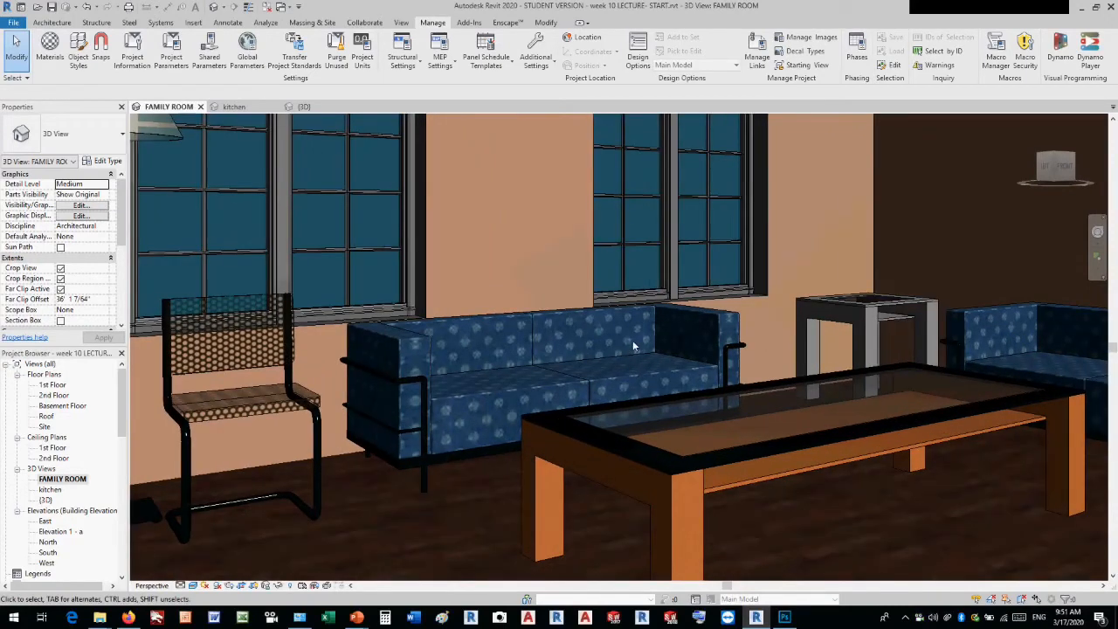
click(106, 162)
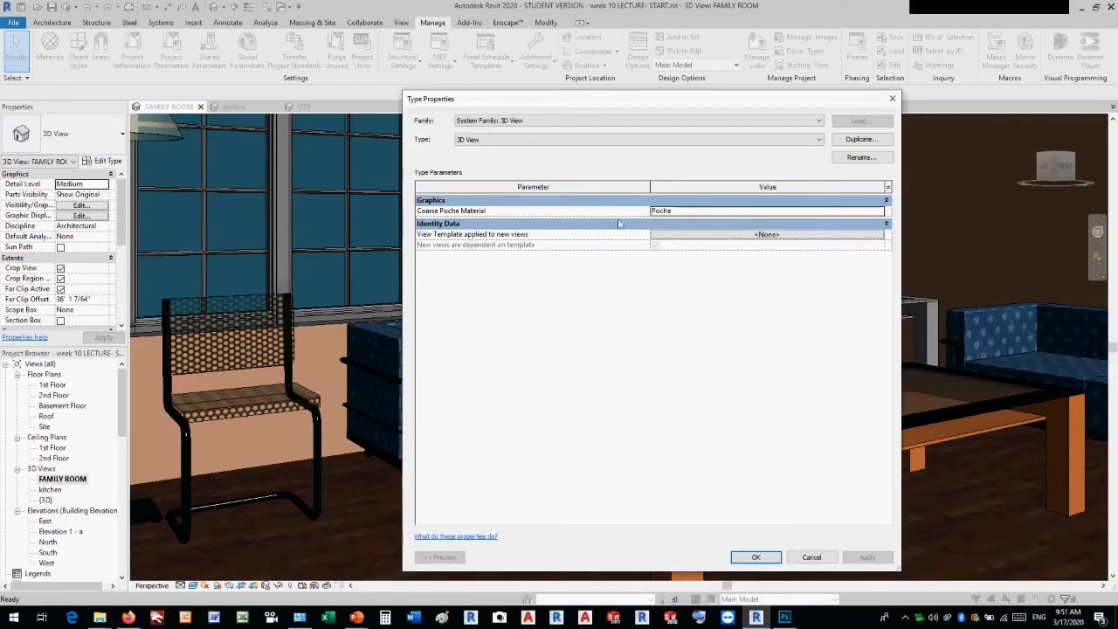
click(892, 98)
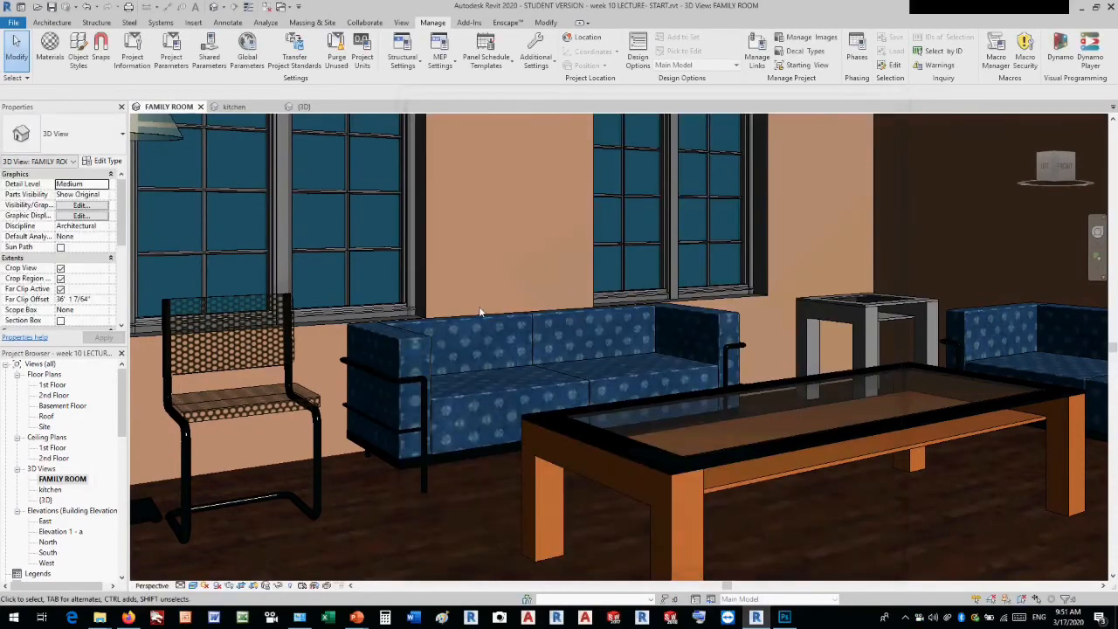
Open the SEAMLESS material's FABRIC-SEAMLESS.jpg image for editing from the Cushion Material of the sofa beneath the windows
click(481, 315)
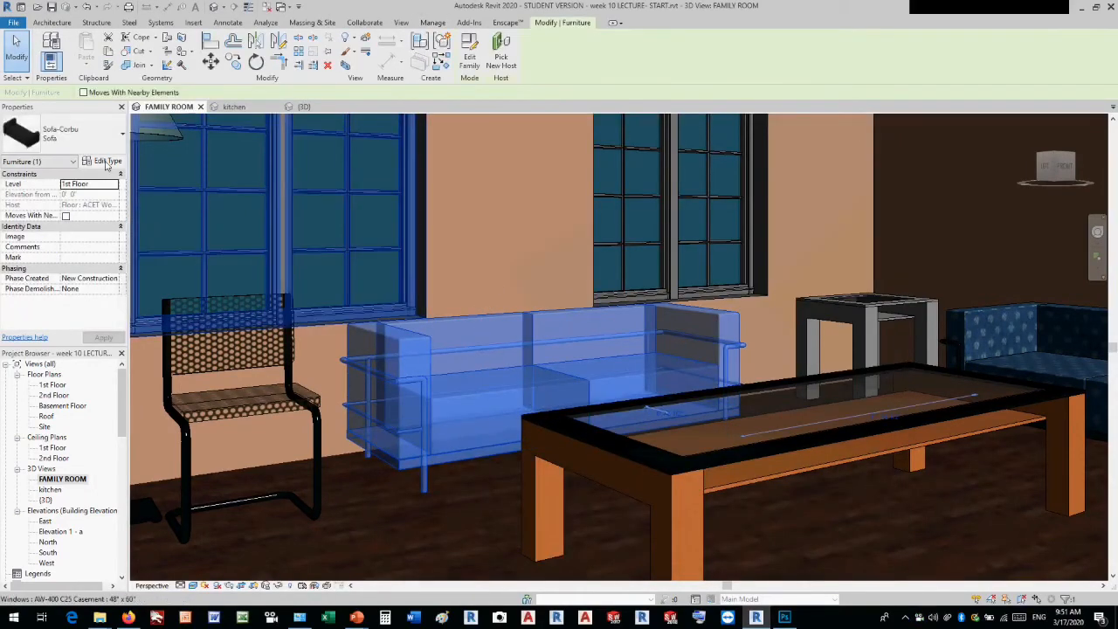
click(105, 161)
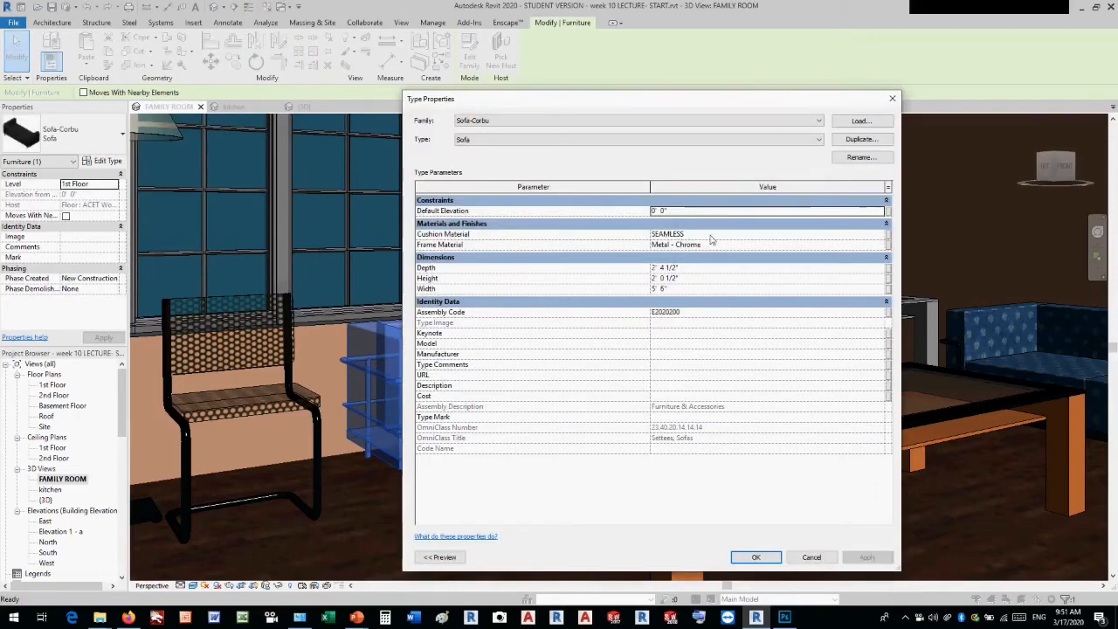
click(844, 234)
click(881, 235)
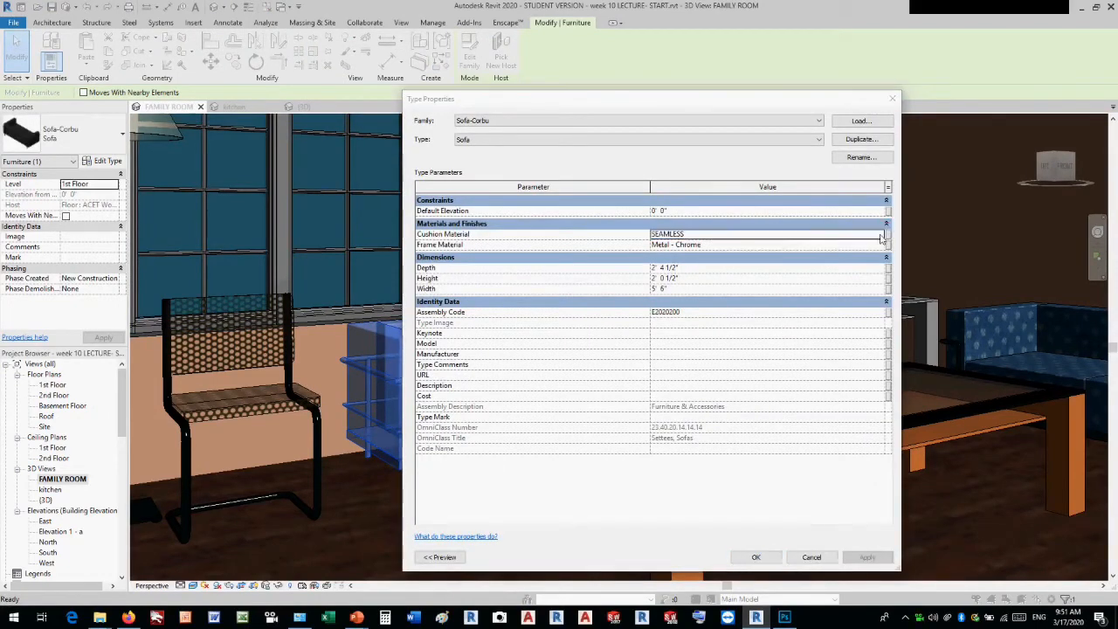
click(489, 262)
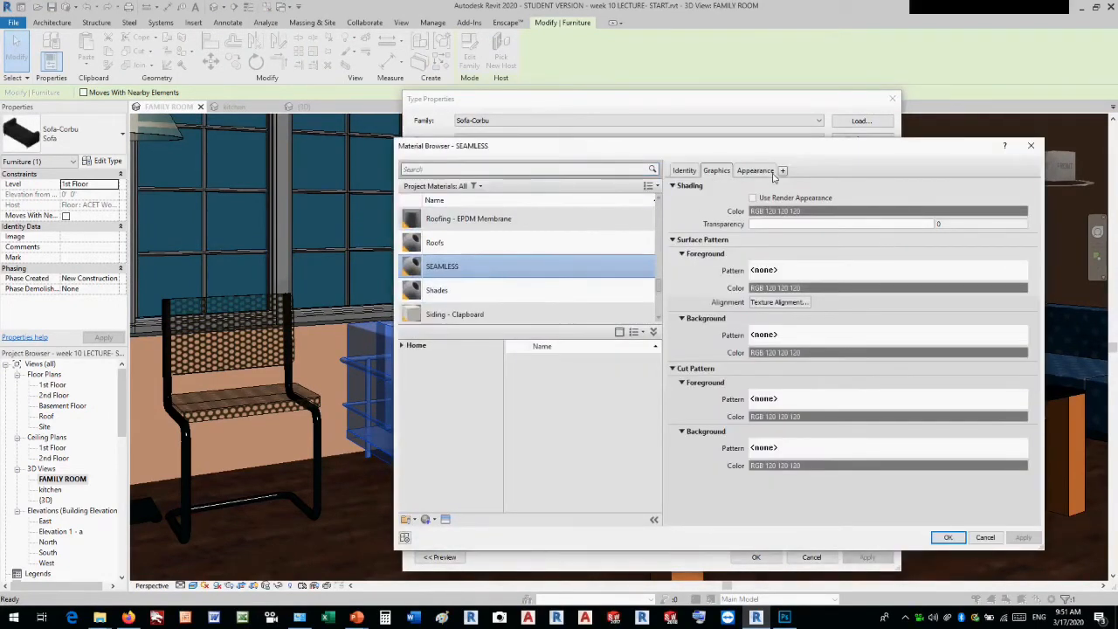
click(767, 171)
click(1034, 310)
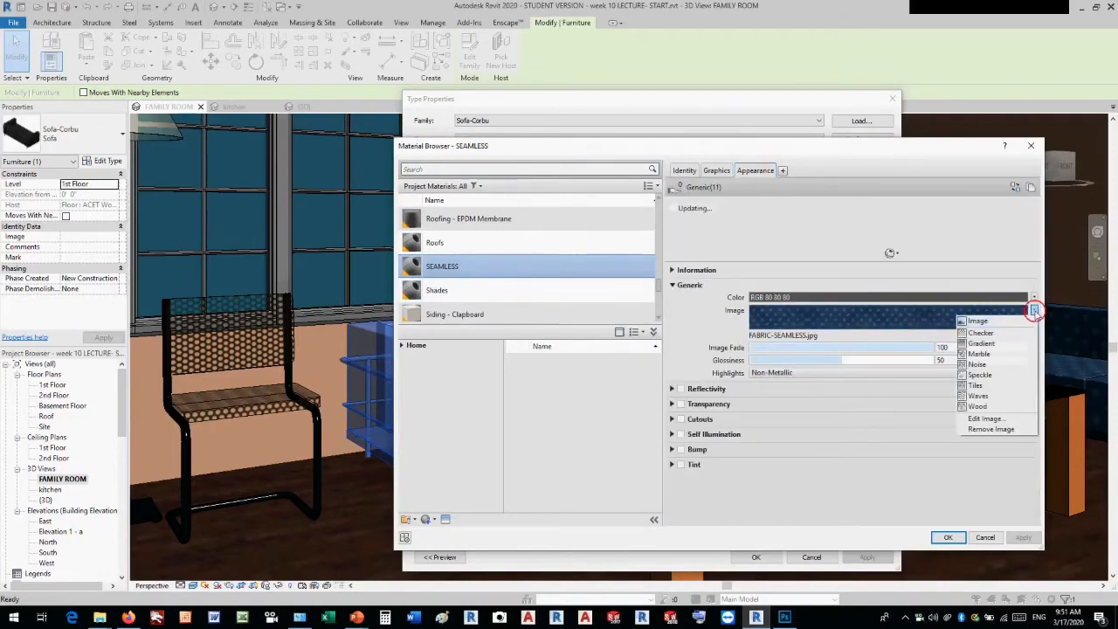
click(996, 420)
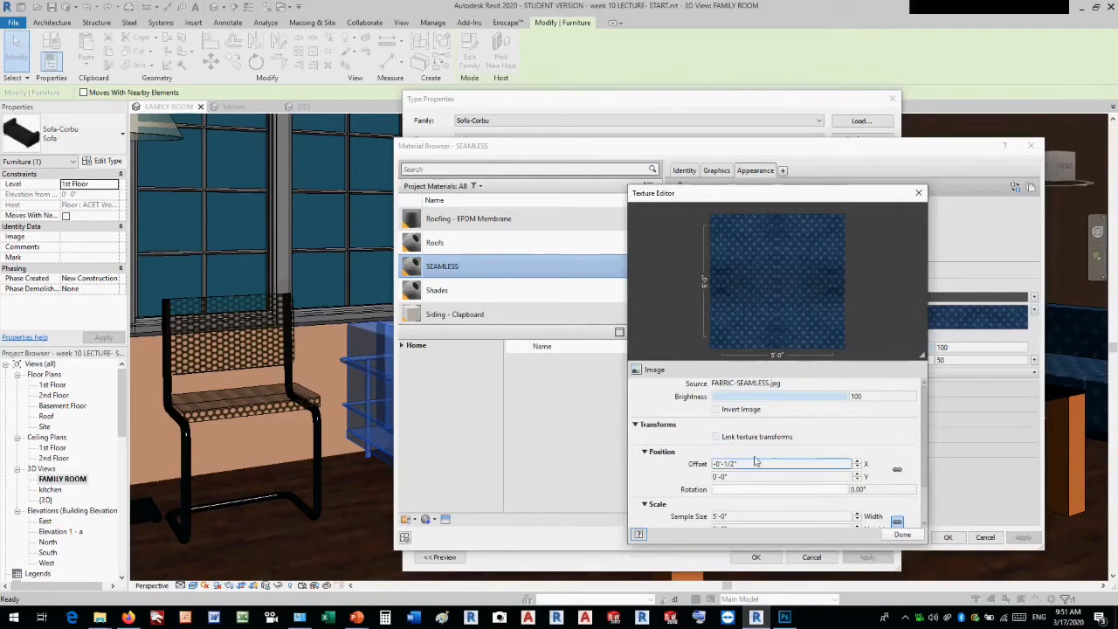
Set the fabric texture's sample size to 1' with linked width and height, and finish the texture edit
scroll(759, 472, down, 2)
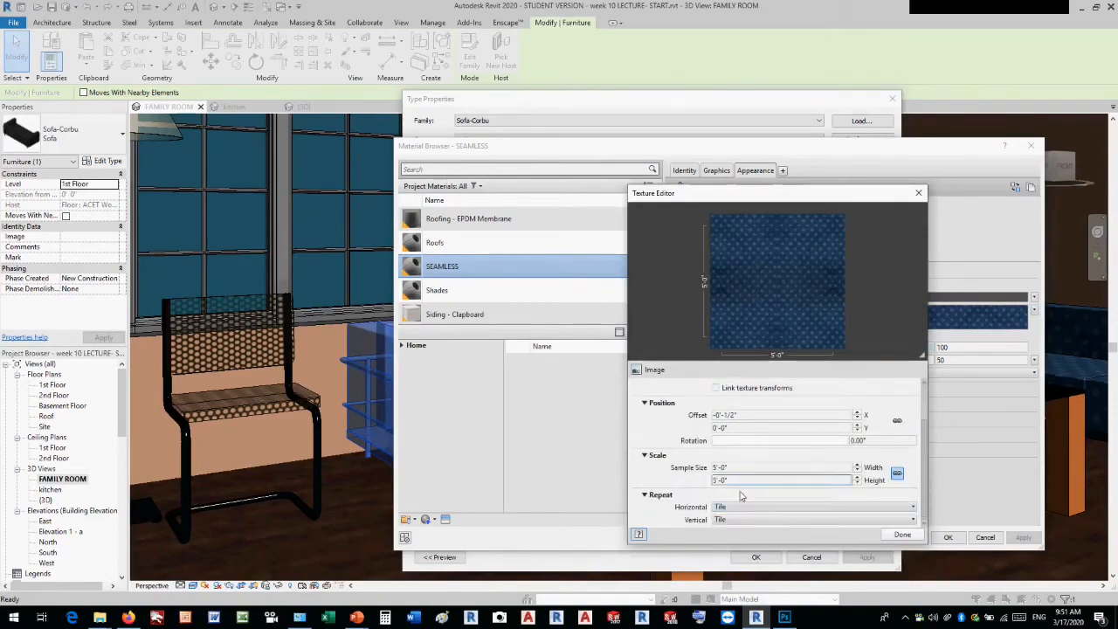
double_click(741, 468)
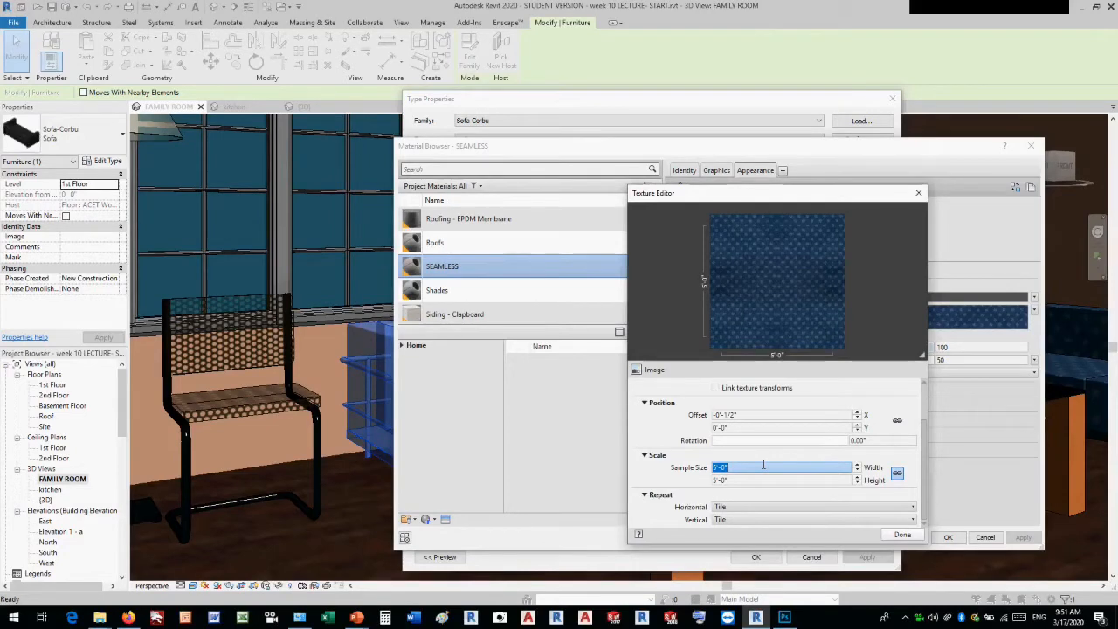
text(1)
key(Return)
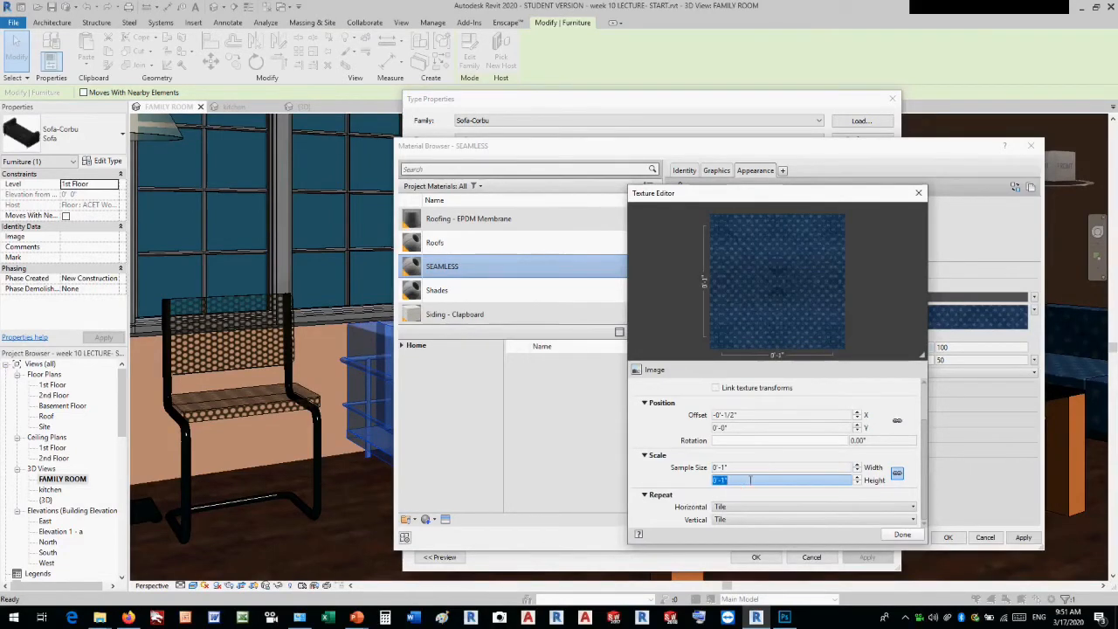
click(749, 467)
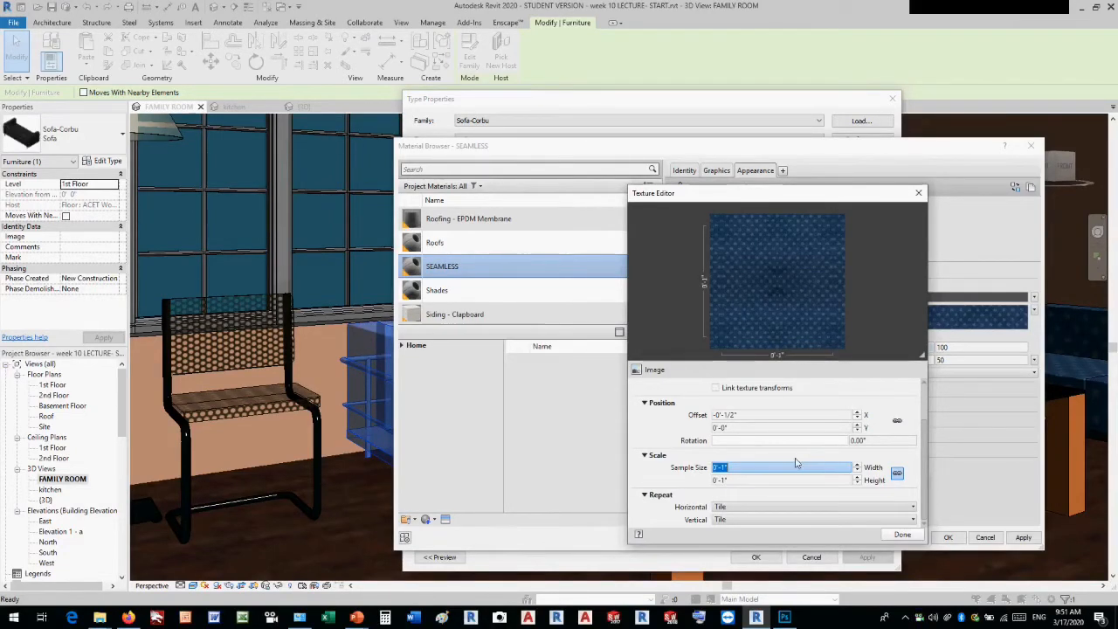
text(1')
click(774, 476)
click(892, 536)
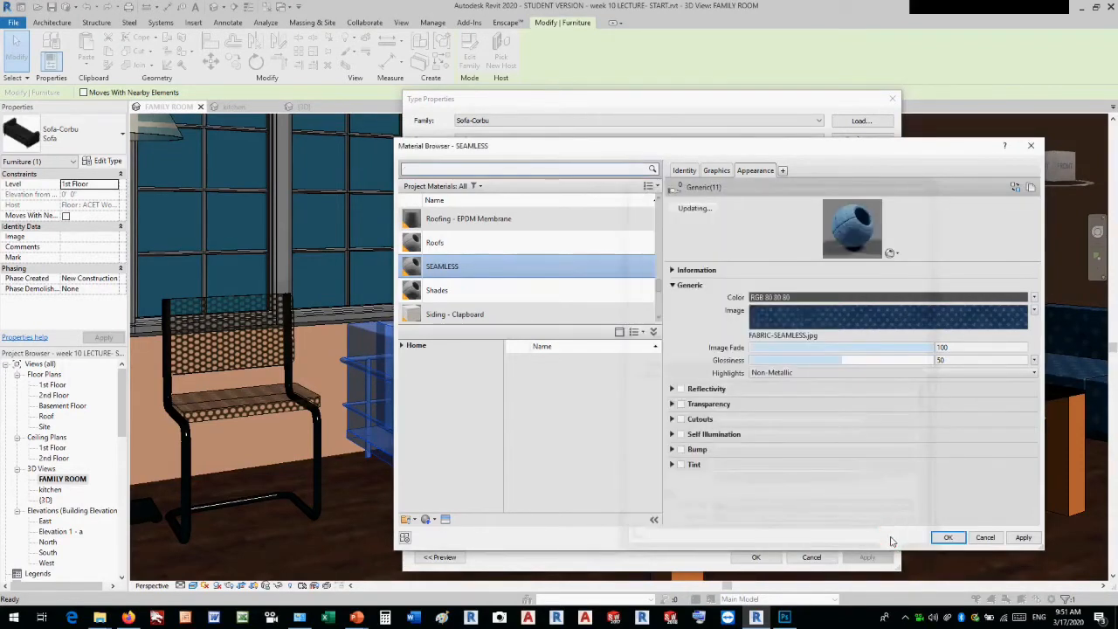
Apply the SEAMLESS material edit to the Sofa-Corbu type and inspect the fabric pattern on the sofa beneath the windows
click(1022, 537)
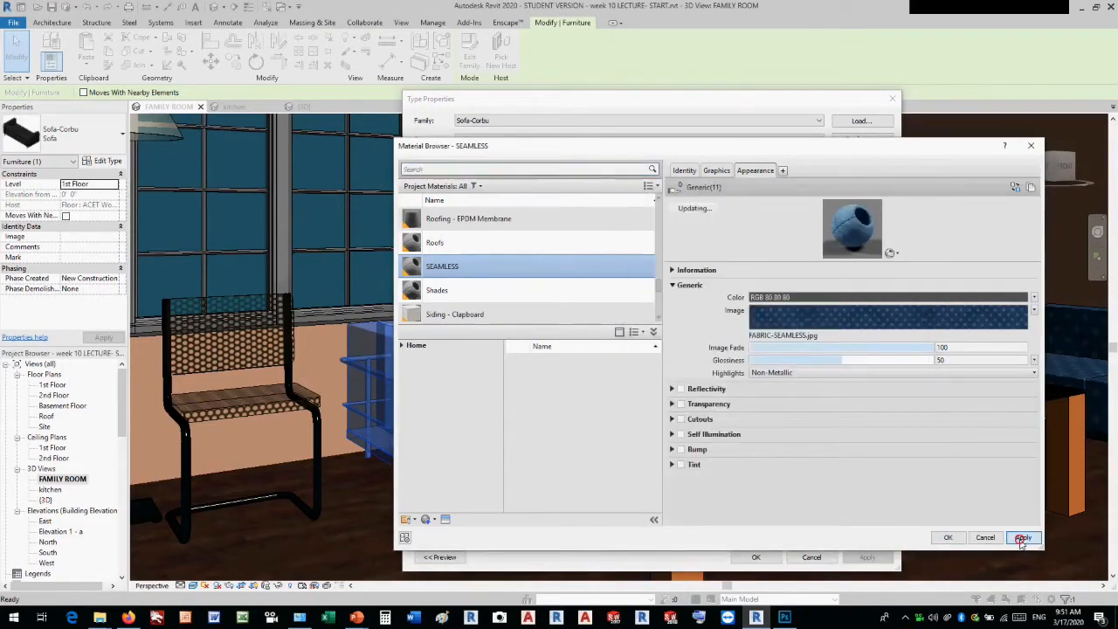
click(949, 538)
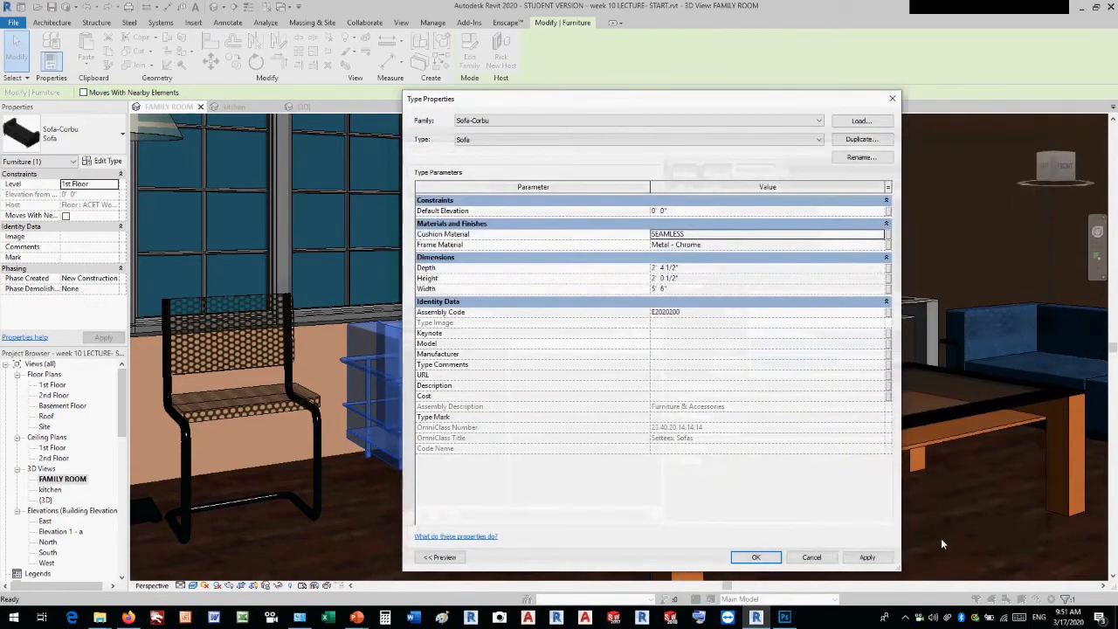
click(751, 556)
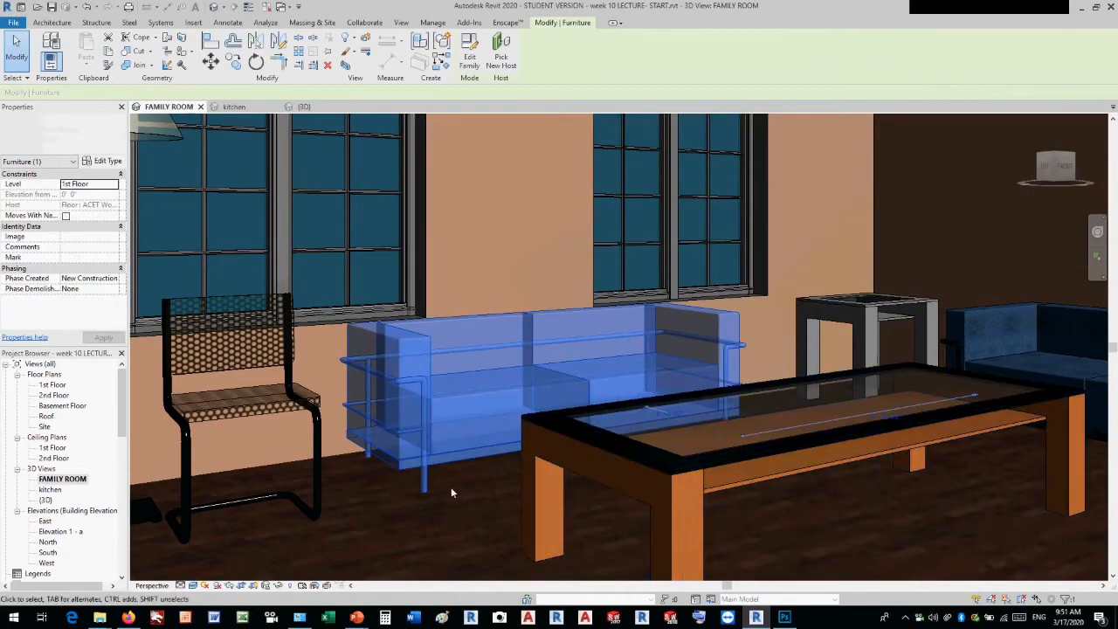
key(Escape)
scroll(378, 348, up, 4)
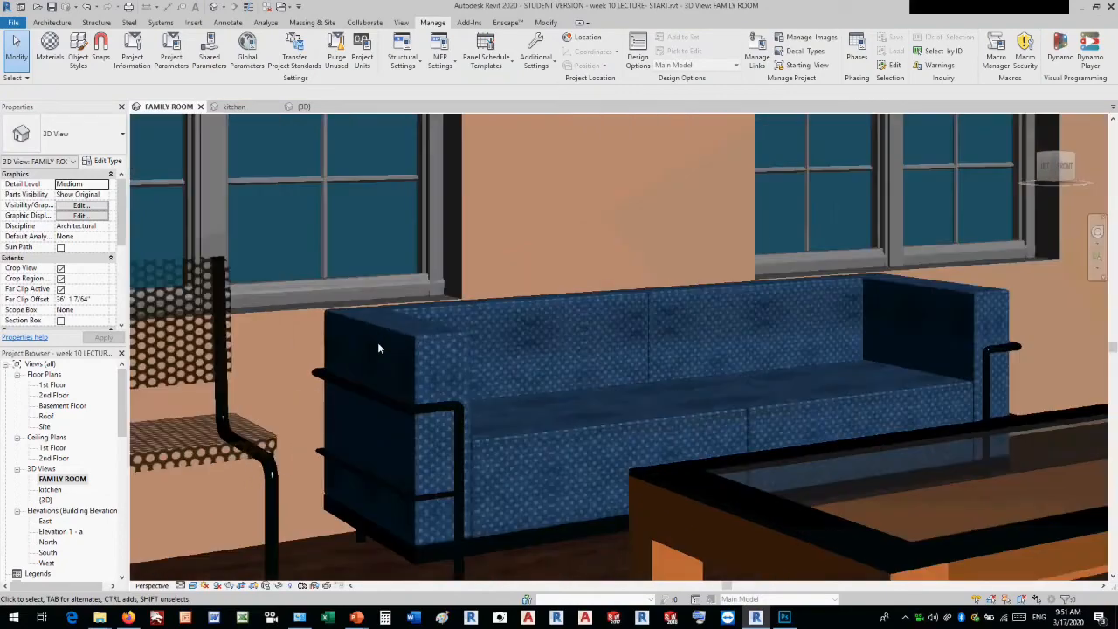
scroll(517, 536, up, 3)
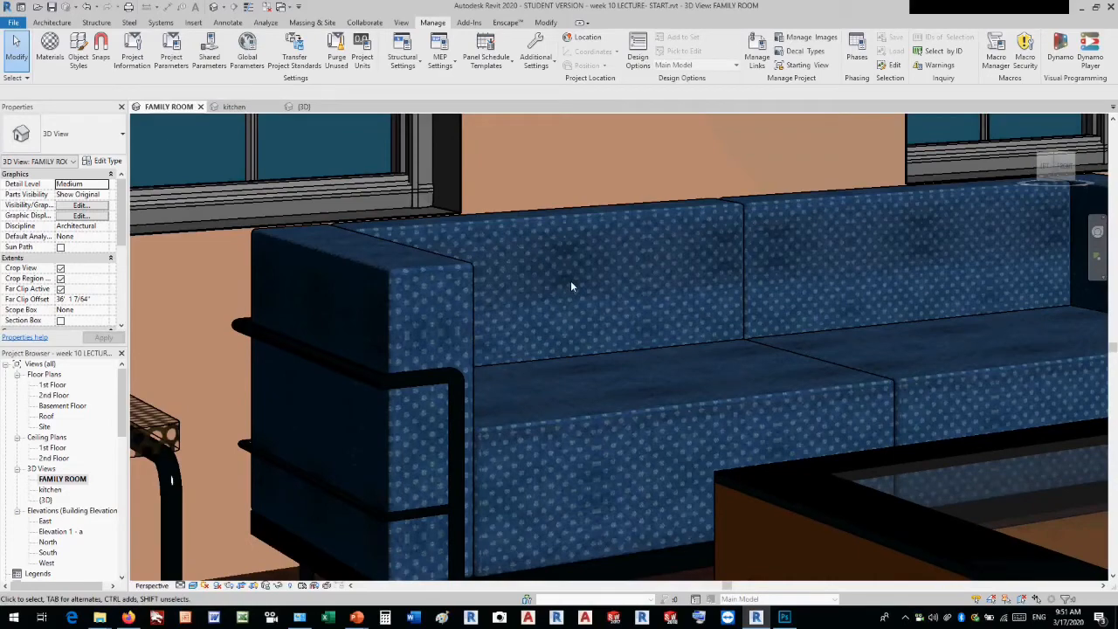
scroll(570, 286, down, 3)
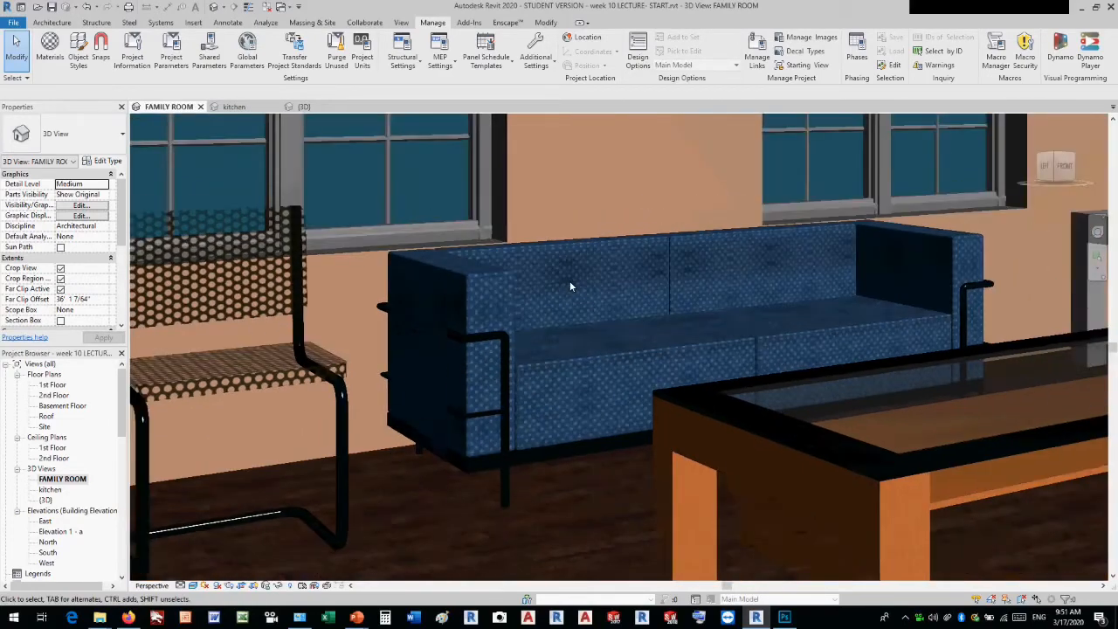
scroll(702, 285, down, 2)
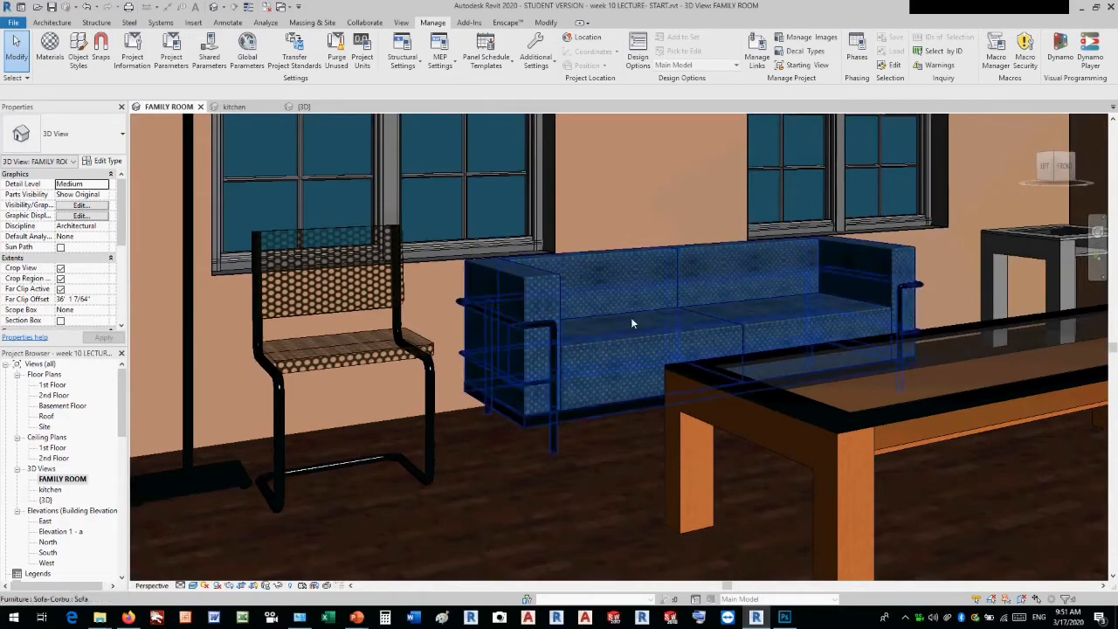
scroll(556, 508, down, 3)
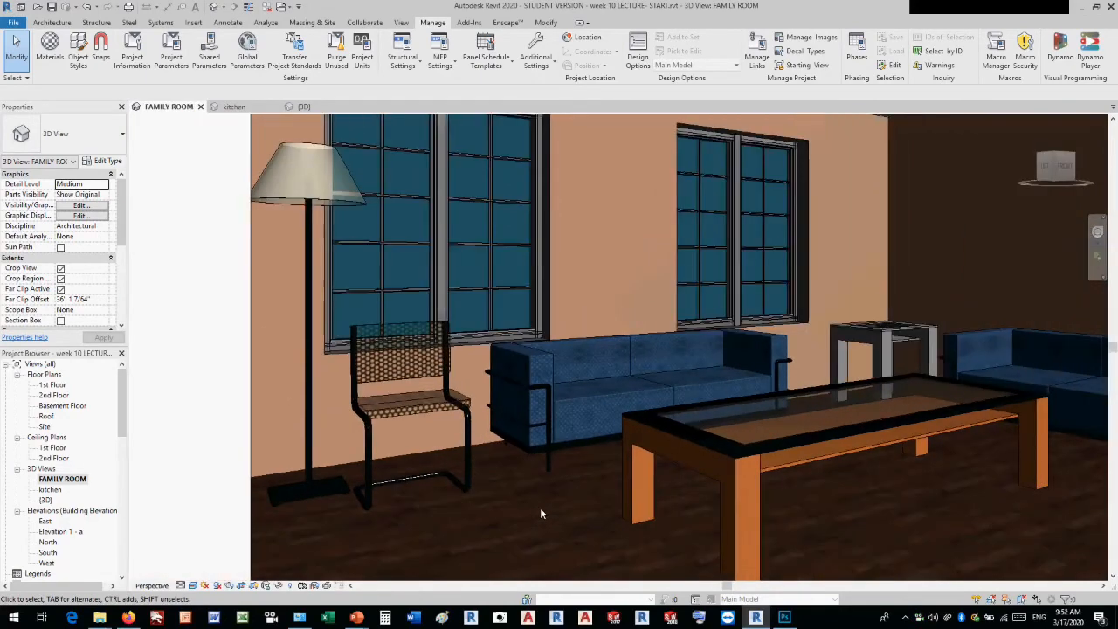
scroll(835, 358, up, 2)
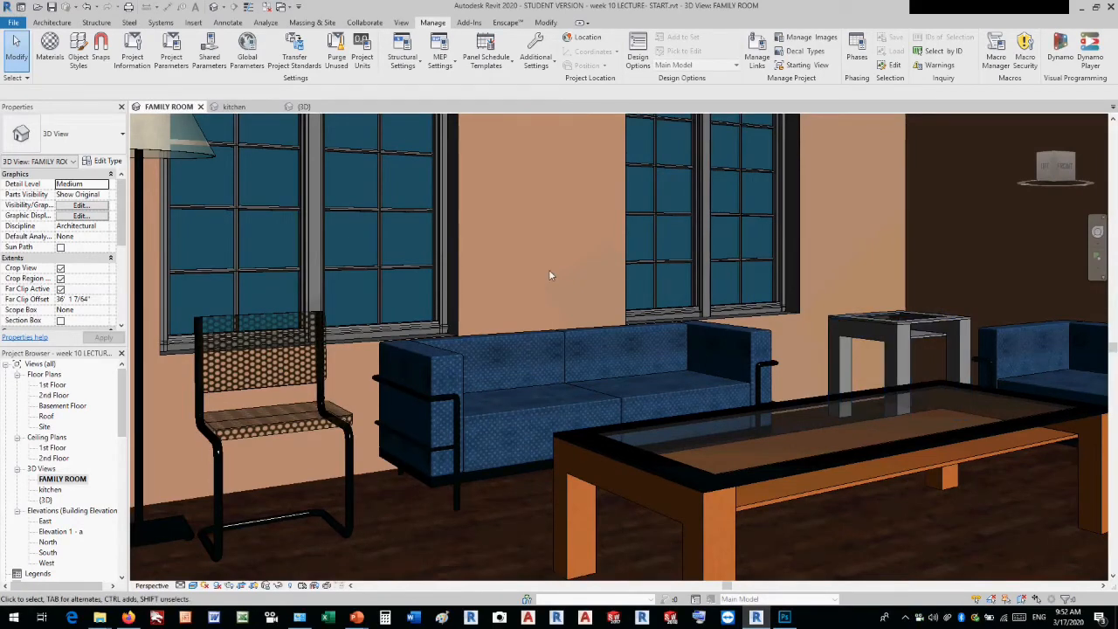
Bring the WEEK 10 PRESENTATION slide show over the model and step back through the Method 2 seamless texture slide
drag(1117, 129, 697, 141)
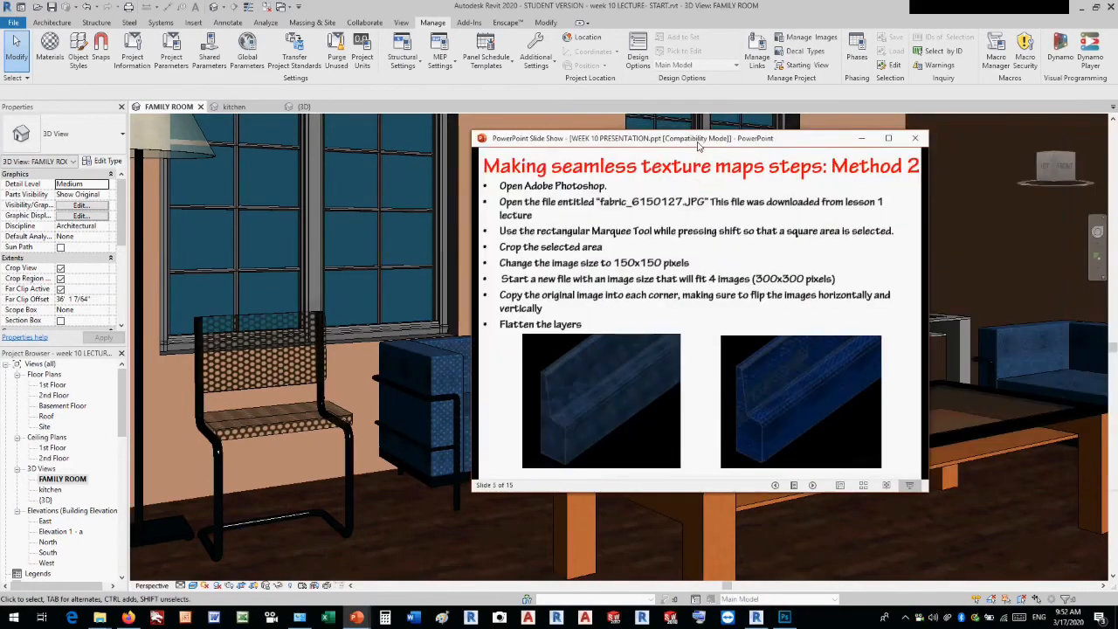
key(Left)
key(Left)
key(Left)
key(Left)
key(Left)
key(Left)
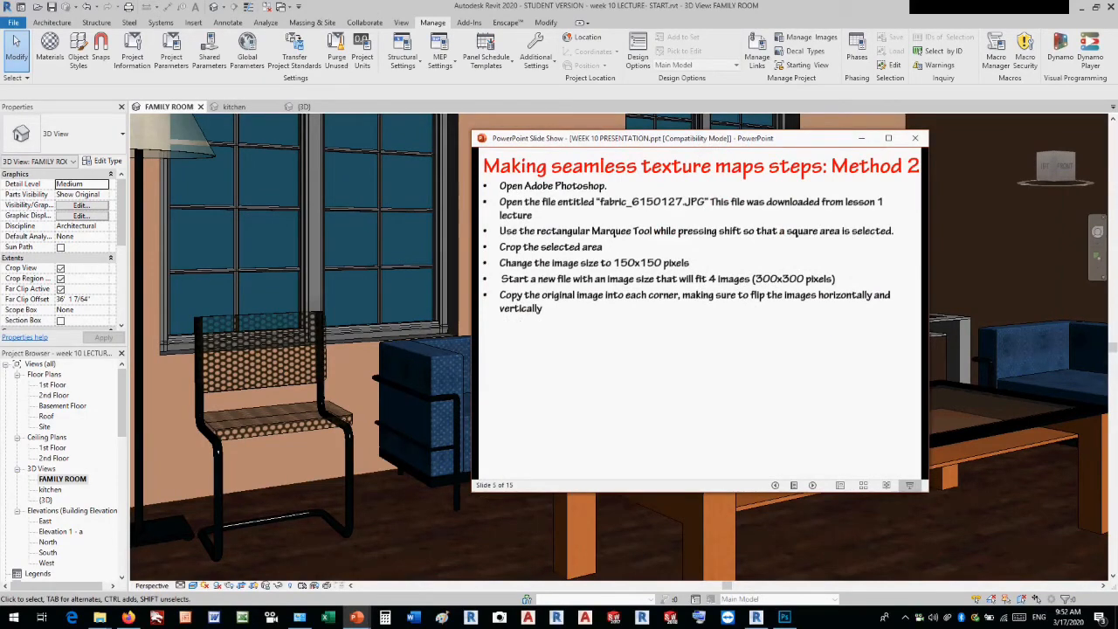
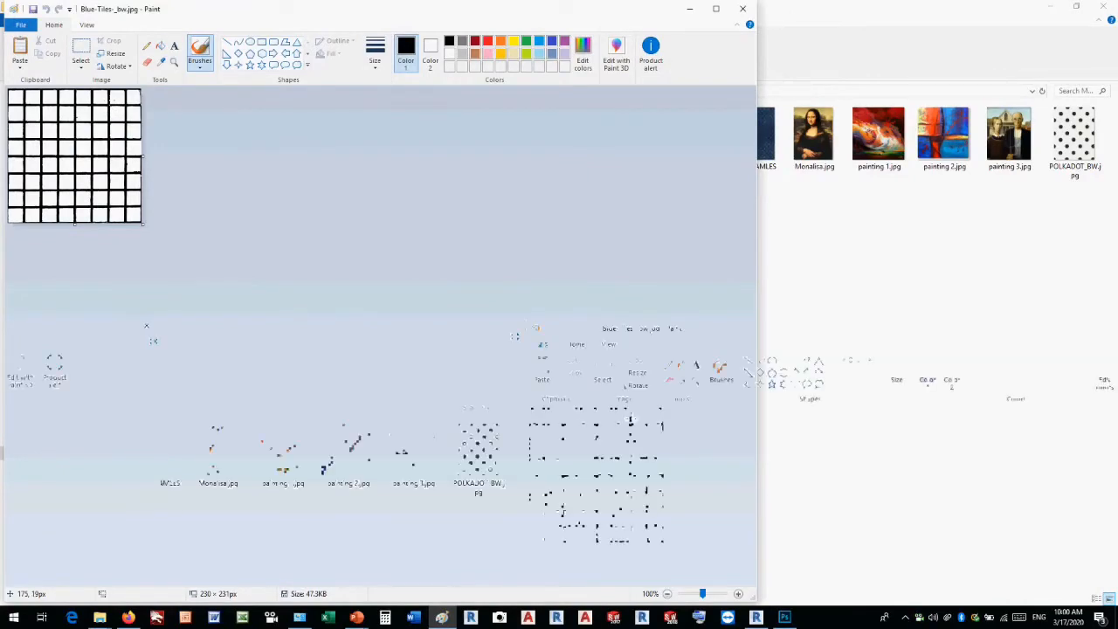
Close Blue-Tiles-_bw.jpg in Paint, minimize the MATERIAL MAPS folder, and examine the backsplash behind the stove in Revit's kitchen view
click(742, 8)
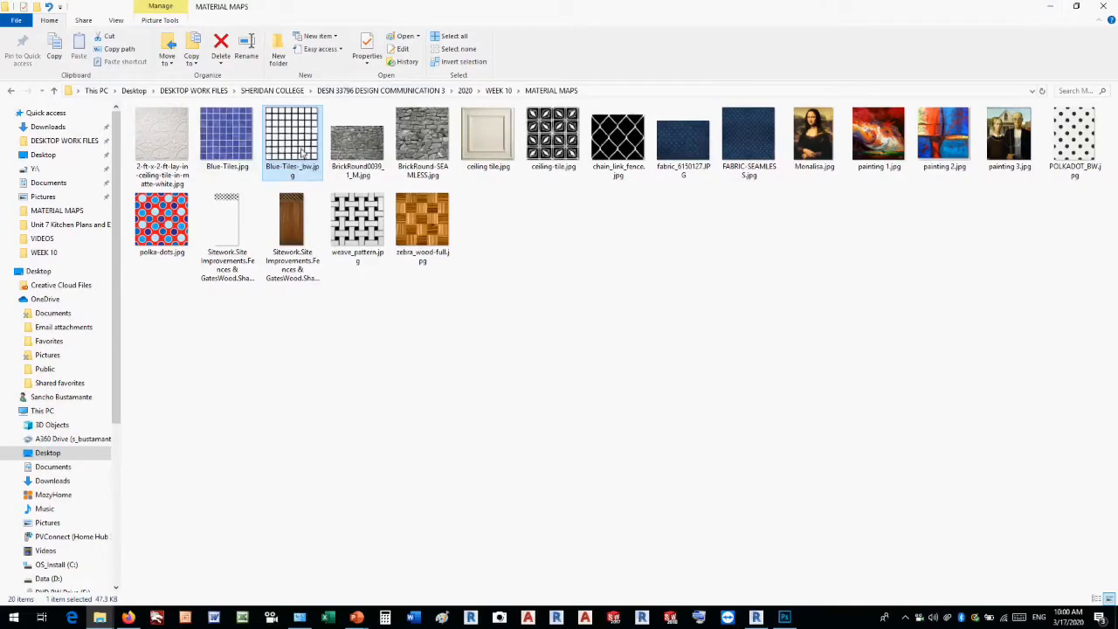
click(1049, 8)
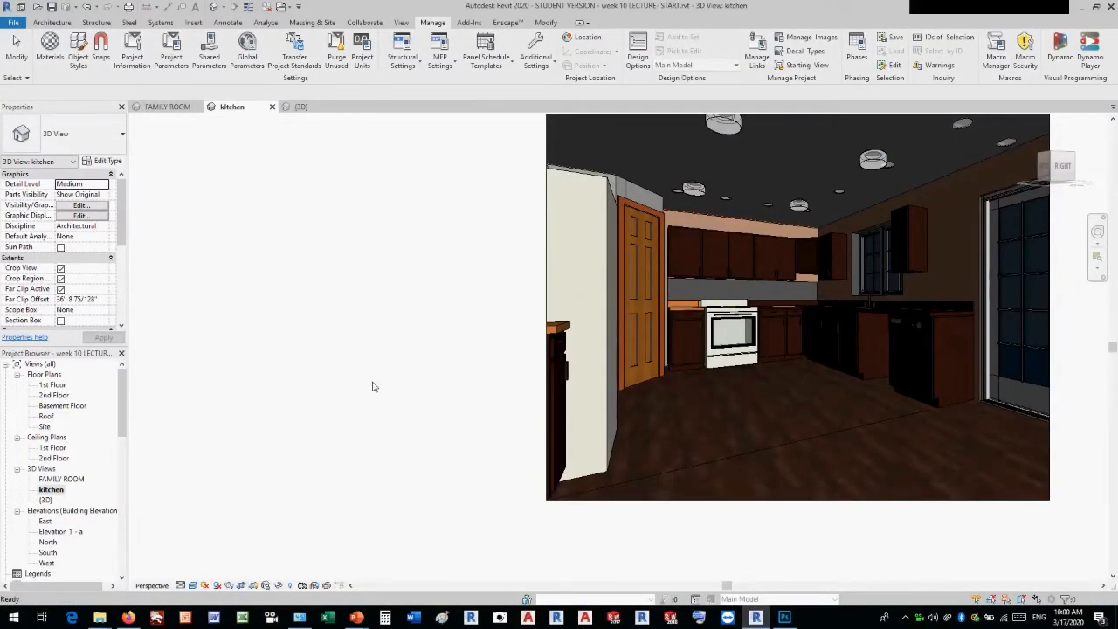
scroll(373, 386, down, 2)
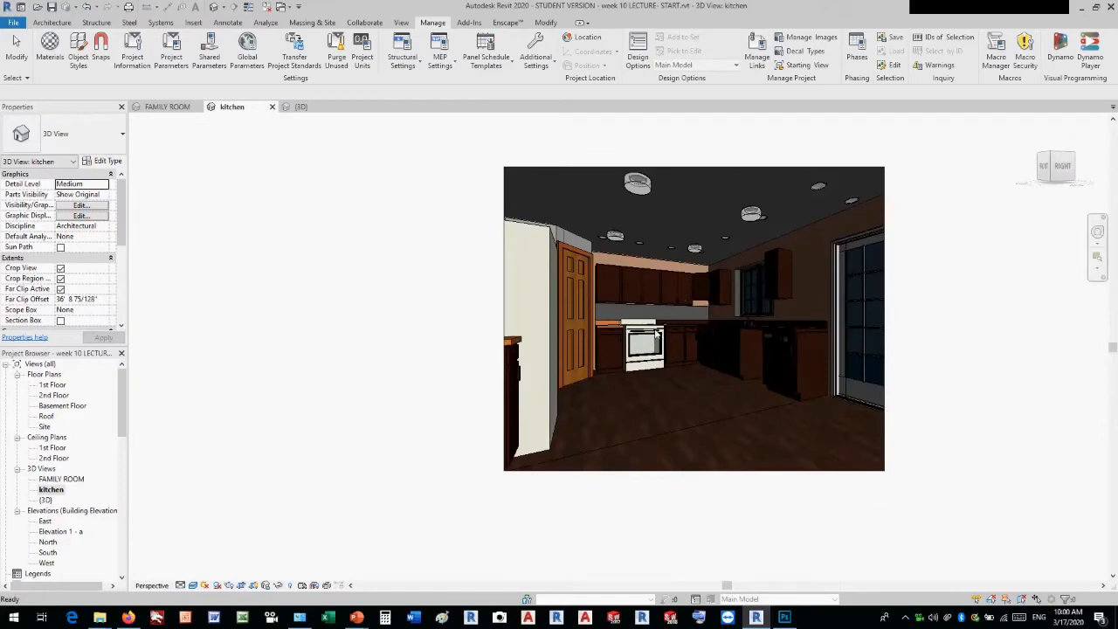
scroll(657, 328, up, 5)
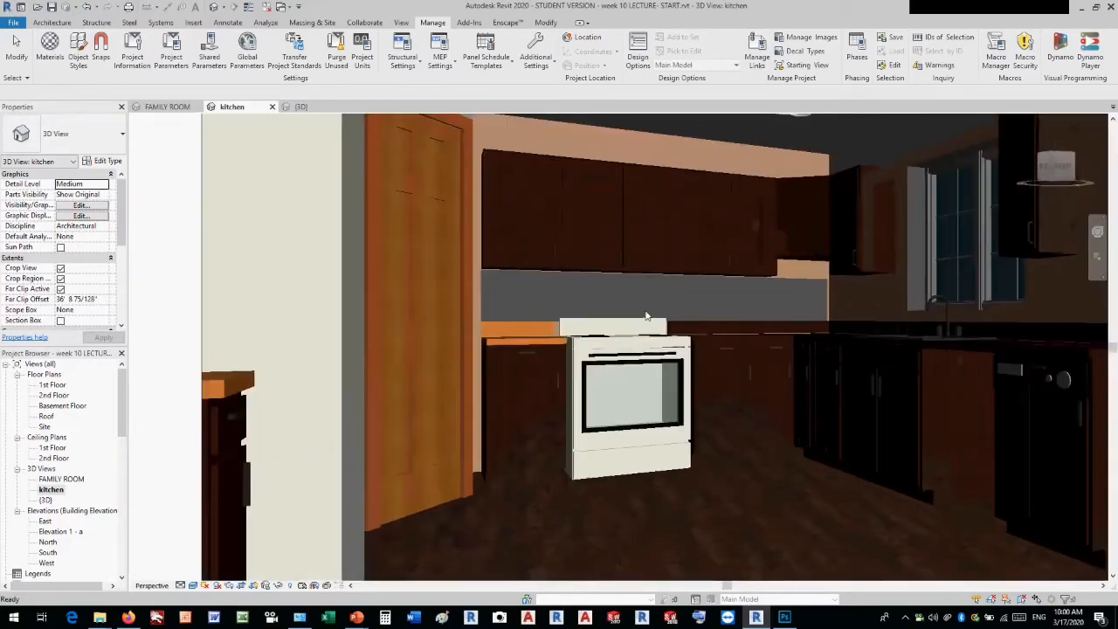
scroll(645, 298, up, 3)
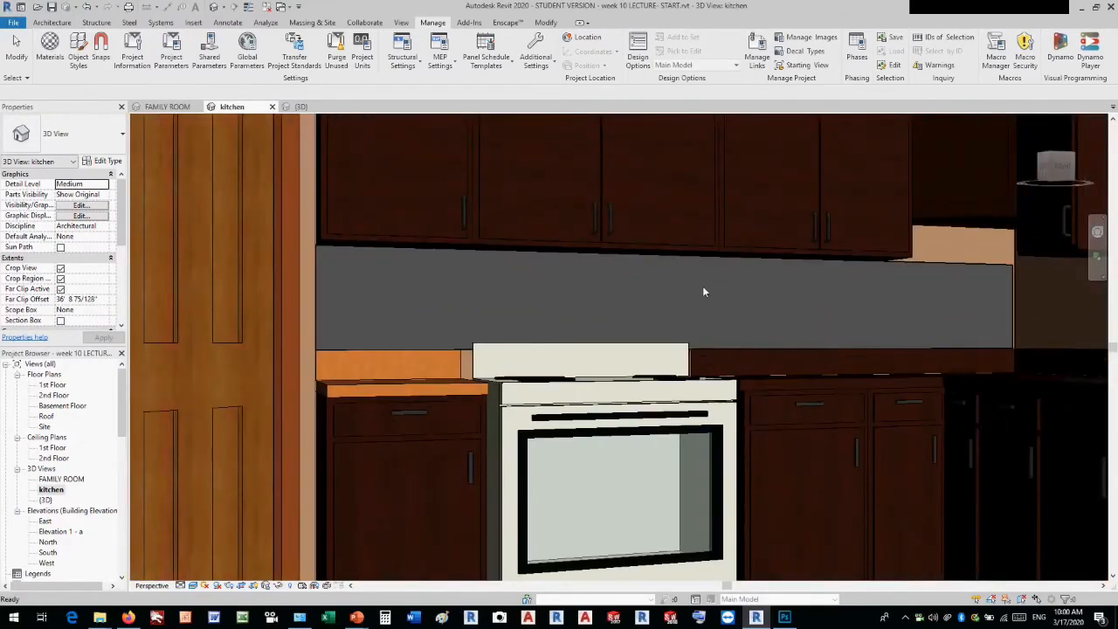
scroll(611, 291, down, 5)
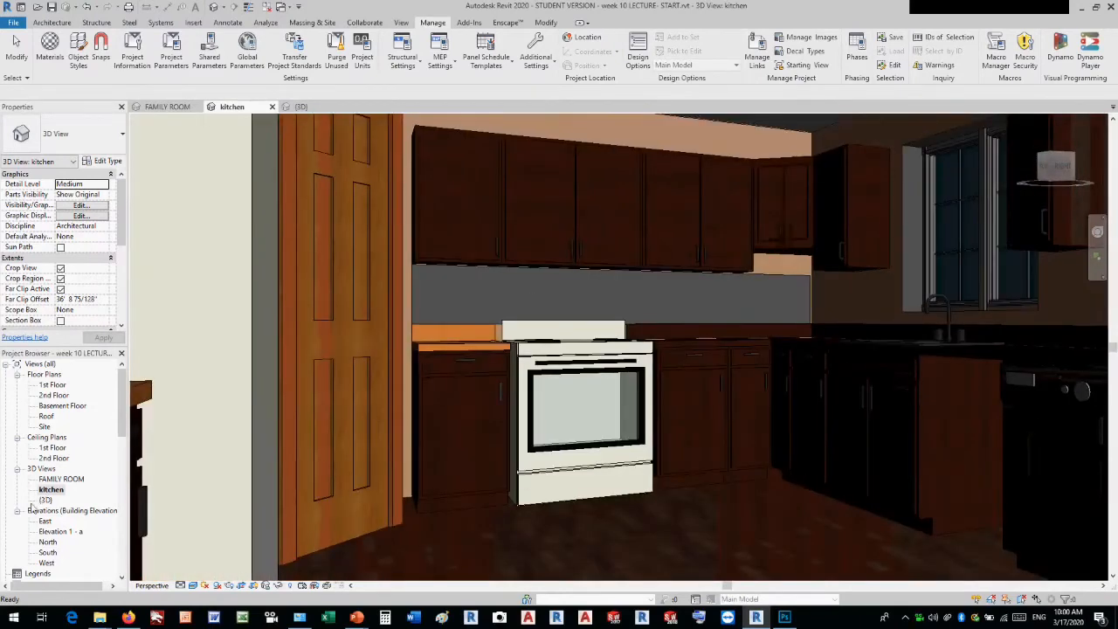
click(51, 490)
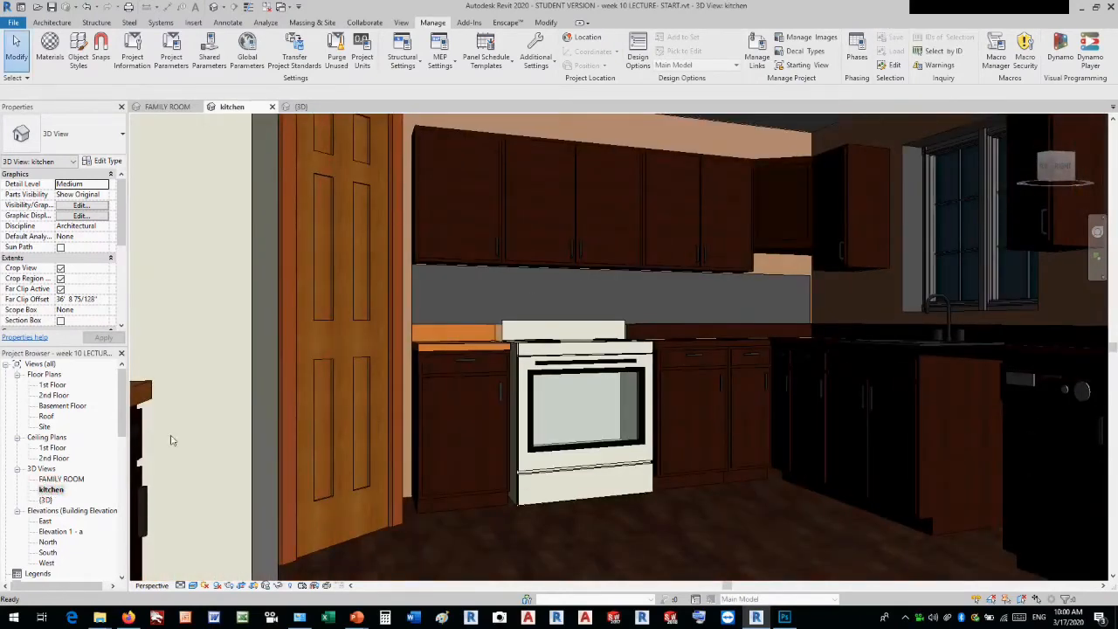
scroll(503, 297, up, 2)
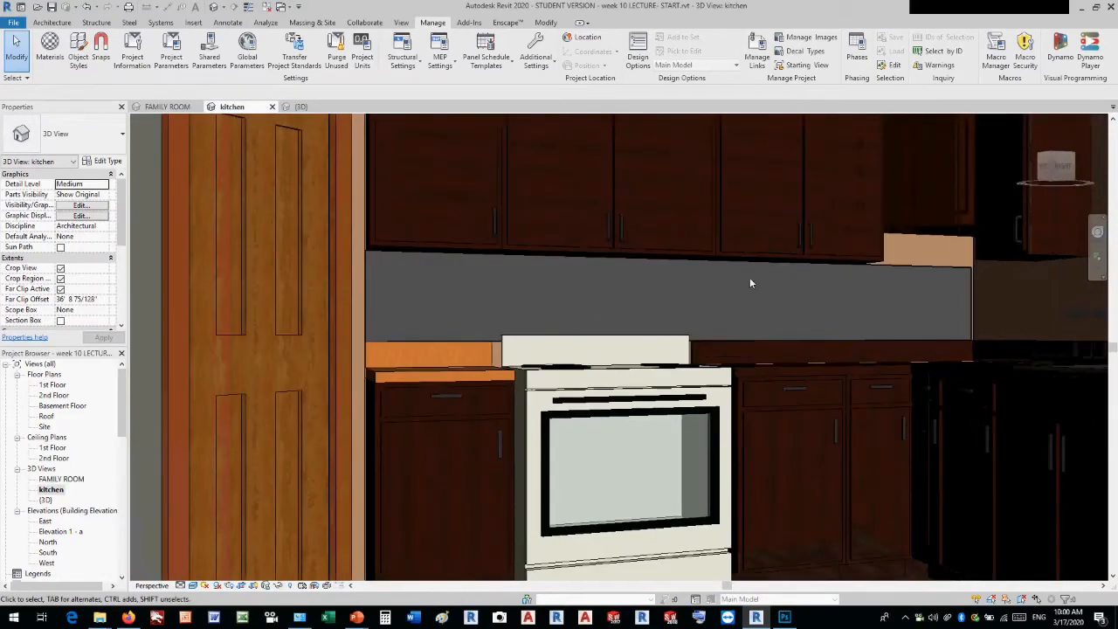
scroll(441, 293, up, 1)
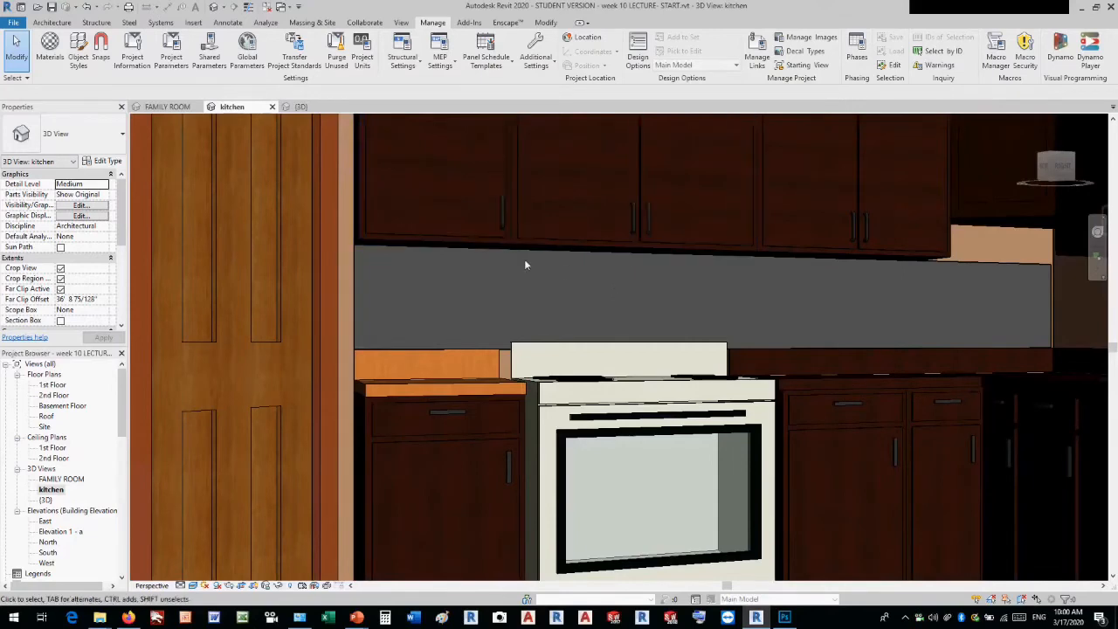
Create a new project material and name it BLUE TILE
click(50, 53)
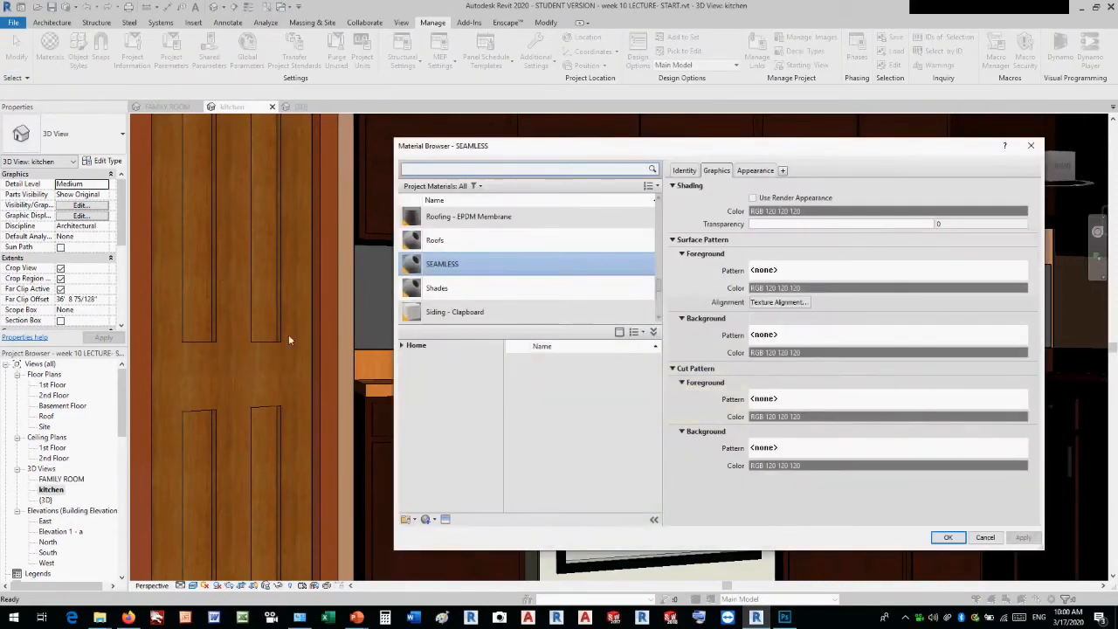
click(428, 519)
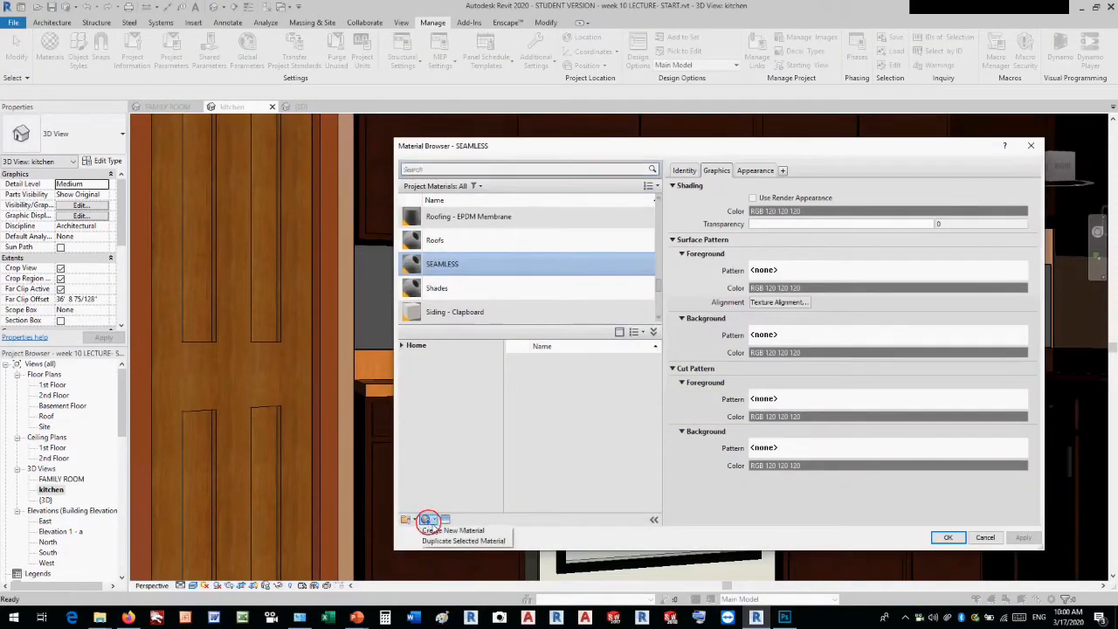
click(444, 530)
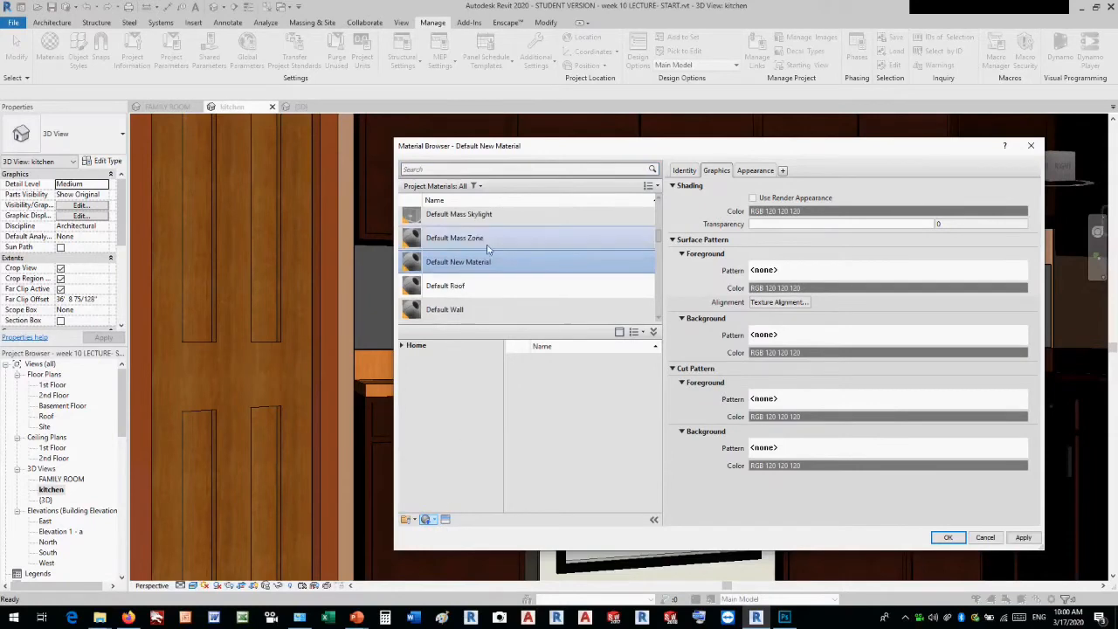
click(684, 170)
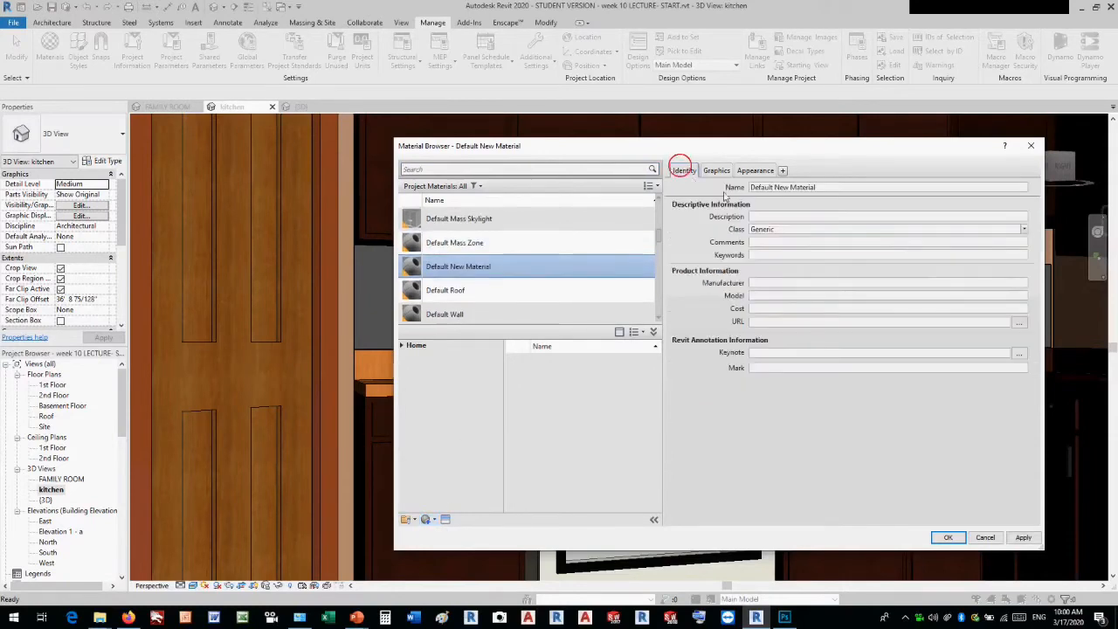
double_click(830, 187)
text(B)
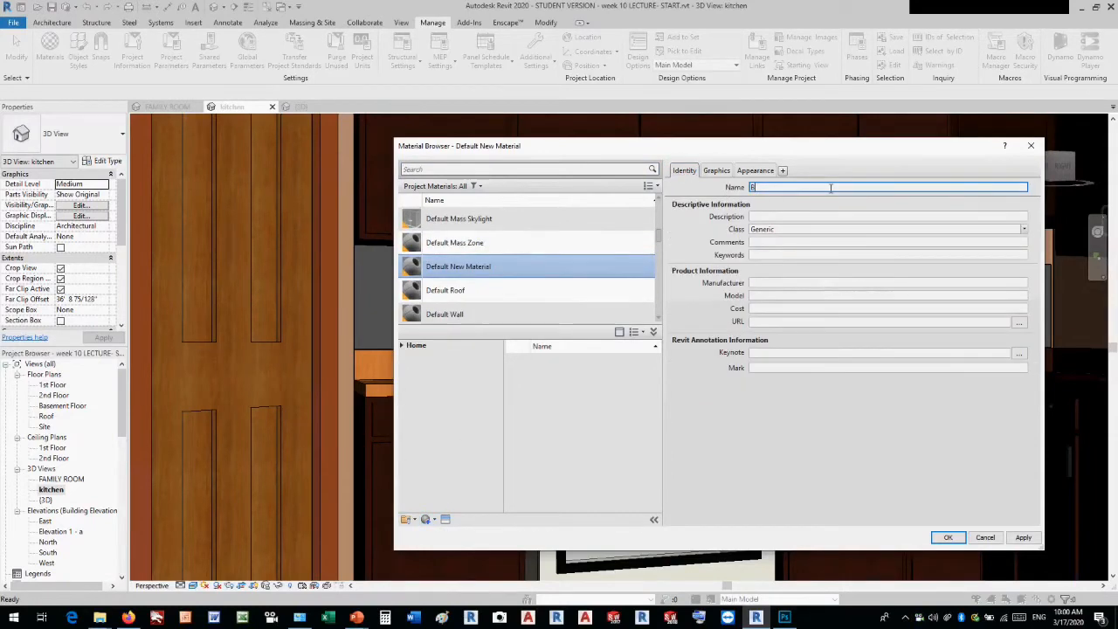
text(LUE TILE)
Assign Blue-Tiles.jpg from the MATERIAL MAPS folder as BLUE TILE's appearance image, browsing the files as thumbnails
click(751, 172)
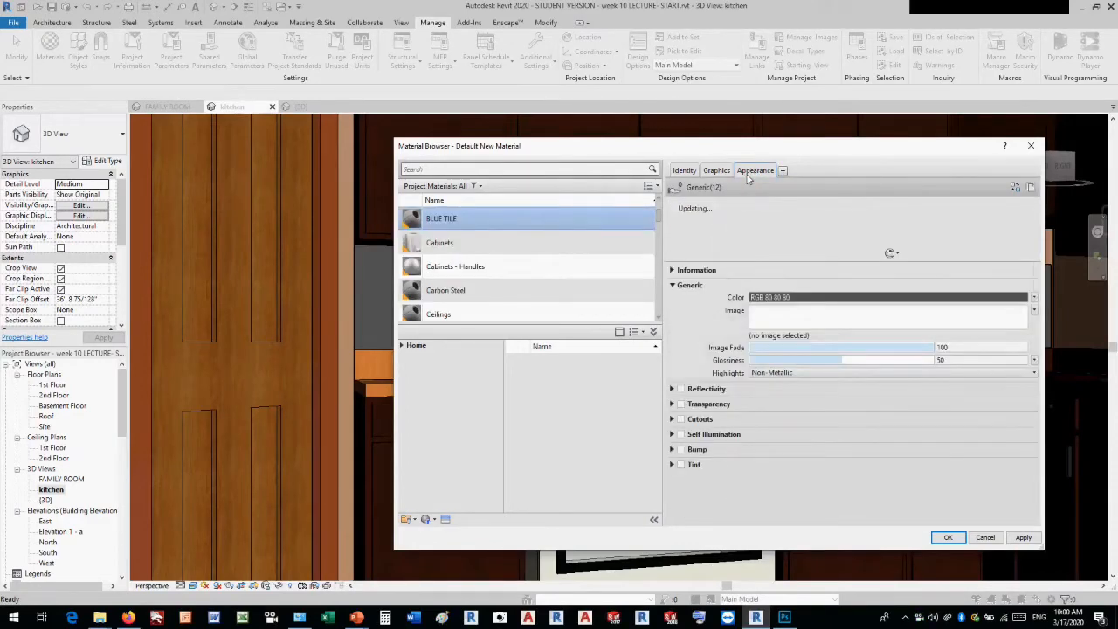
click(789, 337)
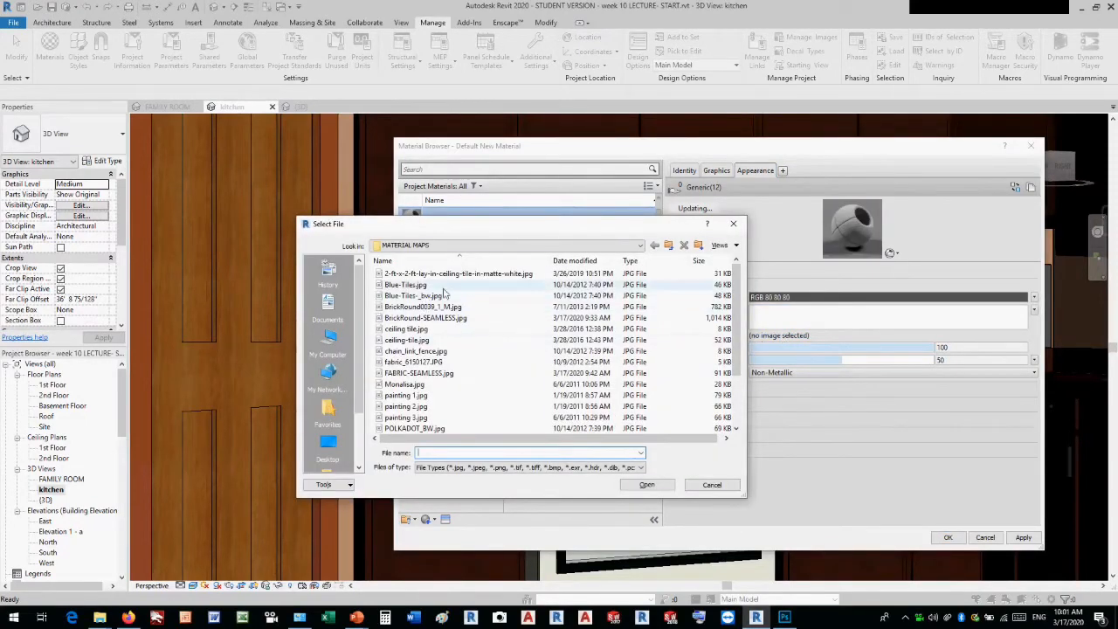
click(724, 245)
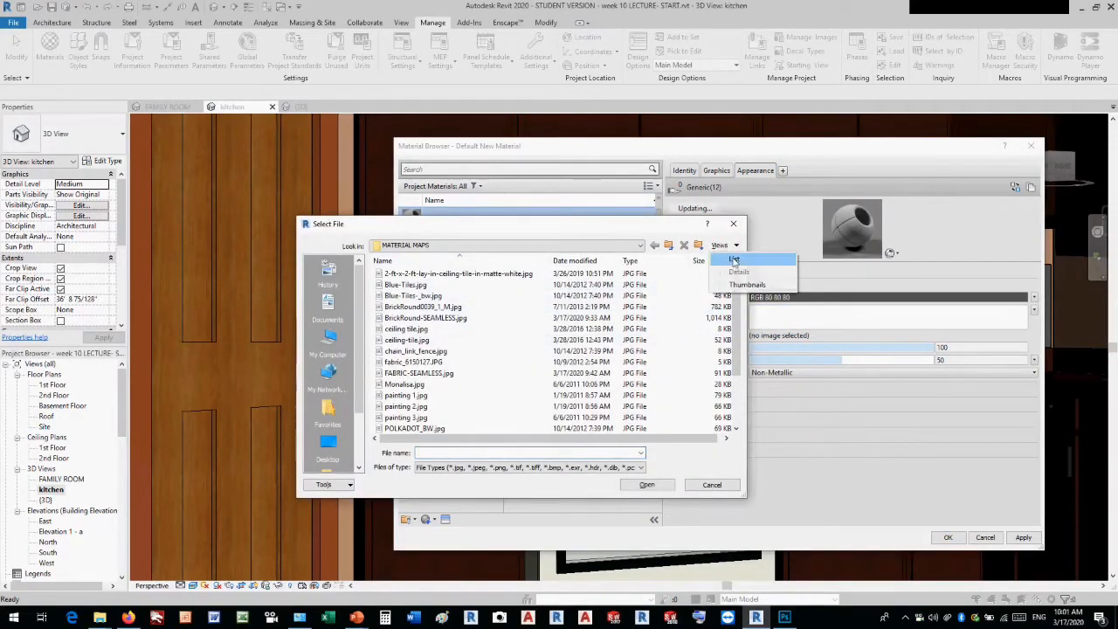
click(742, 285)
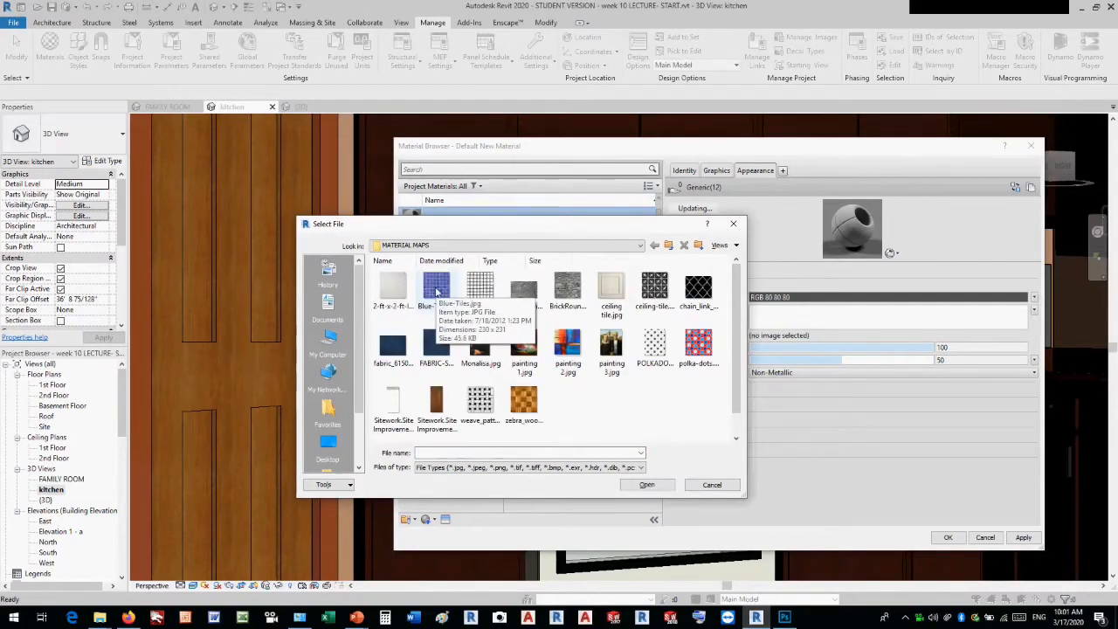
double_click(437, 291)
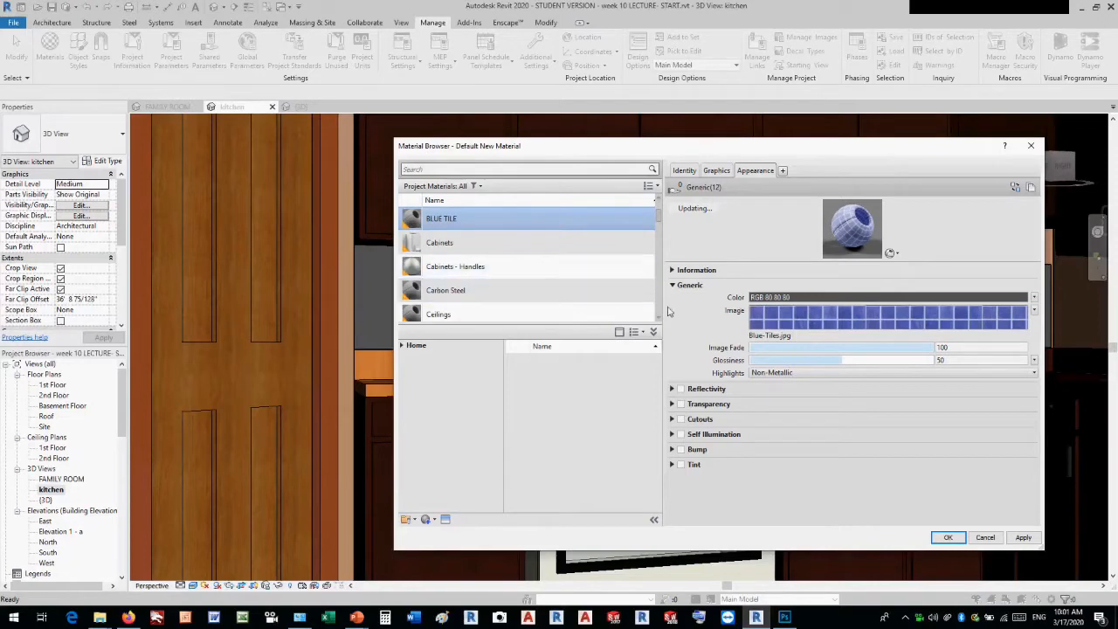
Set the Blue-Tiles.jpg texture's sample size to 18 and confirm the BLUE TILE material
click(1034, 310)
click(1000, 420)
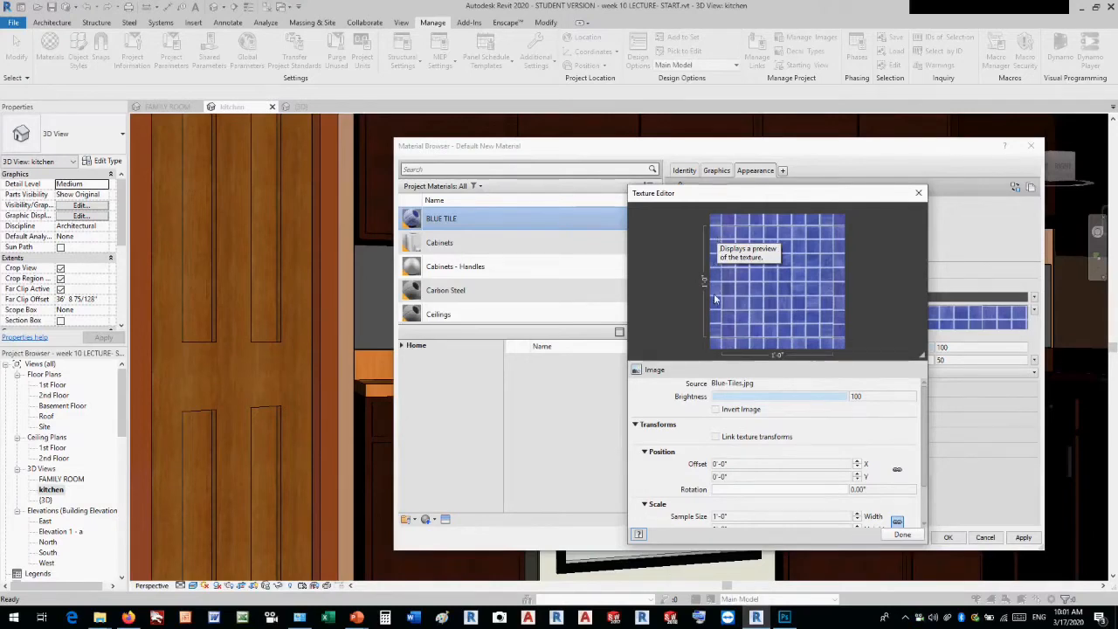
double_click(739, 516)
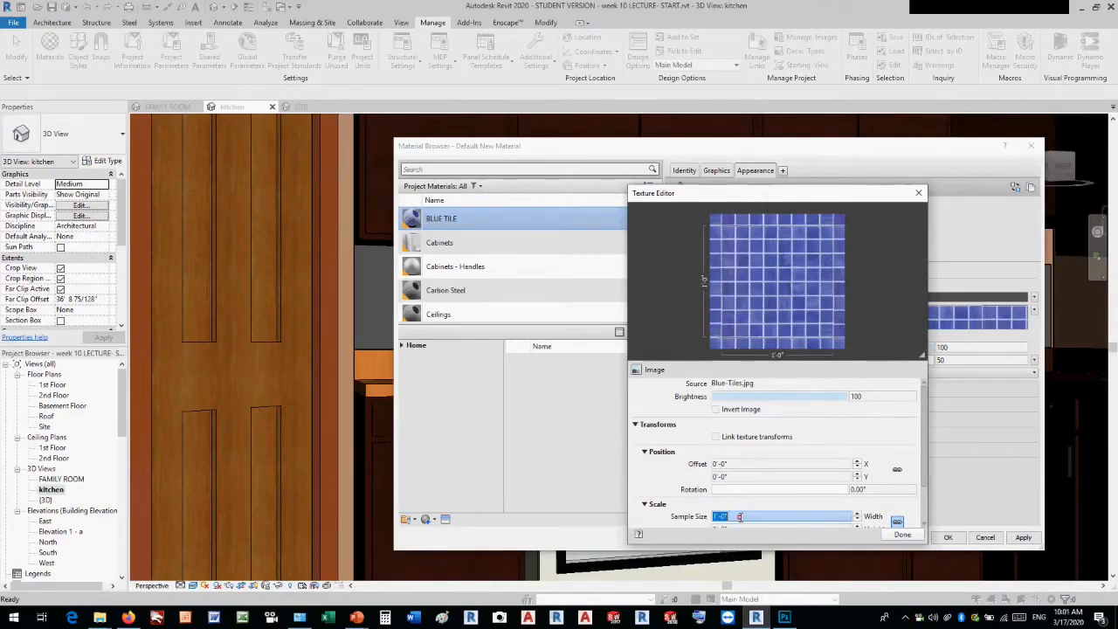
text(18)
click(904, 535)
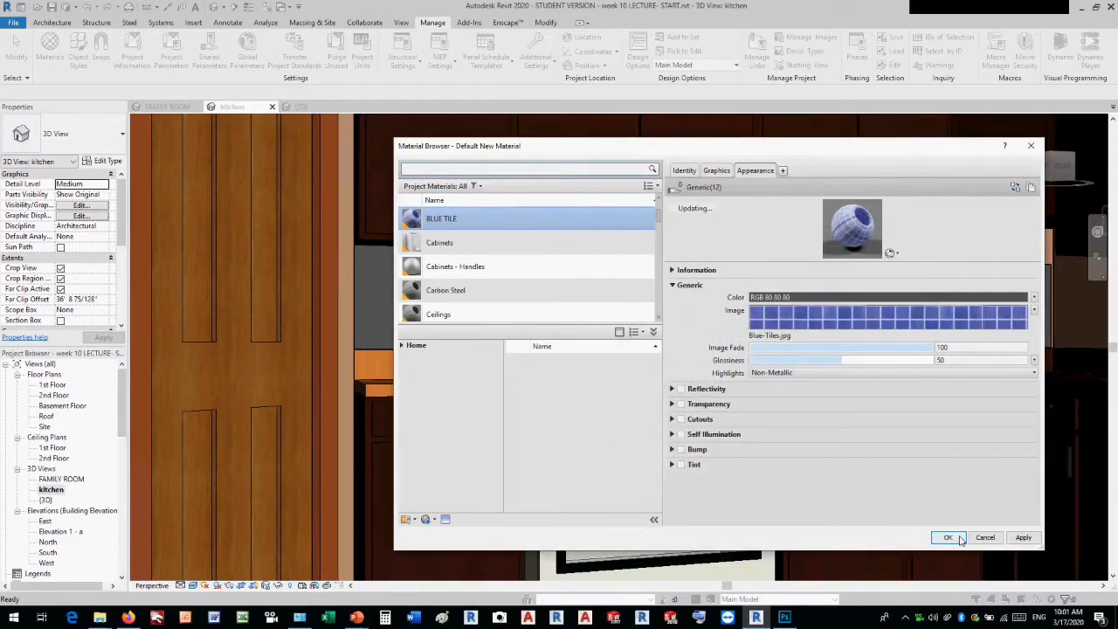
click(948, 537)
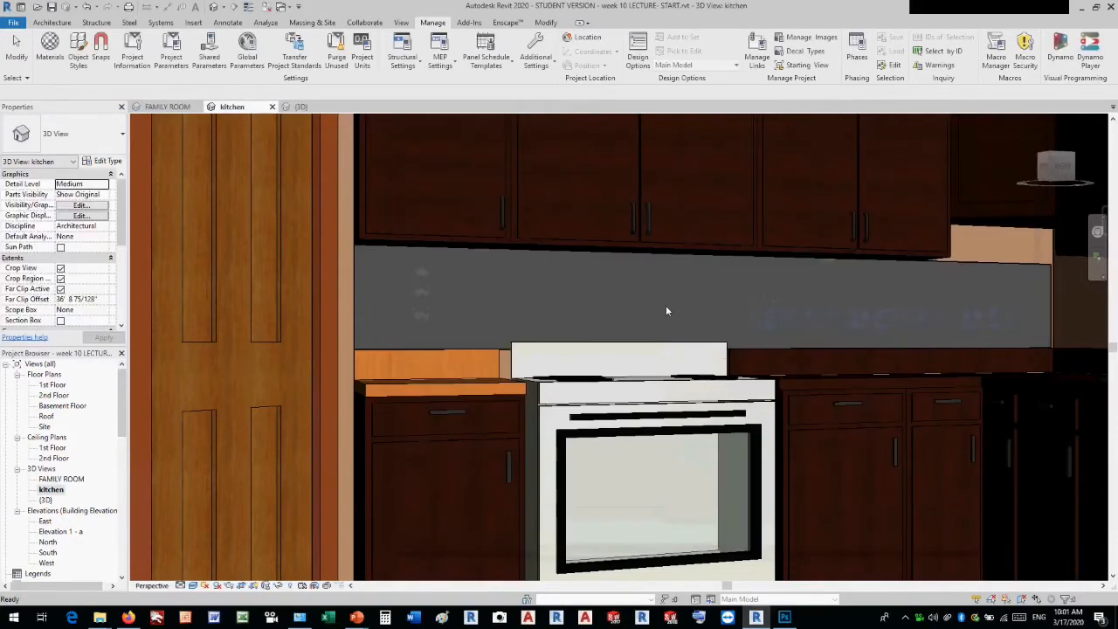
Paint the kitchen backsplash wall region behind the stove with the BLUE TILE material and finish the Paint command
click(545, 22)
click(183, 51)
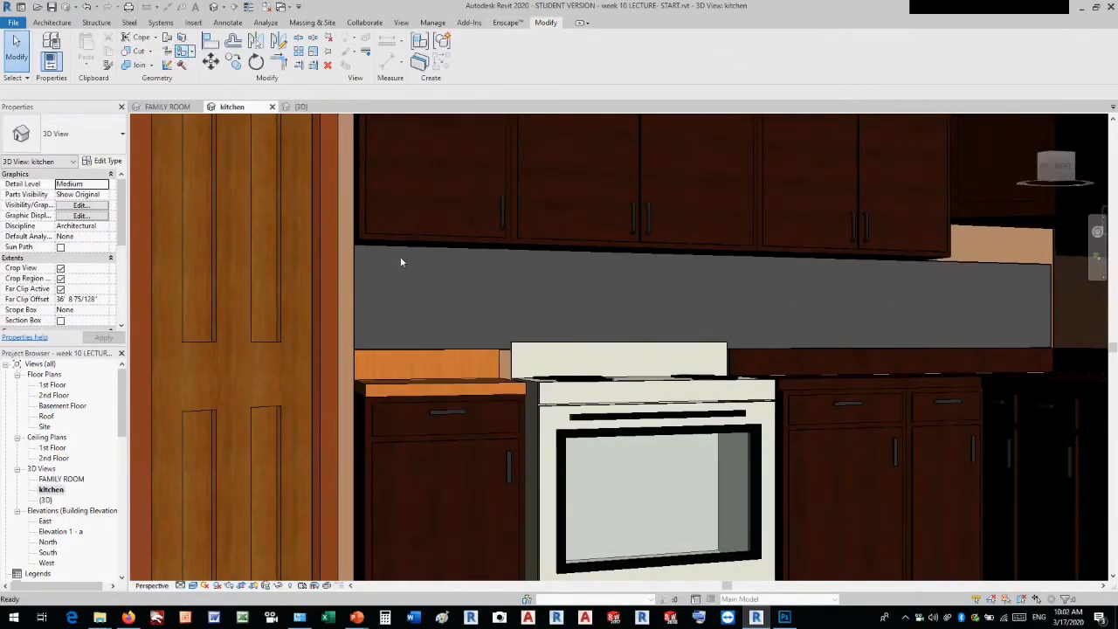
scroll(100, 312, up, 1)
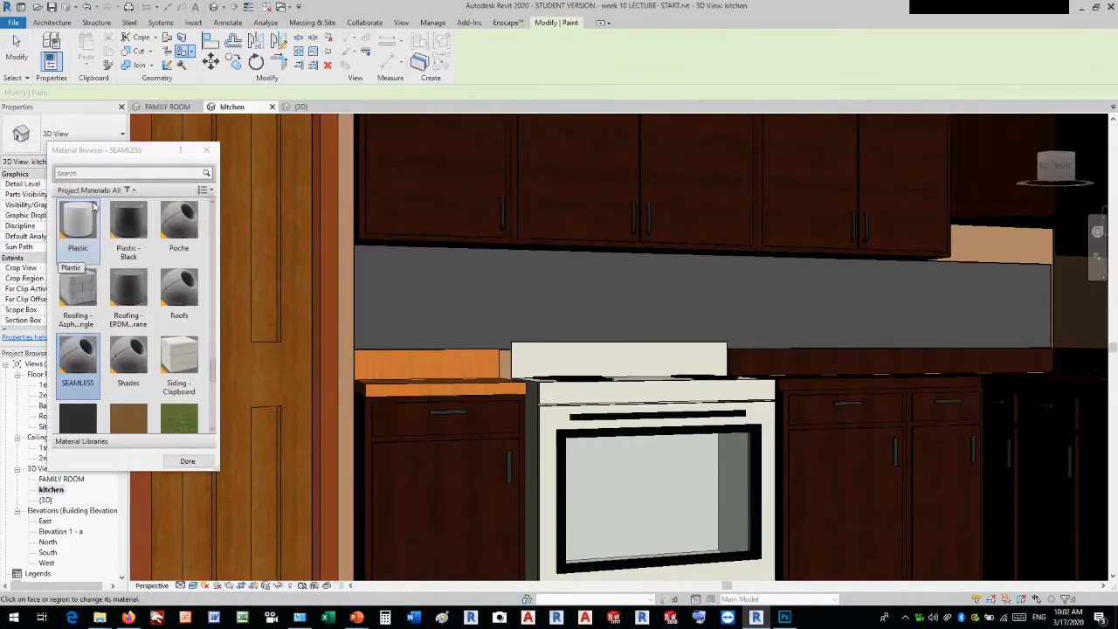
scroll(135, 277, up, 3)
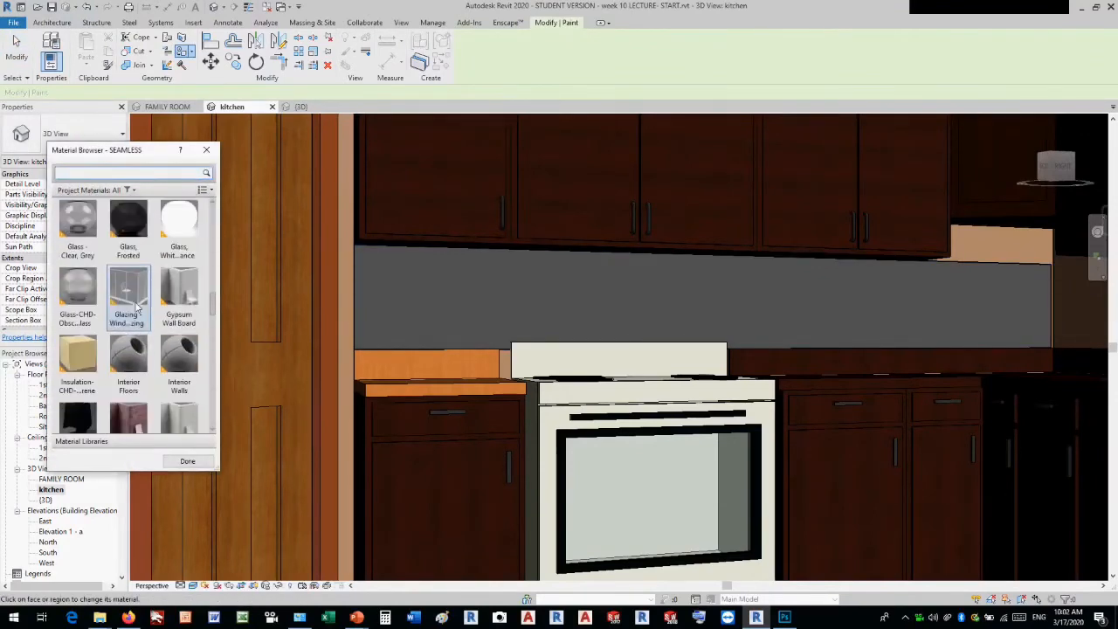
scroll(136, 306, up, 3)
scroll(135, 306, up, 3)
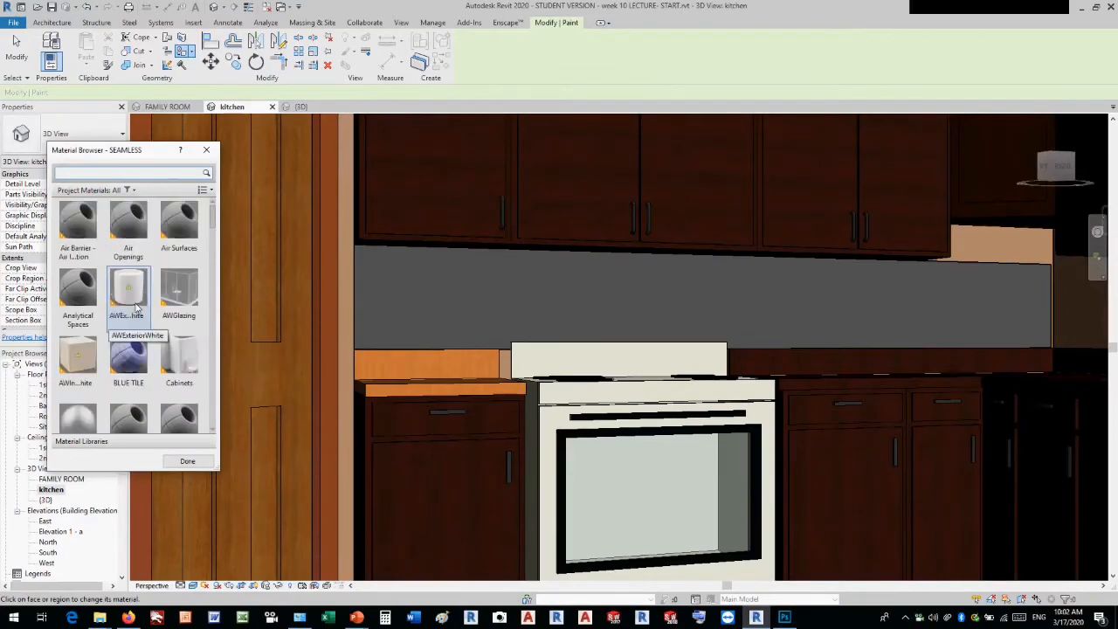
click(129, 358)
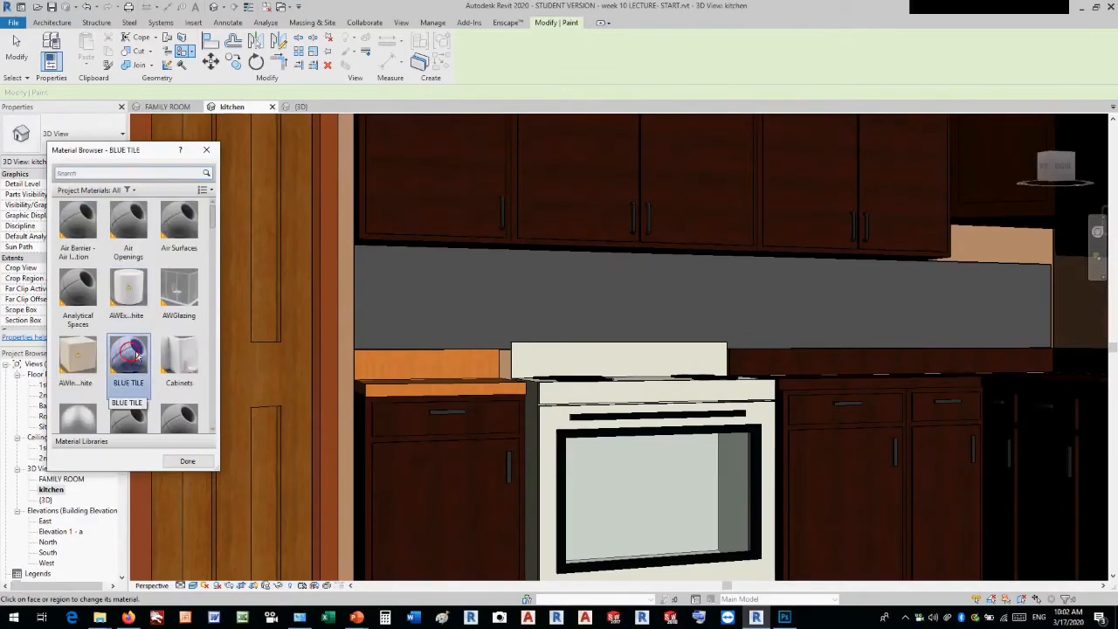
click(467, 310)
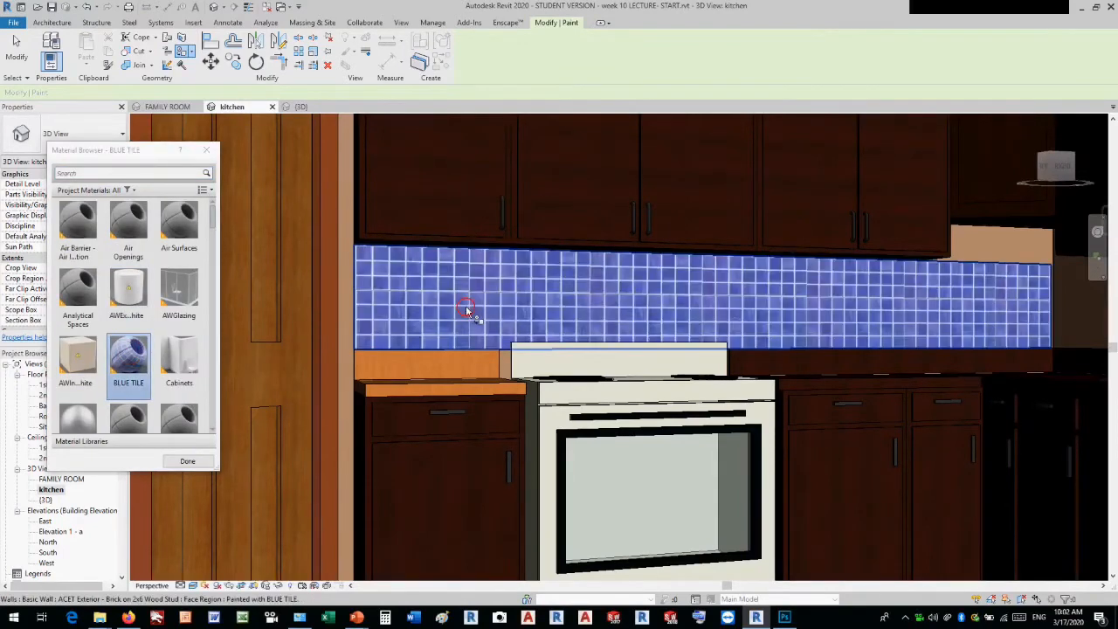
click(207, 150)
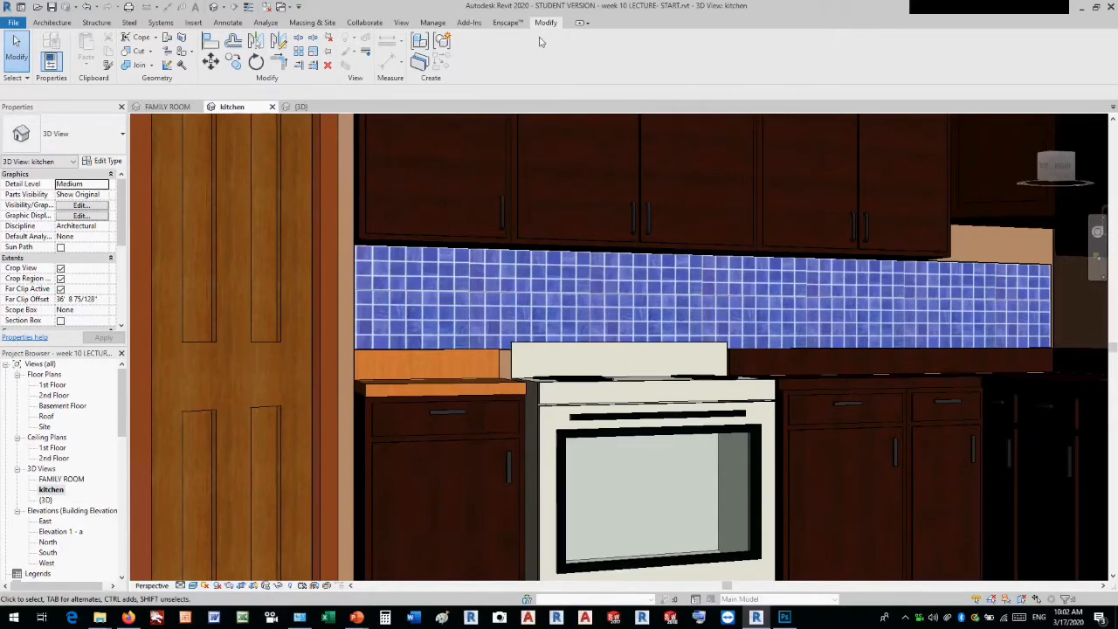
Enable Bump in BLUE TILE's appearance with Blue-Tiles-_bw.jpg as its image and set the bump amount to 1,000
click(422, 23)
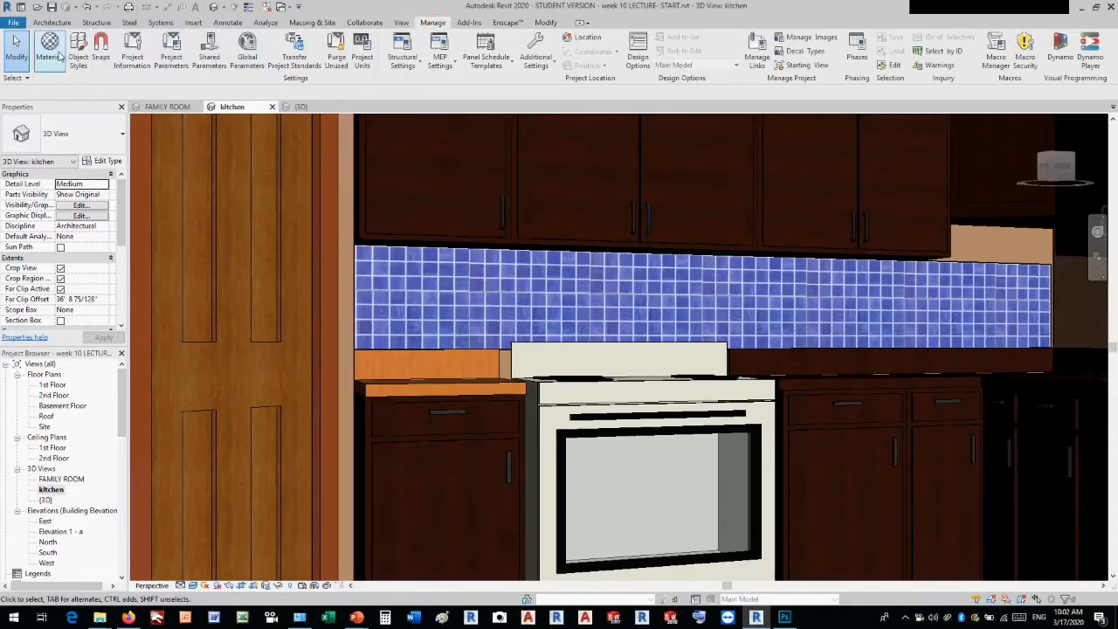
click(51, 55)
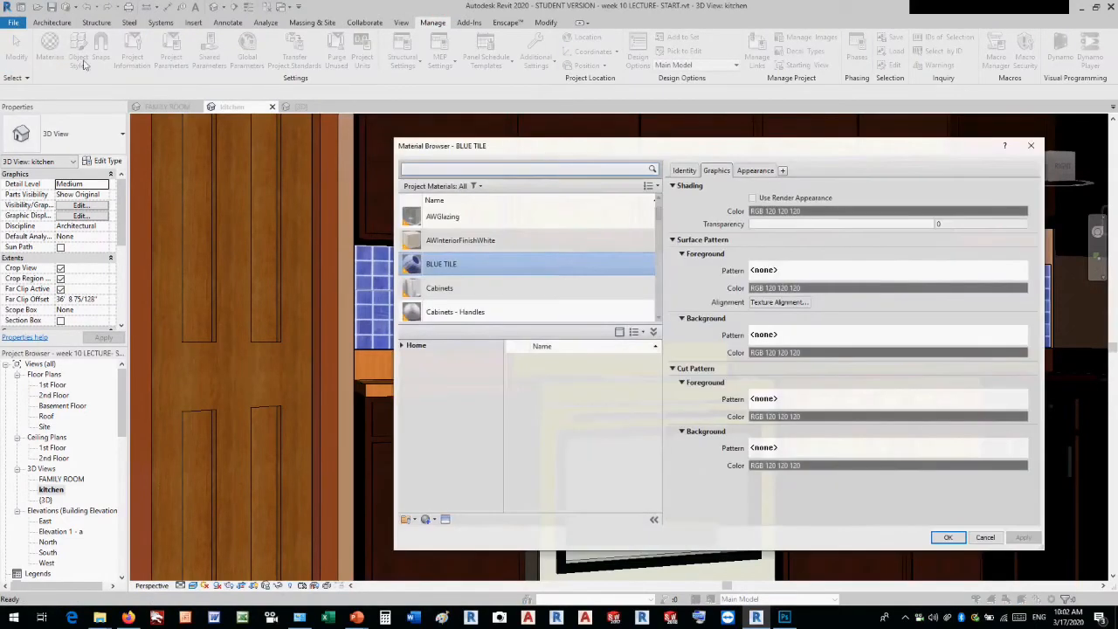
click(751, 172)
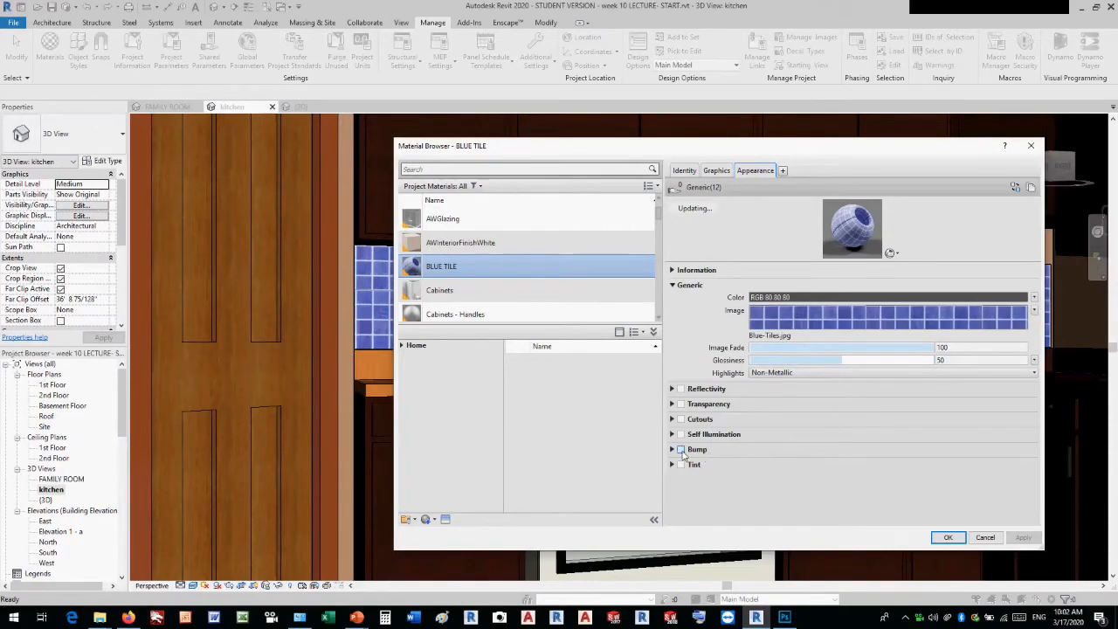
click(682, 450)
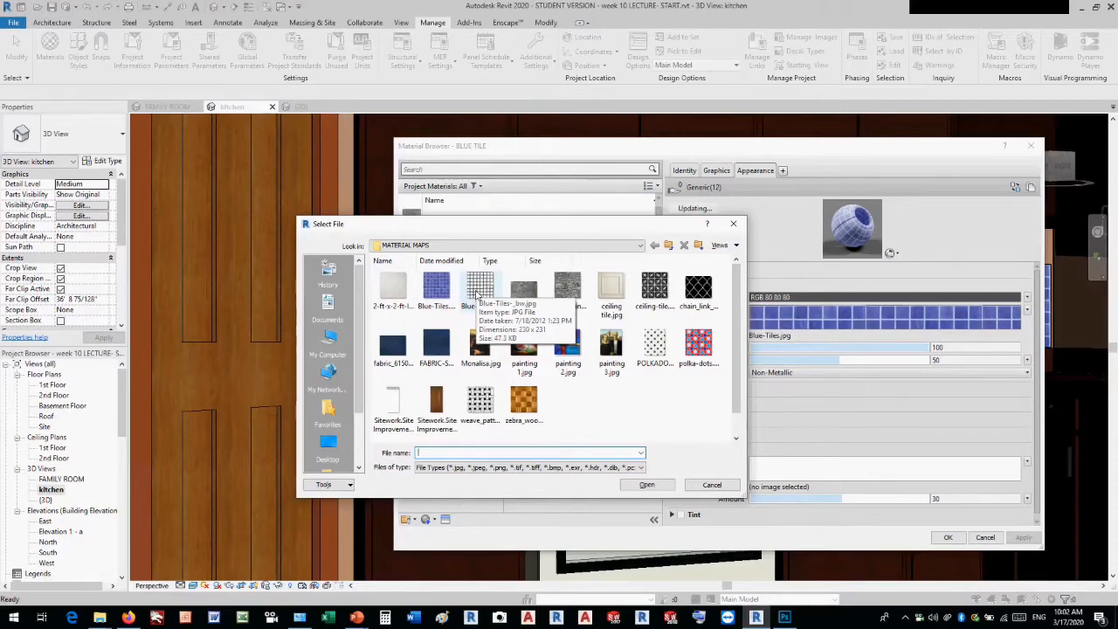
click(478, 293)
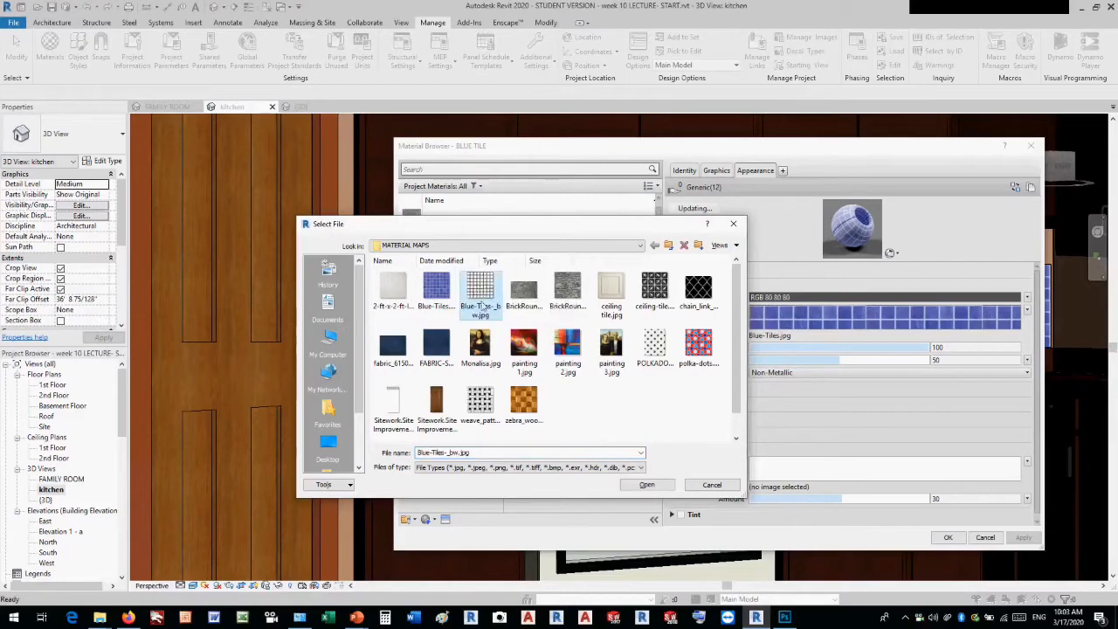
click(646, 485)
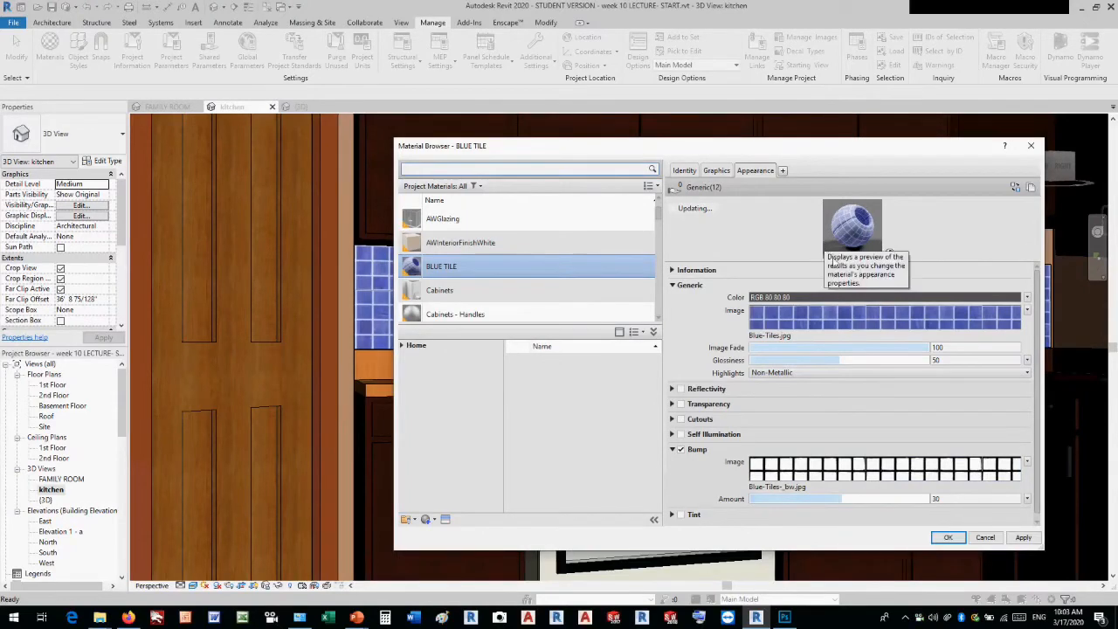
drag(844, 499, 936, 504)
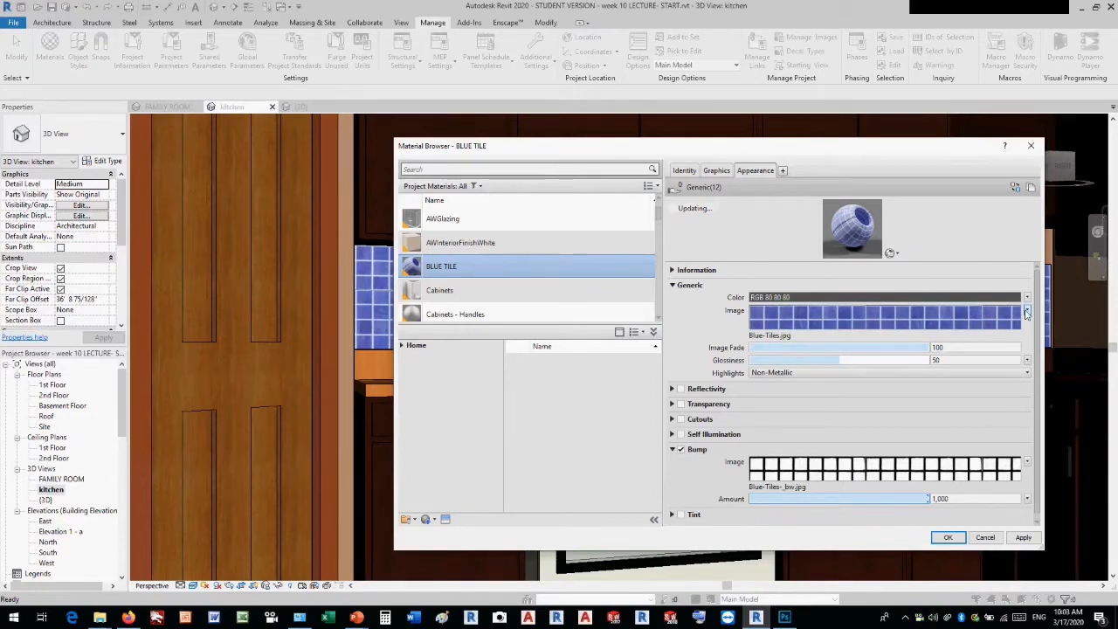
Open the Blue-Tiles-_bw.jpg bump image in the Texture Editor with its sample size width ready for editing
mouse_move(955, 318)
click(1027, 463)
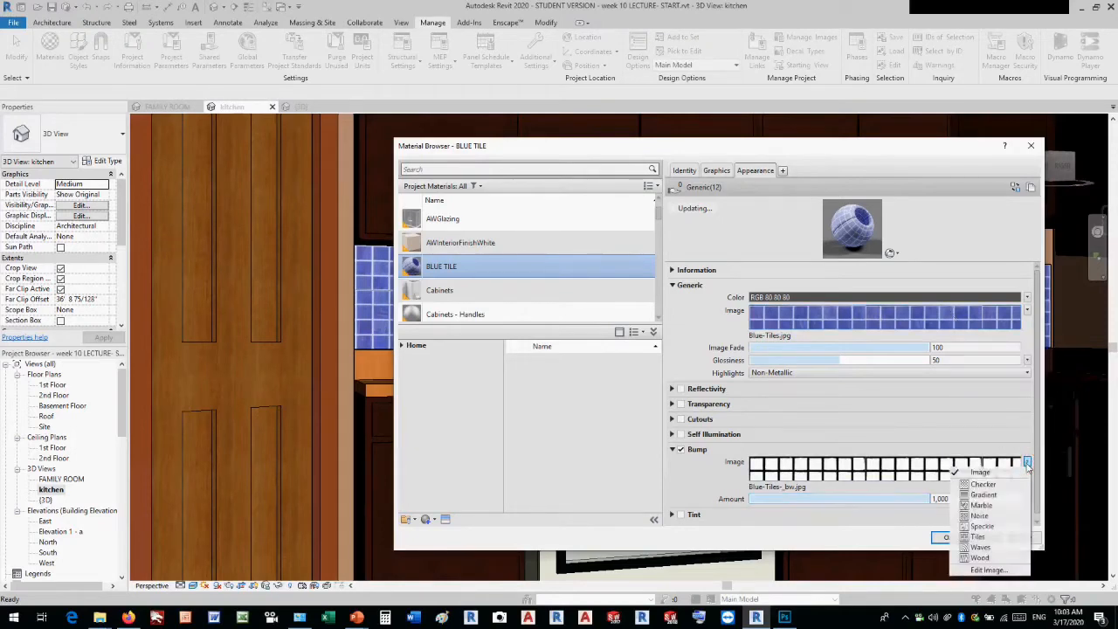
click(988, 570)
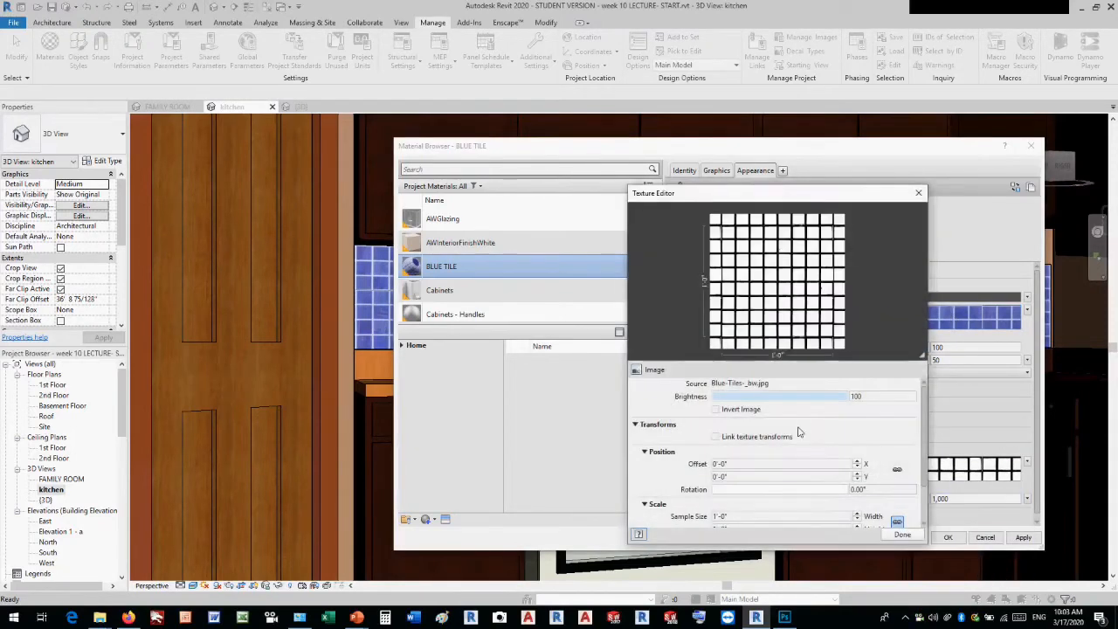
click(748, 517)
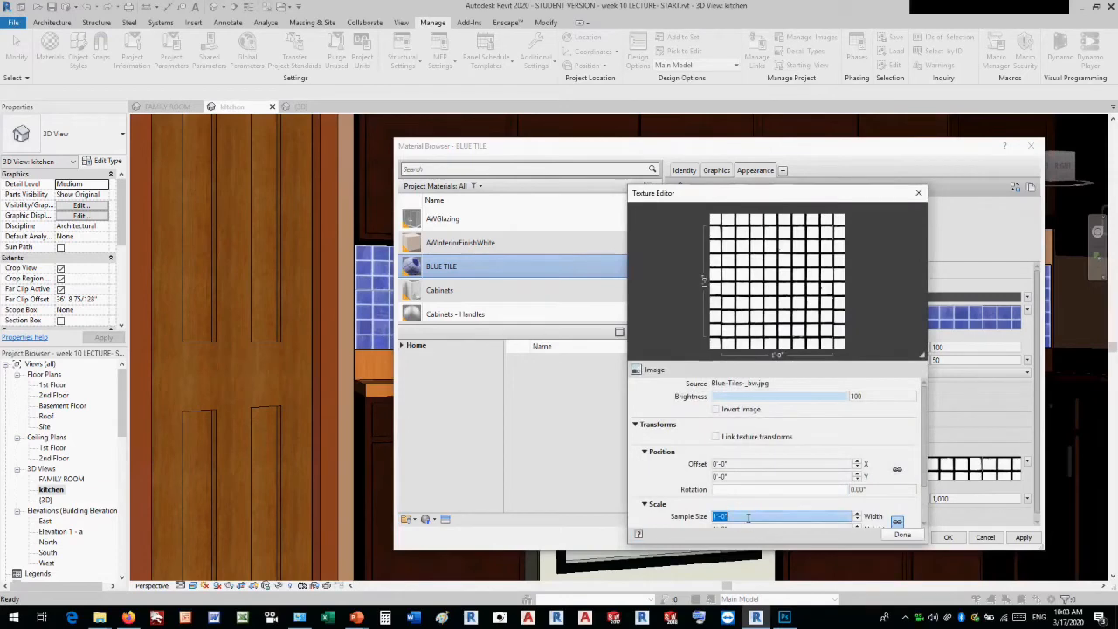
Set the sample size of the BLUE TILE bump texture to 18 and apply the material changes
text(18)
key(Return)
click(901, 534)
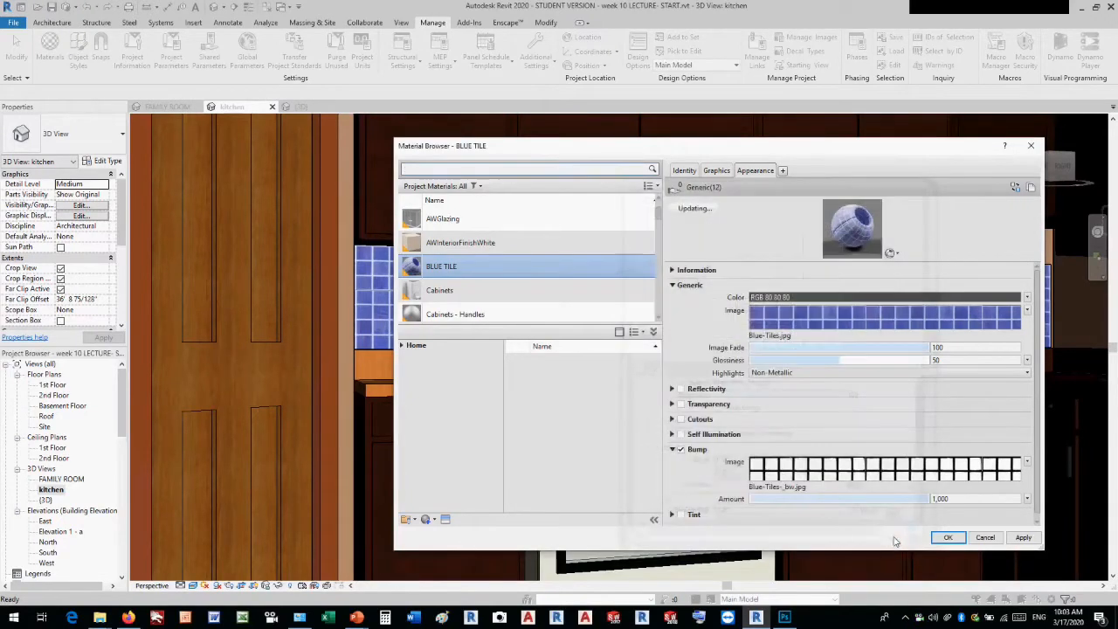
click(1022, 537)
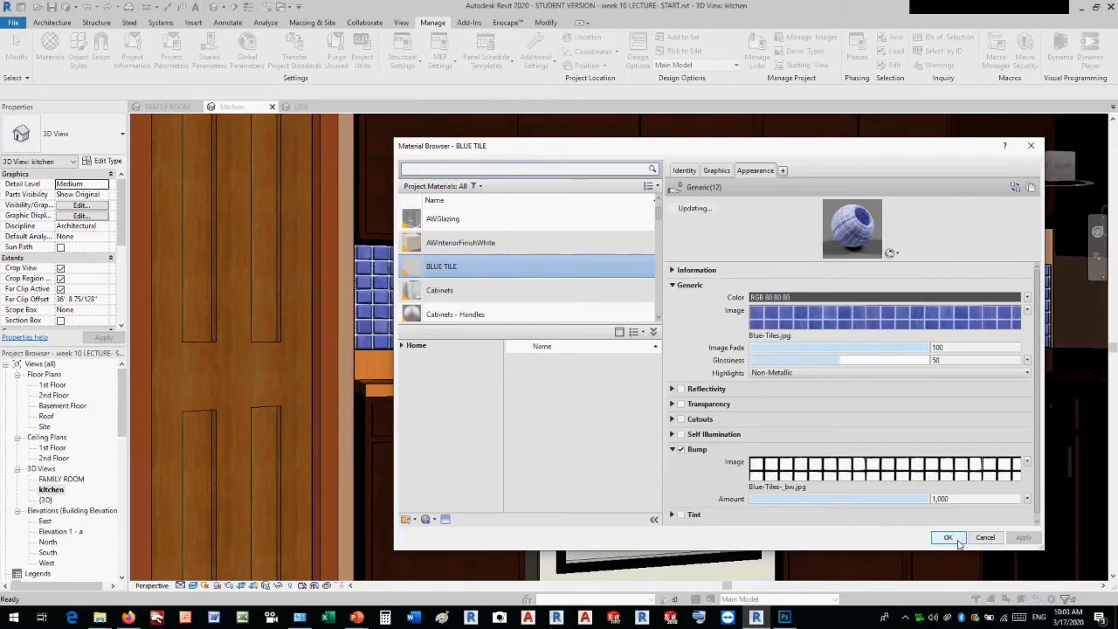
click(949, 537)
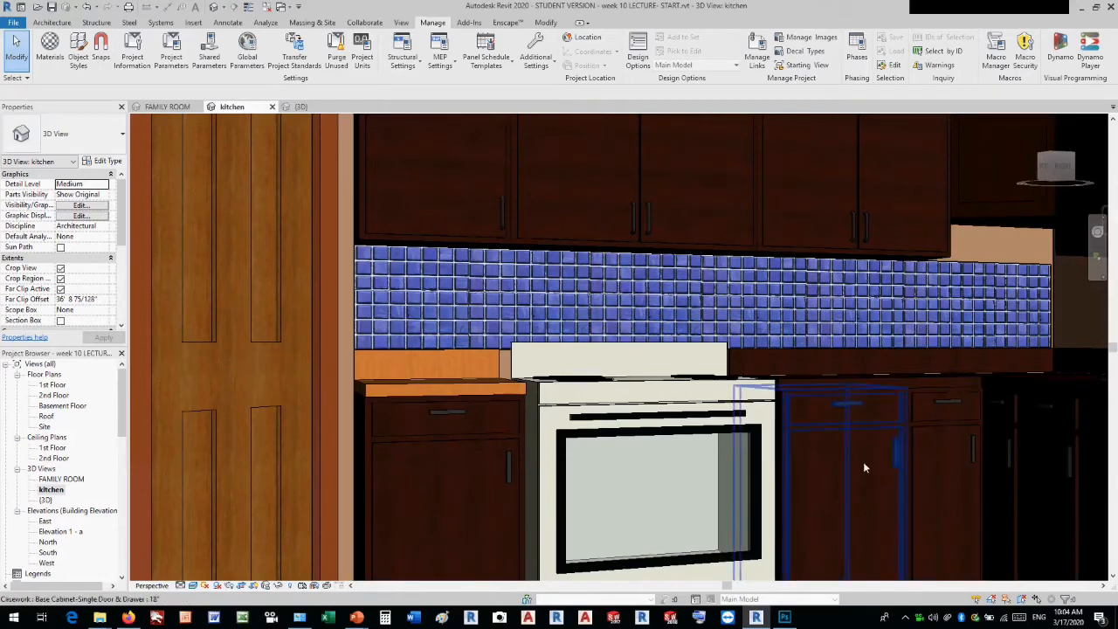
Open the FAMILY ROOM 3D view and create a new material named CEILING TILE
double_click(76, 479)
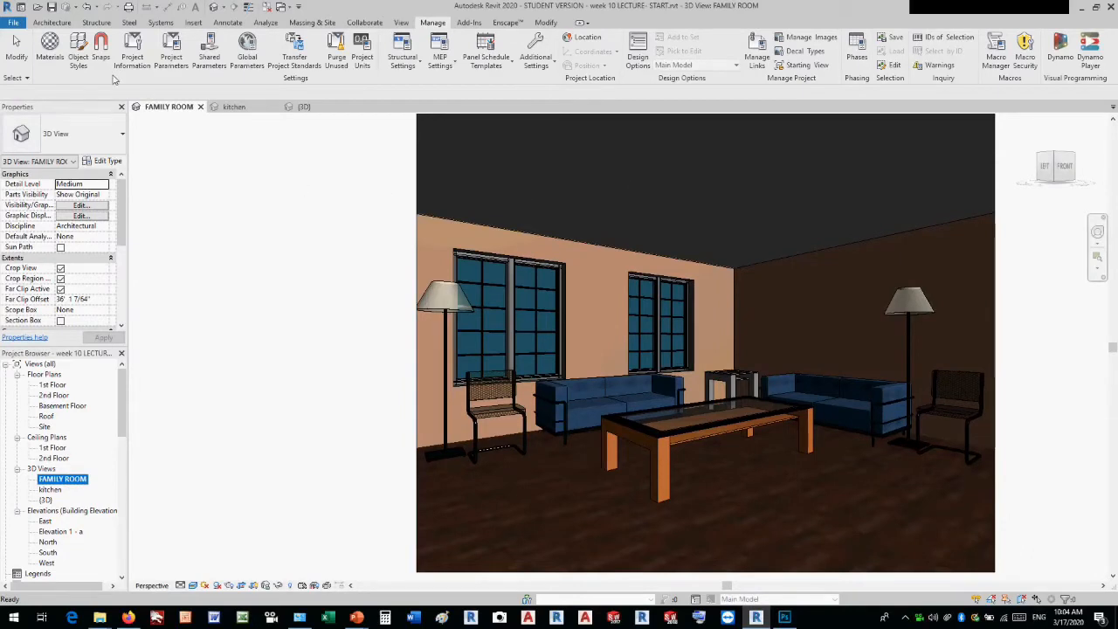
click(51, 53)
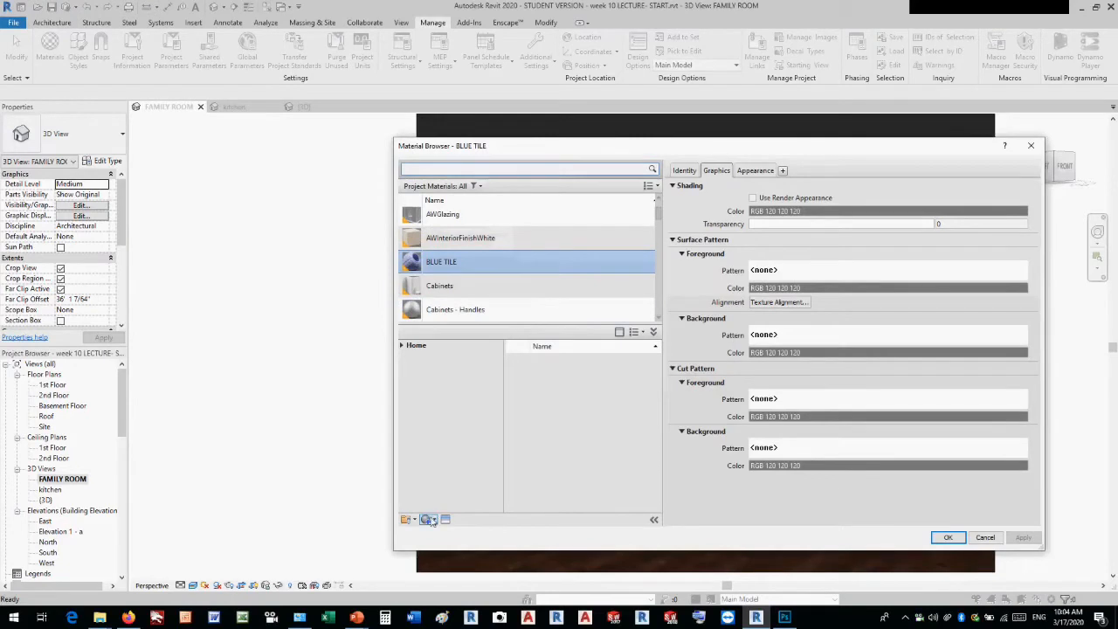
click(430, 519)
click(435, 526)
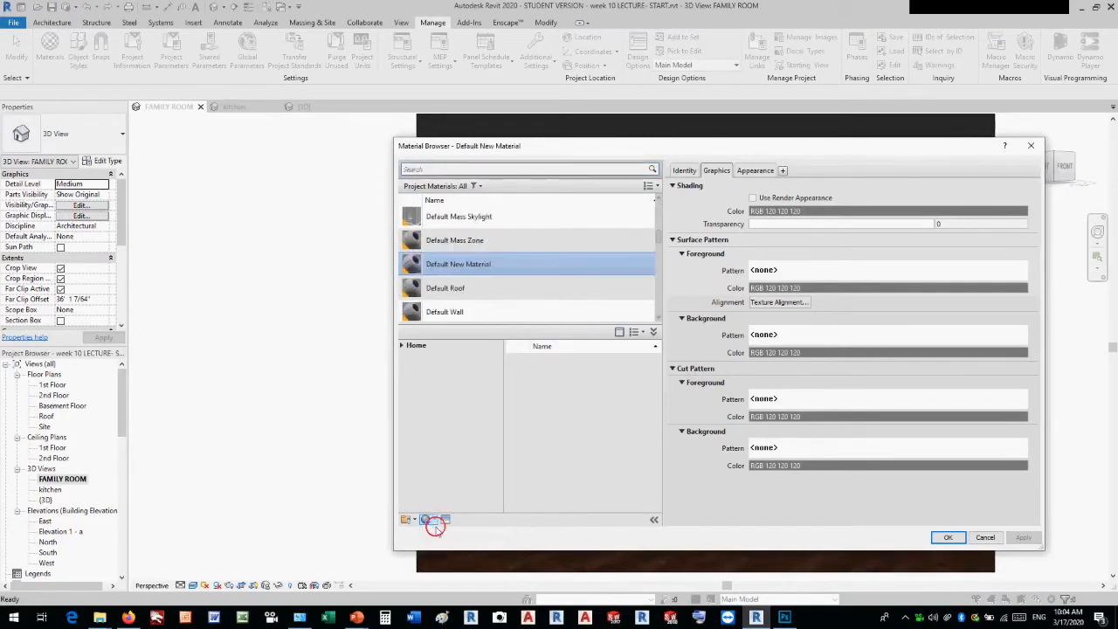
click(683, 170)
double_click(829, 189)
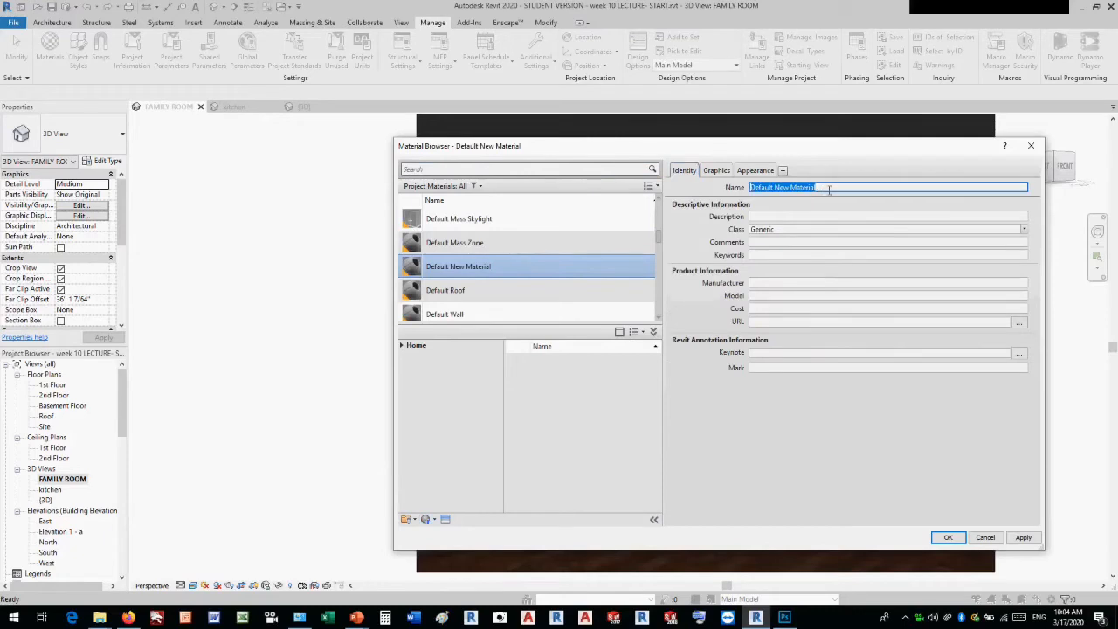
text(CEILING TILE)
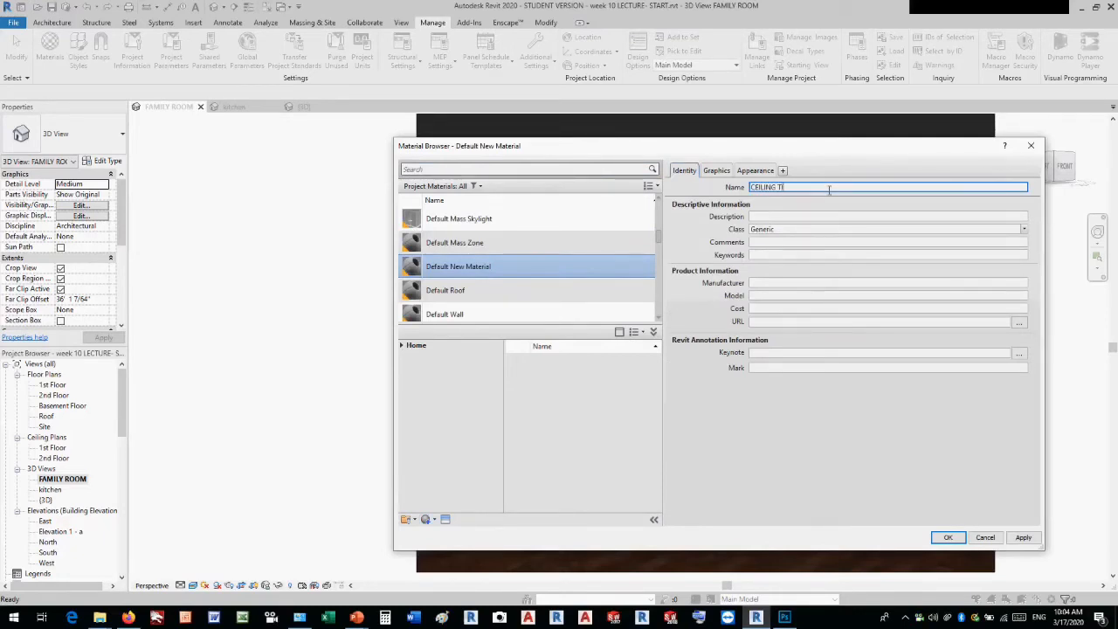
Set the CEILING TILE material's appearance color to white, RGB 255 255 255
click(756, 170)
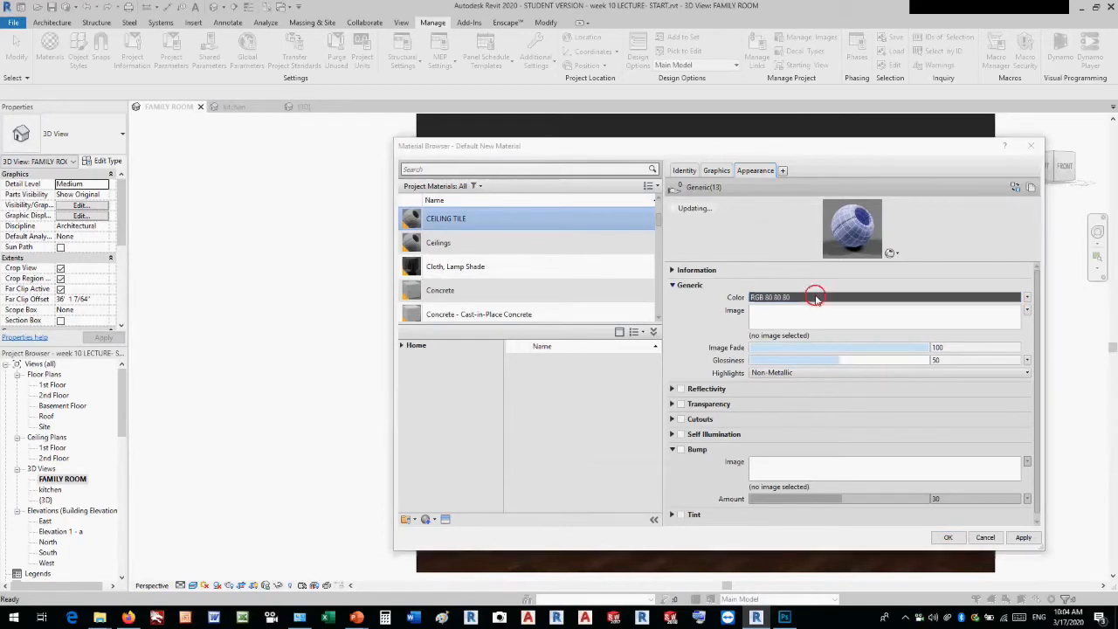
click(815, 297)
drag(852, 331, 852, 259)
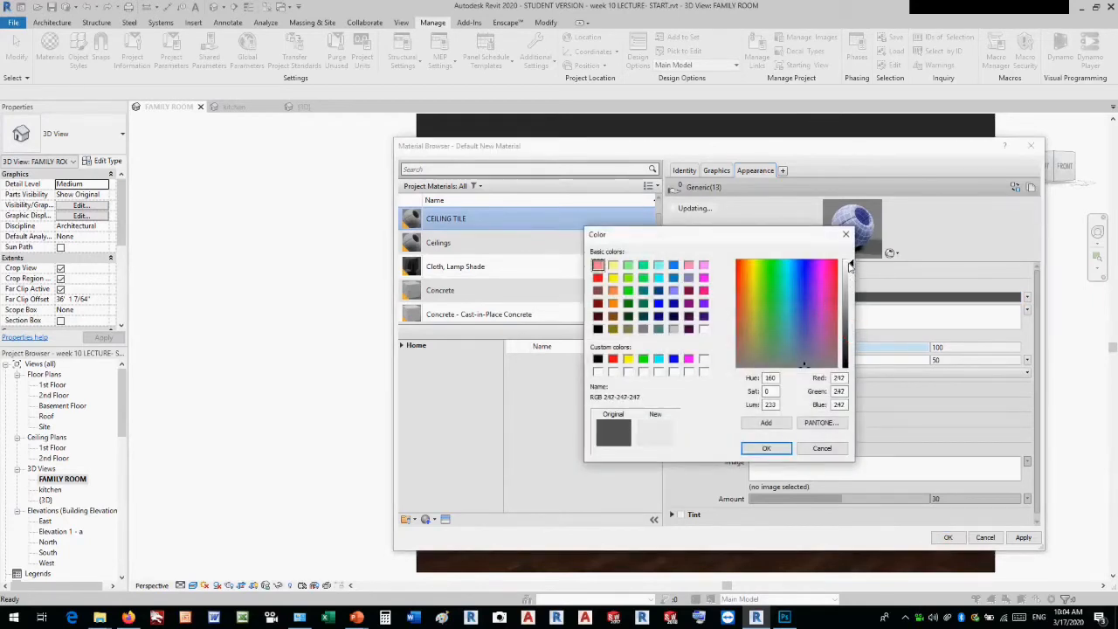
click(766, 448)
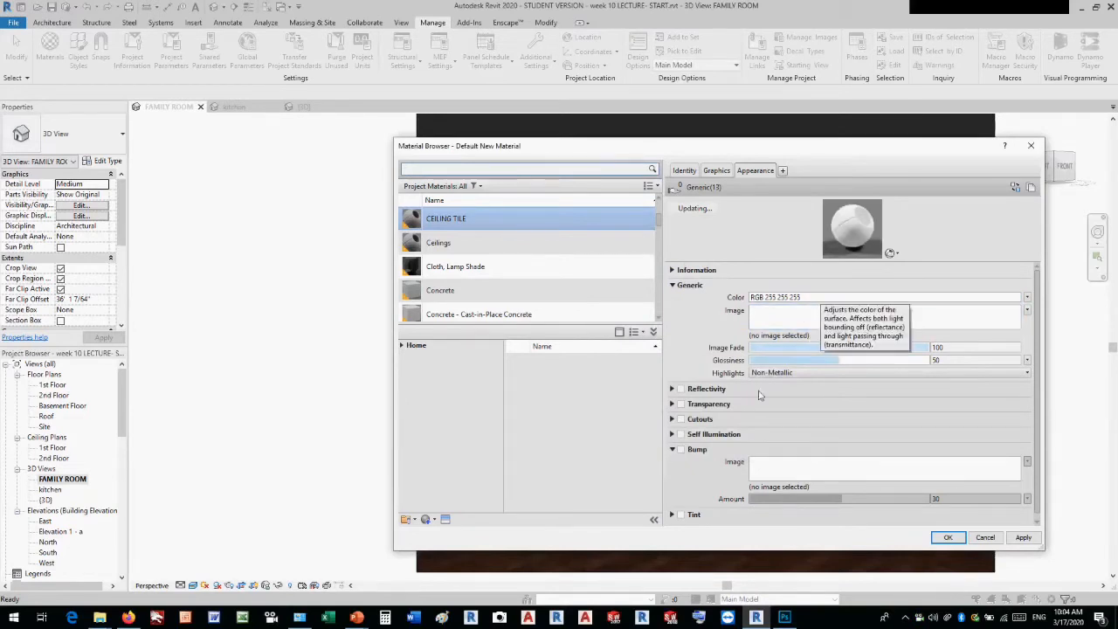
Enable bump on CEILING TILE using 2-ft-x-2-ft-lay-in-ceiling-tile-in-matte-white.jpg and set its amount to 1,000
click(681, 449)
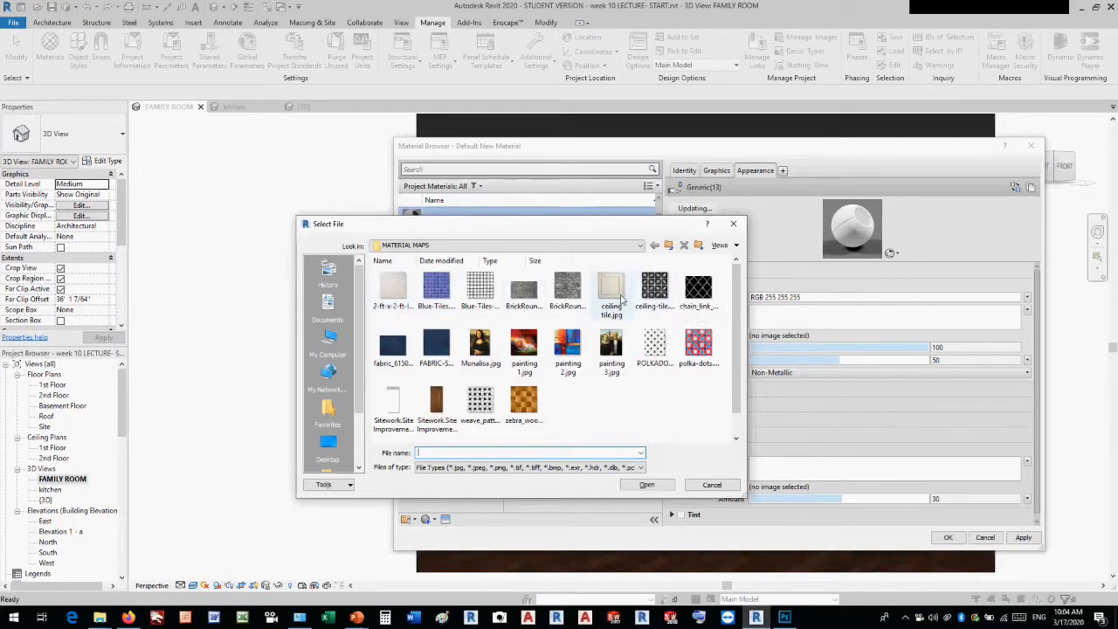
click(398, 297)
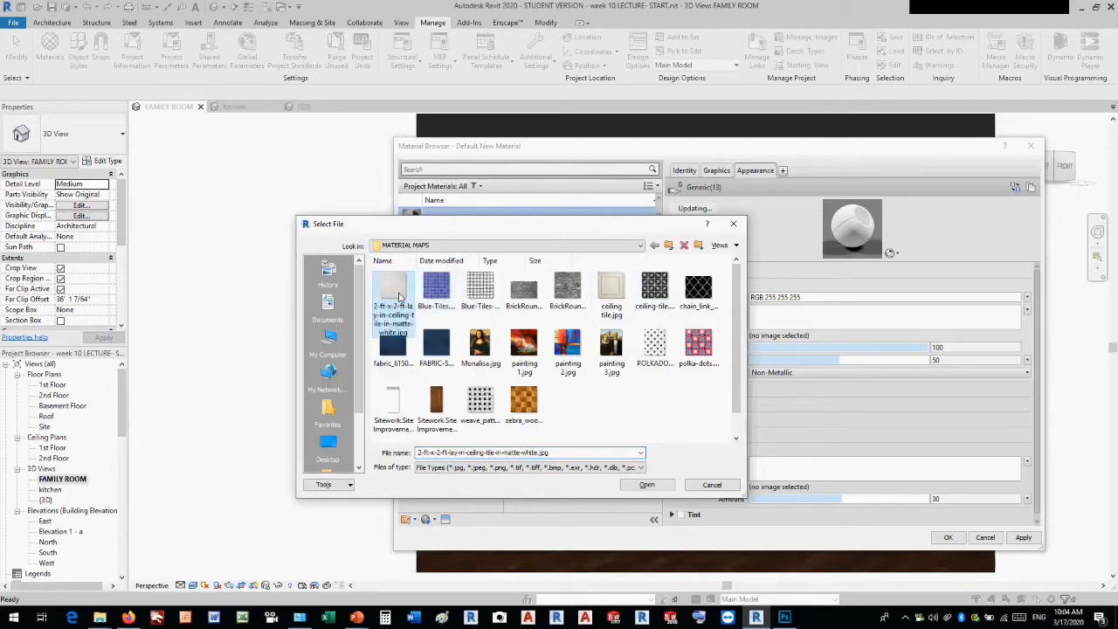
click(646, 484)
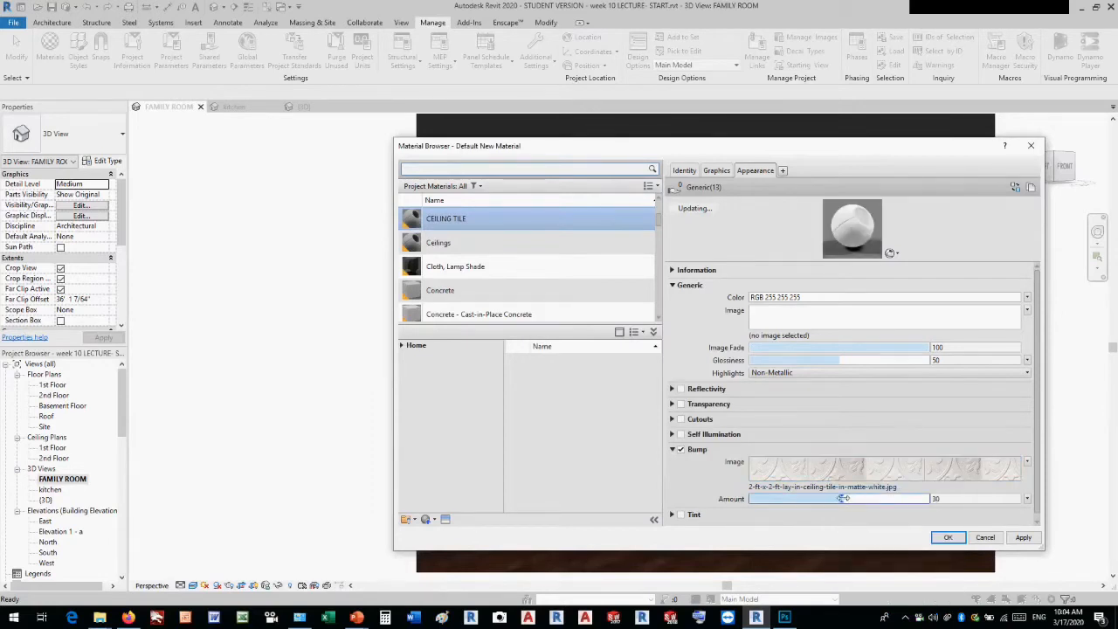
drag(841, 498, 932, 499)
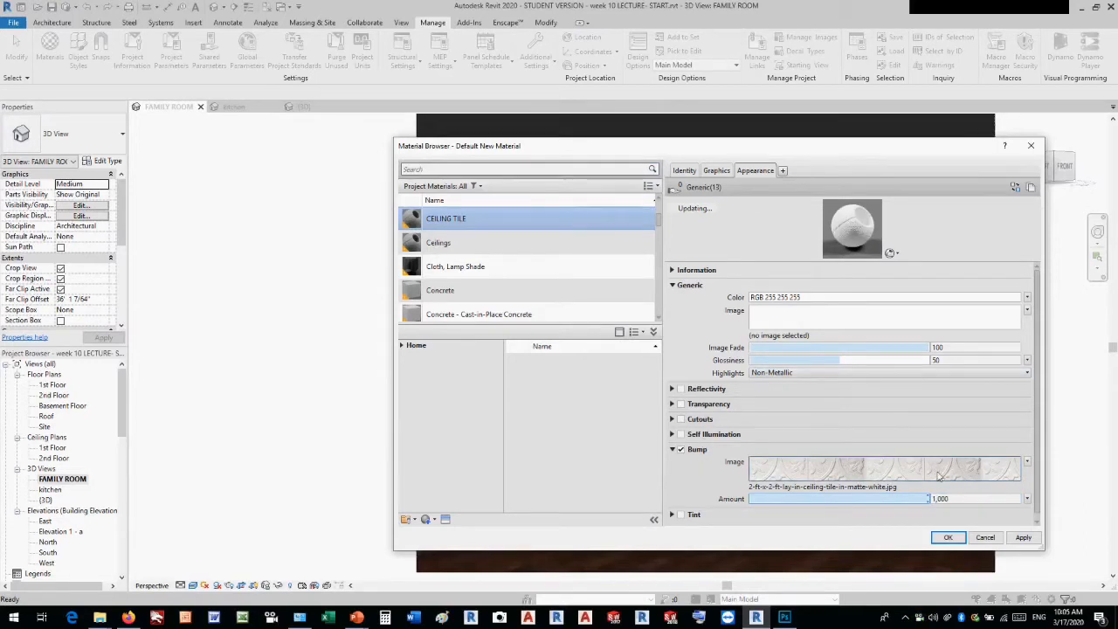
Set the ceiling tile bump texture's sample size to 2 and accept the material
click(1028, 462)
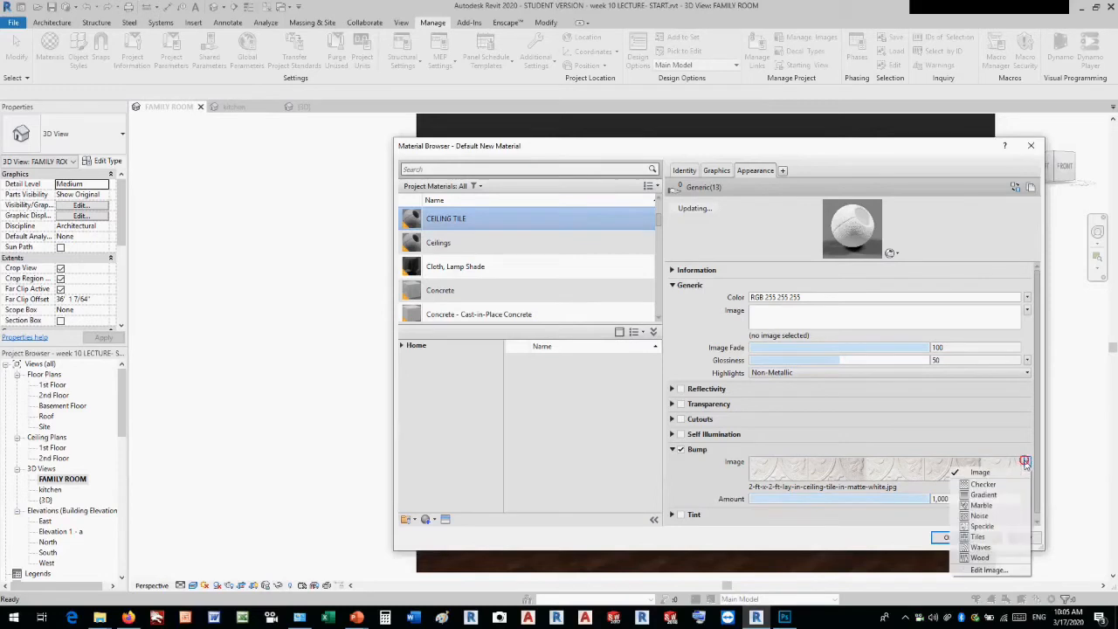
click(989, 570)
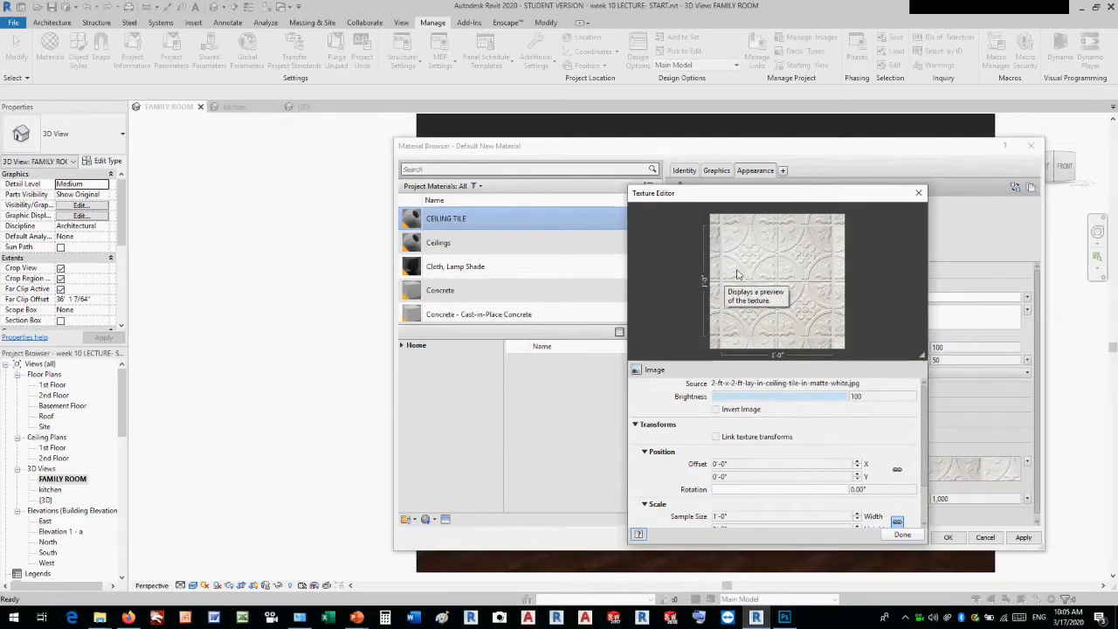
click(745, 517)
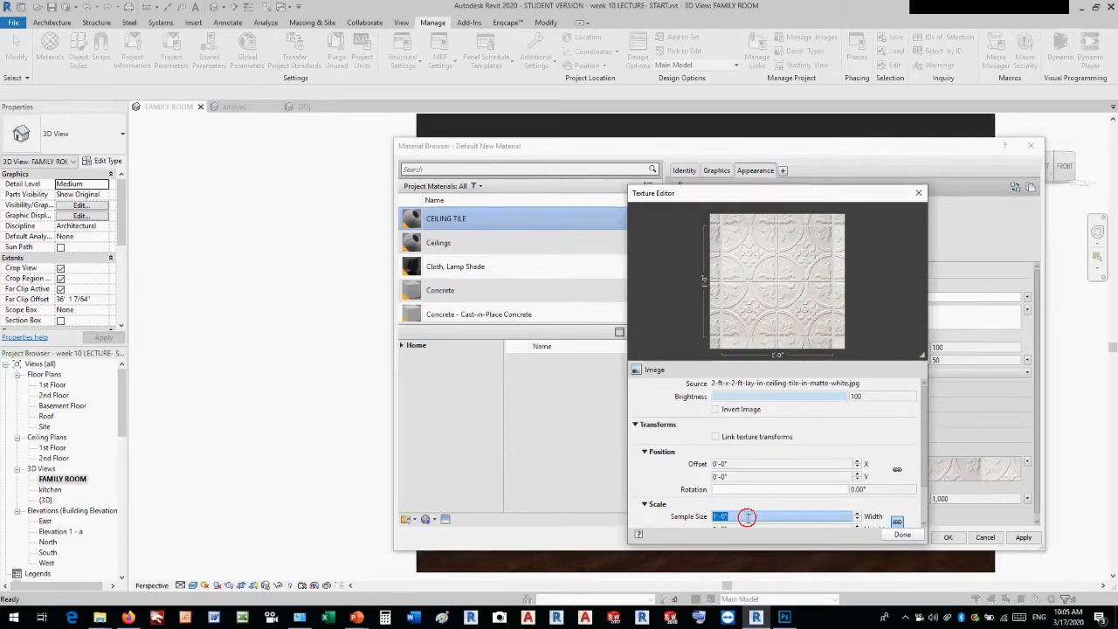
text(2)
click(888, 536)
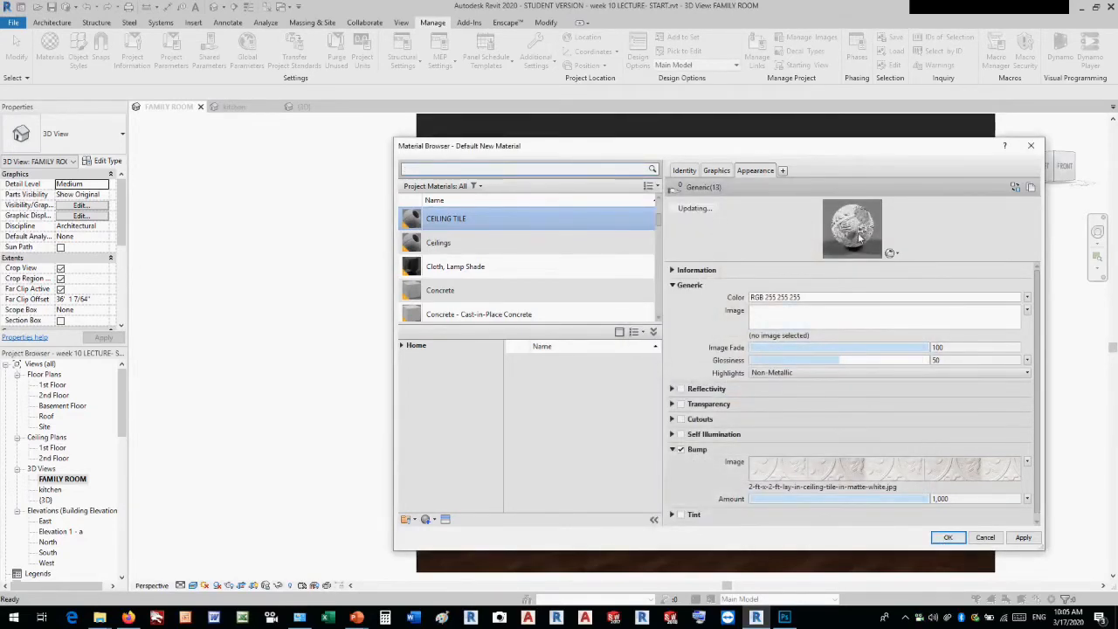
click(948, 537)
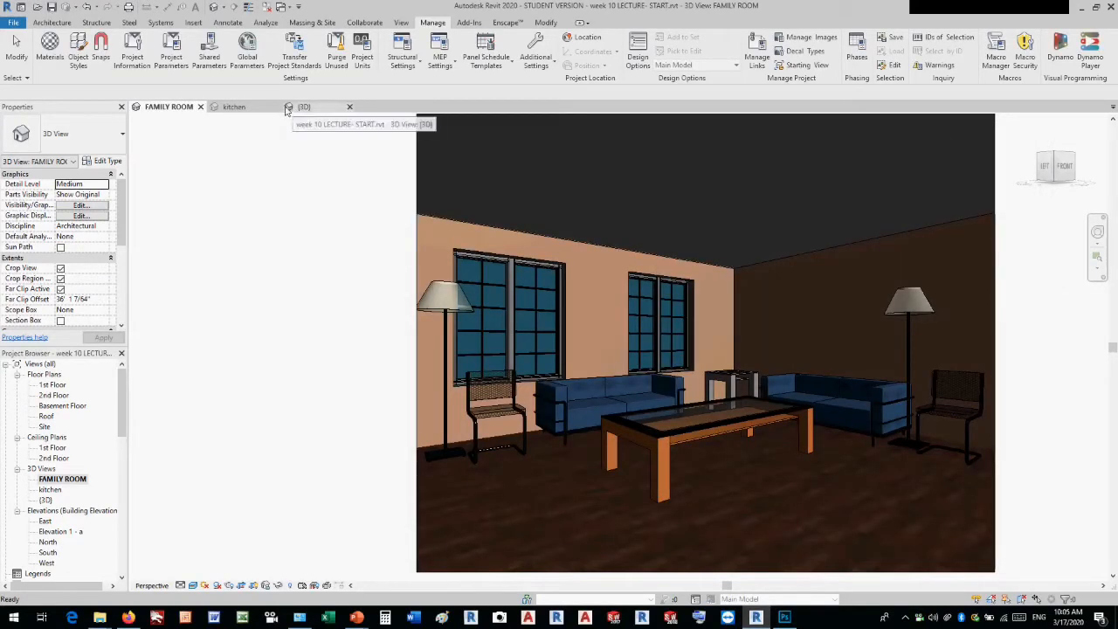
Paint the family room ceiling face with the CEILING TILE material
click(543, 23)
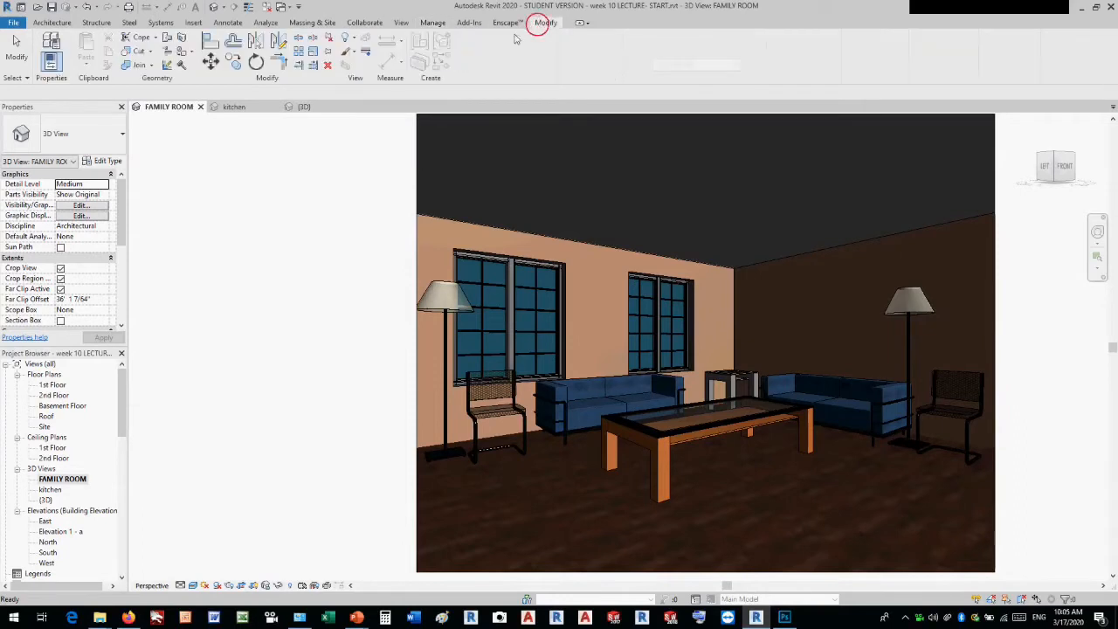
click(180, 51)
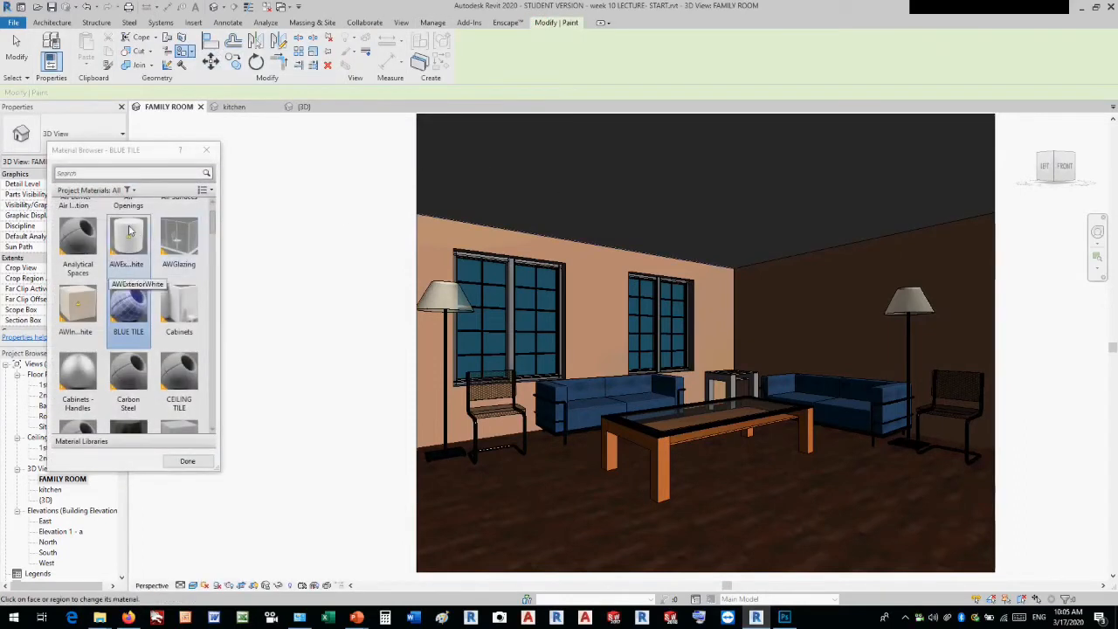
click(106, 173)
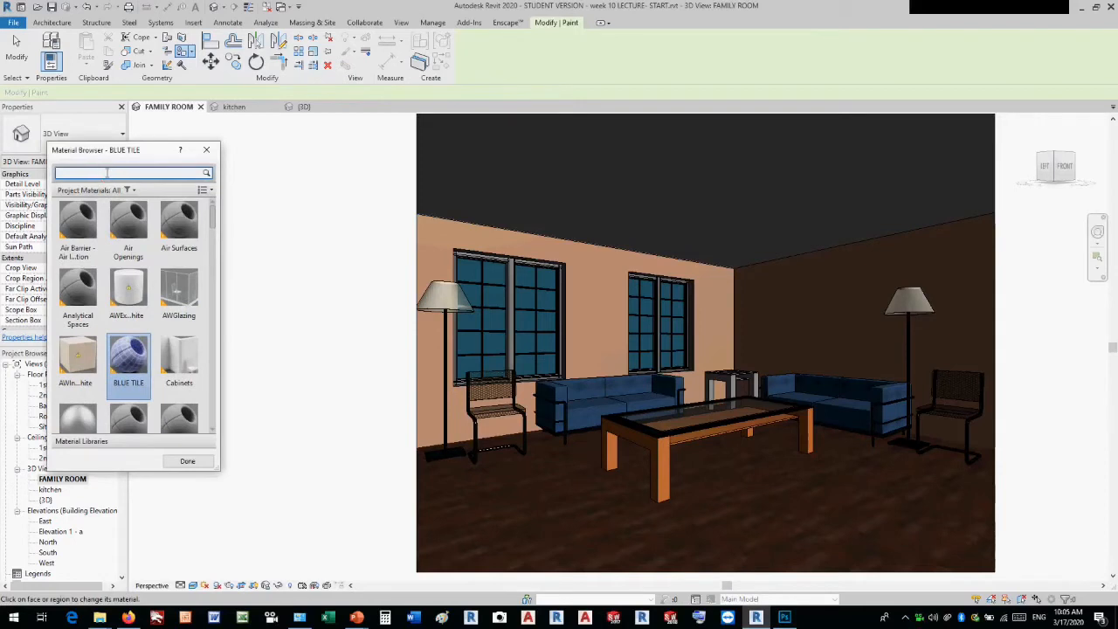
scroll(161, 358, down, 3)
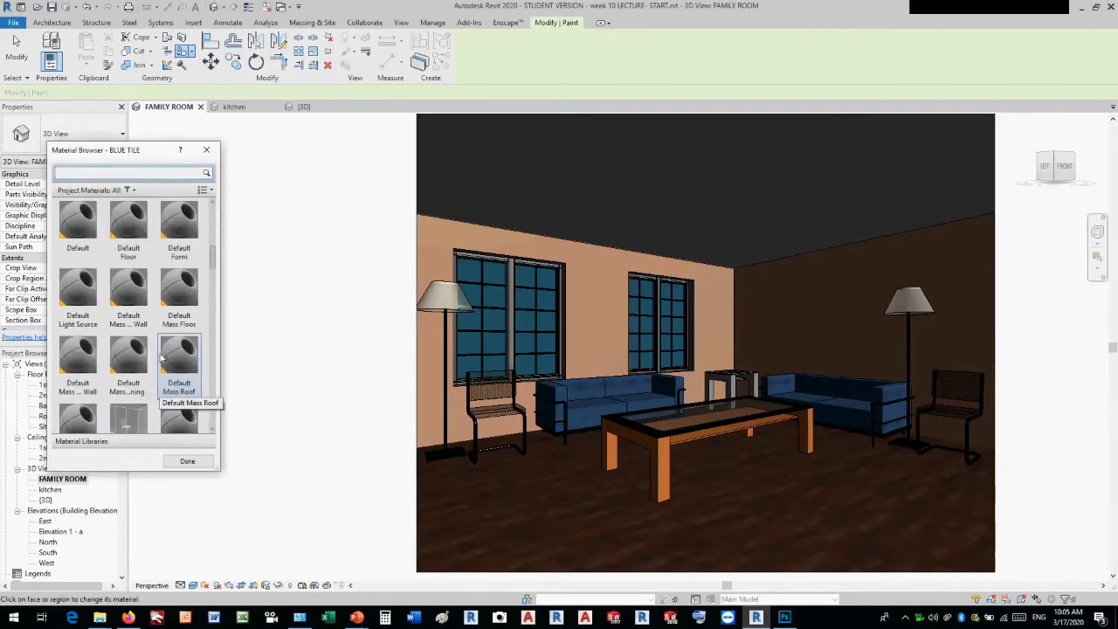
scroll(161, 358, up, 2)
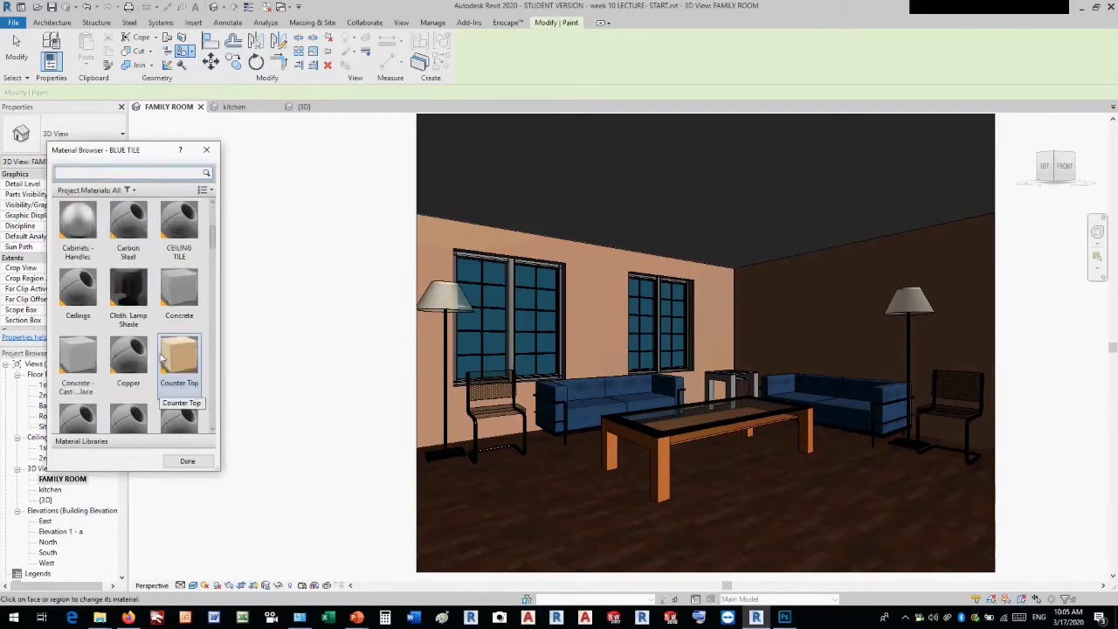
click(180, 217)
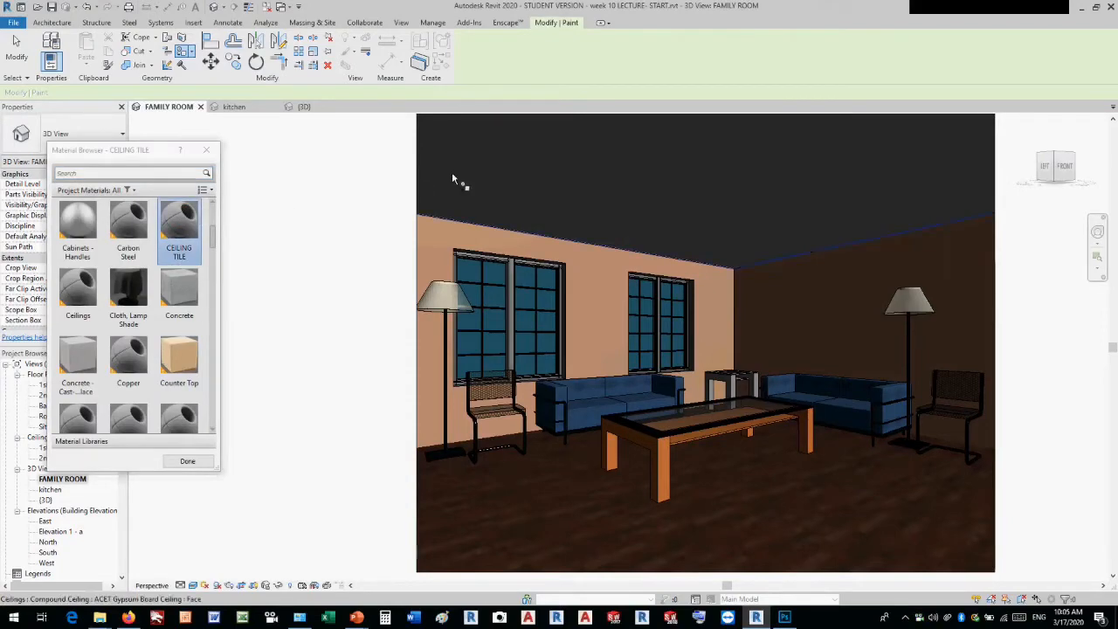
click(476, 172)
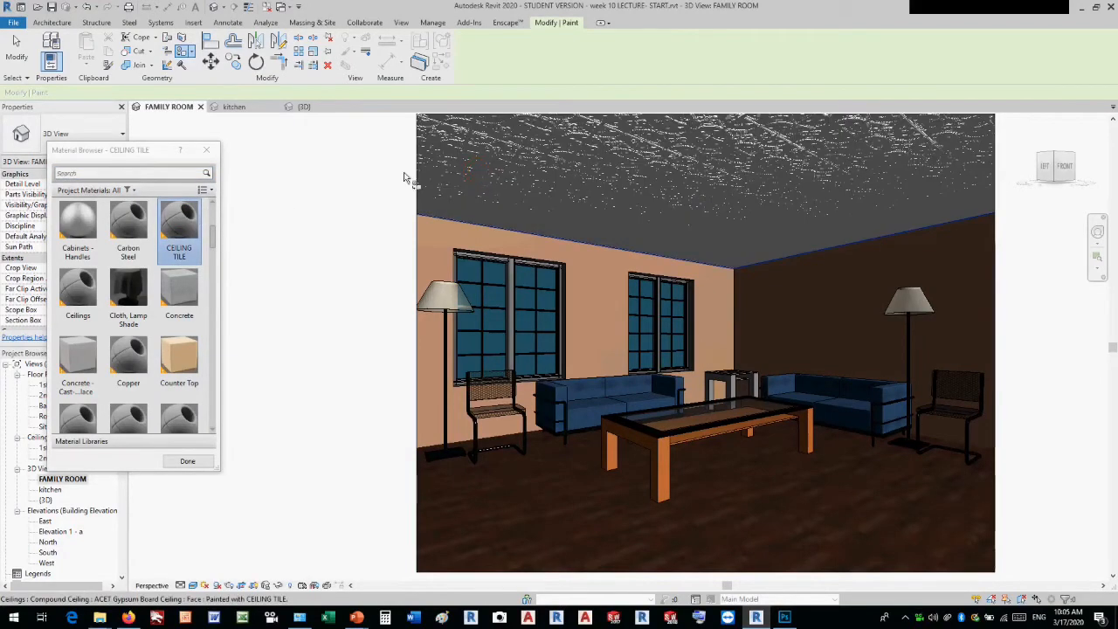
click(207, 150)
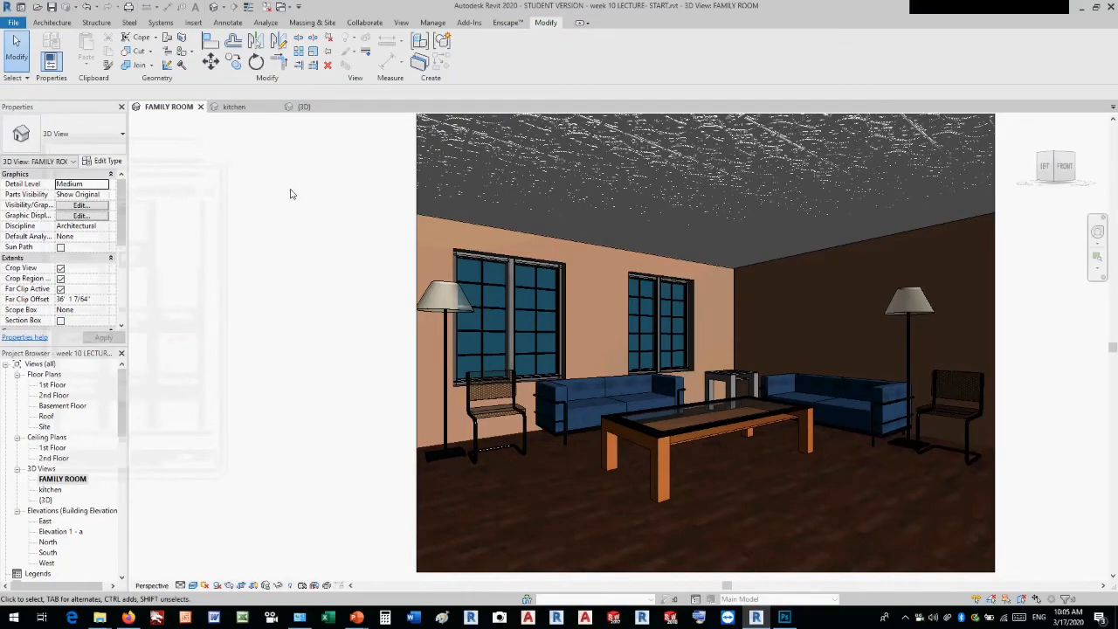
Render the FAMILY ROOM view at Draft quality, framed on the painted ceiling
scroll(696, 151, up, 2)
scroll(696, 151, up, 1)
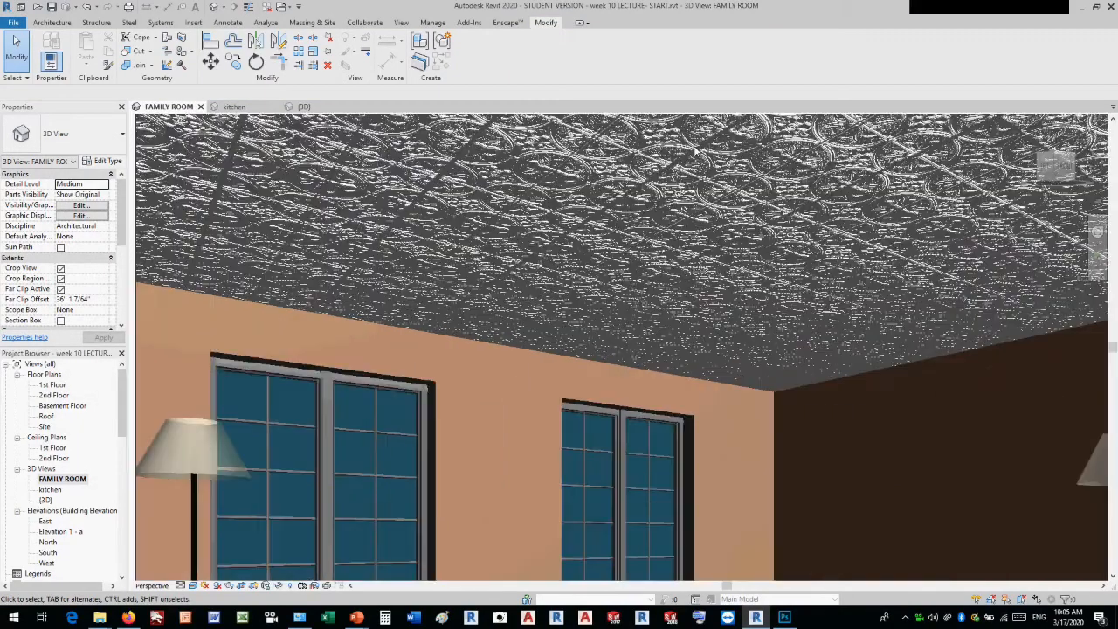
scroll(704, 159, up, 1)
scroll(704, 161, up, 1)
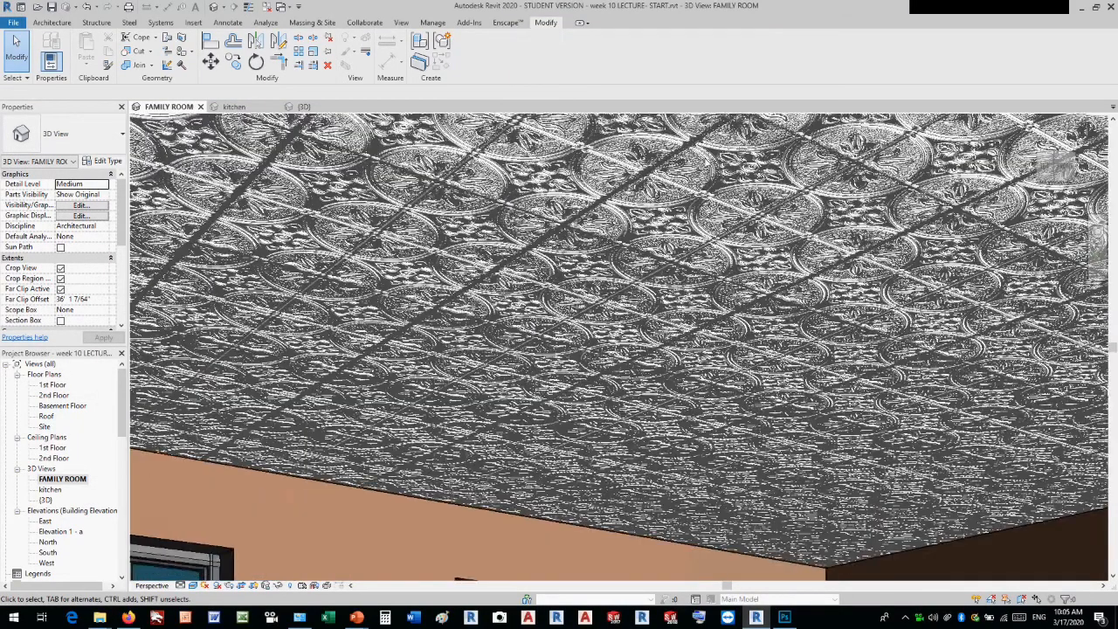
scroll(749, 265, down, 5)
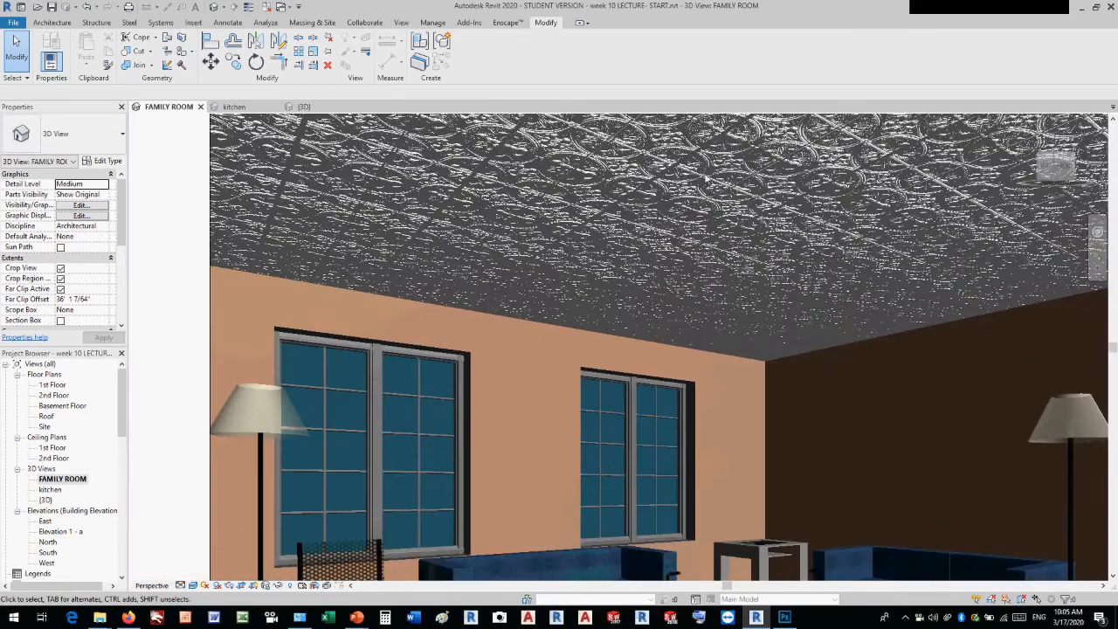
scroll(767, 201, up, 2)
scroll(769, 201, up, 2)
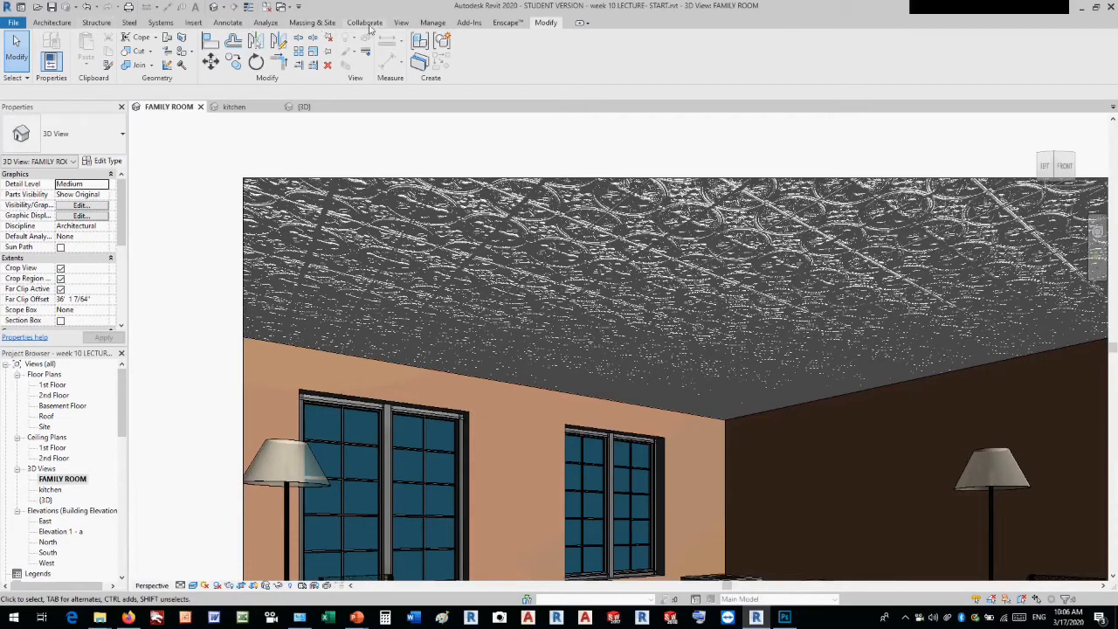
click(400, 24)
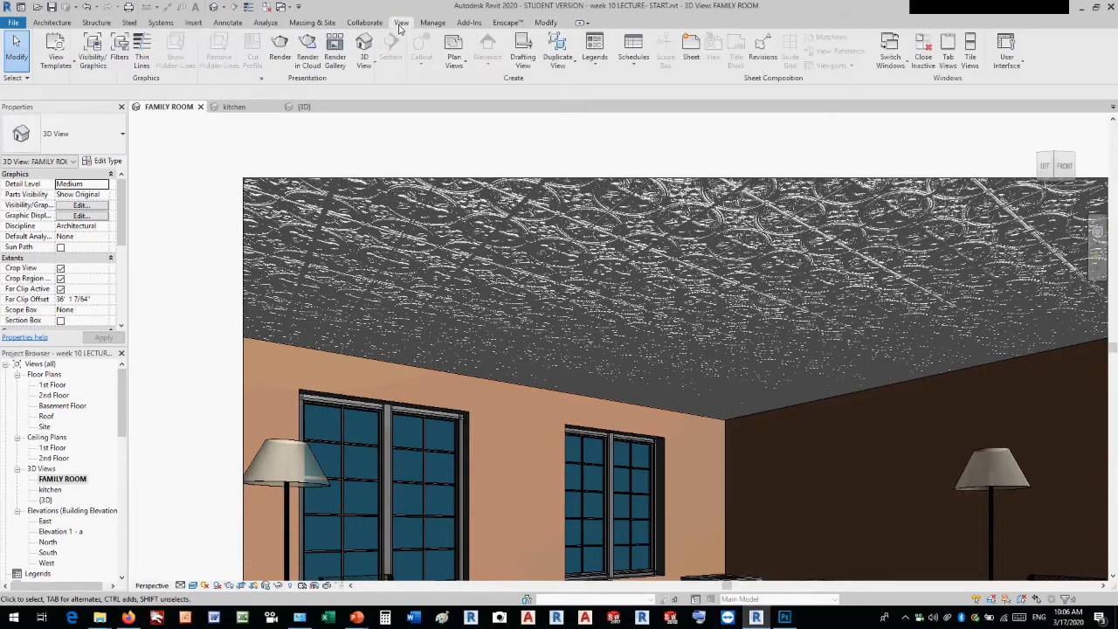
click(280, 58)
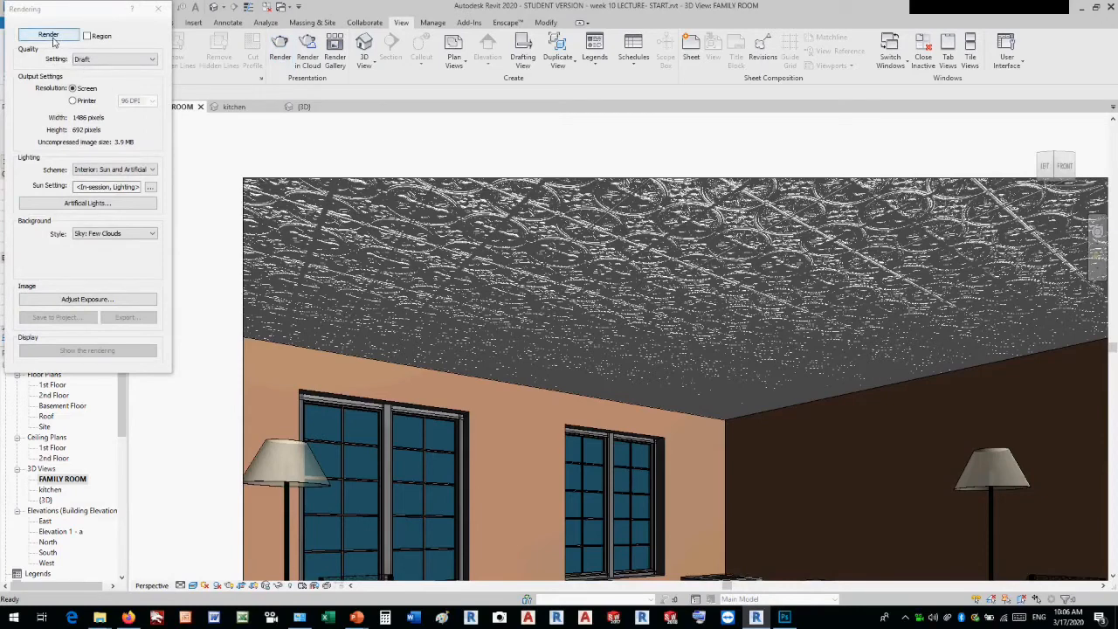
click(49, 35)
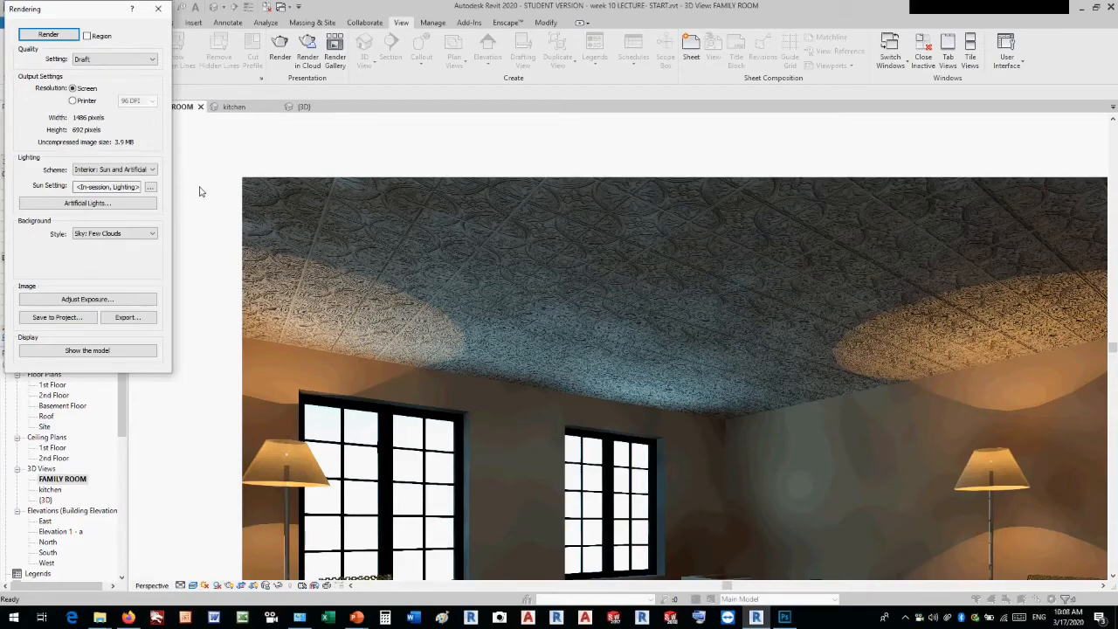
Switch to PowerPoint to review the slide on cut out features in materials, and return to the FAMILY ROOM view in Revit
key(alt+Tab)
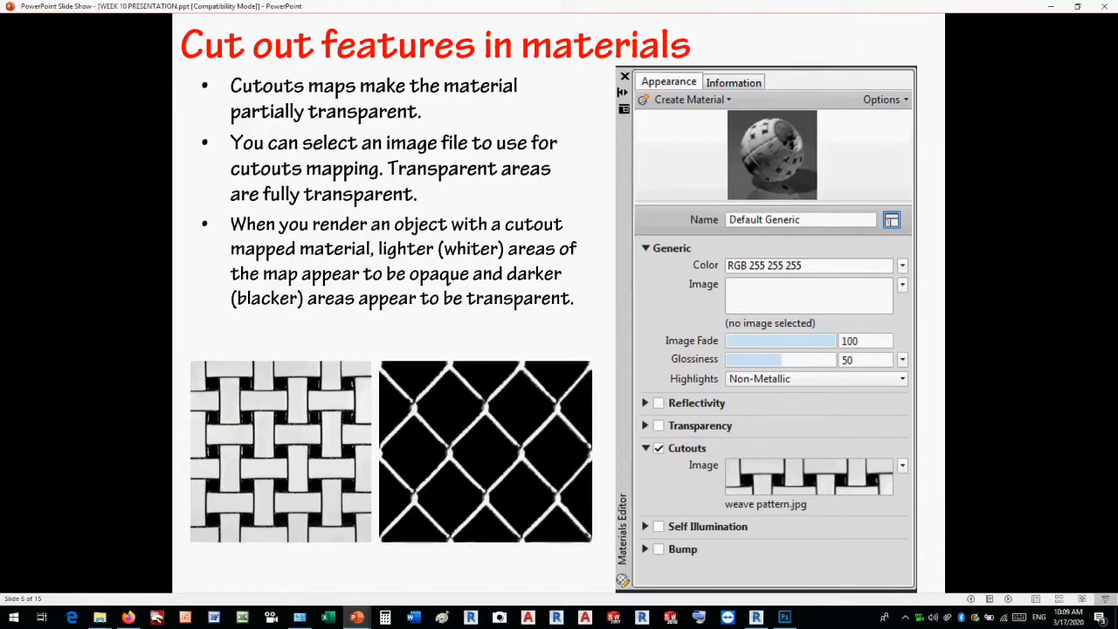
click(1076, 7)
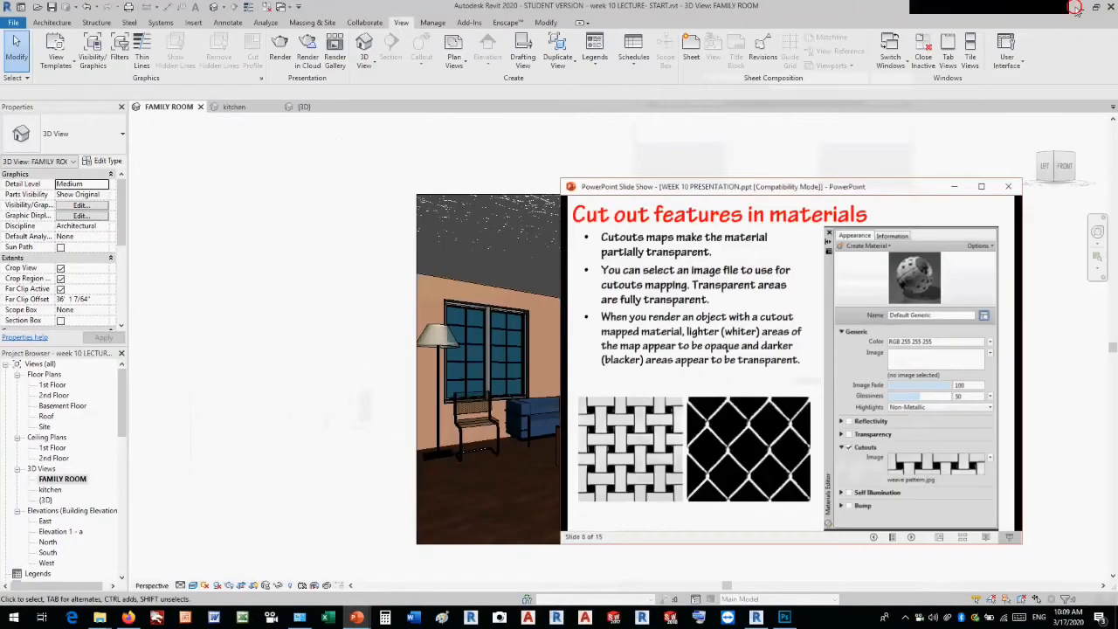
drag(795, 196, 1117, 206)
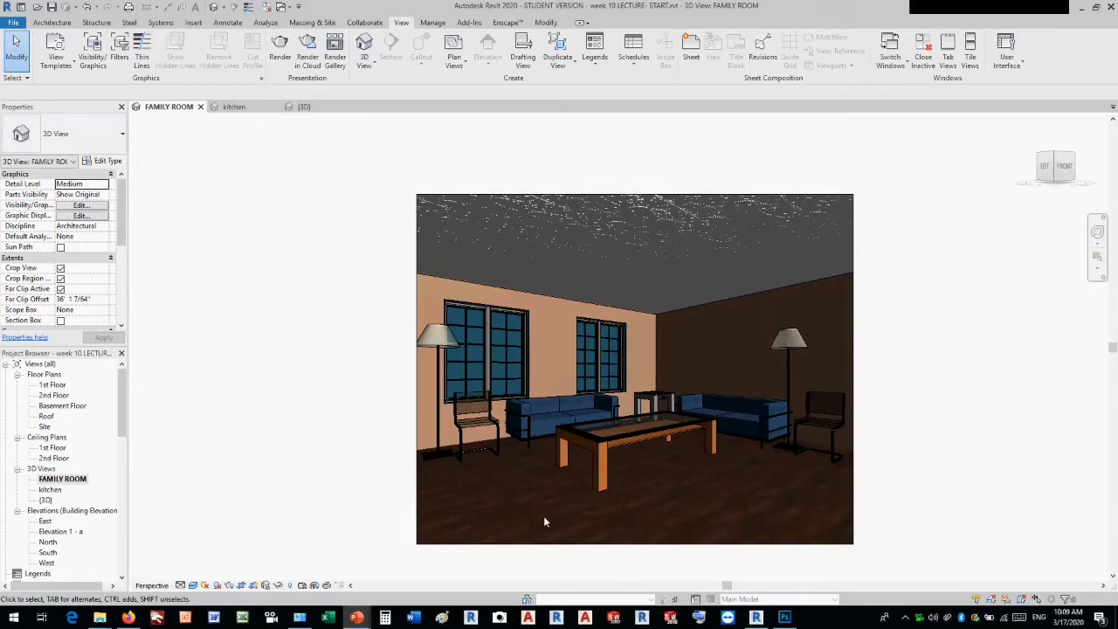
click(351, 452)
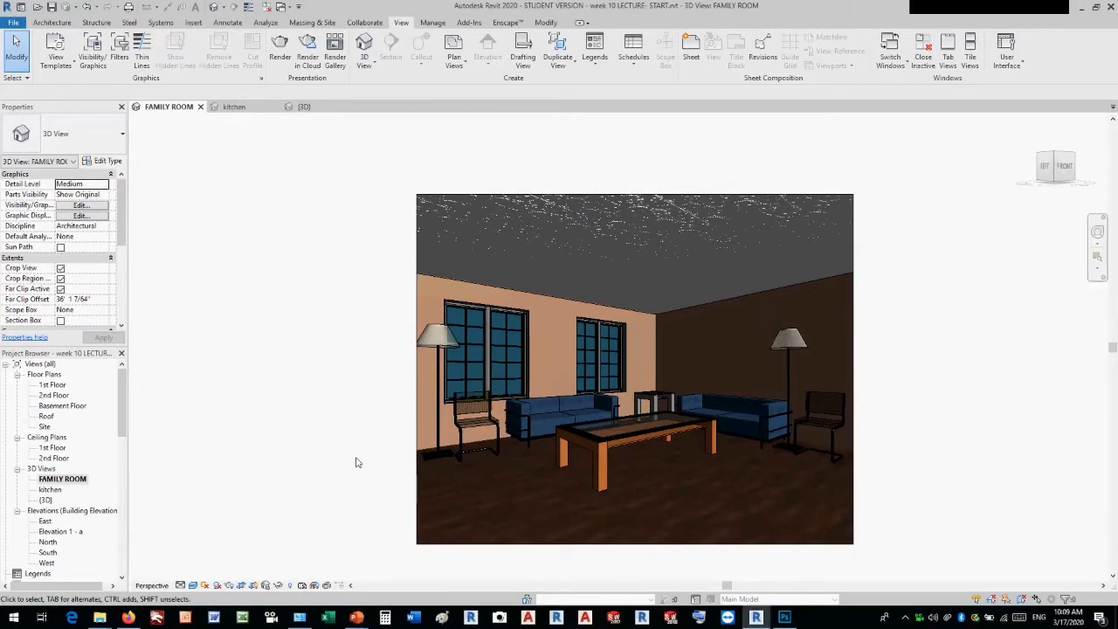
Open the Seat/Back Material of the Breuer chair beside the floor lamp for editing from its type properties
scroll(516, 440, up, 5)
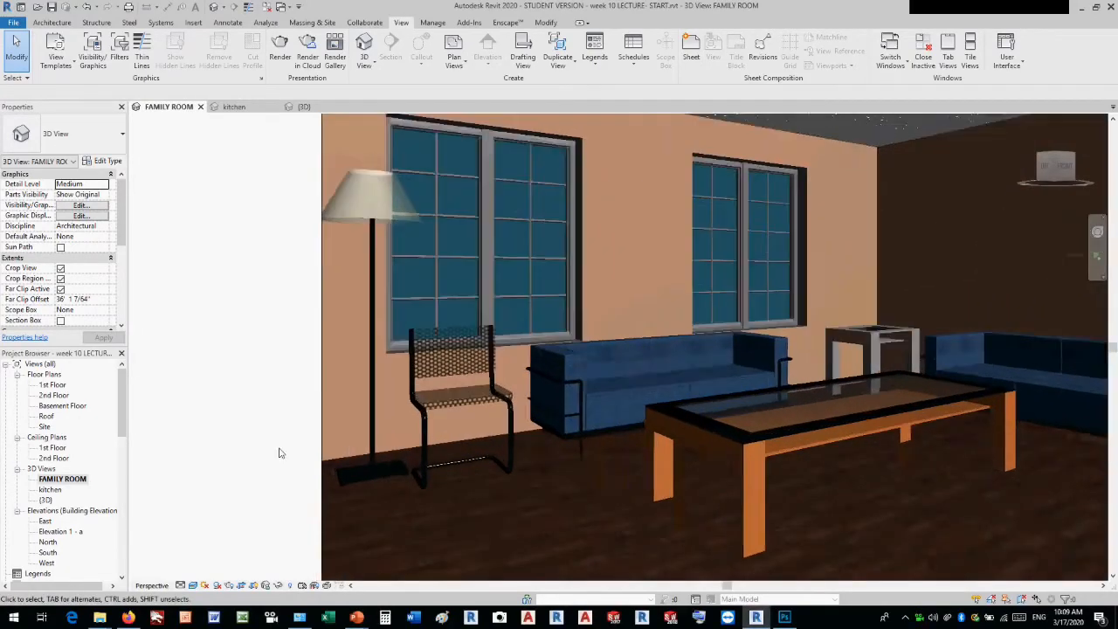
scroll(279, 452, up, 3)
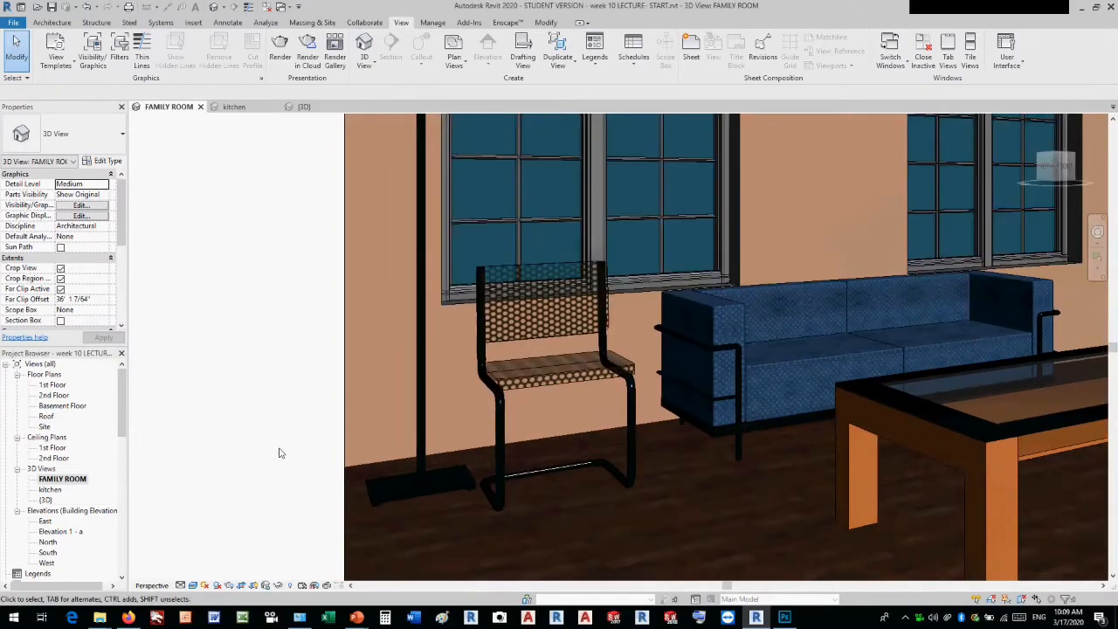
click(552, 382)
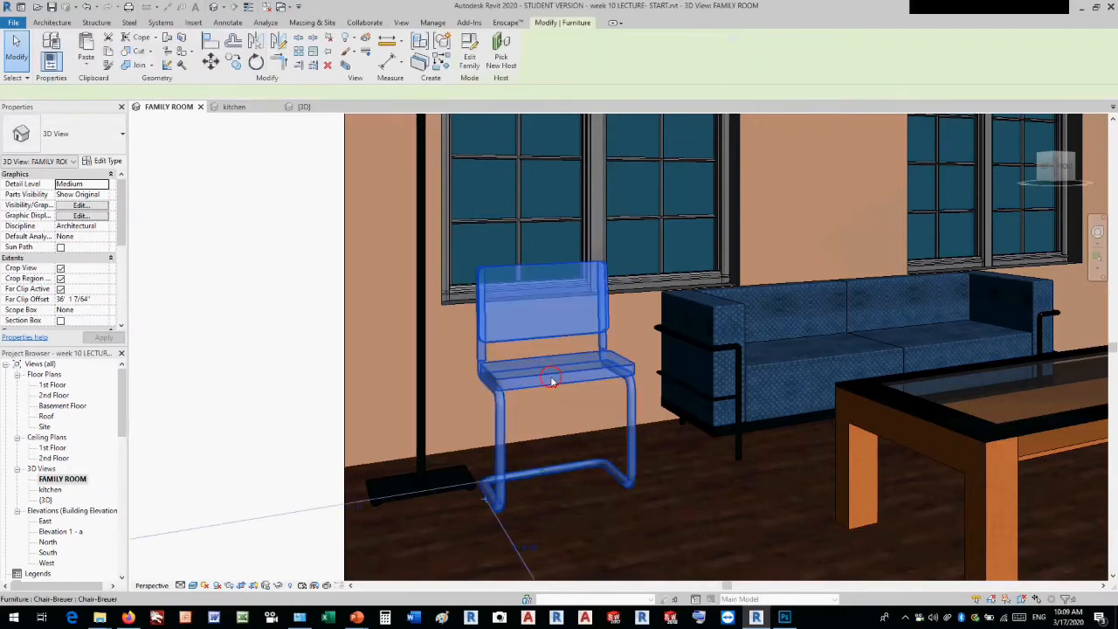
click(112, 161)
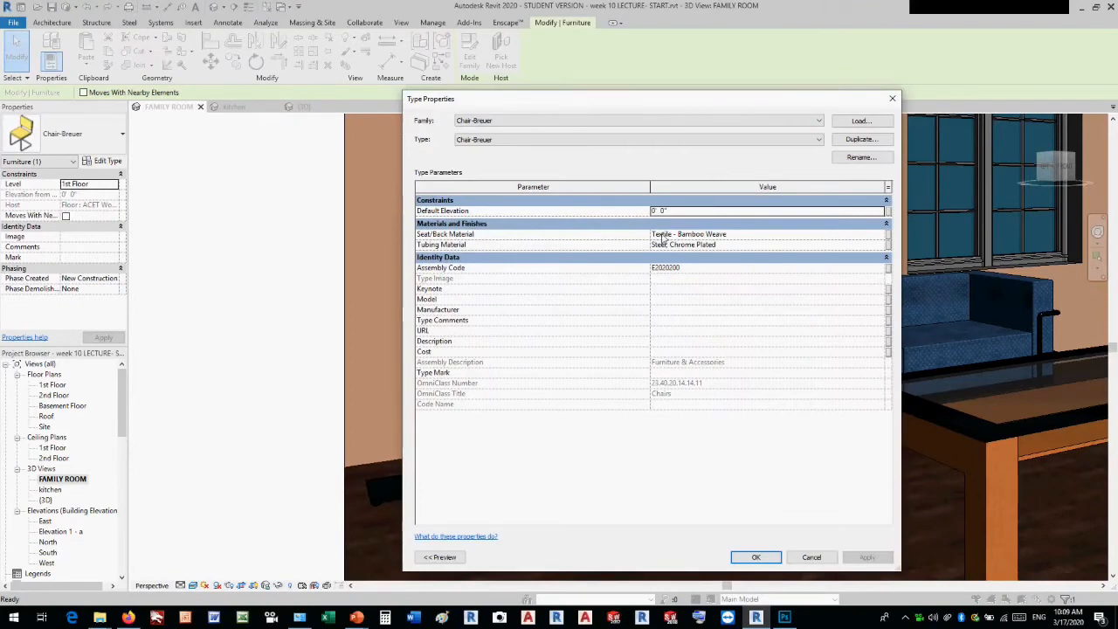
click(736, 234)
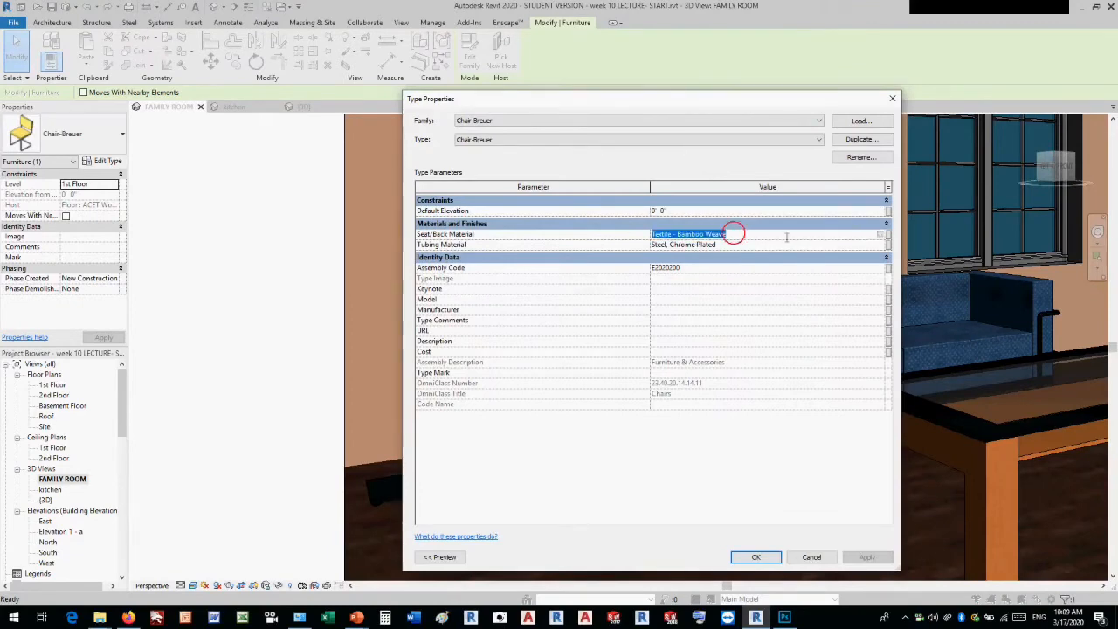
click(882, 235)
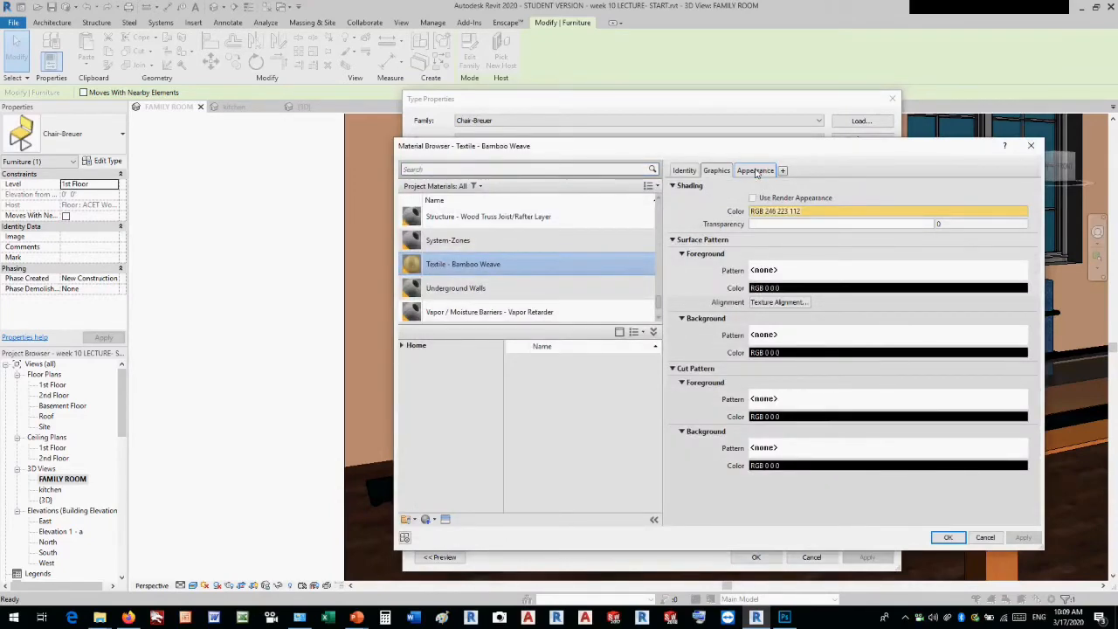
Show the Textile - Bamboo Weave material's appearance and expand its Cutouts settings to inspect the image
click(756, 172)
click(753, 173)
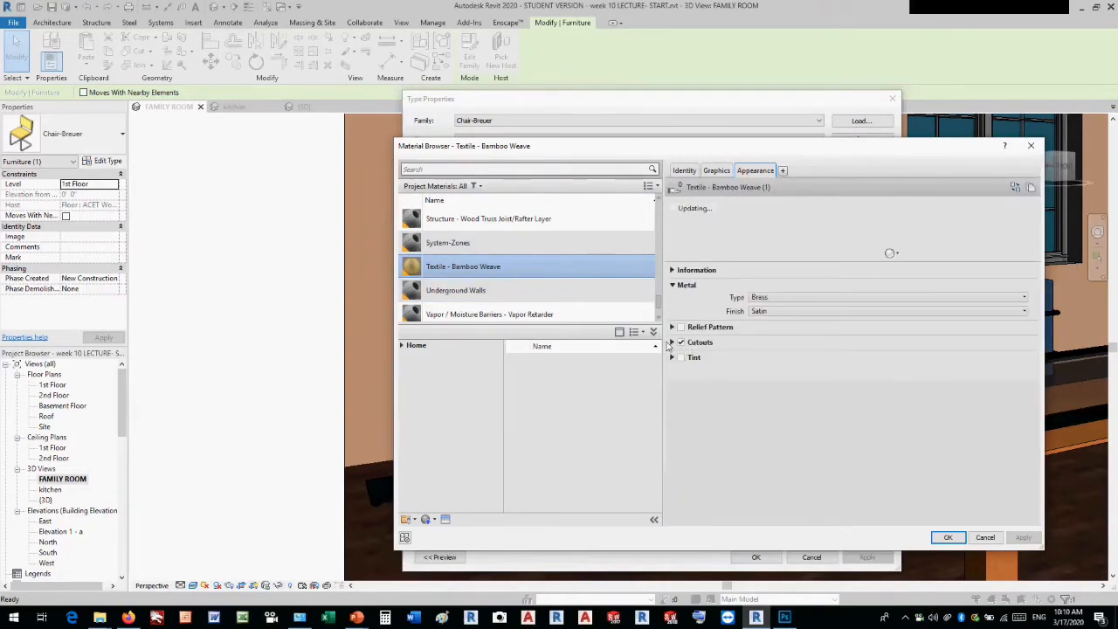
click(700, 342)
click(692, 345)
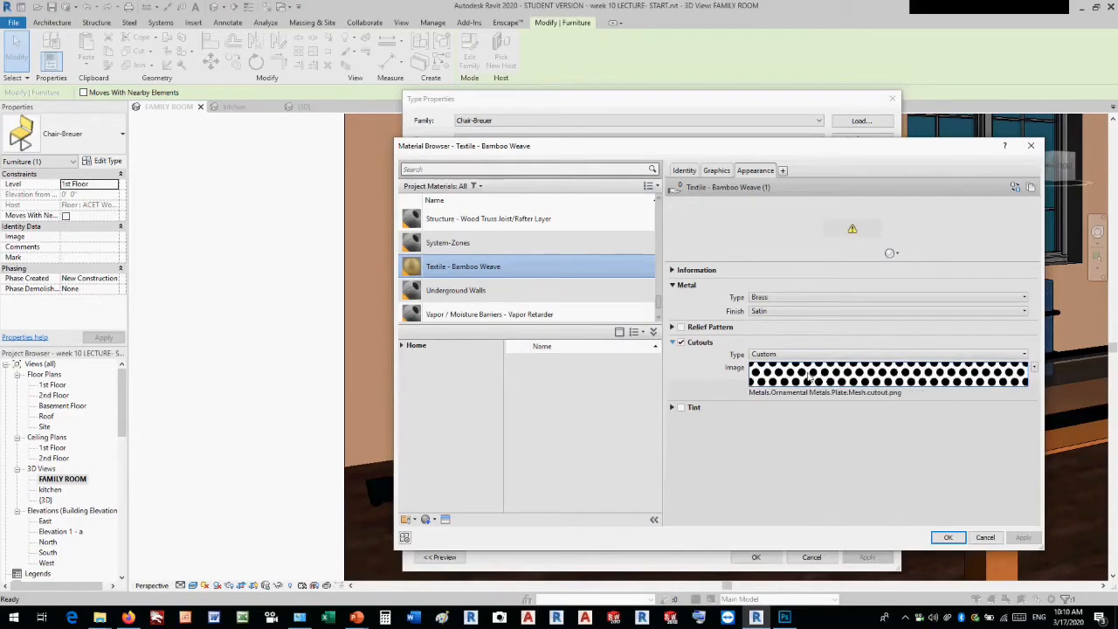
mouse_move(808, 378)
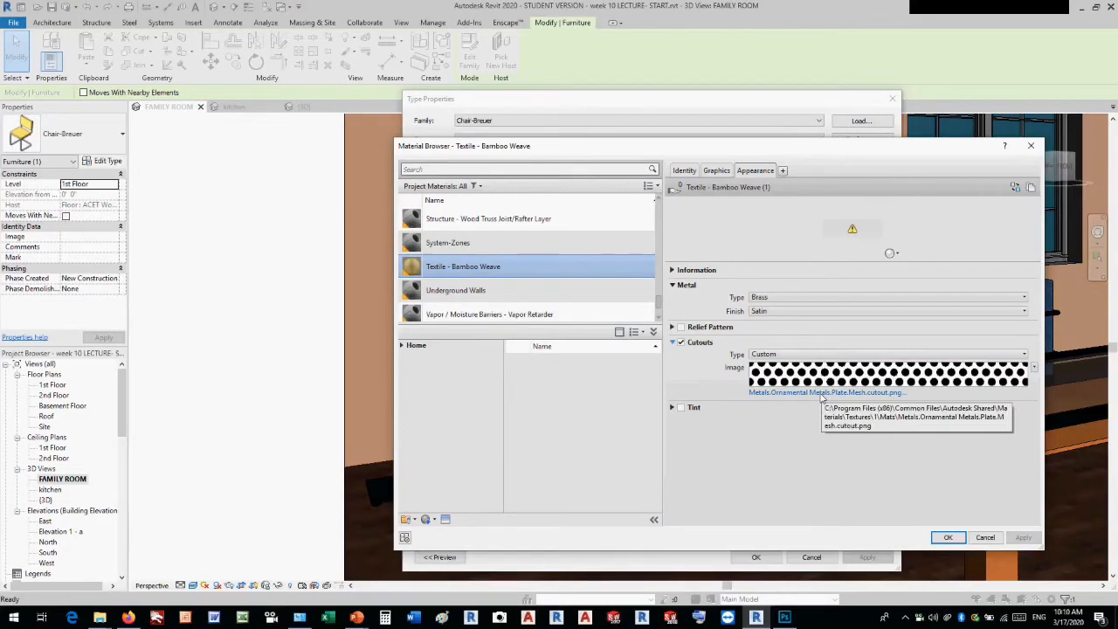
Browse for a replacement cutout image in the MATERIAL MAPS folder of the WEEK 10 course files
click(821, 394)
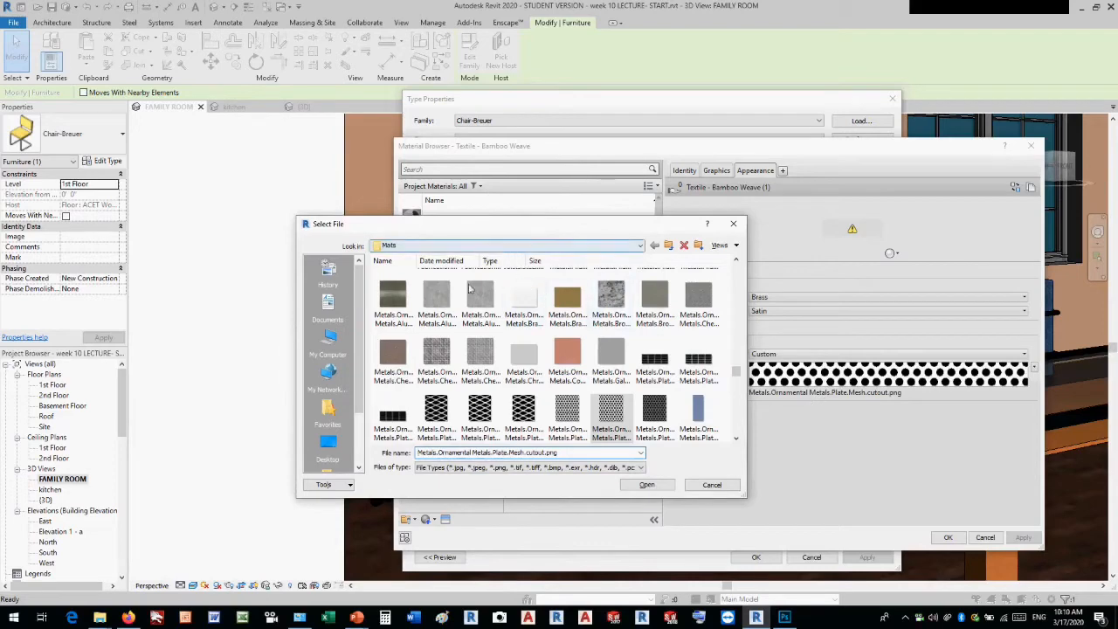
click(330, 443)
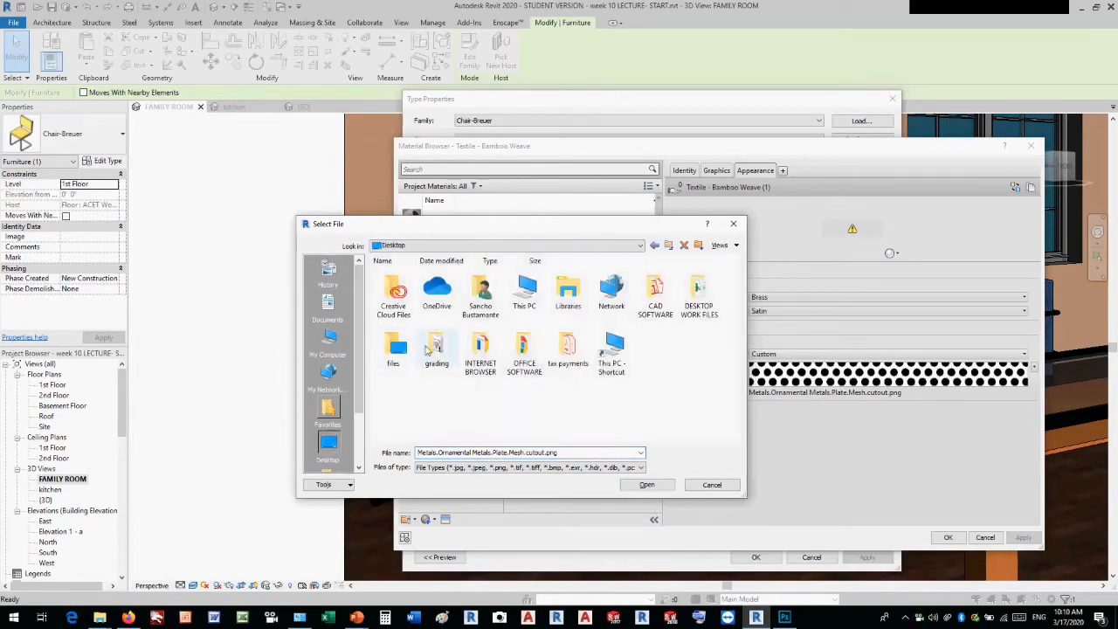
double_click(697, 294)
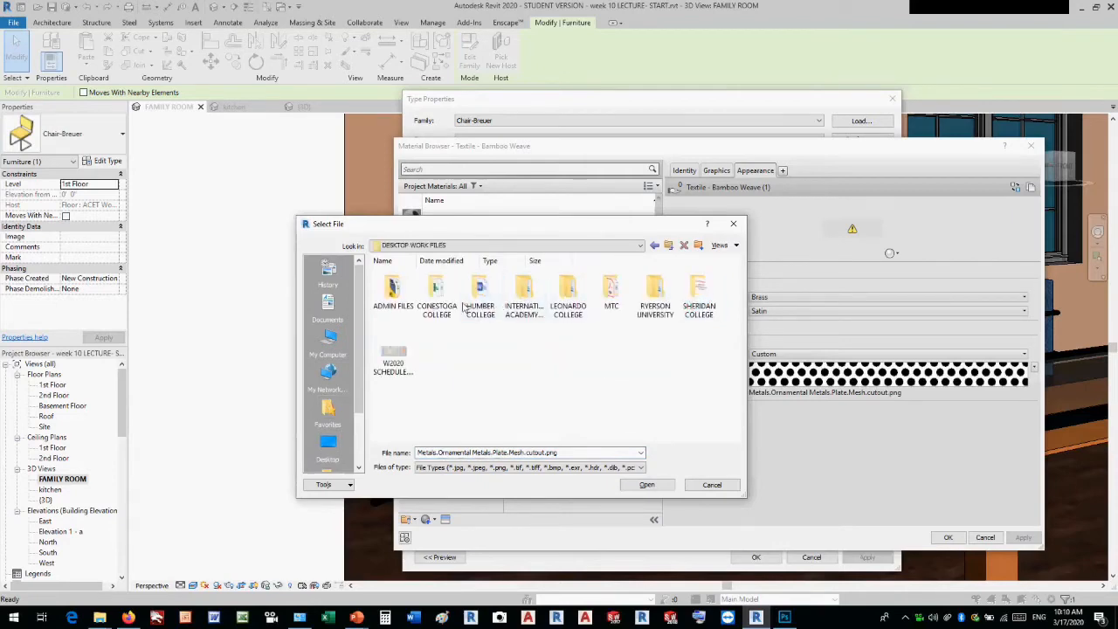
click(690, 305)
double_click(690, 305)
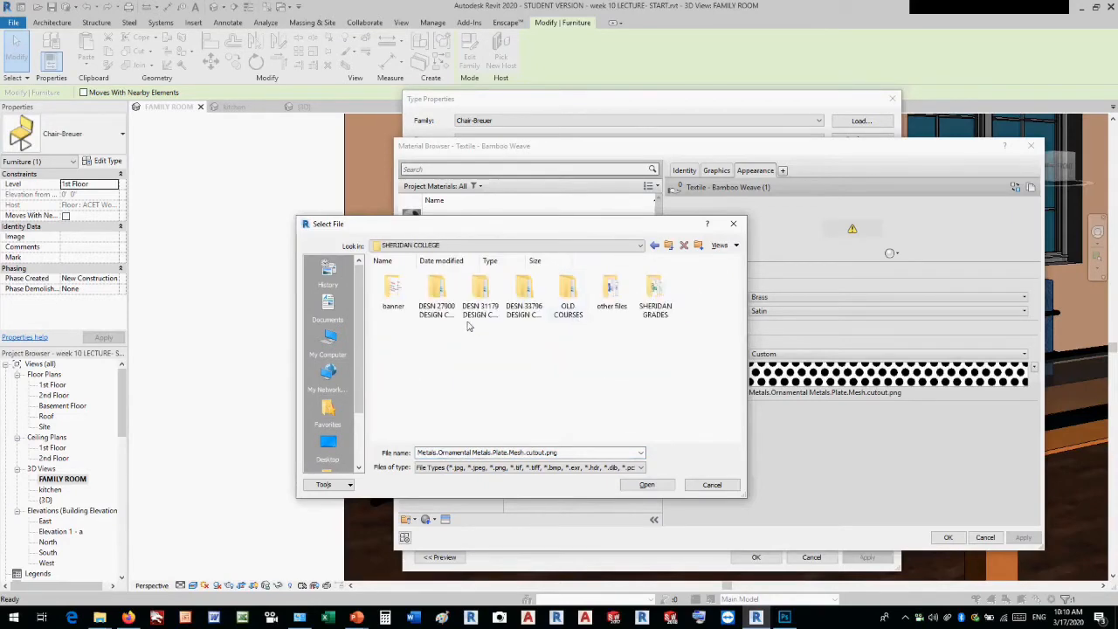
click(472, 297)
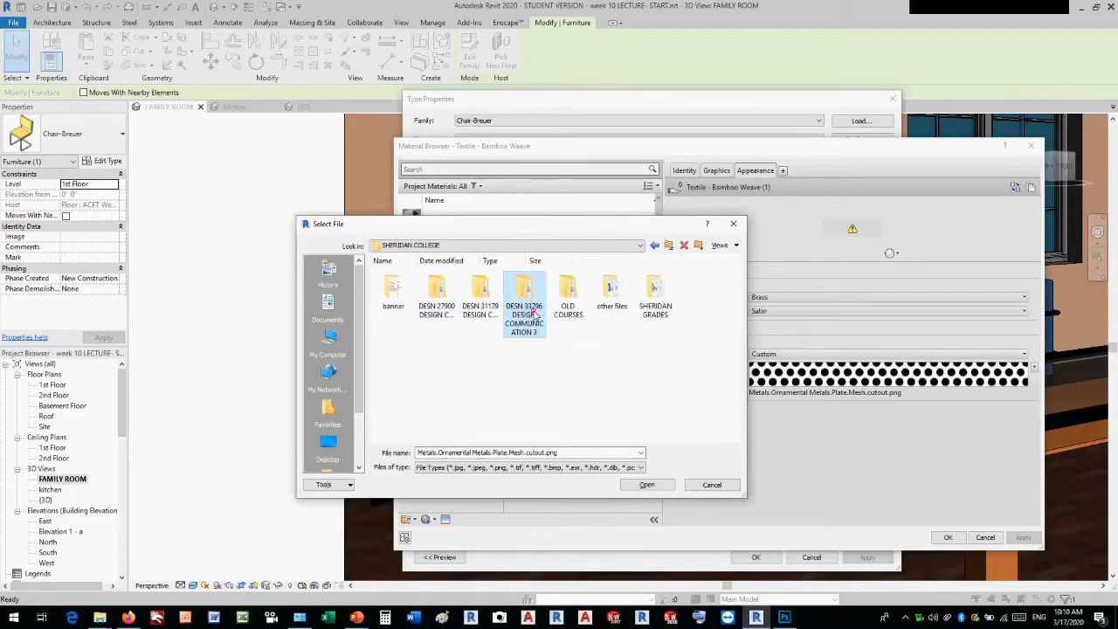
double_click(530, 305)
double_click(440, 297)
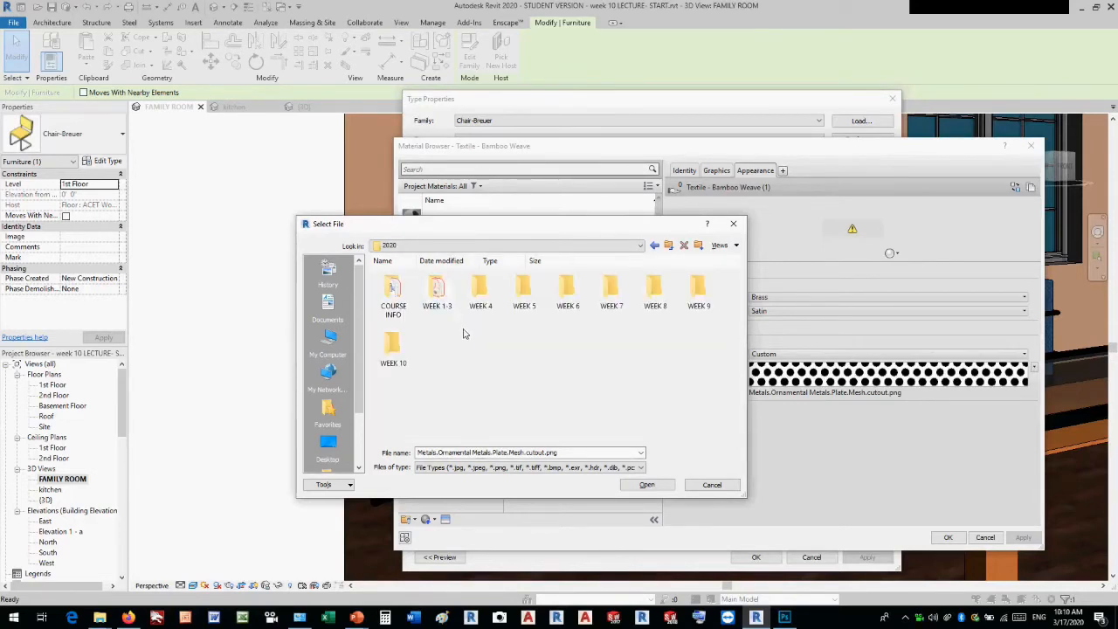
double_click(387, 349)
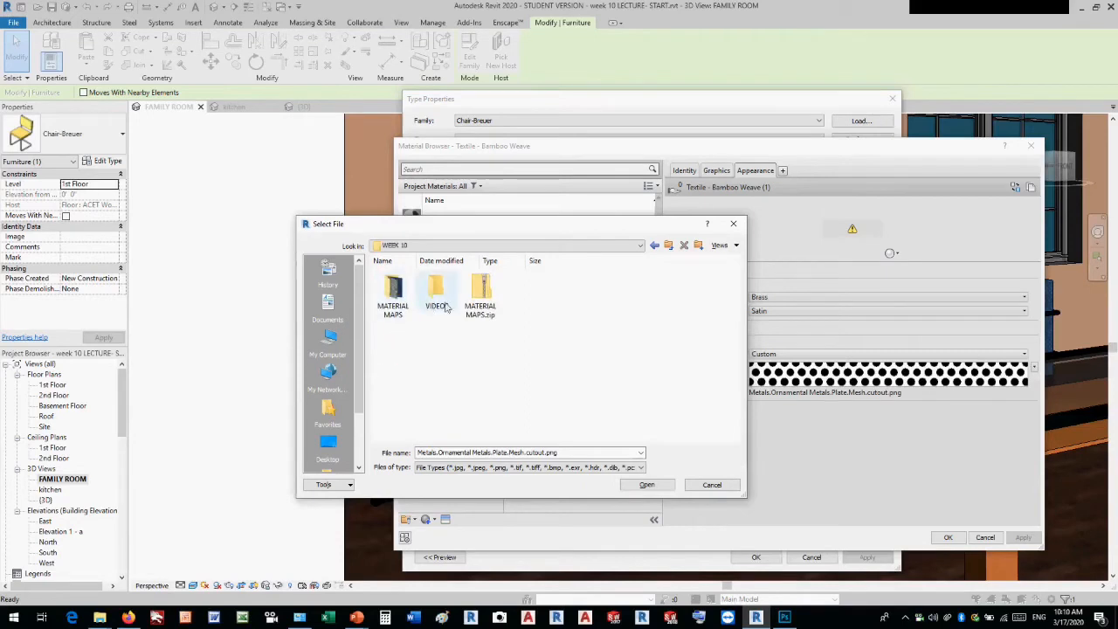
click(393, 303)
double_click(394, 303)
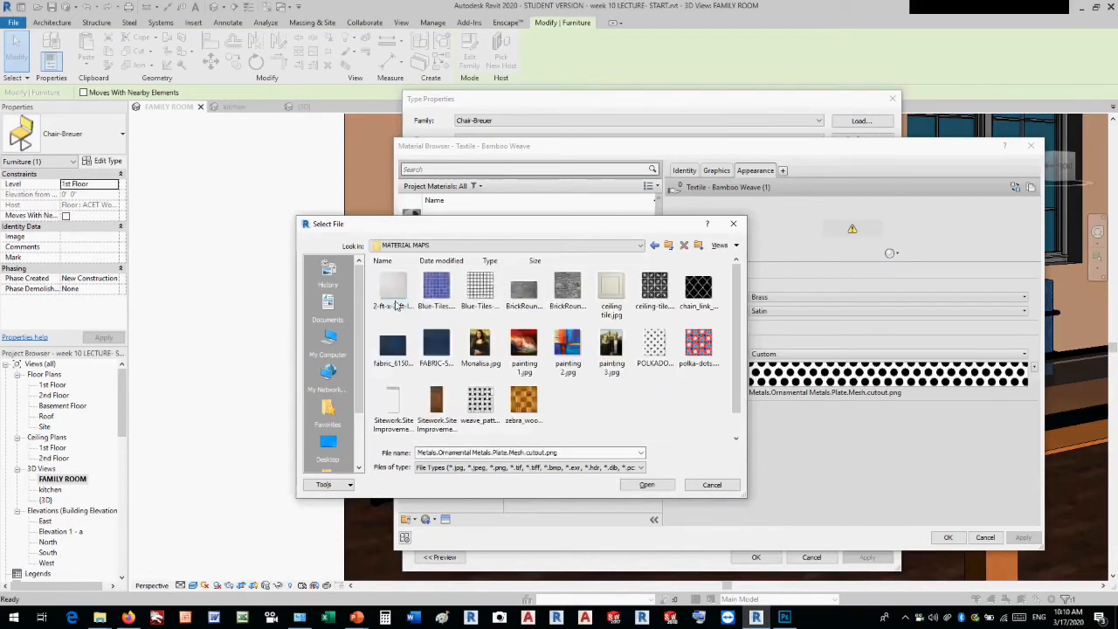
Load weave_pattern.jpg as the cutout image, accept the material and the chair's type properties, and deselect the chair
click(482, 406)
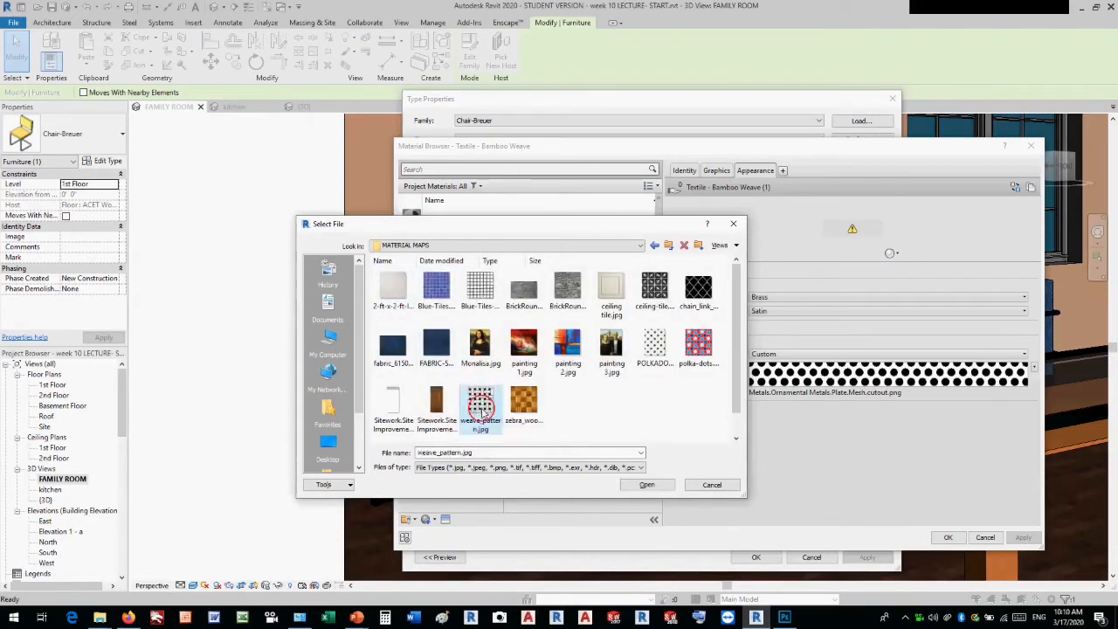
click(649, 485)
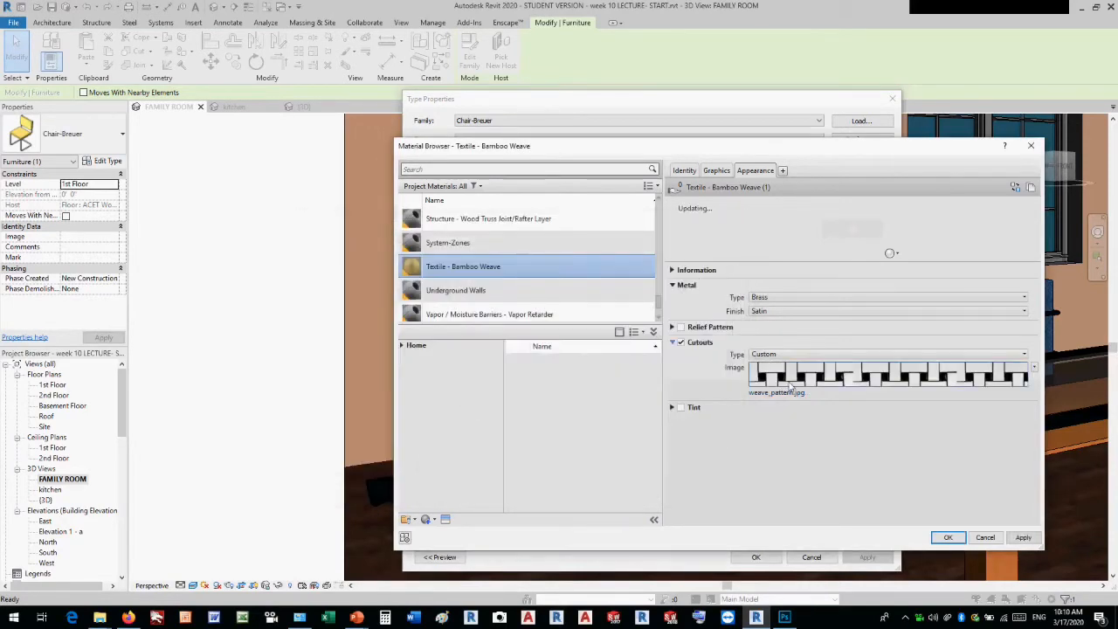
mouse_move(790, 385)
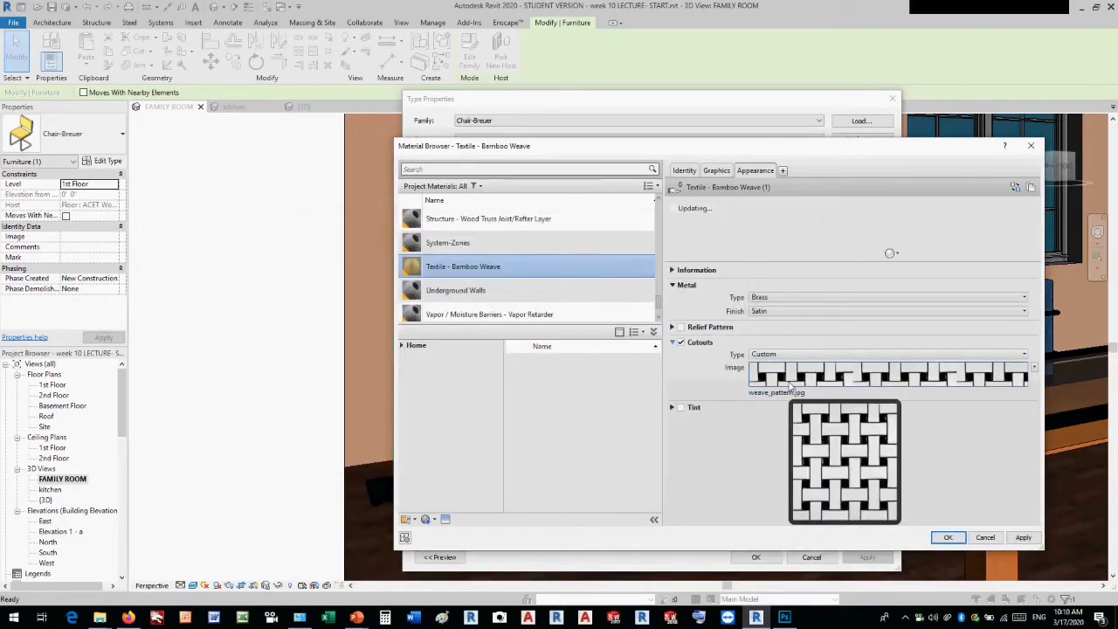
click(948, 537)
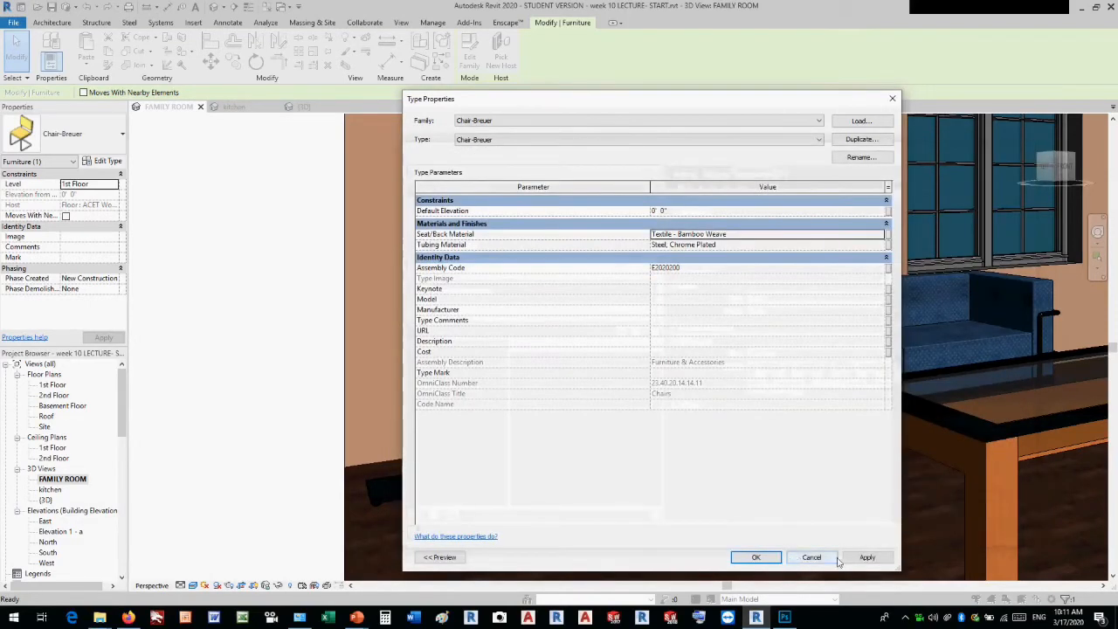
click(757, 558)
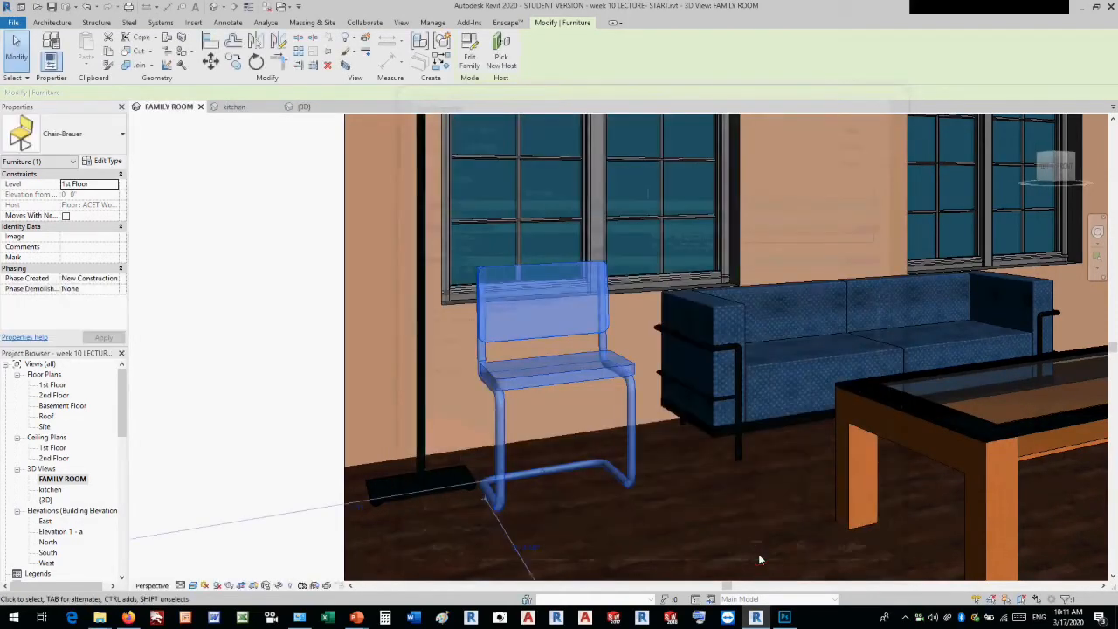
click(387, 365)
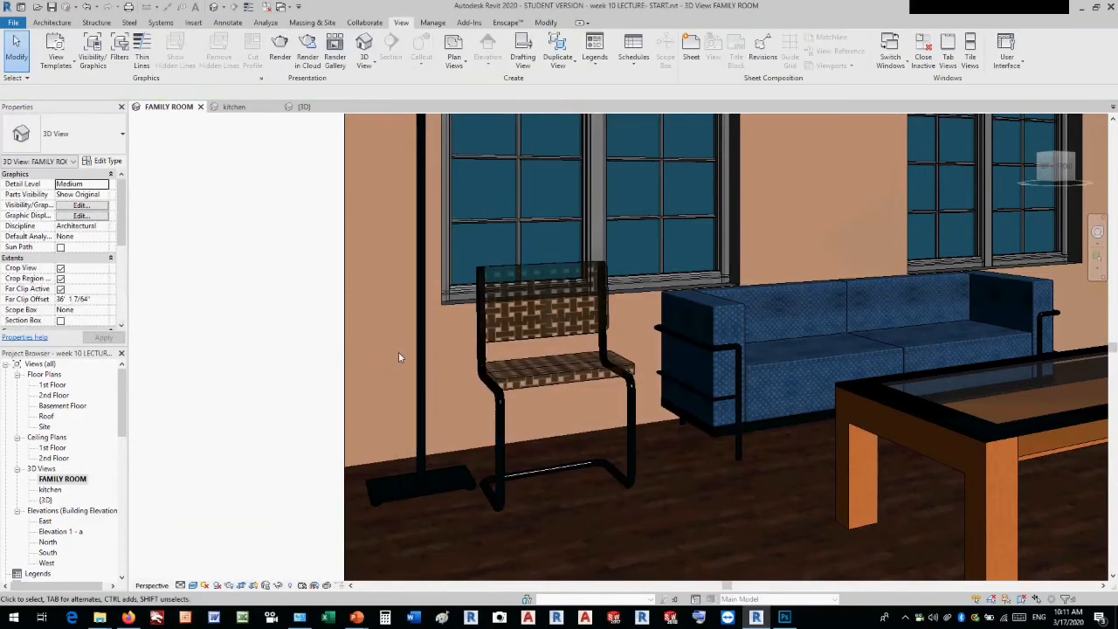
Examine the weave cutout on the chair's seat and back, close up and within the whole family room
scroll(438, 335, up, 3)
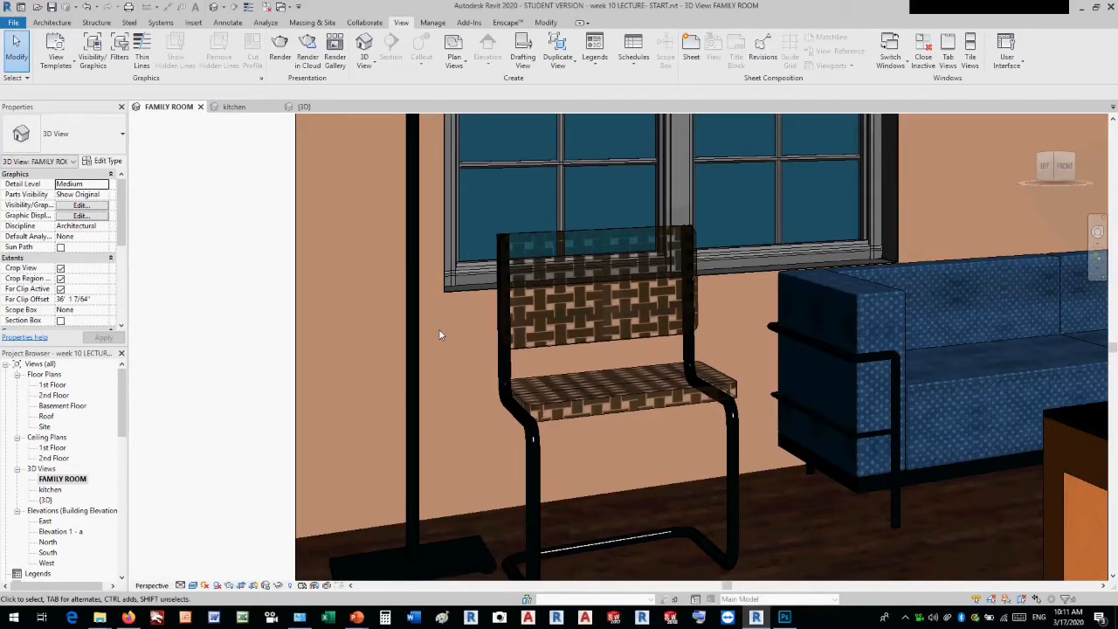
scroll(438, 329, down, 5)
scroll(634, 427, down, 2)
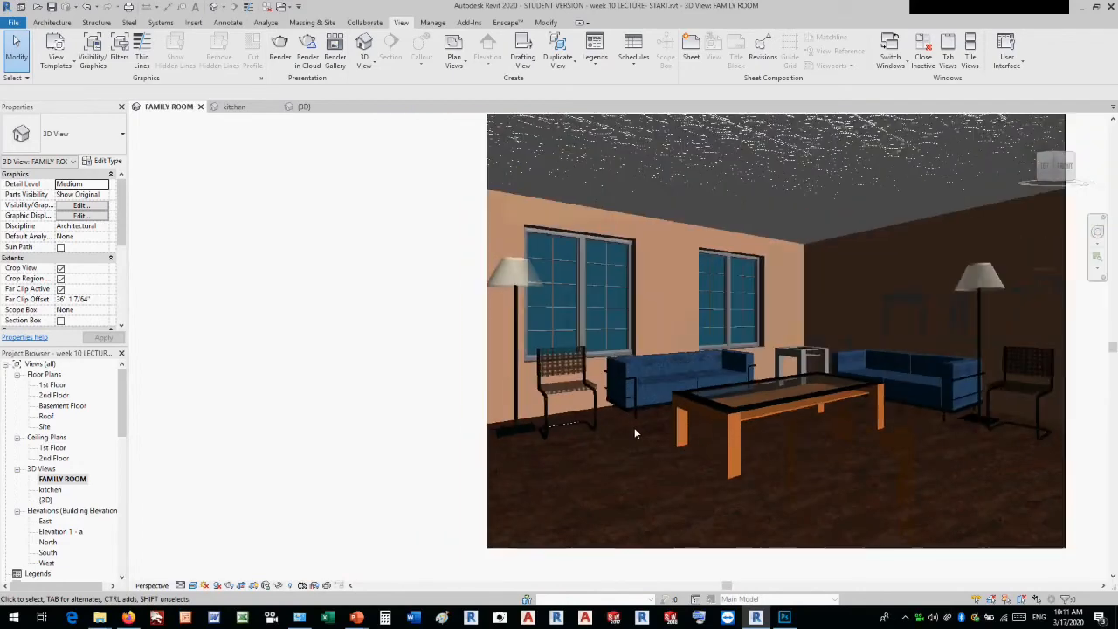
scroll(598, 299, up, 2)
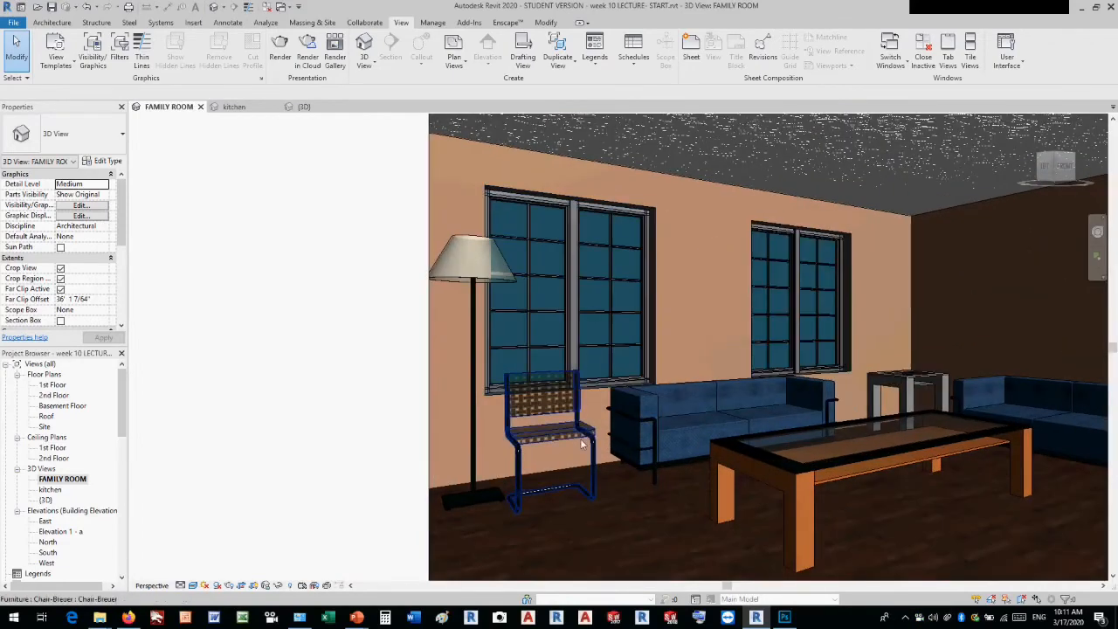
scroll(580, 439, up, 2)
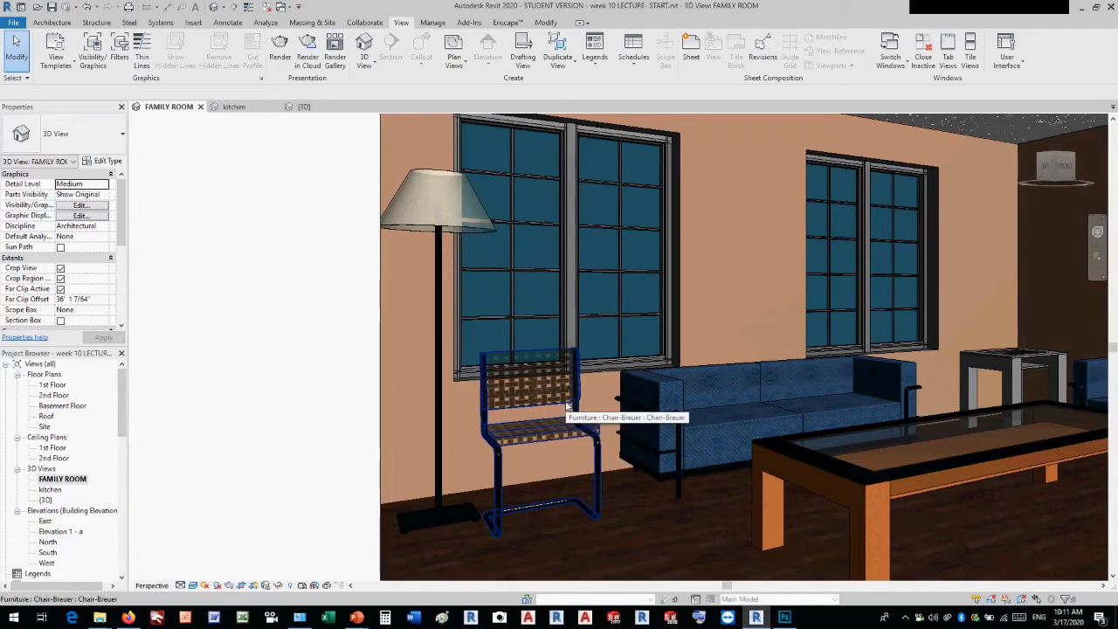
scroll(567, 406, down, 5)
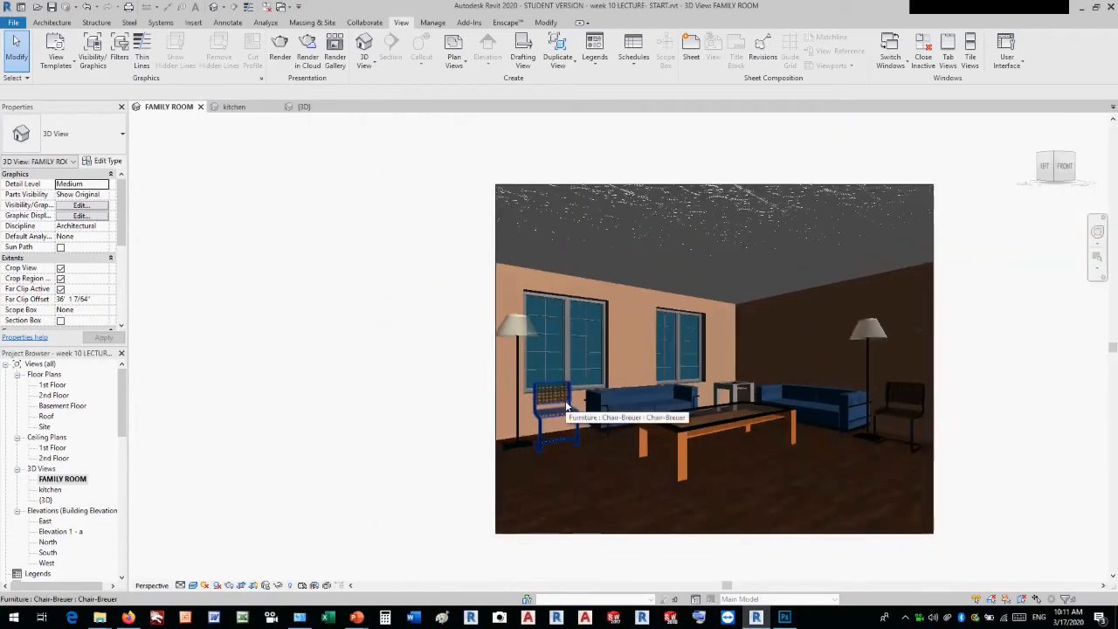
scroll(567, 406, down, 1)
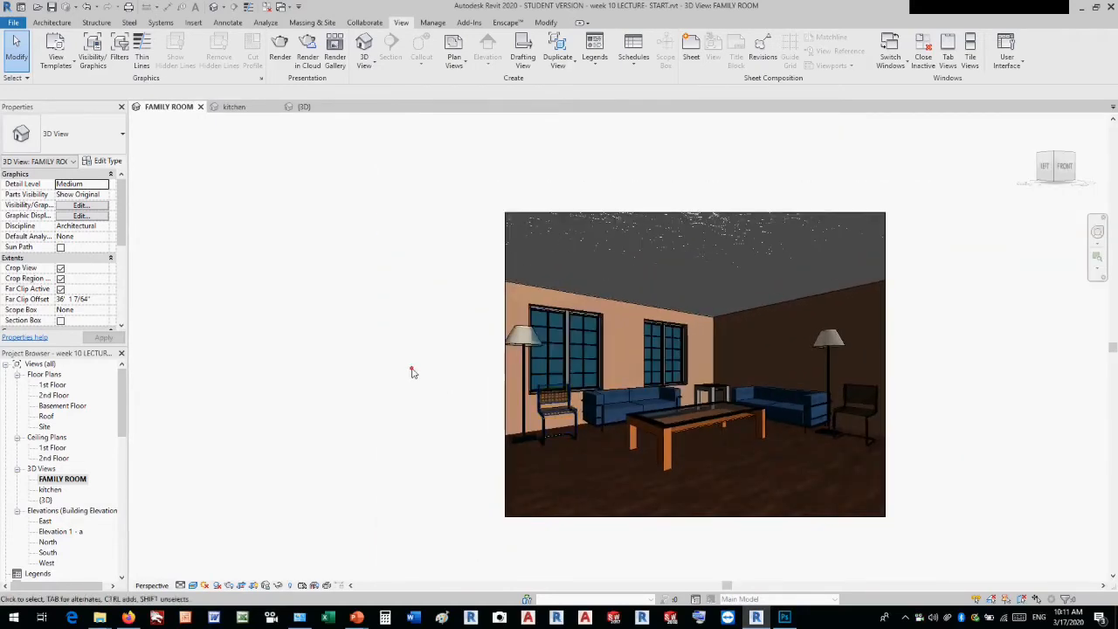
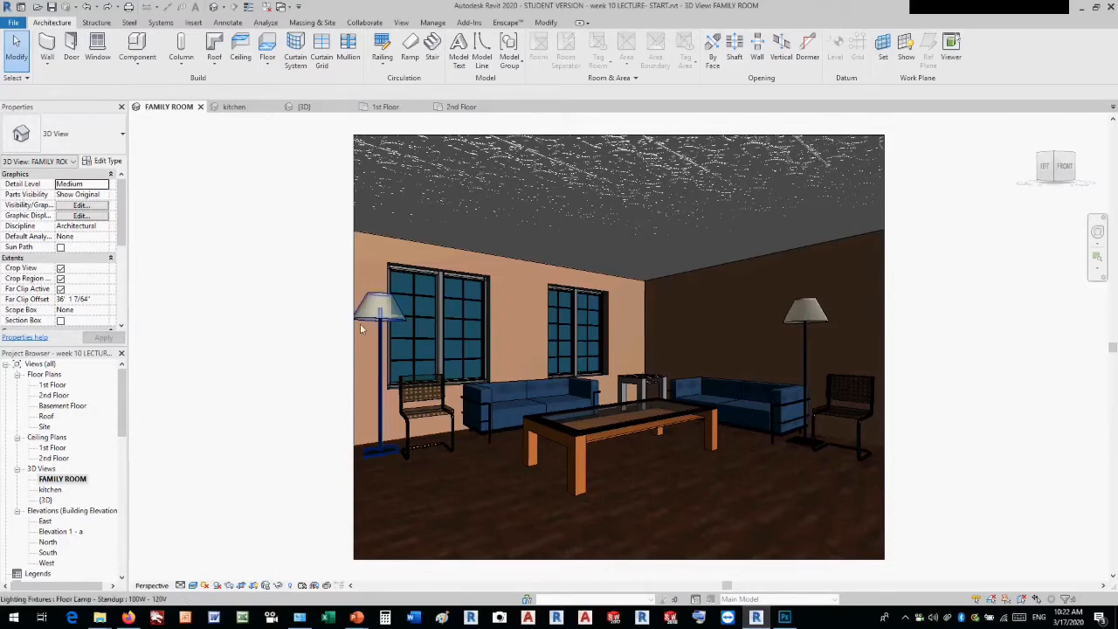
Place a building elevation in the 1st Floor plan facing the family room's exterior wall behind the sofa and floor lamp, and open its view
double_click(50, 386)
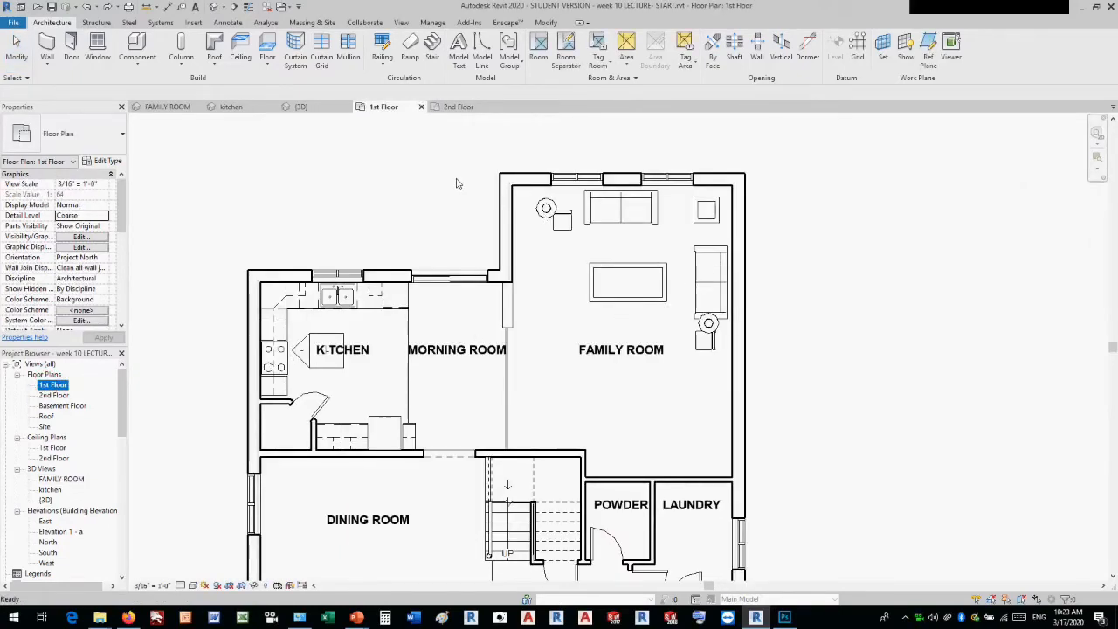
click(398, 24)
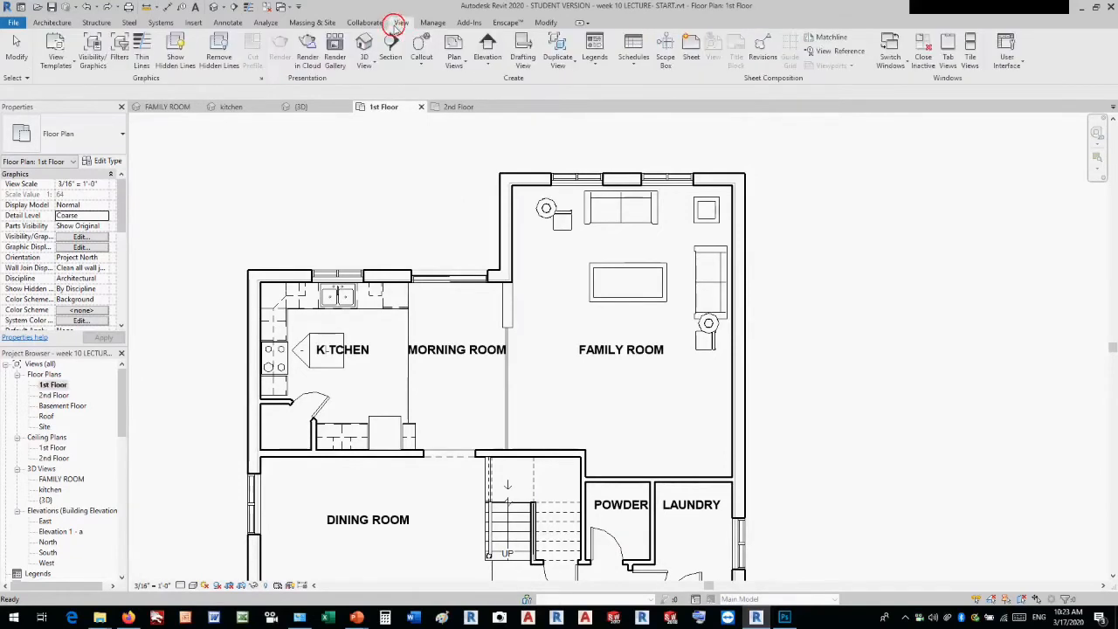
click(493, 48)
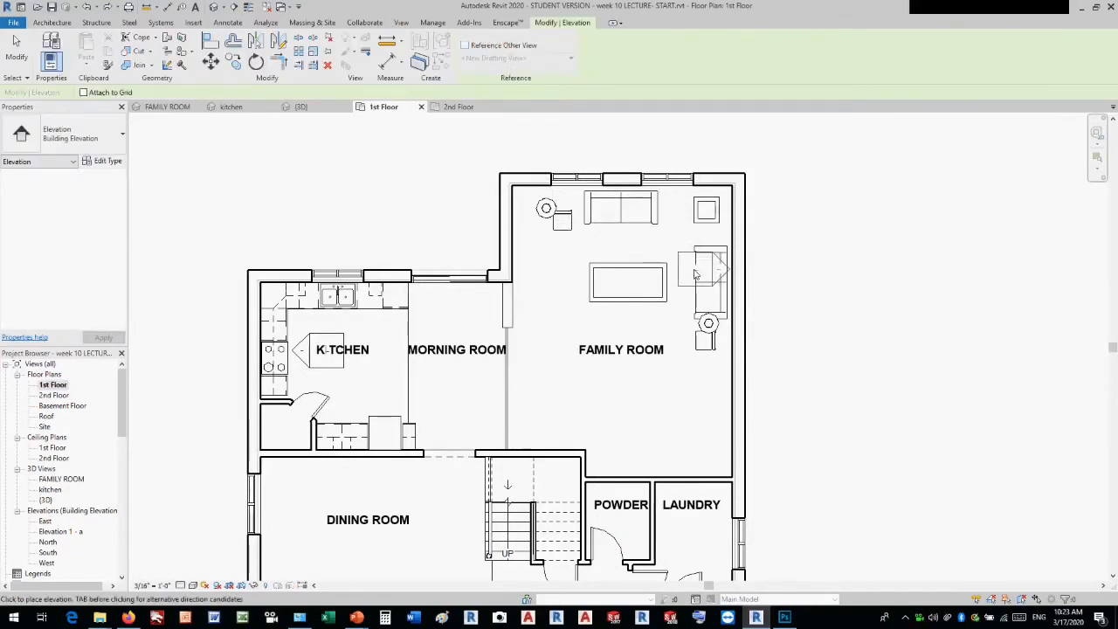
click(692, 272)
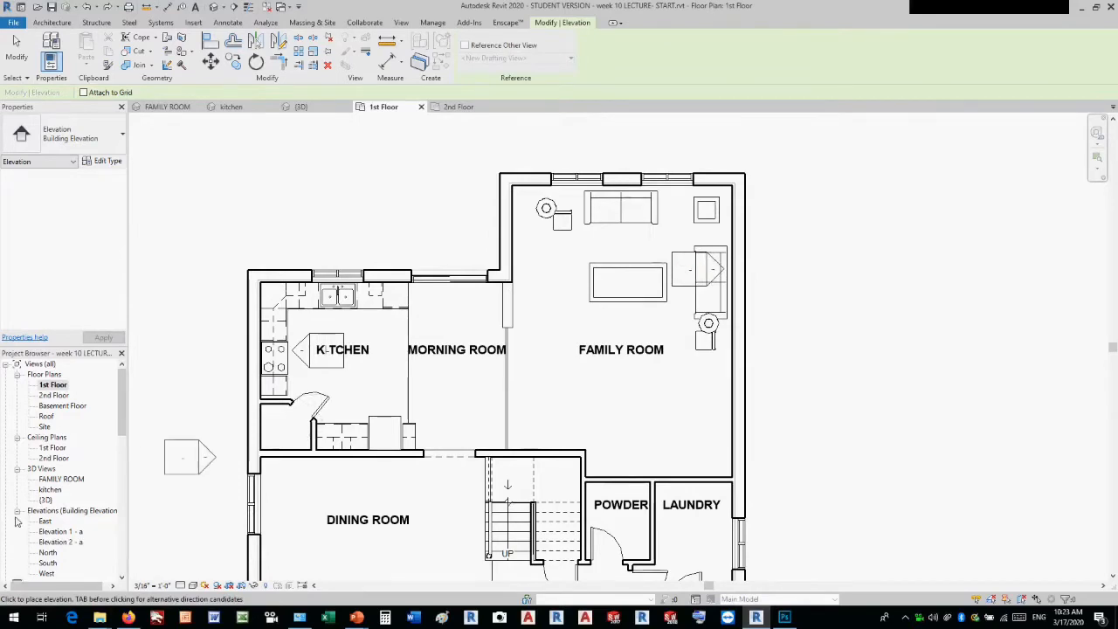
double_click(60, 542)
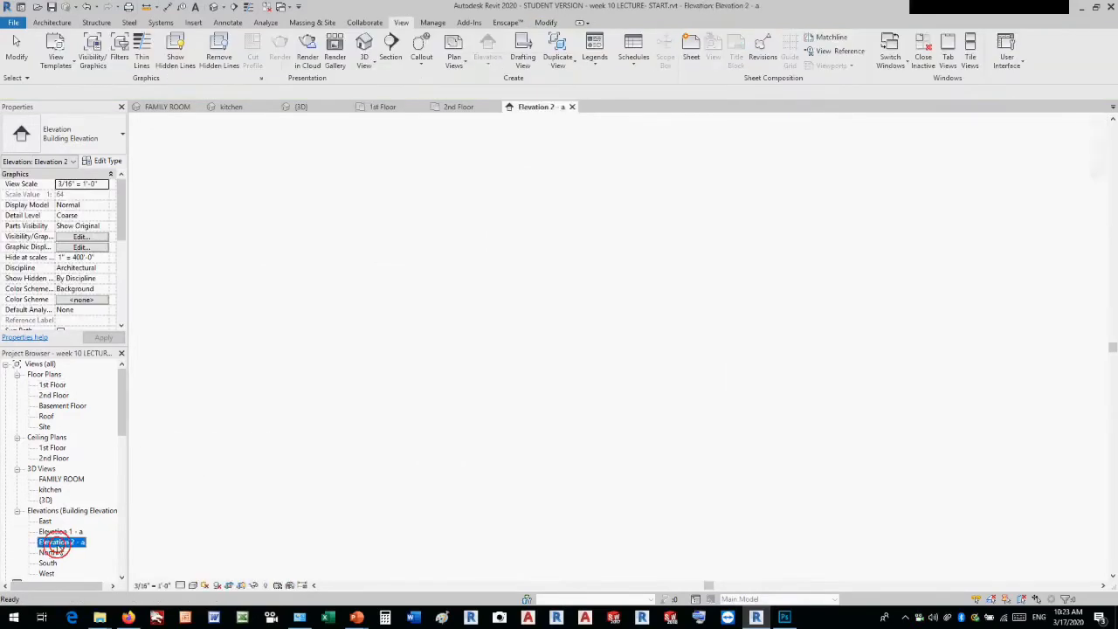
Extend the elevation's crop region outward on all four sides to take in the side walls, ceiling and floor structure
scroll(835, 301, down, 2)
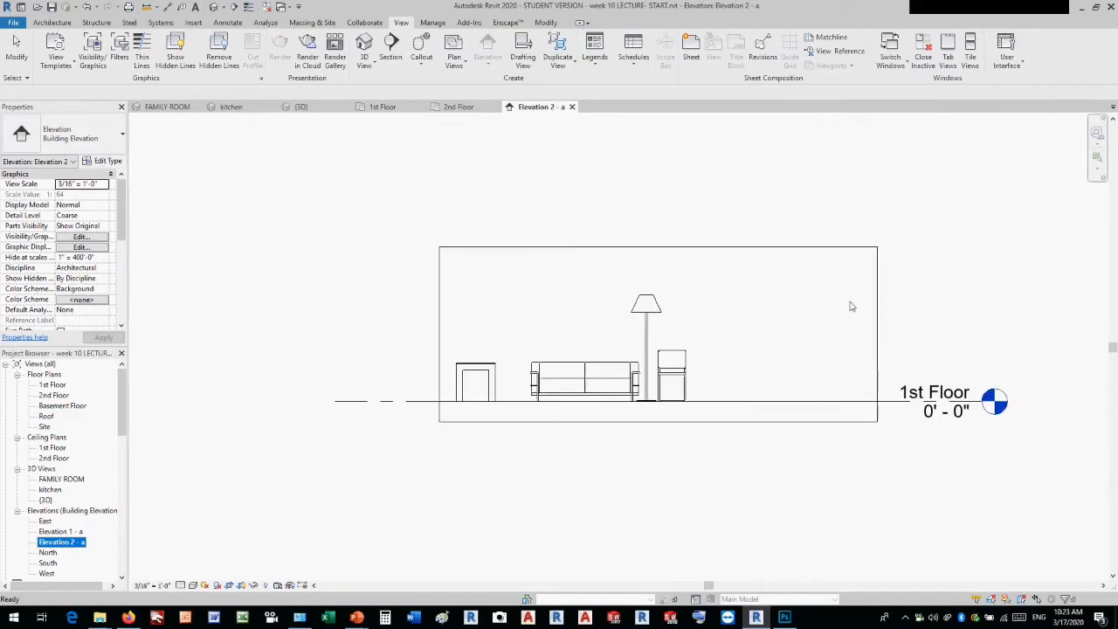
scroll(917, 312, up, 1)
click(871, 326)
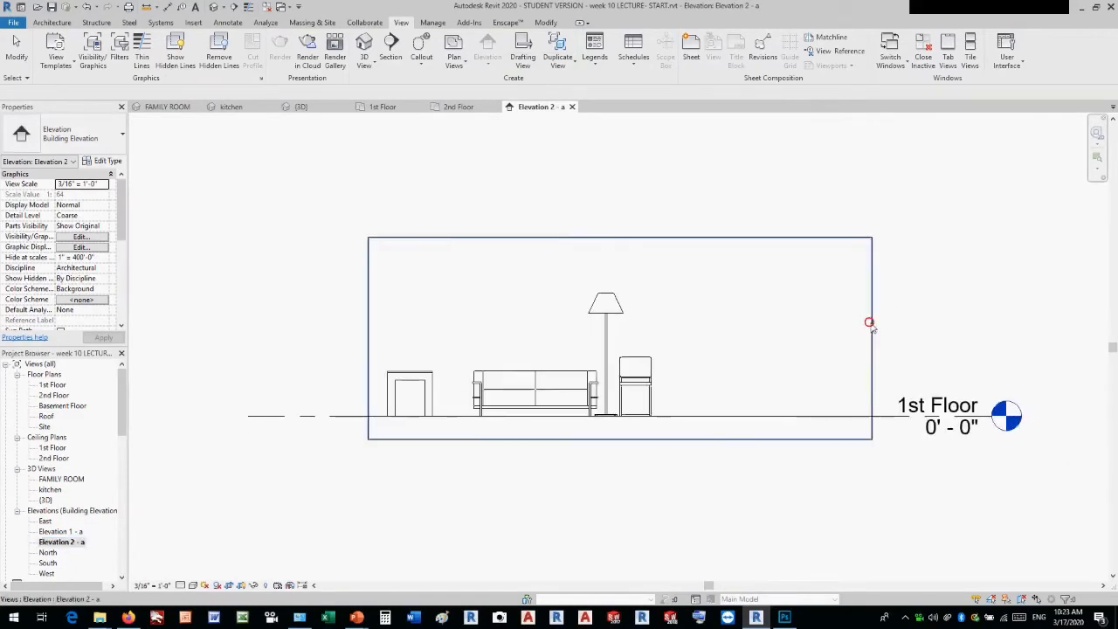
click(871, 325)
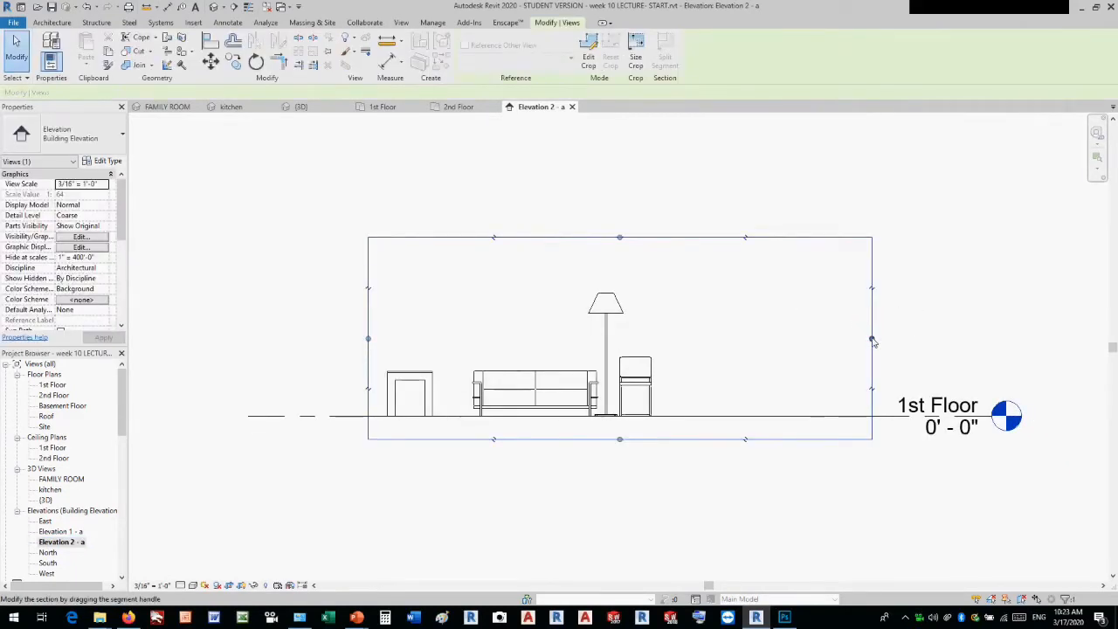
drag(871, 337, 903, 337)
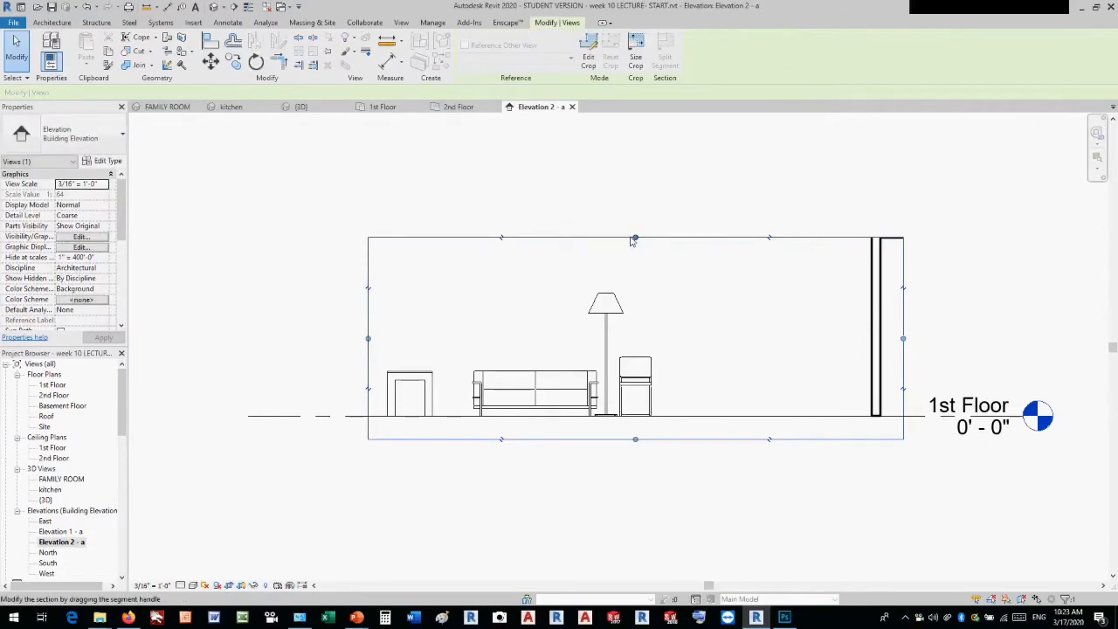
drag(635, 239, 635, 213)
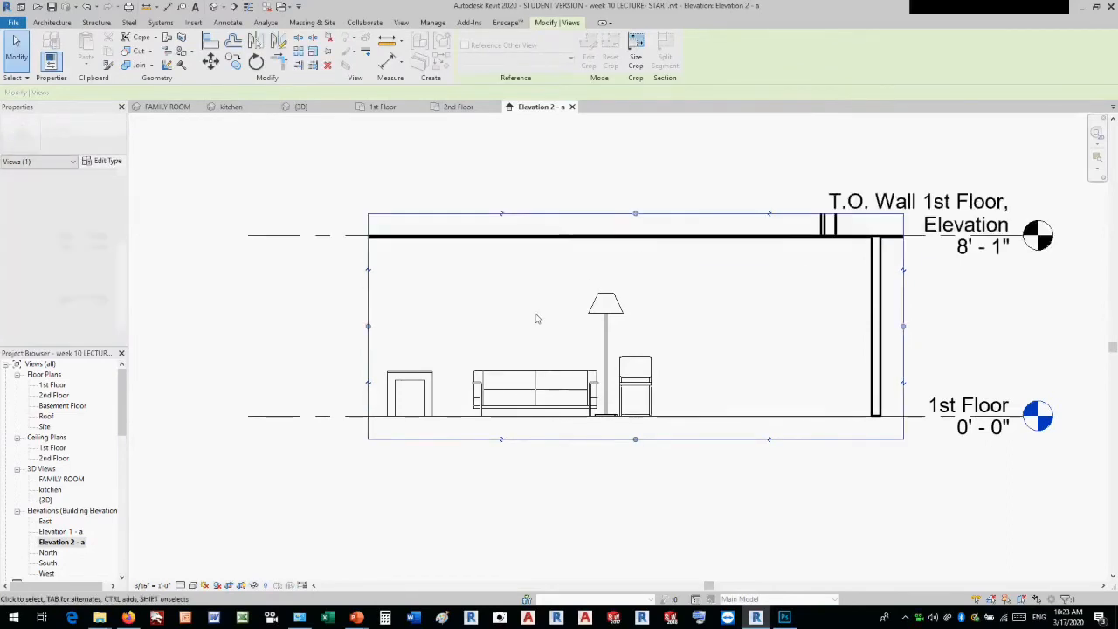
drag(367, 326, 323, 325)
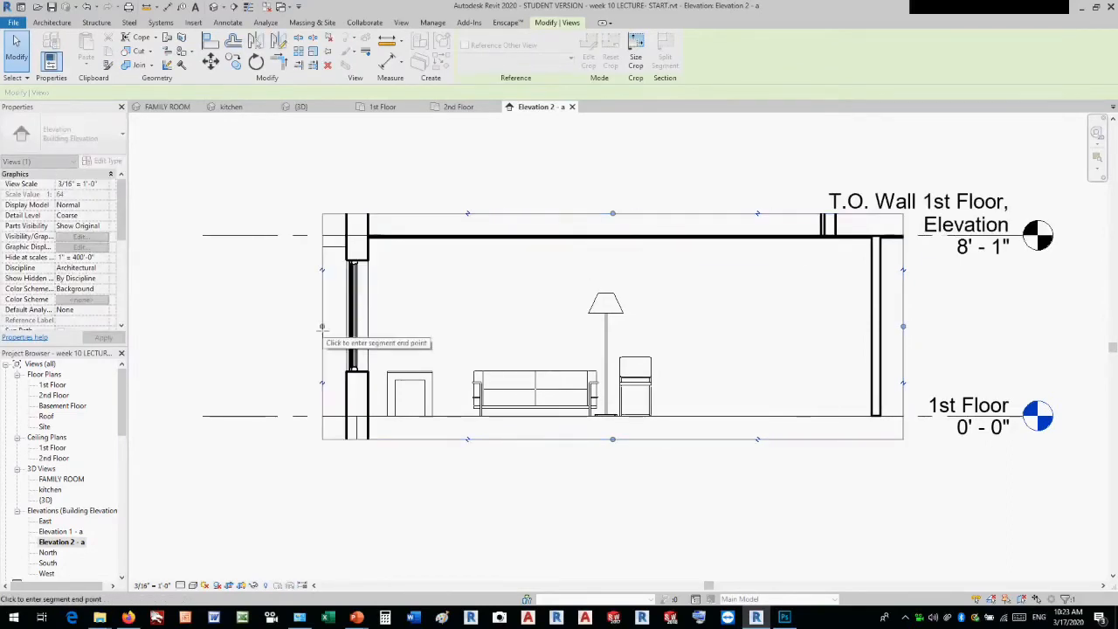
drag(612, 440, 613, 468)
click(609, 509)
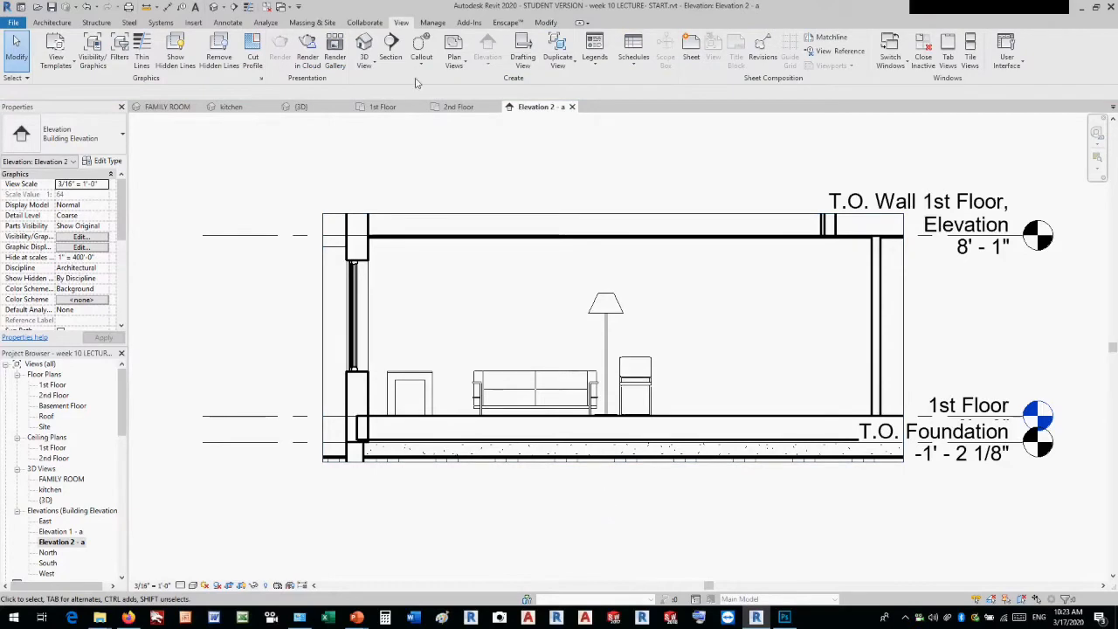
Place model text reading FAMILY on the wall above the sofa, picking the wall's plane as the work plane
click(53, 22)
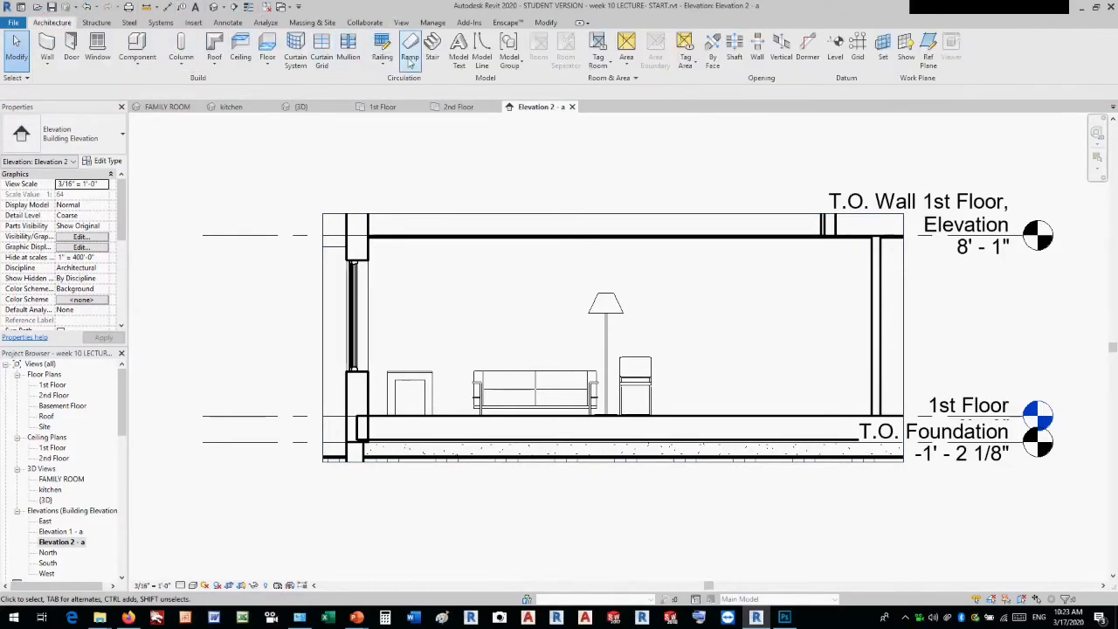
click(458, 63)
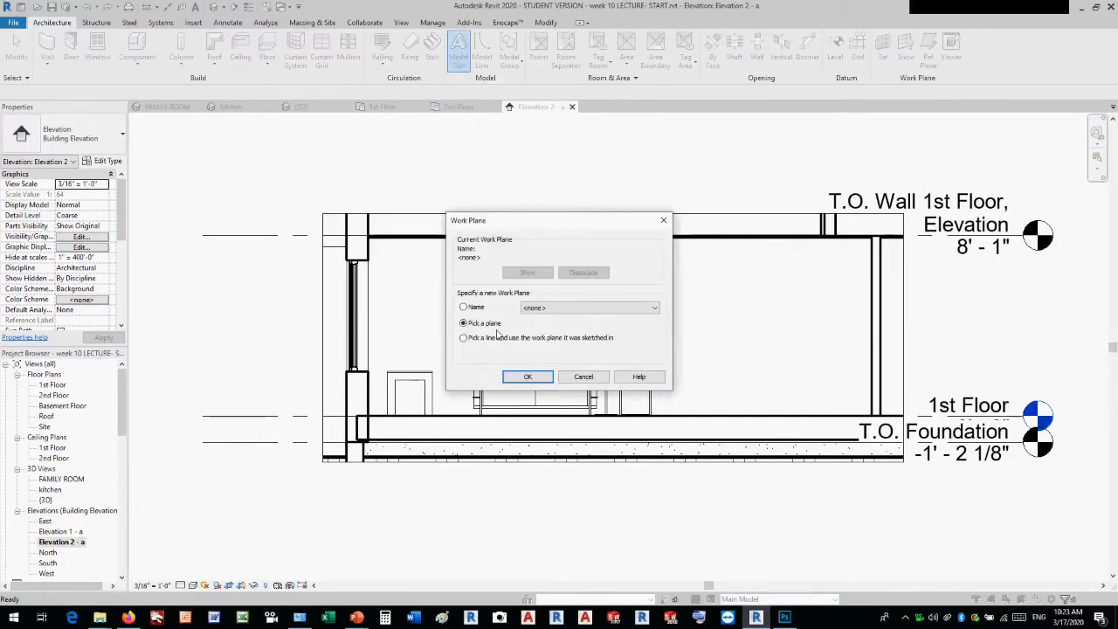
click(527, 377)
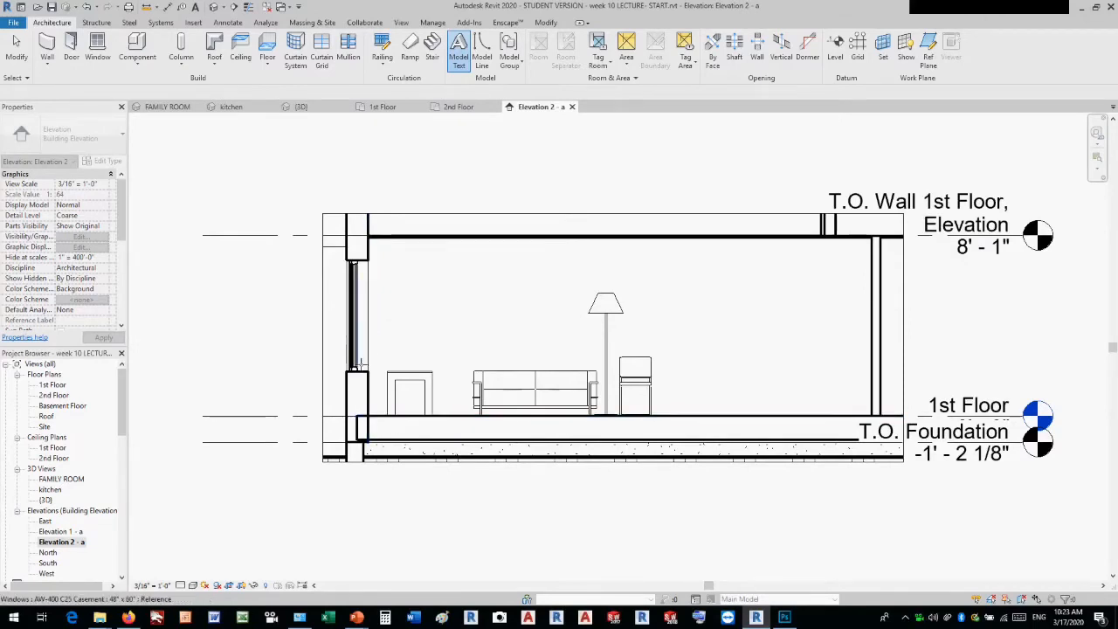
click(367, 326)
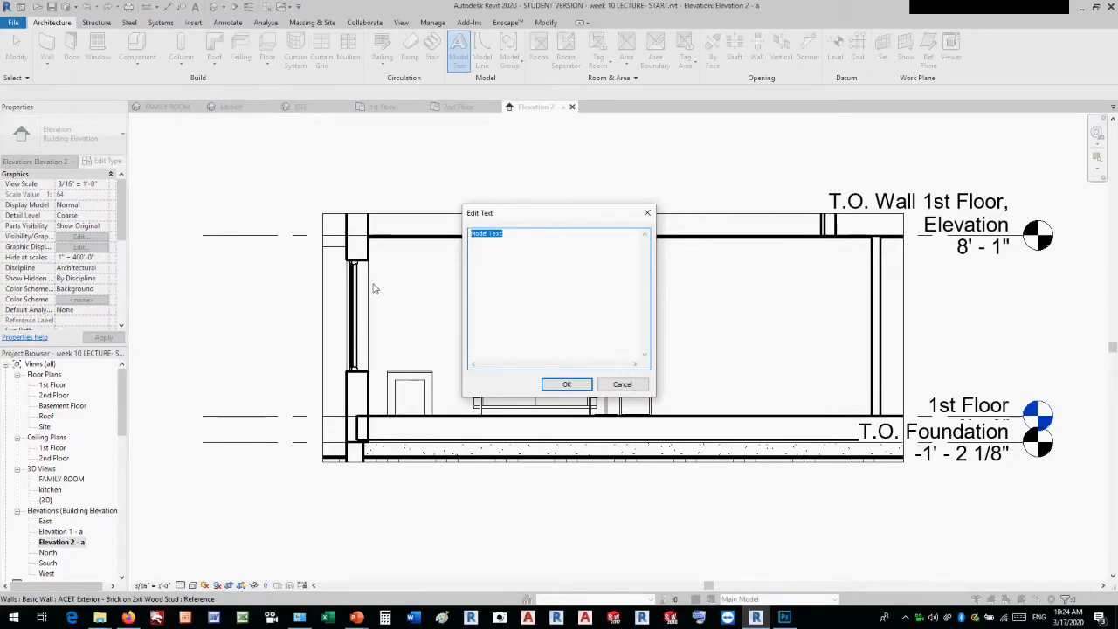
text(FAMILY)
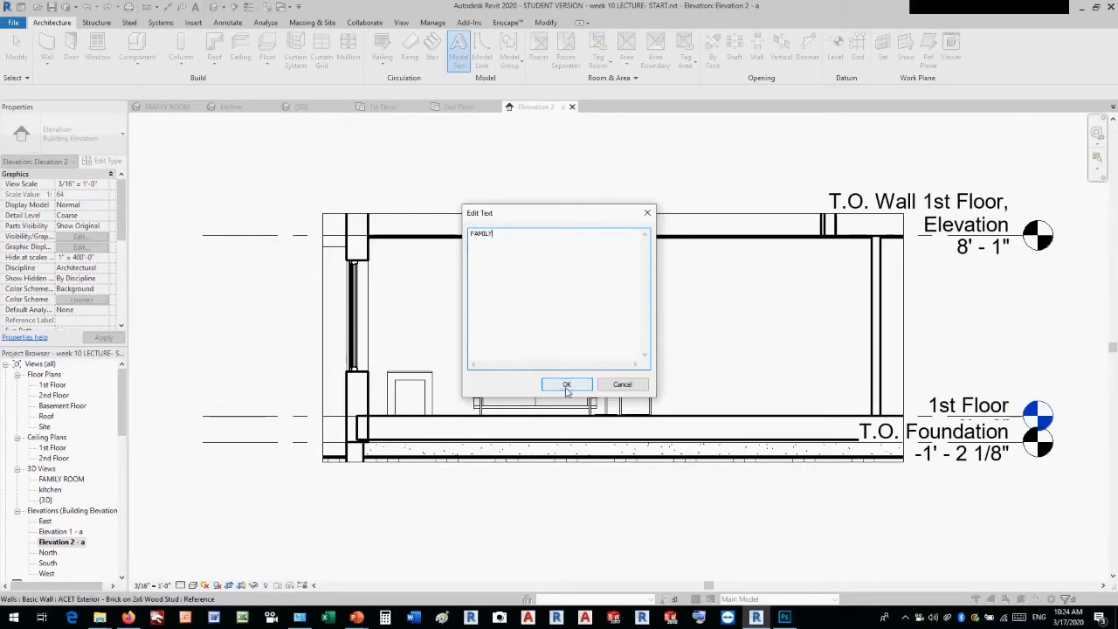
click(566, 384)
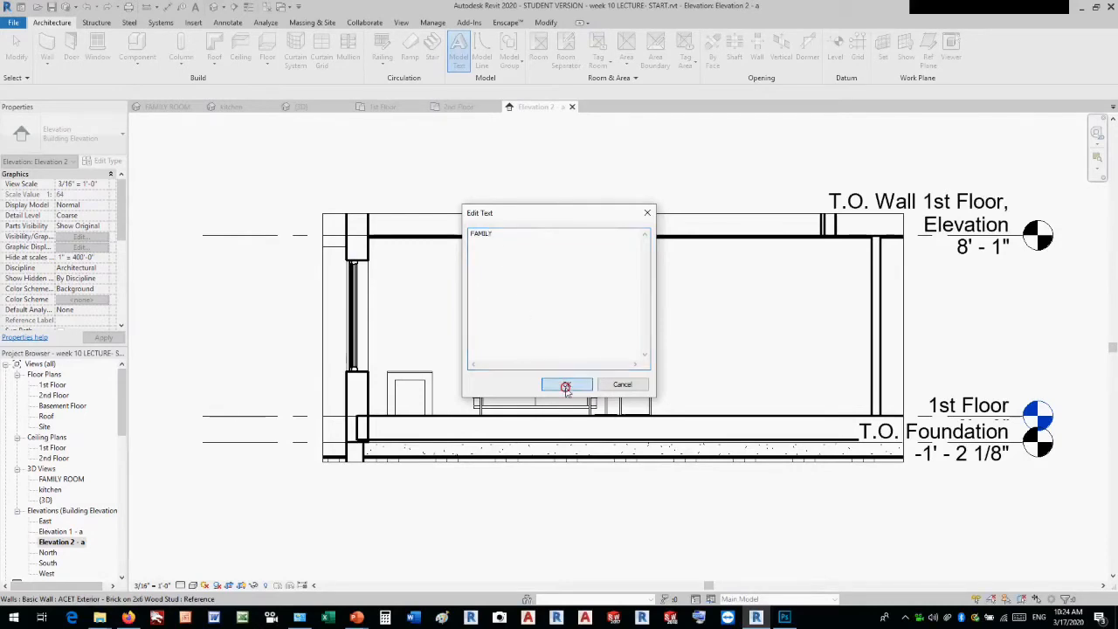
click(381, 320)
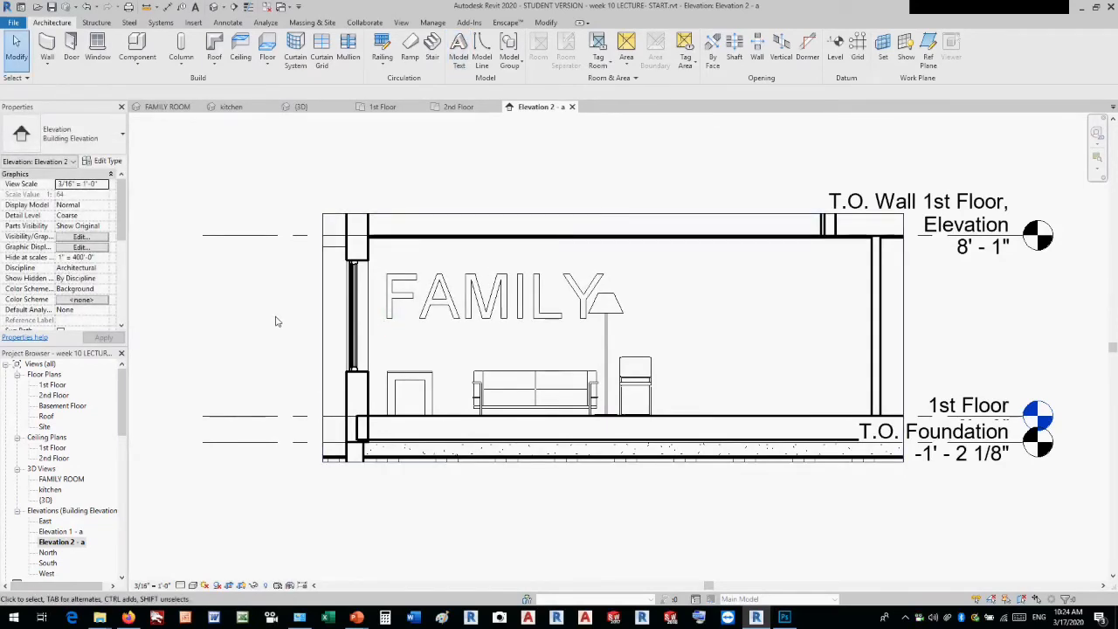
Check the FAMILY text's instance properties and view the lettering in the FAMILY ROOM 3D view
click(393, 302)
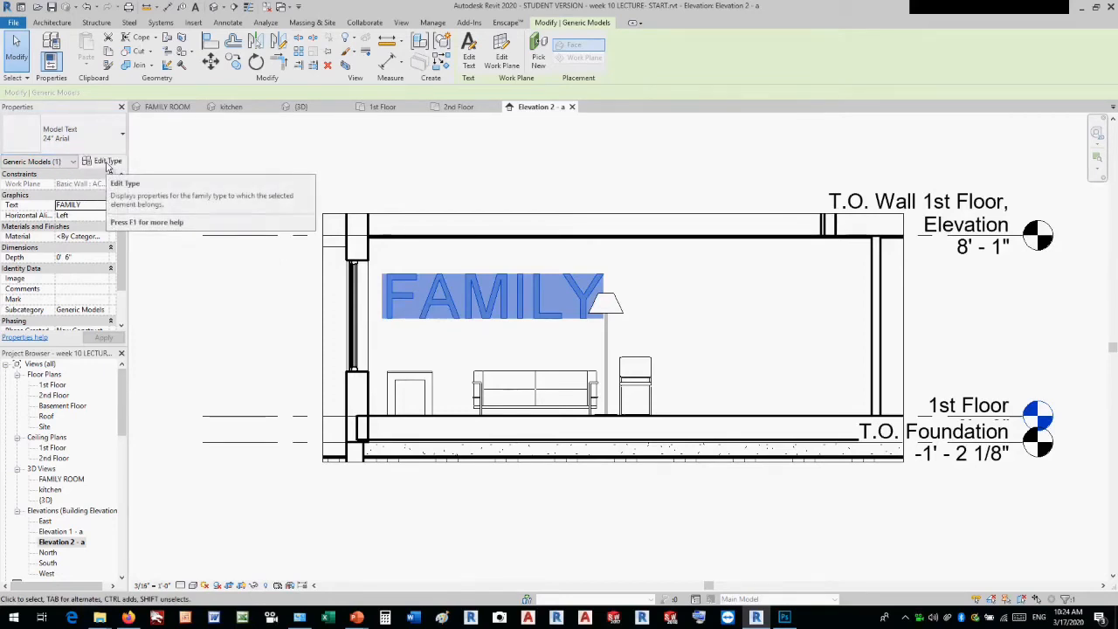
click(252, 166)
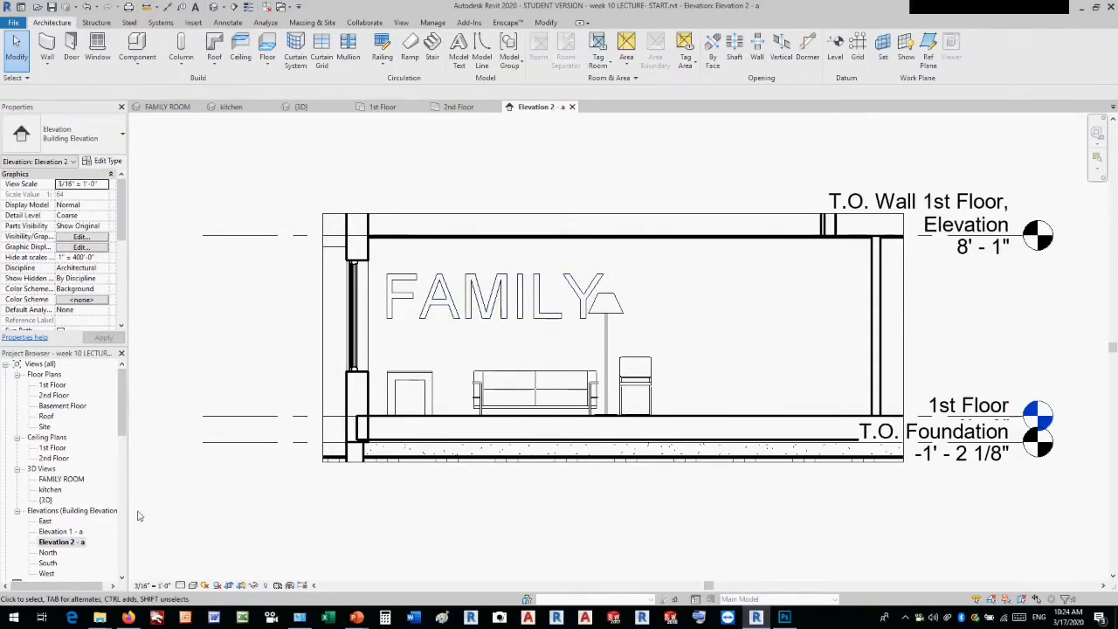
double_click(61, 478)
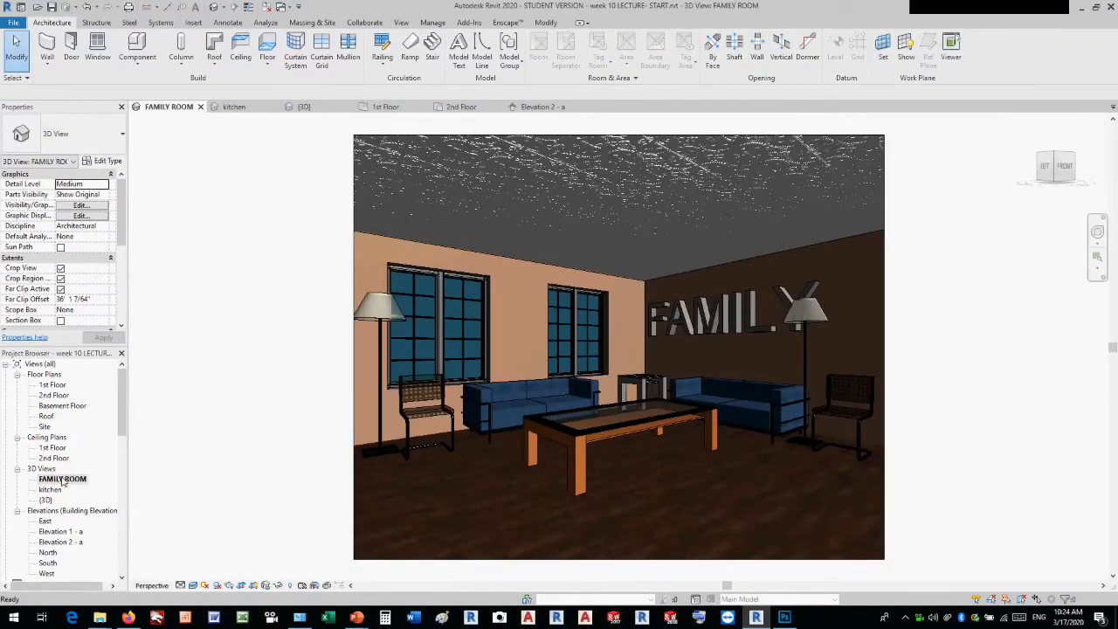
scroll(927, 326, up, 1)
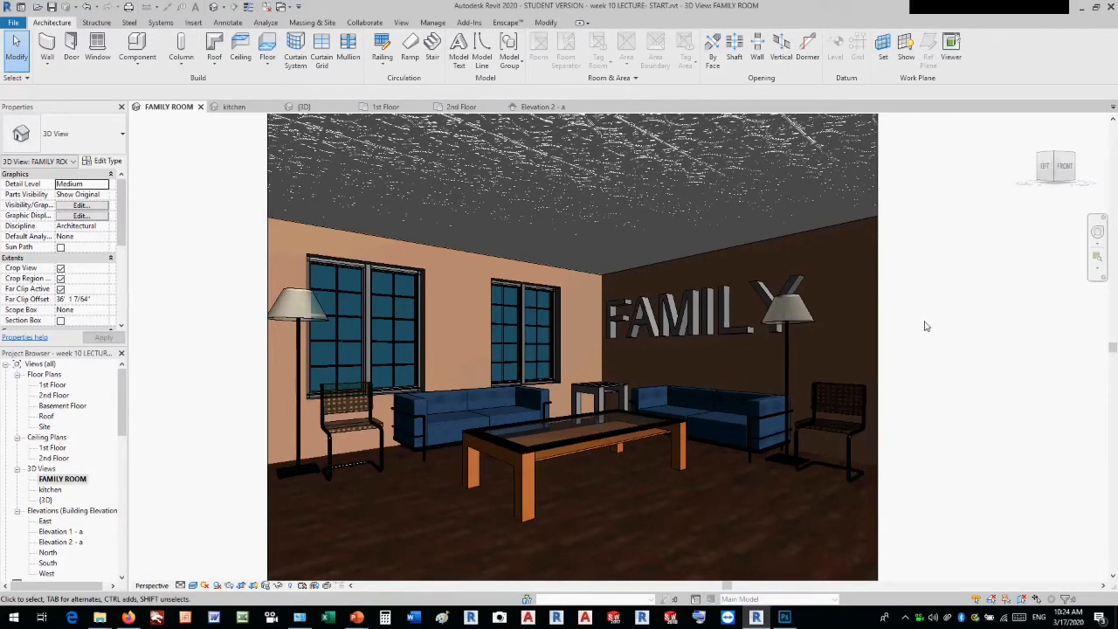
Review the type properties of the FAMILY model text, such as font and size, and leave them without changes
click(747, 303)
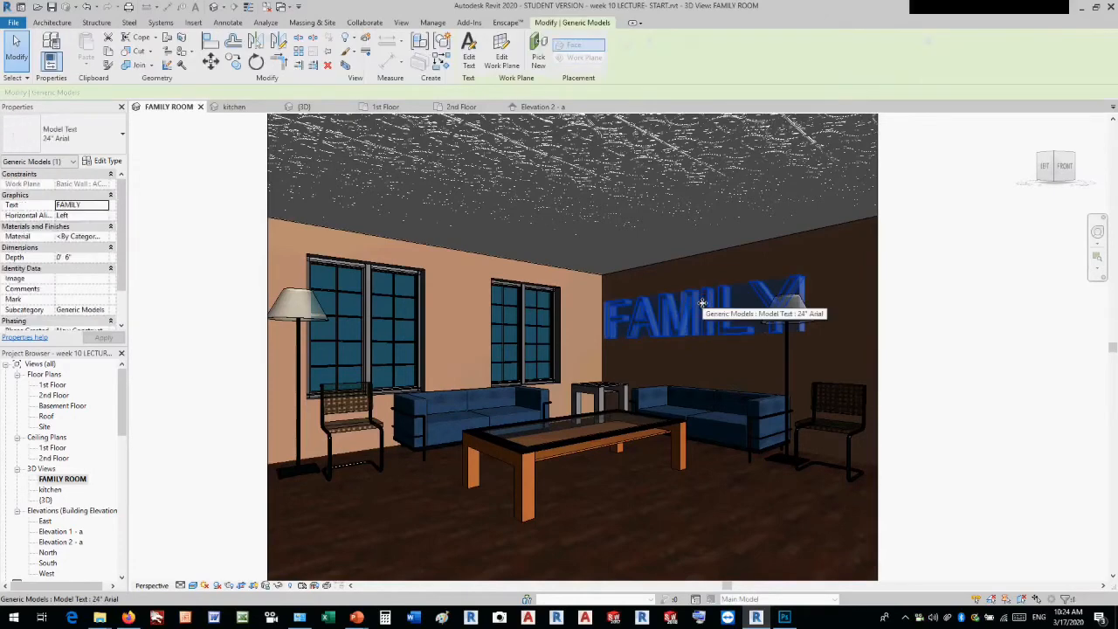
click(113, 161)
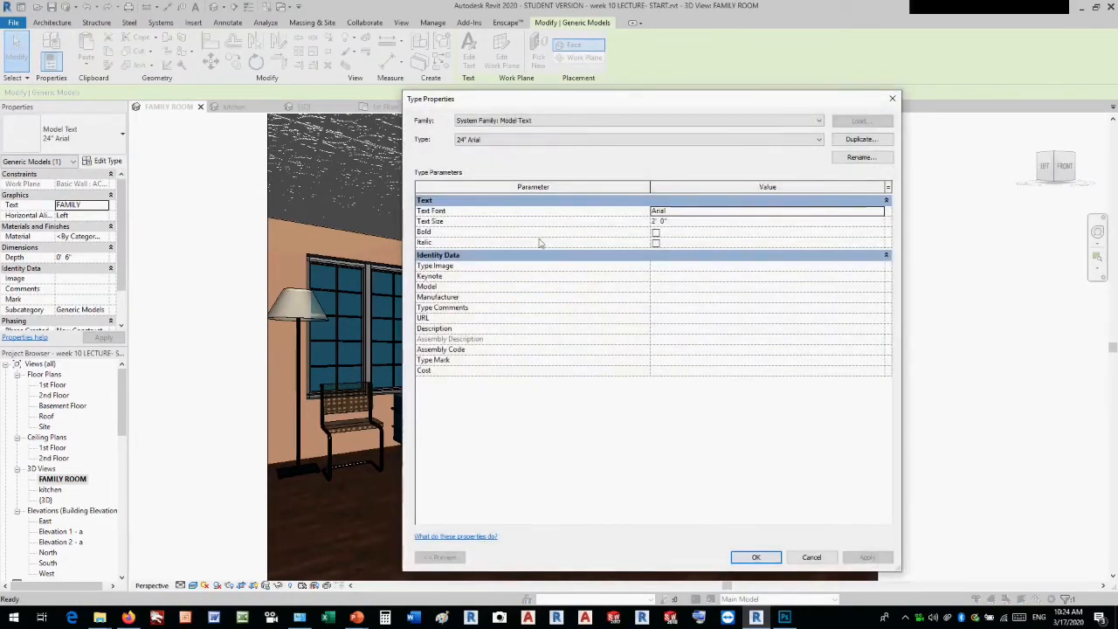
click(807, 556)
click(954, 409)
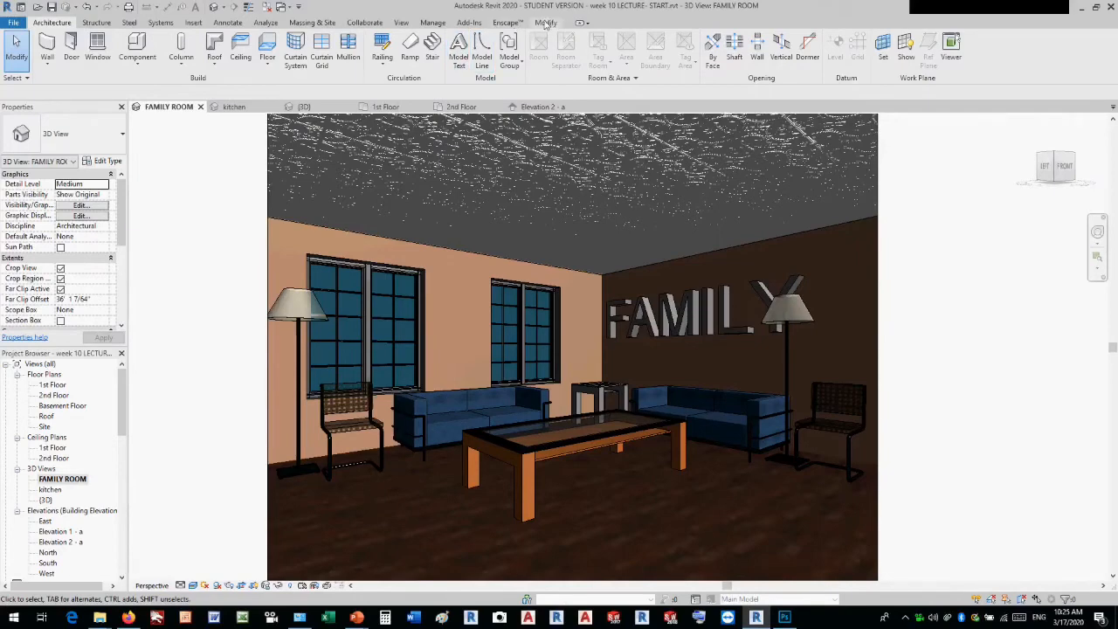
Create a new project material and name it NEON LIGHTS
click(432, 23)
click(51, 54)
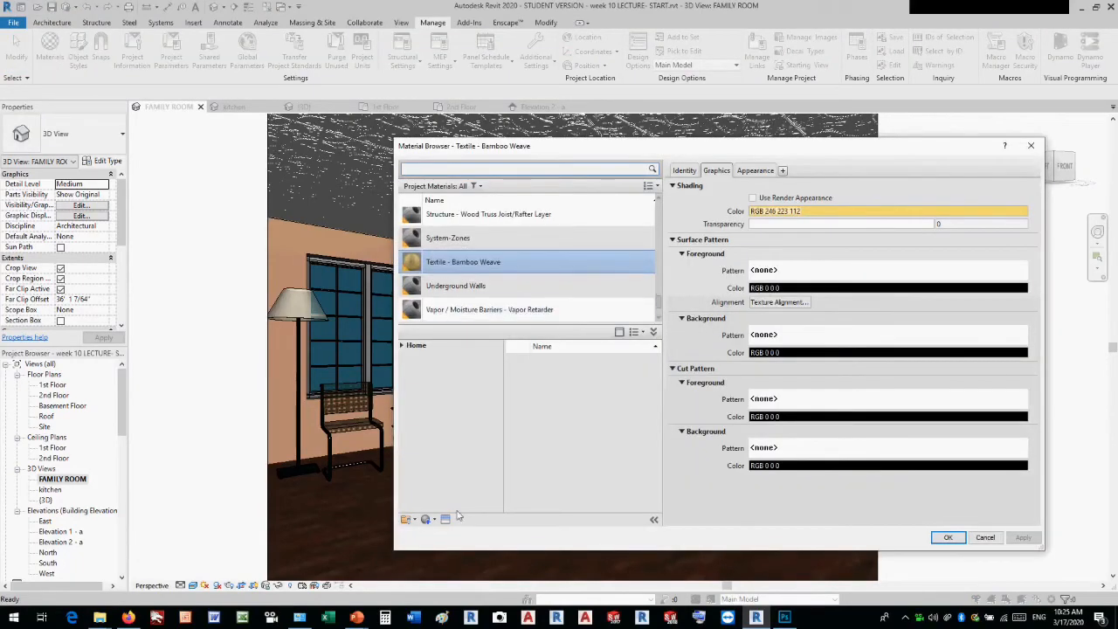
click(427, 520)
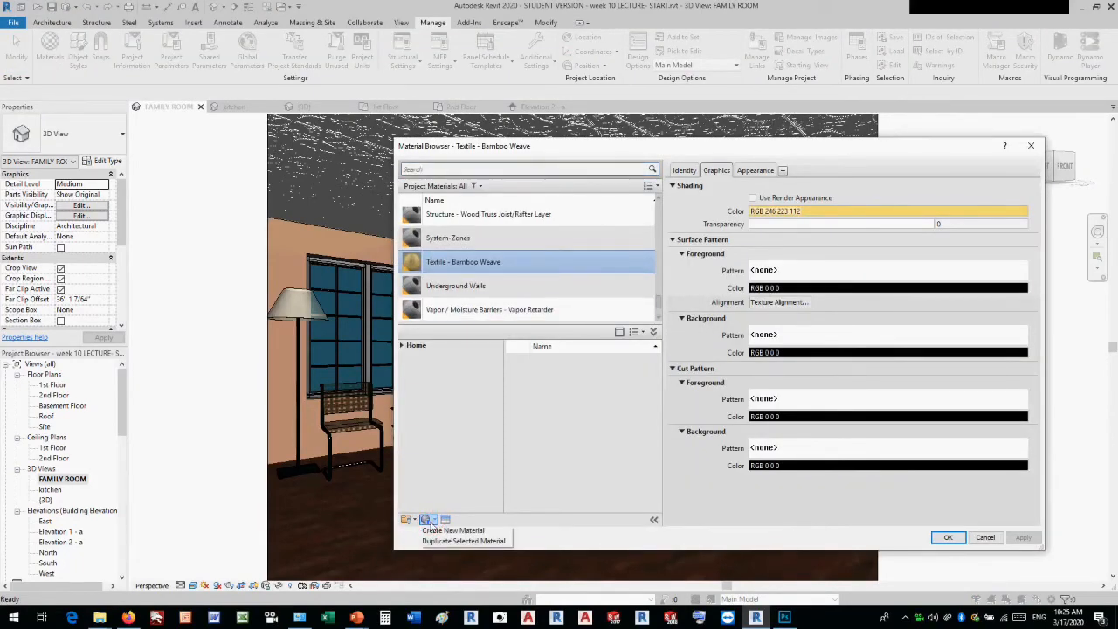
click(447, 531)
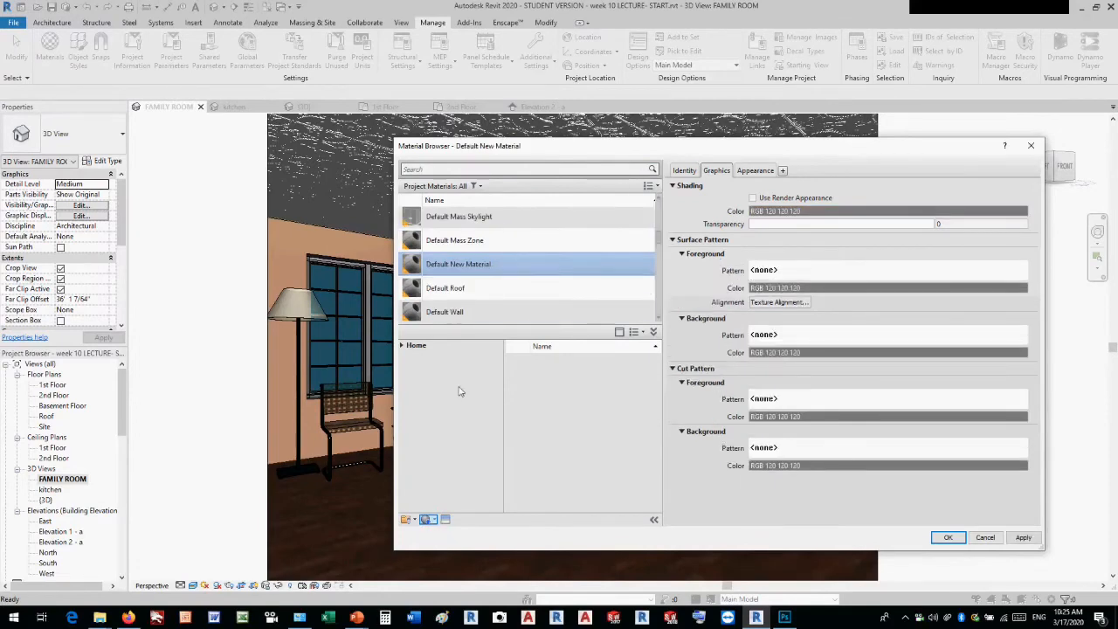
click(684, 170)
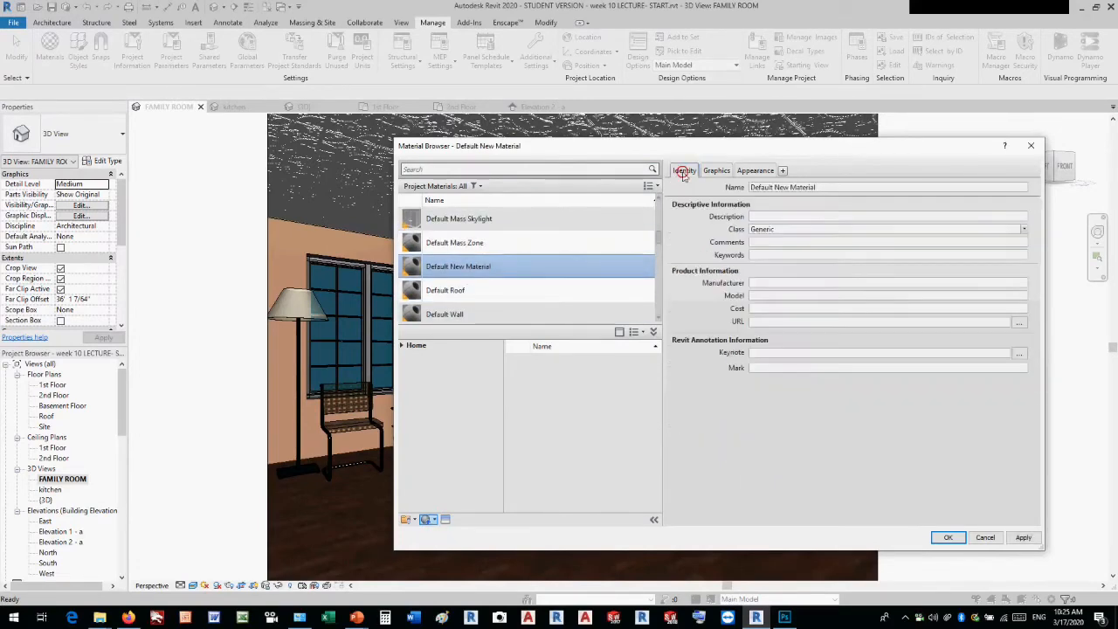
click(849, 187)
text(N)
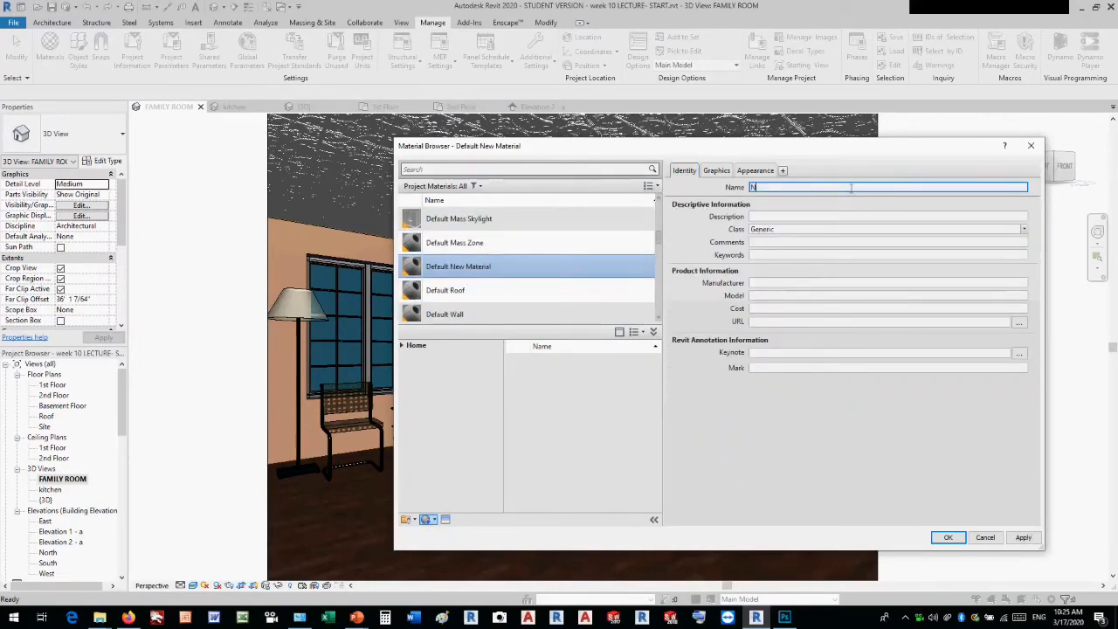
text(EON LIGHT)
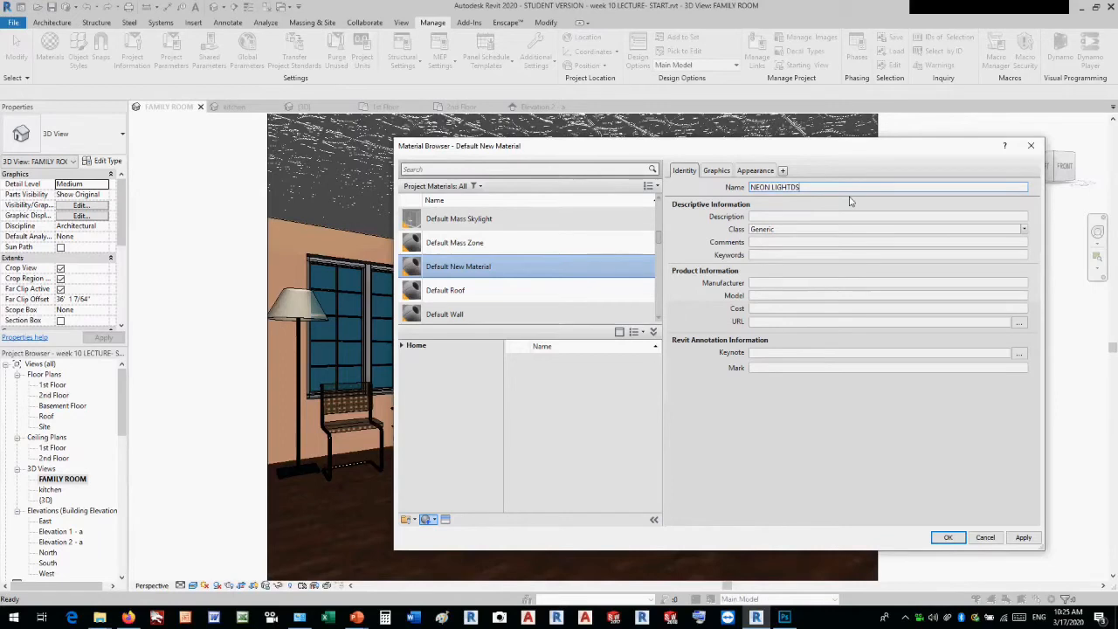
text(S)
Set the NEON LIGHTS material's generic appearance color to bright red, RGB 252 24 18
click(756, 170)
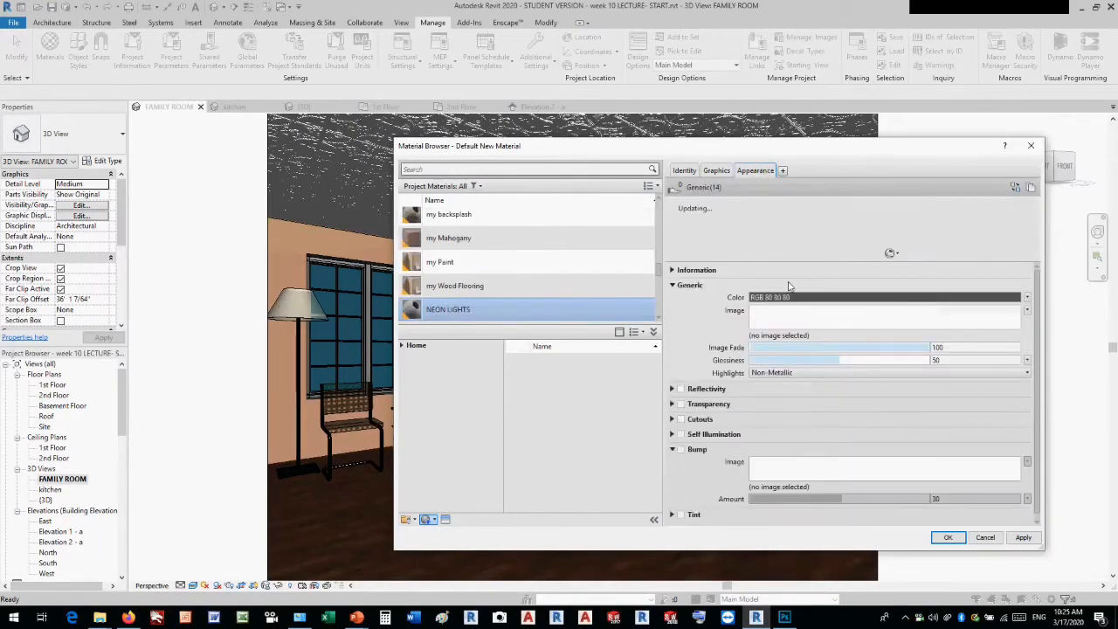
click(799, 298)
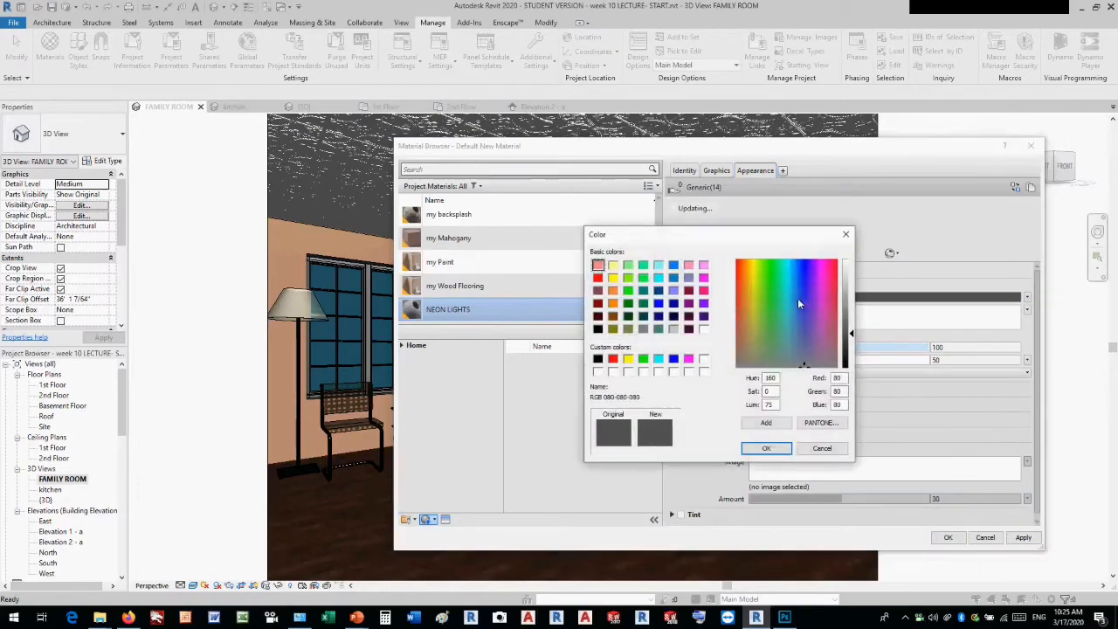
click(741, 315)
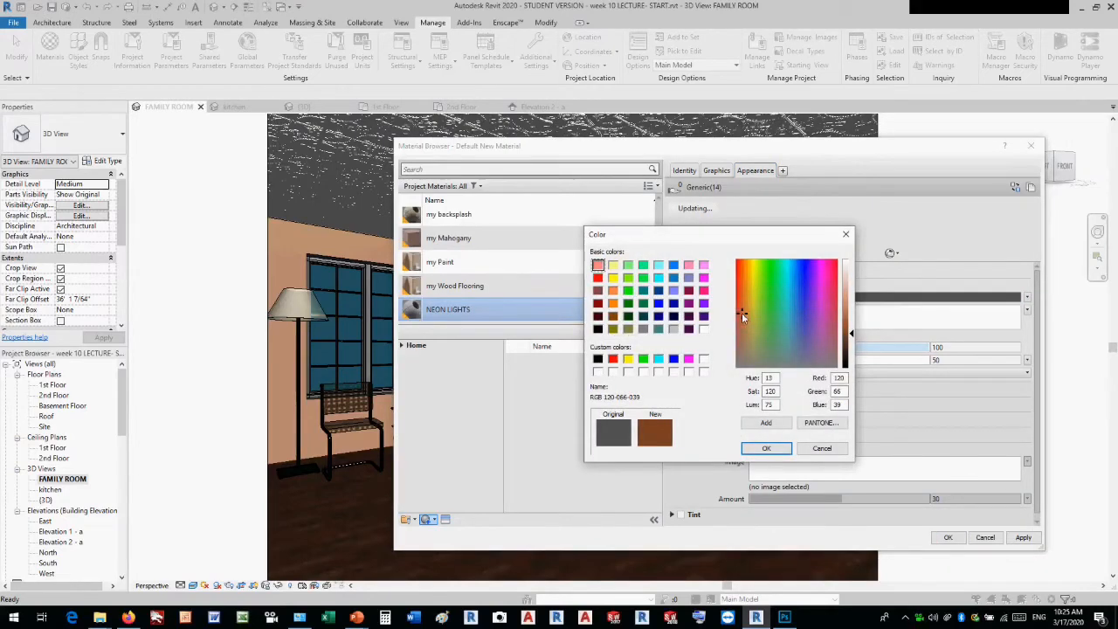
click(738, 263)
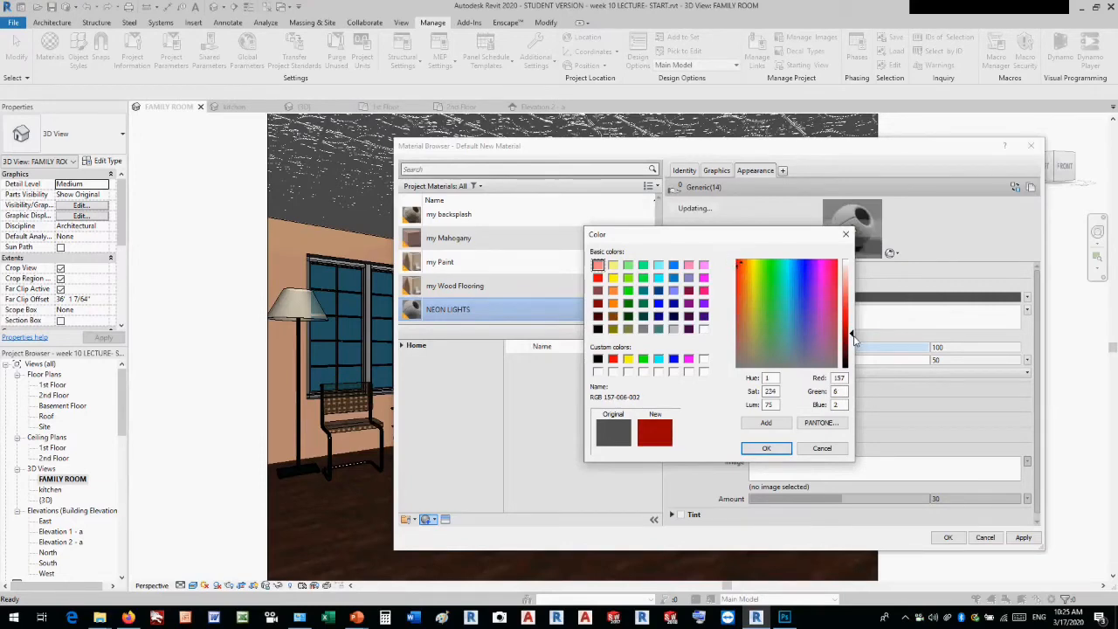
drag(853, 339, 853, 312)
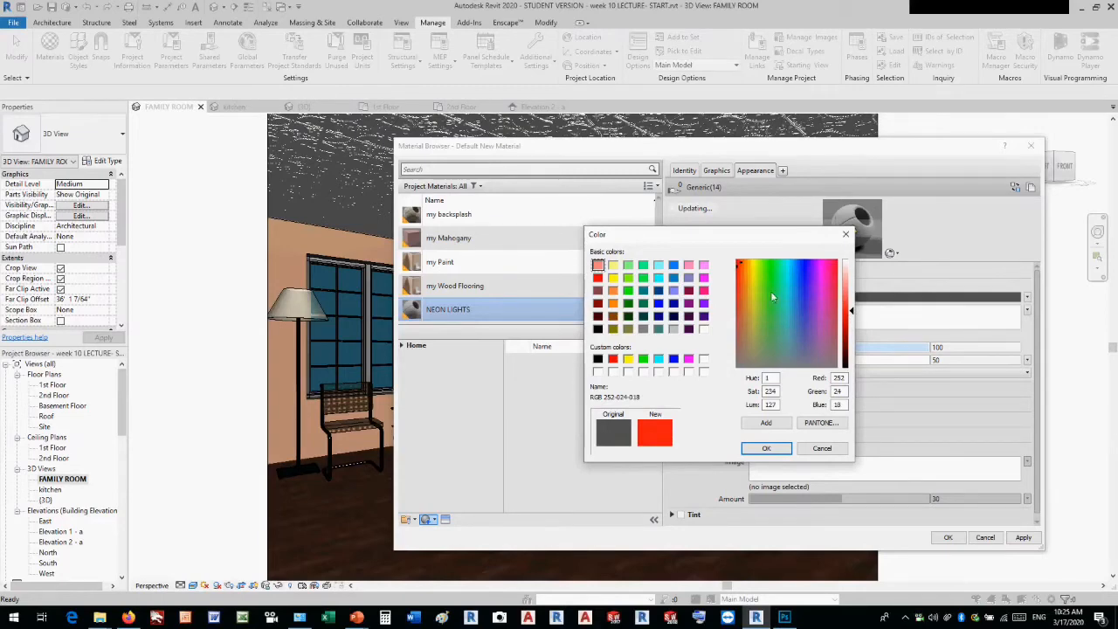
click(776, 448)
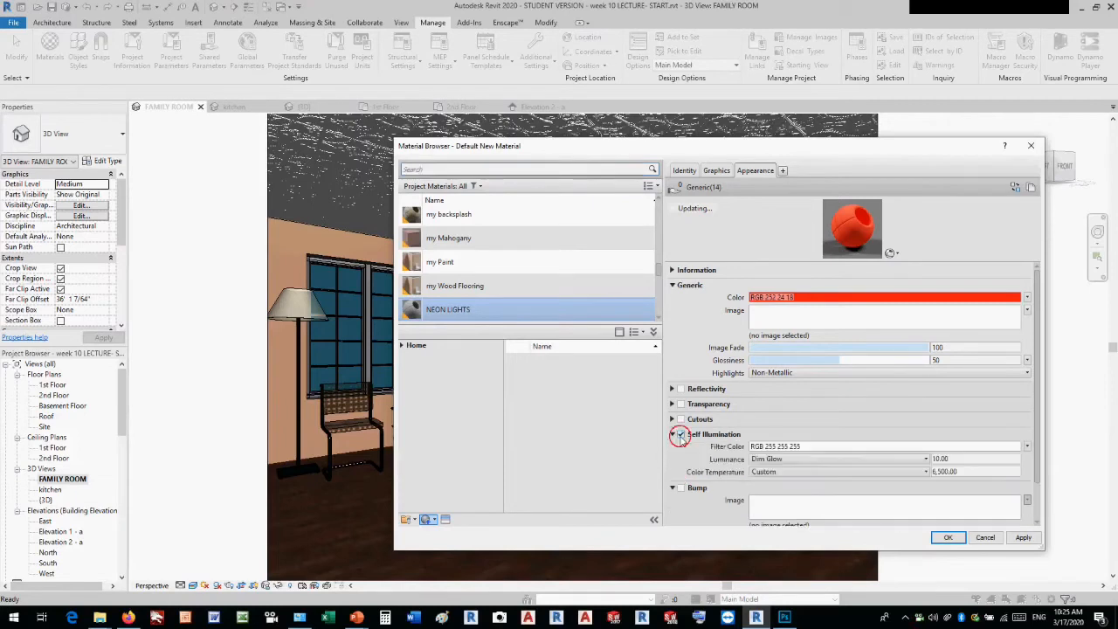
Enable self illumination on the NEON LIGHTS material and set its luminance to LED Panel
click(680, 434)
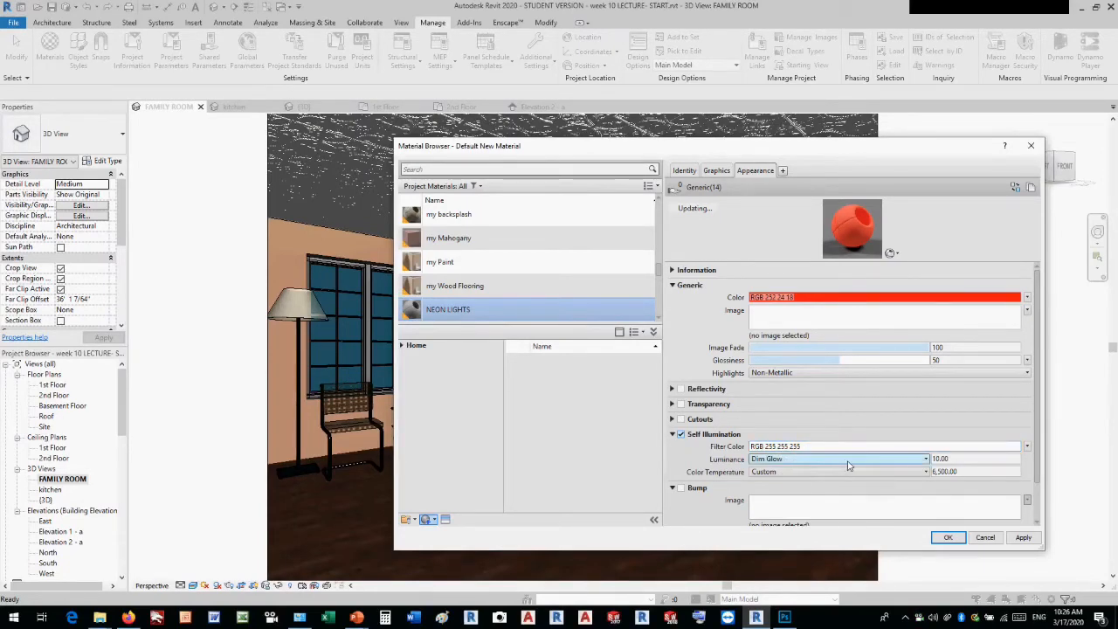
click(807, 462)
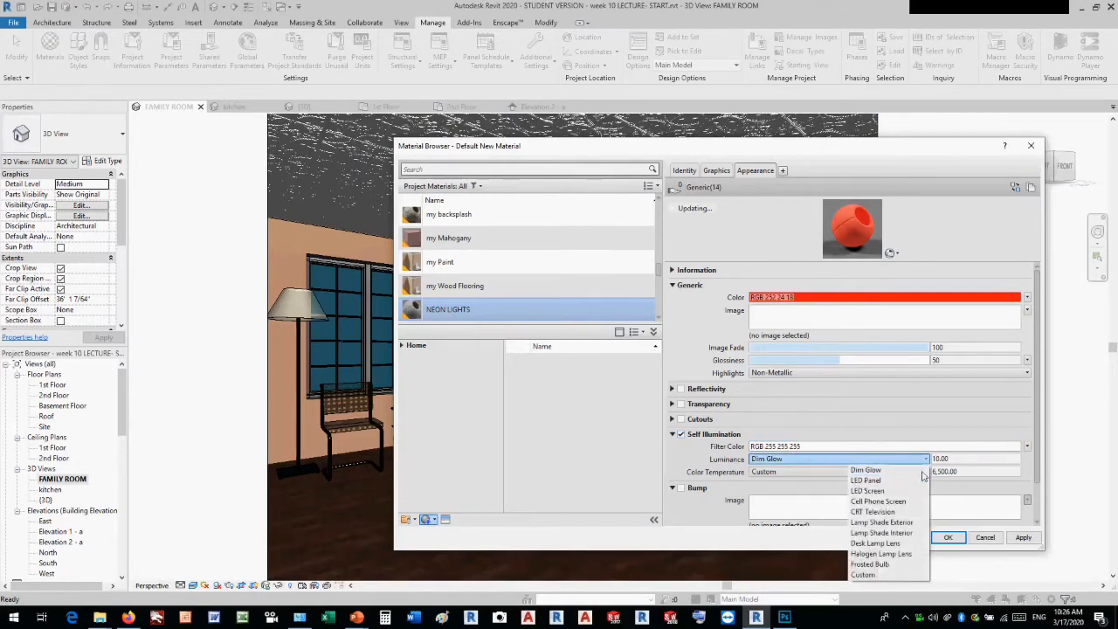
click(967, 458)
double_click(987, 457)
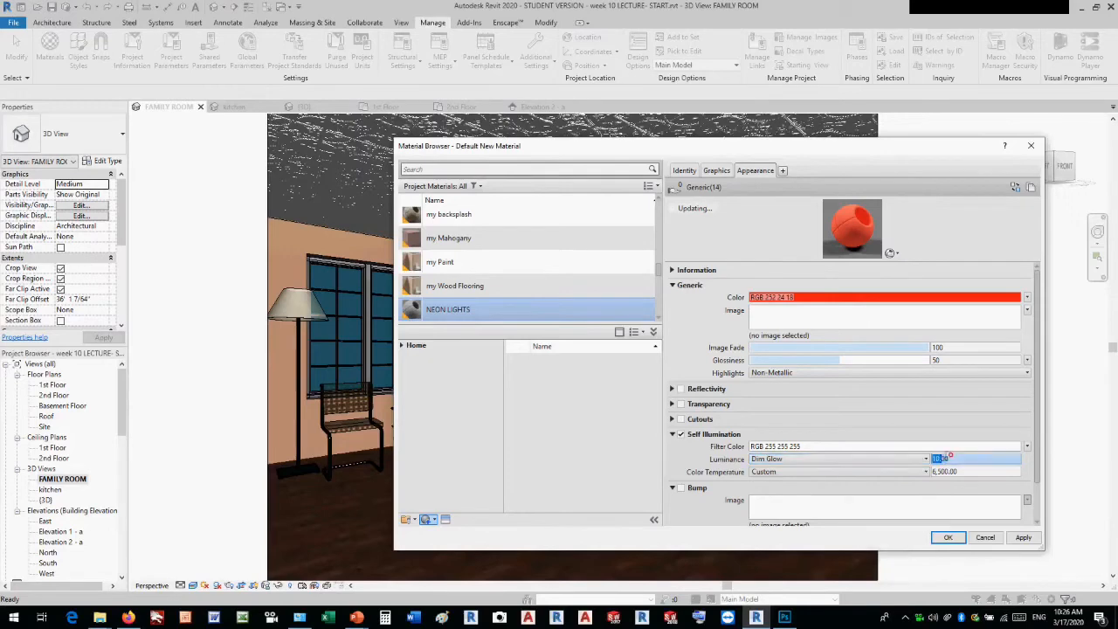
click(924, 460)
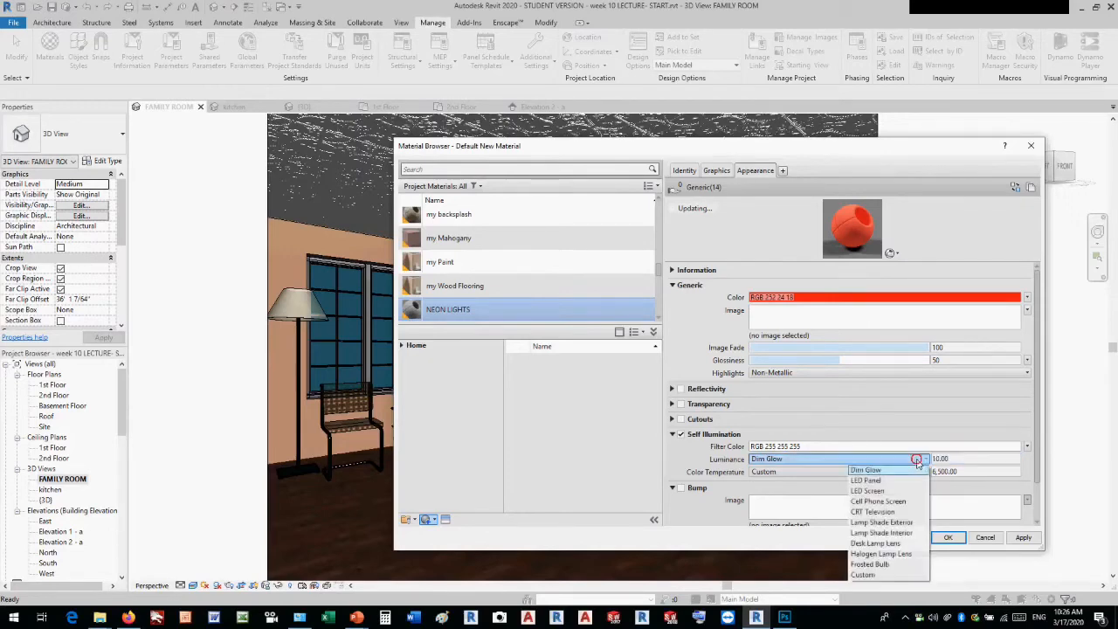
click(880, 480)
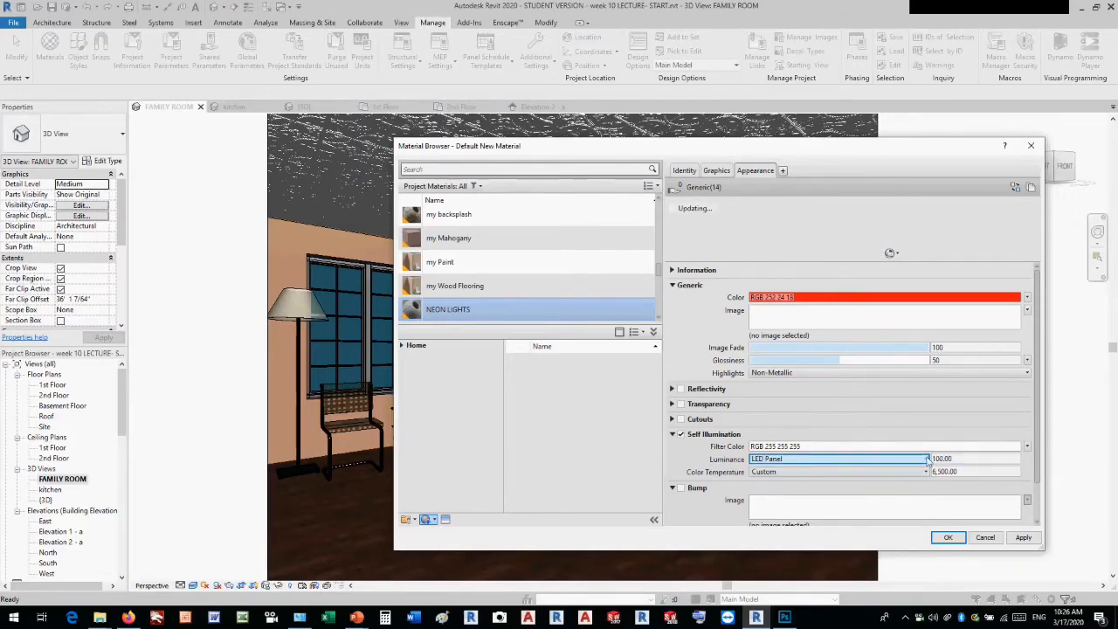
Try the LED Screen and Lamp Shade Exterior luminance presets on the NEON LIGHTS material
click(911, 461)
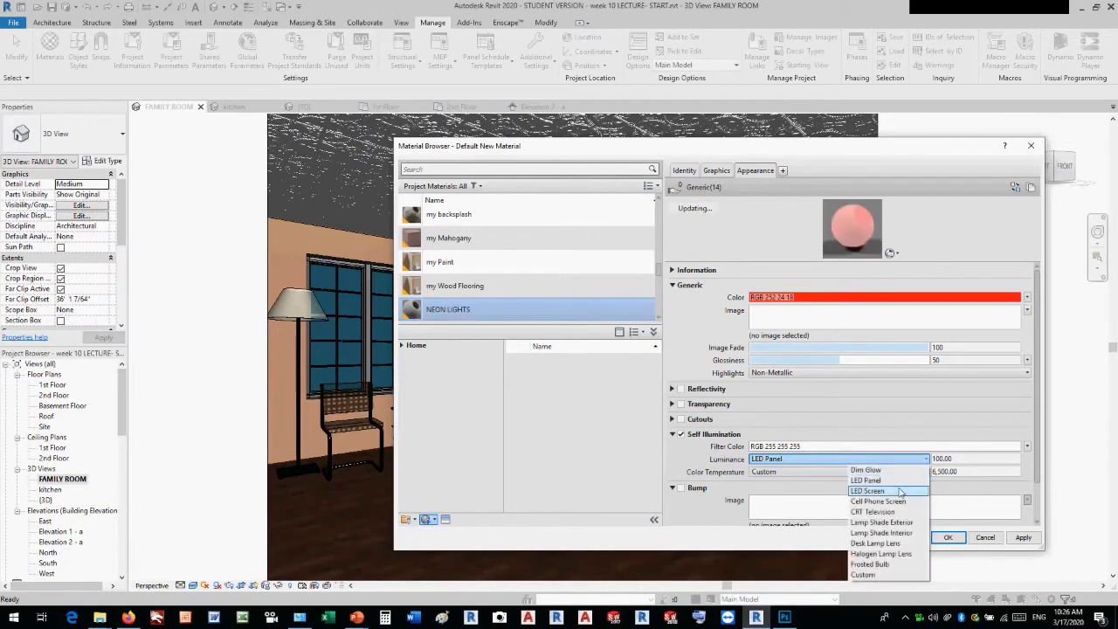
click(900, 489)
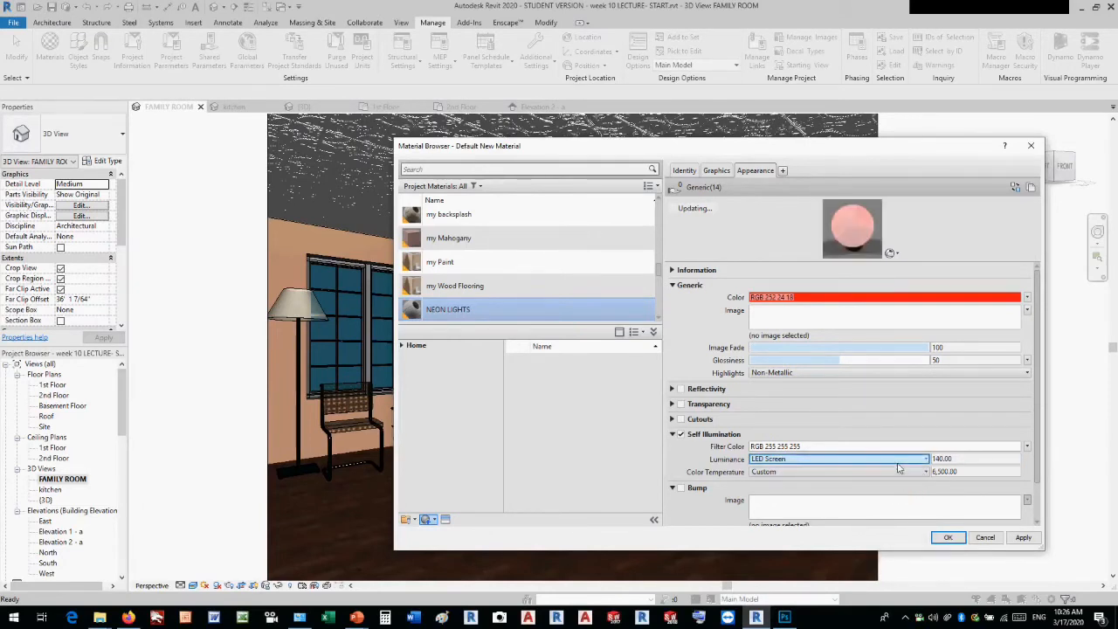
click(900, 461)
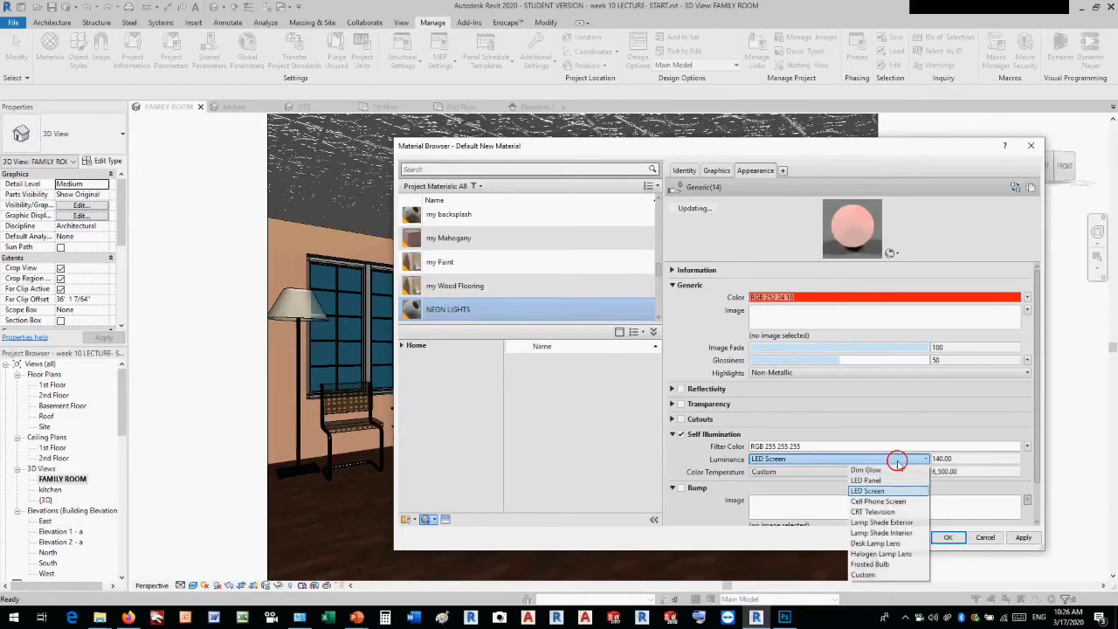
click(889, 523)
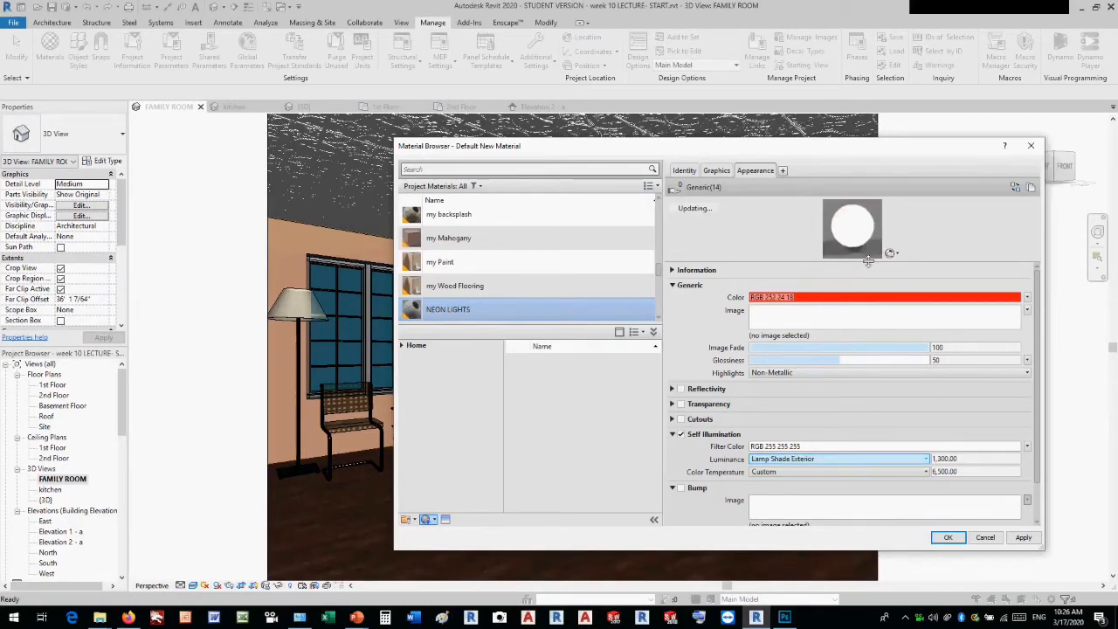
Set the NEON LIGHTS luminance to Cell Phone Screen and save the material
click(854, 459)
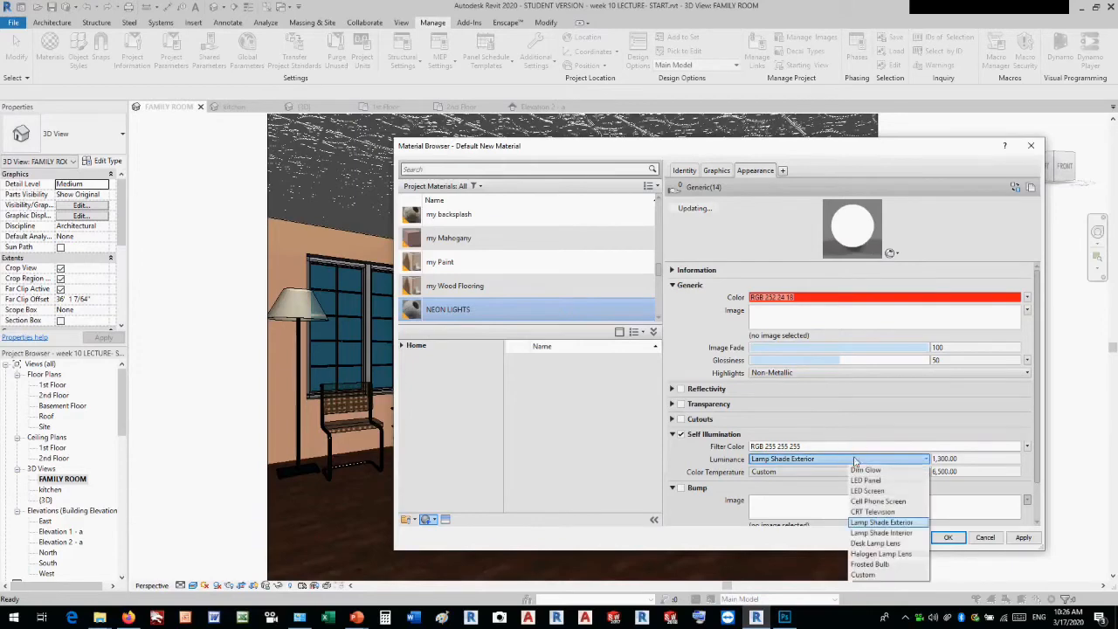
click(871, 502)
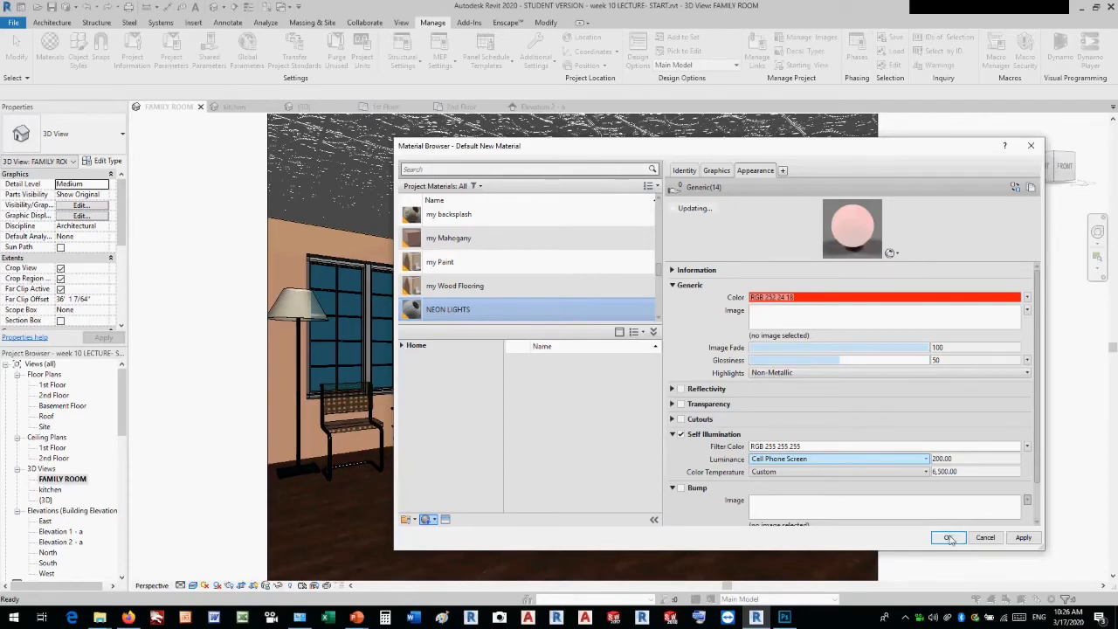
click(949, 539)
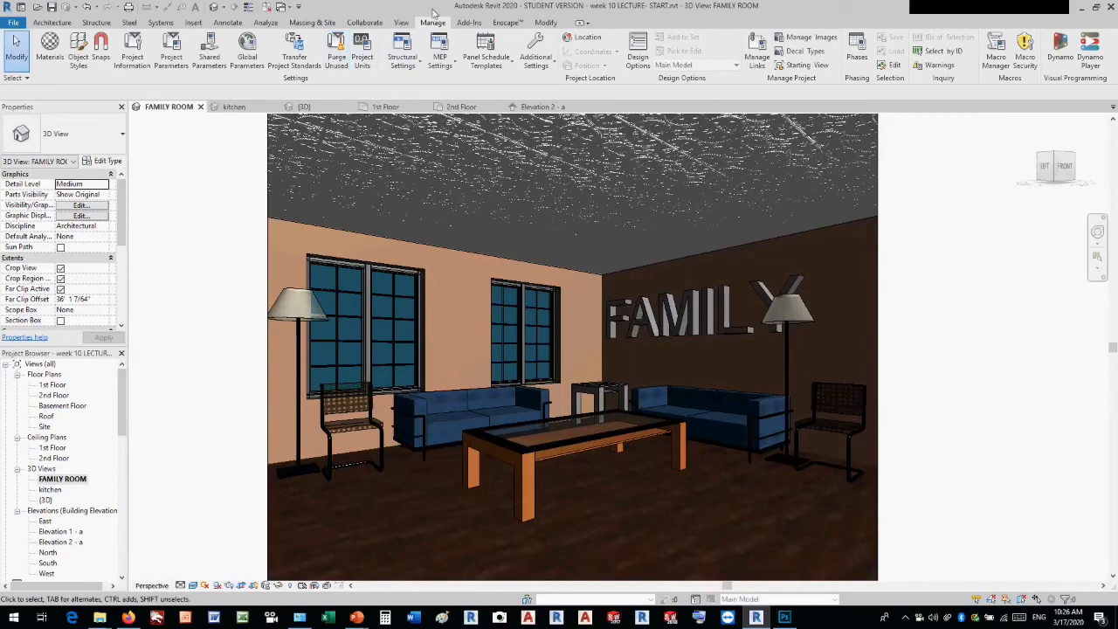
Start the Paint tool with the NEON LIGHTS material and paint the front face of the letter A in FAMILY
click(543, 23)
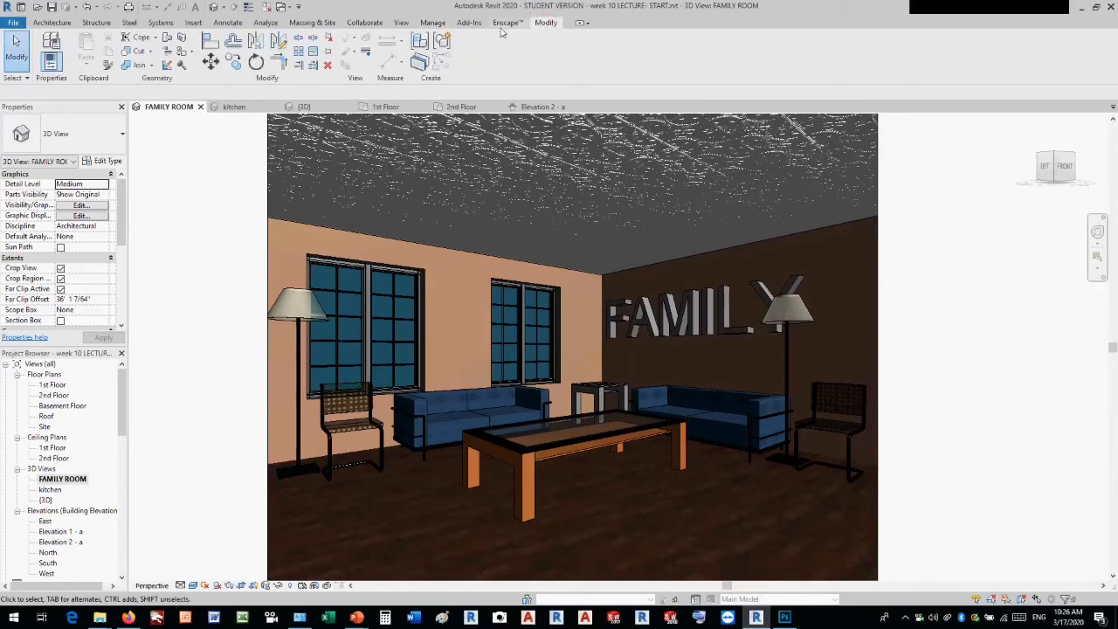
click(181, 55)
scroll(151, 248, up, 1)
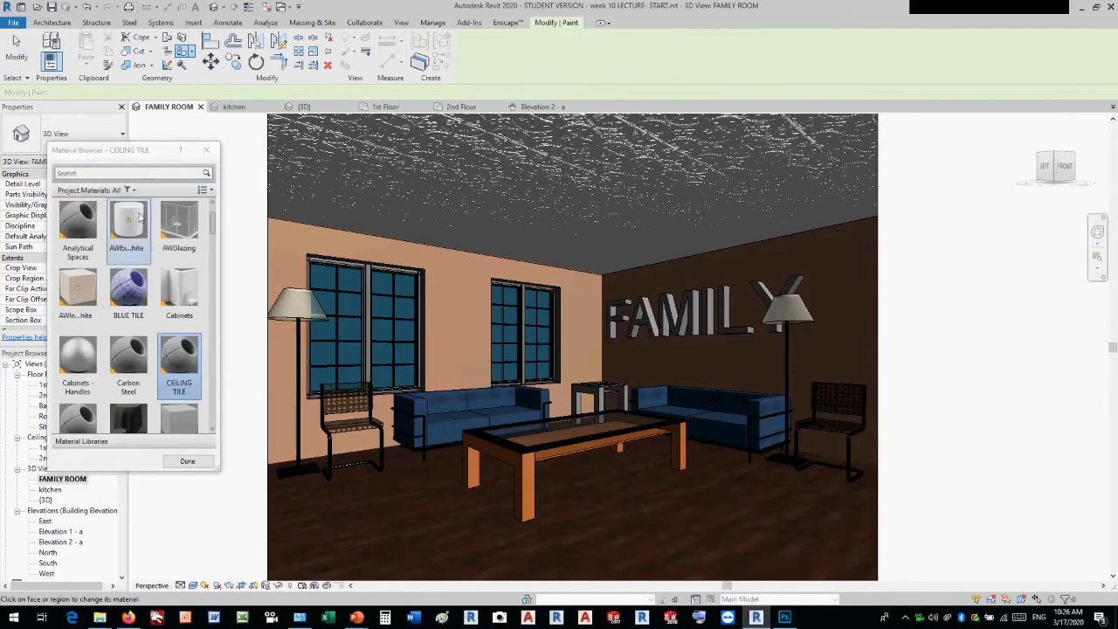
scroll(169, 325, down, 5)
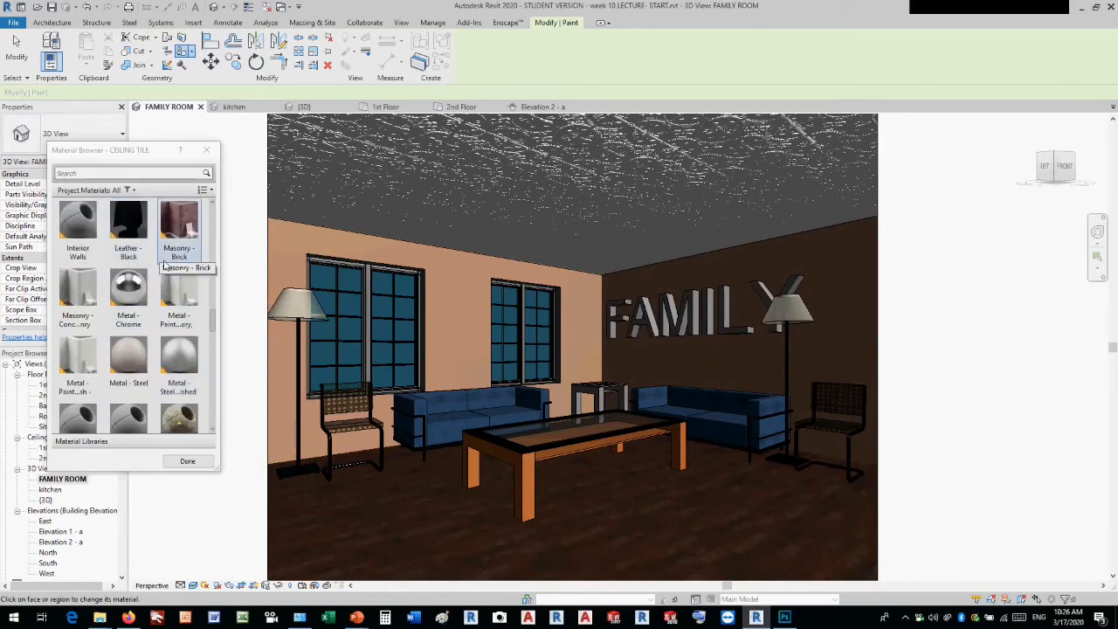
scroll(166, 264, down, 3)
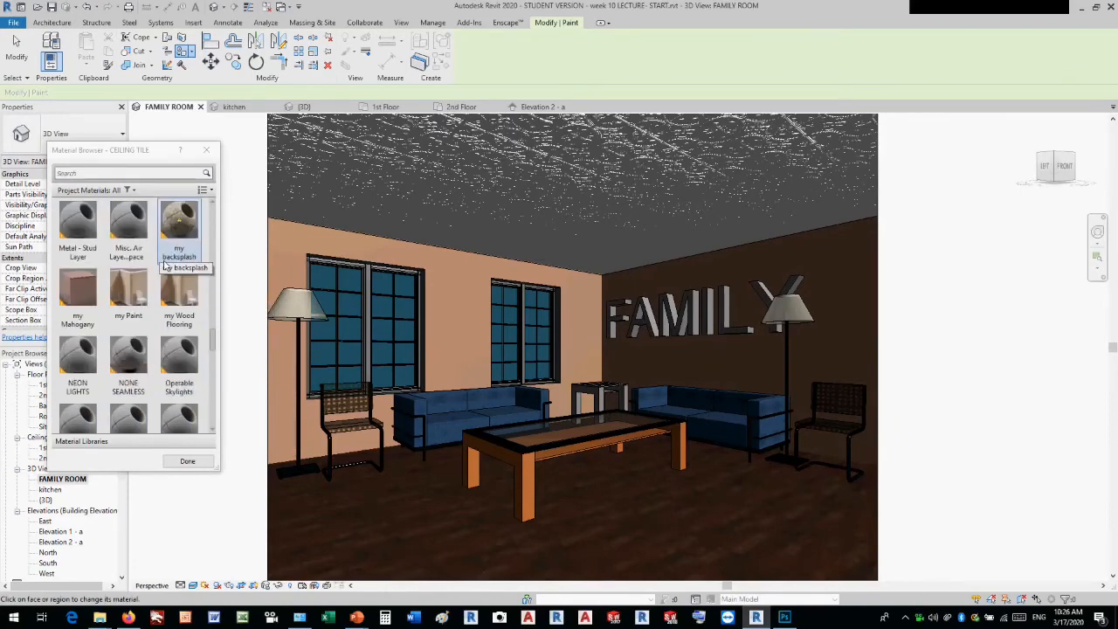
click(77, 357)
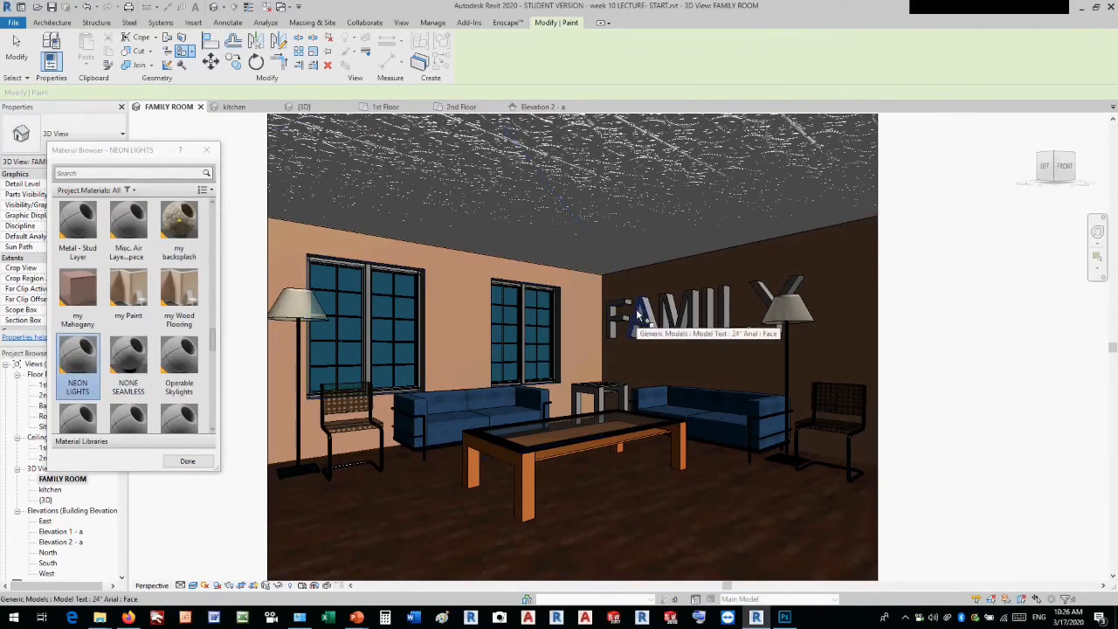
click(639, 316)
Paint the front faces of the letters F, M, I, L and Y with NEON LIGHTS, then end painting
scroll(639, 316, up, 5)
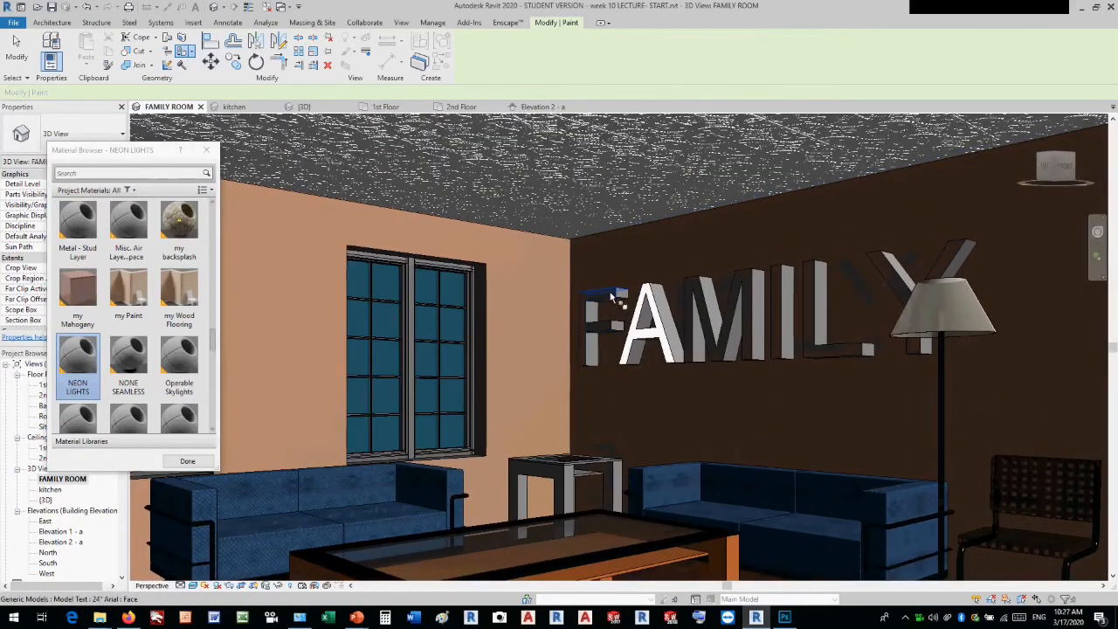
click(601, 294)
click(598, 292)
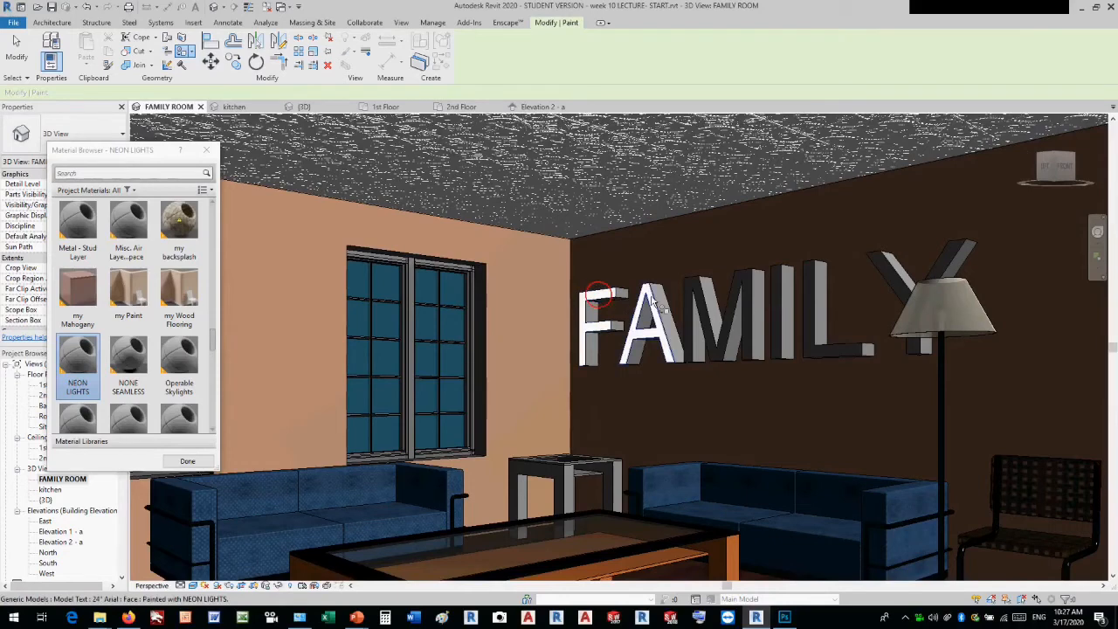
click(702, 296)
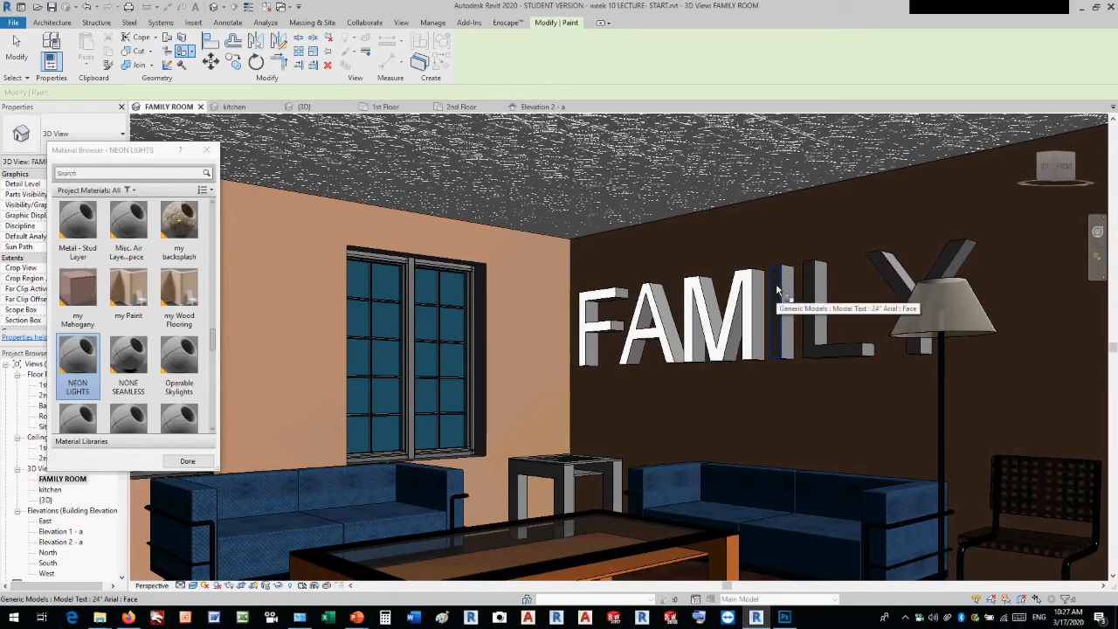
click(775, 283)
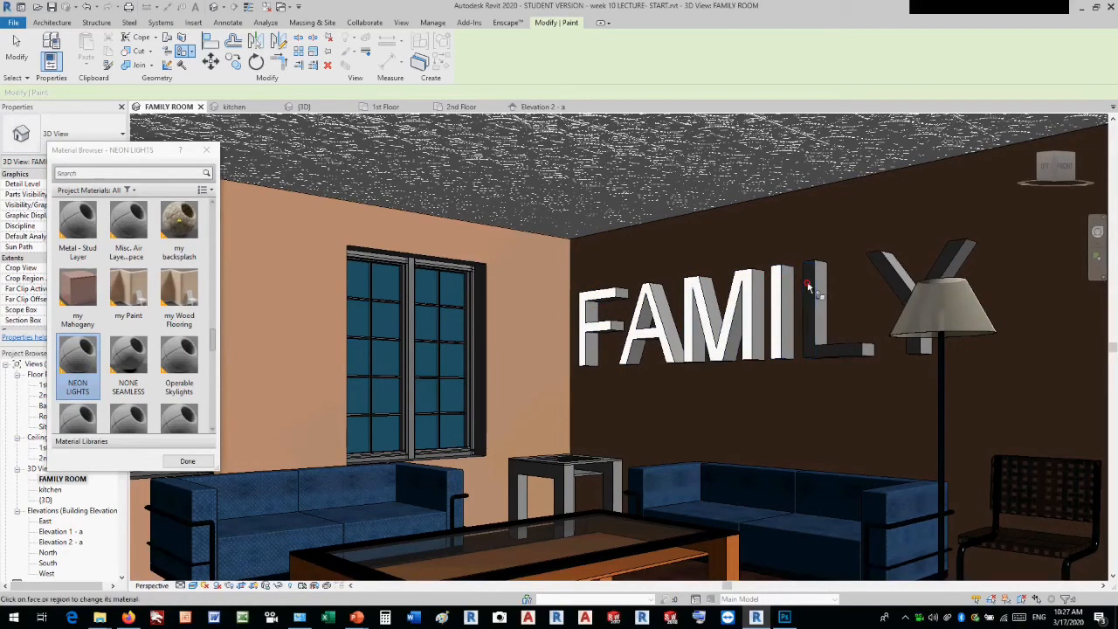
click(809, 286)
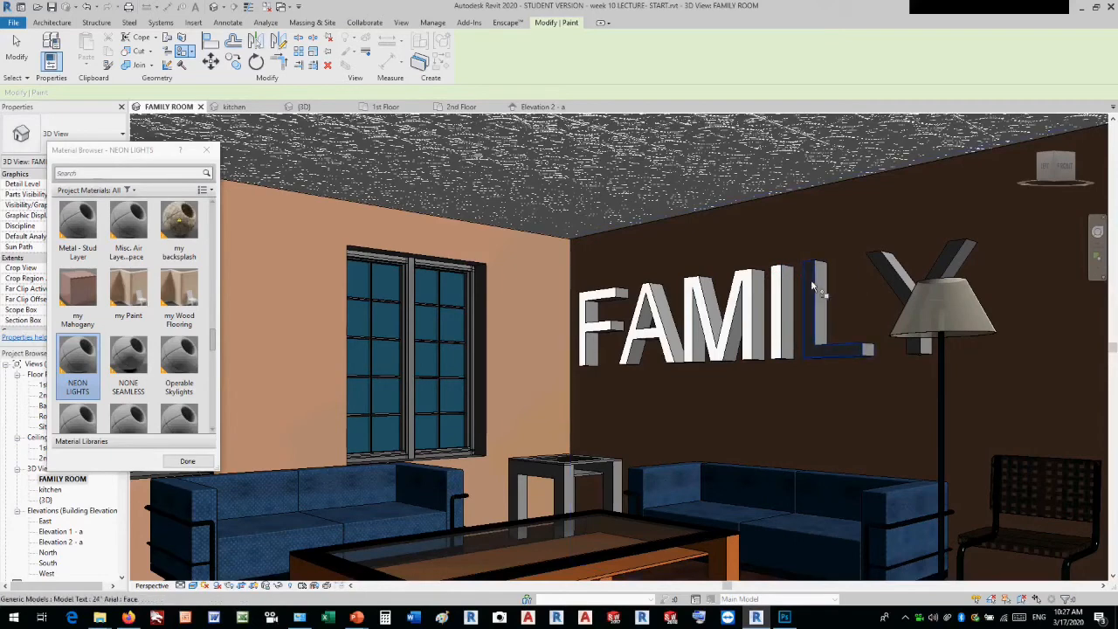
click(885, 271)
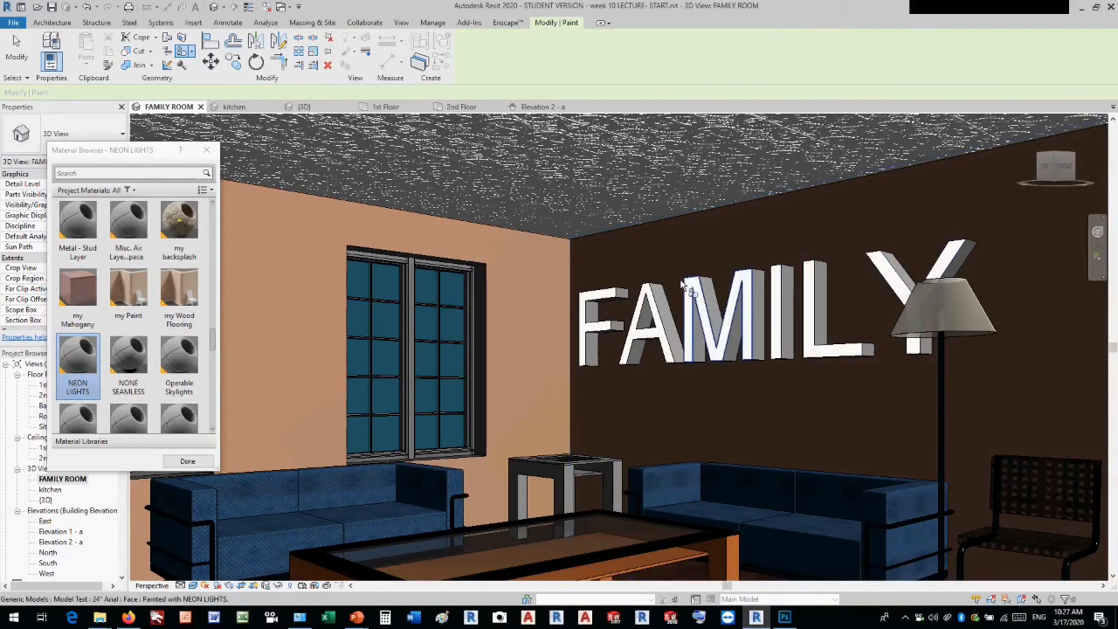
scroll(684, 287, down, 3)
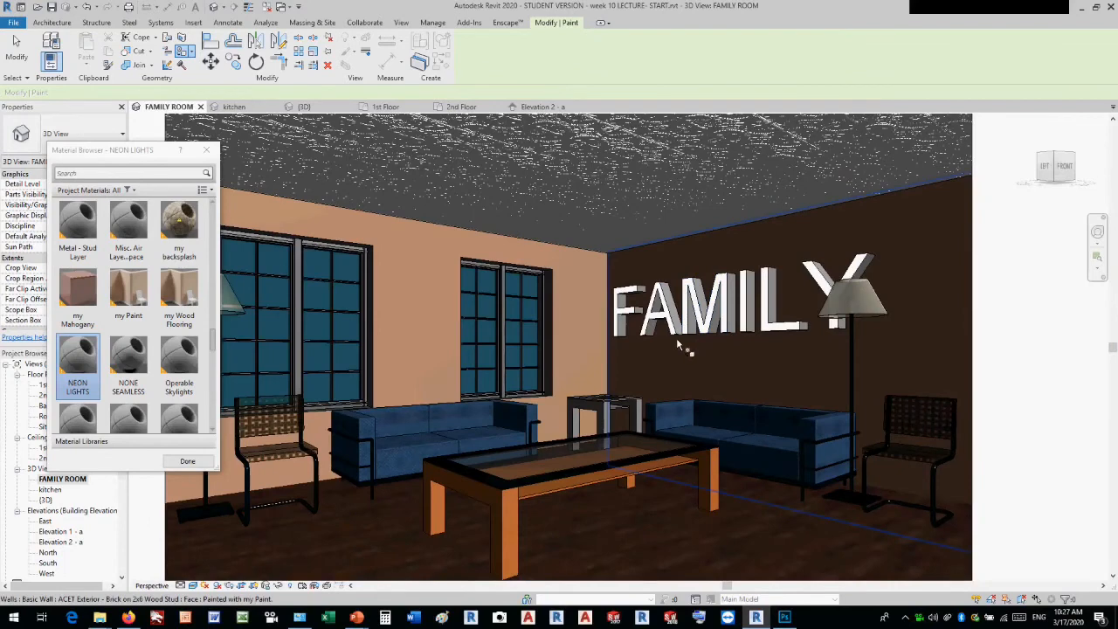
click(206, 150)
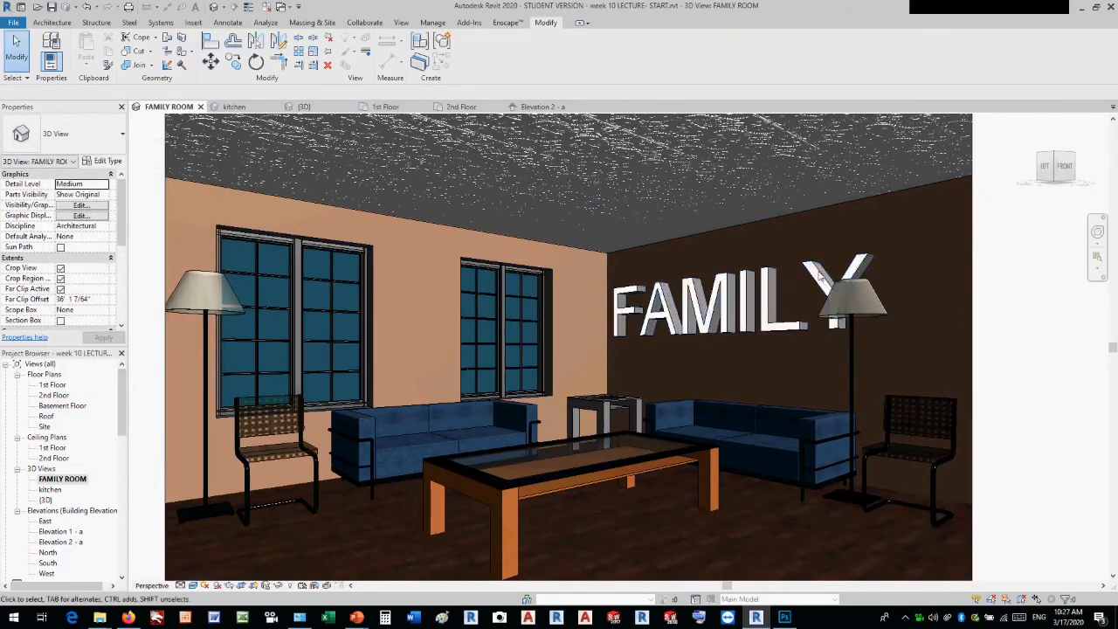
Set the NEON LIGHTS self-illumination filter color to orange-red RGB 253 75 45 and save the material
scroll(864, 262, up, 4)
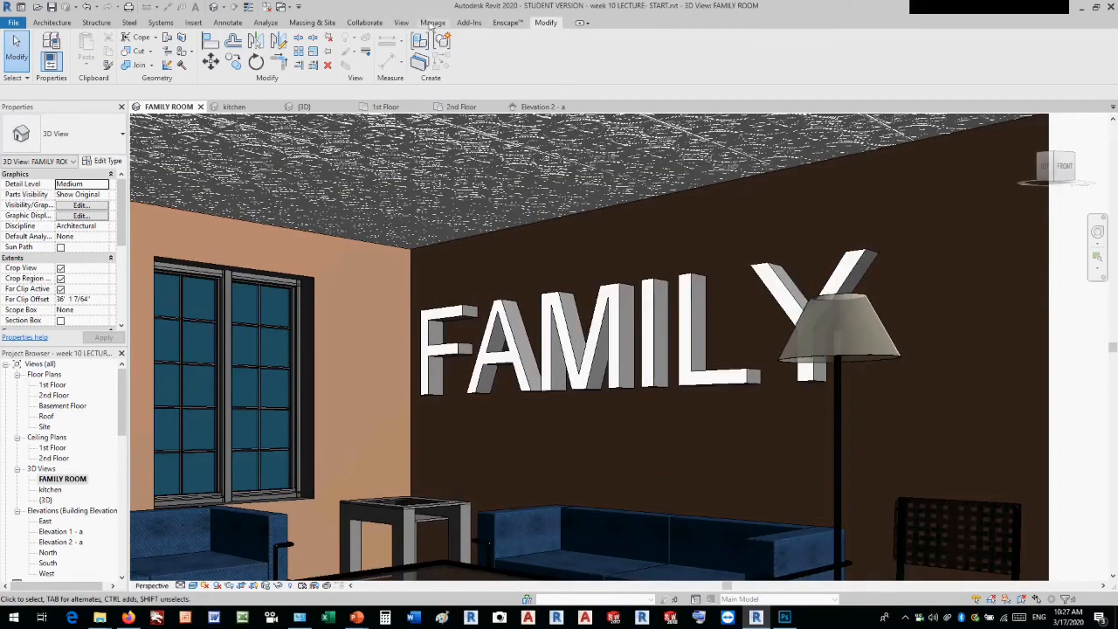
click(431, 22)
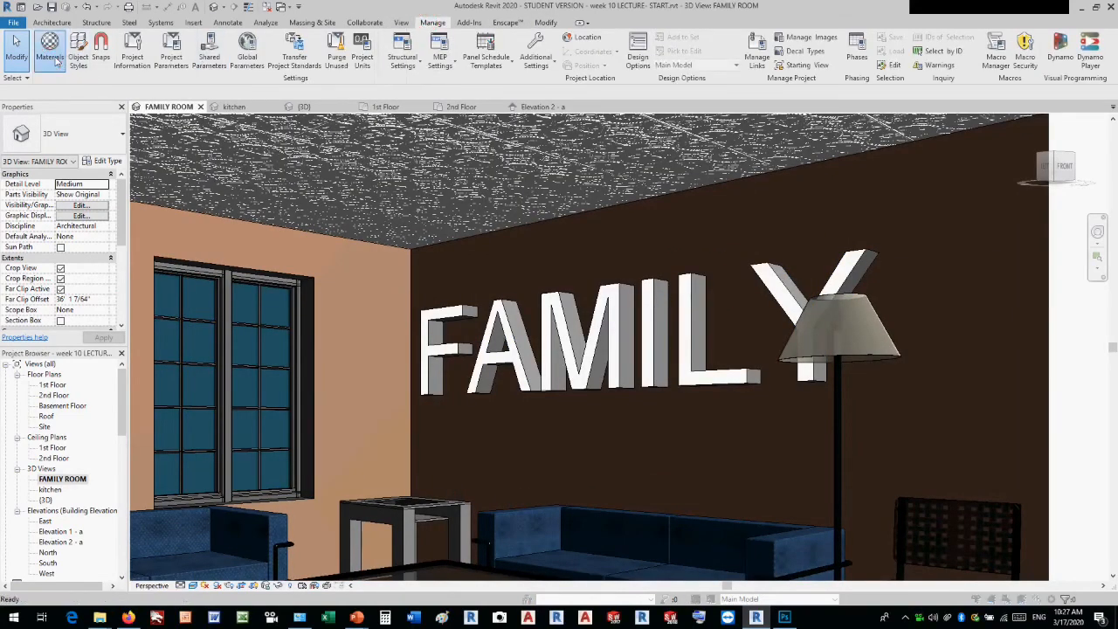
click(50, 50)
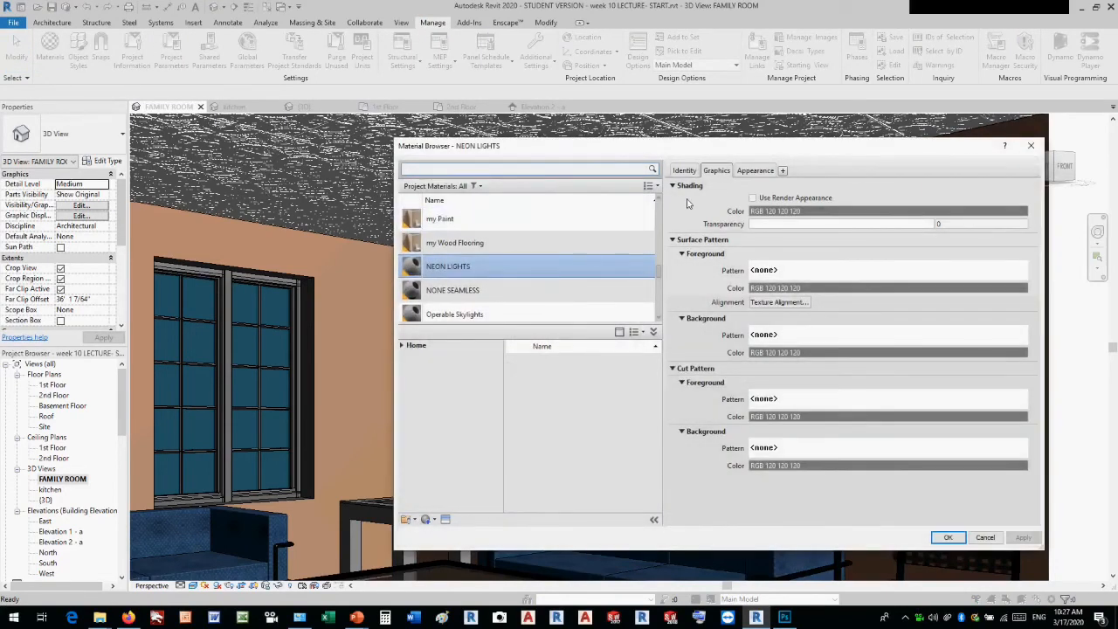
click(754, 171)
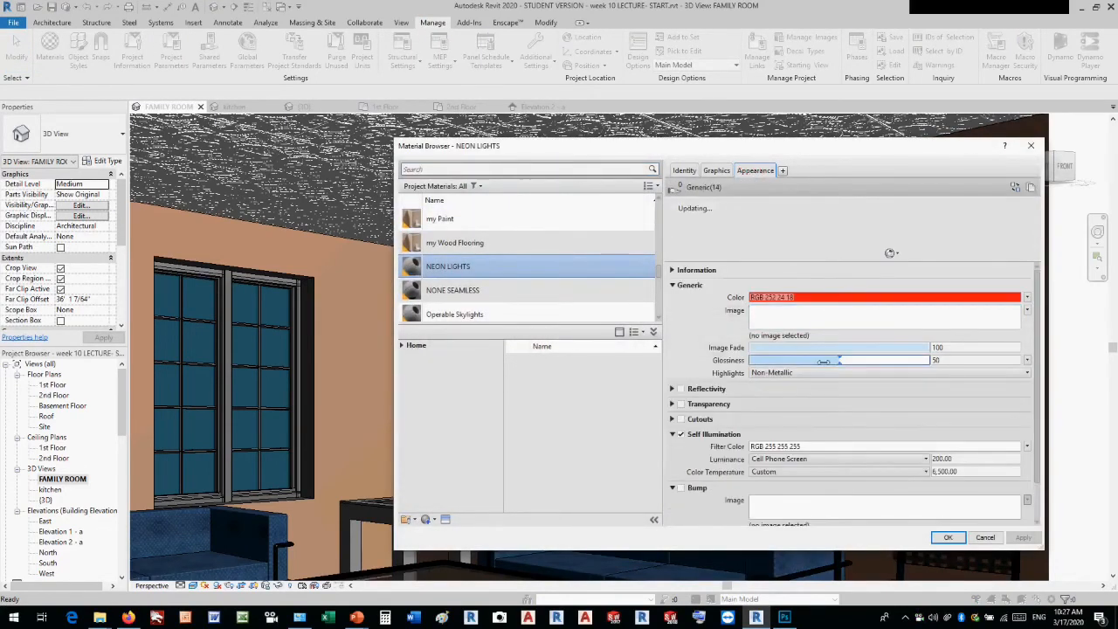
click(796, 446)
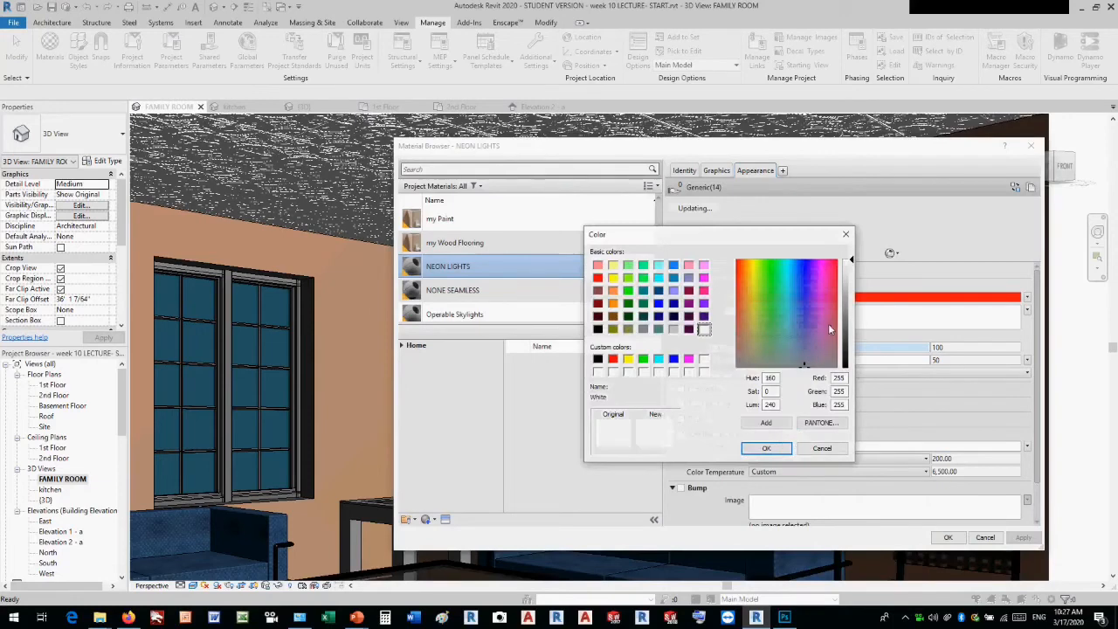
click(740, 266)
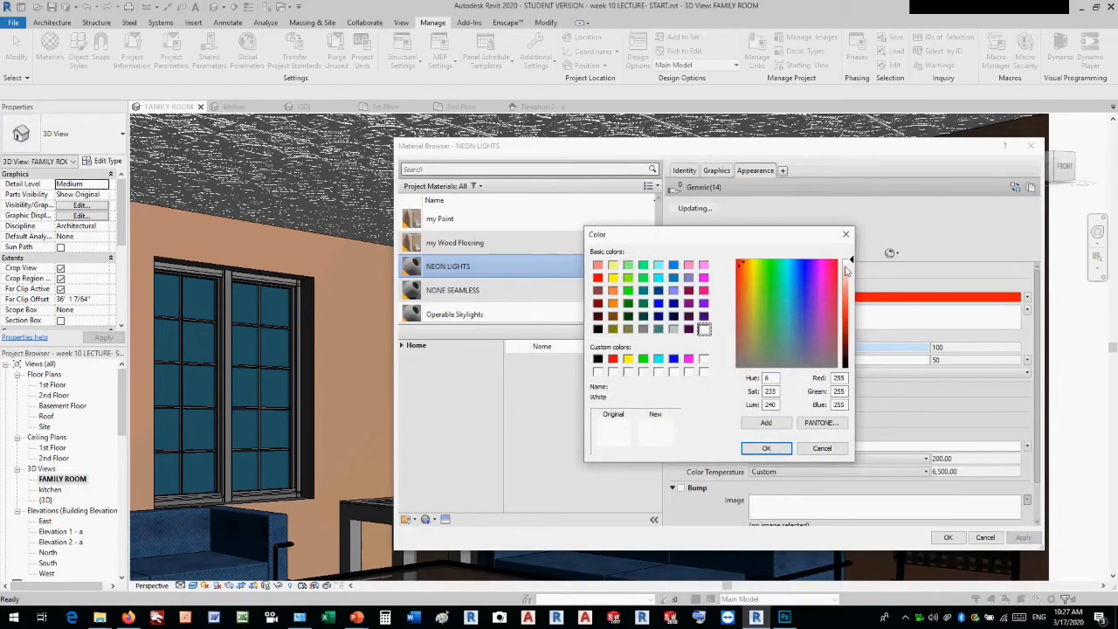
drag(851, 264, 851, 307)
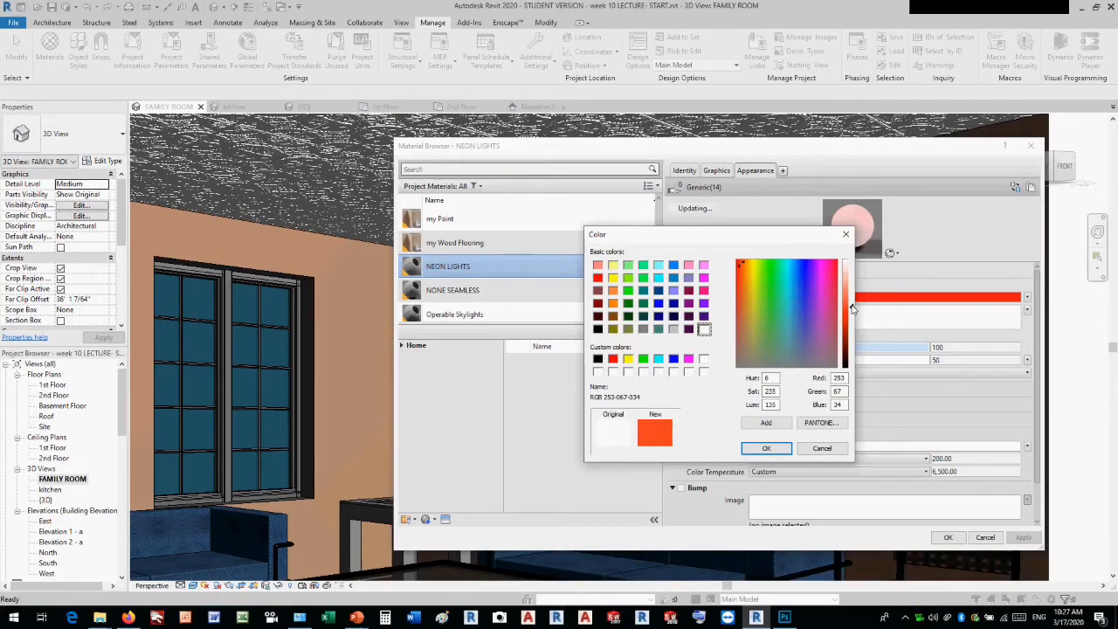
click(776, 448)
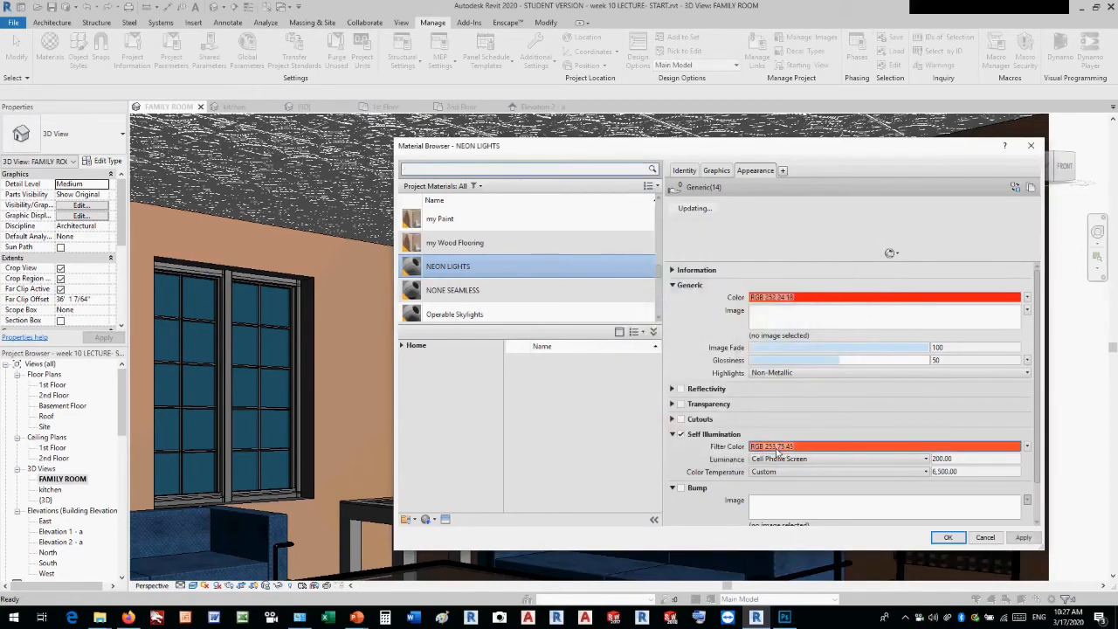
click(948, 537)
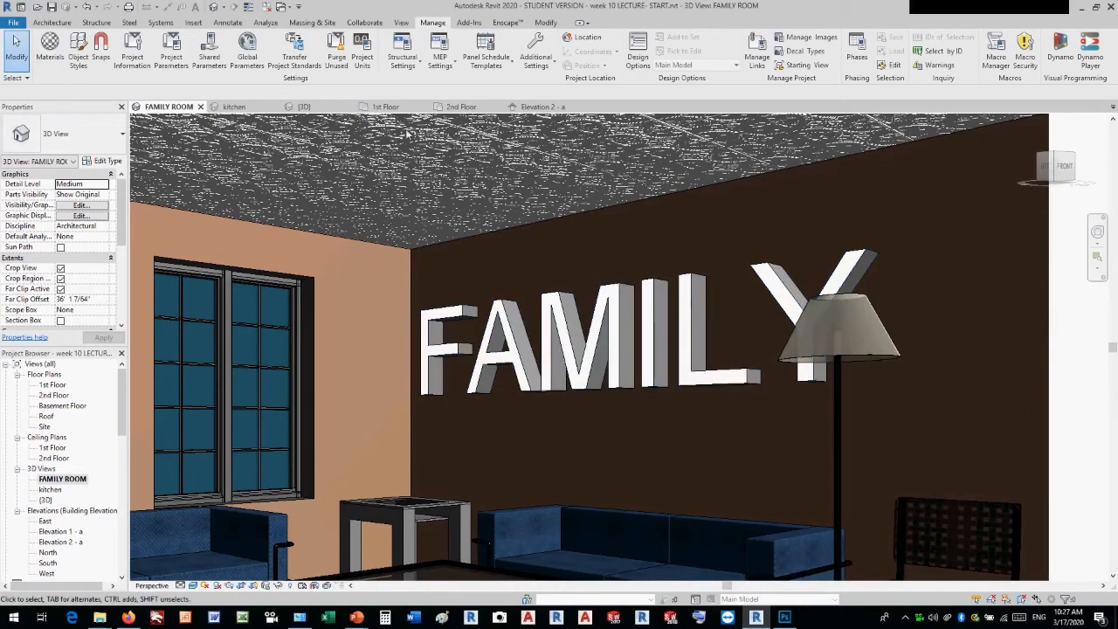
Set the NEON LIGHTS luminance to Dim Glow, apply it, and uncover the FAMILY text behind the material dialog
click(54, 54)
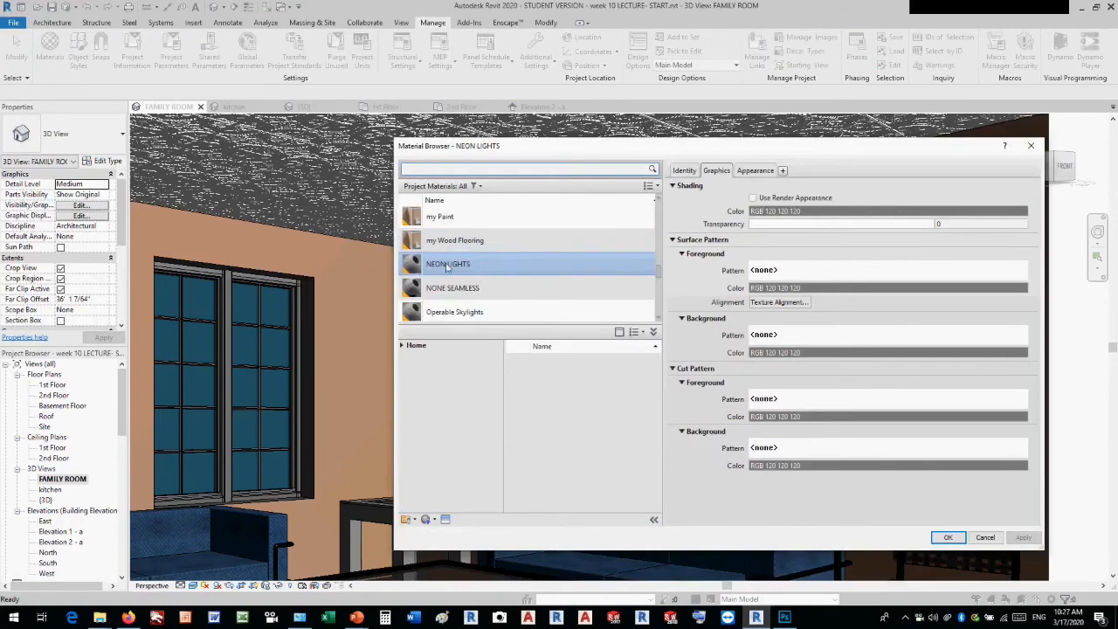
click(447, 265)
click(755, 171)
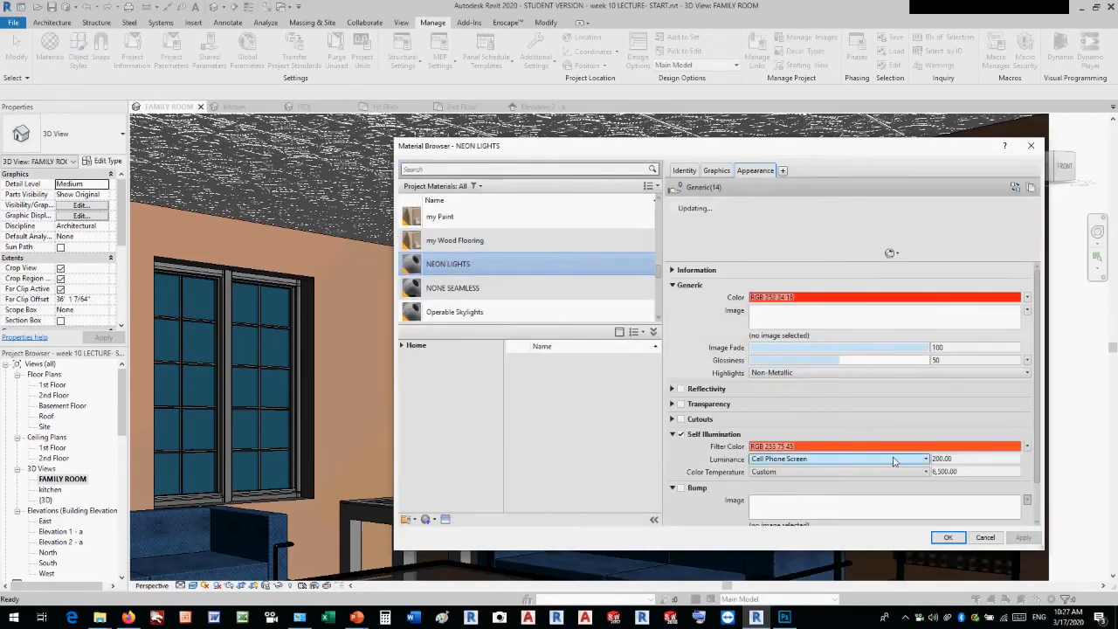
click(893, 460)
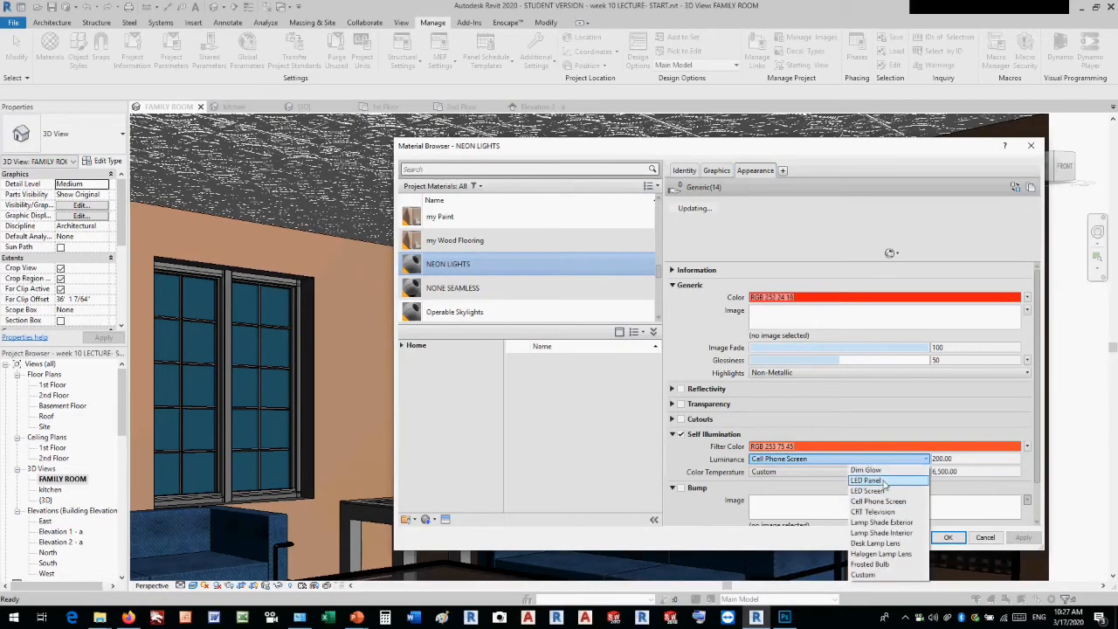
click(882, 471)
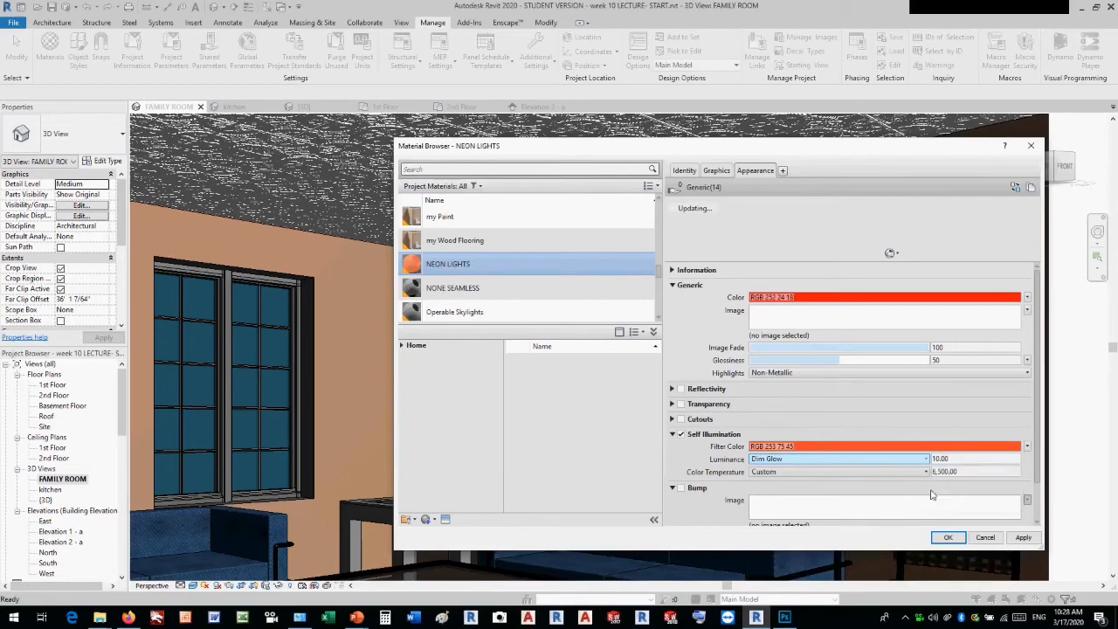
click(1023, 537)
drag(543, 154, 24, 141)
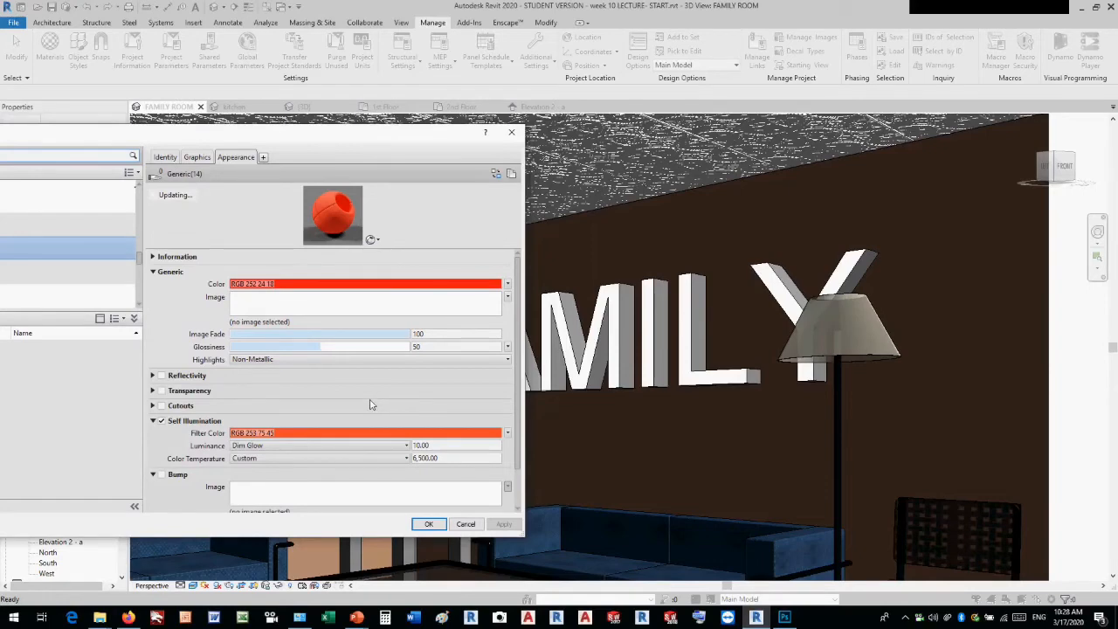
Try the Candle color temperature on the NEON LIGHTS material
click(406, 458)
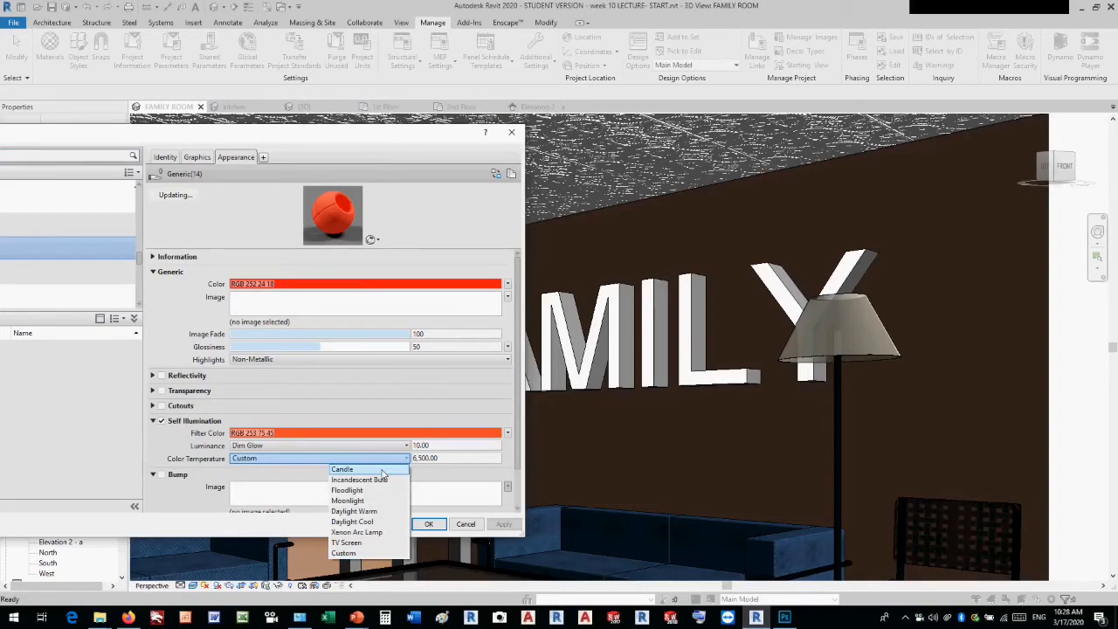
click(381, 470)
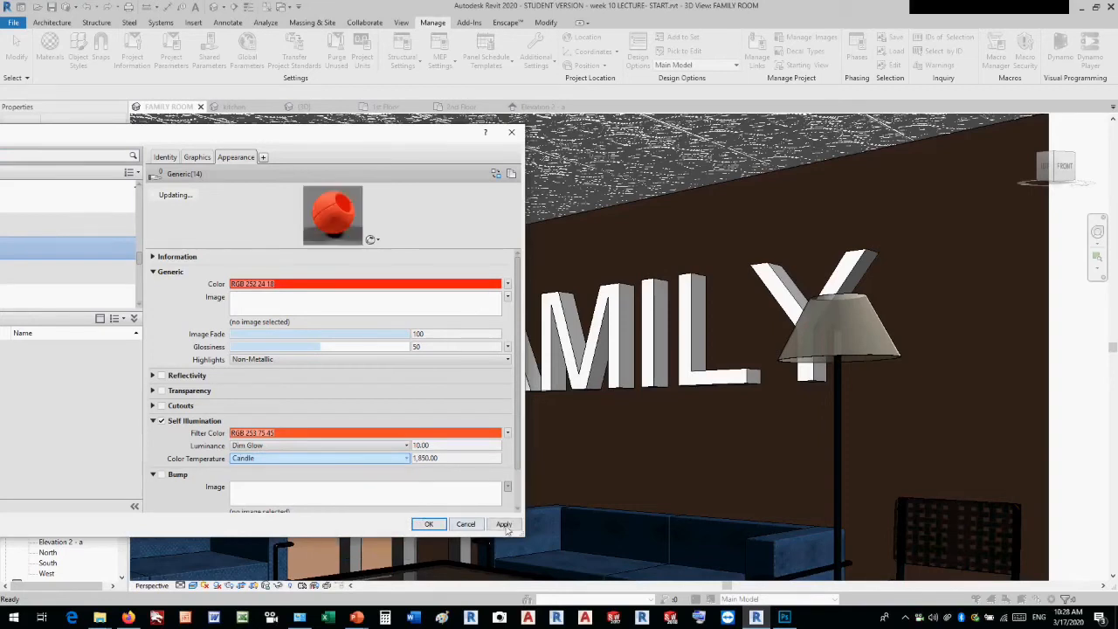
click(505, 525)
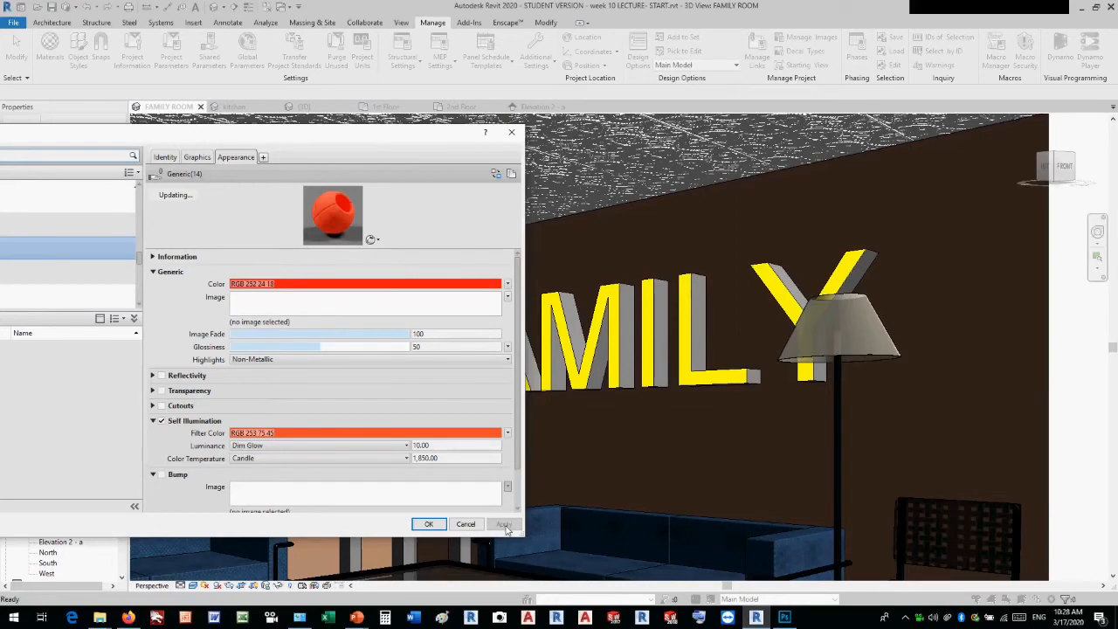
Set the NEON LIGHTS color temperature to Floodlight and save the material
click(397, 460)
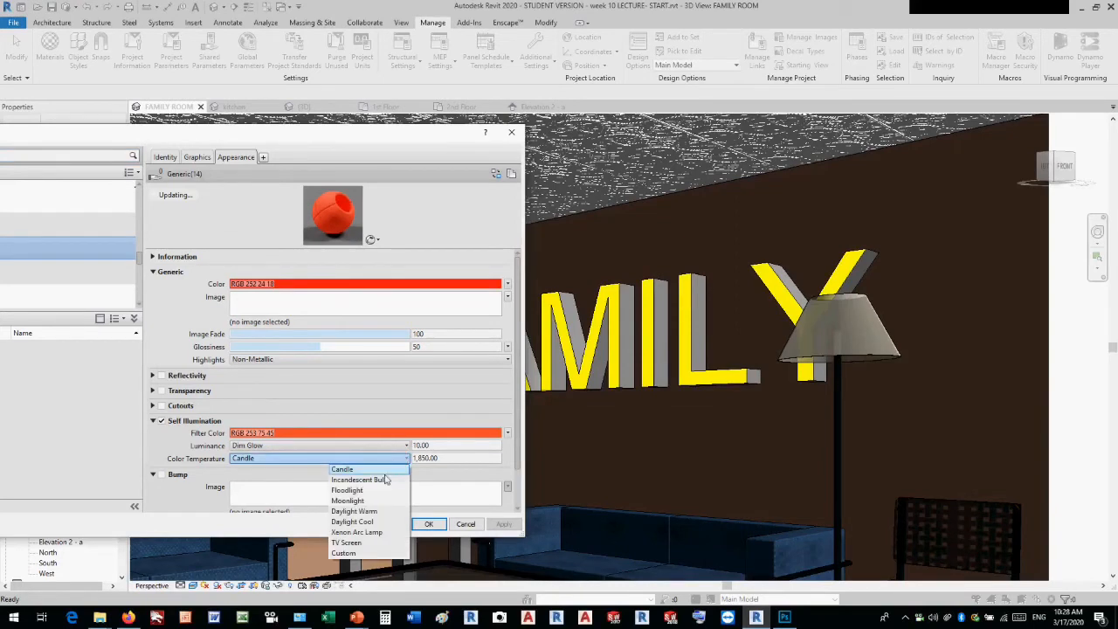
click(354, 490)
click(507, 525)
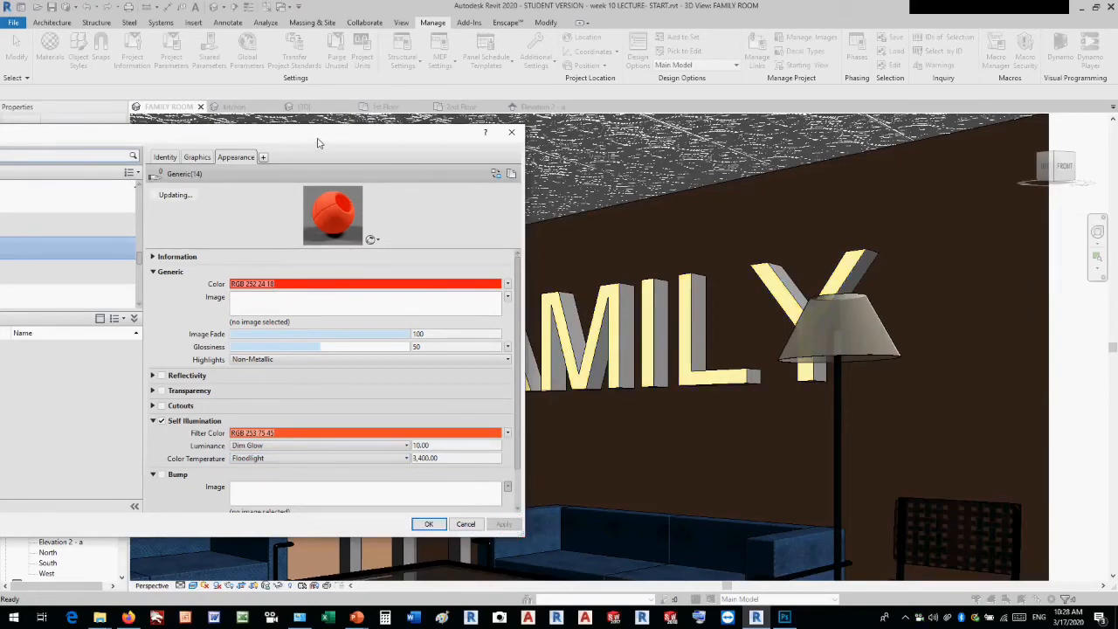
drag(319, 142, 570, 142)
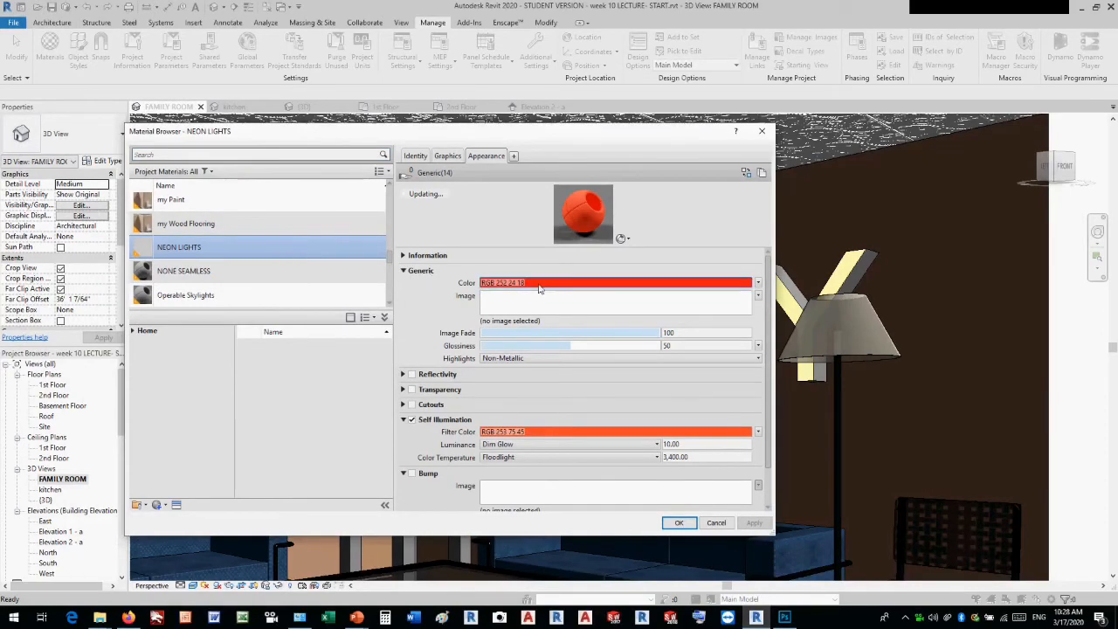
click(680, 522)
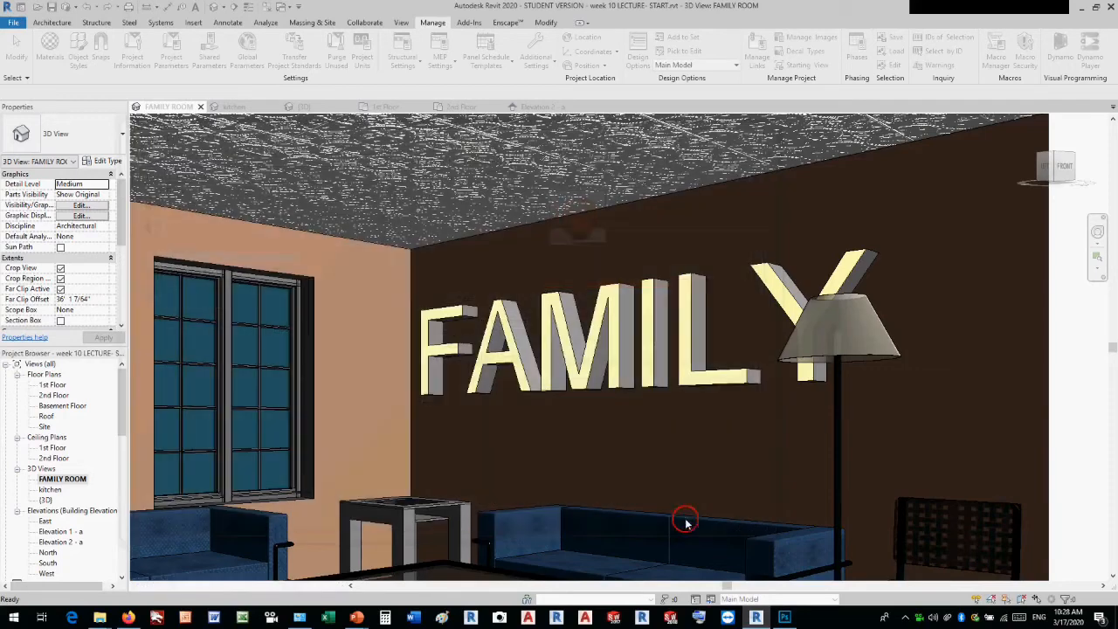
click(612, 338)
click(626, 433)
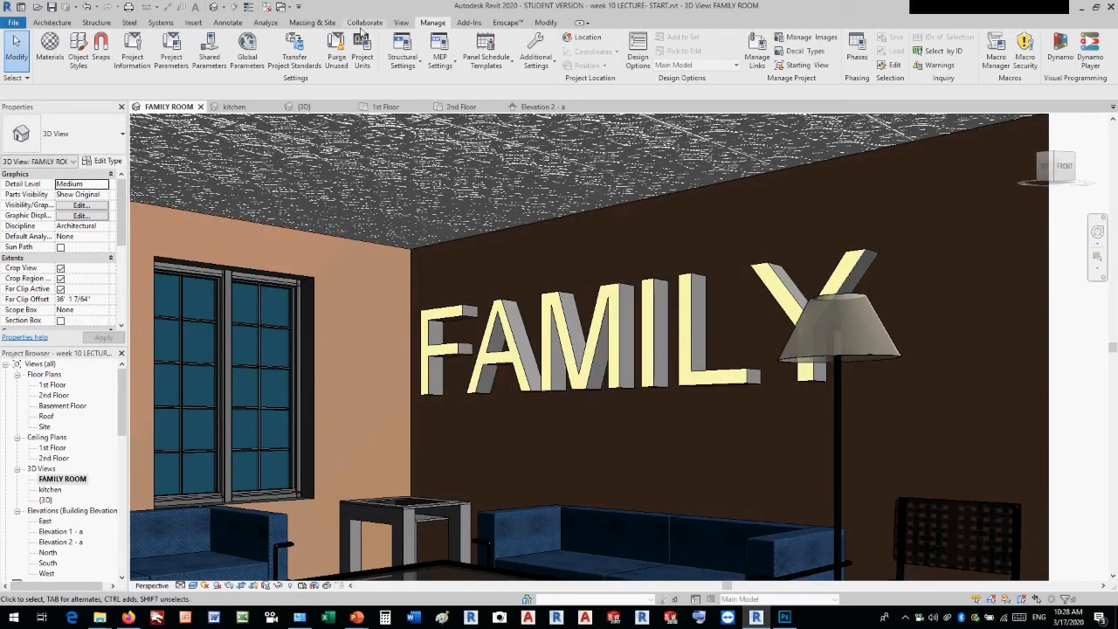
click(545, 22)
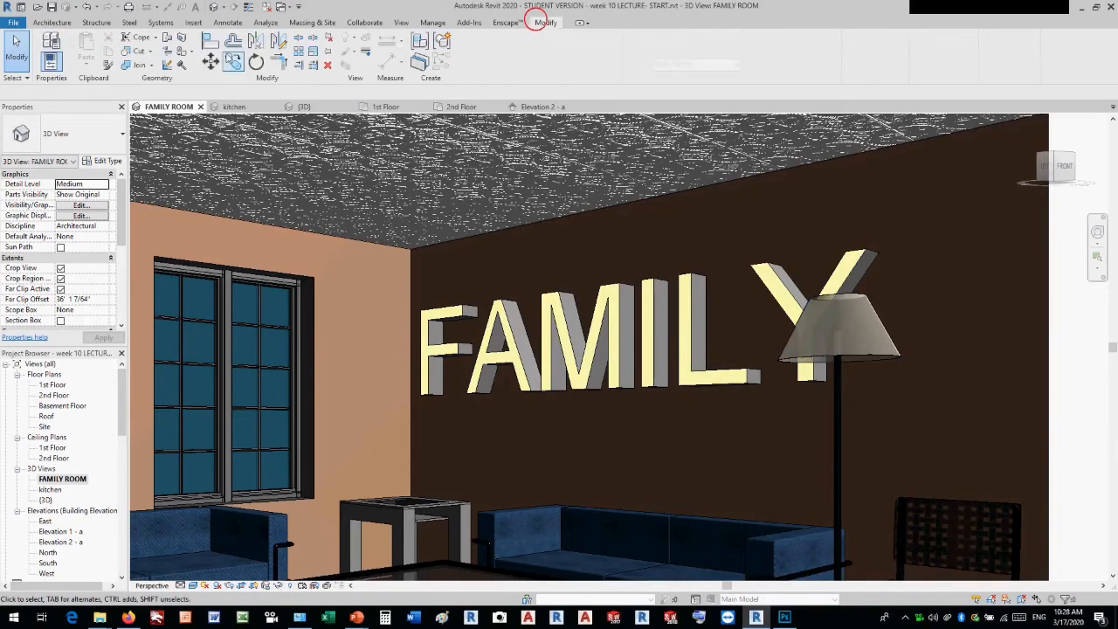
click(168, 52)
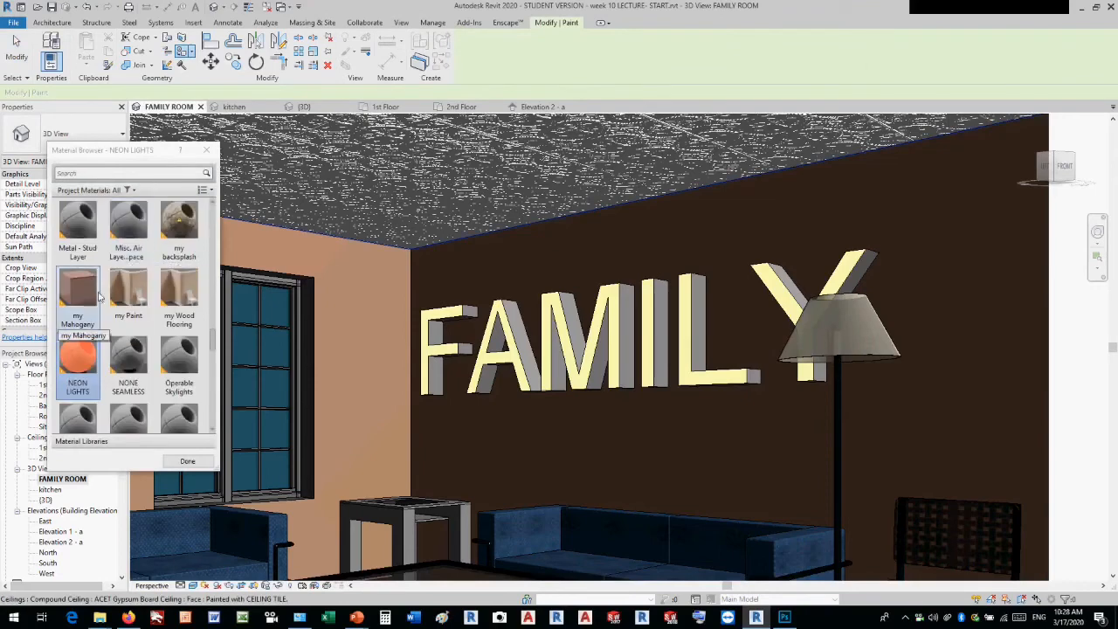
click(77, 355)
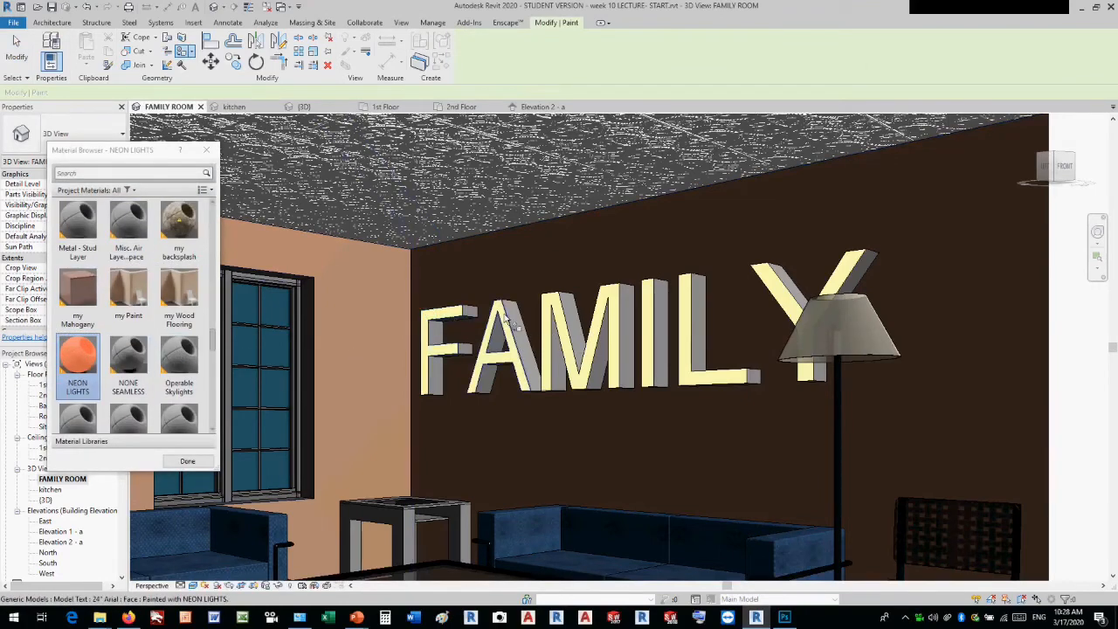
click(208, 150)
scroll(367, 153, up, 2)
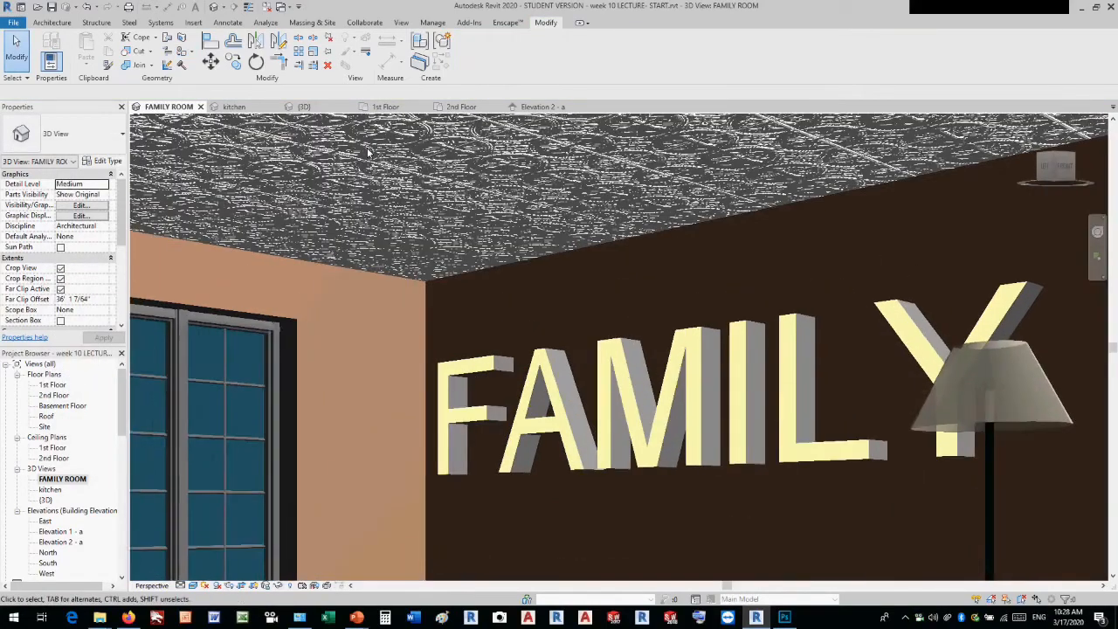
scroll(368, 153, down, 2)
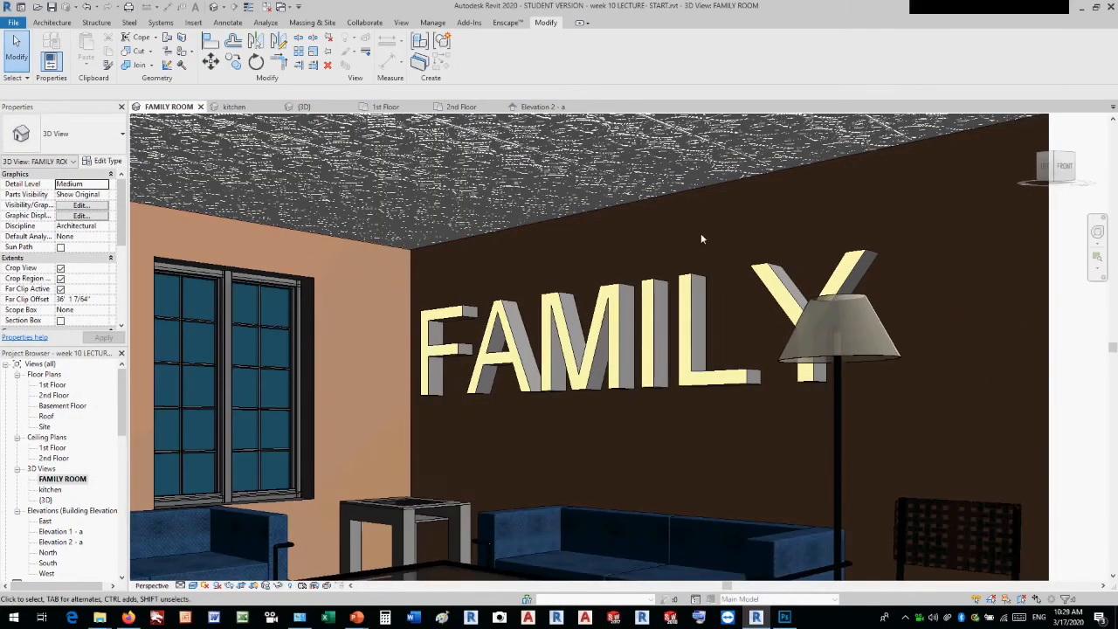
Render the FAMILY ROOM view at Draft quality with the Interior: Sun and Artificial lighting scheme
click(404, 23)
click(279, 58)
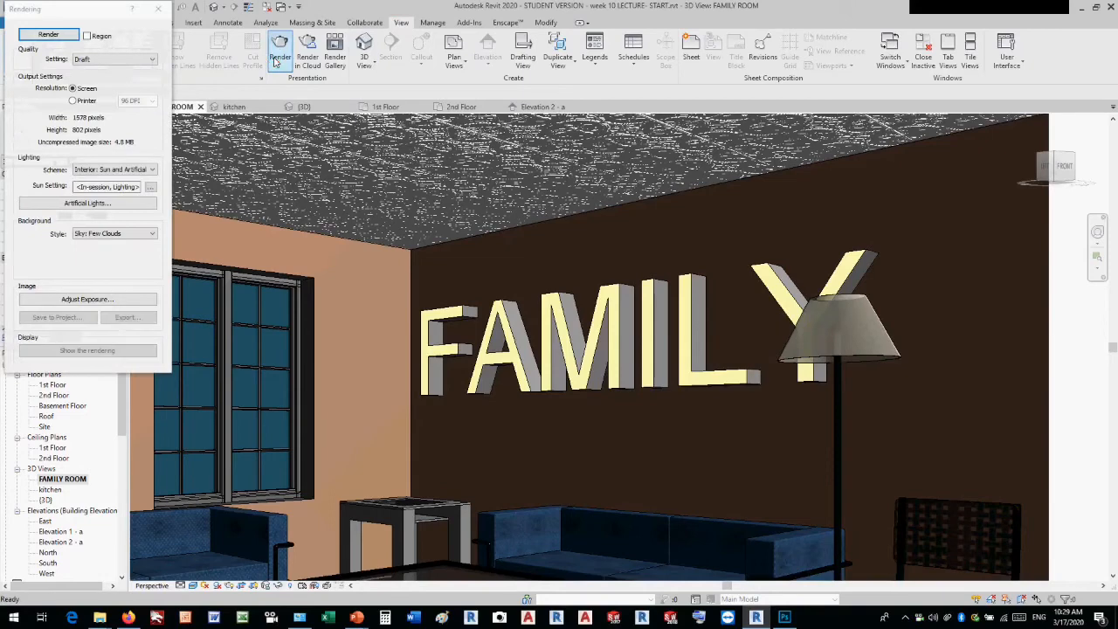
click(60, 37)
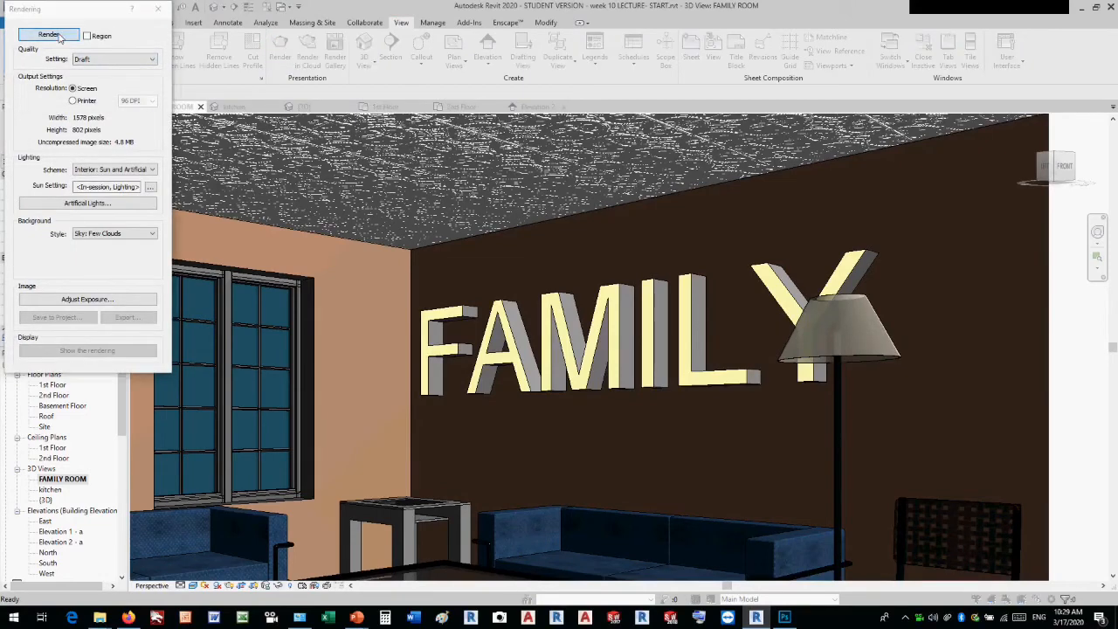
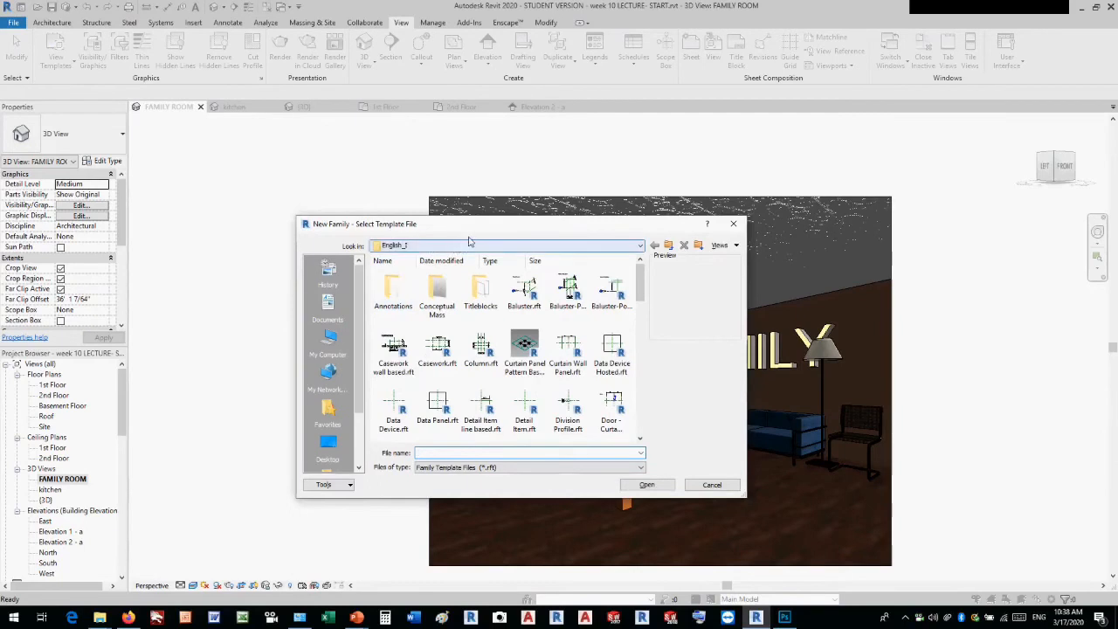
Create a new family from the Lighting Fixture ceiling based.rft template in the English_I folder
drag(472, 227, 494, 207)
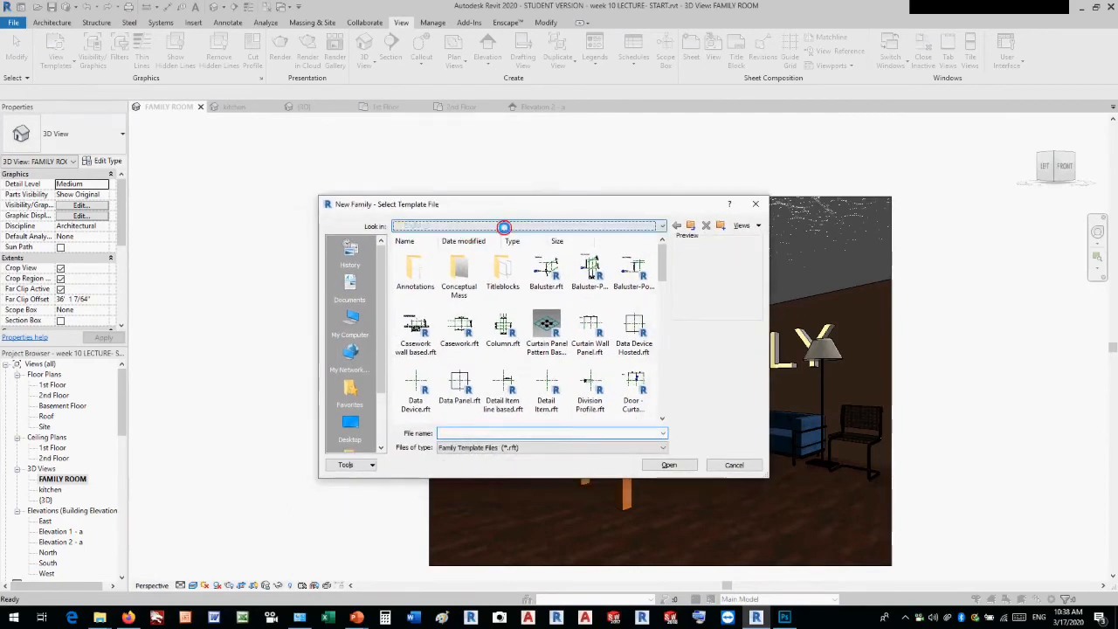
click(503, 226)
click(510, 303)
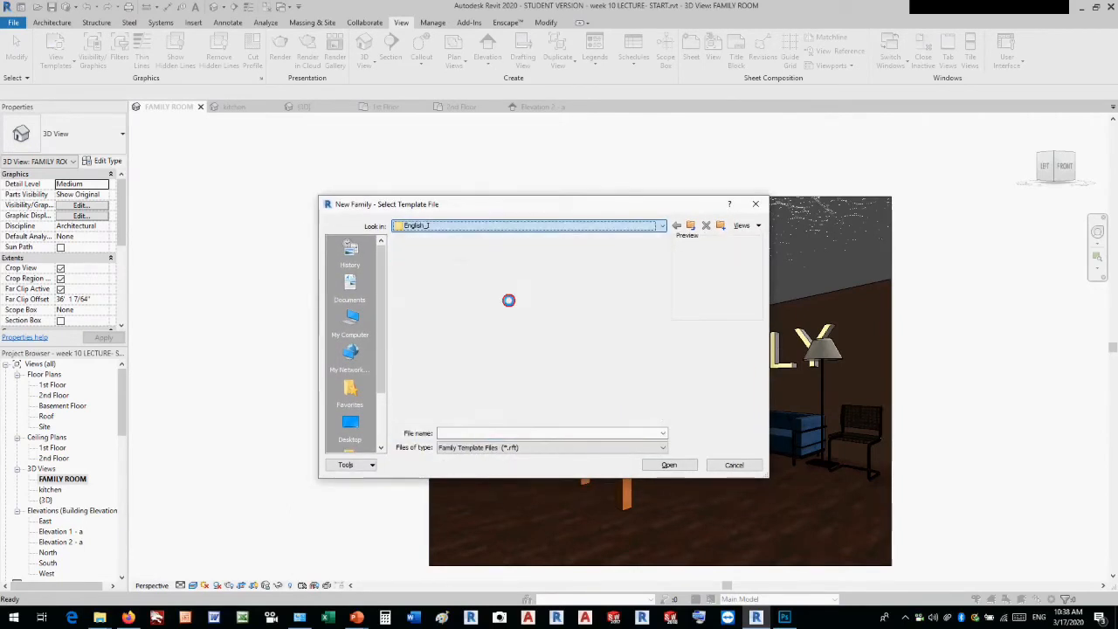
drag(663, 267, 662, 341)
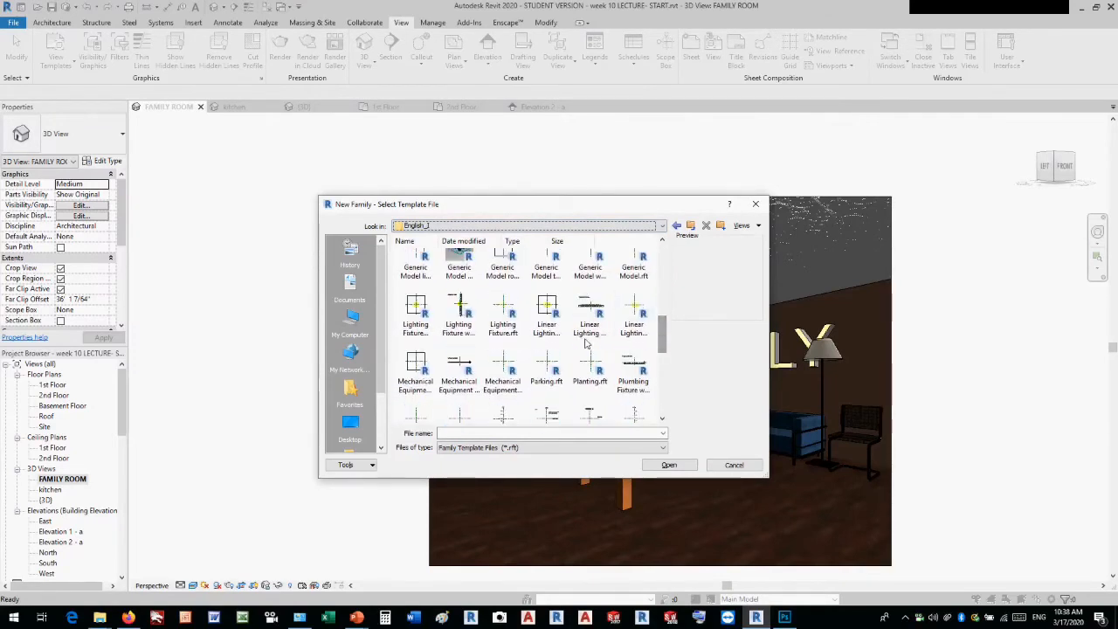
click(417, 330)
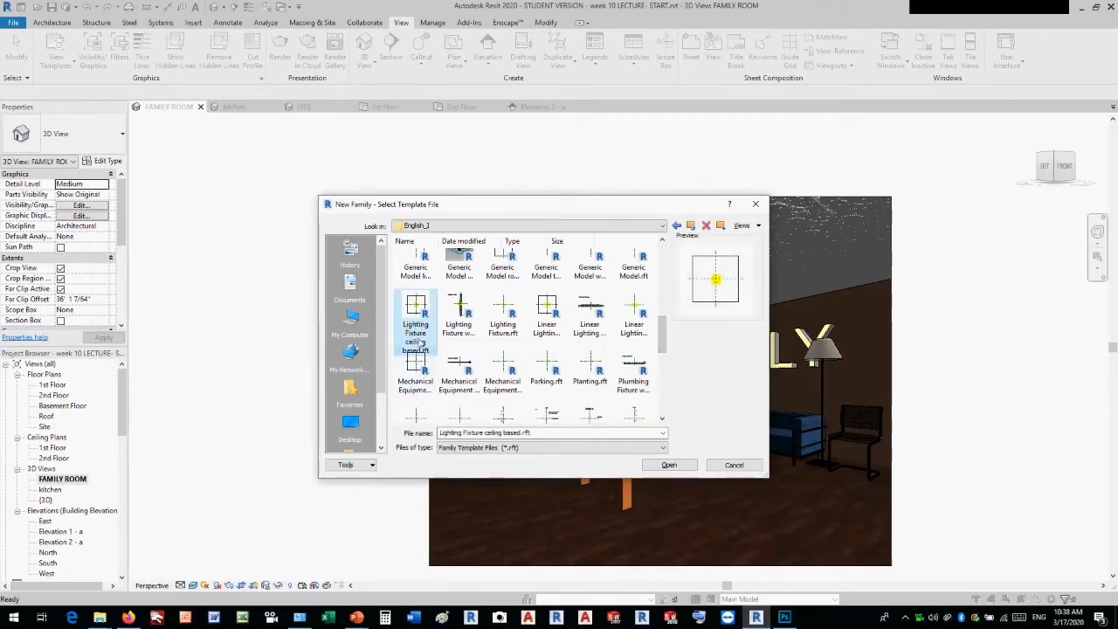
double_click(413, 313)
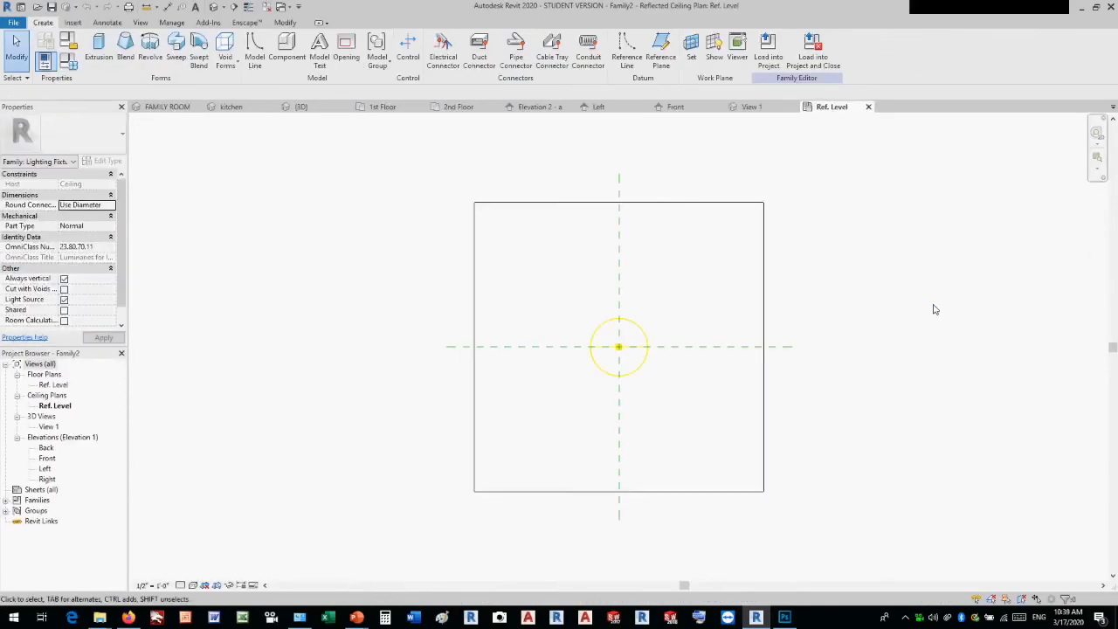
Show the family in 3D and define its light source as a point shape with spot light distribution
click(214, 7)
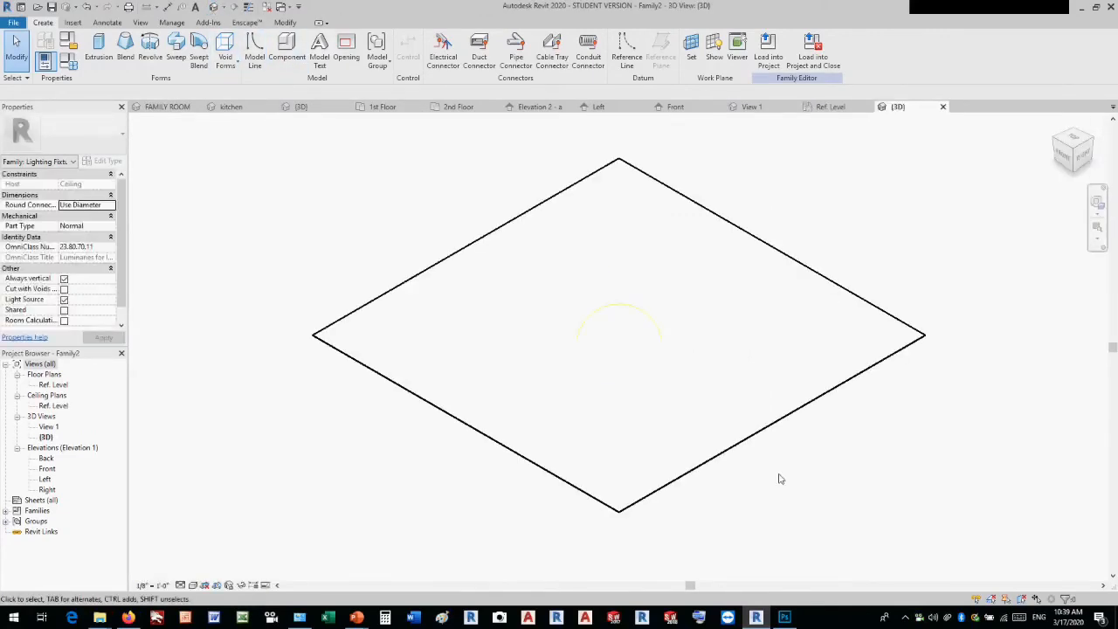
mouse_move(783, 476)
shift+middle_down()
mouse_move(786, 242)
mouse_move(768, 474)
shift+middle_up()
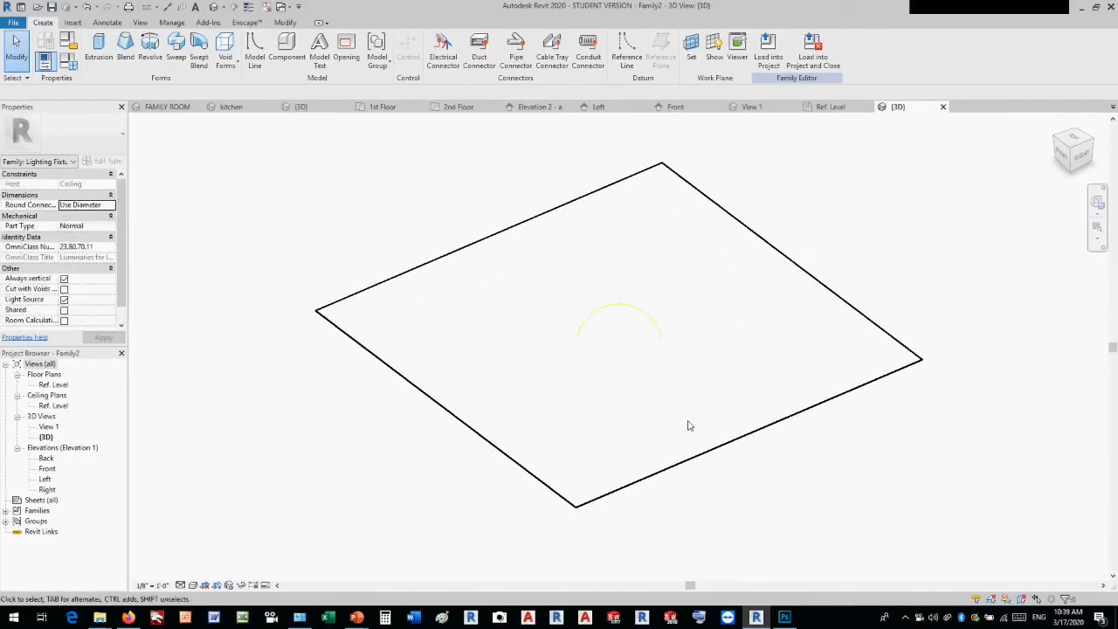
scroll(690, 426, up, 3)
click(641, 270)
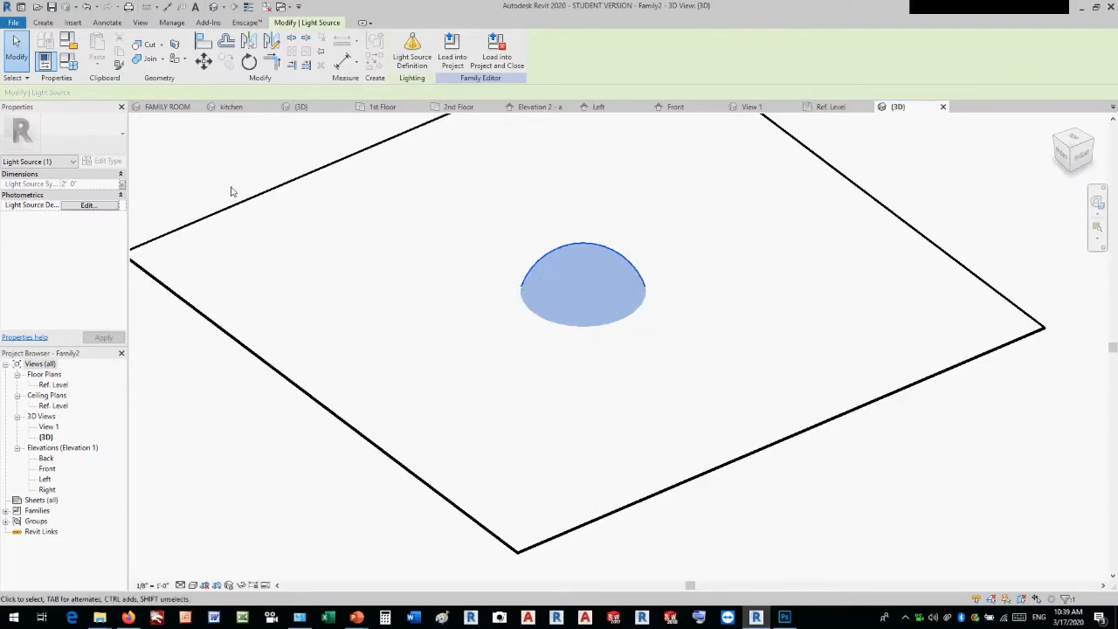
click(102, 206)
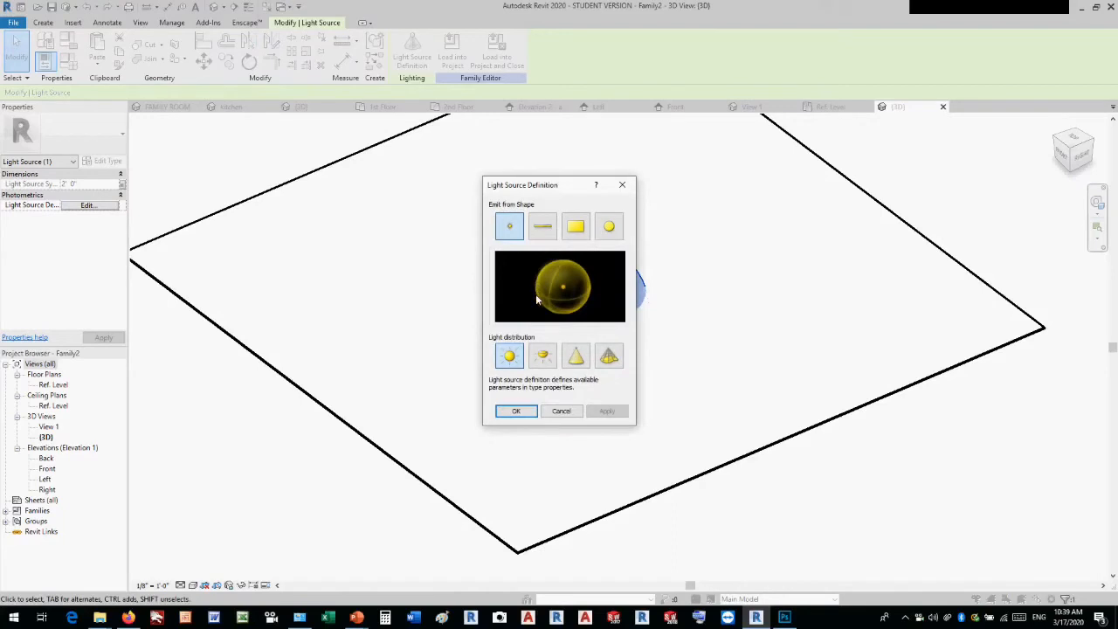
click(512, 229)
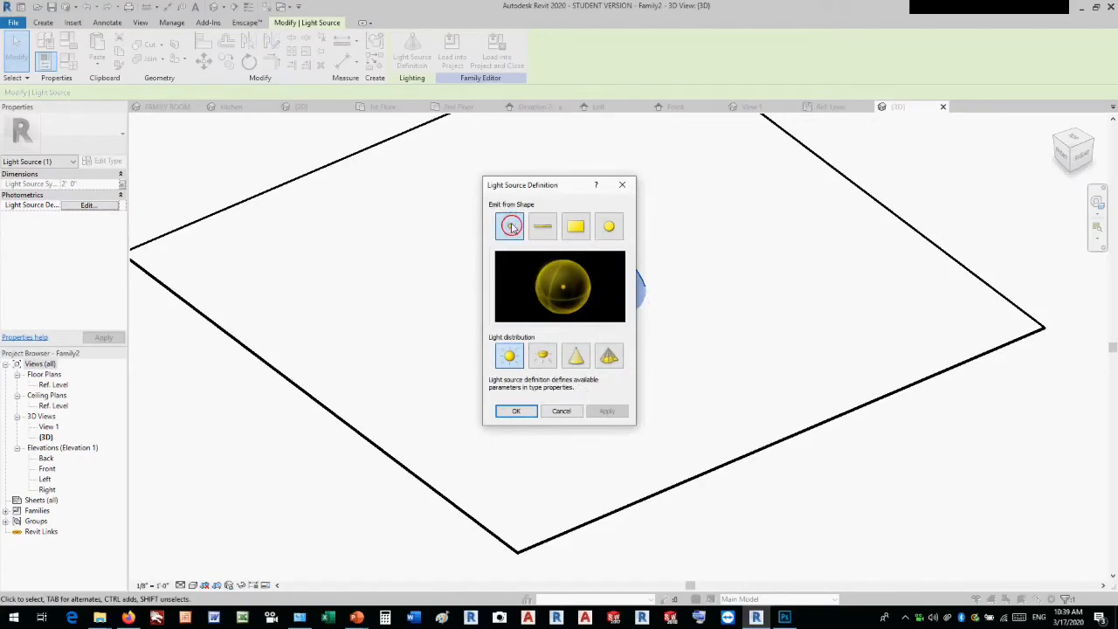
click(574, 360)
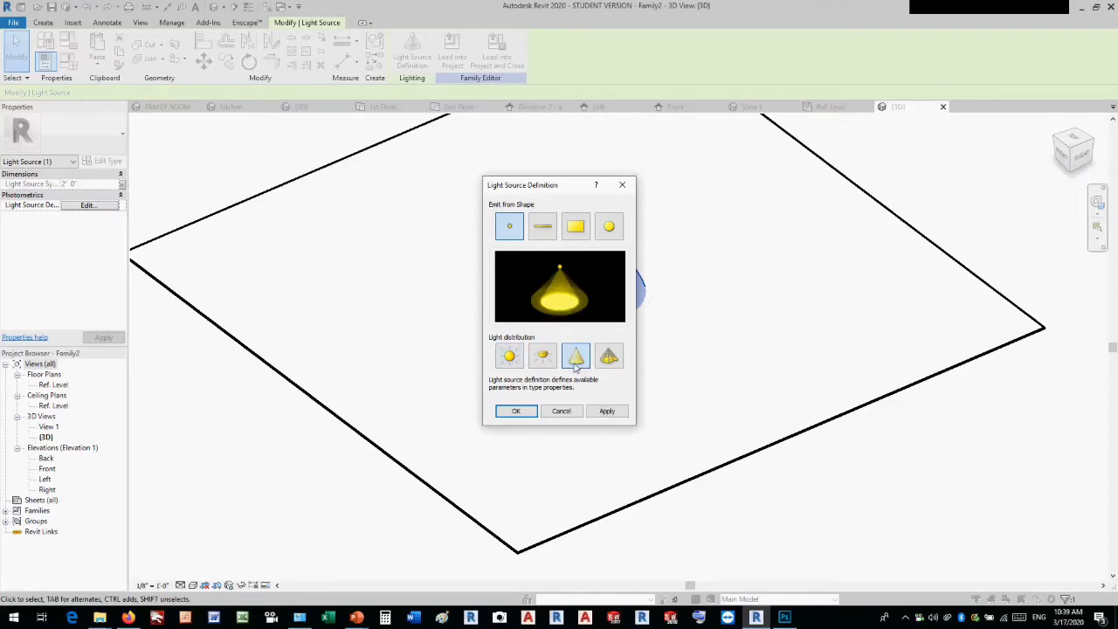
click(607, 410)
click(516, 412)
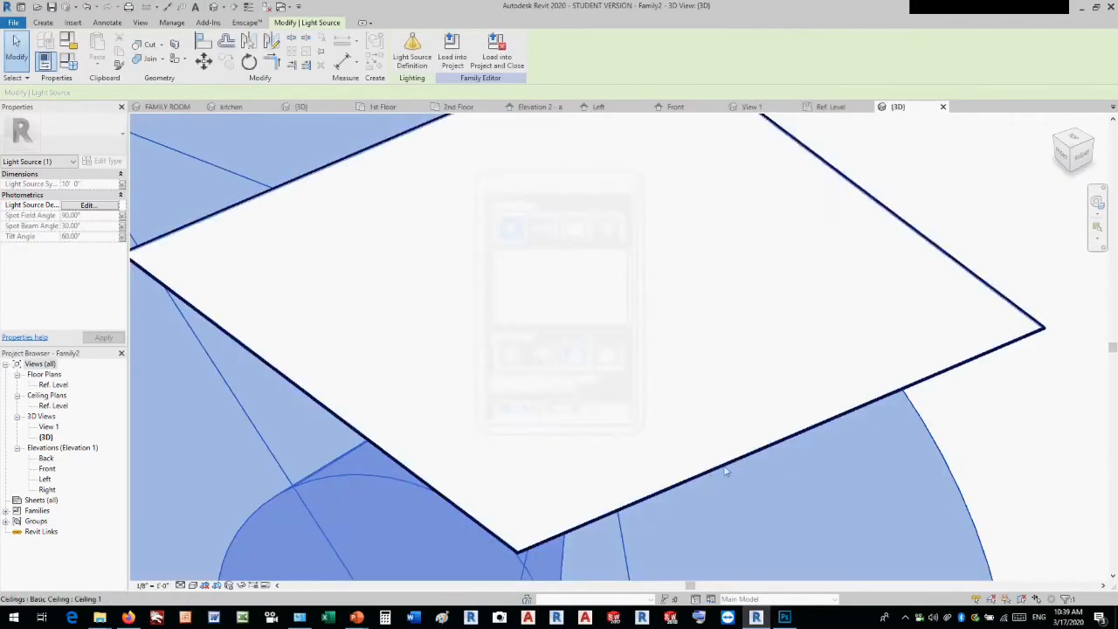
Shift the spot light source sideways beneath the ceiling, removing the constraints that hold it in place
scroll(824, 380, down, 3)
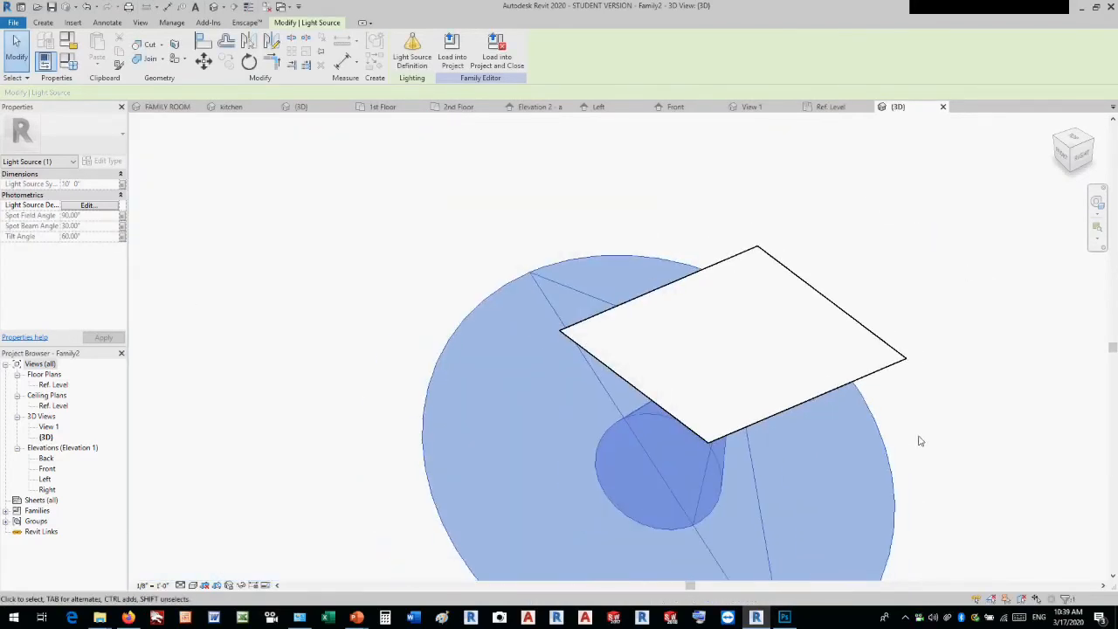
shift+middle_drag(926, 442, 1007, 252)
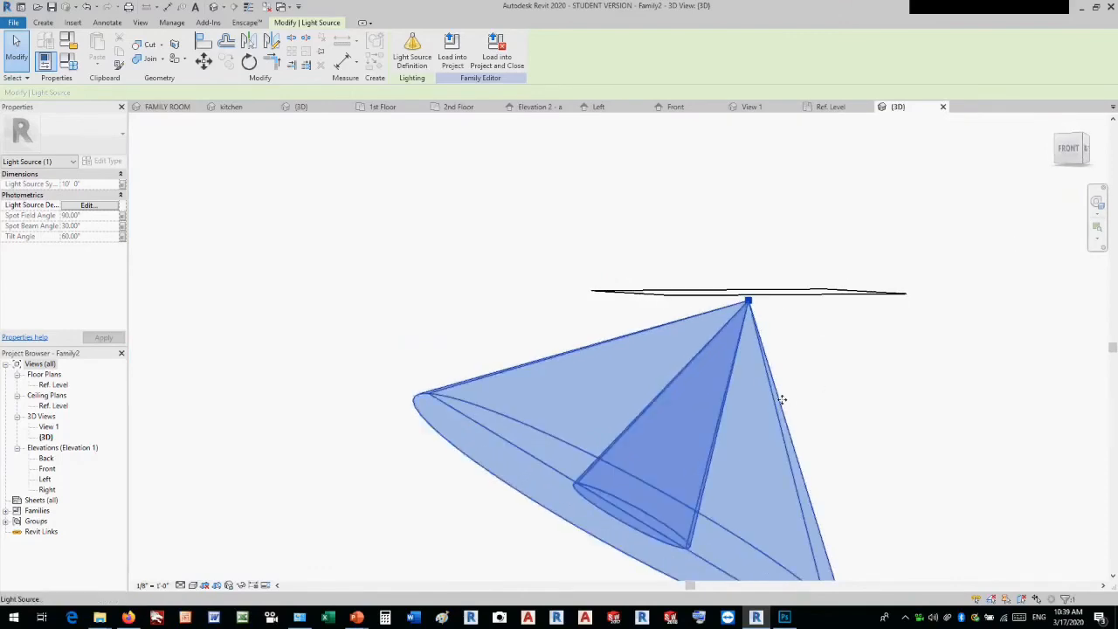
mouse_move(780, 400)
mouse_down()
mouse_move(715, 416)
mouse_move(801, 399)
mouse_up()
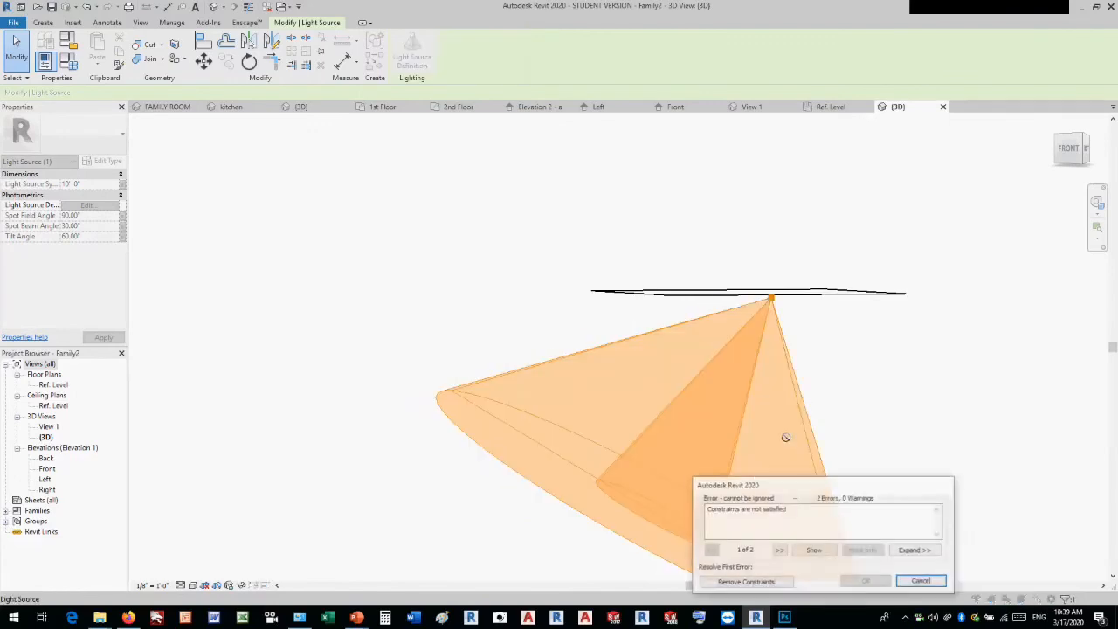
click(745, 581)
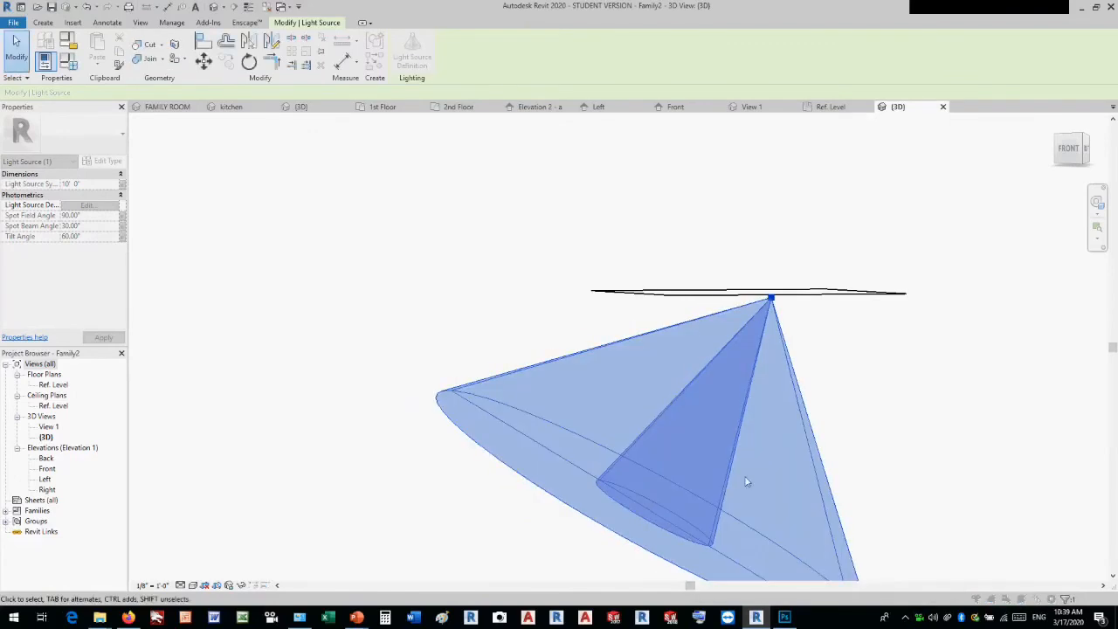
mouse_move(619, 514)
mouse_down()
mouse_move(586, 499)
mouse_move(614, 511)
mouse_up()
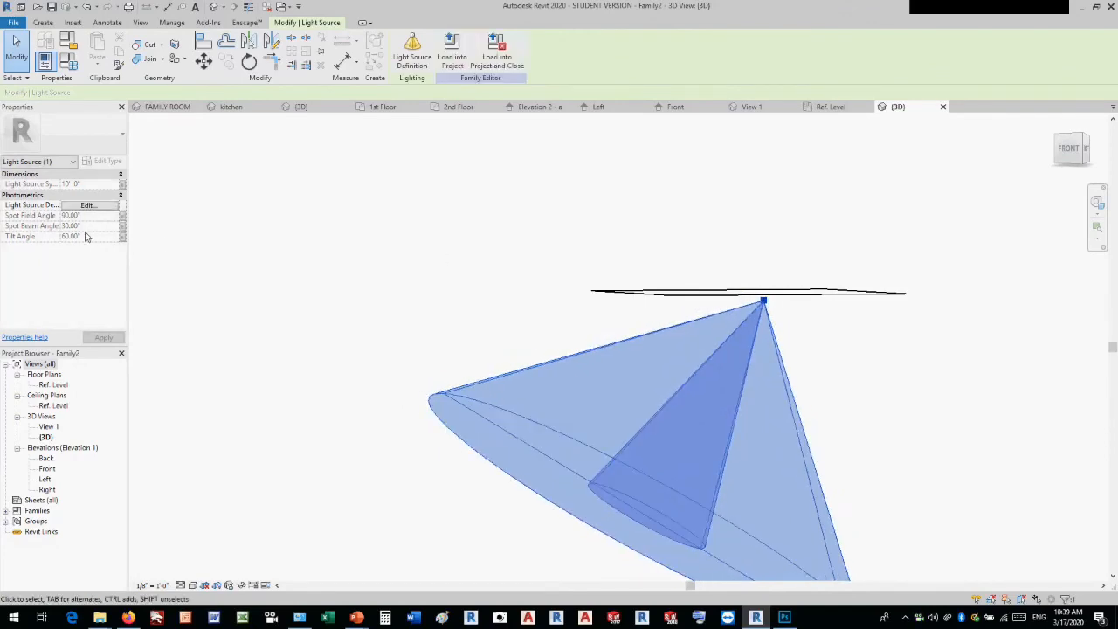
click(87, 204)
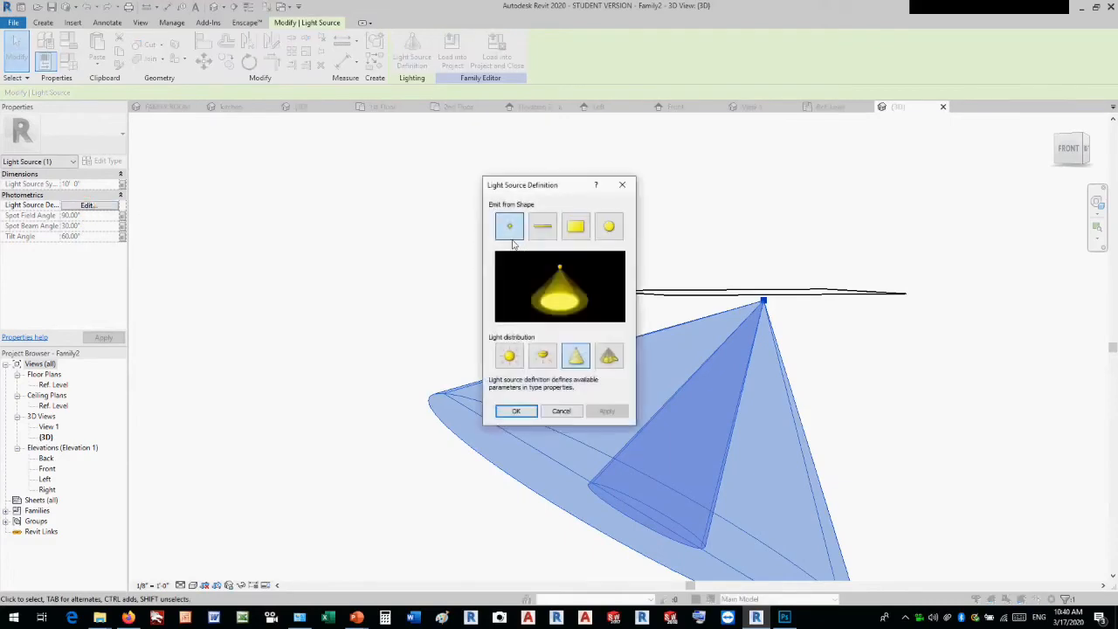
click(562, 412)
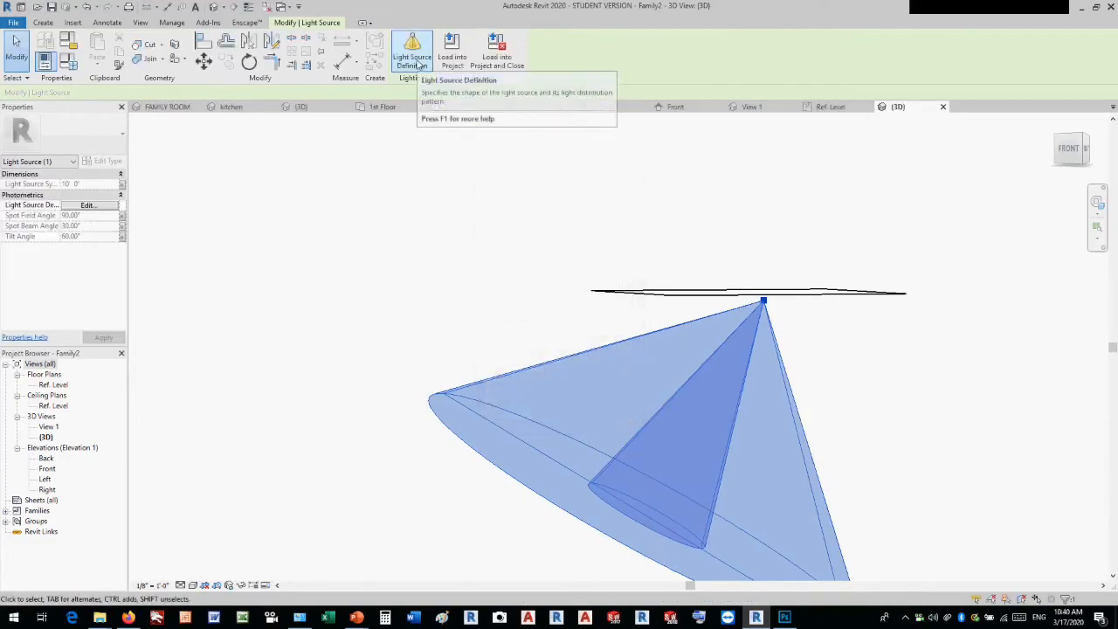
click(447, 214)
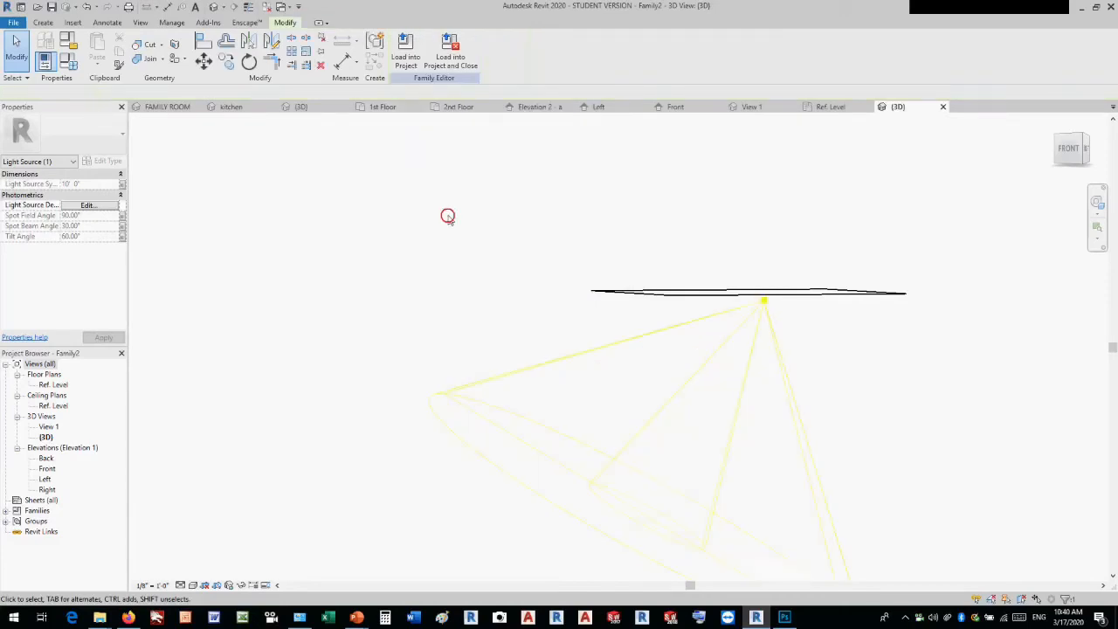
Try to rotate the light source in the front view and shift it slightly along the ceiling
click(1064, 157)
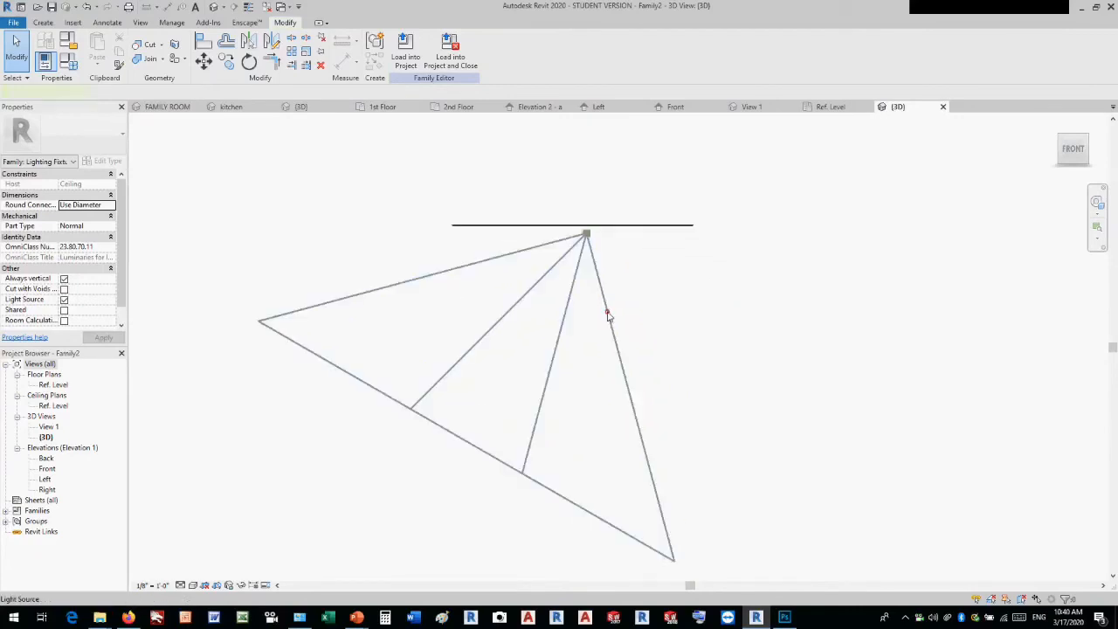
click(609, 317)
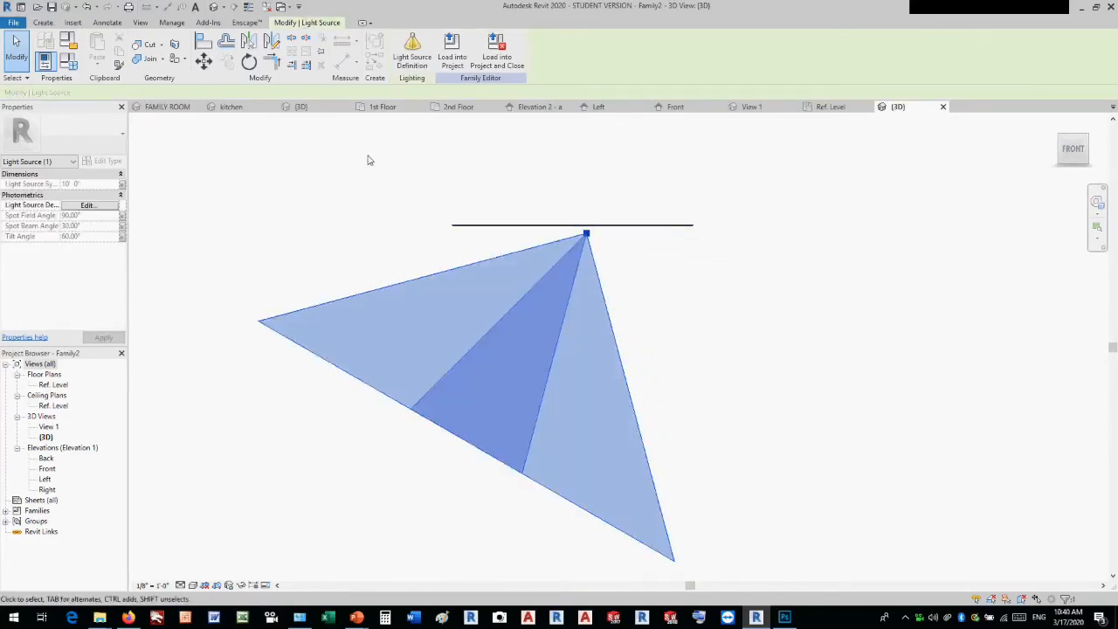
click(249, 61)
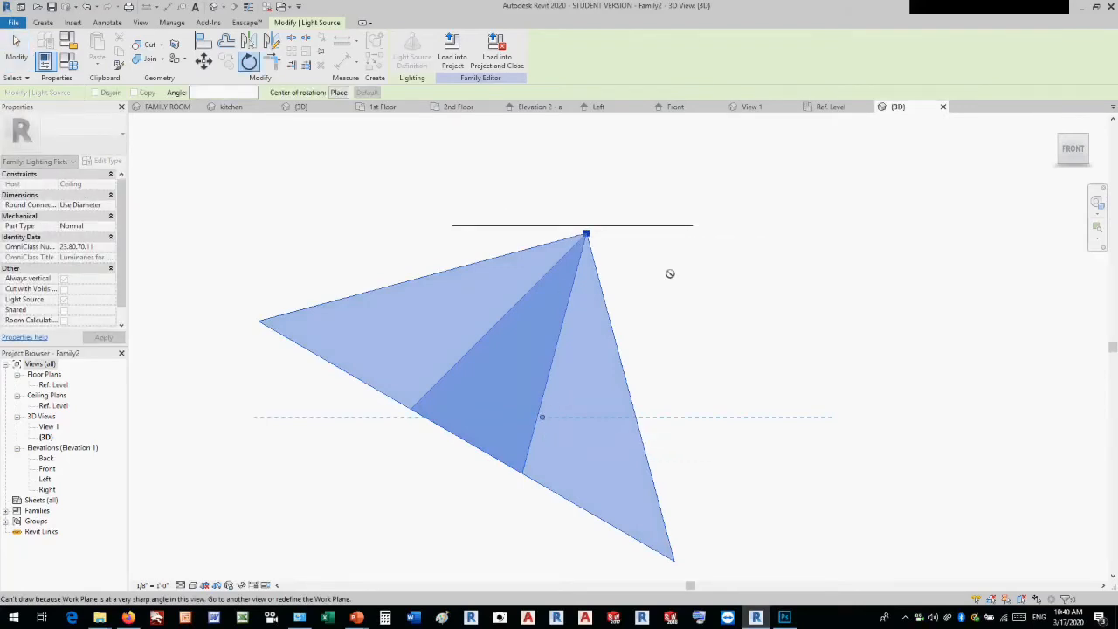
key(Escape)
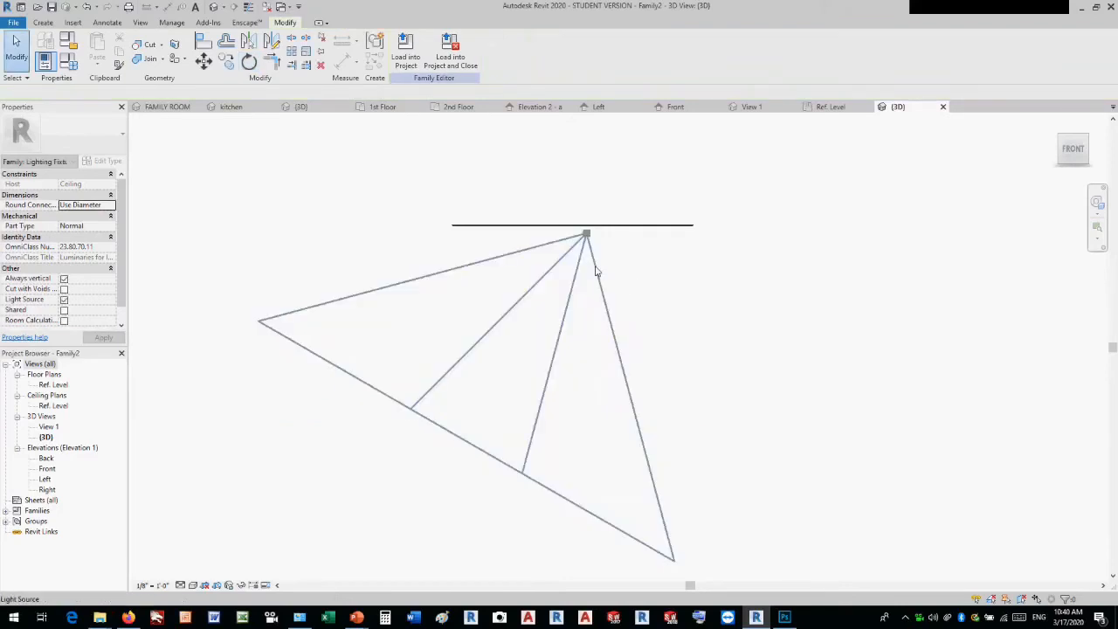
click(588, 238)
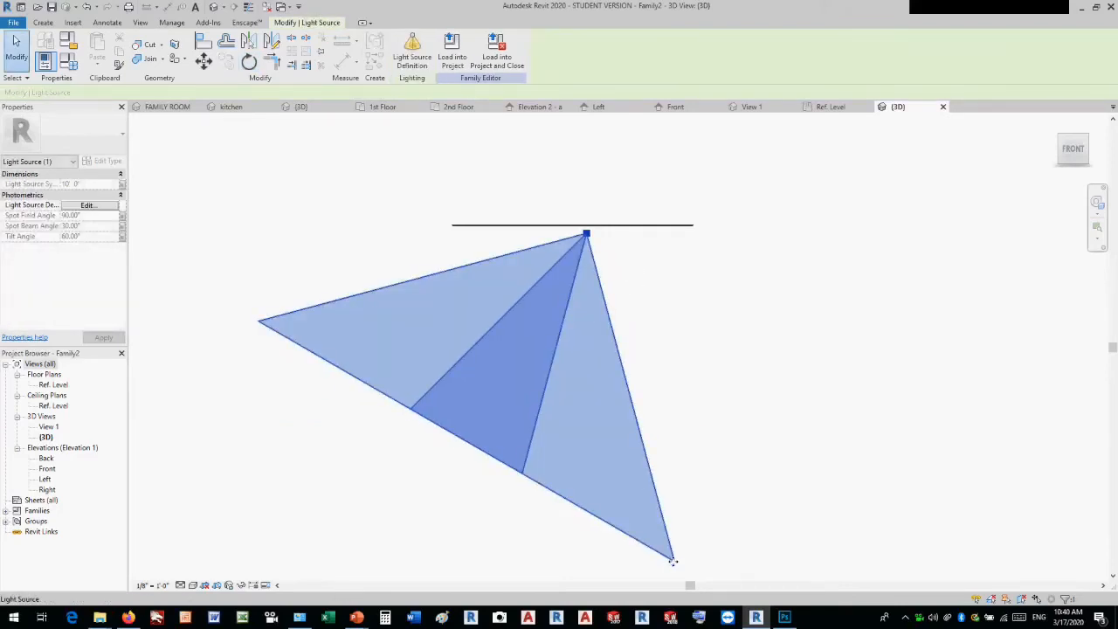
mouse_move(671, 559)
mouse_down()
mouse_move(711, 550)
mouse_move(669, 559)
mouse_up()
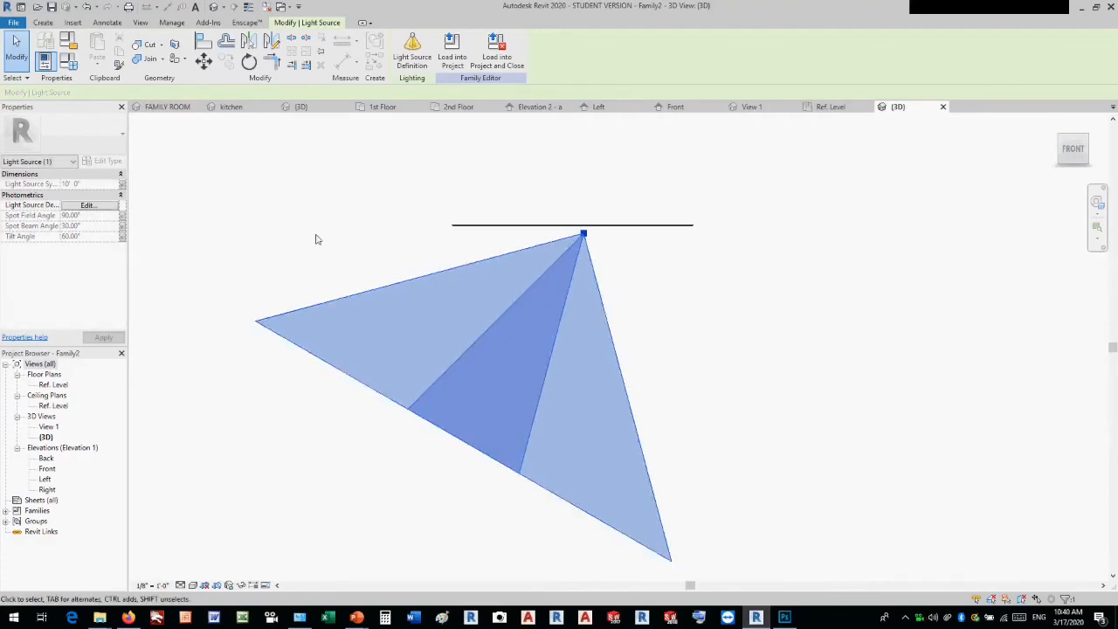
click(108, 208)
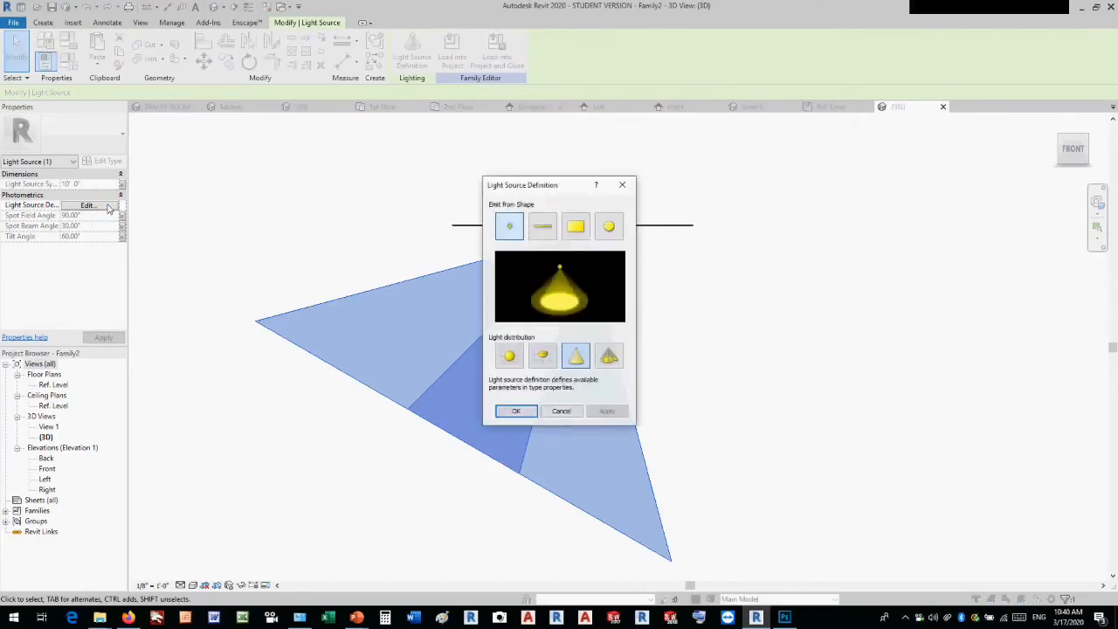
click(563, 412)
click(325, 238)
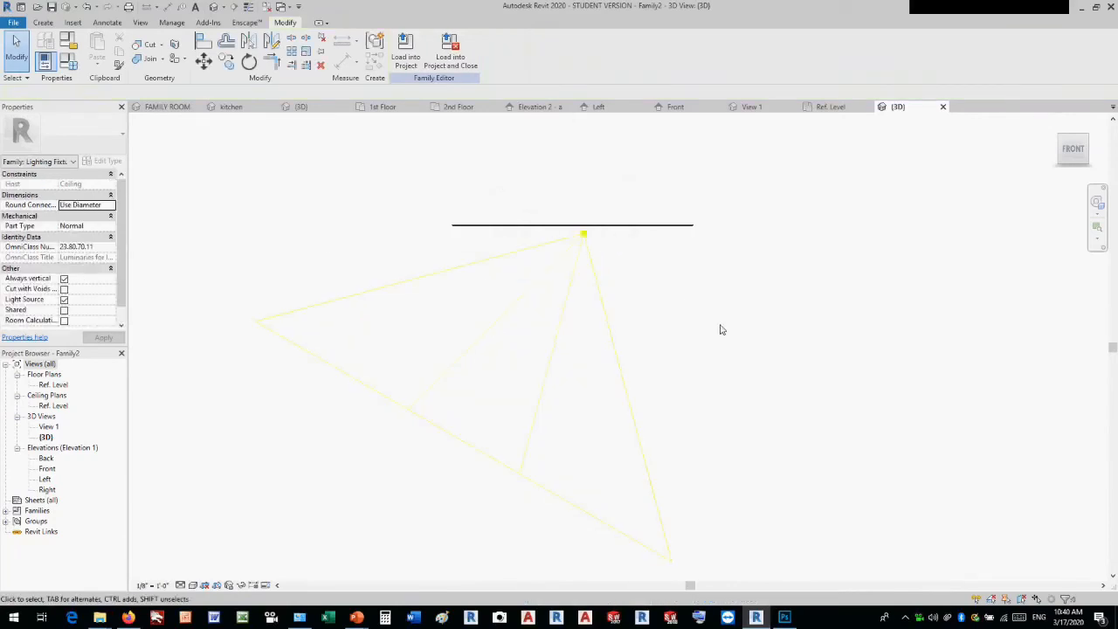
click(584, 241)
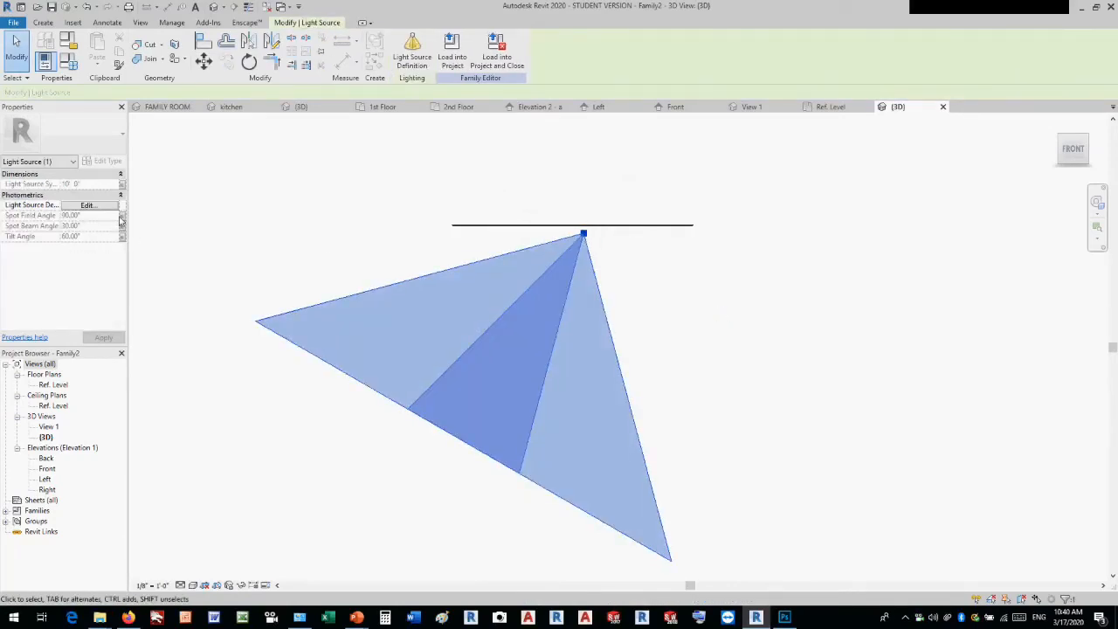
click(122, 217)
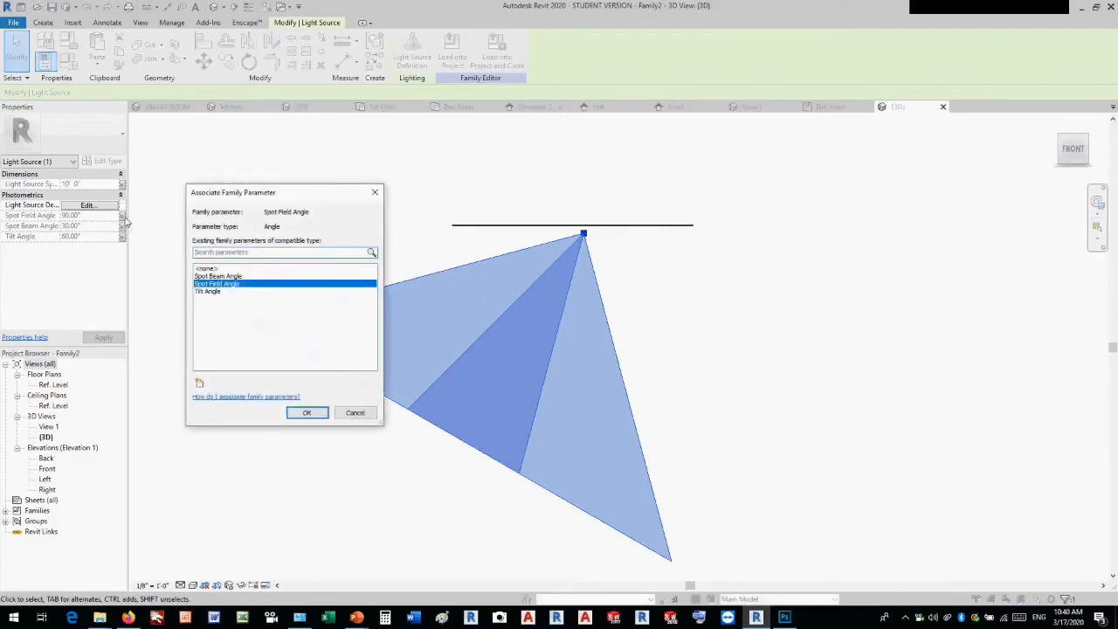
click(346, 412)
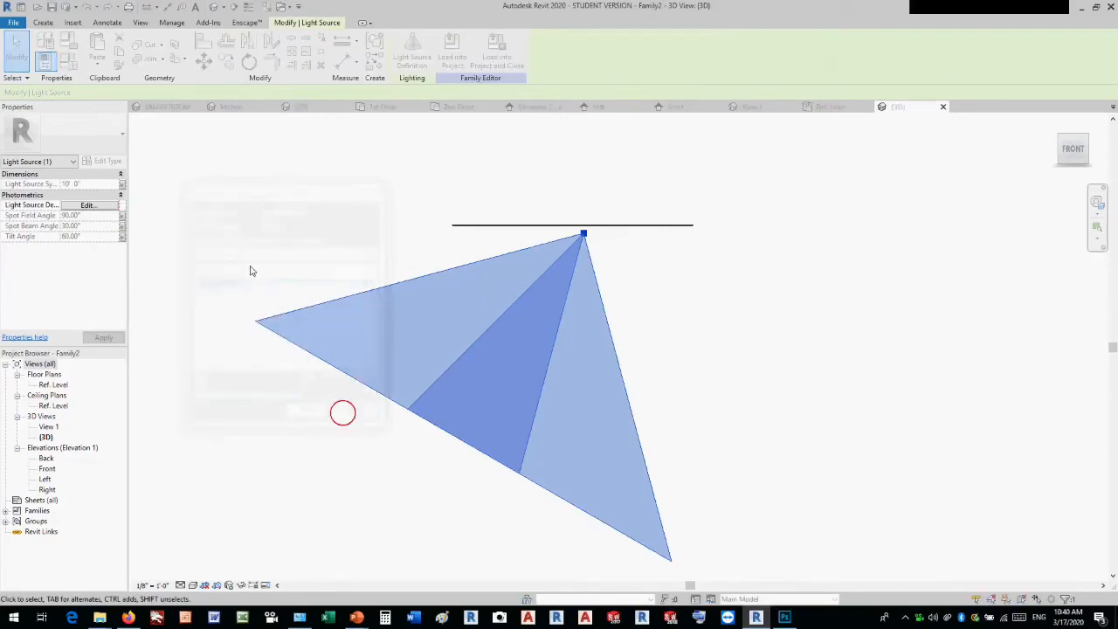
click(242, 219)
Set the light source's Spot Beam Angle to 45° in the family types and apply it
click(547, 244)
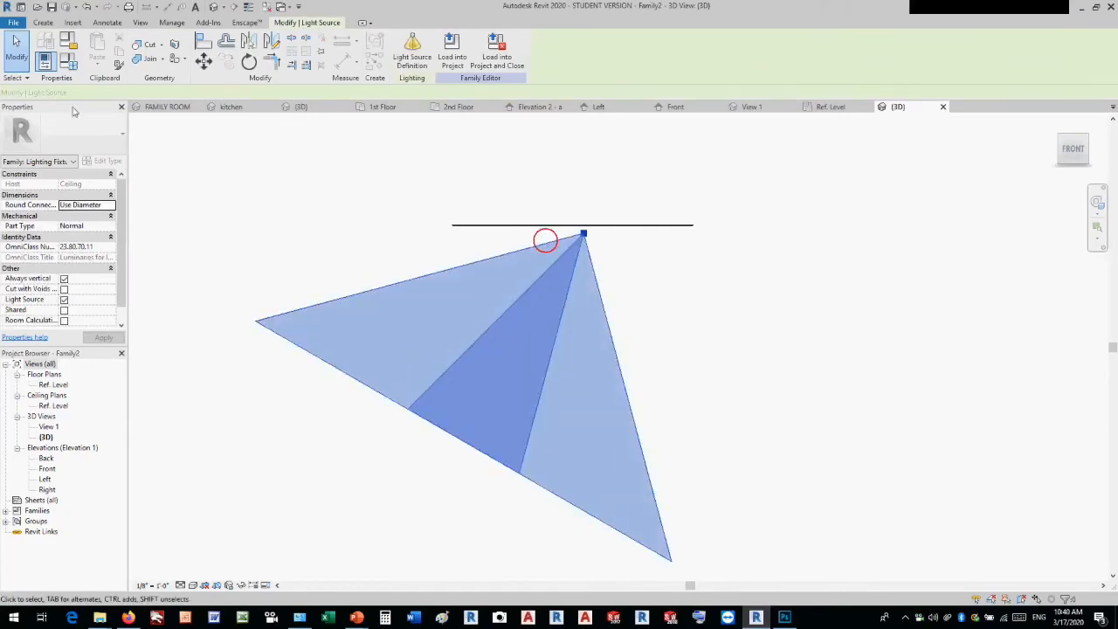
click(69, 63)
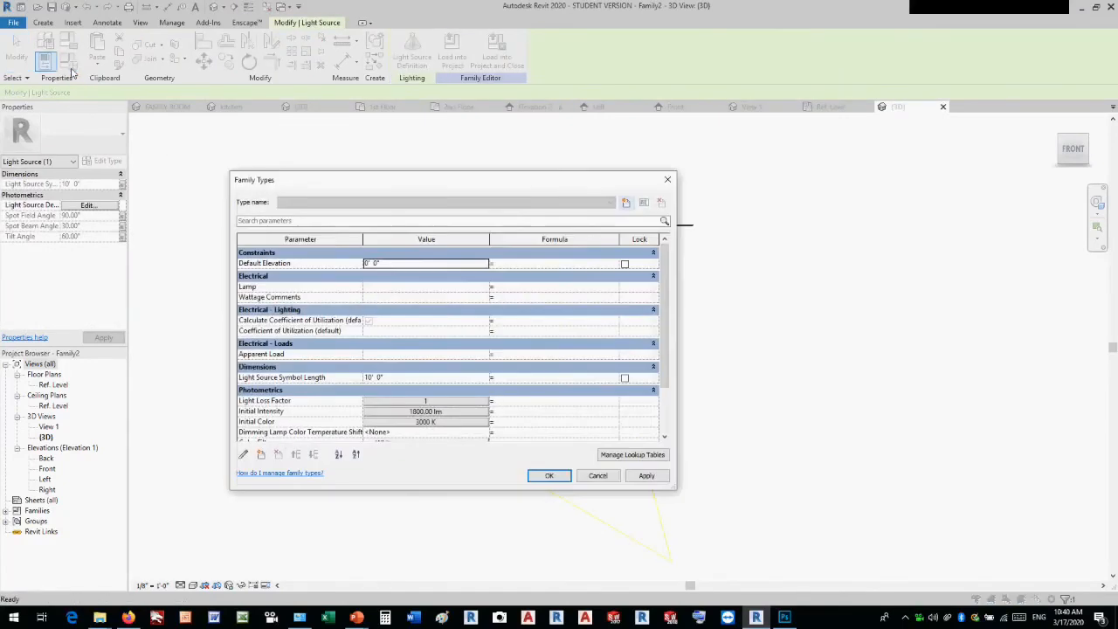
drag(290, 188, 660, 181)
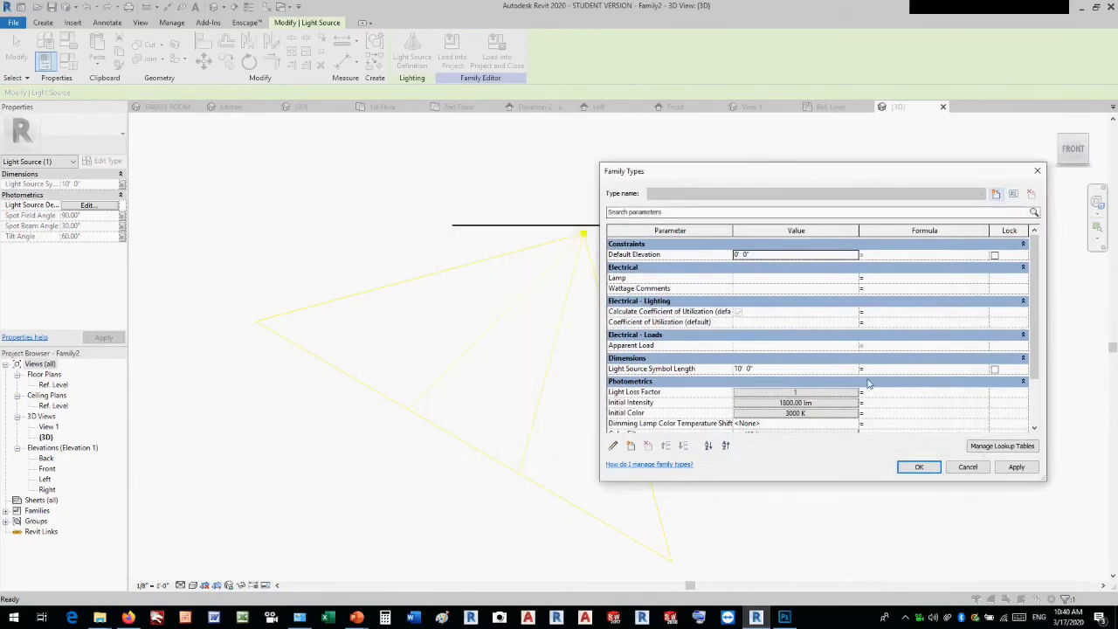
scroll(867, 382, down, 2)
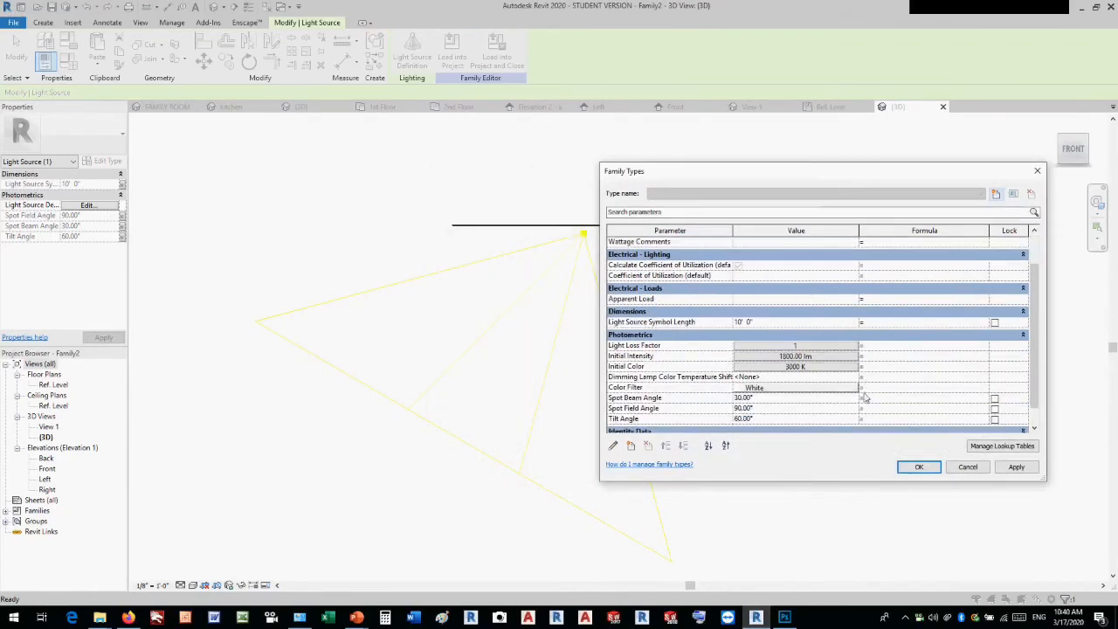
drag(731, 171, 811, 172)
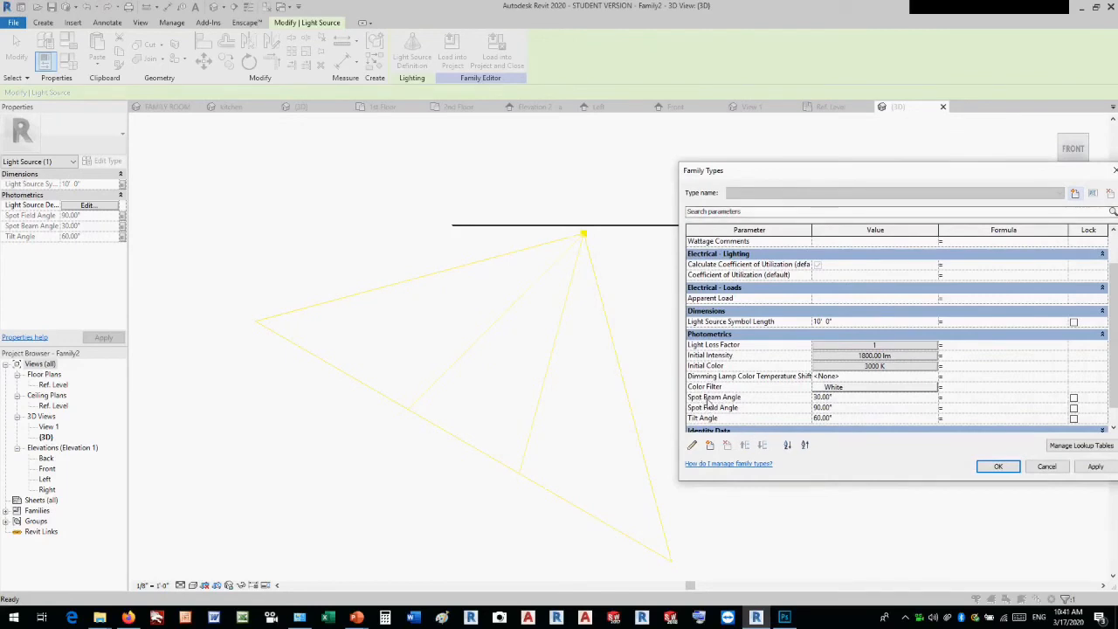
click(849, 397)
text(45)
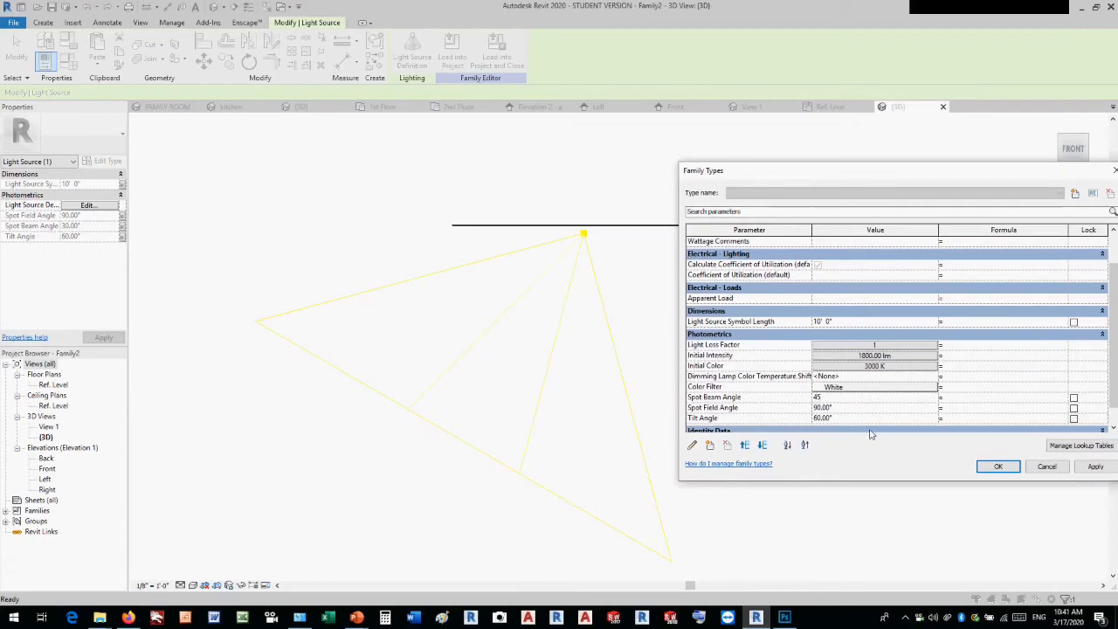
click(1094, 466)
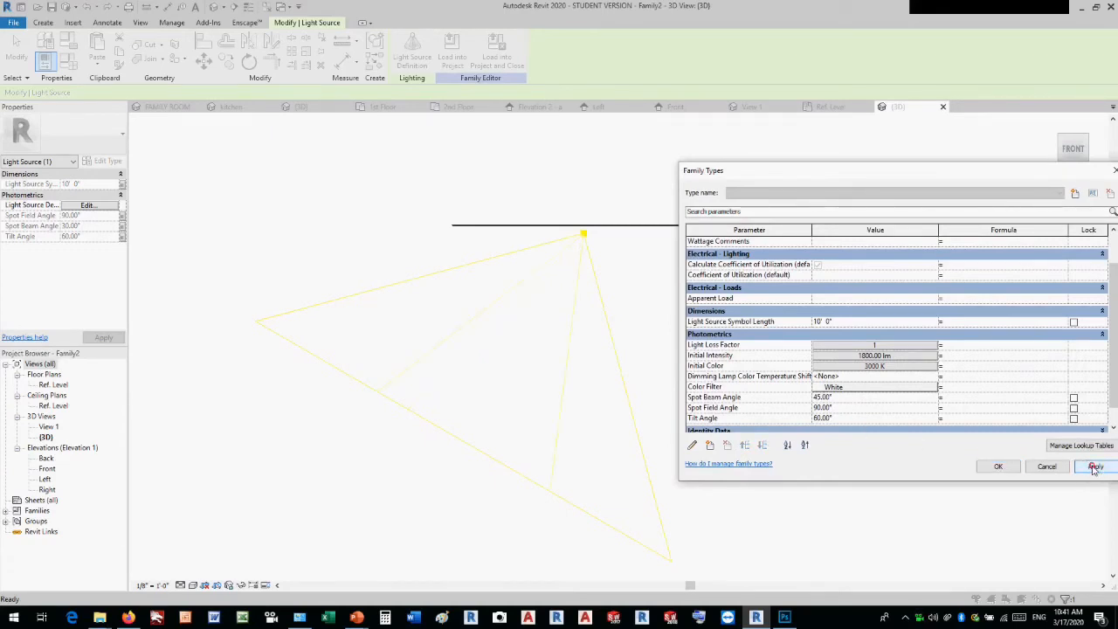
Set the light source's Spot Field Angle to 45° and apply it
click(852, 406)
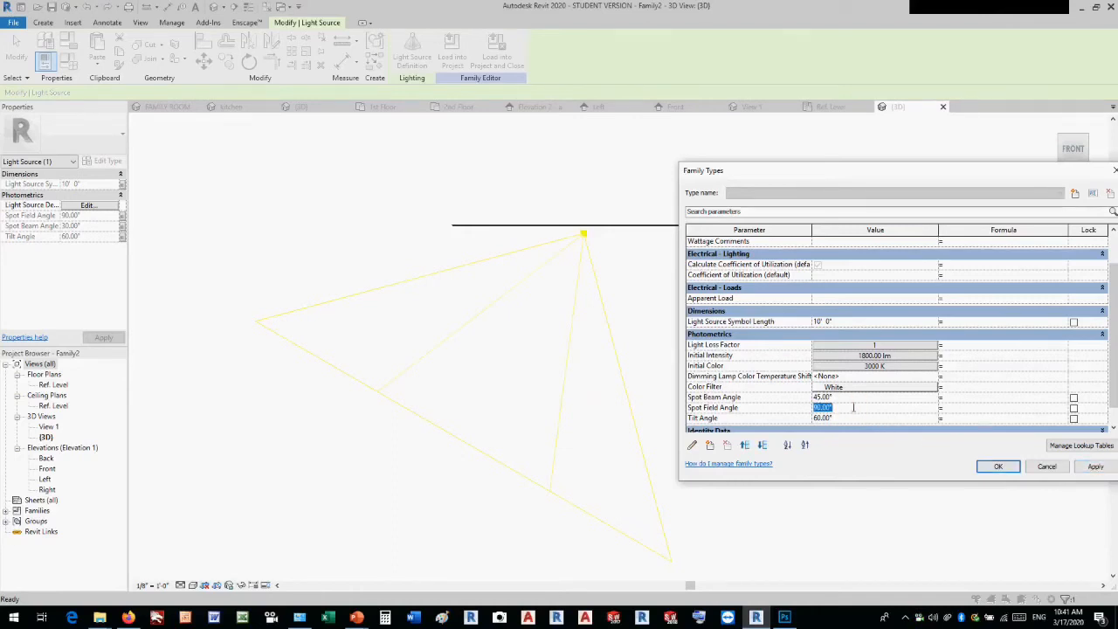
text(45)
click(1096, 466)
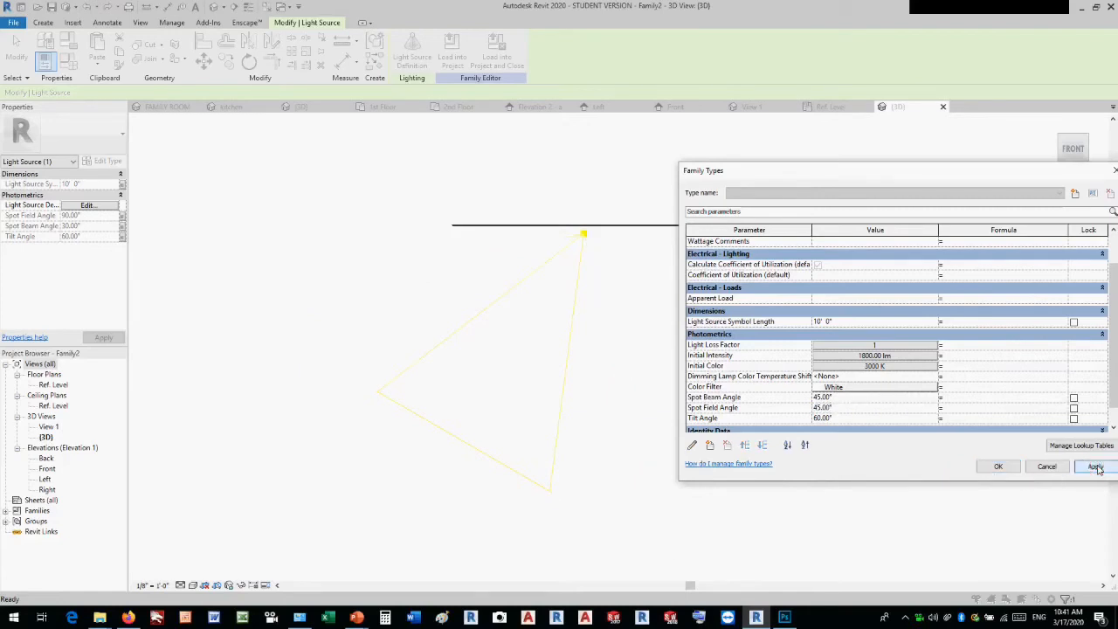
Set the light source's Tilt Angle to 45° and apply it
click(842, 419)
text(45)
click(1090, 467)
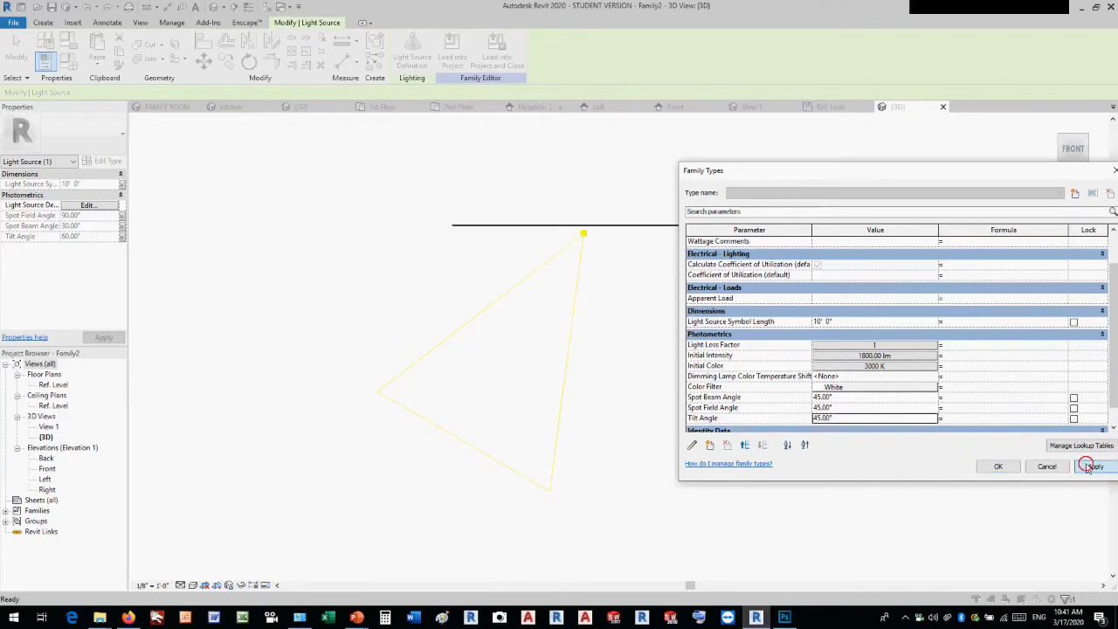
click(848, 418)
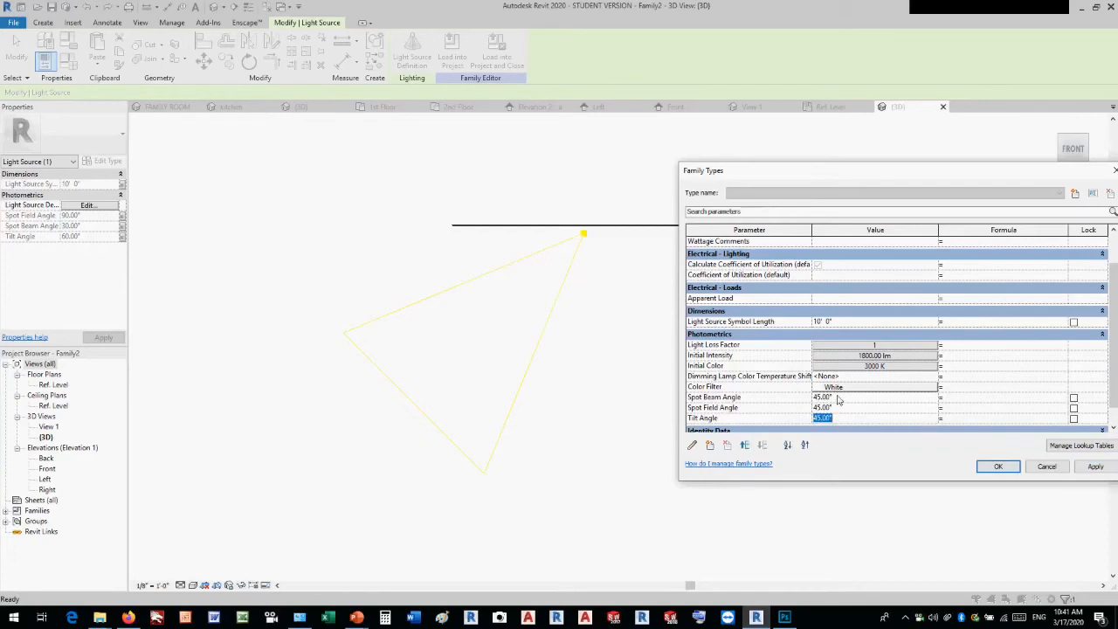
Set the light source's Spot Beam Angle to 90° and apply it
click(837, 398)
double_click(841, 397)
text(6)
text(0)
click(1088, 466)
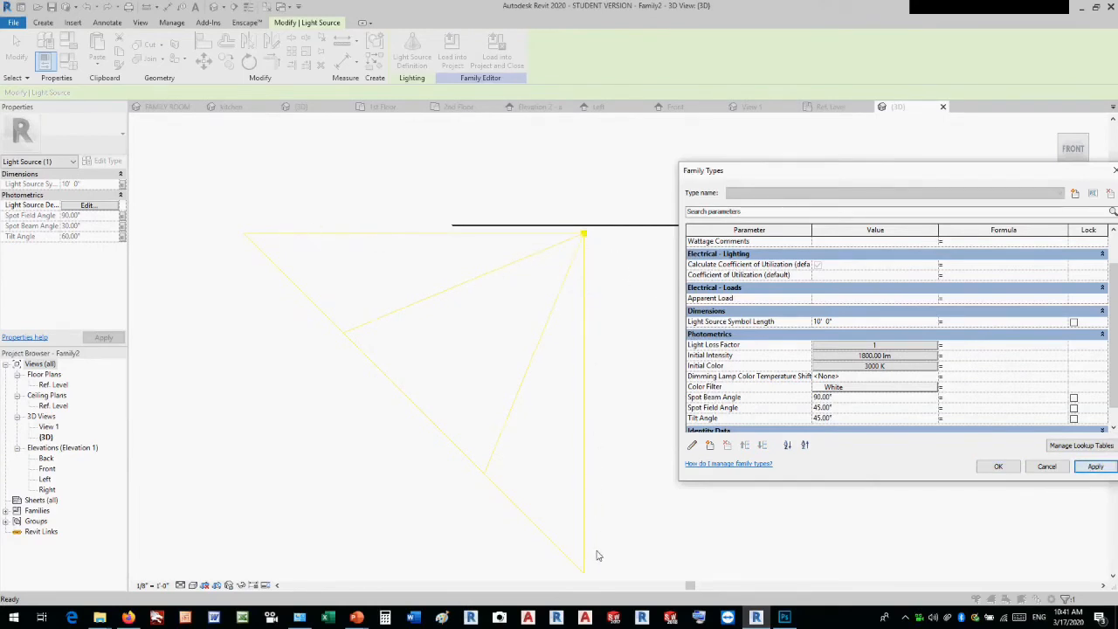
click(718, 408)
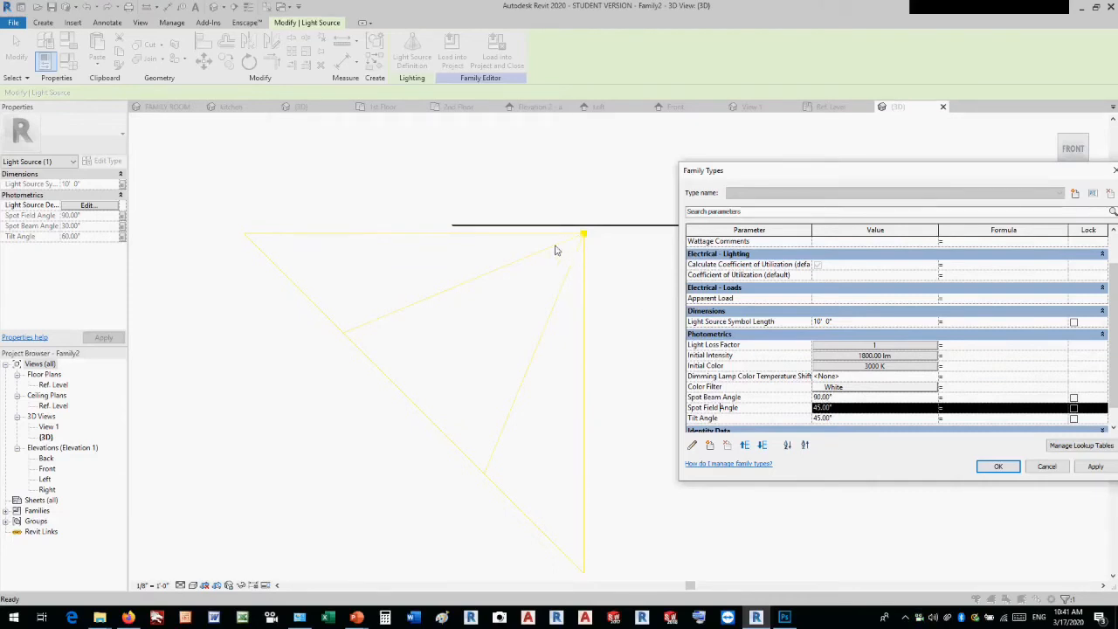
Set the light source's Spot Beam Angle to 60° and apply it
click(837, 398)
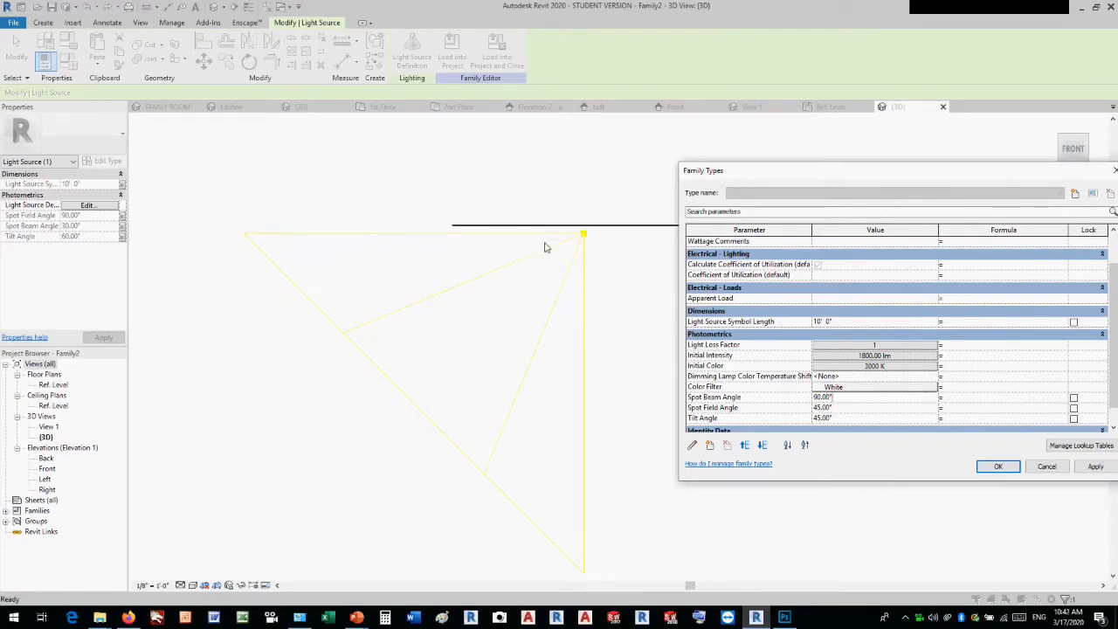
click(844, 398)
text(60)
key(Tab)
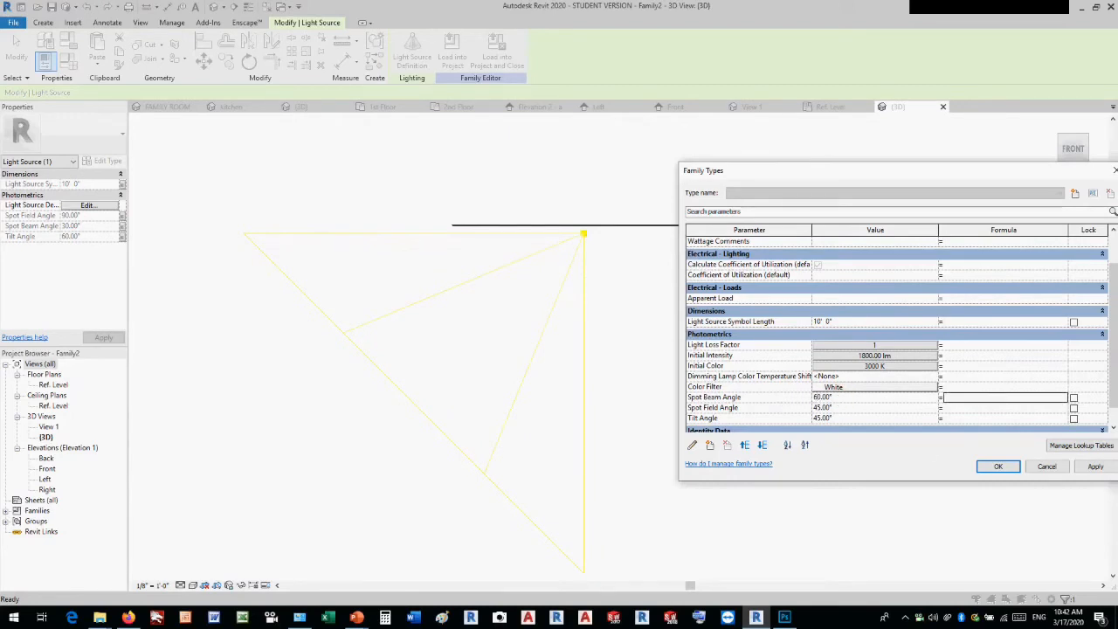
click(1094, 468)
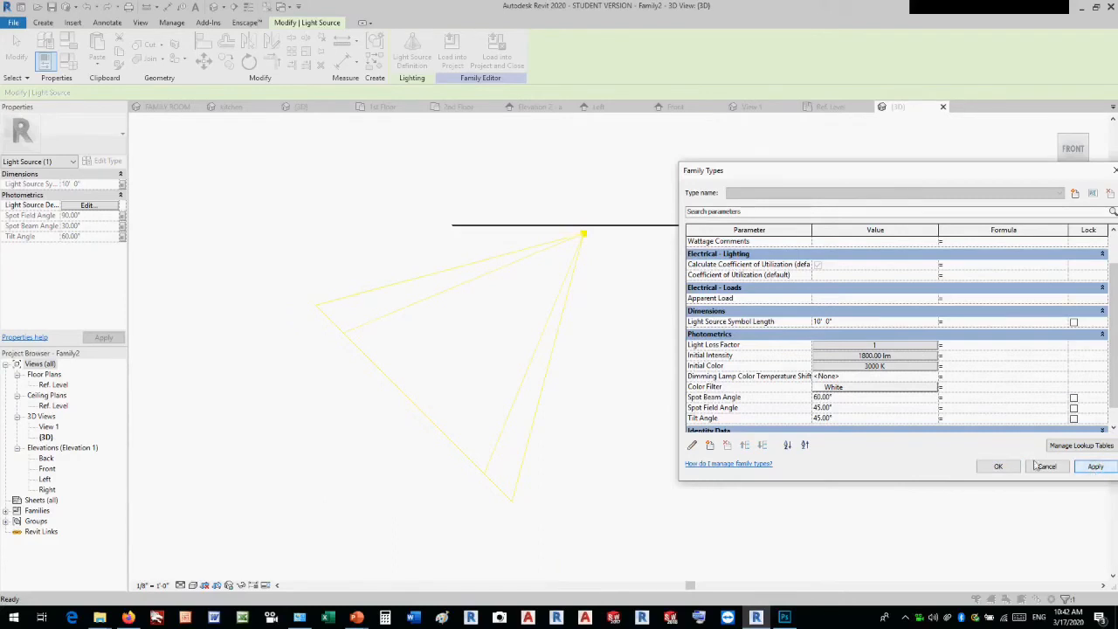
Set the light source's Spot Field Angle to 30° and apply it
double_click(841, 407)
text(3)
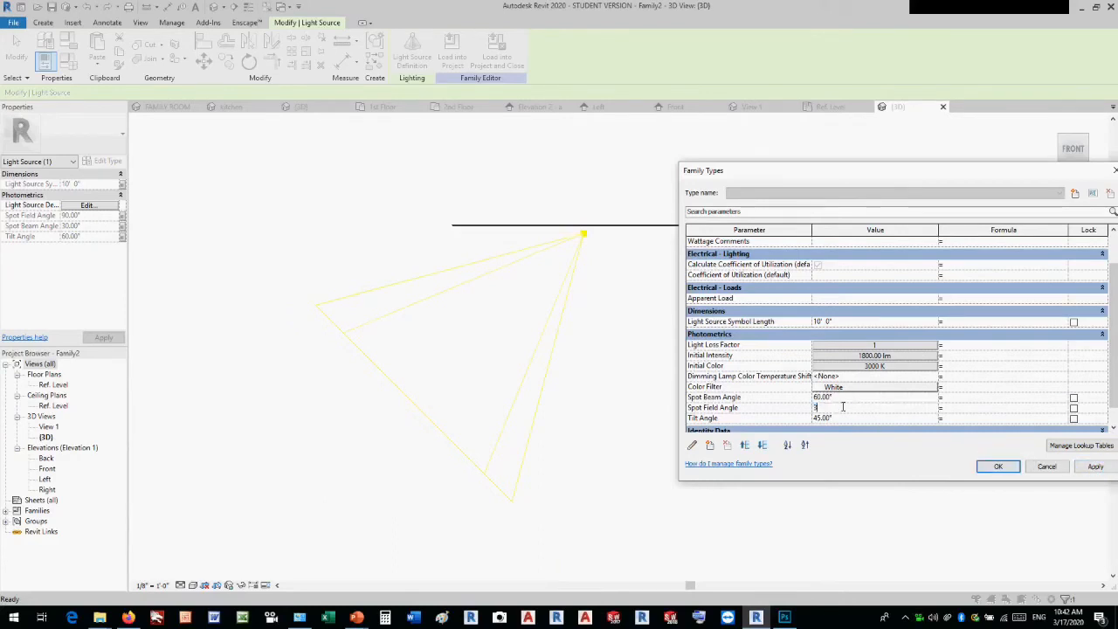
text(0)
click(1094, 466)
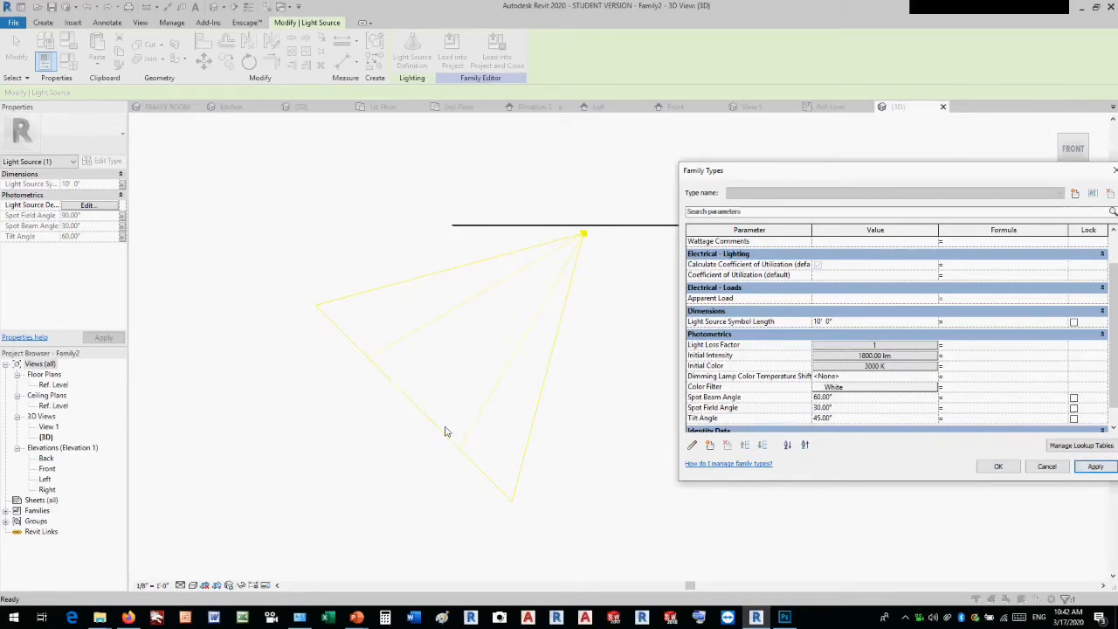
Set the light source's Tilt Angle to 30°, accept the family type changes and deselect the light source
click(847, 417)
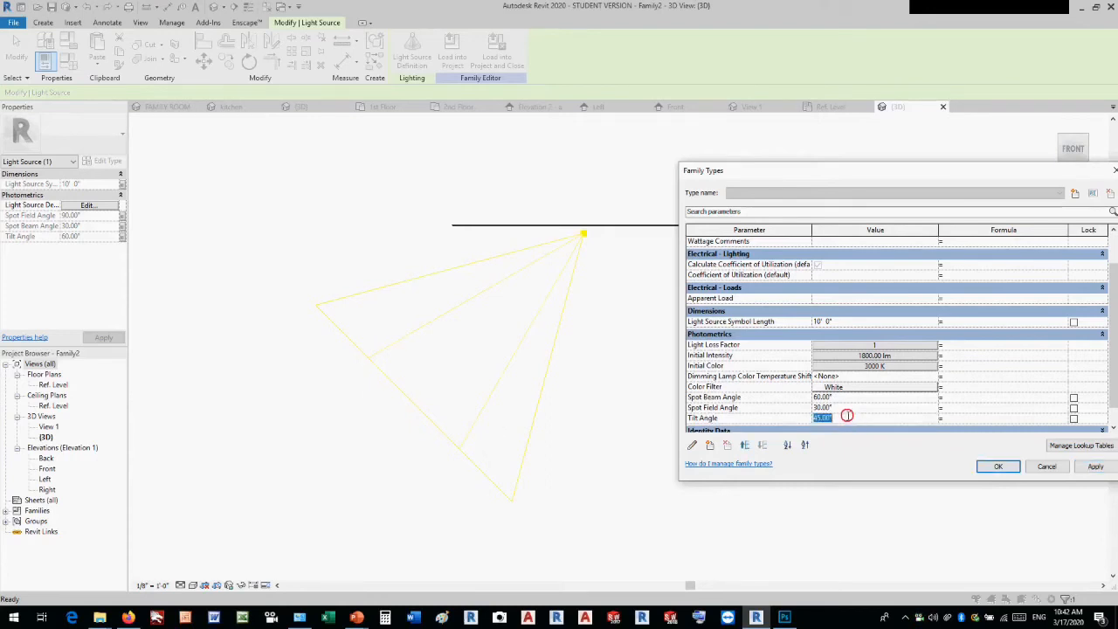
text(30)
click(1096, 466)
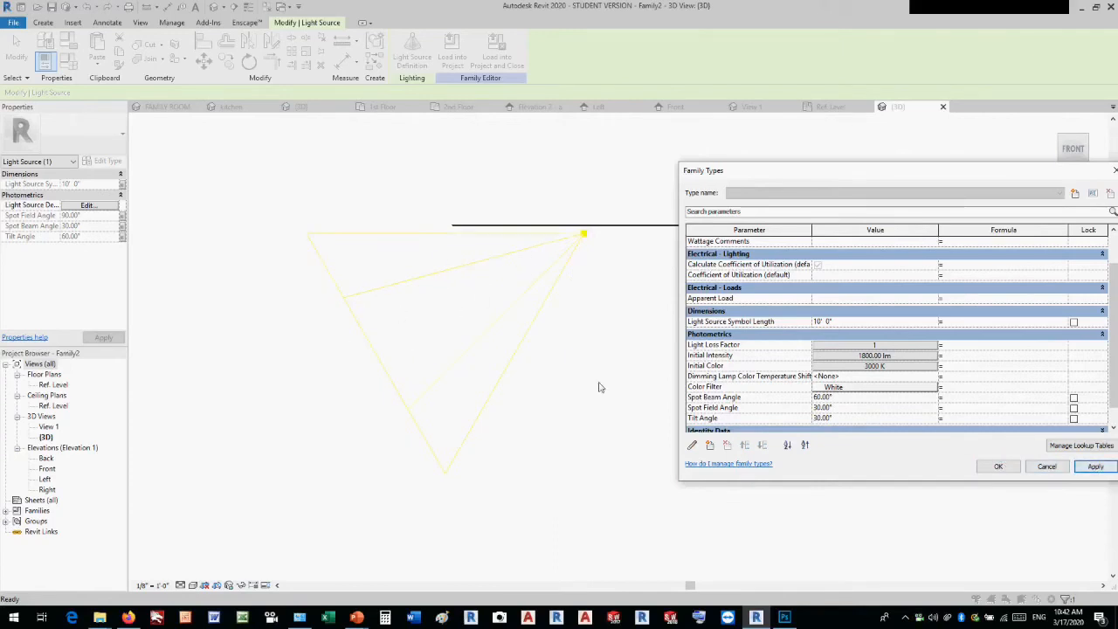
click(1001, 466)
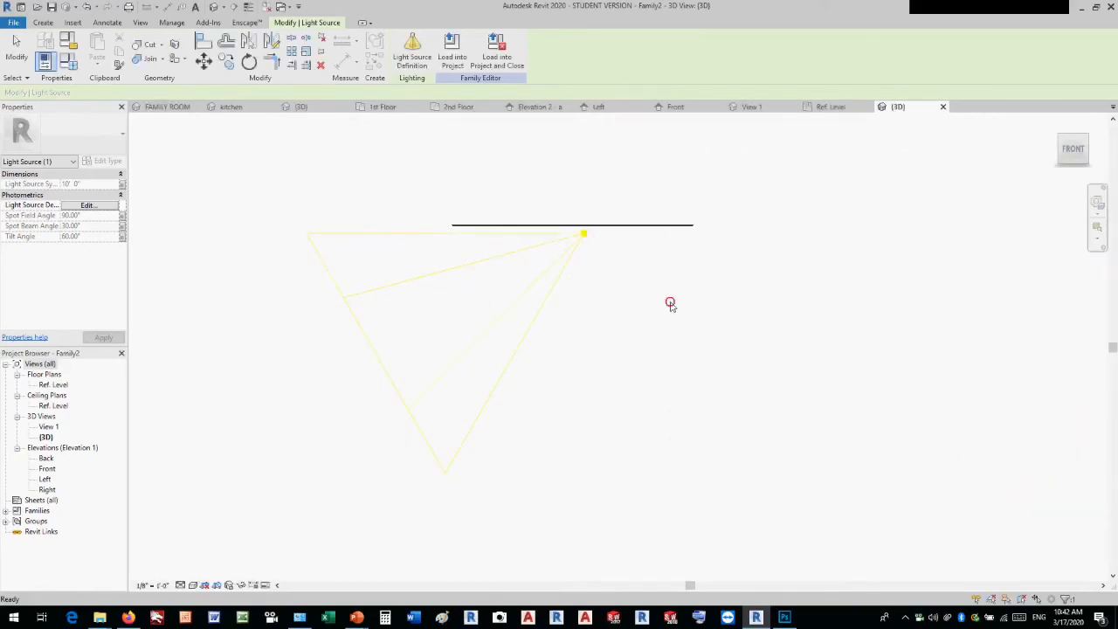
key(Escape)
key(Escape)
scroll(655, 194, up, 2)
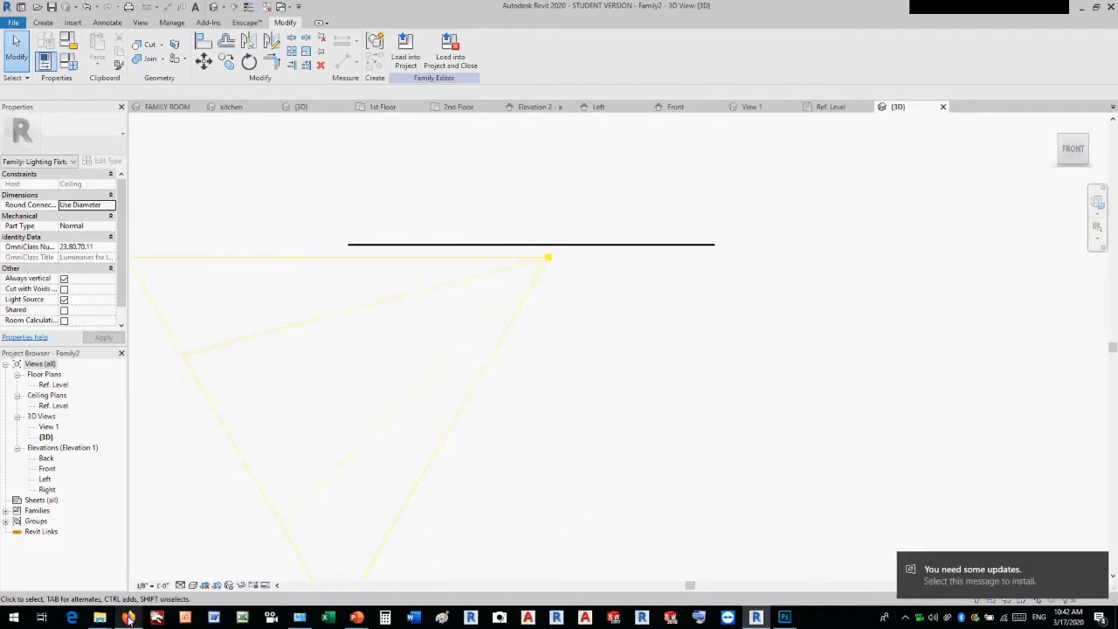
Look up the spotlight SketchUp model in the WEEK 10 folder in File Explorer, then return to Revit
mouse_move(99, 618)
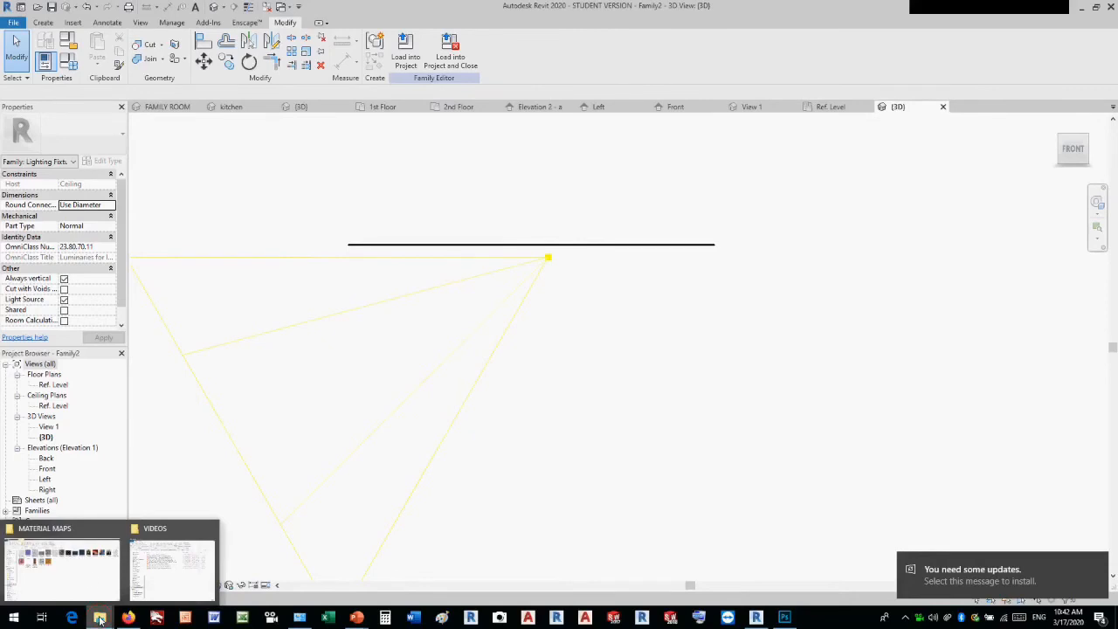
click(61, 566)
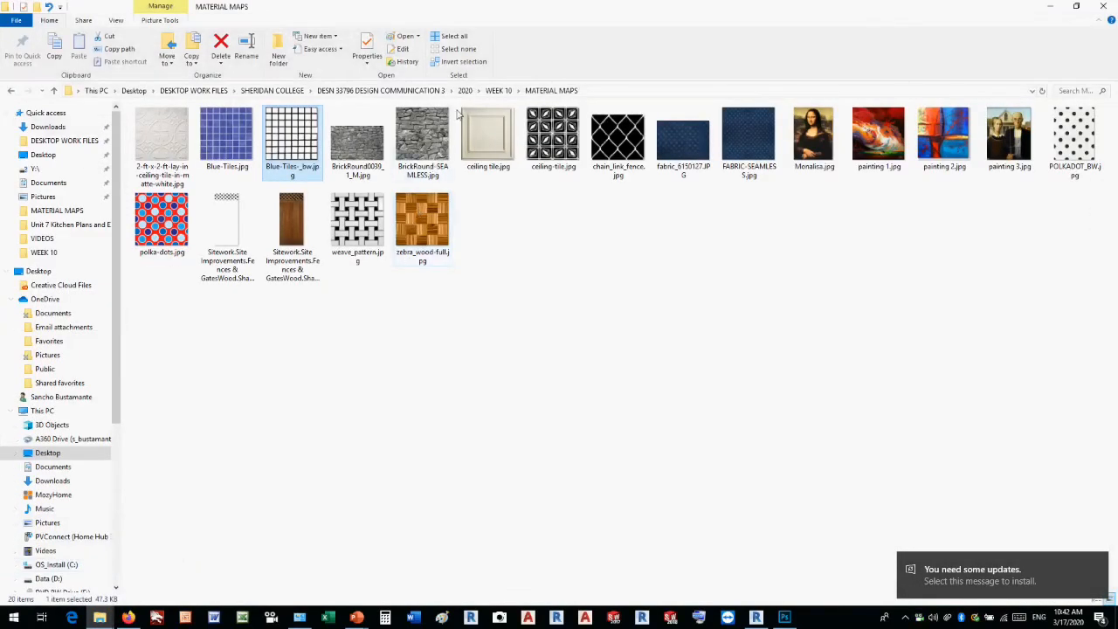
click(497, 91)
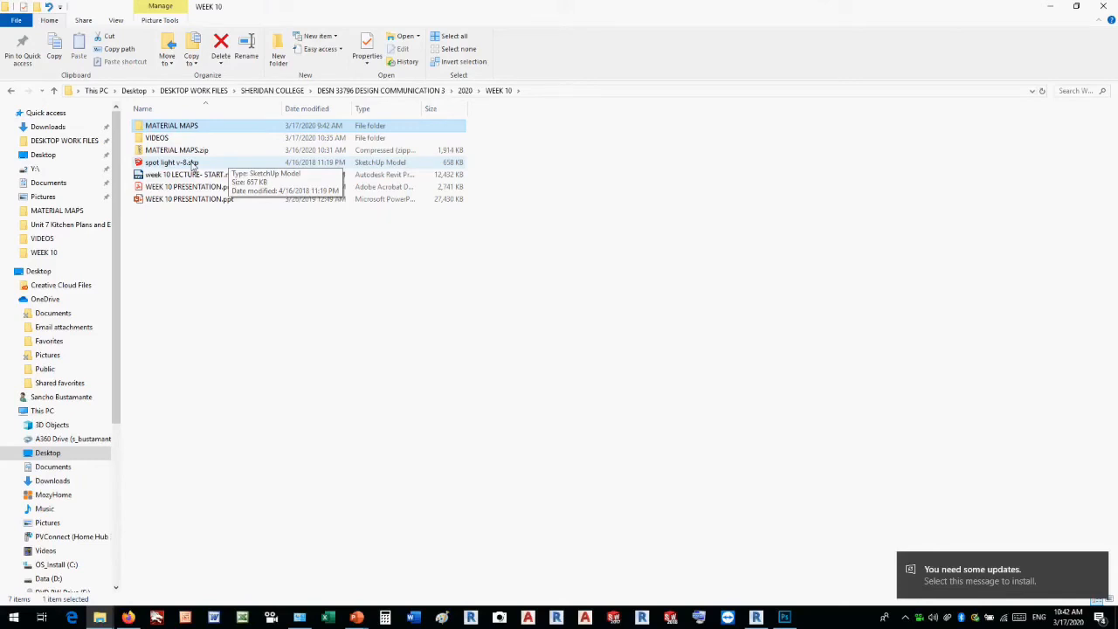
click(1050, 6)
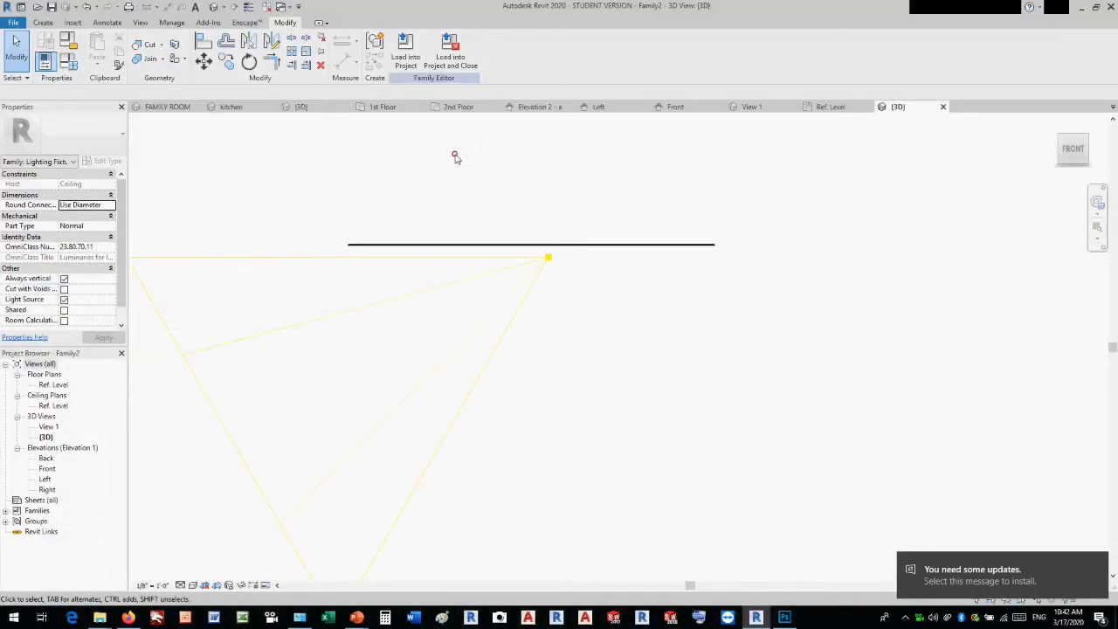
Import the SketchUp model spot light v-8.skp from the WEEK 10 folder into the lighting family
click(77, 24)
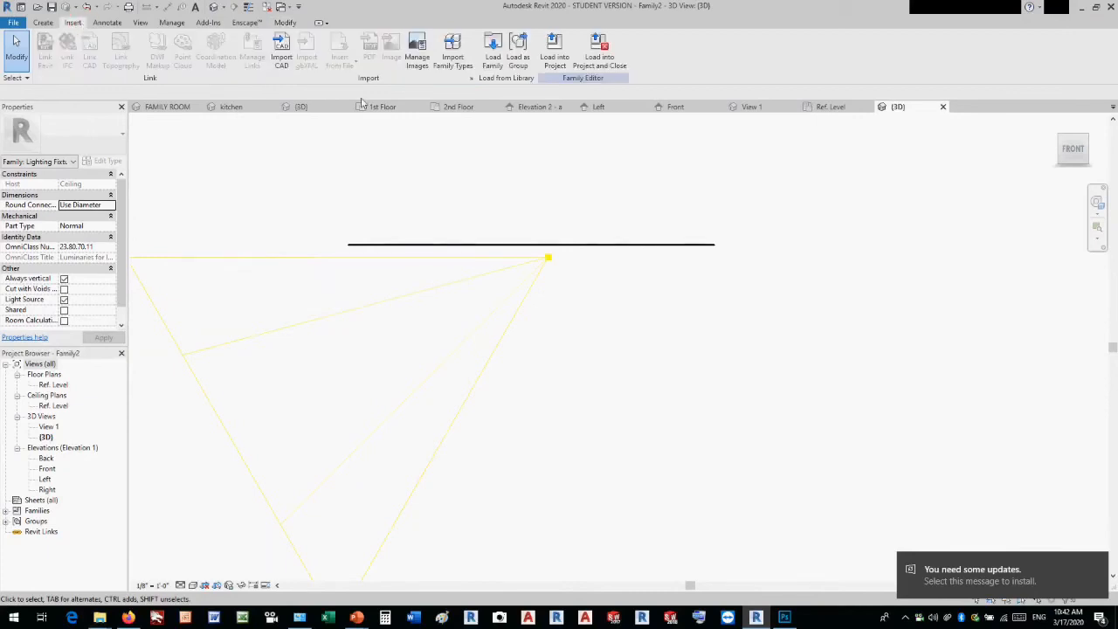
click(282, 57)
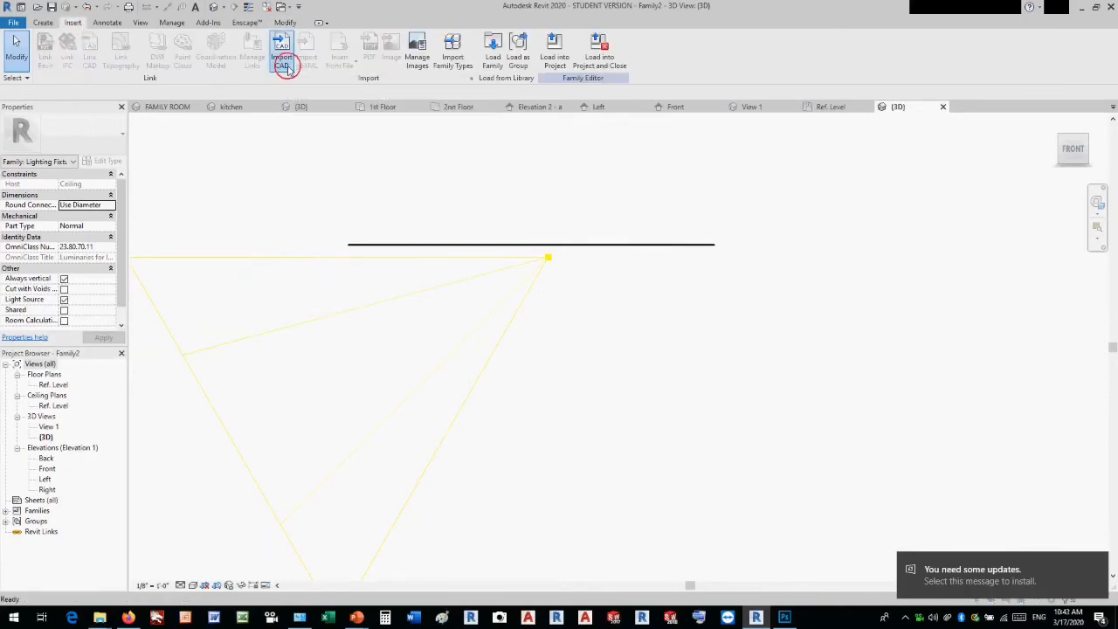
click(536, 379)
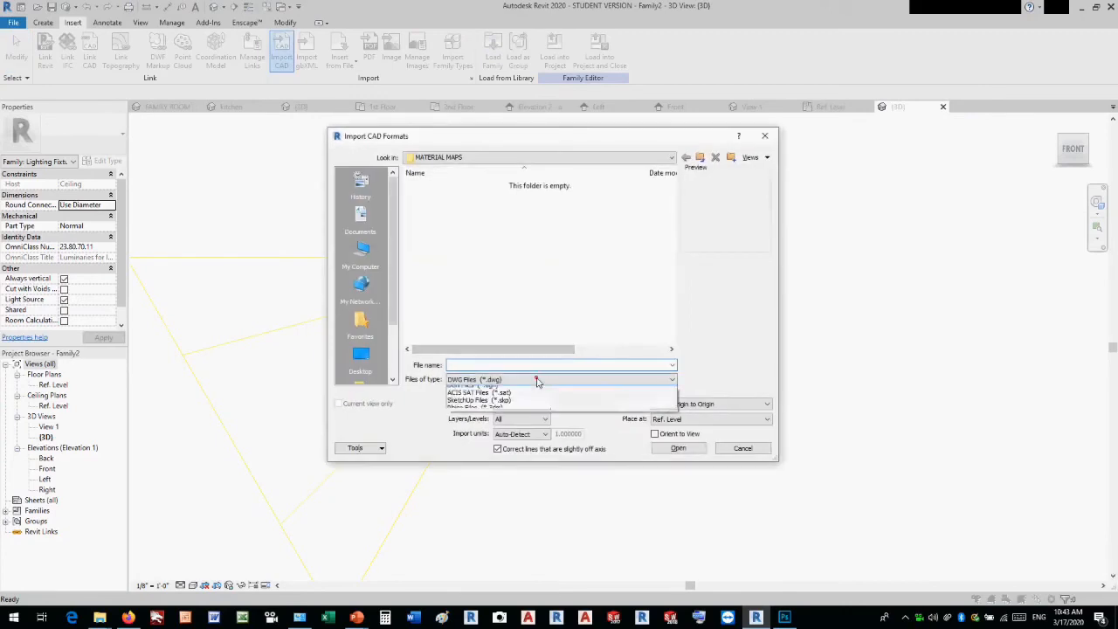
click(524, 420)
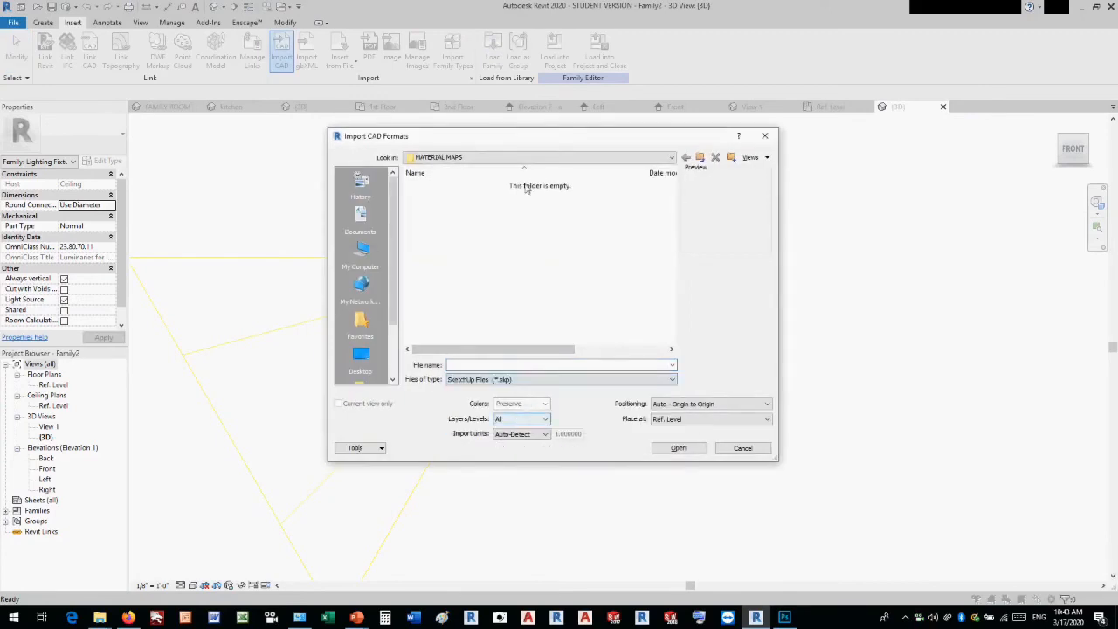
click(555, 158)
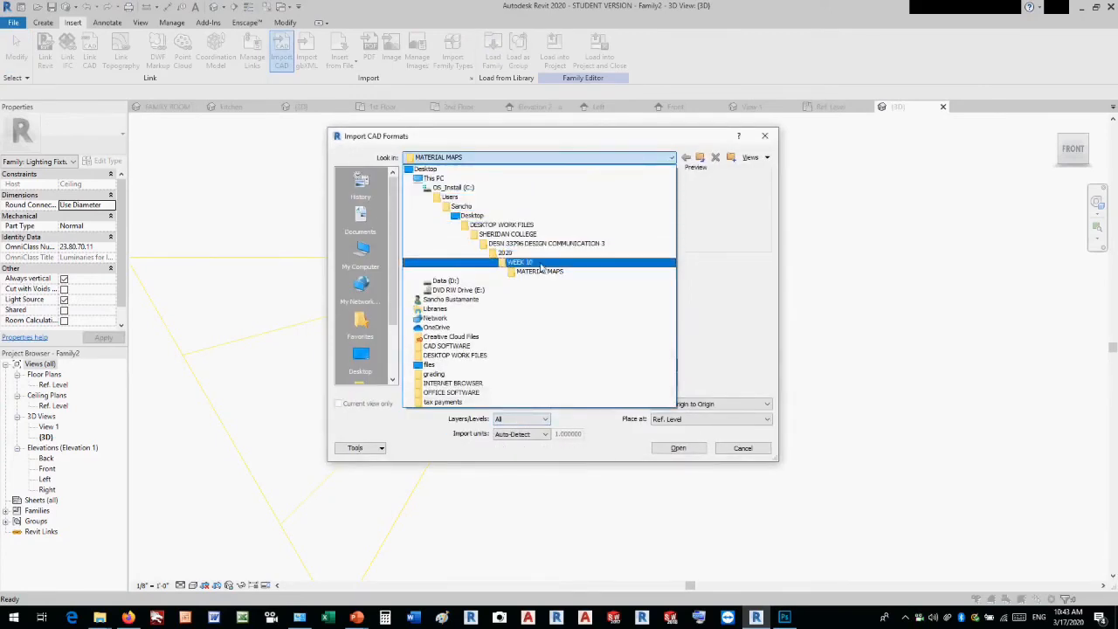
click(538, 262)
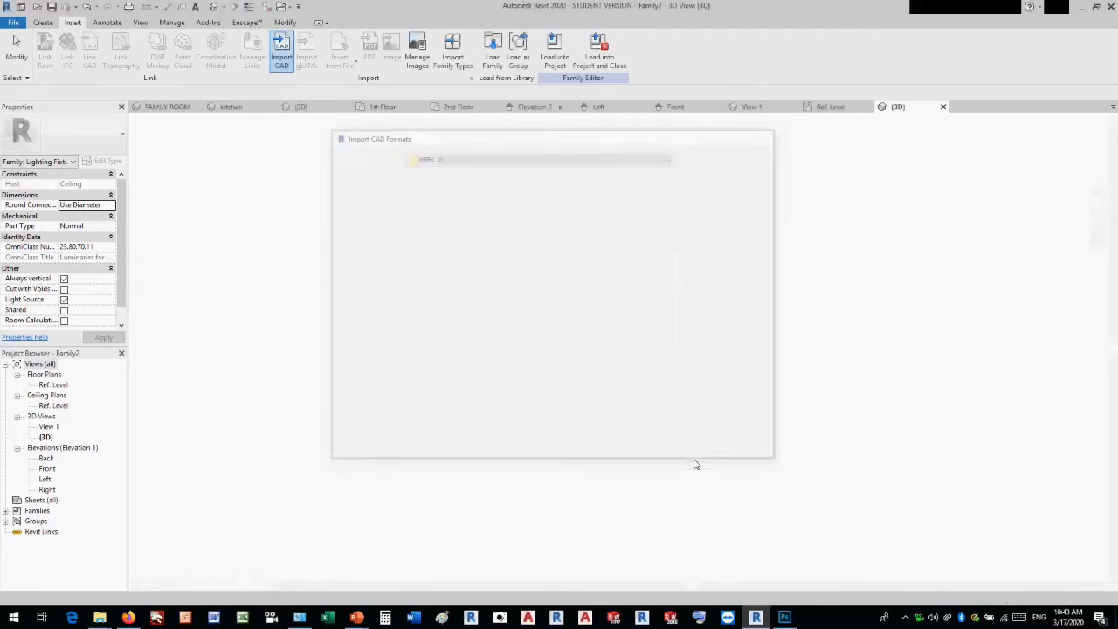
Unpin the imported spotlight model and move it up against the ceiling's underside, beside the light source
click(533, 548)
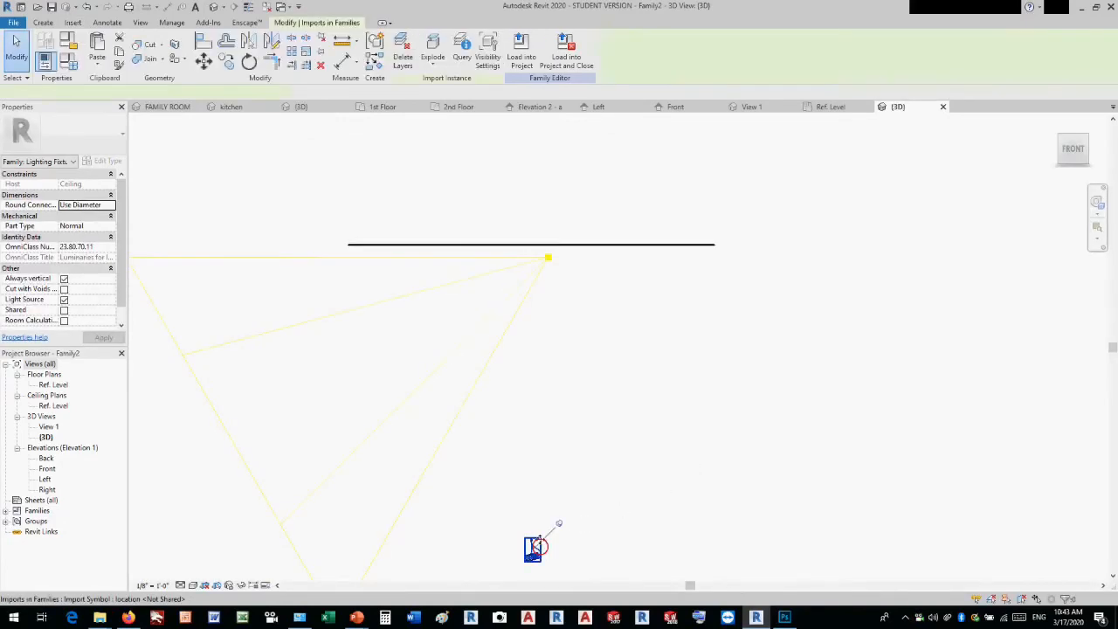
click(559, 523)
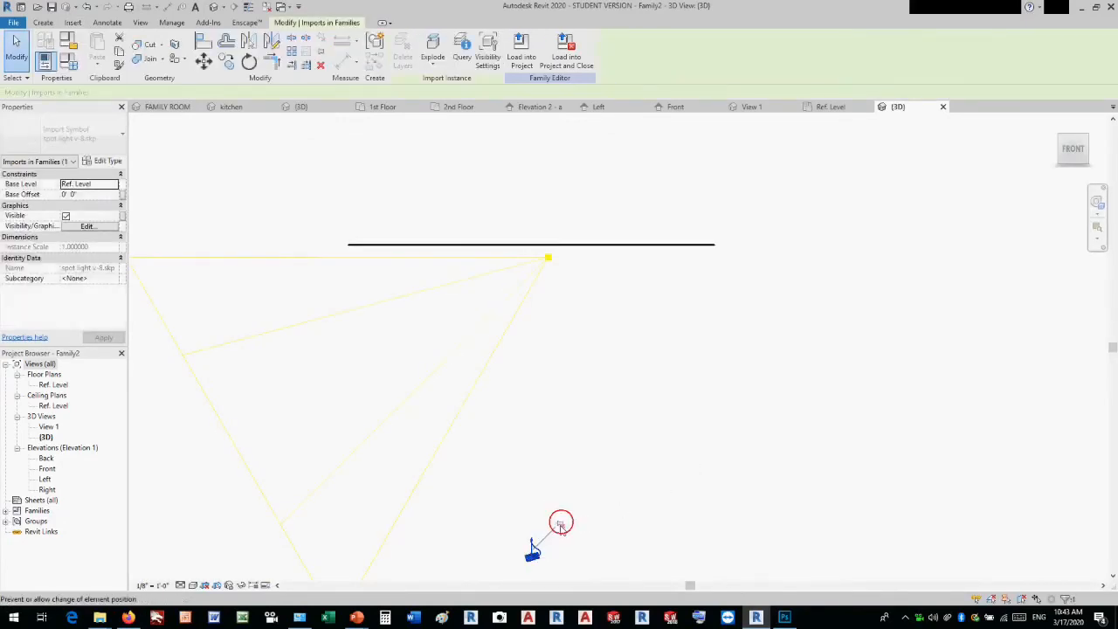
drag(536, 548, 573, 254)
click(605, 203)
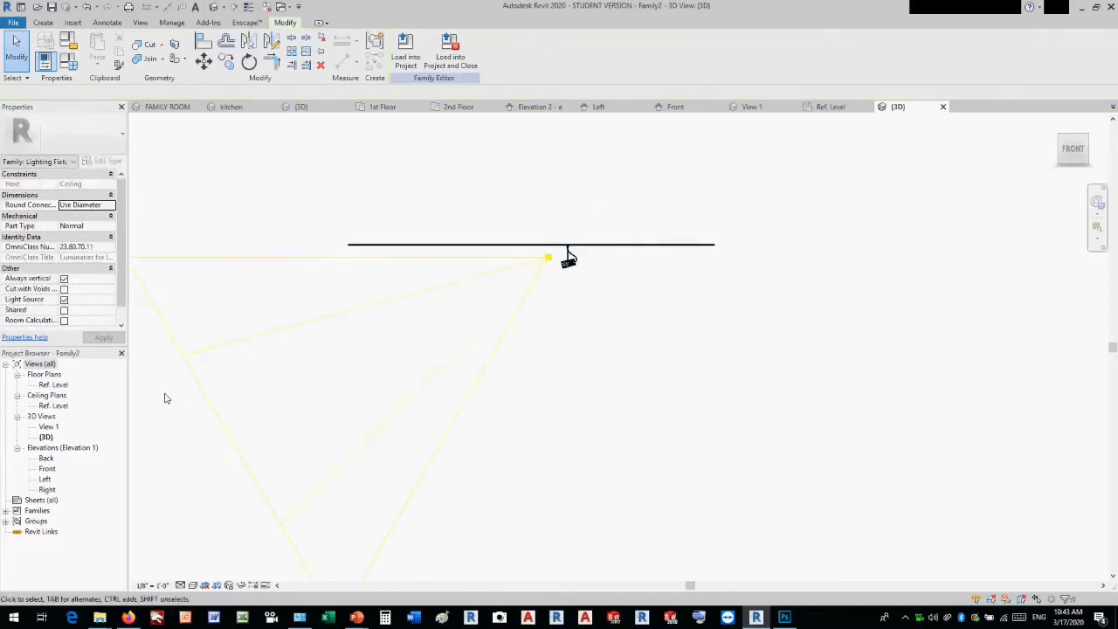
Show the family from the top in Wireframe display
click(1073, 130)
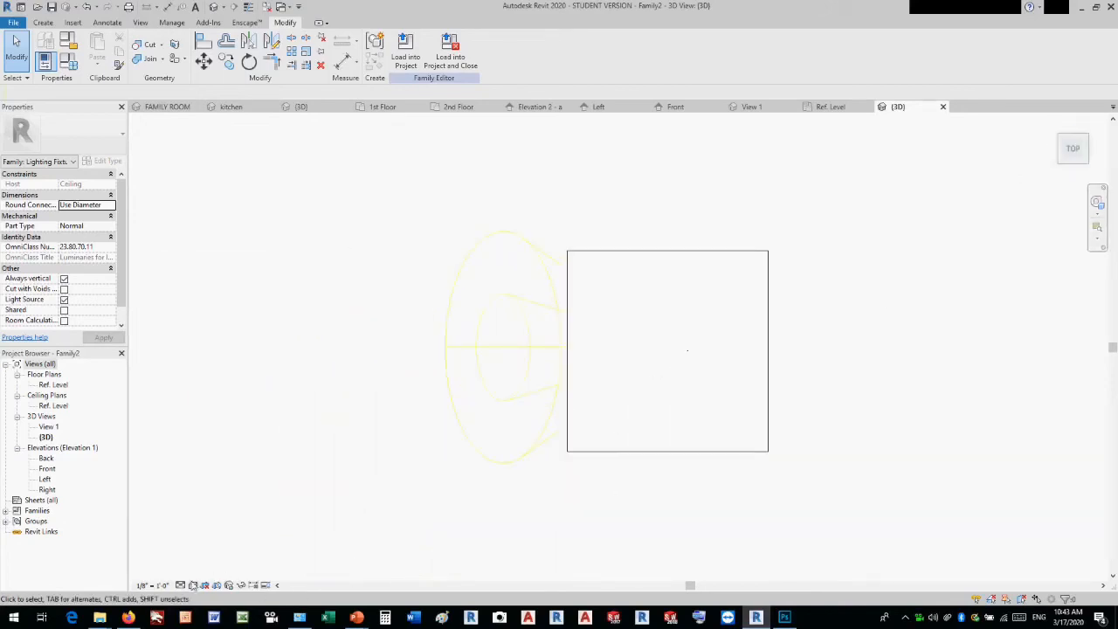
click(193, 586)
click(249, 512)
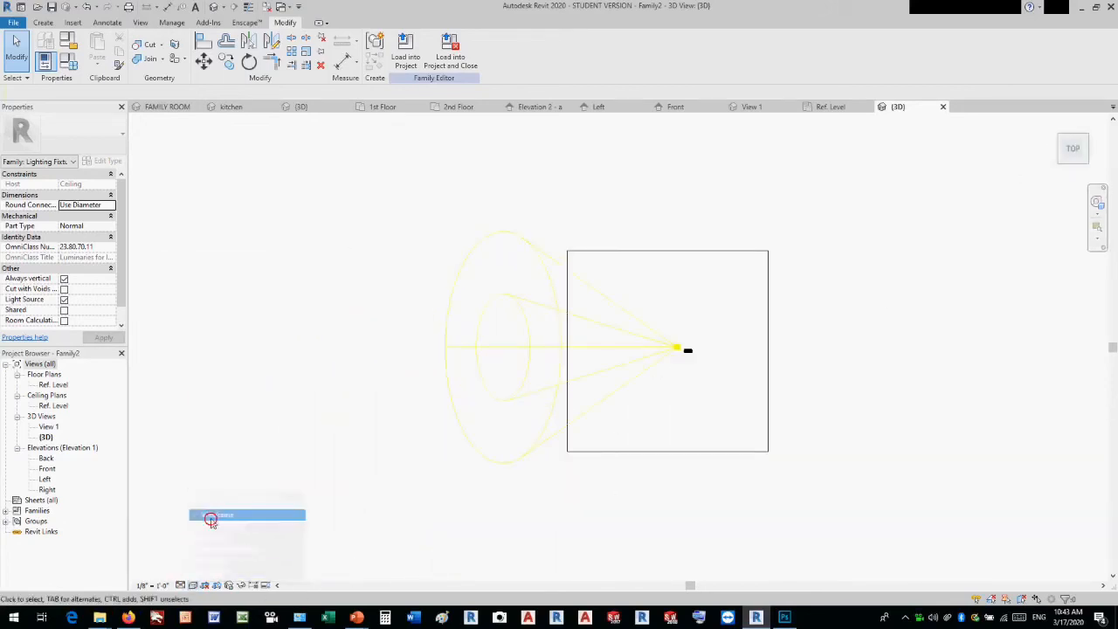
Move the imported spotlight model in the top view into line with the light source, close to its origin
scroll(741, 370, up, 5)
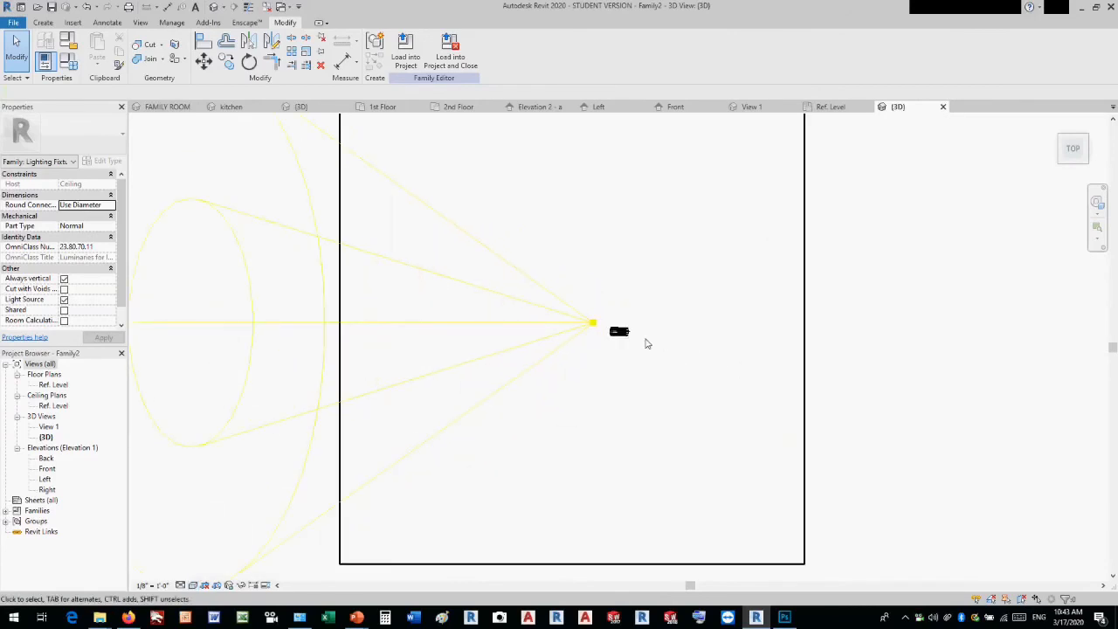
click(625, 334)
drag(619, 324, 616, 325)
click(948, 334)
scroll(601, 336, up, 3)
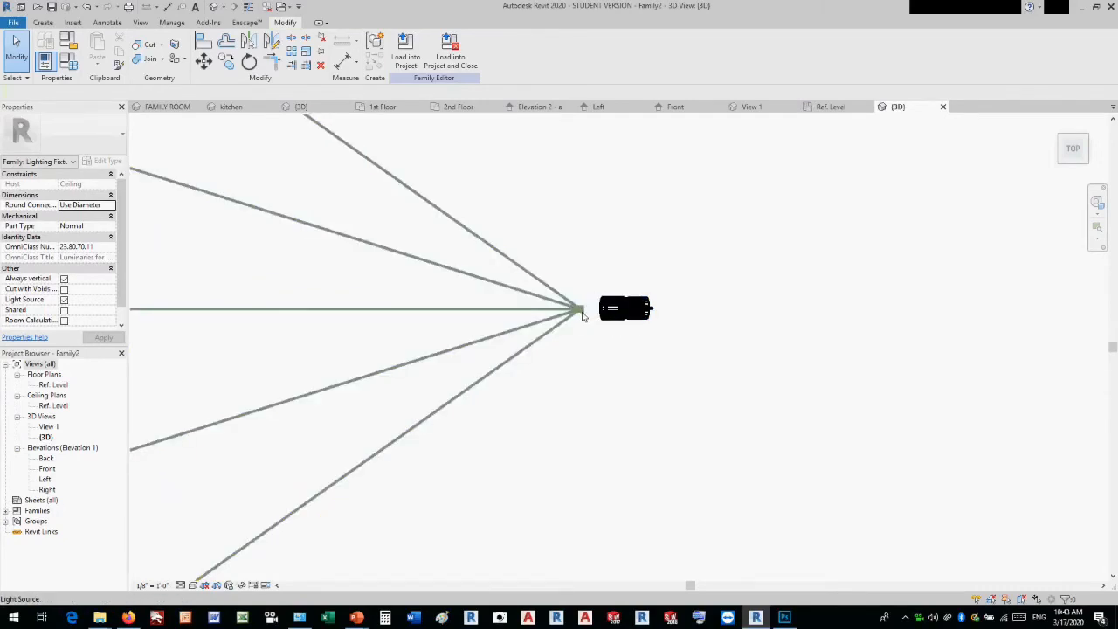
Examine the spotlight model and light source in the whole family from an isometric view, then from the front
scroll(582, 312, down, 3)
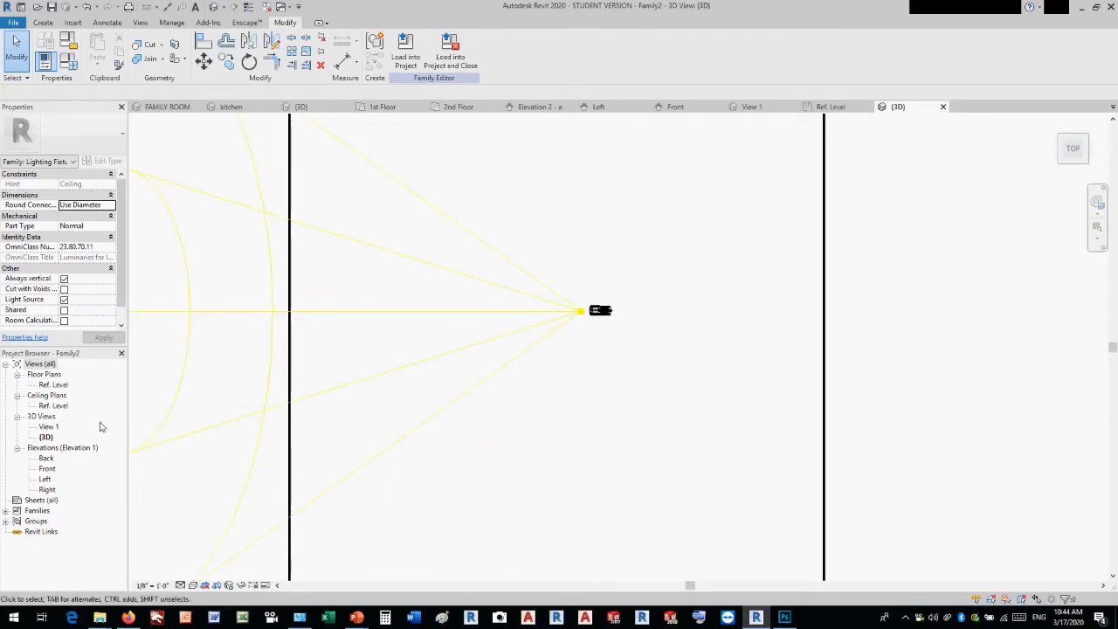
scroll(247, 469, down, 3)
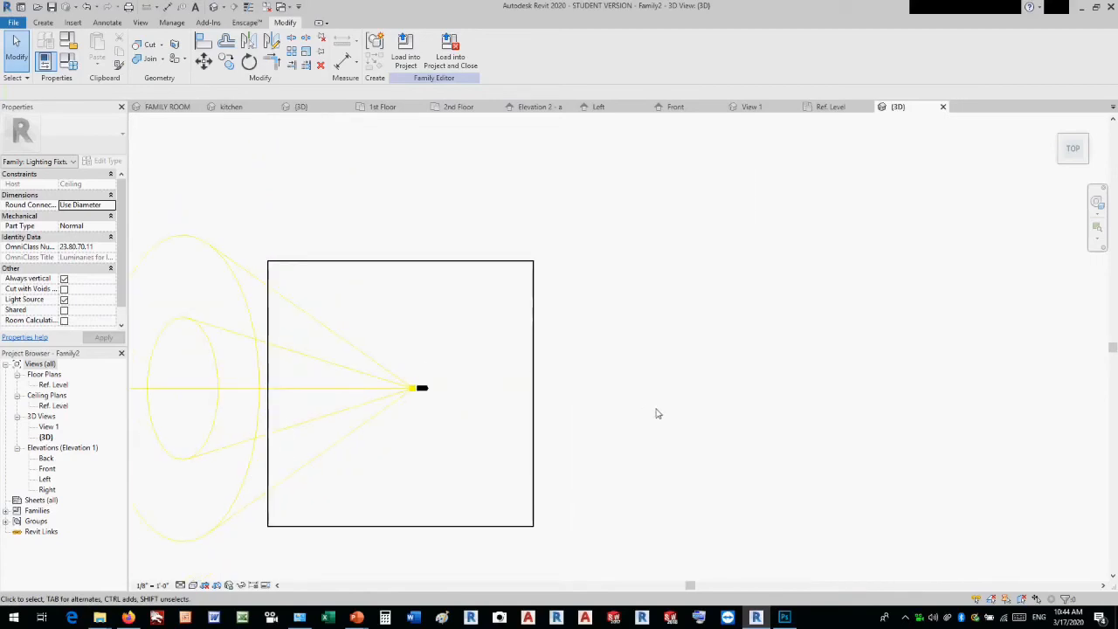
click(403, 403)
click(215, 7)
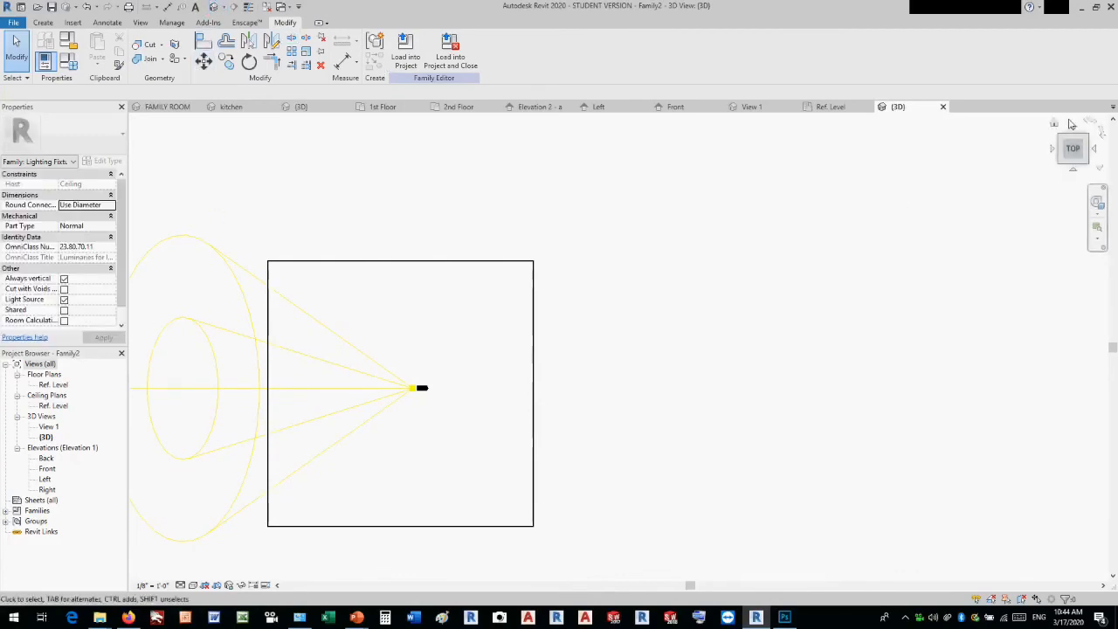
drag(1044, 128, 1054, 125)
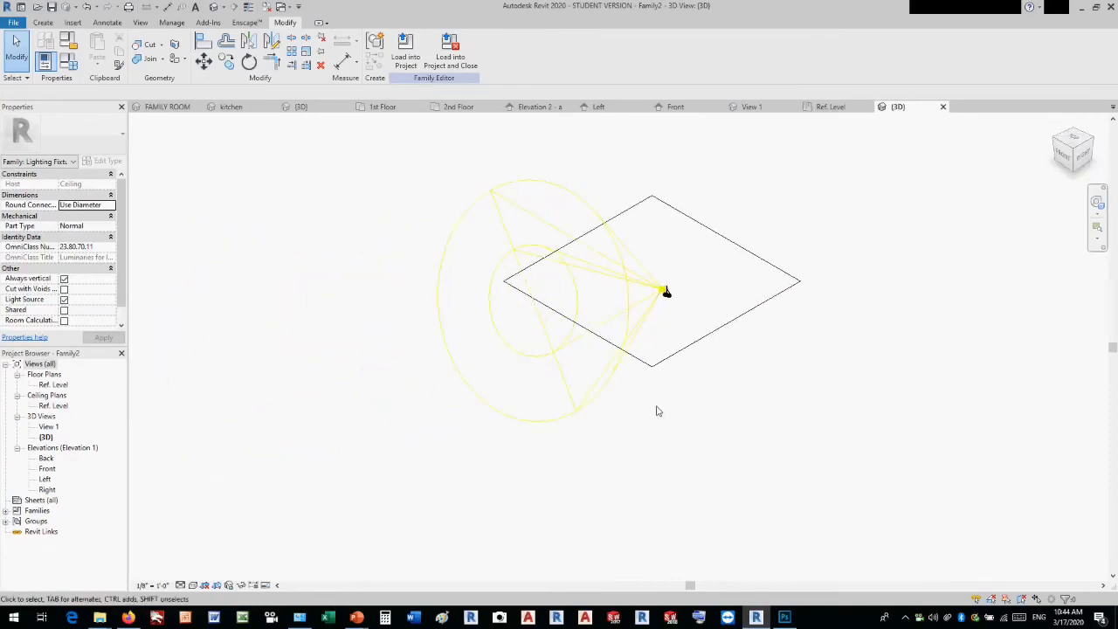
shift+middle_drag(659, 409, 786, 224)
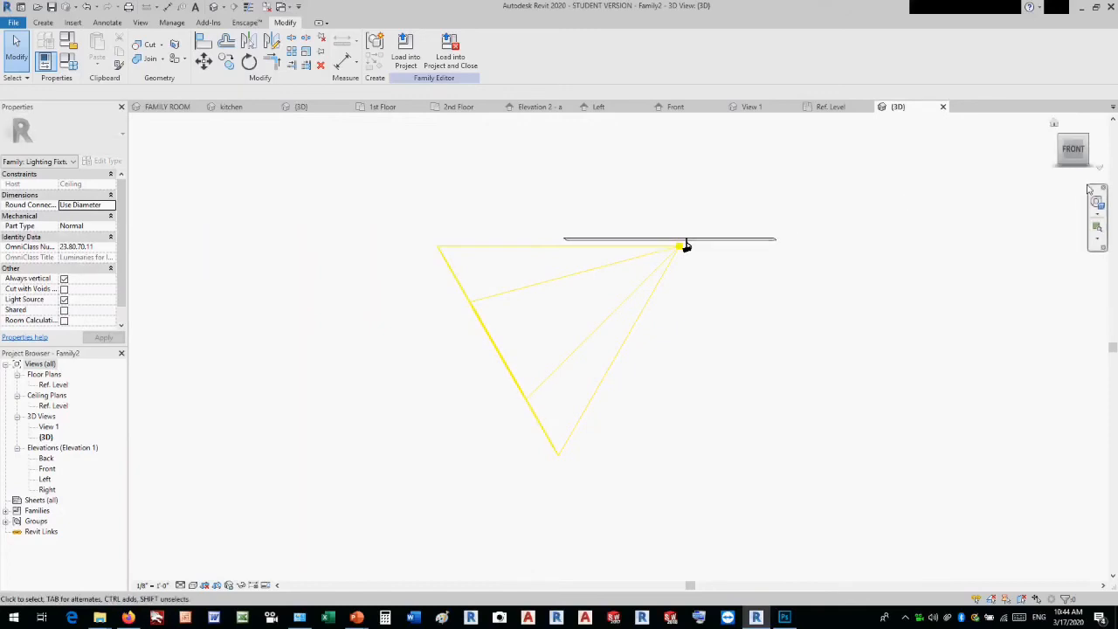
Examine in the front view how the spotlight model lines up with the light source's origin, up close and in the whole family
click(1076, 151)
scroll(671, 290, up, 5)
mouse_move(675, 236)
mouse_down()
mouse_move(673, 251)
mouse_move(691, 250)
mouse_up()
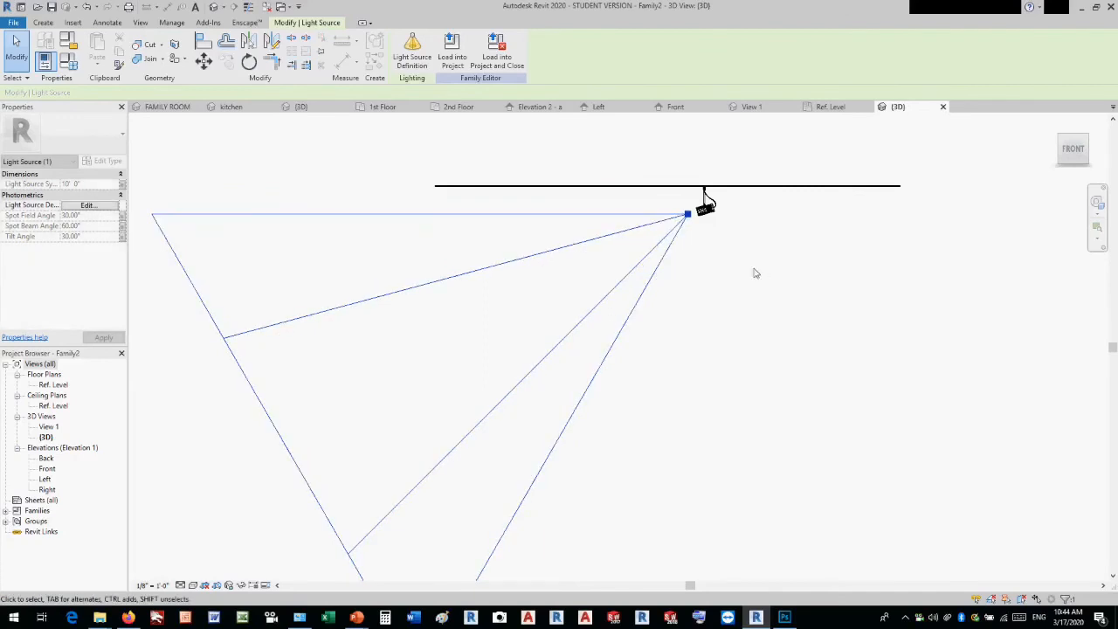
click(759, 270)
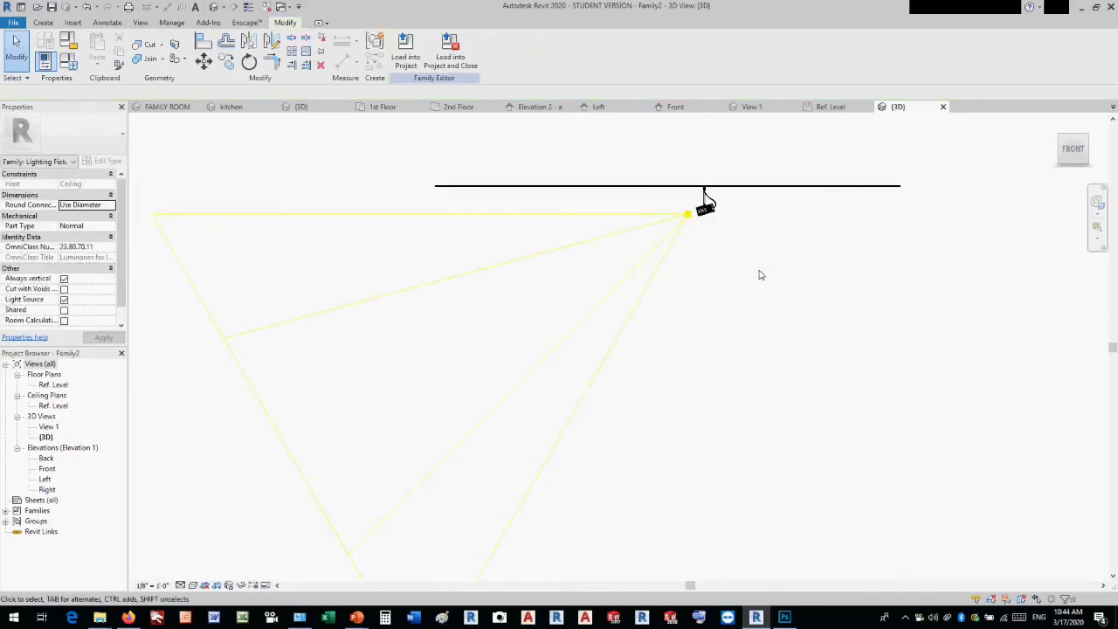
scroll(760, 275, down, 2)
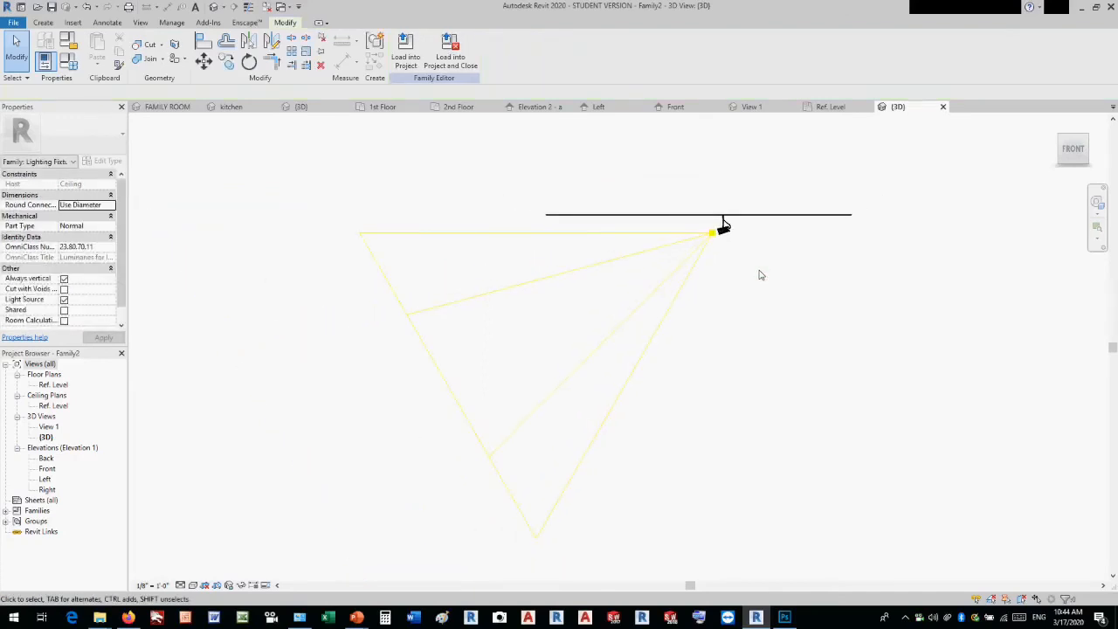
scroll(730, 237, up, 2)
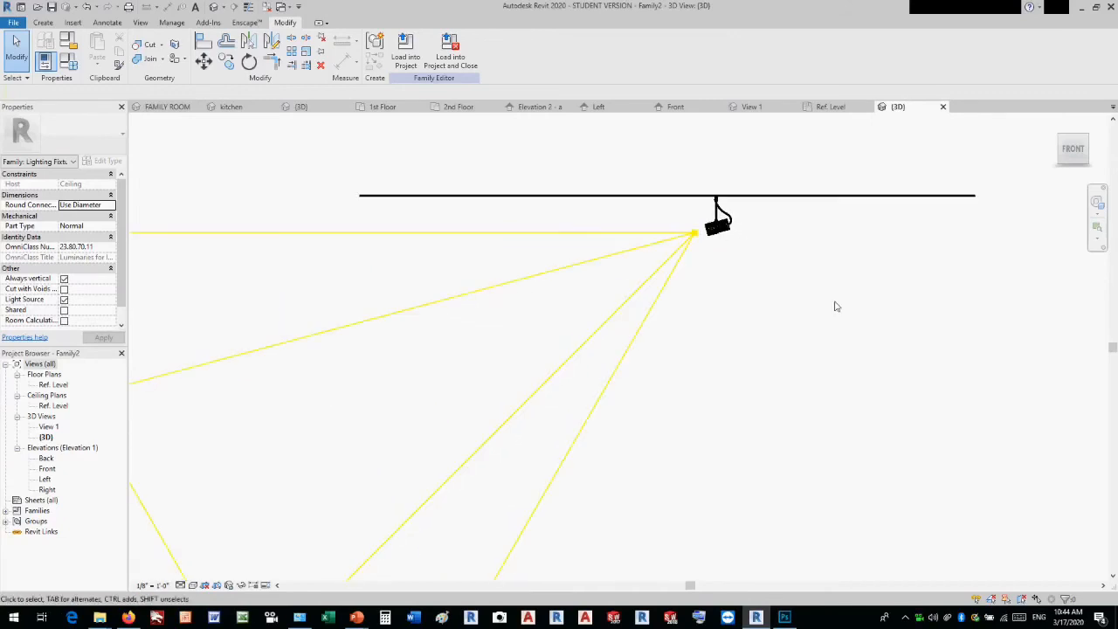
scroll(835, 306, down, 3)
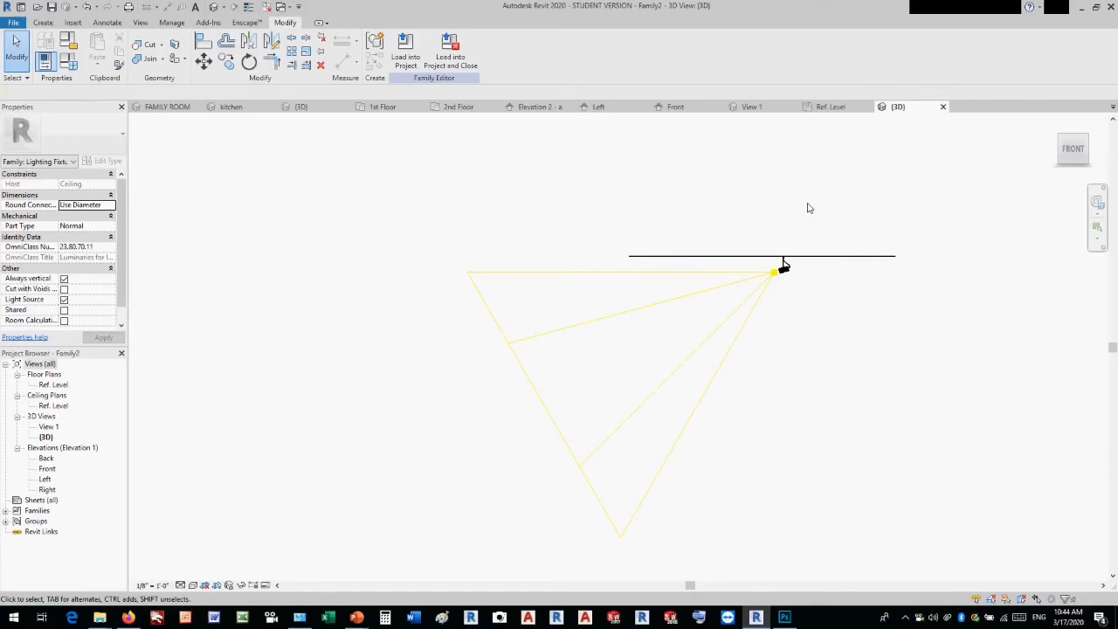
Save the family as SPOT LIGHT in the WEEK 10 folder
click(13, 24)
mouse_move(39, 159)
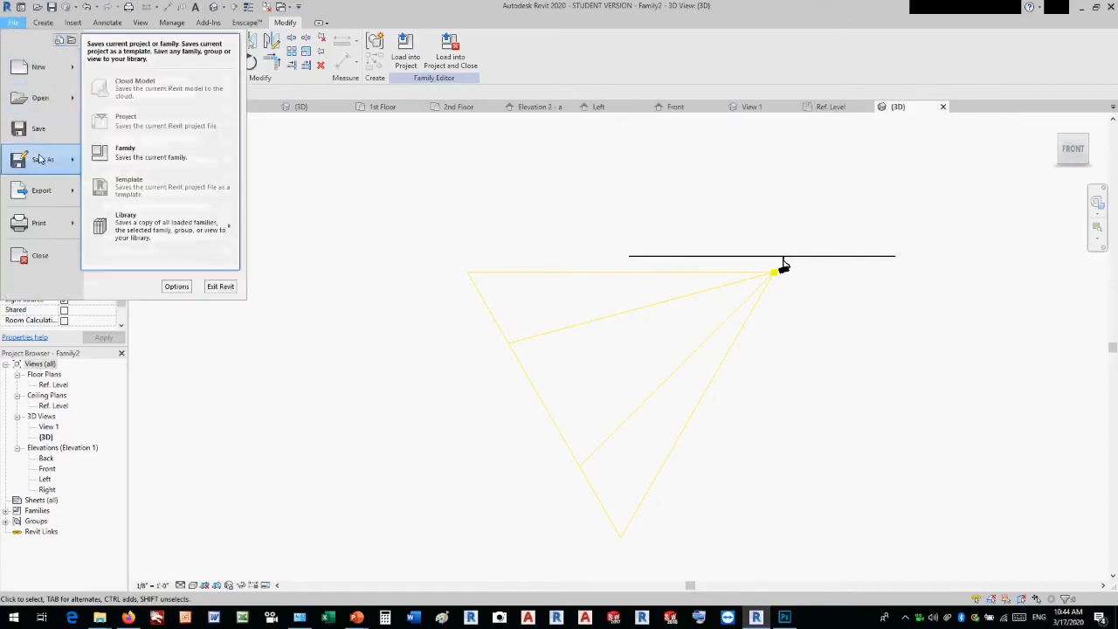
click(125, 153)
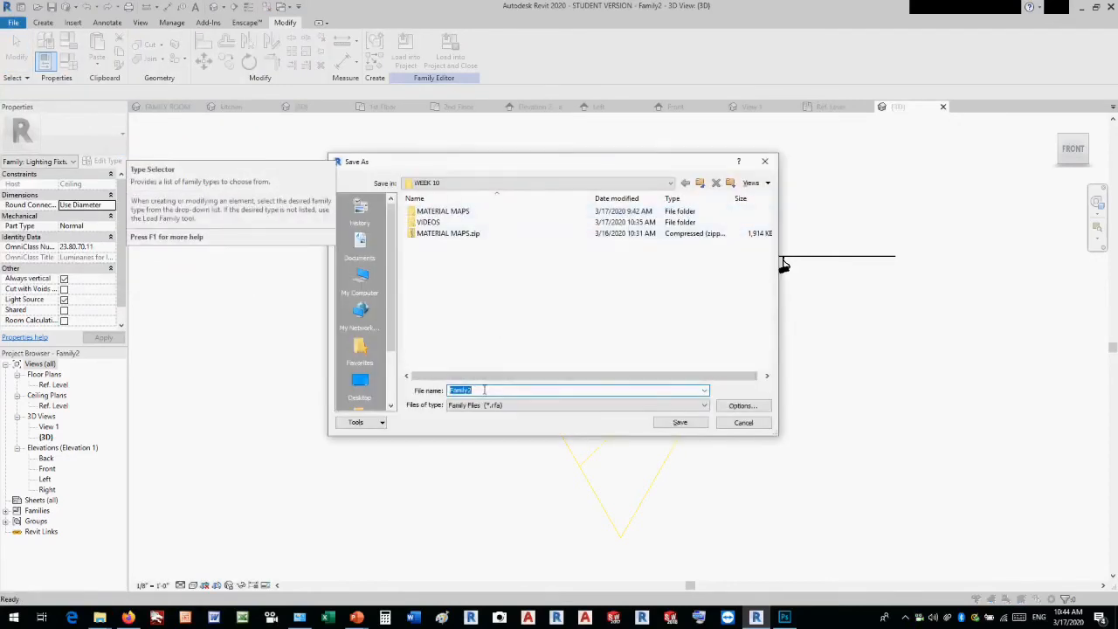
text(sPO)
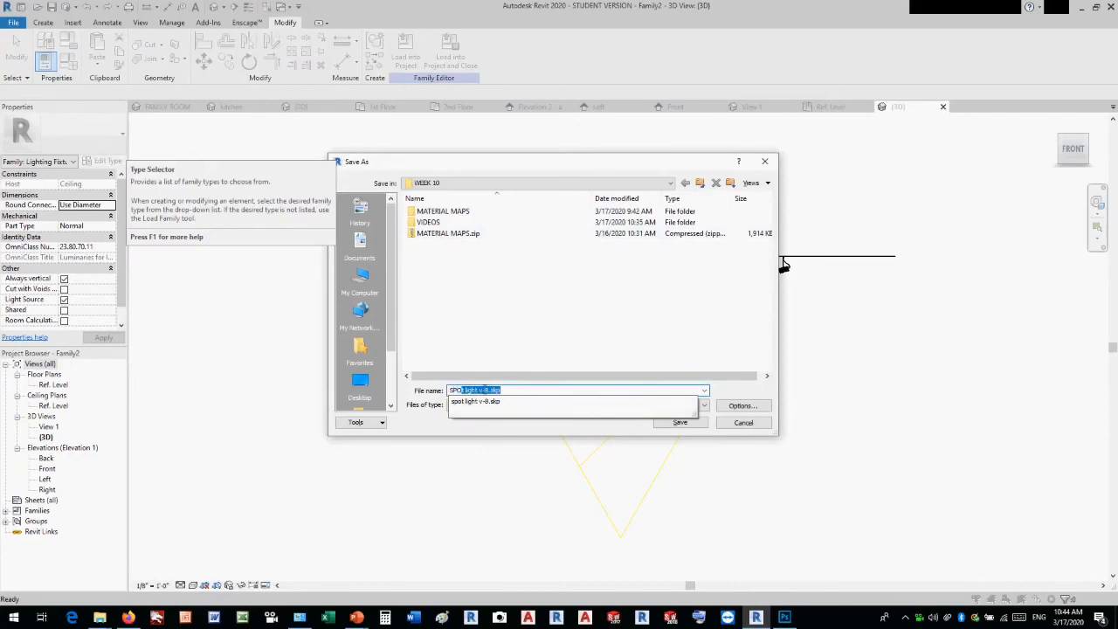
text(T LIGHT)
key(Delete)
click(696, 422)
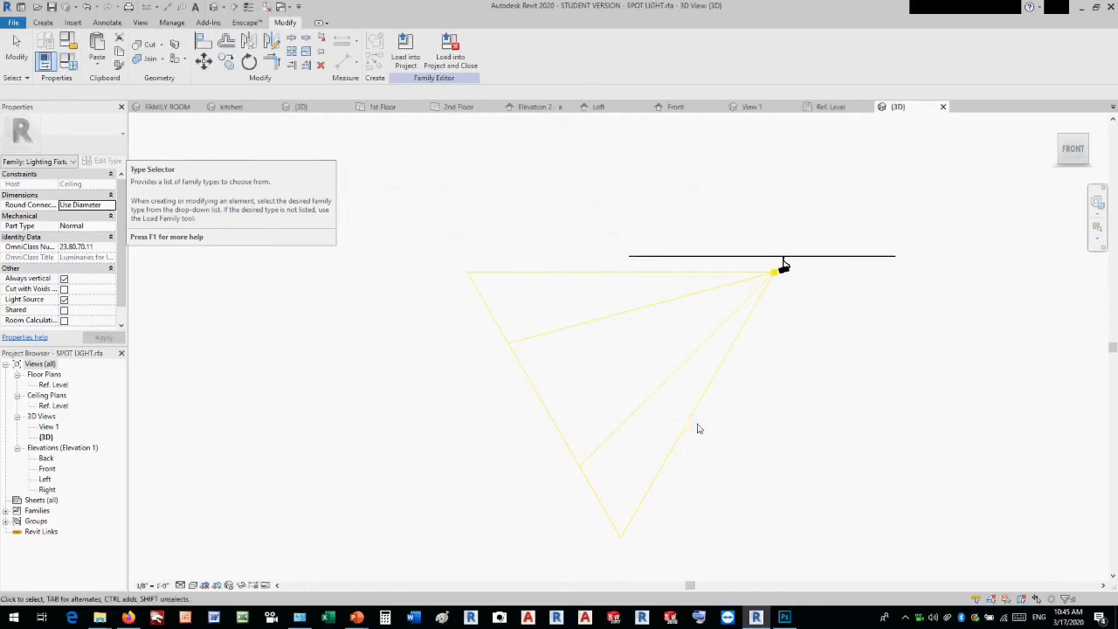
Close the inactive views and the spotlight family's 3D view, and open the project's 1st Floor ceiling plan
click(267, 7)
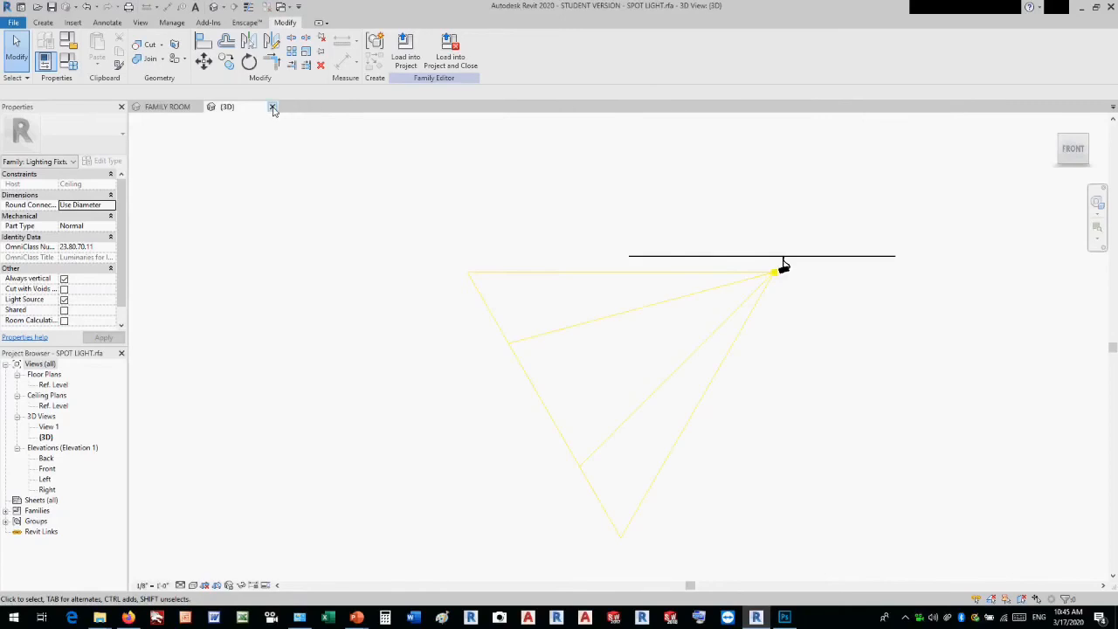
click(272, 106)
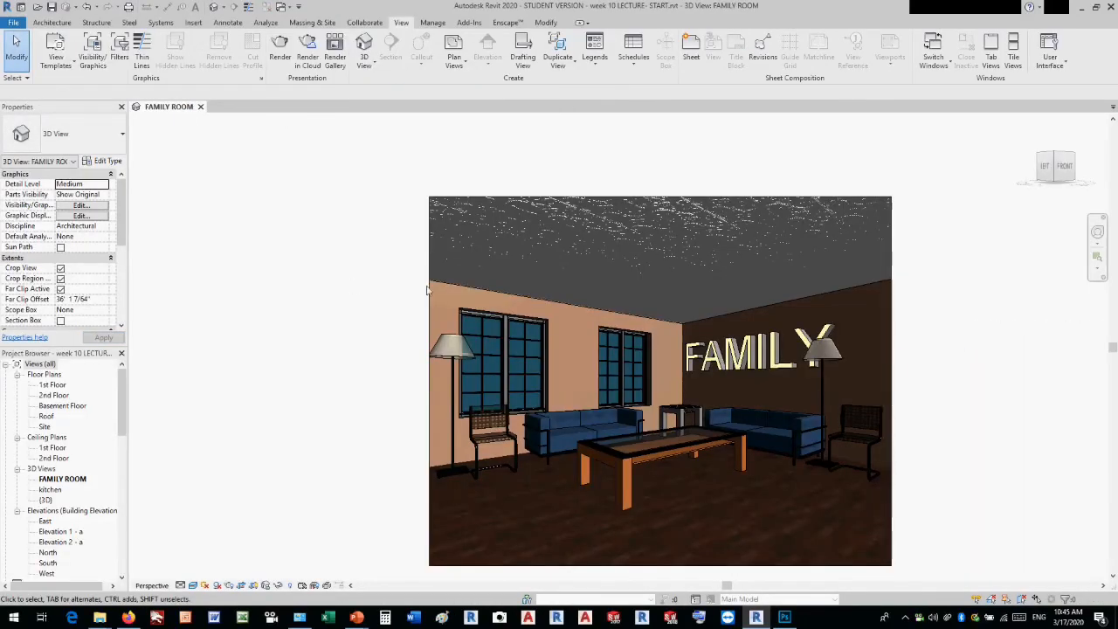
double_click(63, 448)
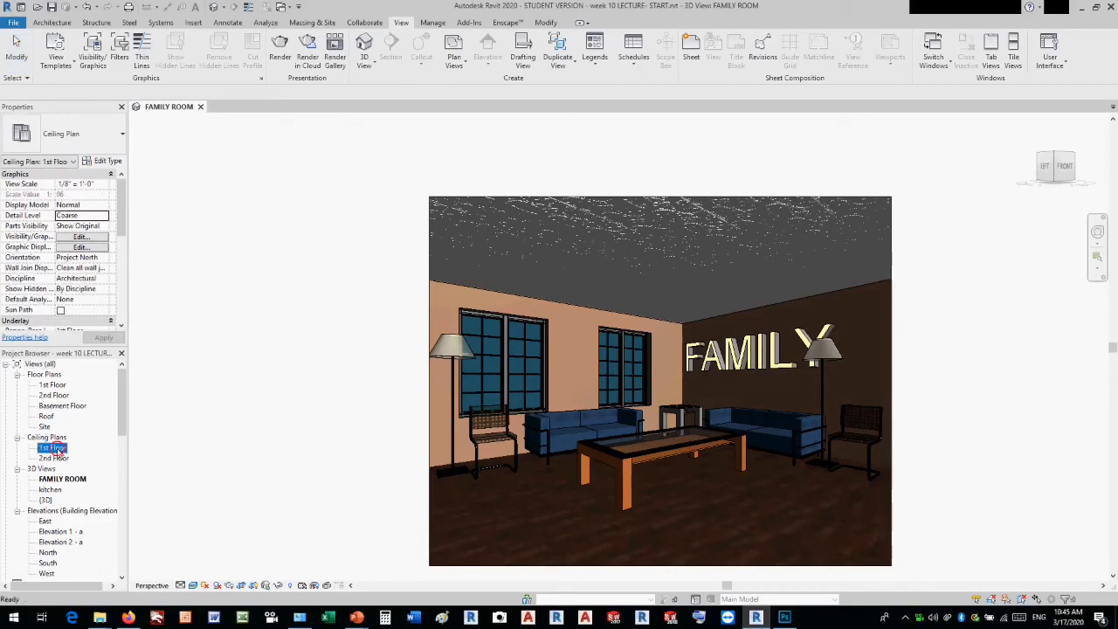
Delete the elevation marker in the family room together with its Elevation 2 - a view
scroll(660, 266, up, 8)
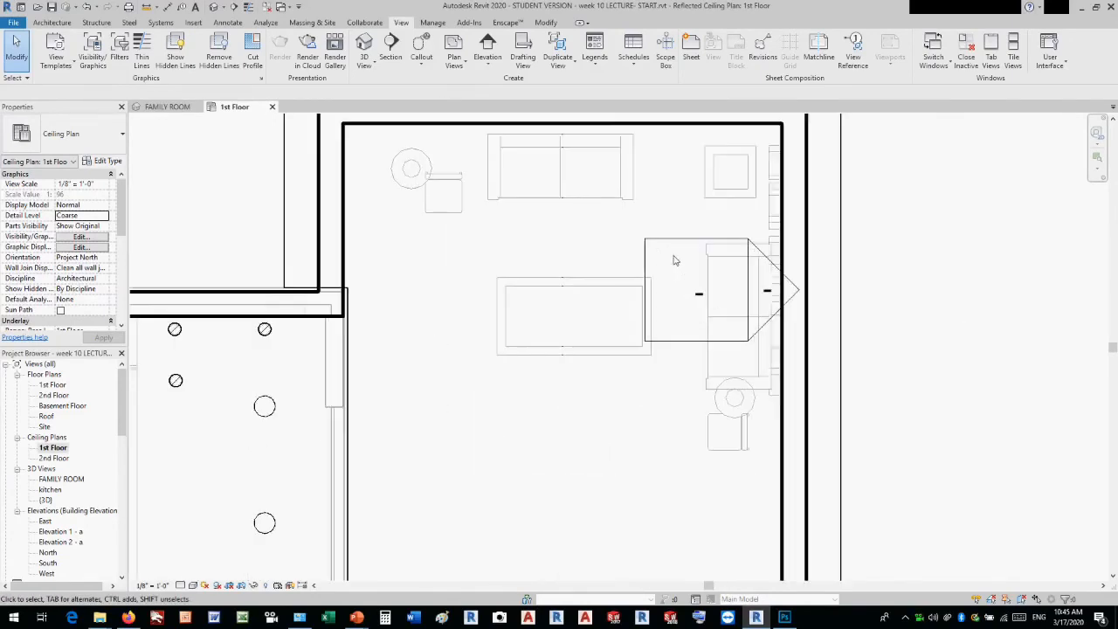
scroll(881, 278, down, 3)
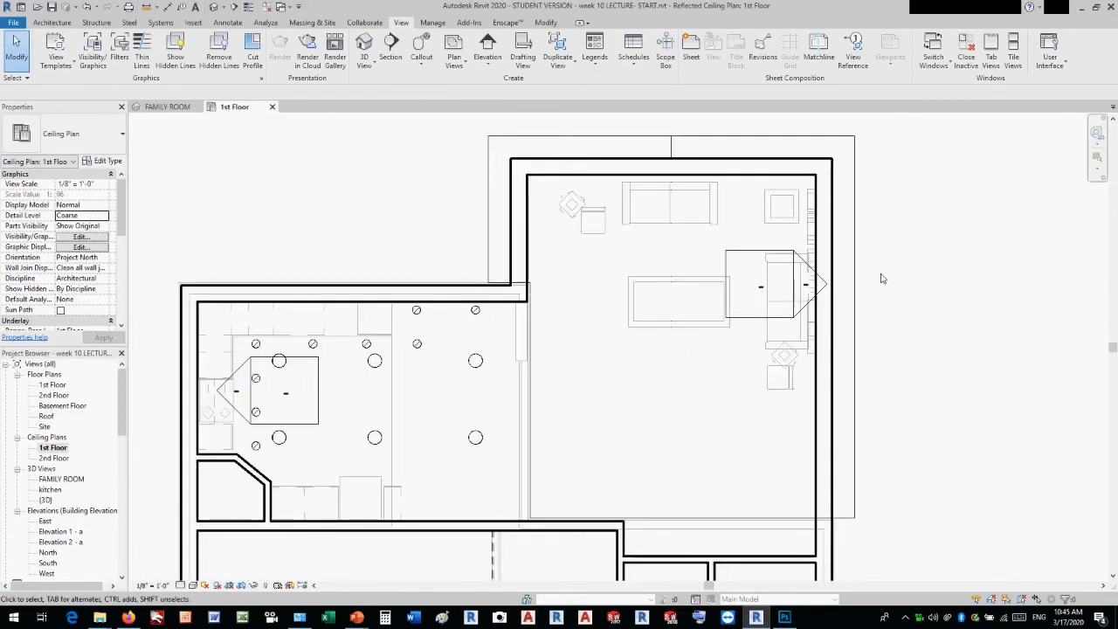
click(741, 258)
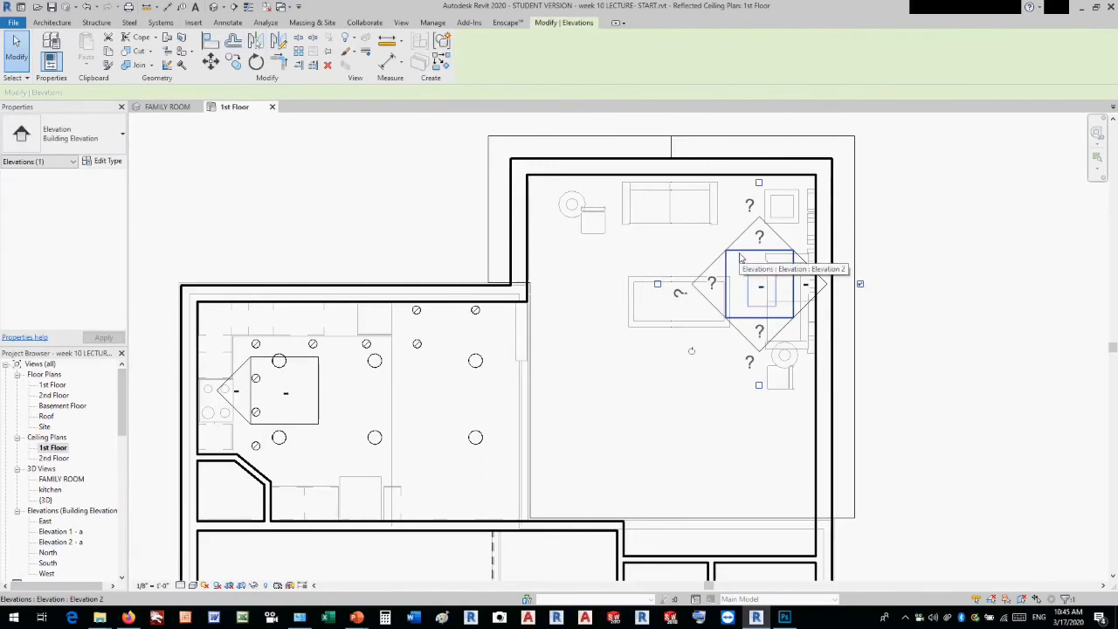
key(Delete)
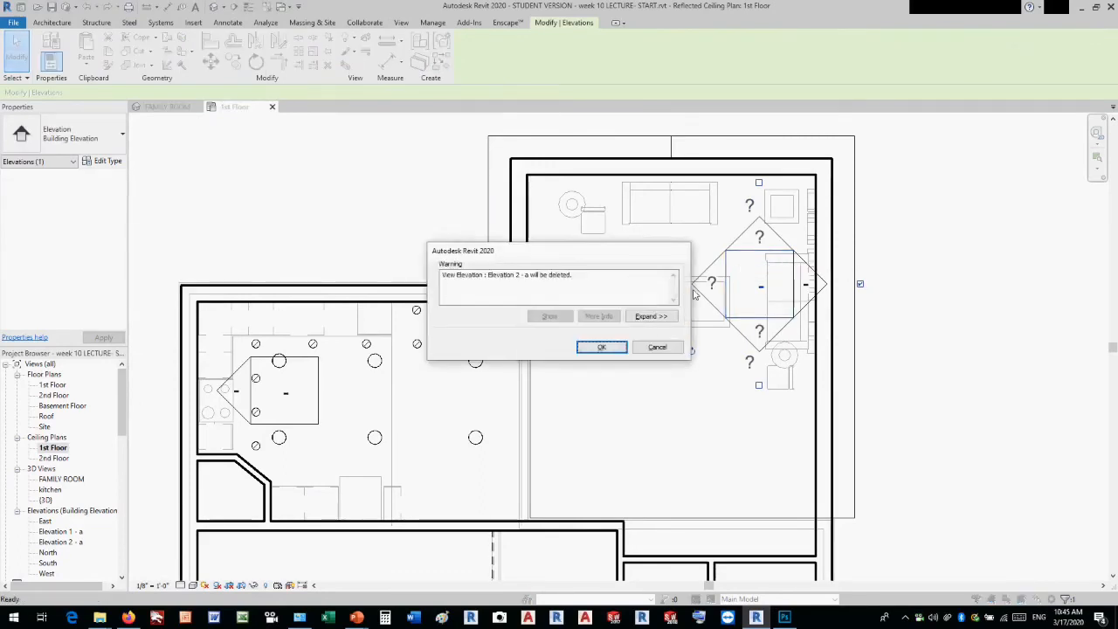
click(613, 346)
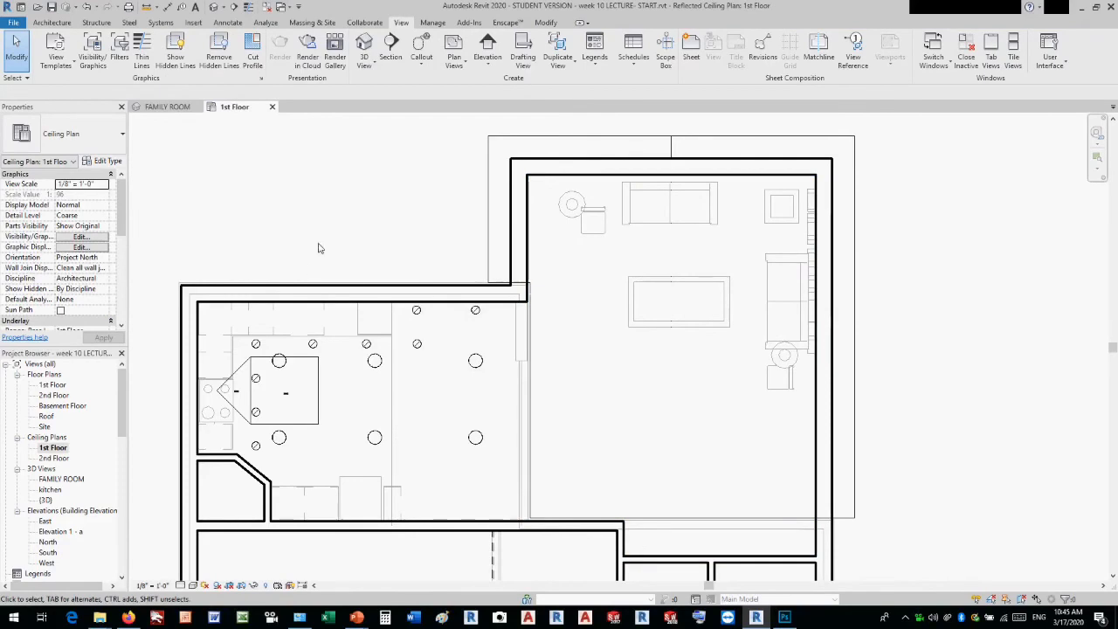
Load the SPOT LIGHT.rfa family from the desktop's WEEK 10 course folder as a component for placement
click(52, 22)
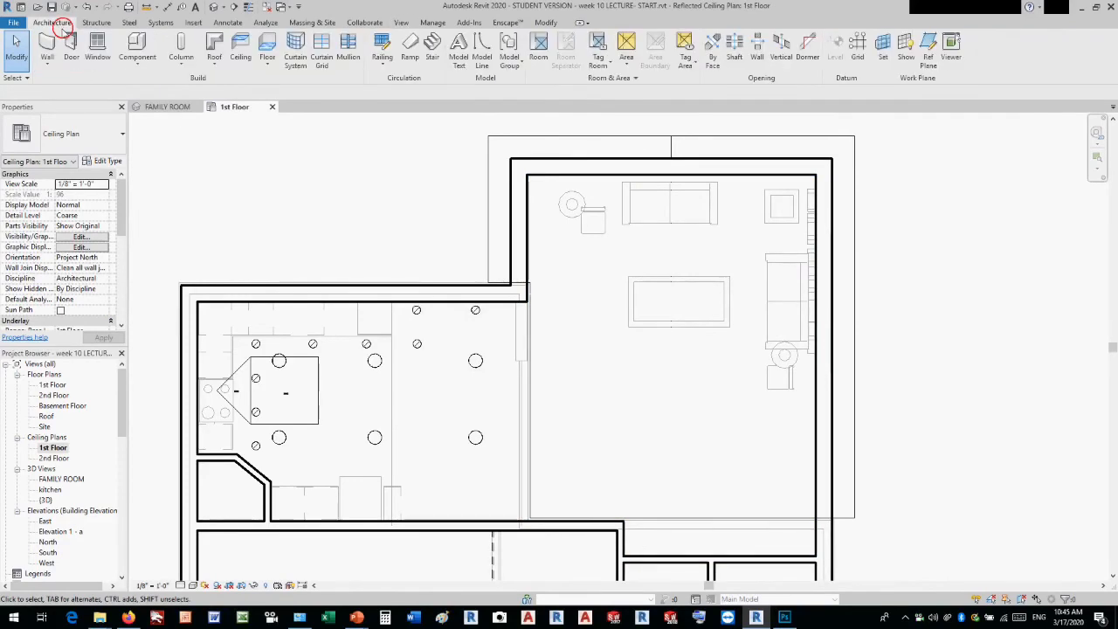
click(131, 44)
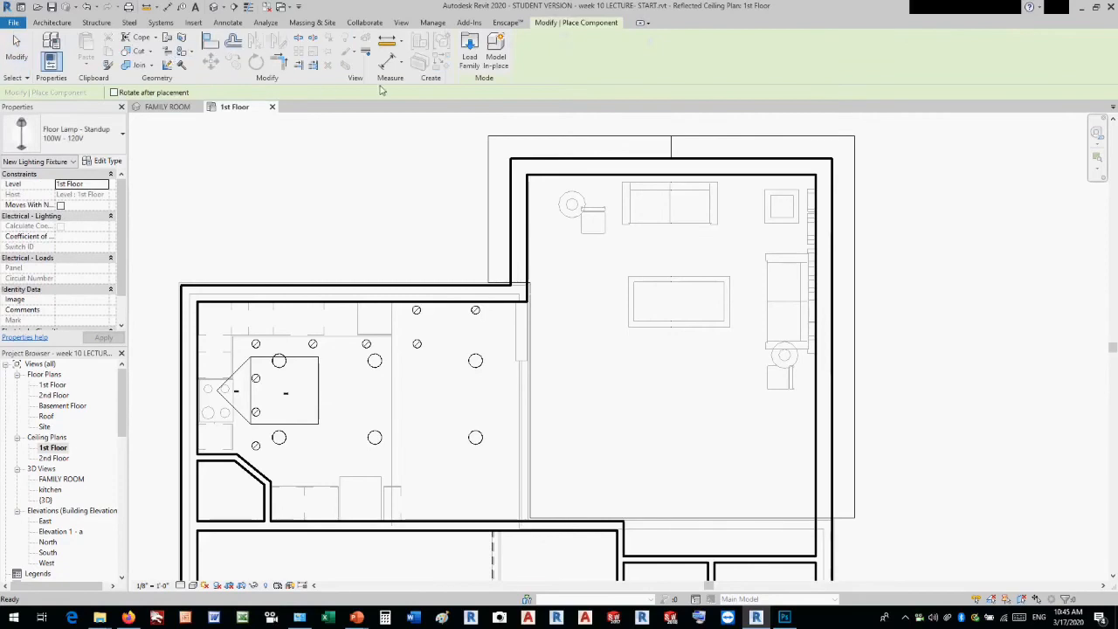
click(469, 59)
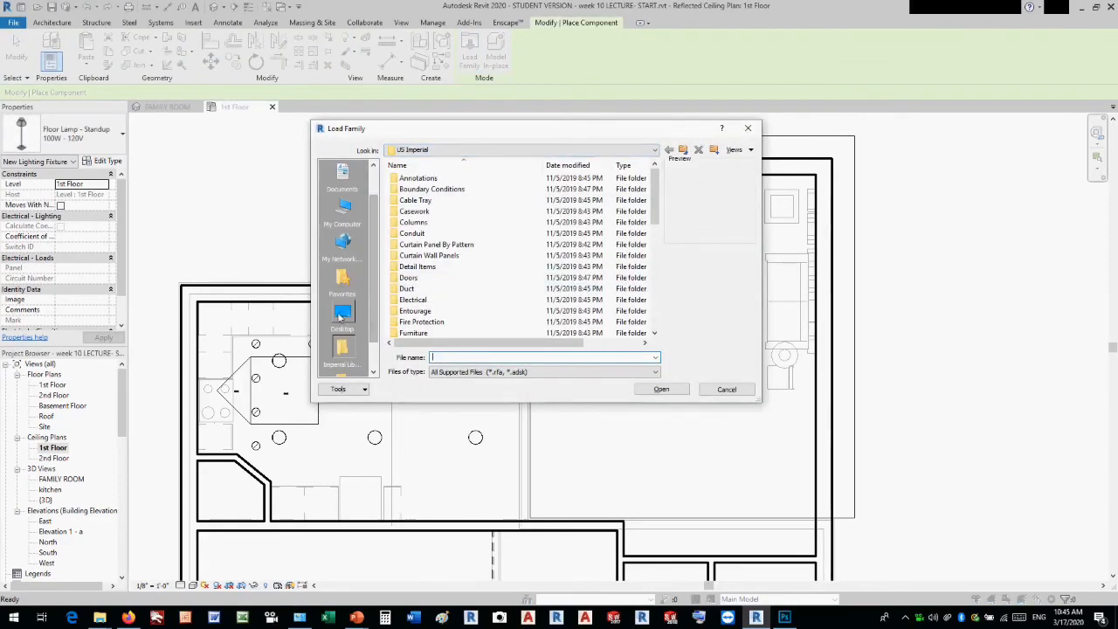
click(343, 316)
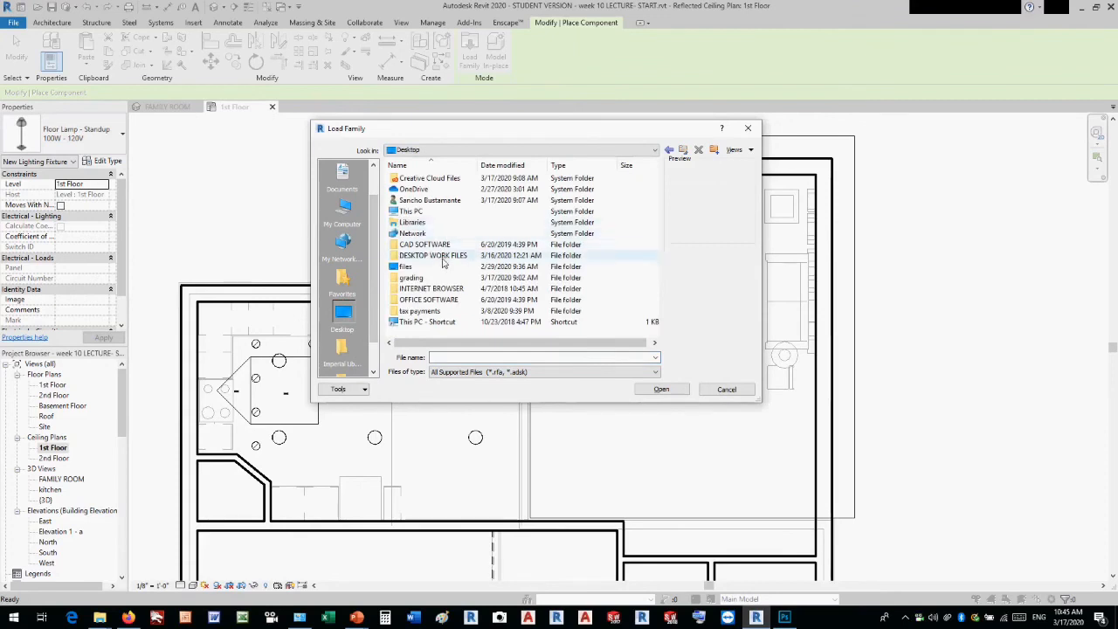
double_click(436, 255)
double_click(441, 255)
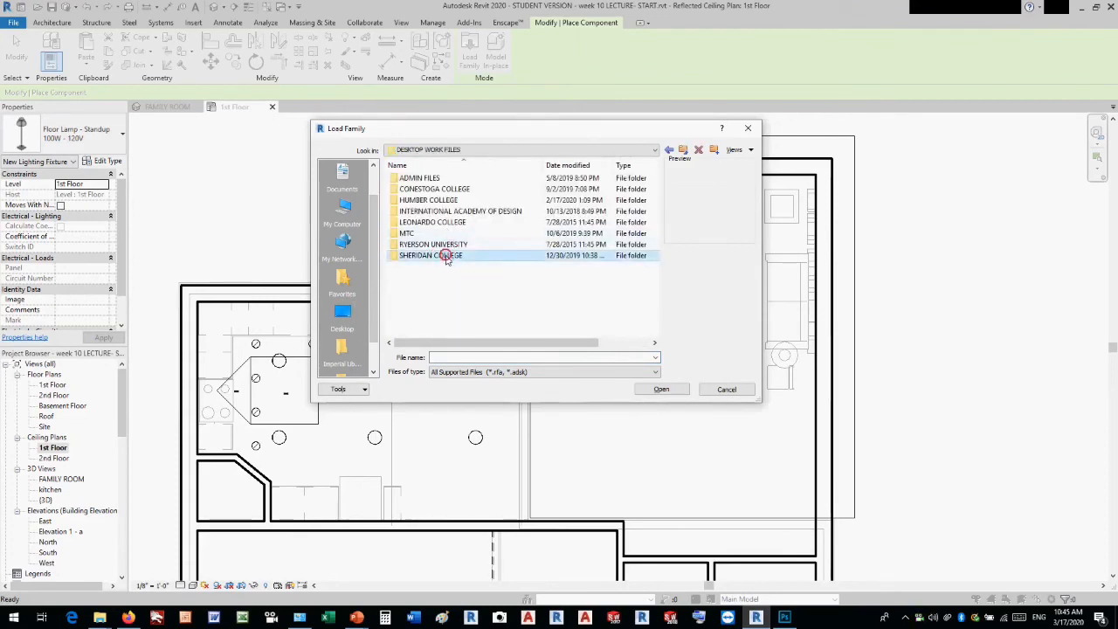
click(446, 213)
double_click(445, 213)
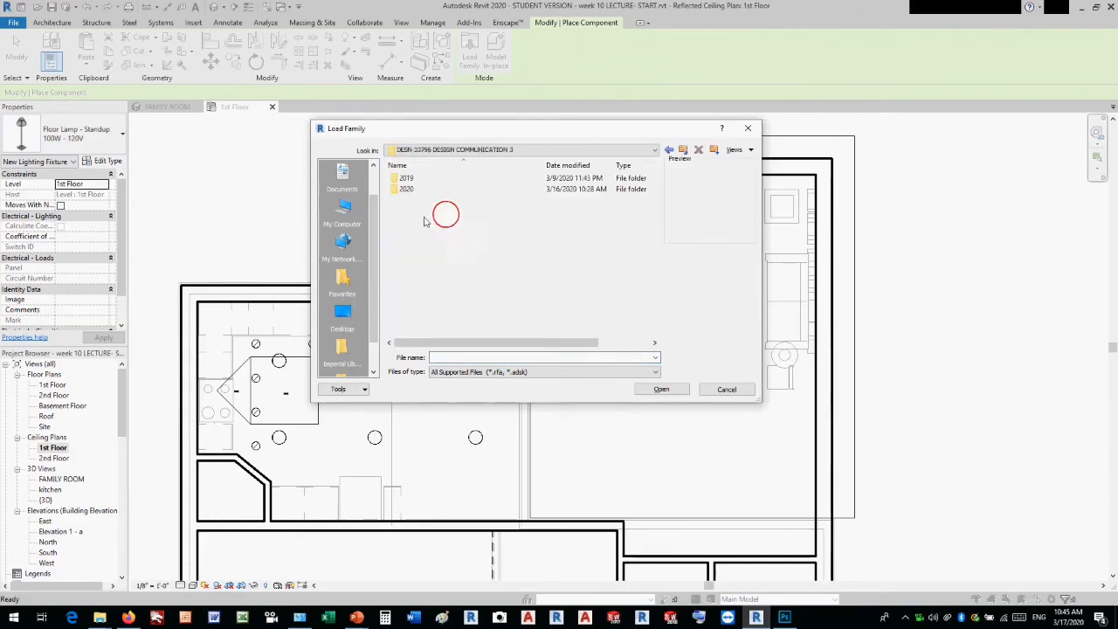
double_click(412, 189)
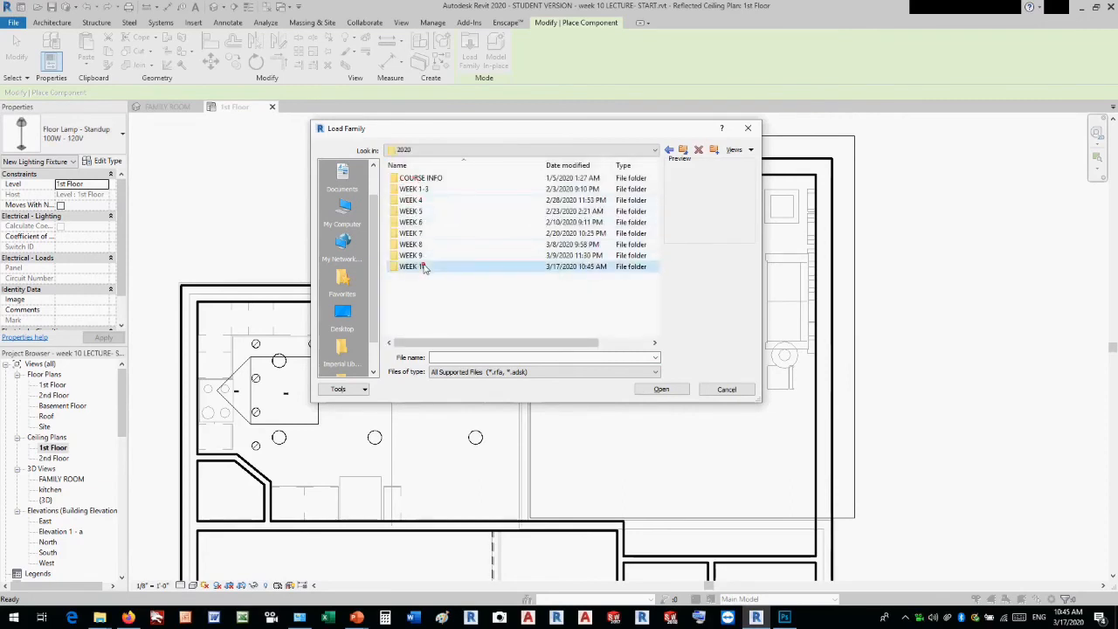
double_click(423, 266)
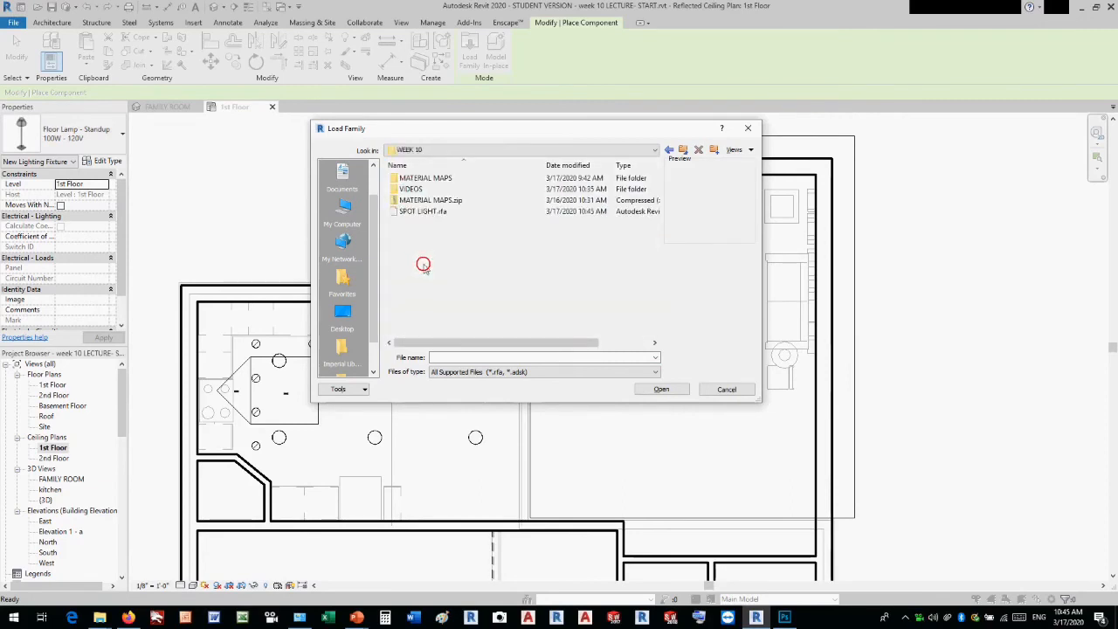
click(427, 213)
double_click(428, 215)
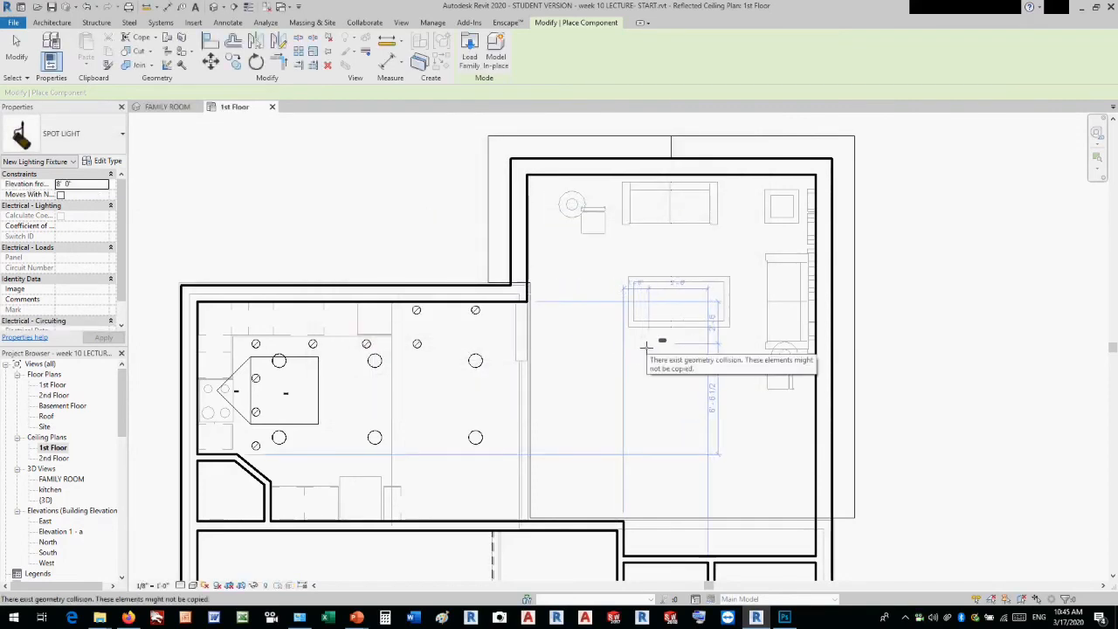
Place one SPOT LIGHT fixture on the family room ceiling between the upper sofa and the coffee table
scroll(647, 347, up, 4)
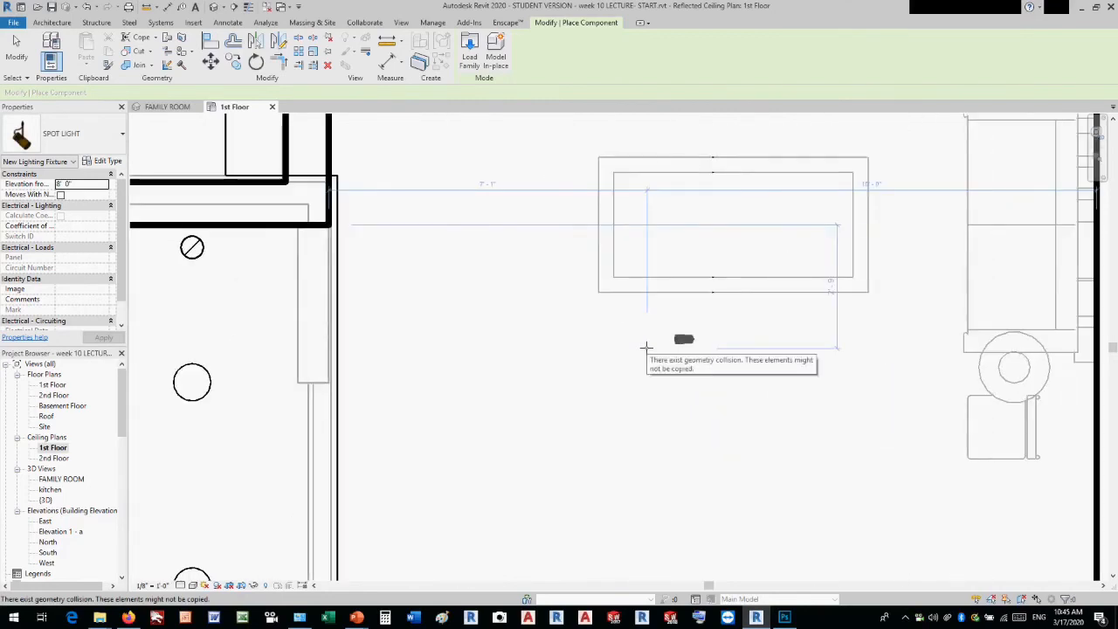
scroll(646, 347, down, 4)
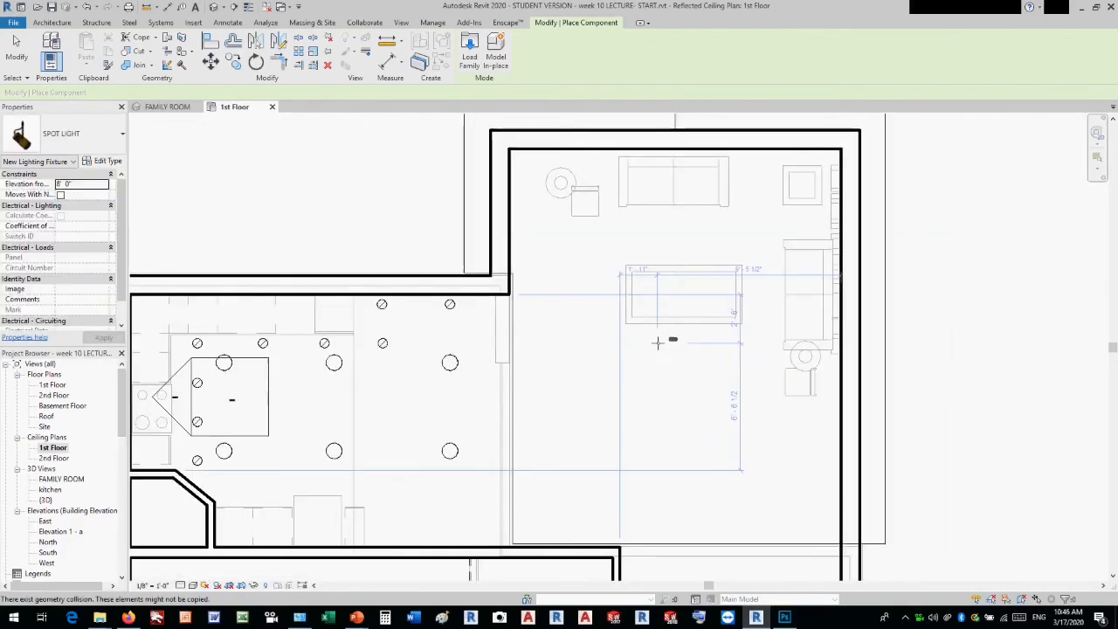
click(670, 348)
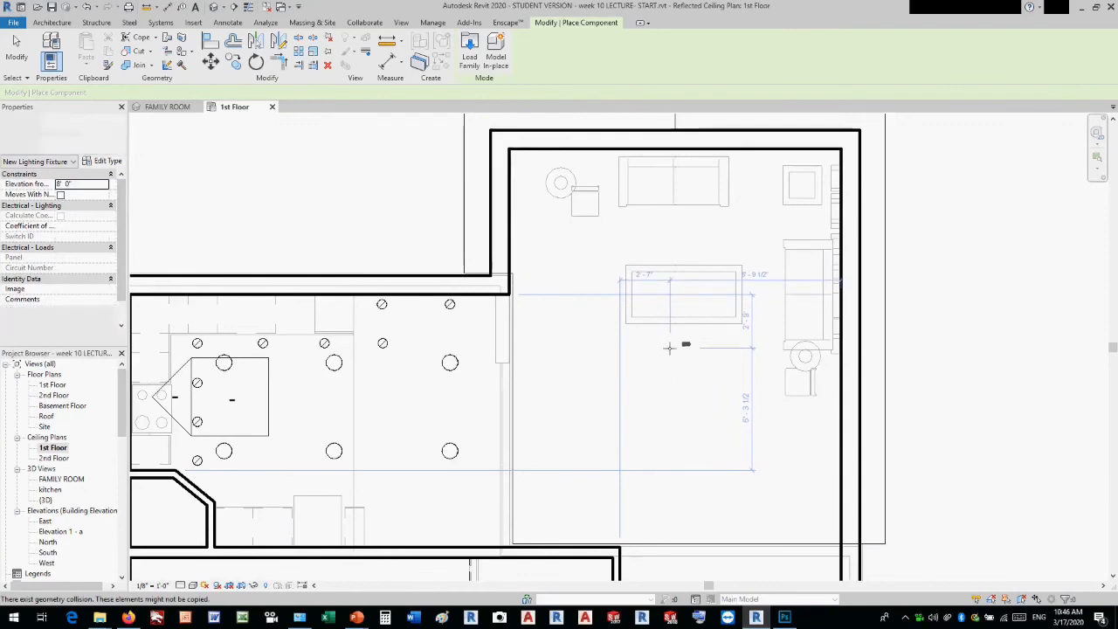
click(659, 236)
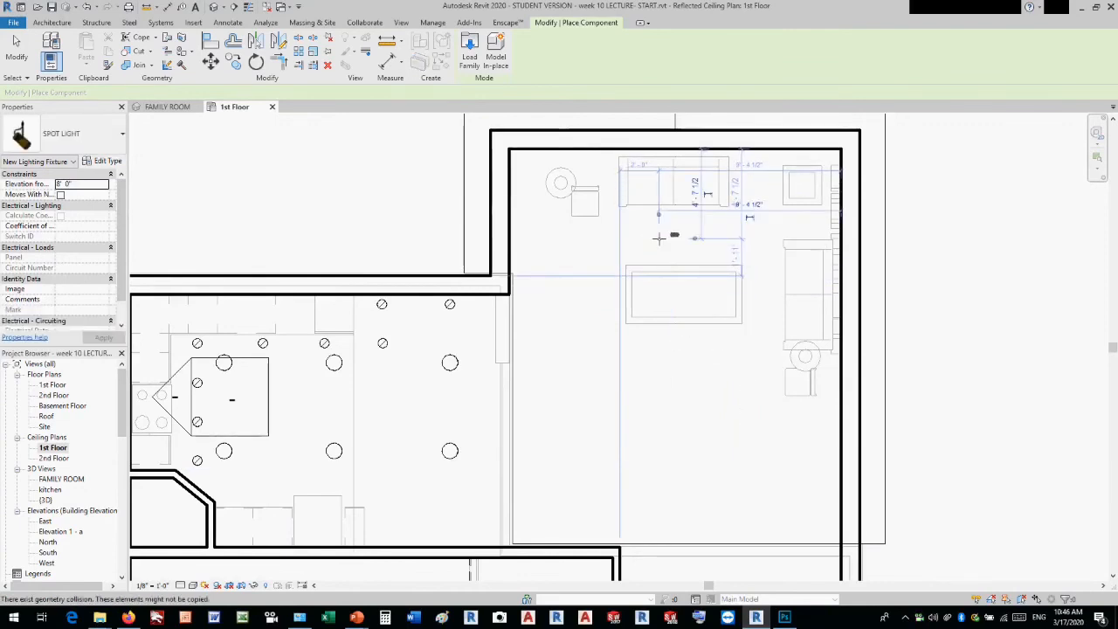
key(Escape)
key(Escape)
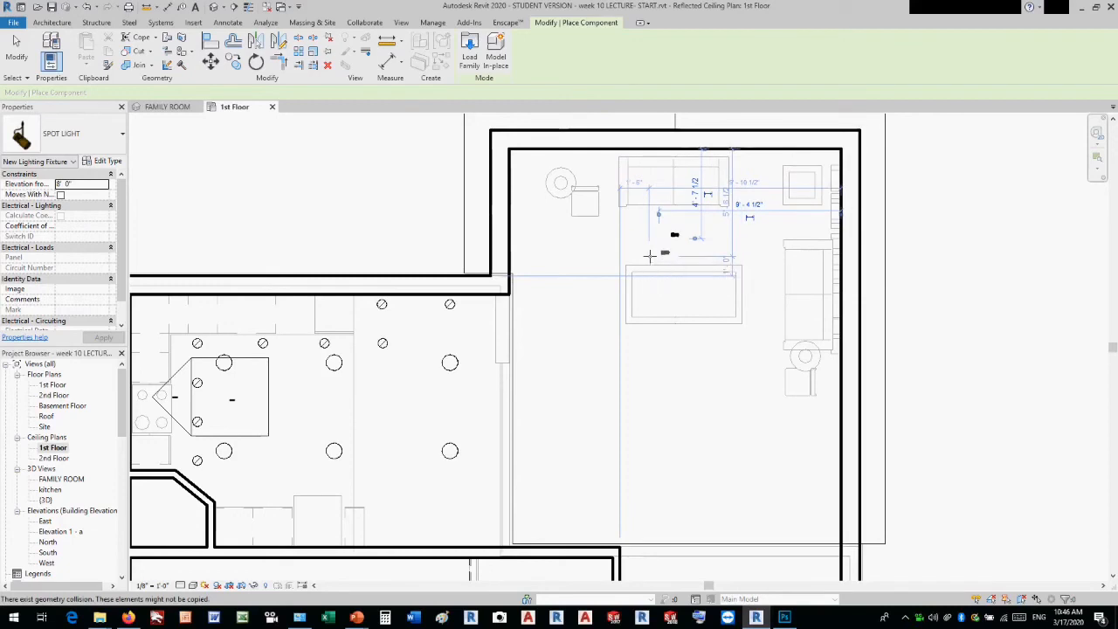
Rotate the placed spotlight in 90-degree increments so that its fixture lies on the coffee-table side
click(672, 237)
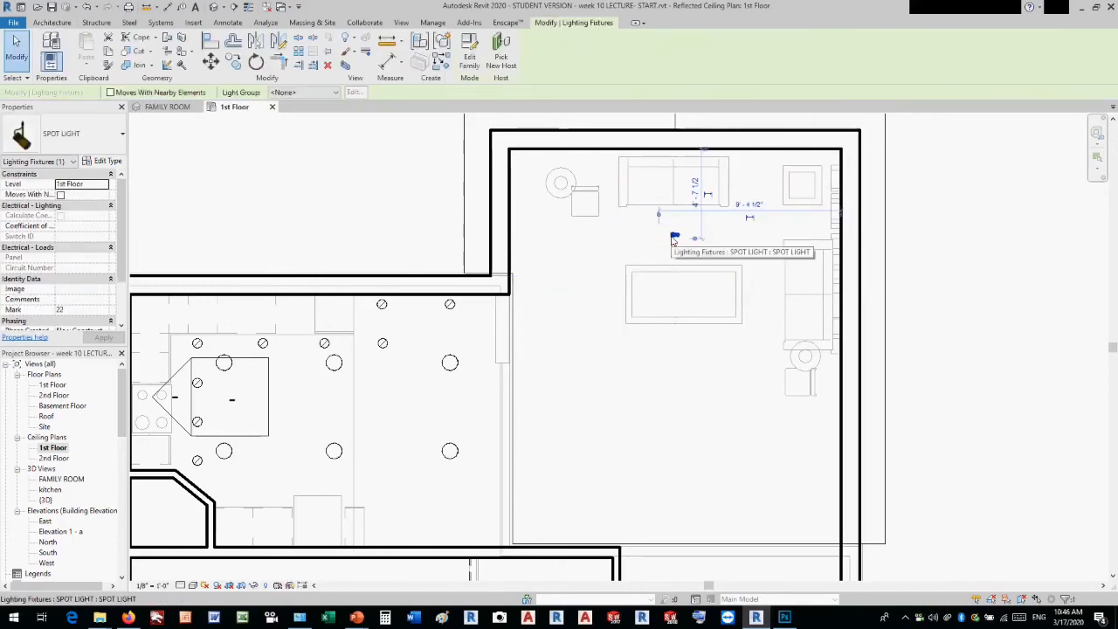
drag(674, 239, 655, 227)
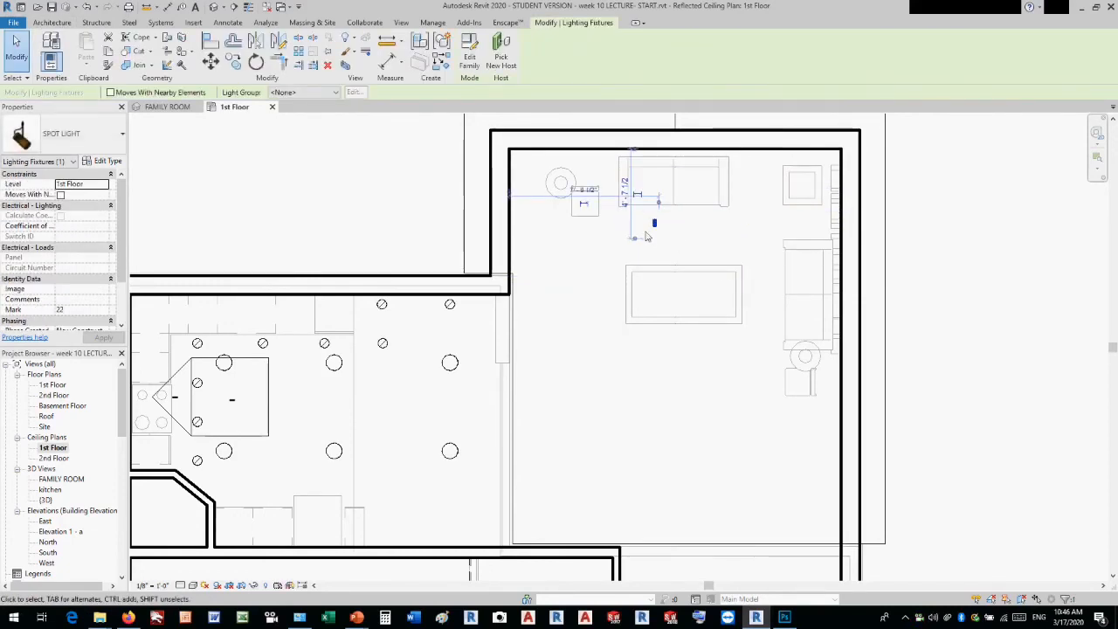
scroll(631, 224, up, 6)
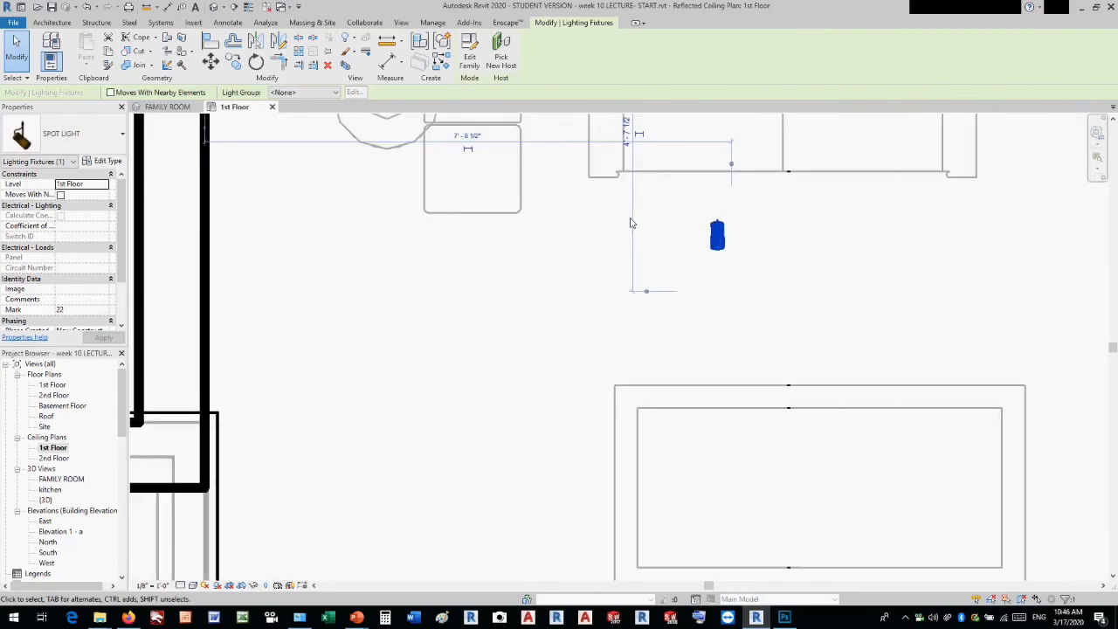
key(space)
key(space)
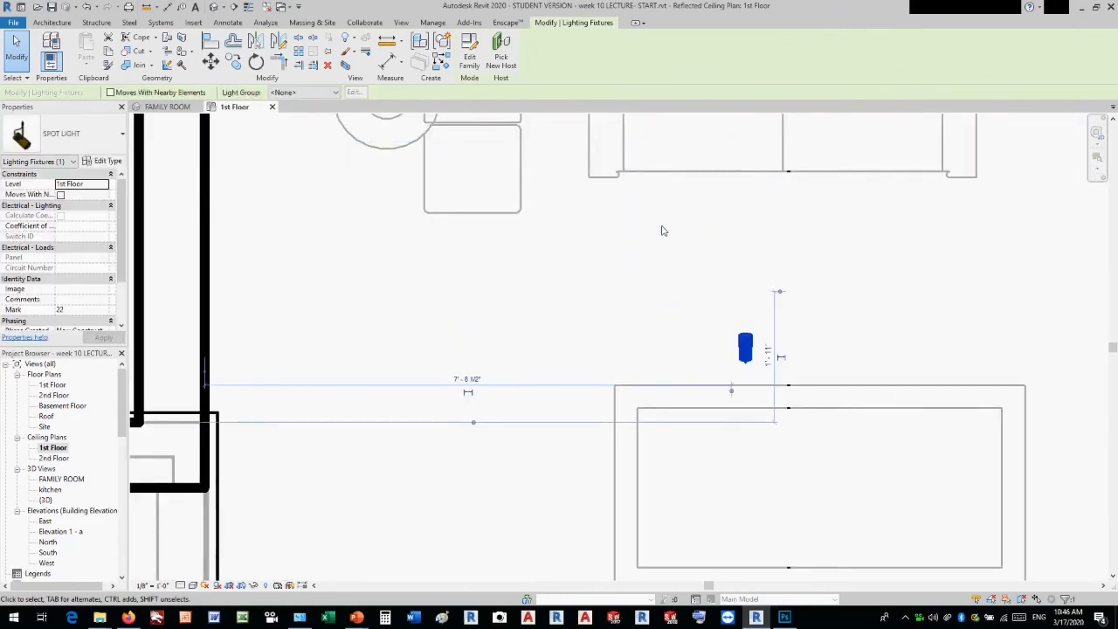
Deselect the spotlight and open the FAMILY ROOM 3D view, dismissing the save reminder without saving
scroll(803, 316, down, 5)
scroll(804, 320, down, 2)
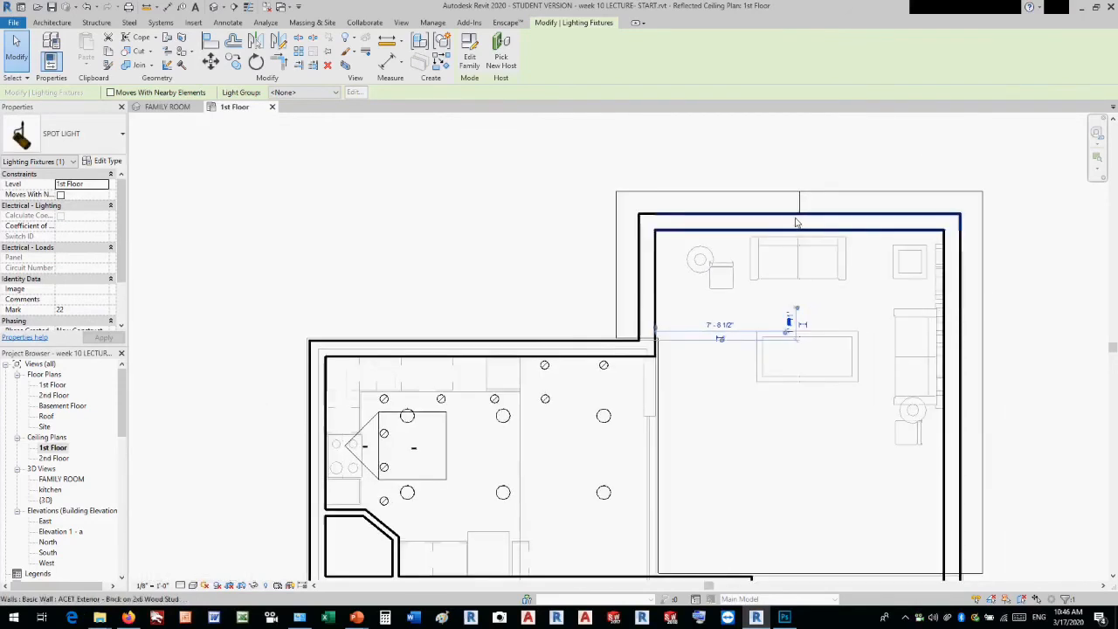
click(568, 212)
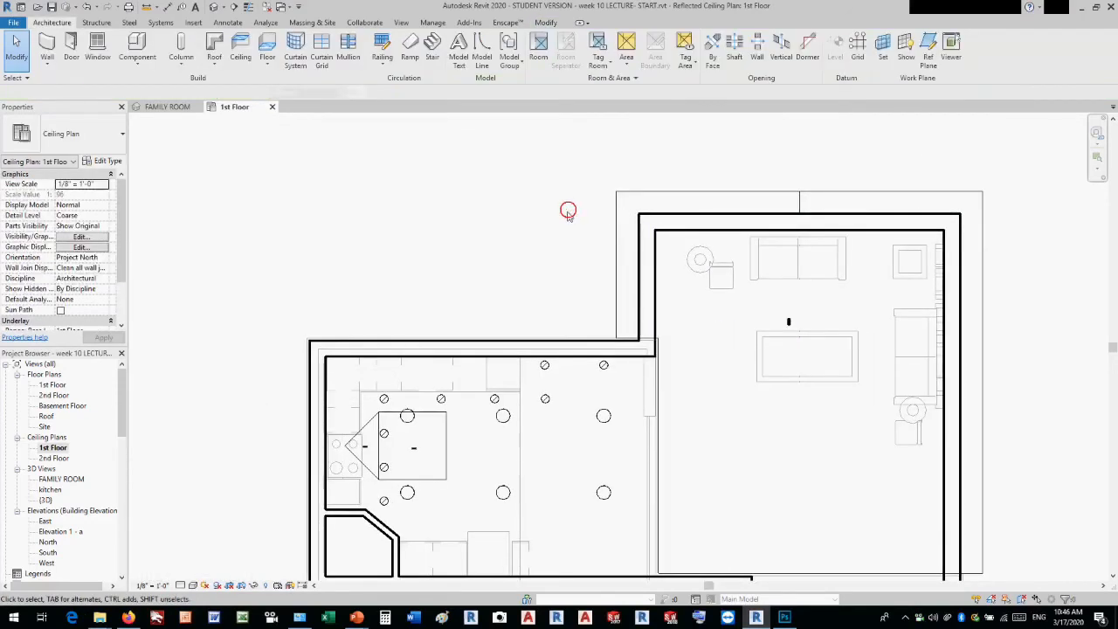
double_click(60, 479)
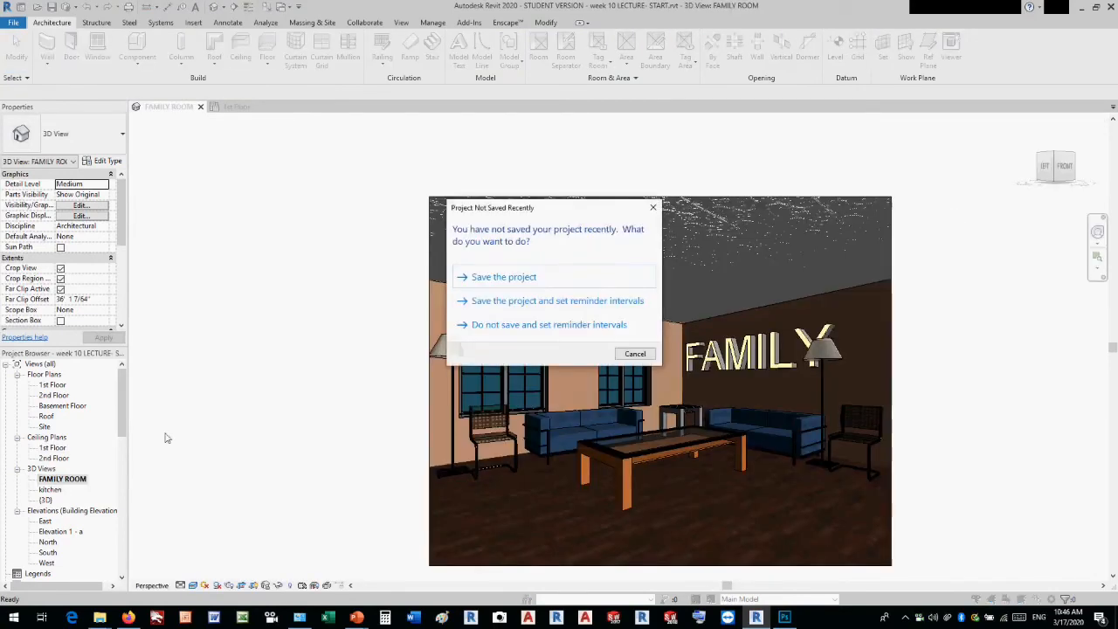
click(653, 207)
scroll(612, 312, up, 4)
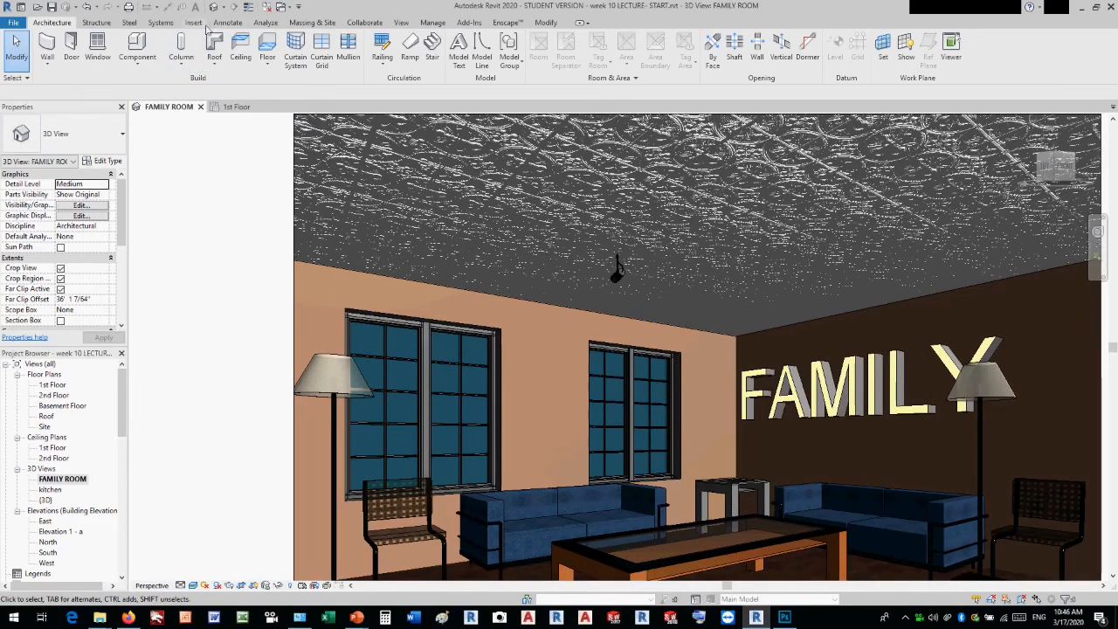
Render the FAMILY ROOM view at Draft quality and screen resolution with the Interior: Artificial only lighting scheme
click(402, 24)
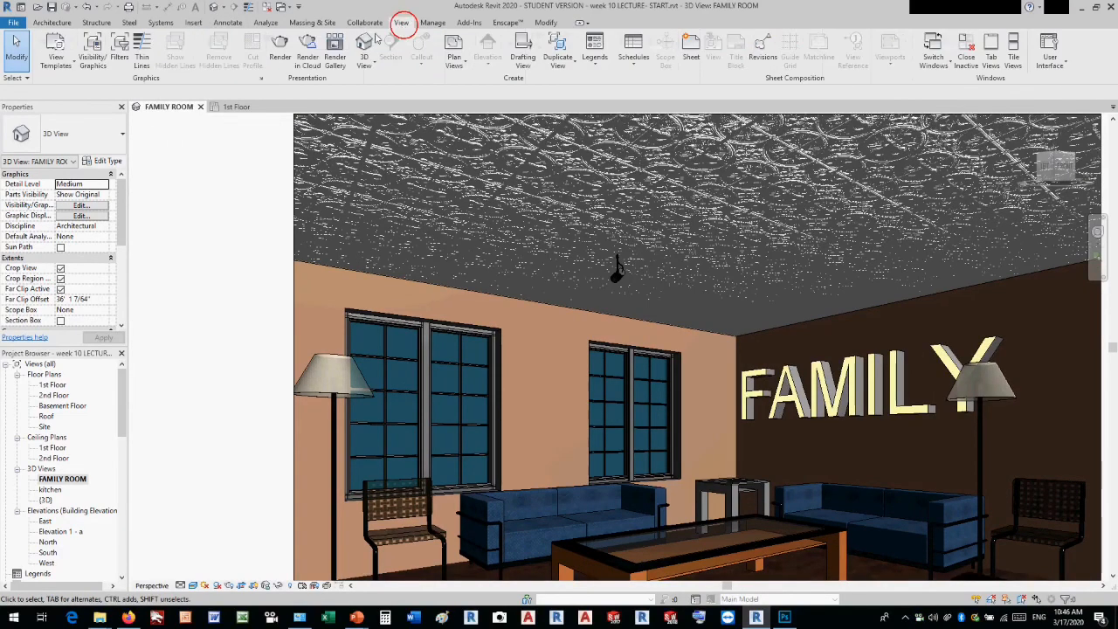
click(279, 53)
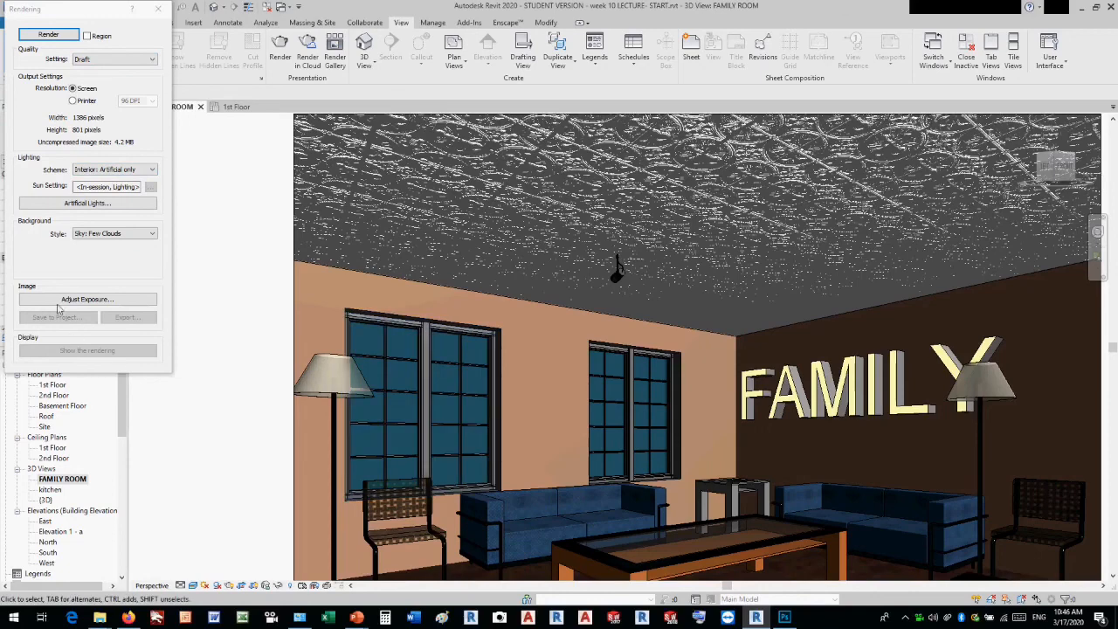
click(48, 34)
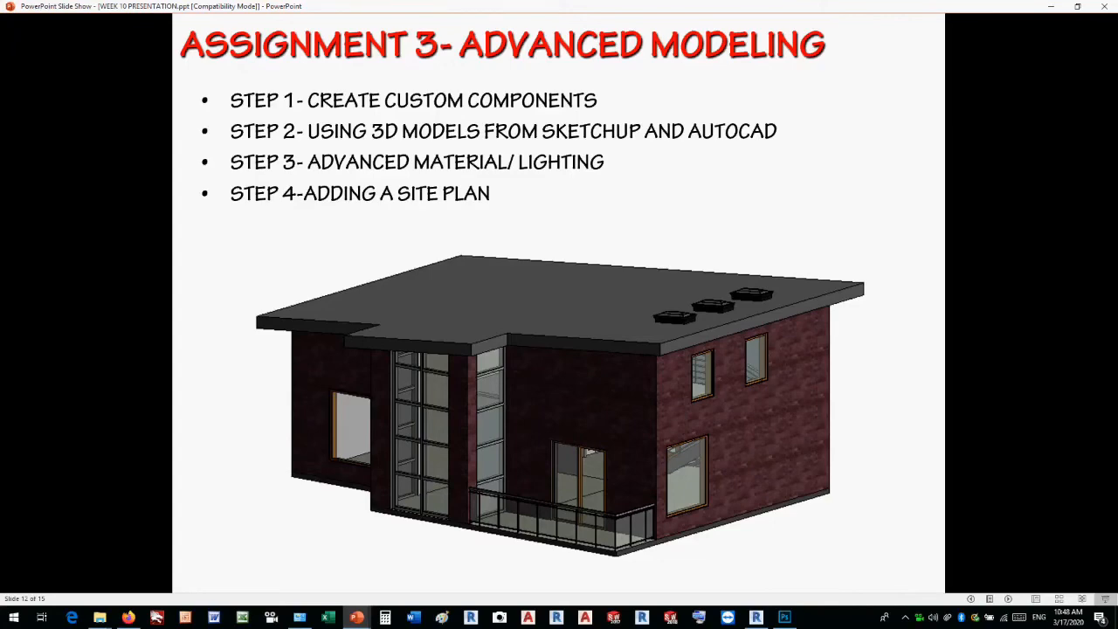
key(Right)
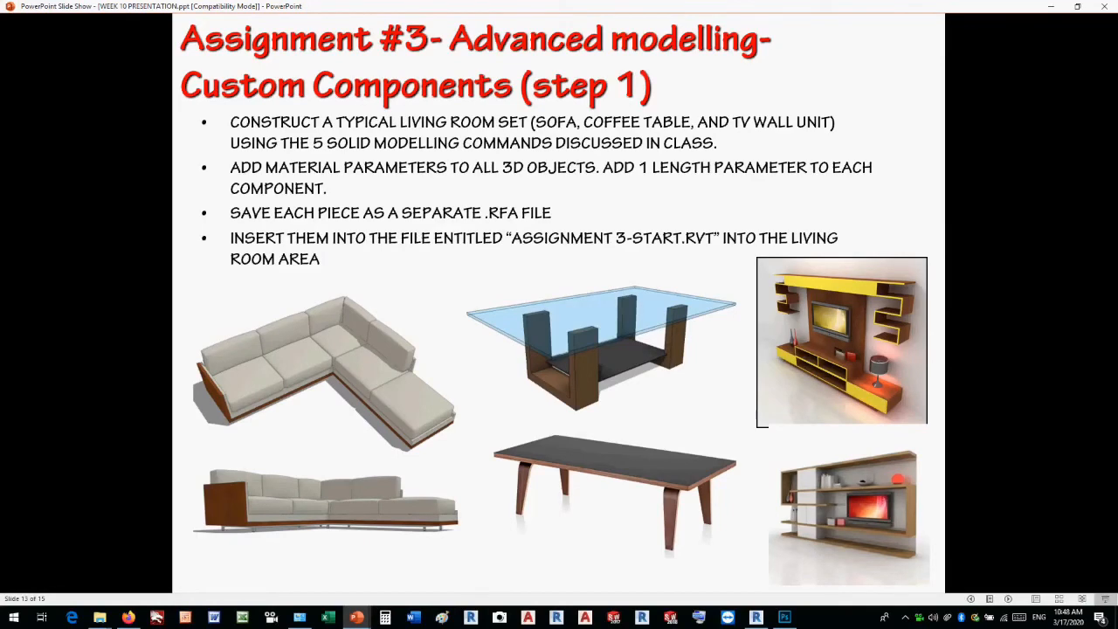
key(Right)
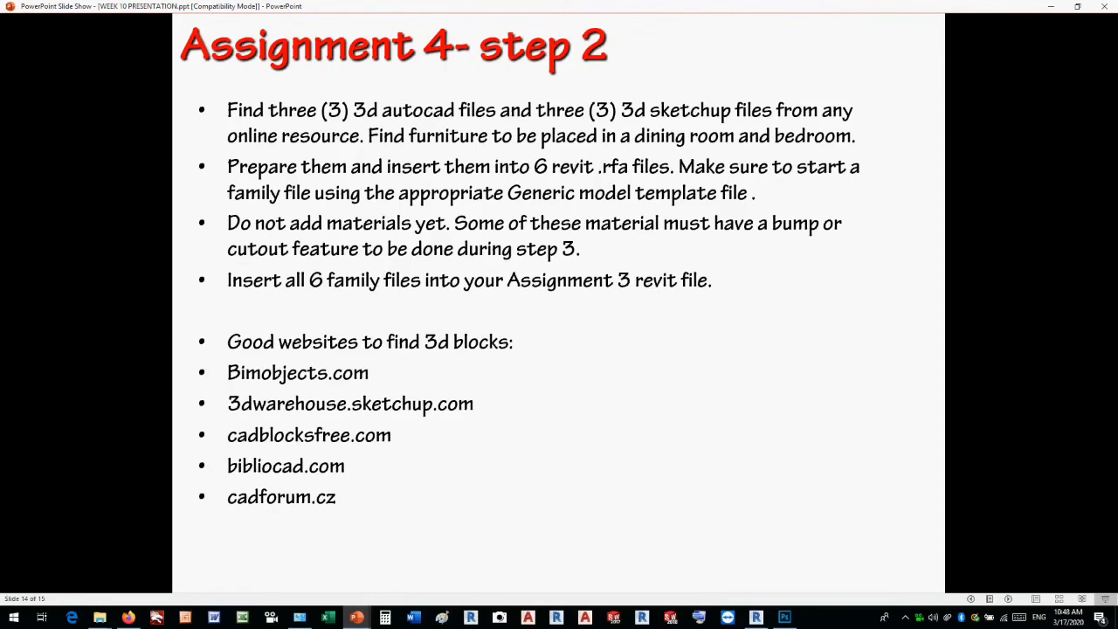